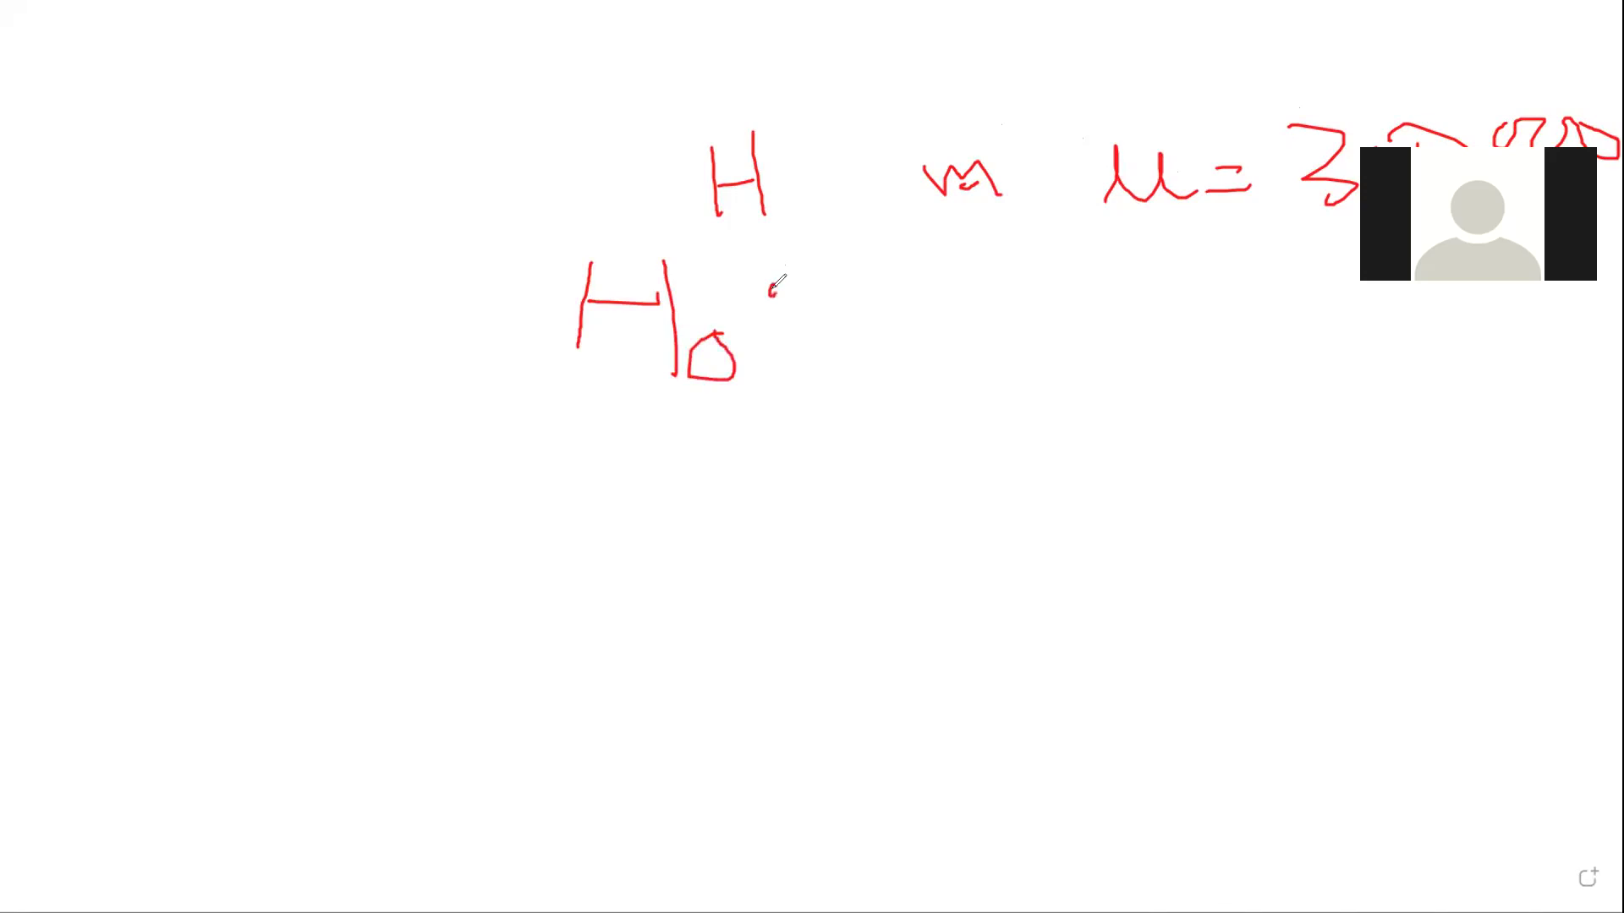
- Handwrite the null hypothesis H₀: μ₀ = 300,000 on the whiteboard beneath the first line
mouse_move(781, 349)
mouse_down()
mouse_move(848, 291)
mouse_move(850, 255)
mouse_move(862, 317)
mouse_move(922, 248)
mouse_move(960, 337)
mouse_up()
drag(994, 283, 1228, 277)
drag(1039, 318, 1200, 294)
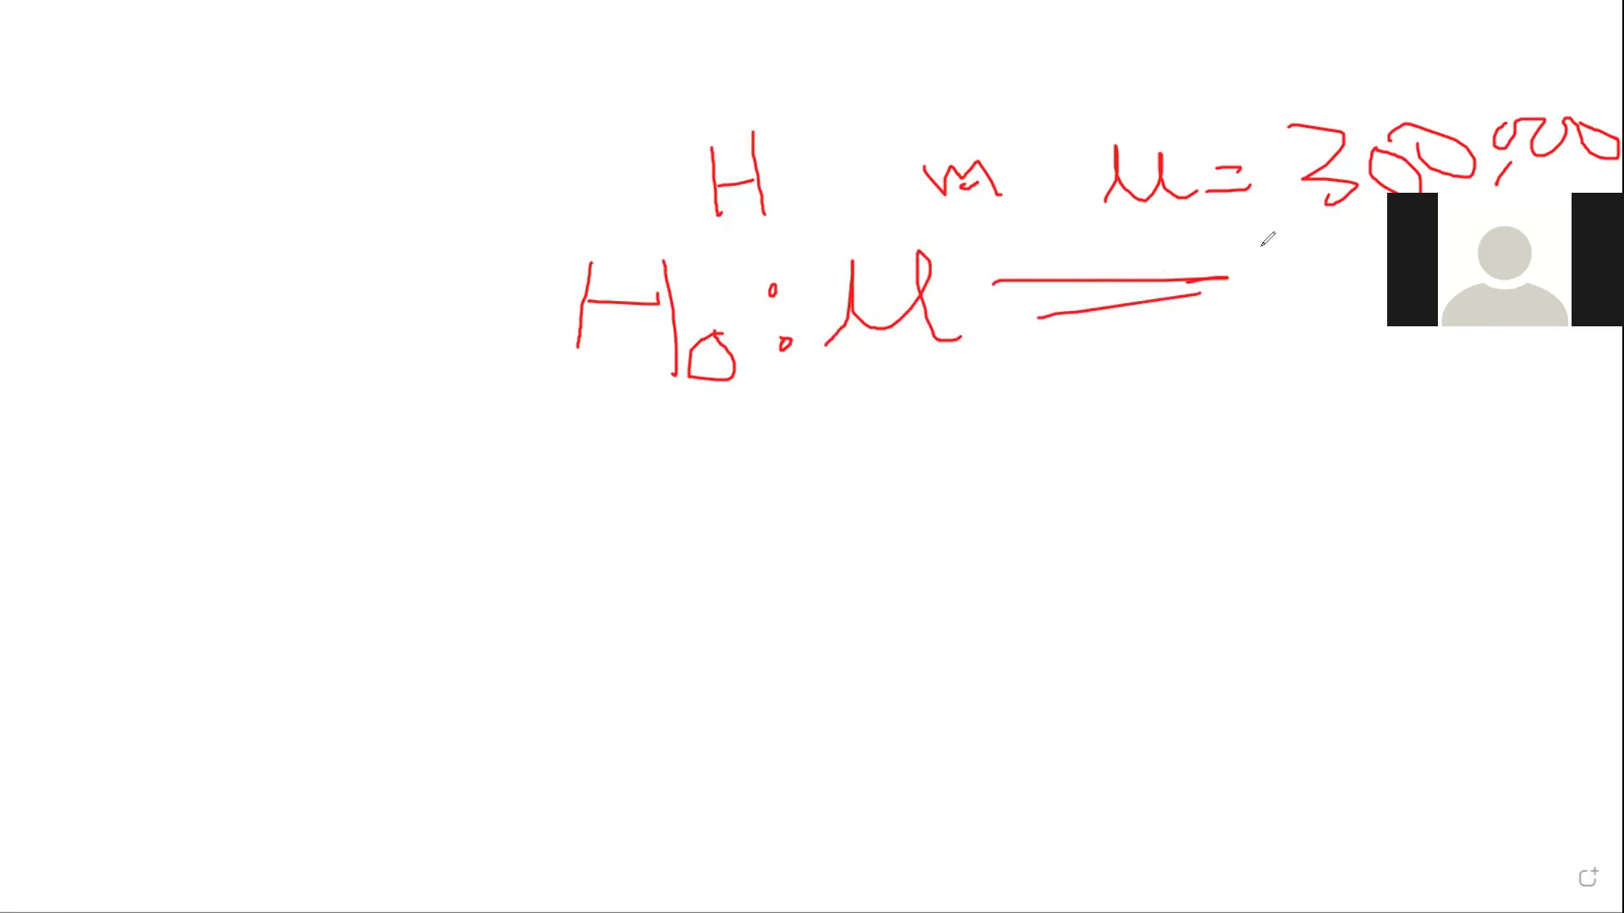
drag(1261, 252, 1218, 318)
mouse_move(1332, 275)
mouse_down()
mouse_move(1365, 257)
mouse_move(1386, 299)
mouse_up()
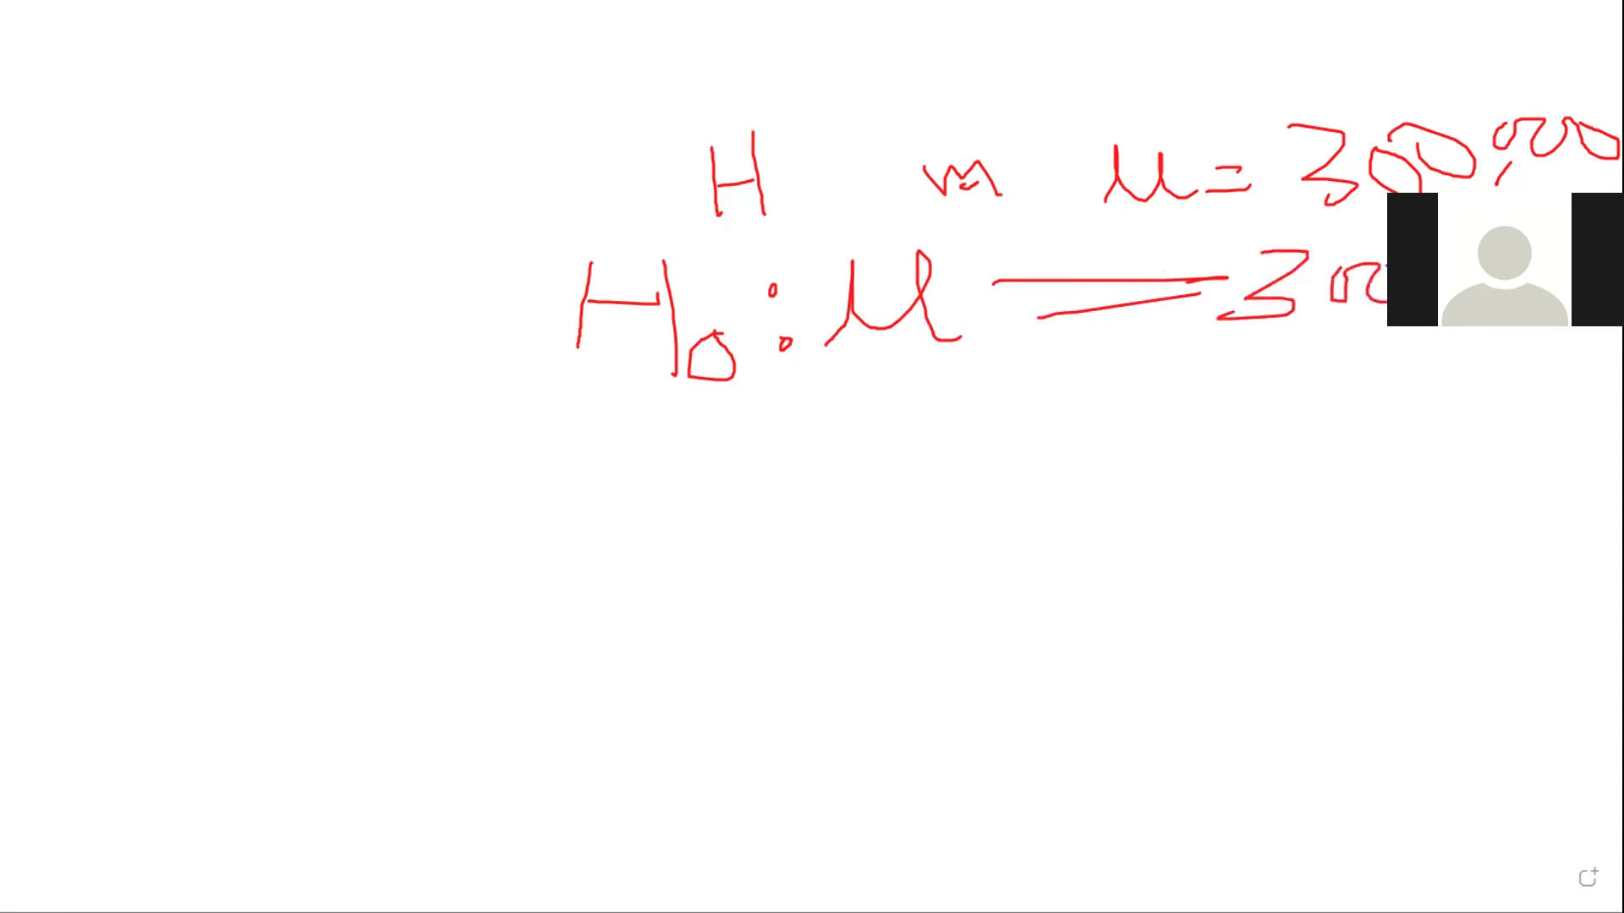
mouse_move(967, 338)
mouse_down()
mouse_move(1005, 349)
mouse_move(986, 337)
mouse_up()
mouse_move(1521, 255)
mouse_down()
mouse_move(1563, 272)
mouse_move(1578, 242)
mouse_move(1618, 290)
mouse_up()
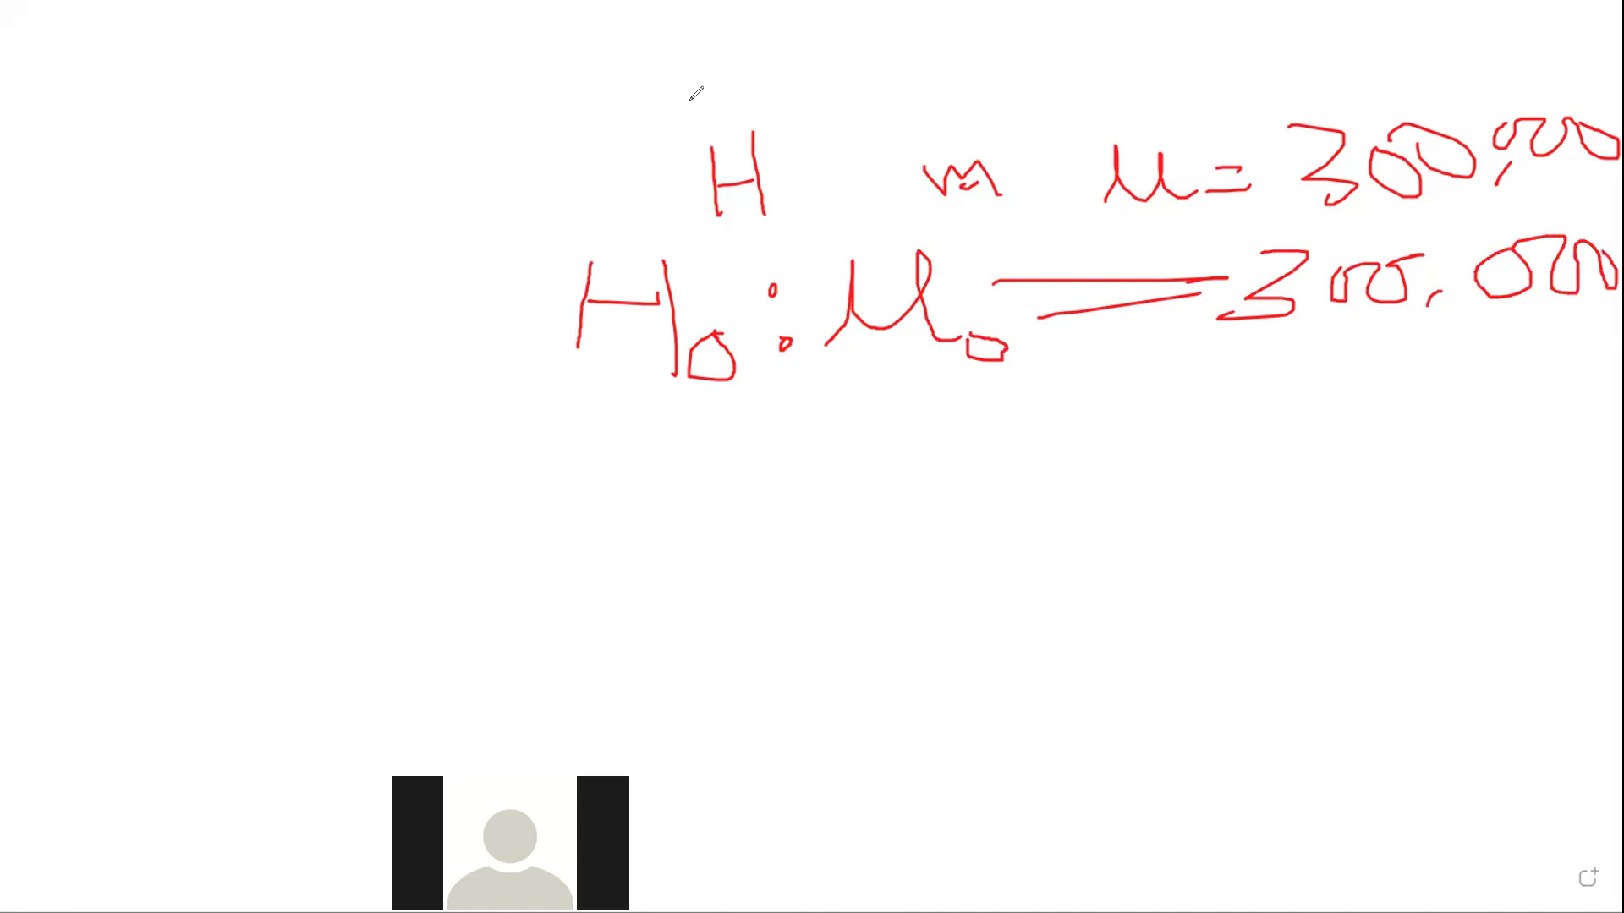
mouse_move(649, 262)
mouse_down()
mouse_move(1234, 319)
mouse_move(961, 275)
mouse_move(1340, 283)
mouse_move(827, 351)
mouse_move(1116, 301)
mouse_move(581, 304)
mouse_move(788, 285)
mouse_move(609, 279)
mouse_up()
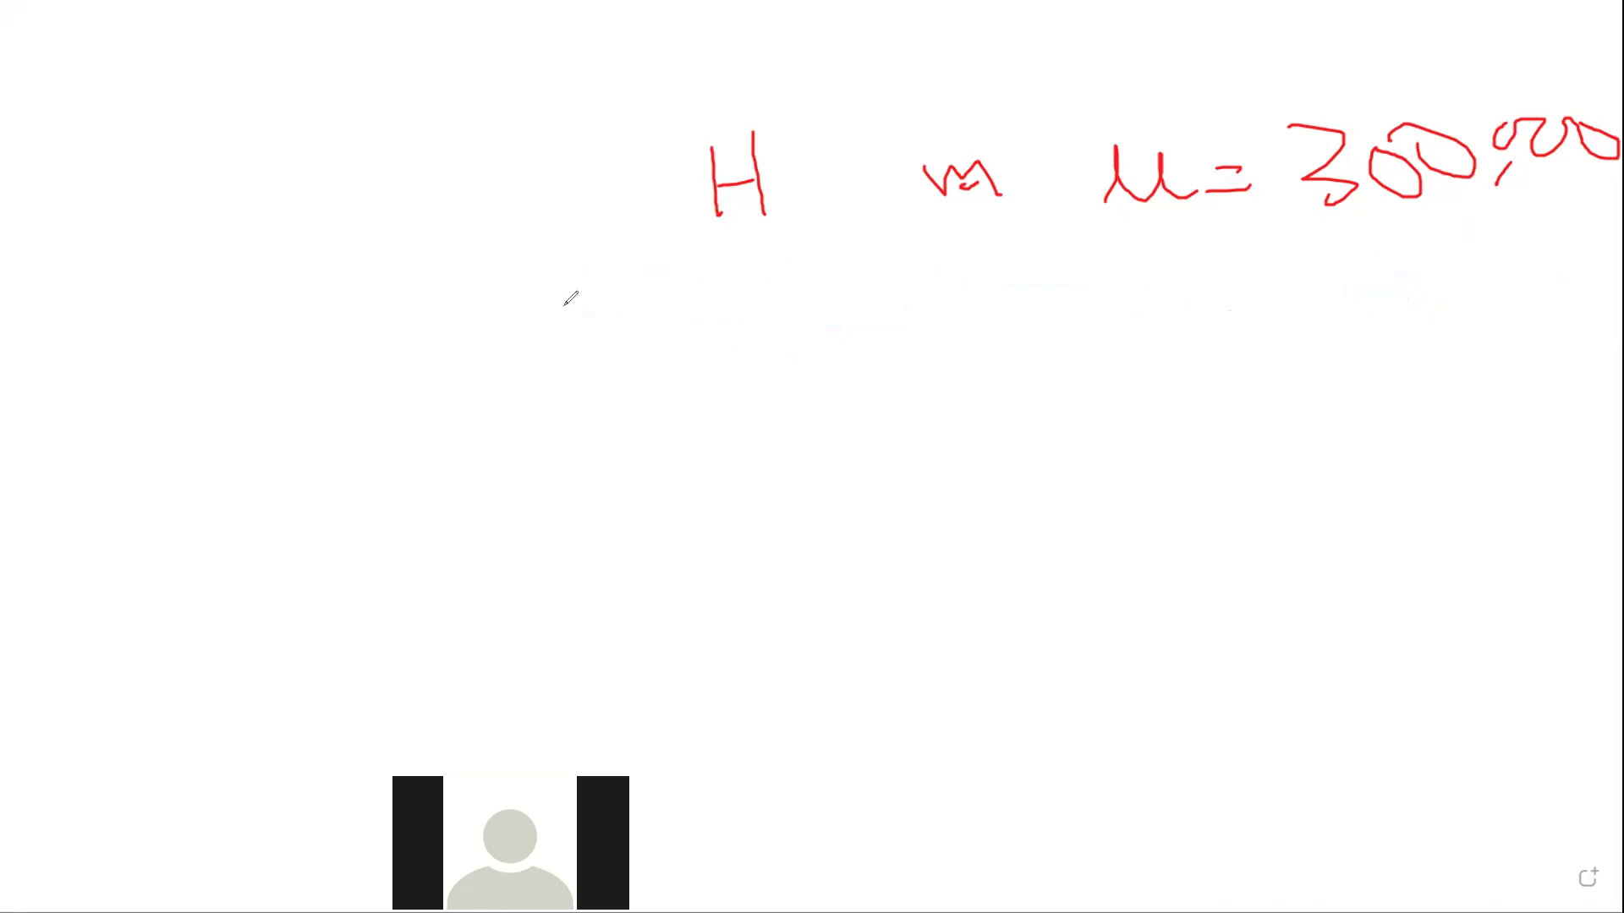
- Handwrite the sample size 30 and an Avg note beneath the first line on the whiteboard
mouse_move(496, 299)
mouse_down()
mouse_move(571, 358)
mouse_move(503, 386)
mouse_up()
mouse_move(627, 312)
mouse_down()
mouse_move(646, 355)
mouse_move(627, 303)
mouse_up()
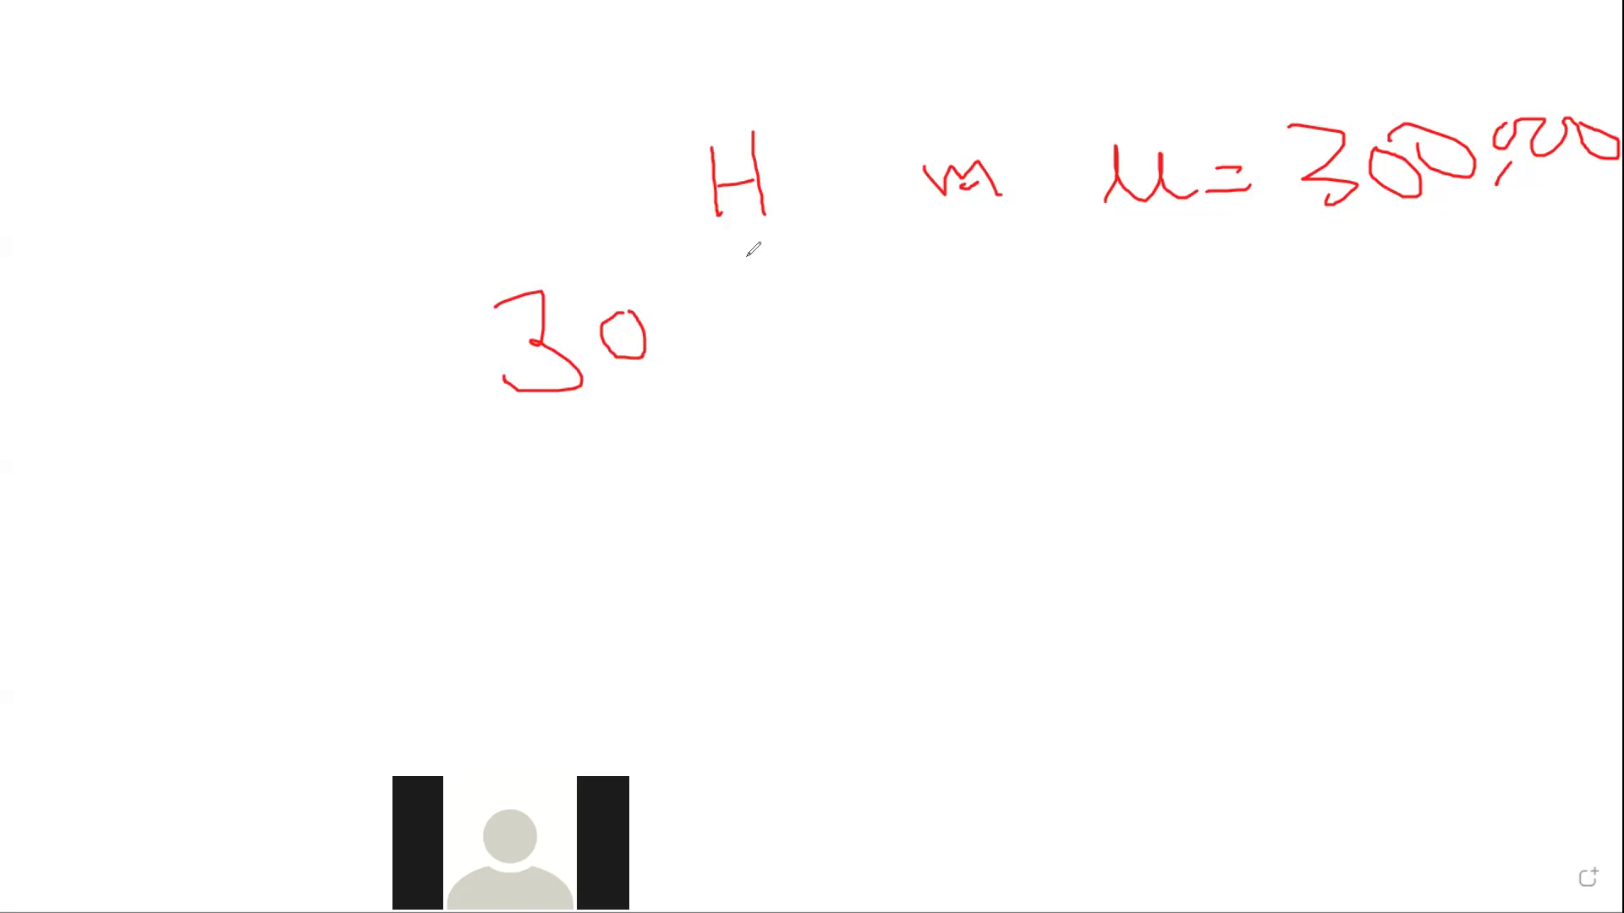
mouse_move(775, 482)
mouse_down()
mouse_move(818, 465)
mouse_move(805, 453)
mouse_move(912, 444)
mouse_move(987, 523)
mouse_up()
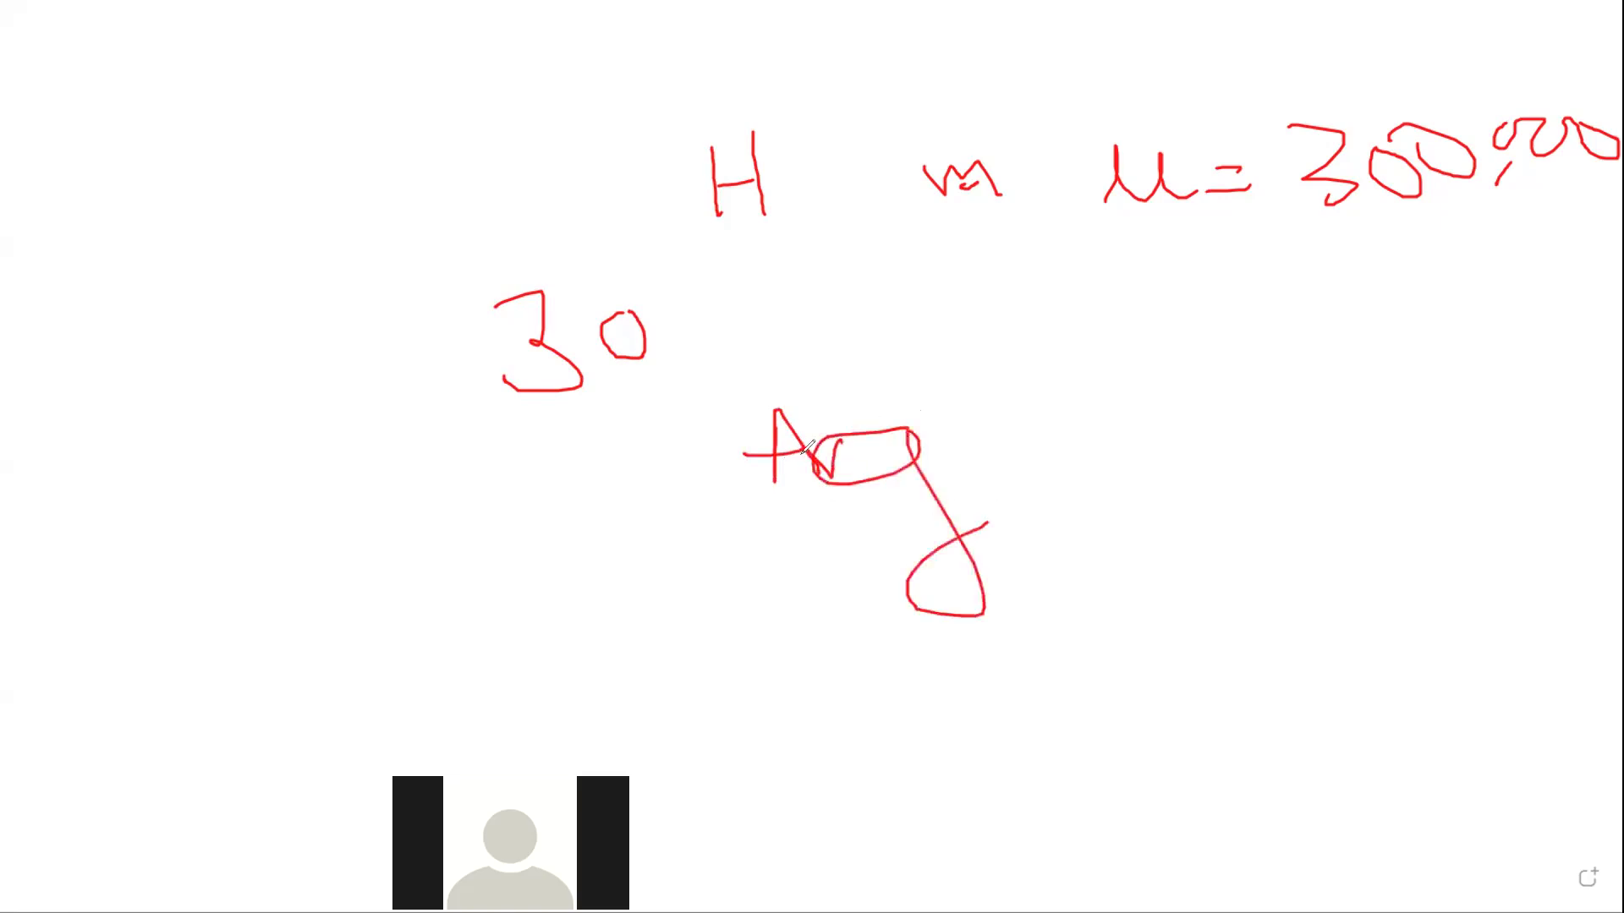
mouse_move(1039, 438)
mouse_down()
mouse_move(1079, 434)
mouse_move(1097, 457)
mouse_up()
mouse_move(1222, 372)
mouse_down()
mouse_move(1279, 440)
mouse_move(1316, 396)
mouse_move(1287, 430)
mouse_move(1330, 418)
mouse_move(1335, 452)
mouse_up()
mouse_move(1376, 381)
mouse_down()
mouse_move(1348, 415)
mouse_move(1366, 422)
mouse_move(1422, 372)
mouse_move(1478, 377)
mouse_move(1437, 397)
mouse_up()
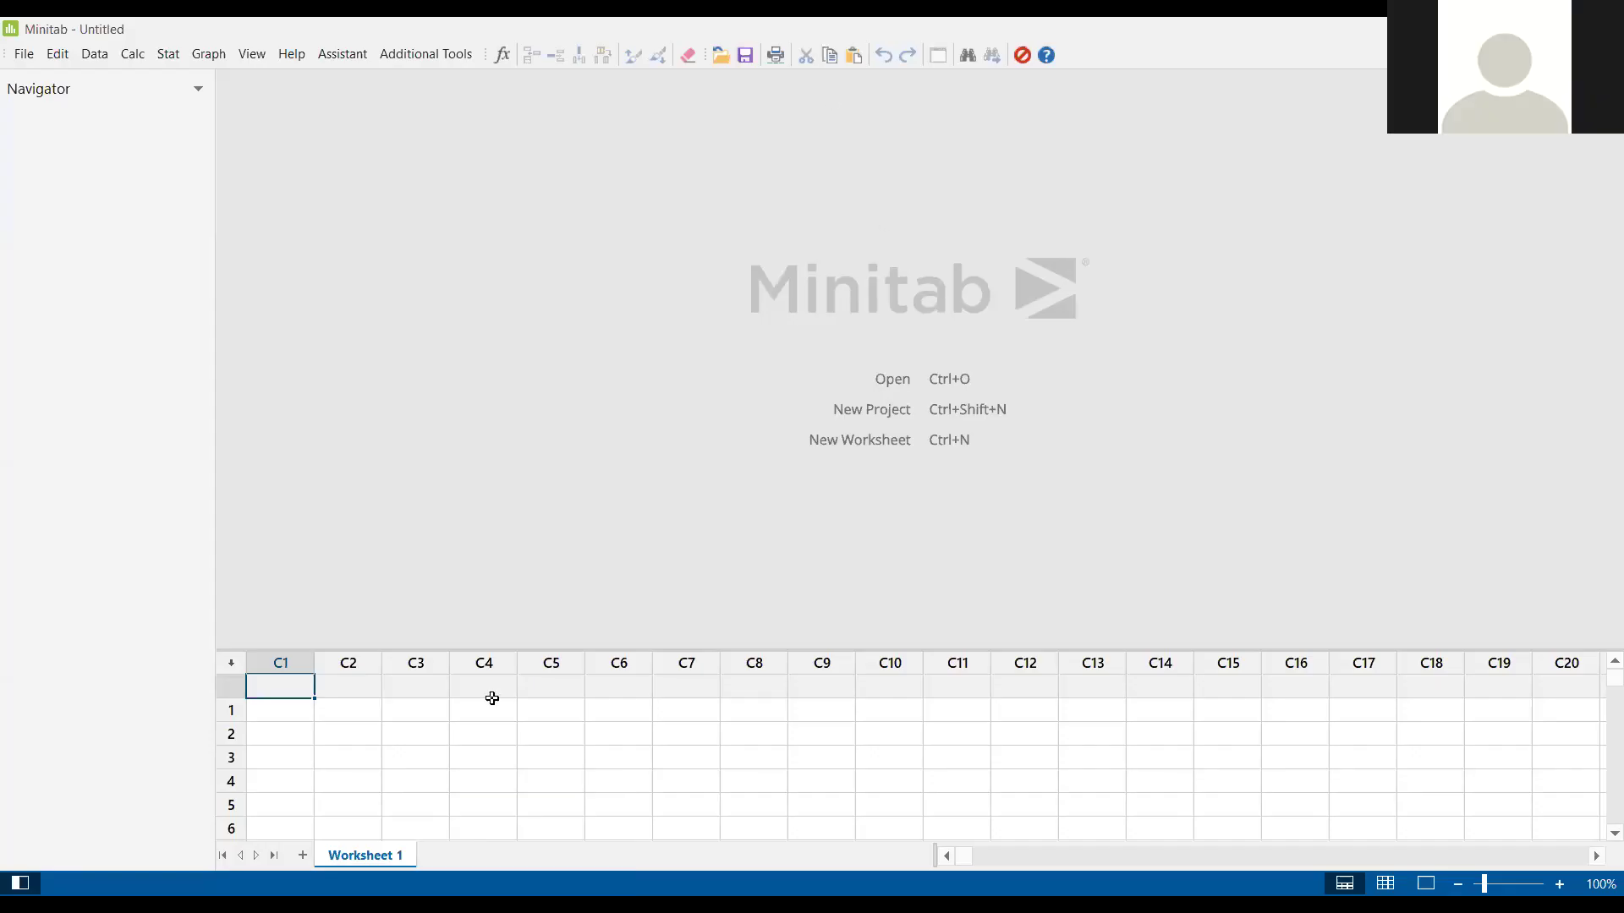
- Switch to Minitab, enlarge the worksheet area and name column C1 HP
drag(714, 649, 770, 362)
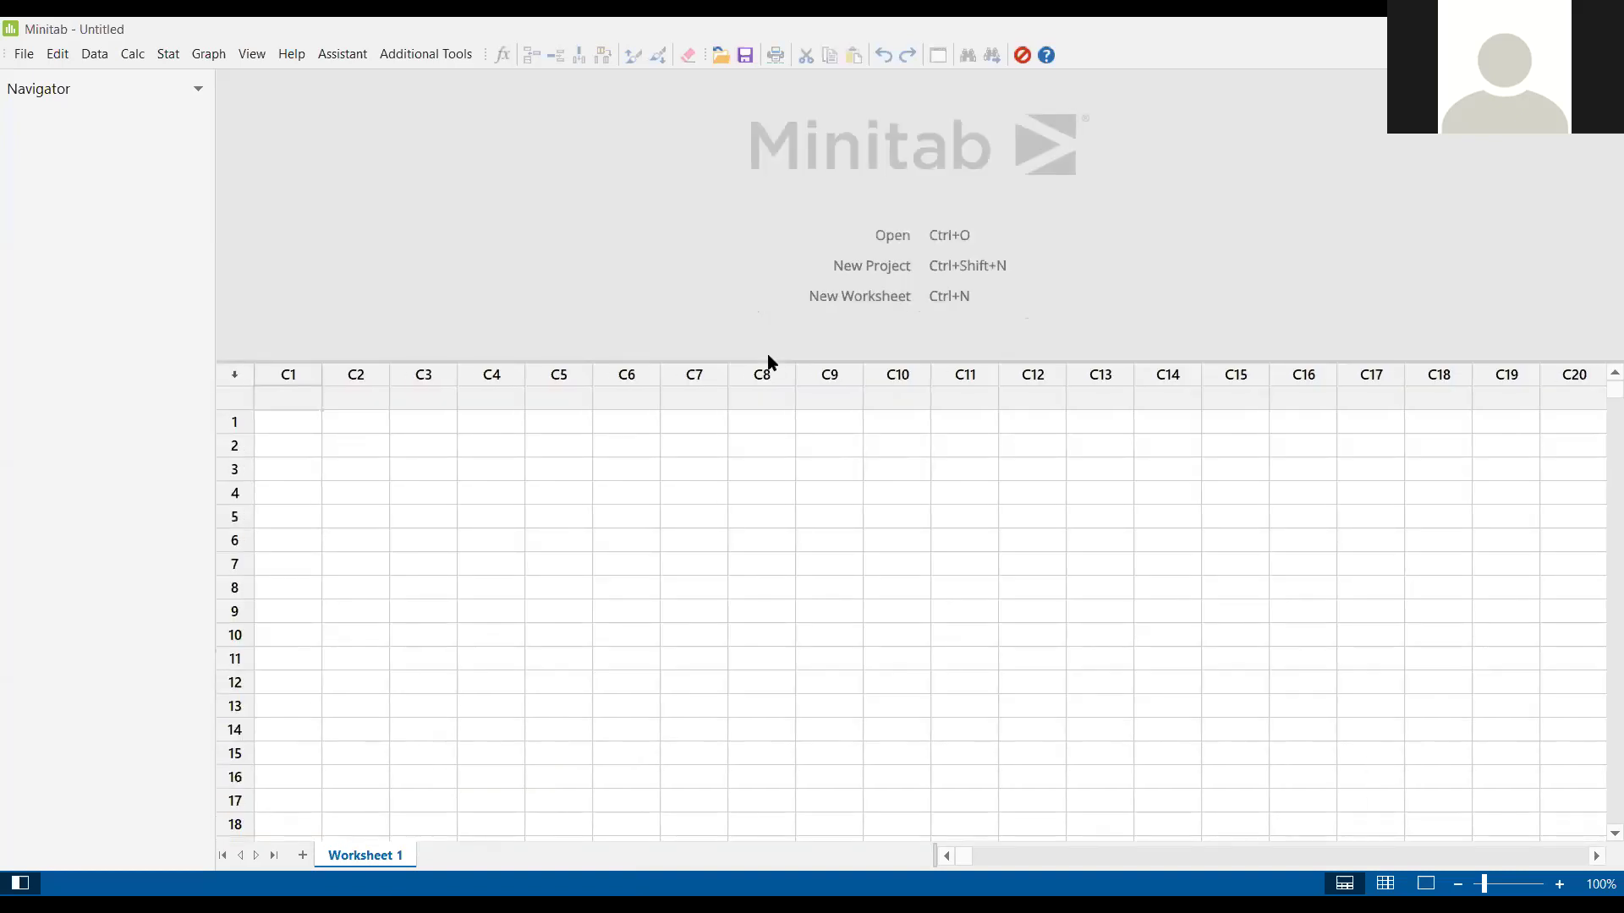
click(293, 397)
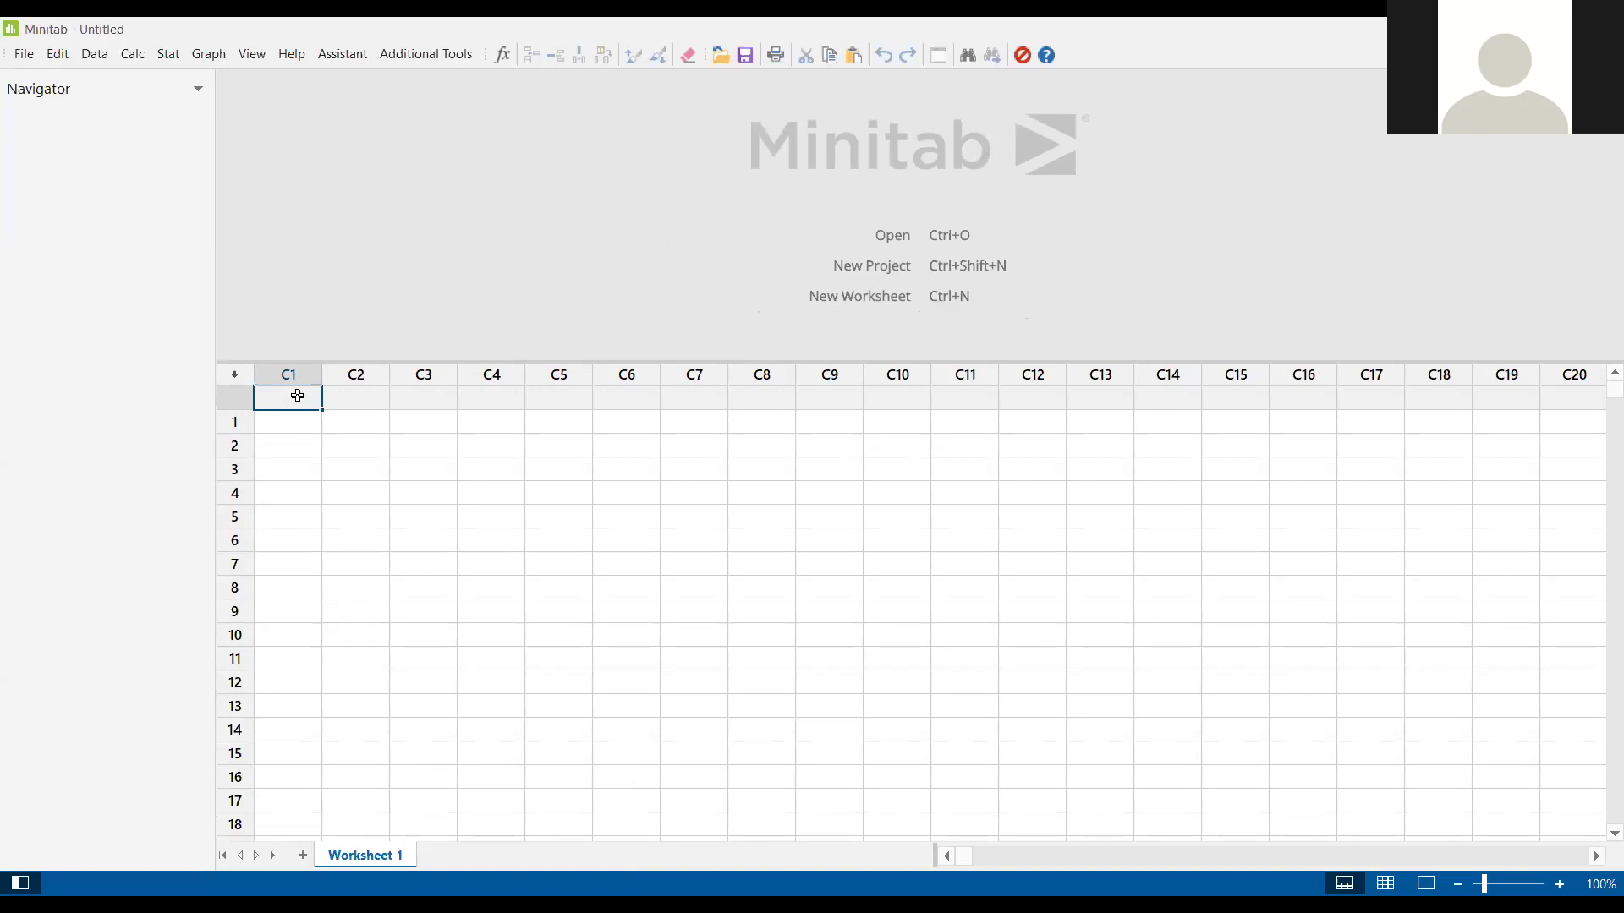
text(HP)
click(297, 259)
click(144, 51)
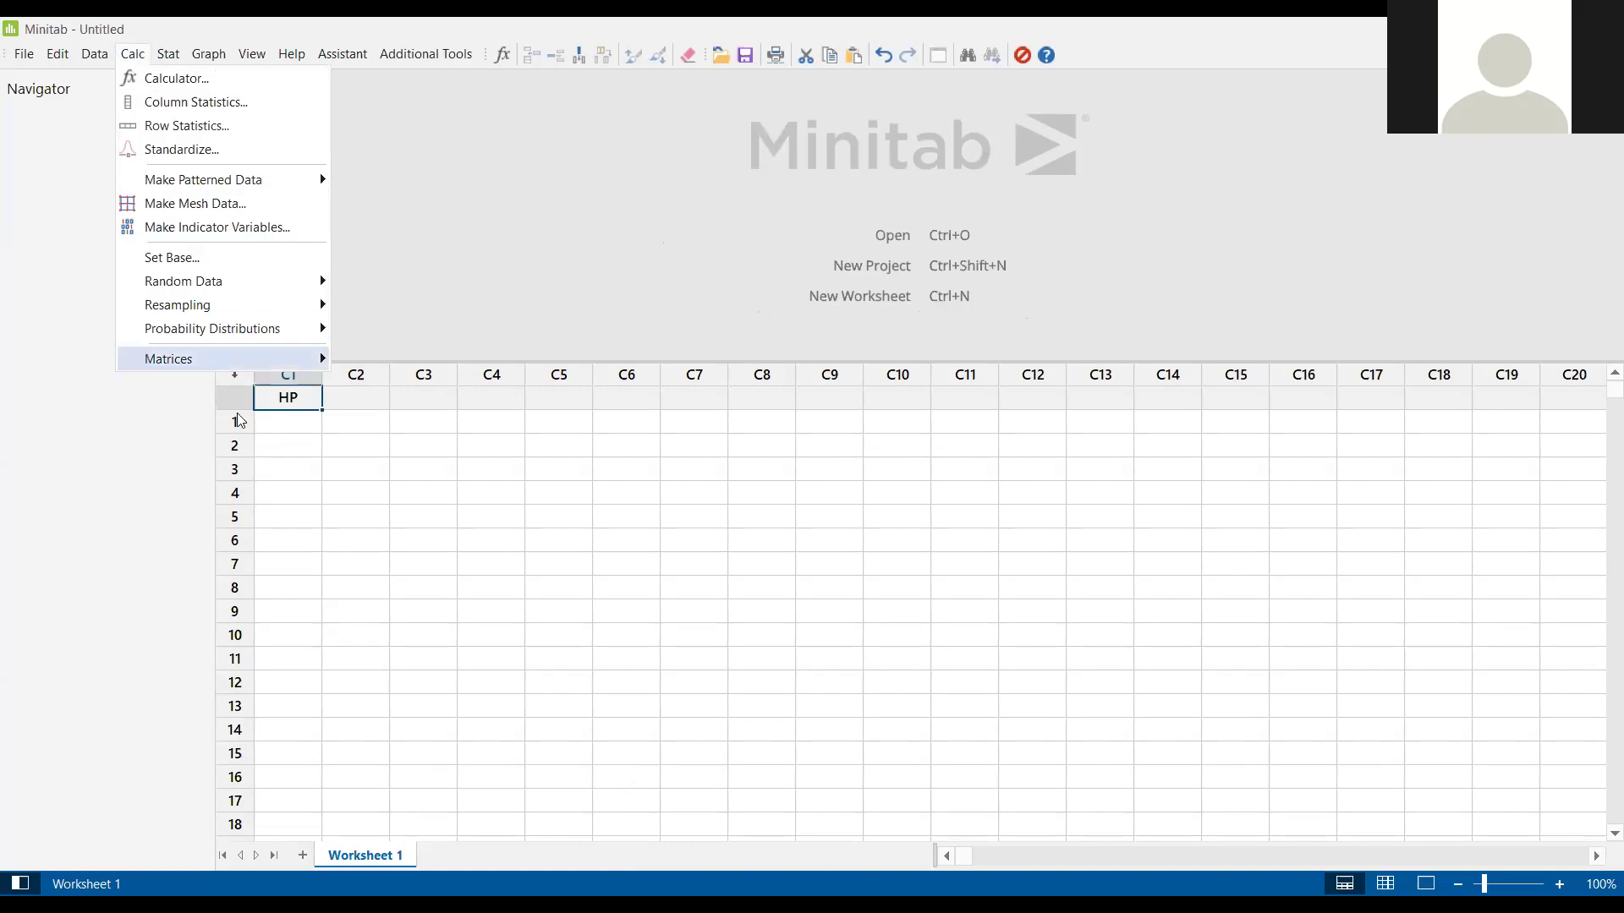
mouse_move(254, 338)
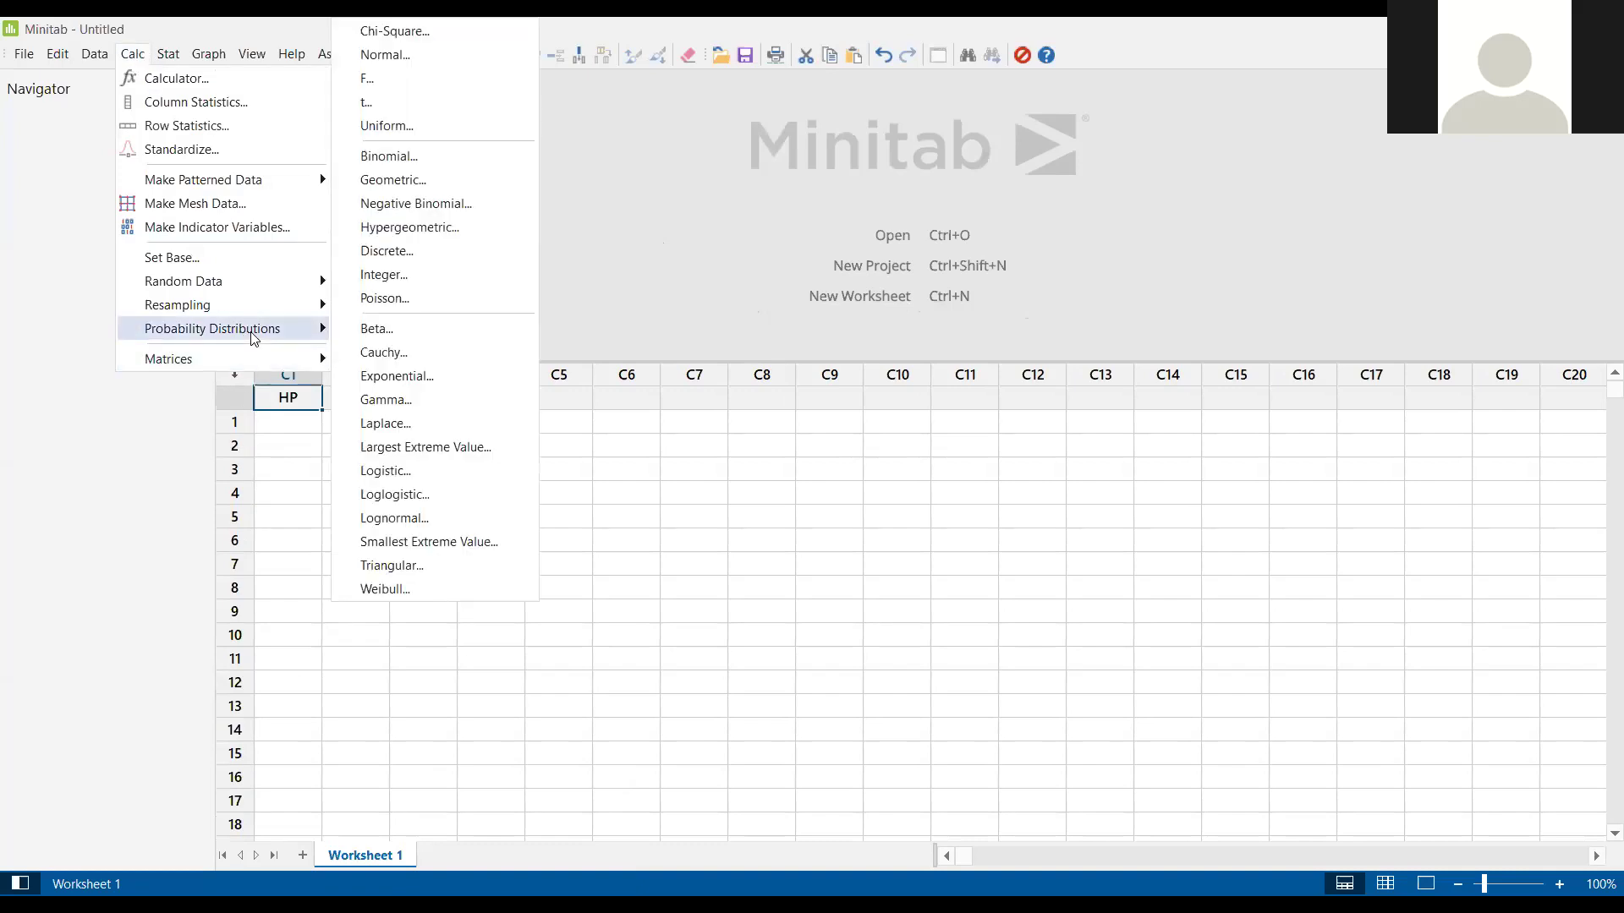
mouse_move(257, 283)
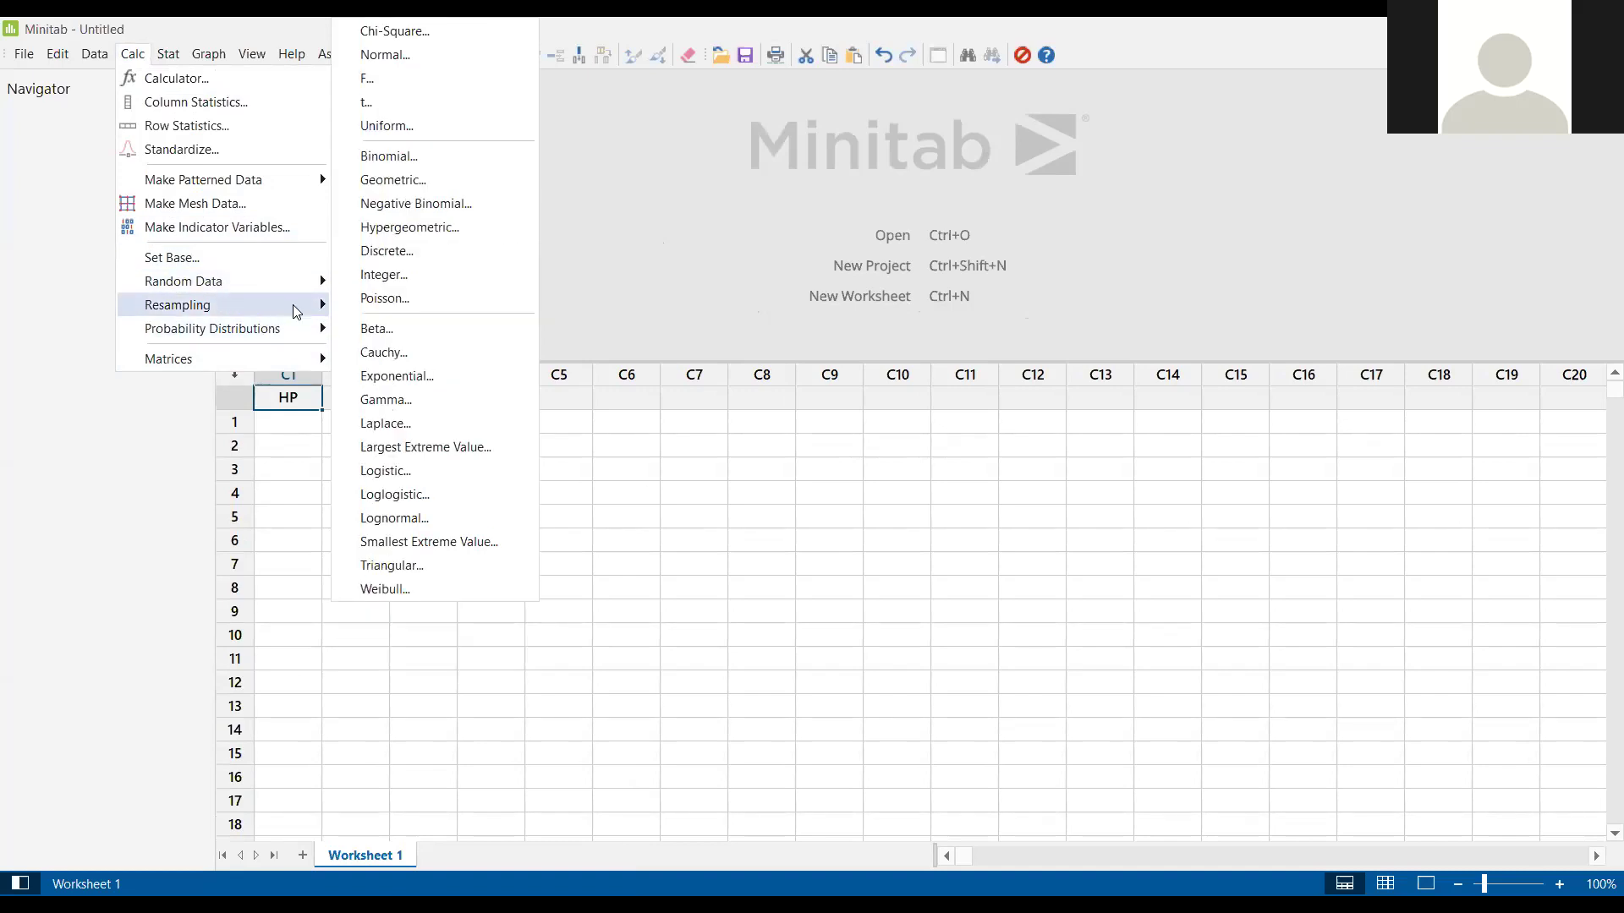
click(376, 274)
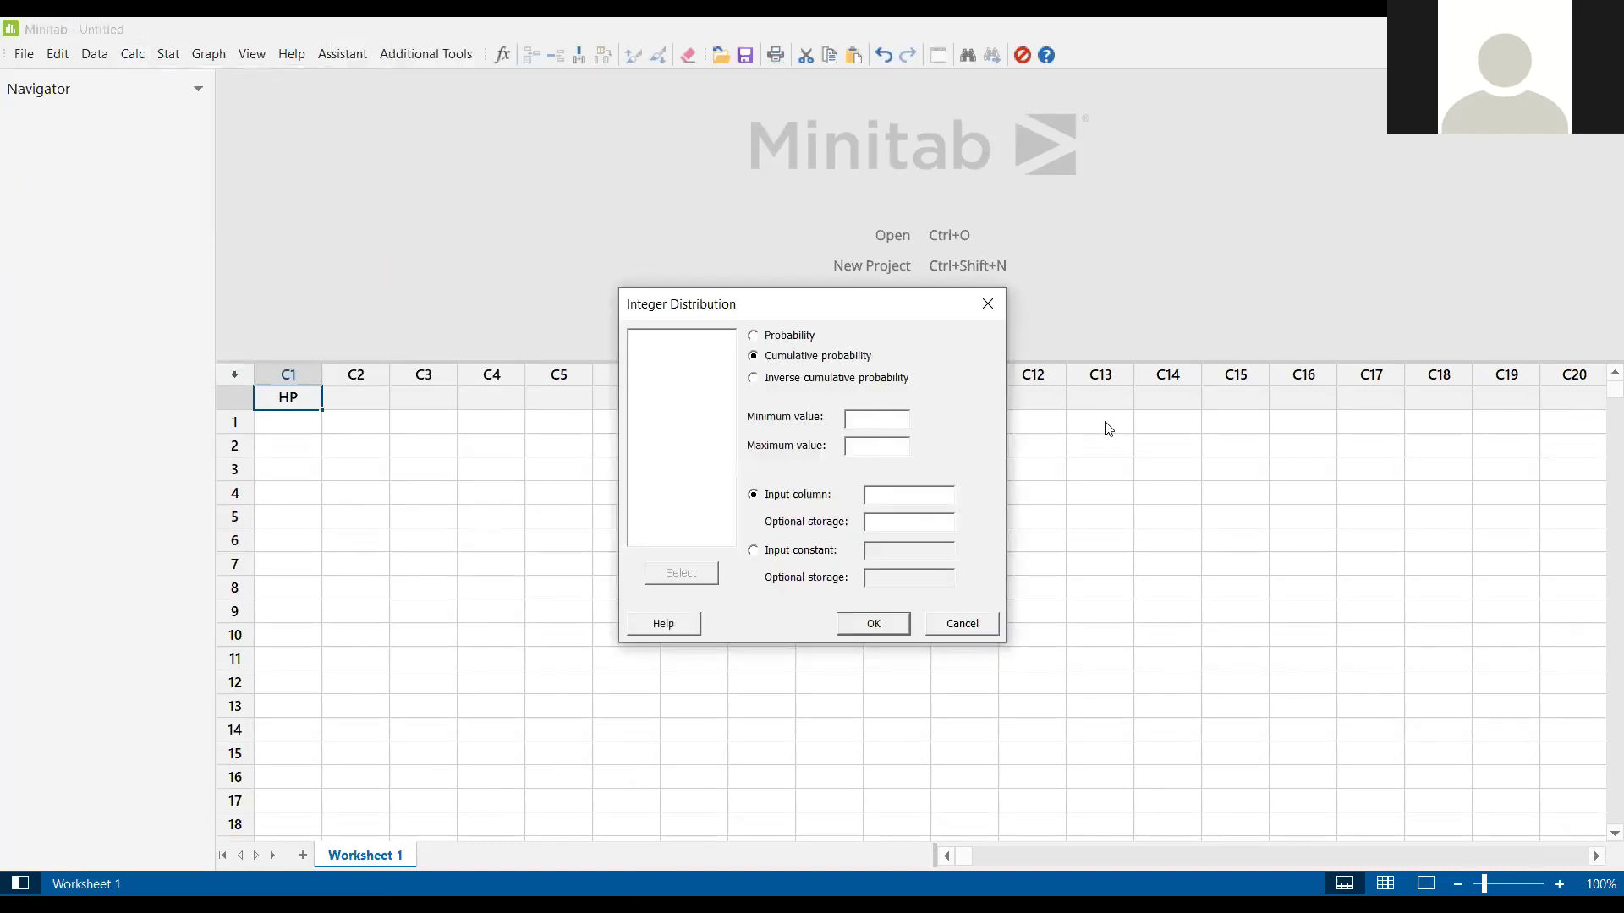
click(987, 304)
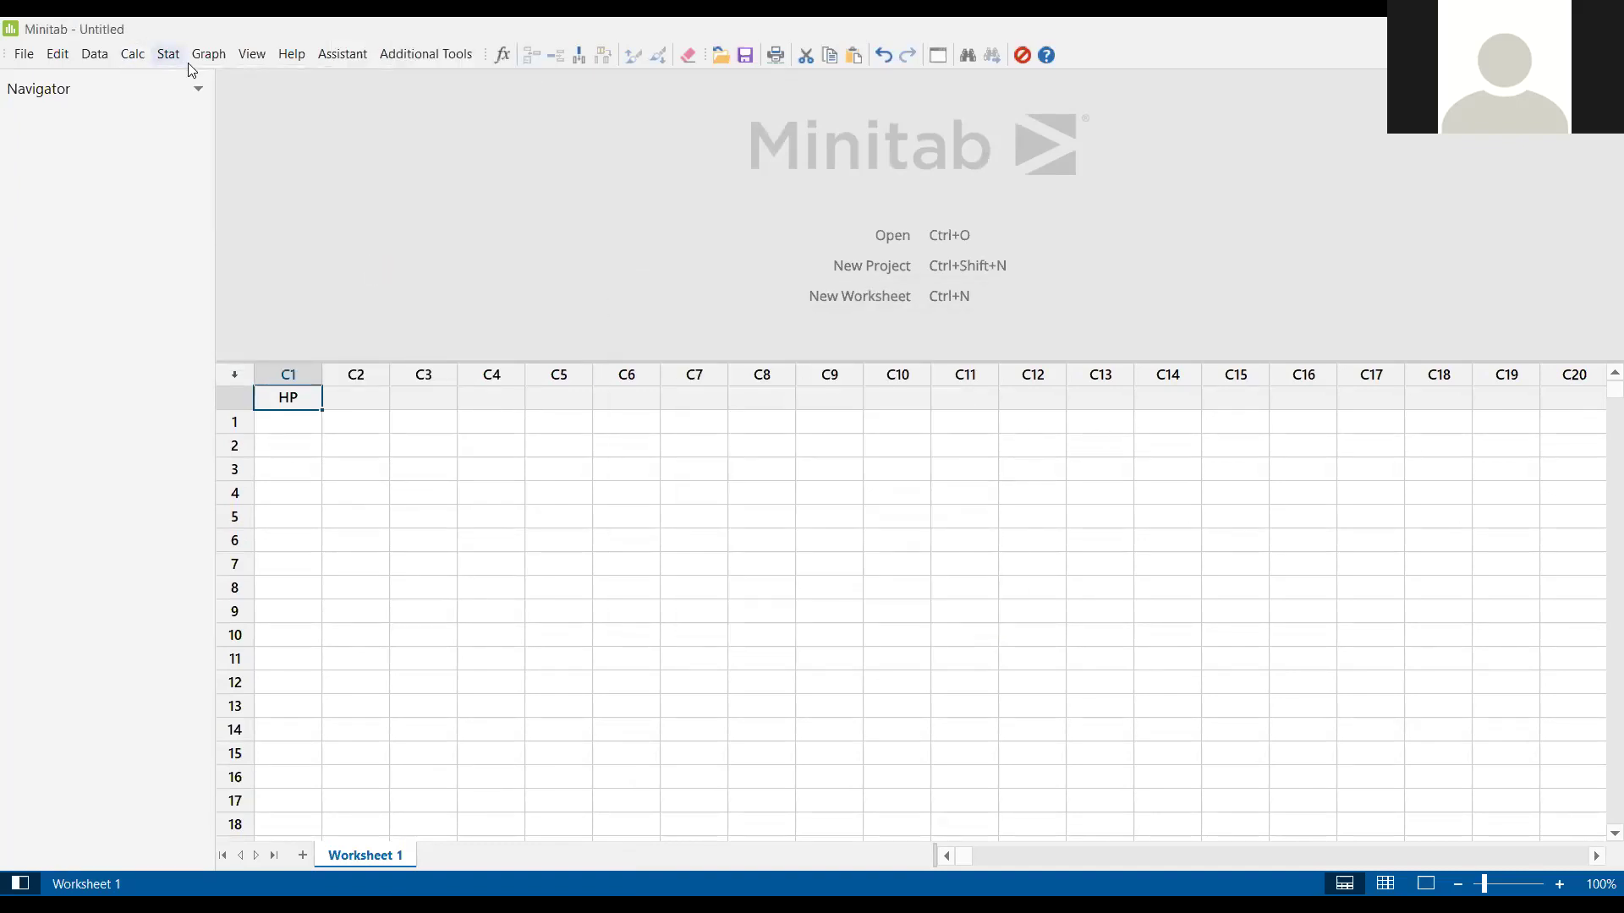
- Generate 30 rows of random integer data in the HP column, with minimum 275000 and maximum 400000
click(168, 54)
click(131, 55)
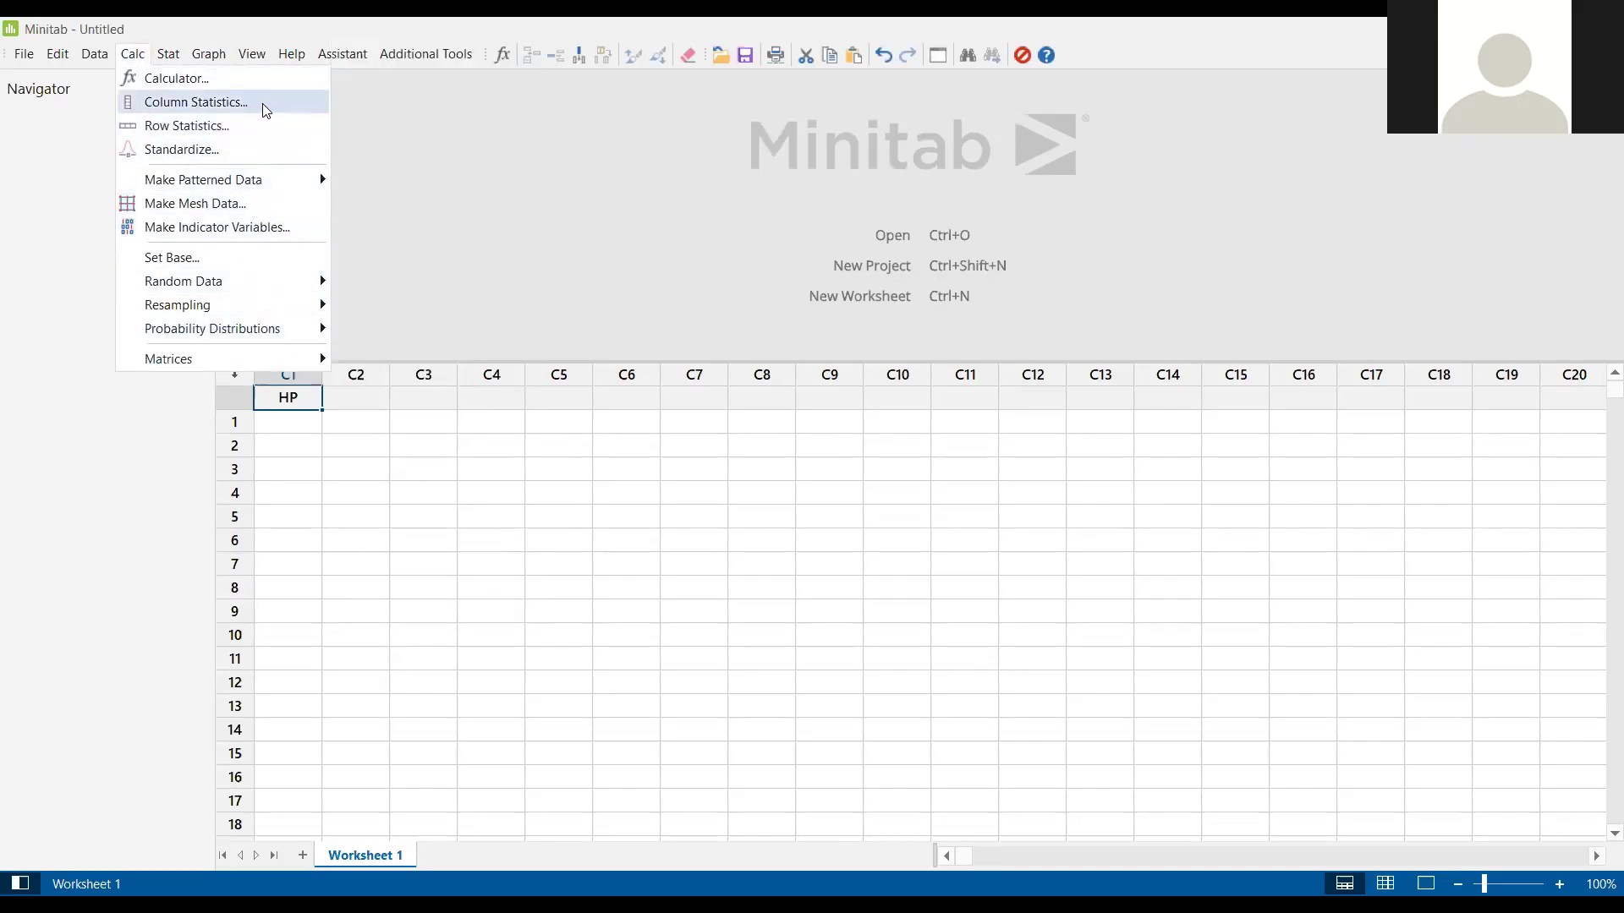
mouse_move(285, 286)
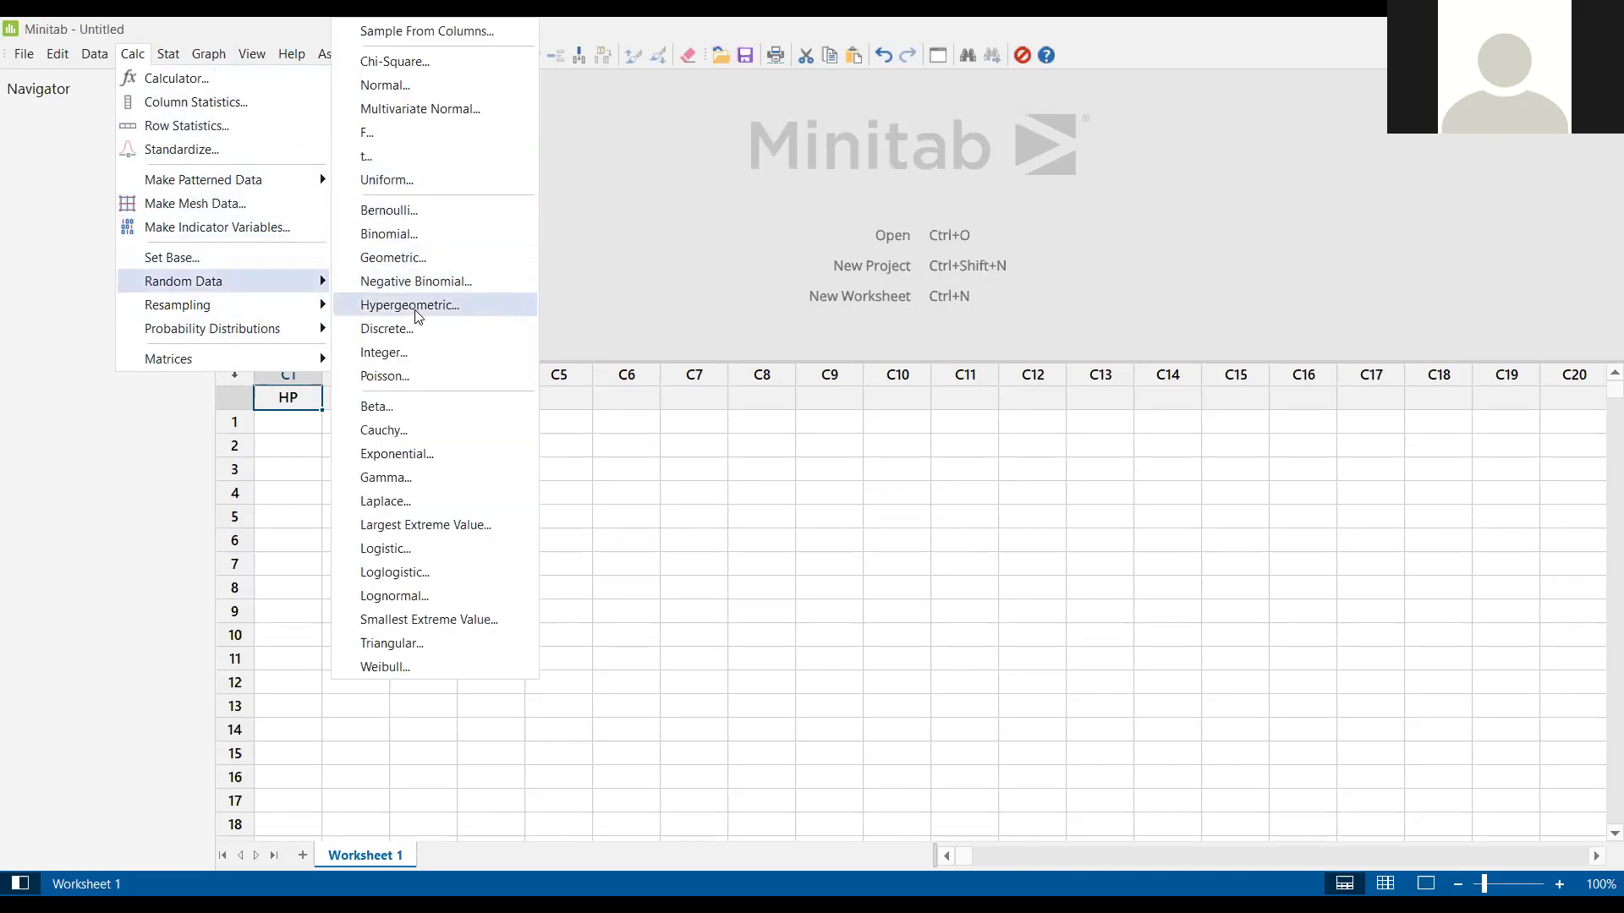
click(420, 360)
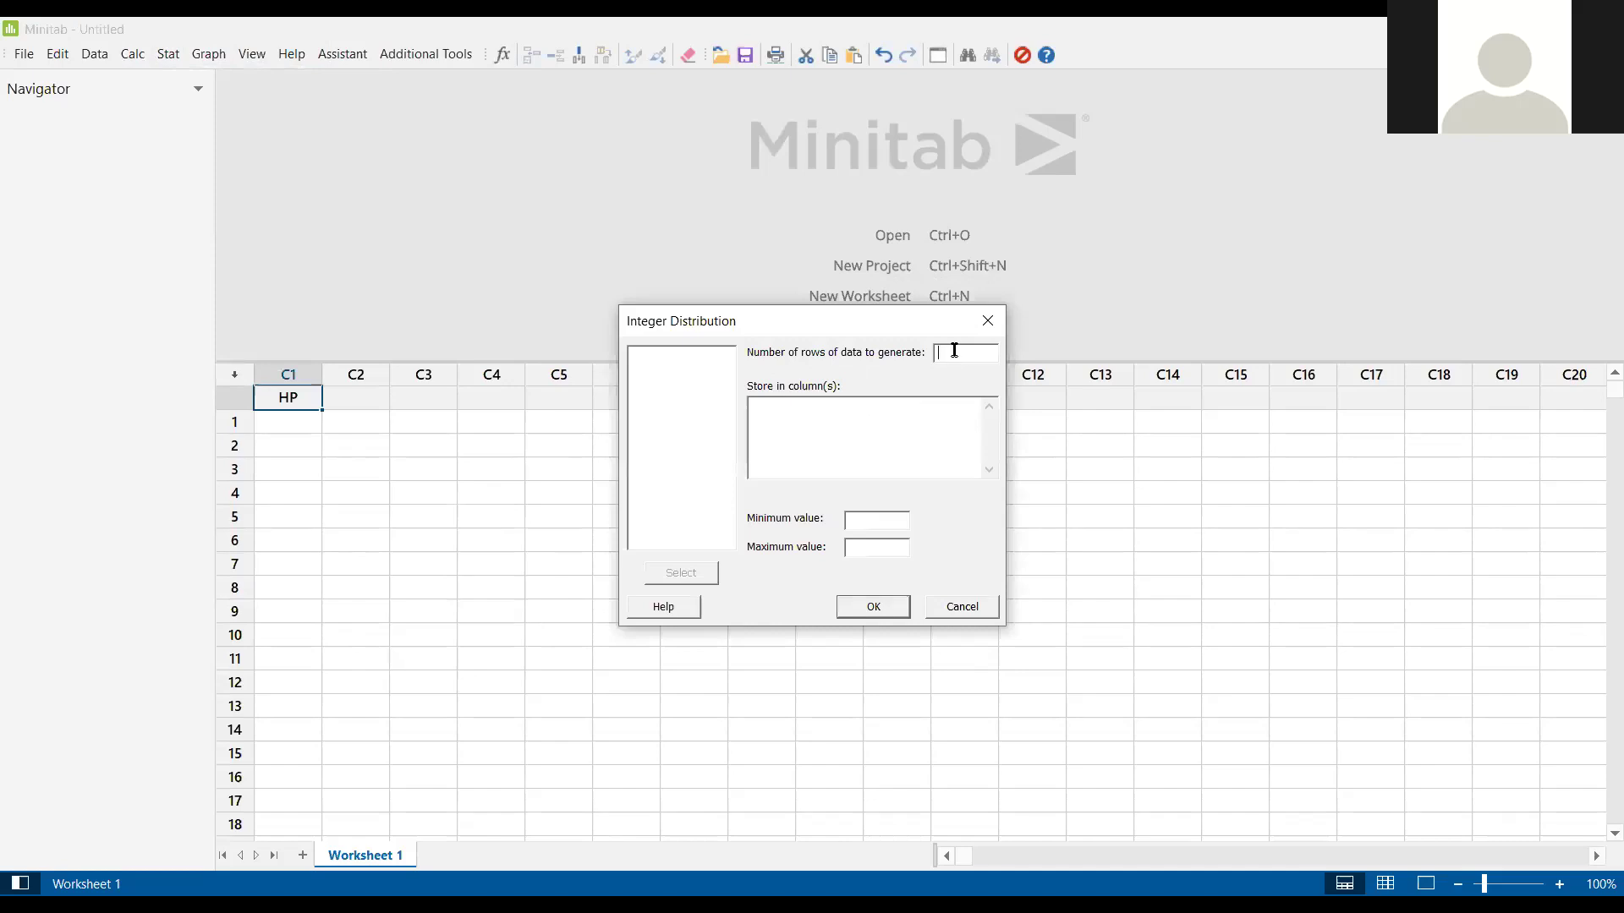
text(30)
click(899, 415)
double_click(666, 355)
click(900, 519)
text(275000)
click(843, 546)
text(400000)
click(858, 611)
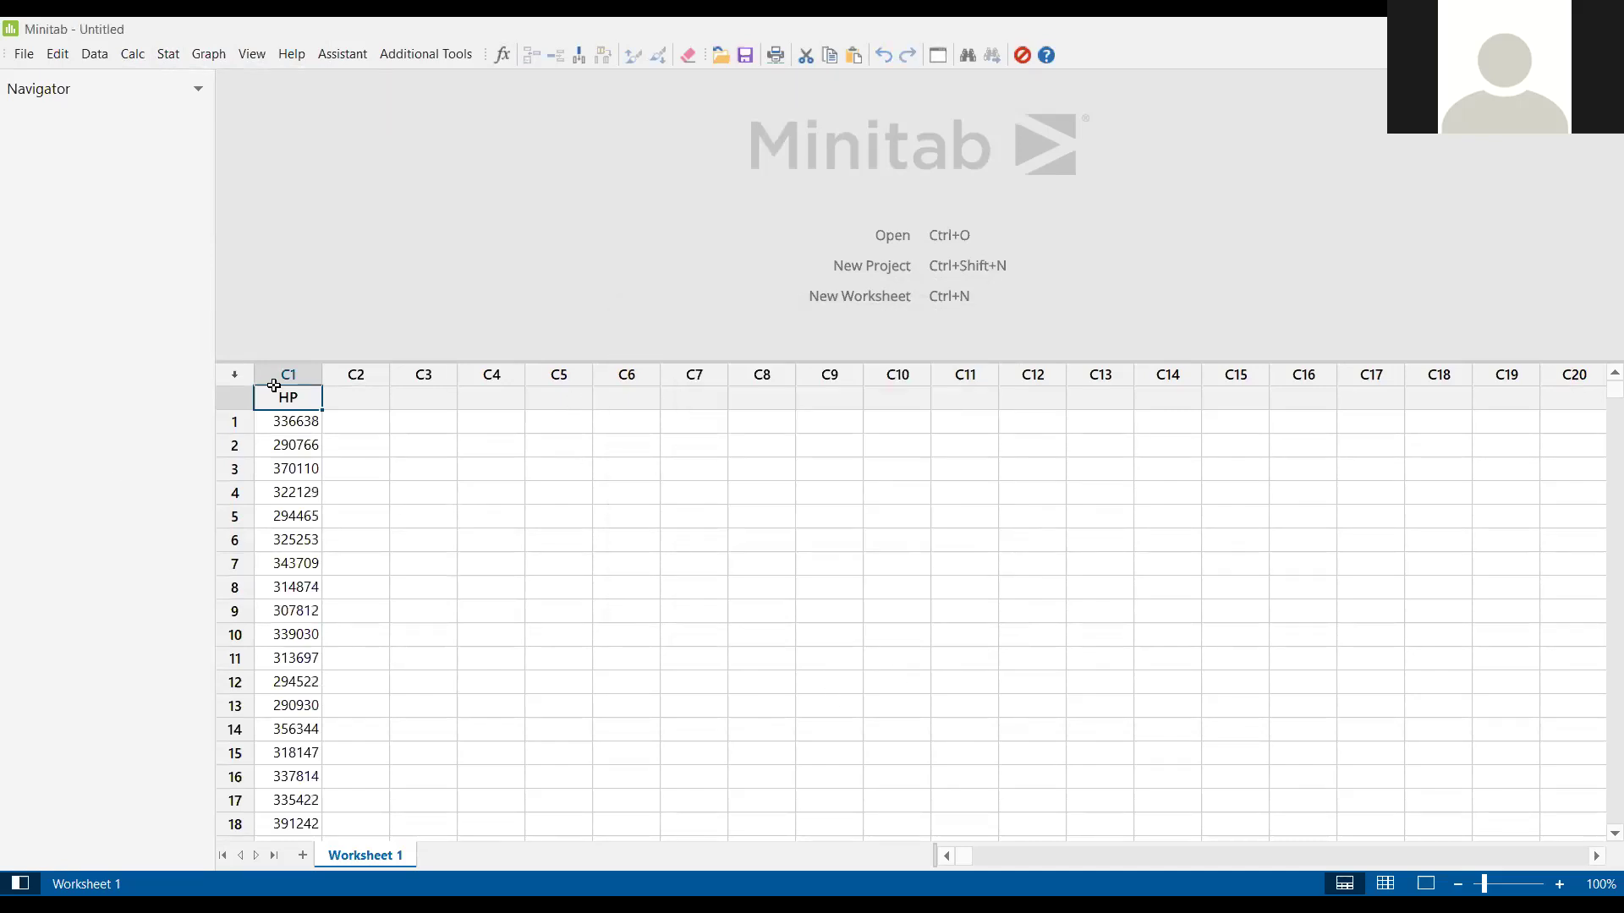
- Widen column C1 slightly and review all the generated HP rows
drag(330, 370, 334, 370)
scroll(884, 592, down, 3)
scroll(308, 550, down, 2)
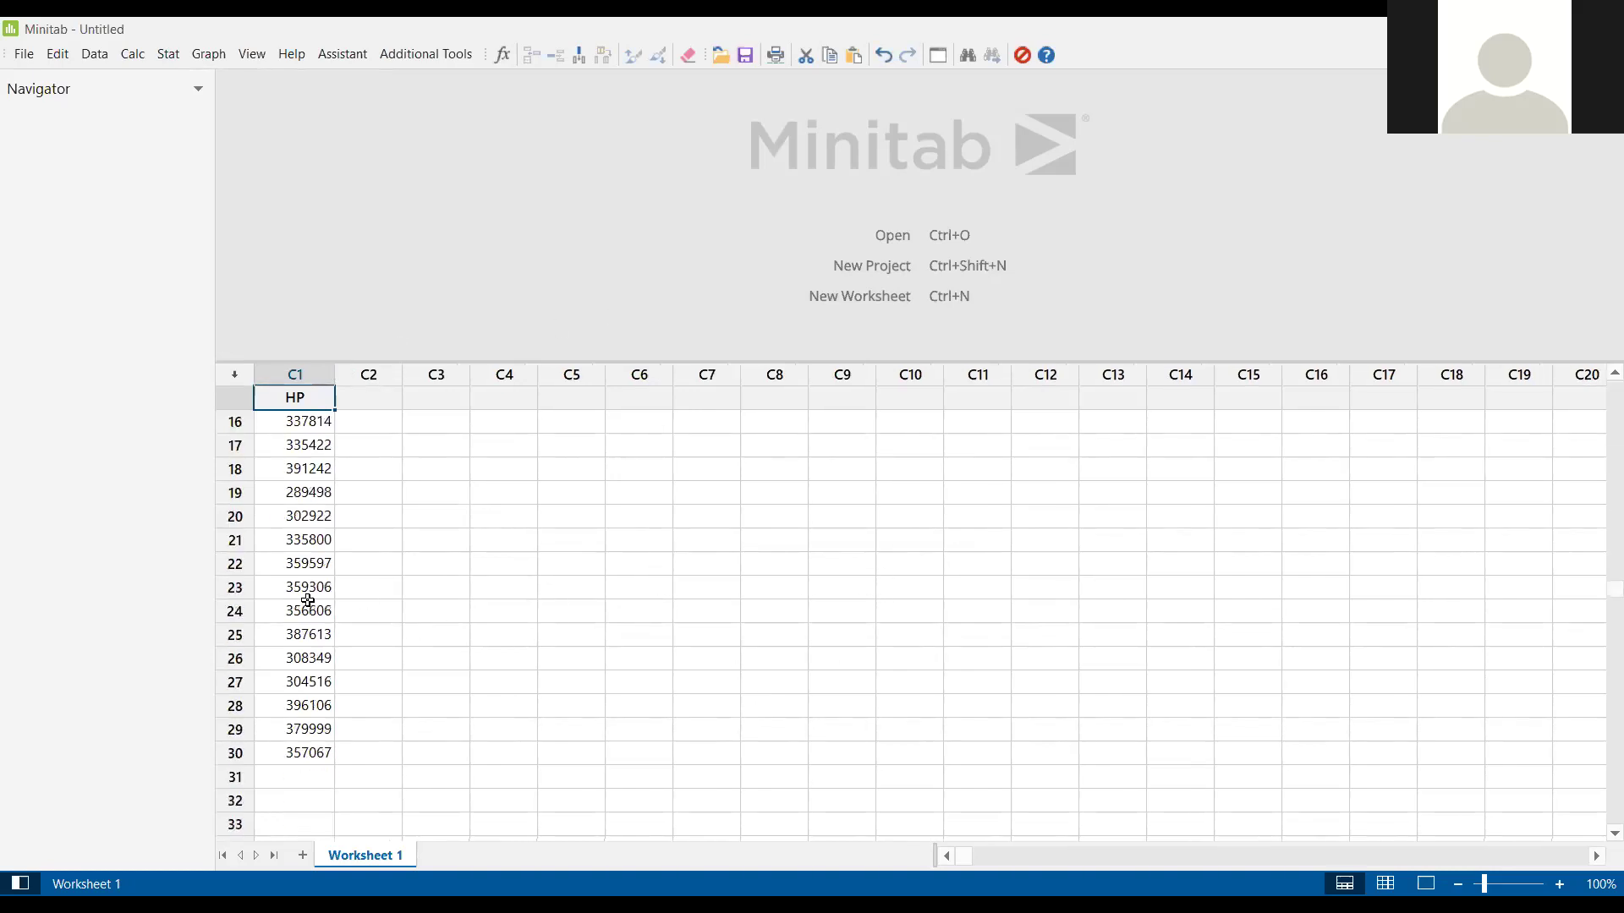
scroll(323, 554, up, 5)
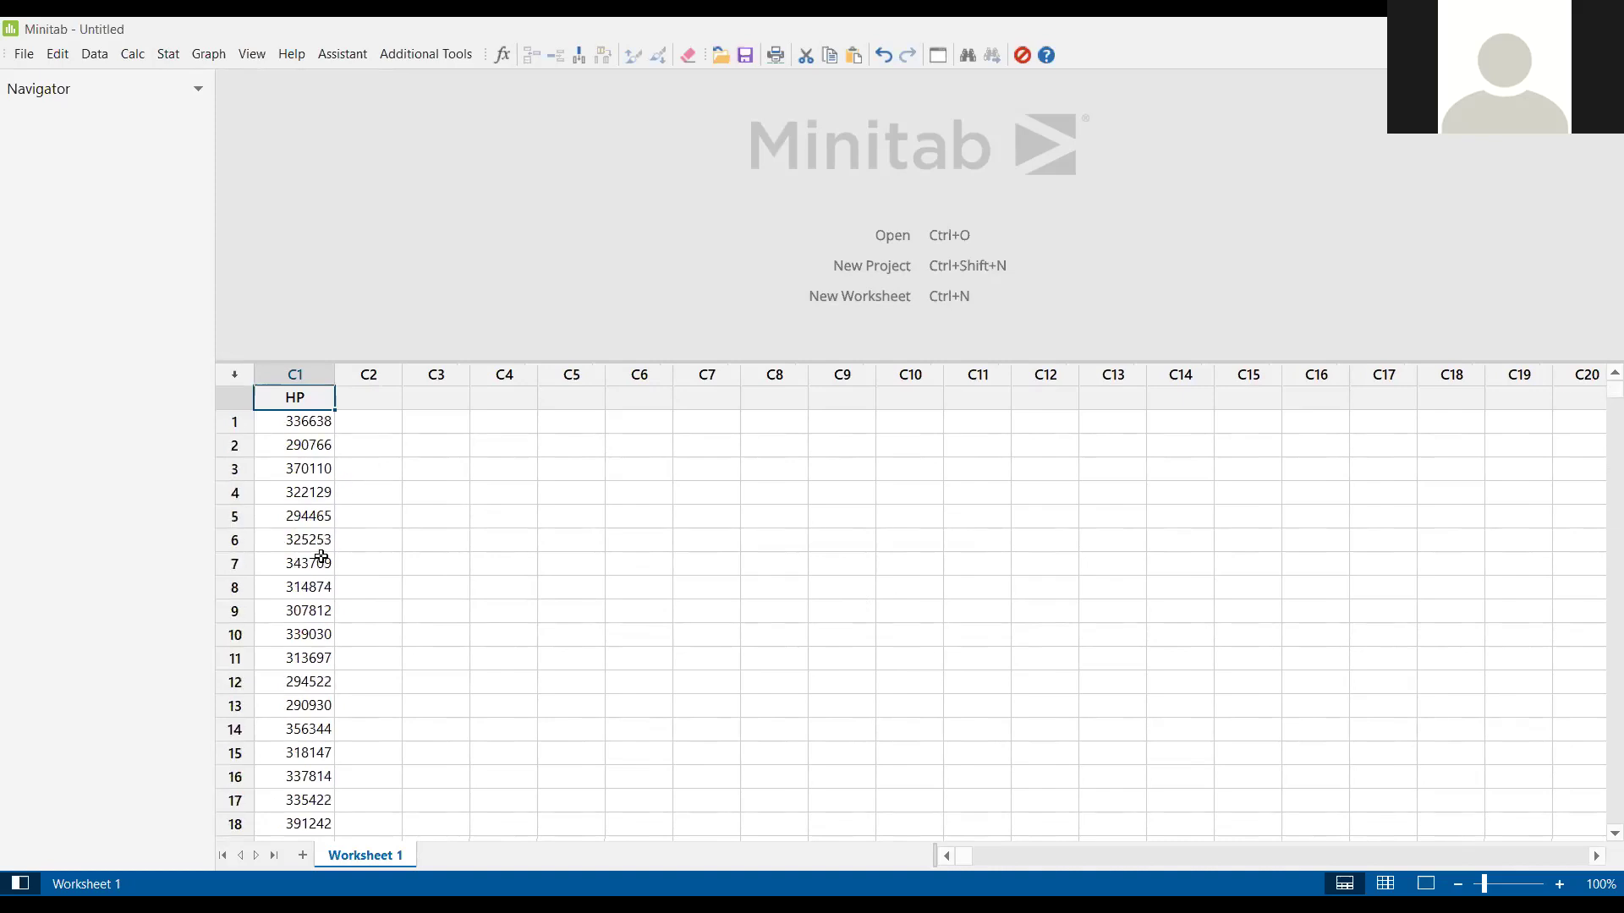
click(1299, 466)
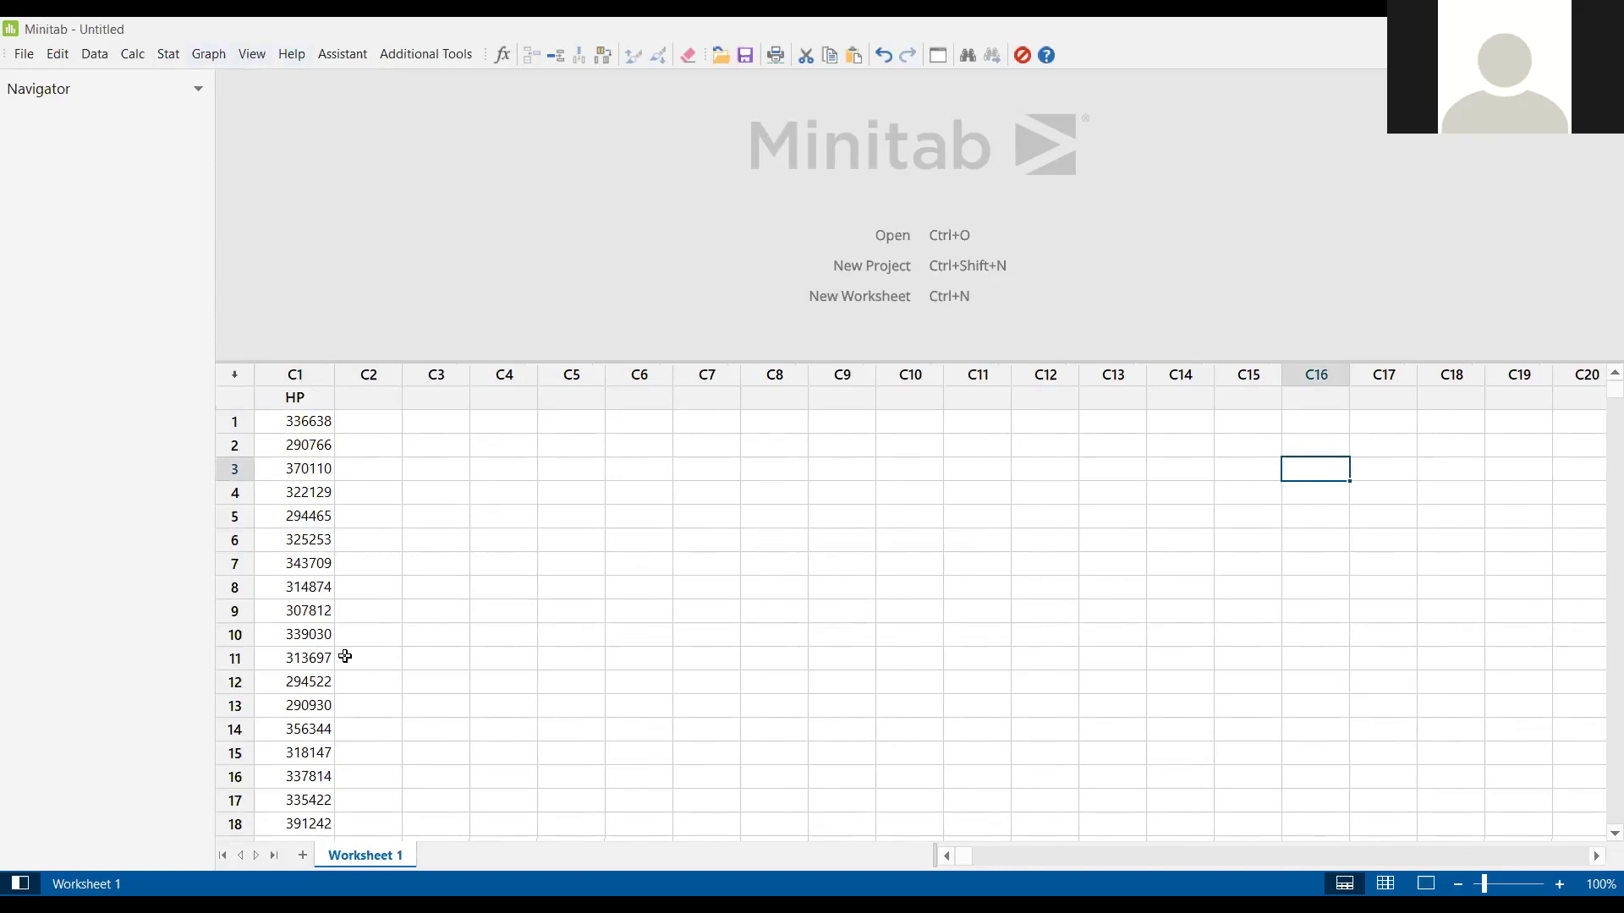
- Start a 1-Sample t test and set its data layout to One or more samples, each in a column
click(171, 55)
mouse_move(290, 88)
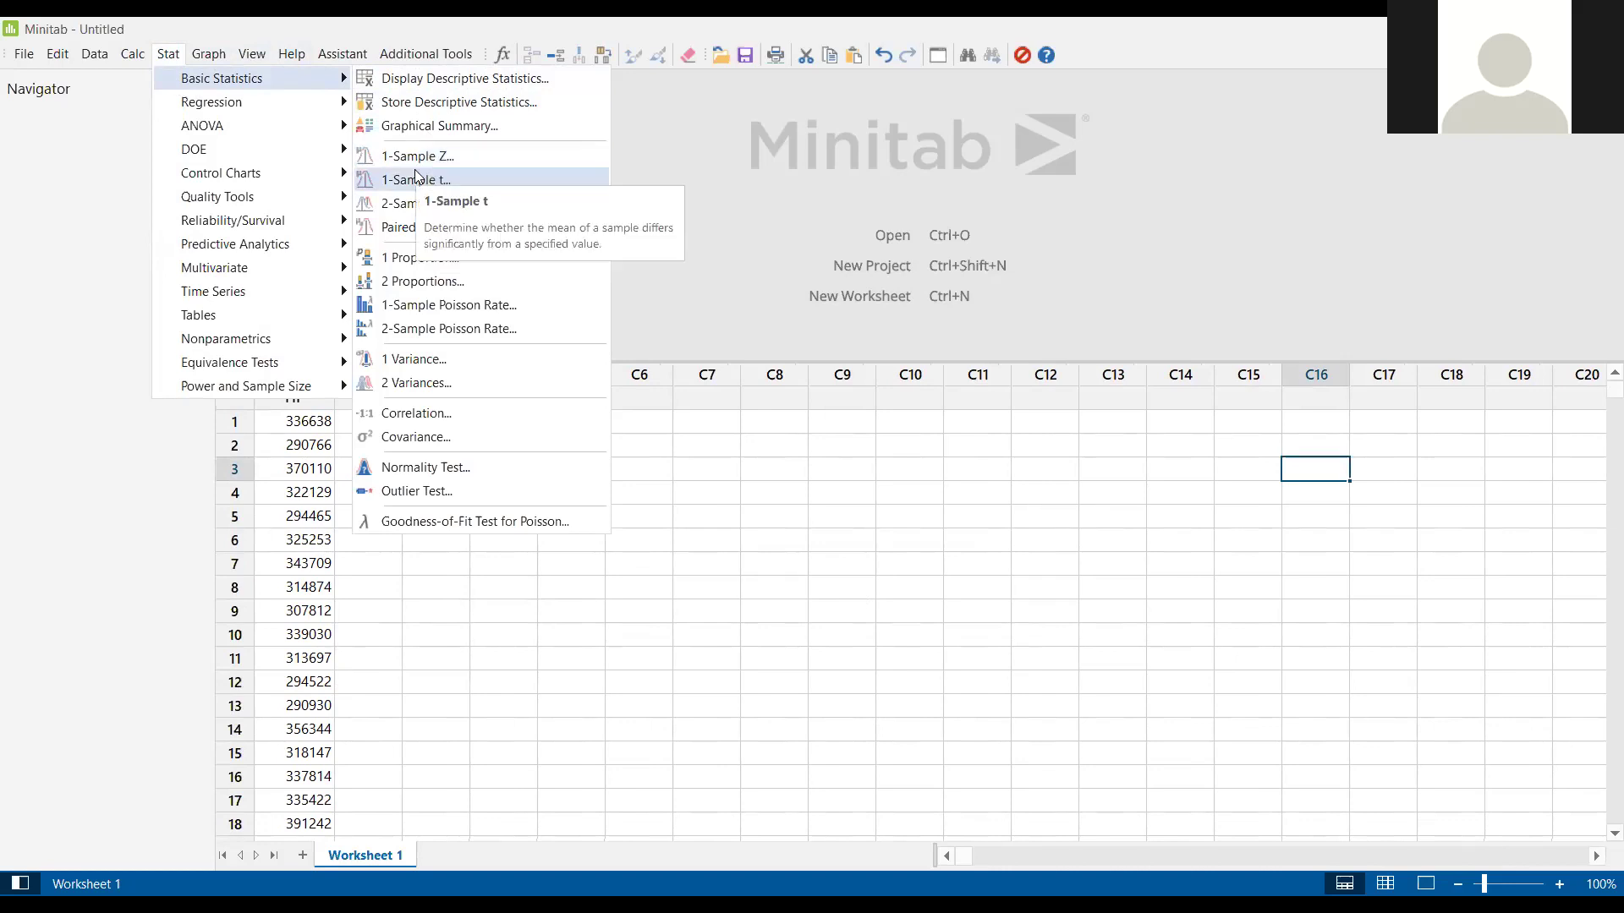
click(871, 326)
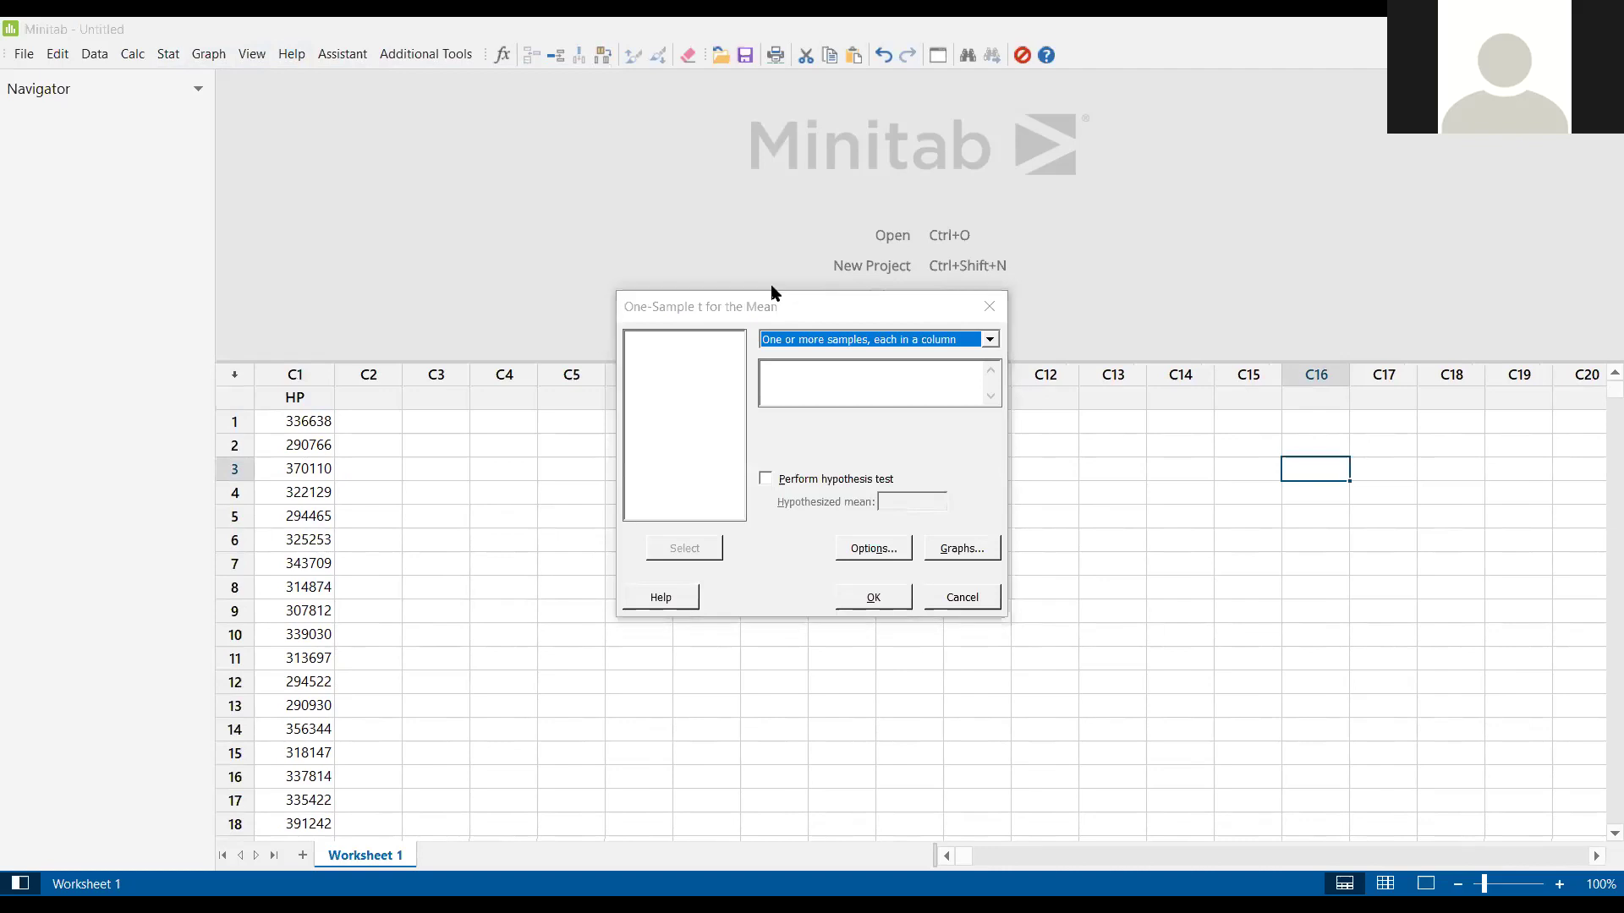
click(817, 226)
click(803, 258)
click(809, 228)
click(792, 243)
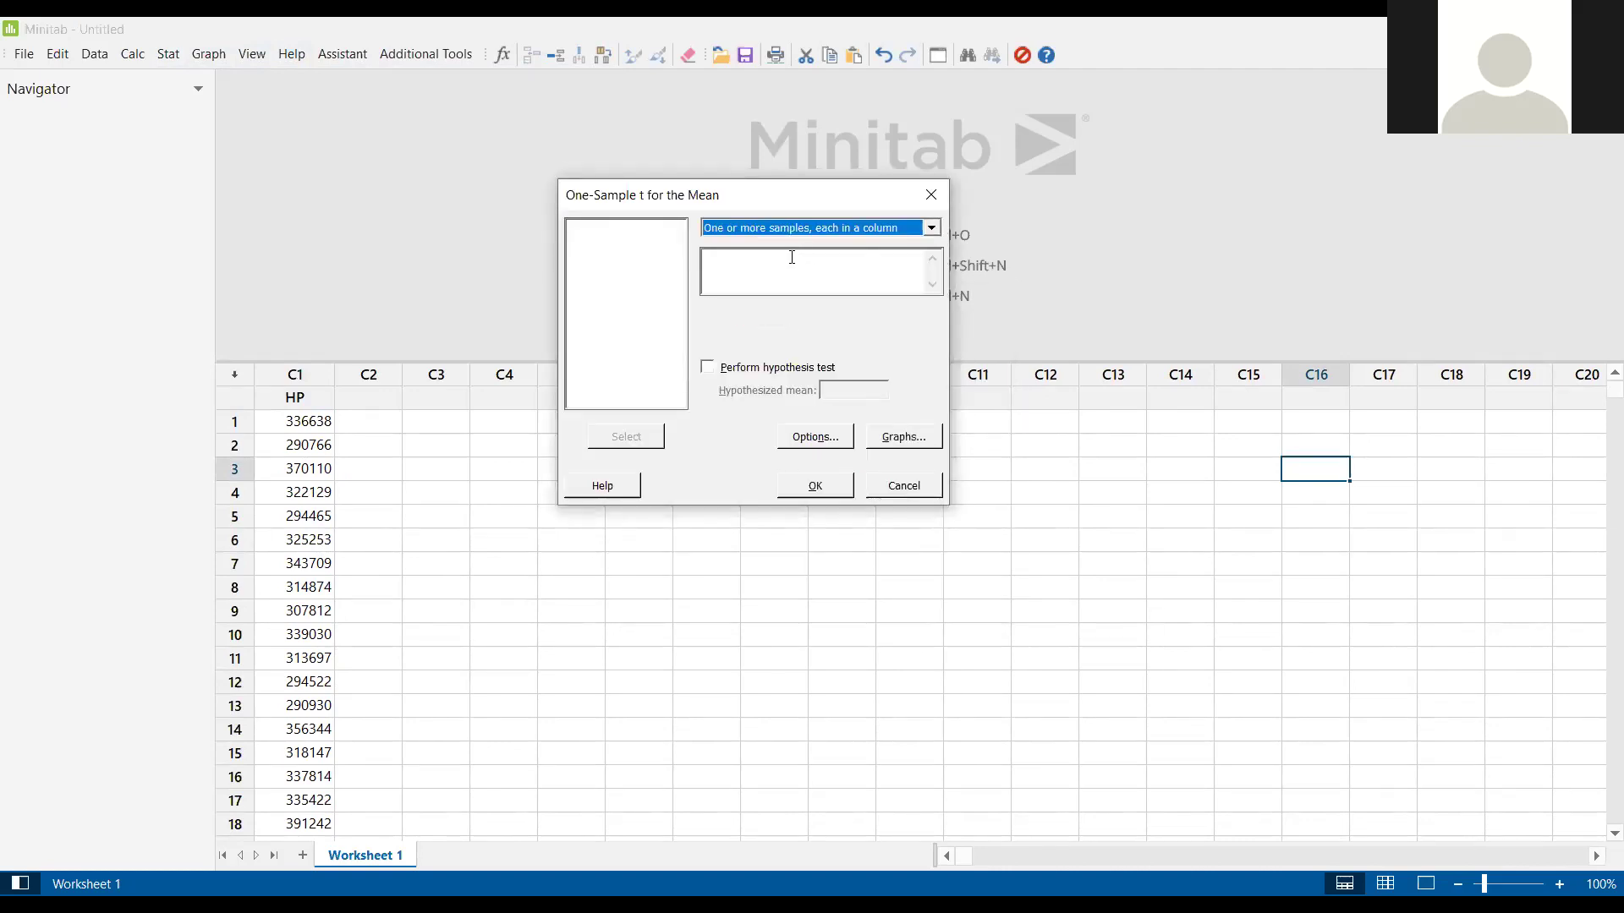
click(848, 228)
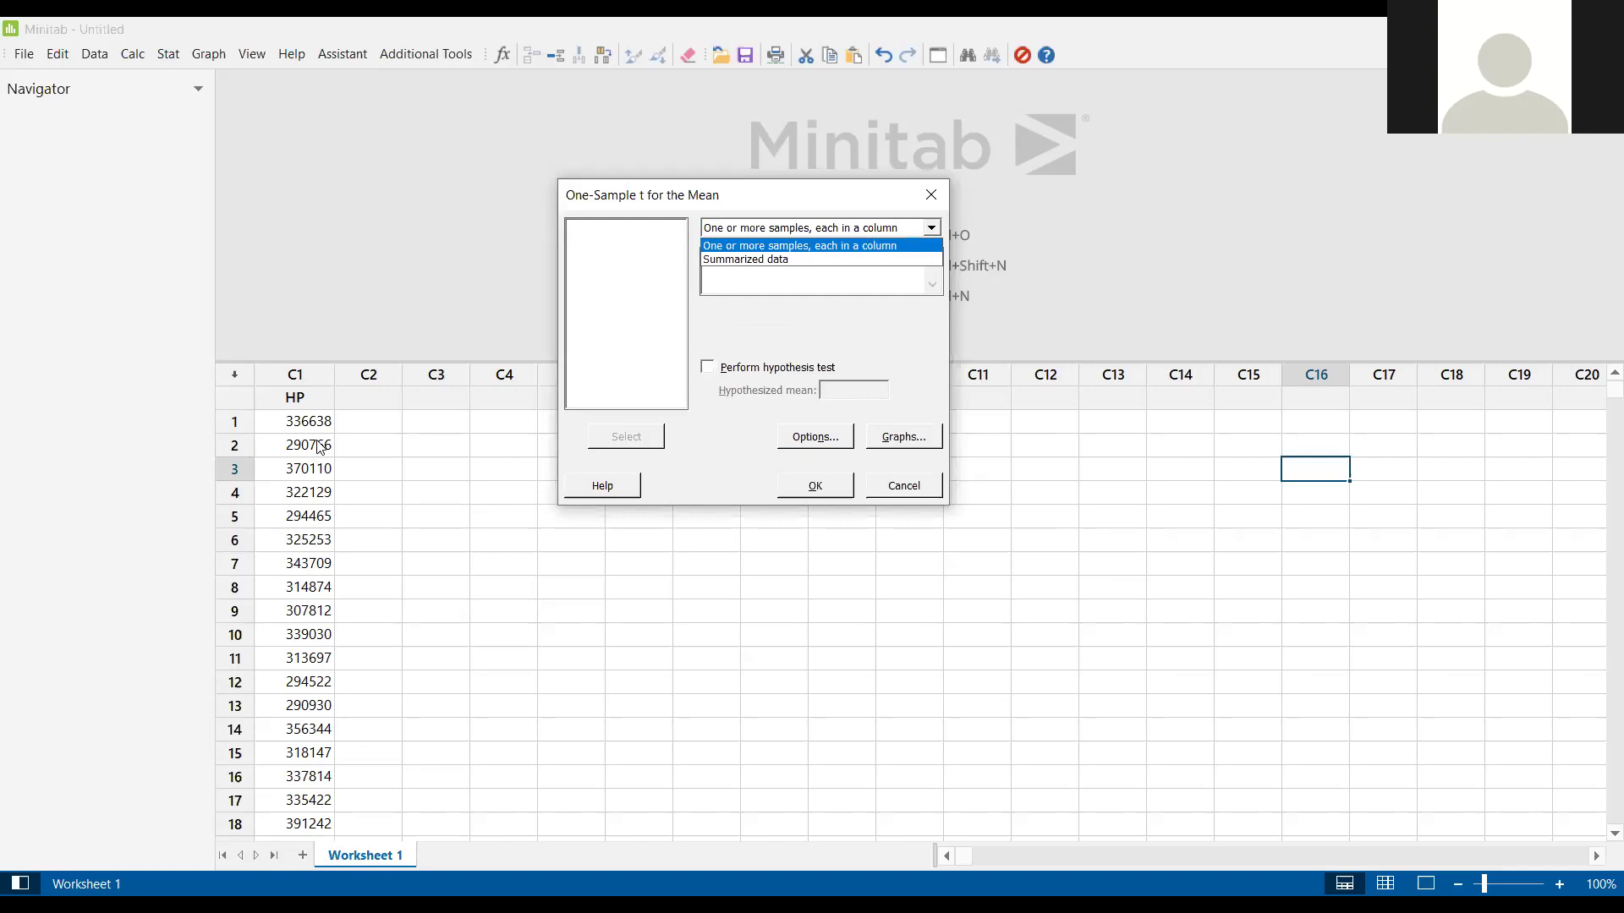
click(829, 270)
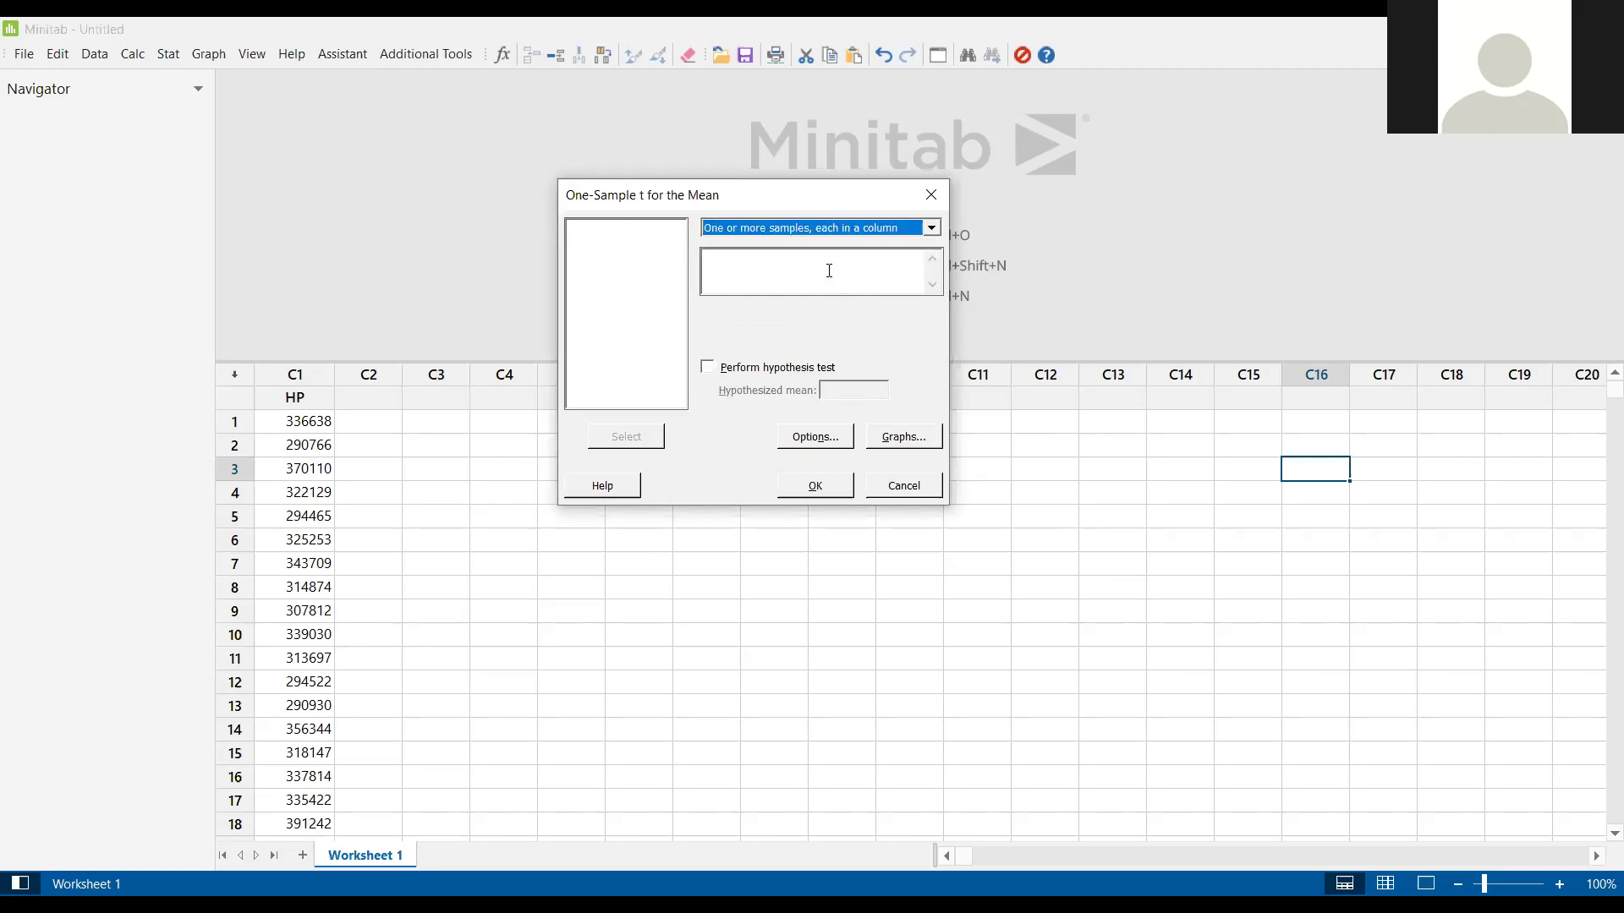
click(757, 228)
click(732, 254)
click(736, 228)
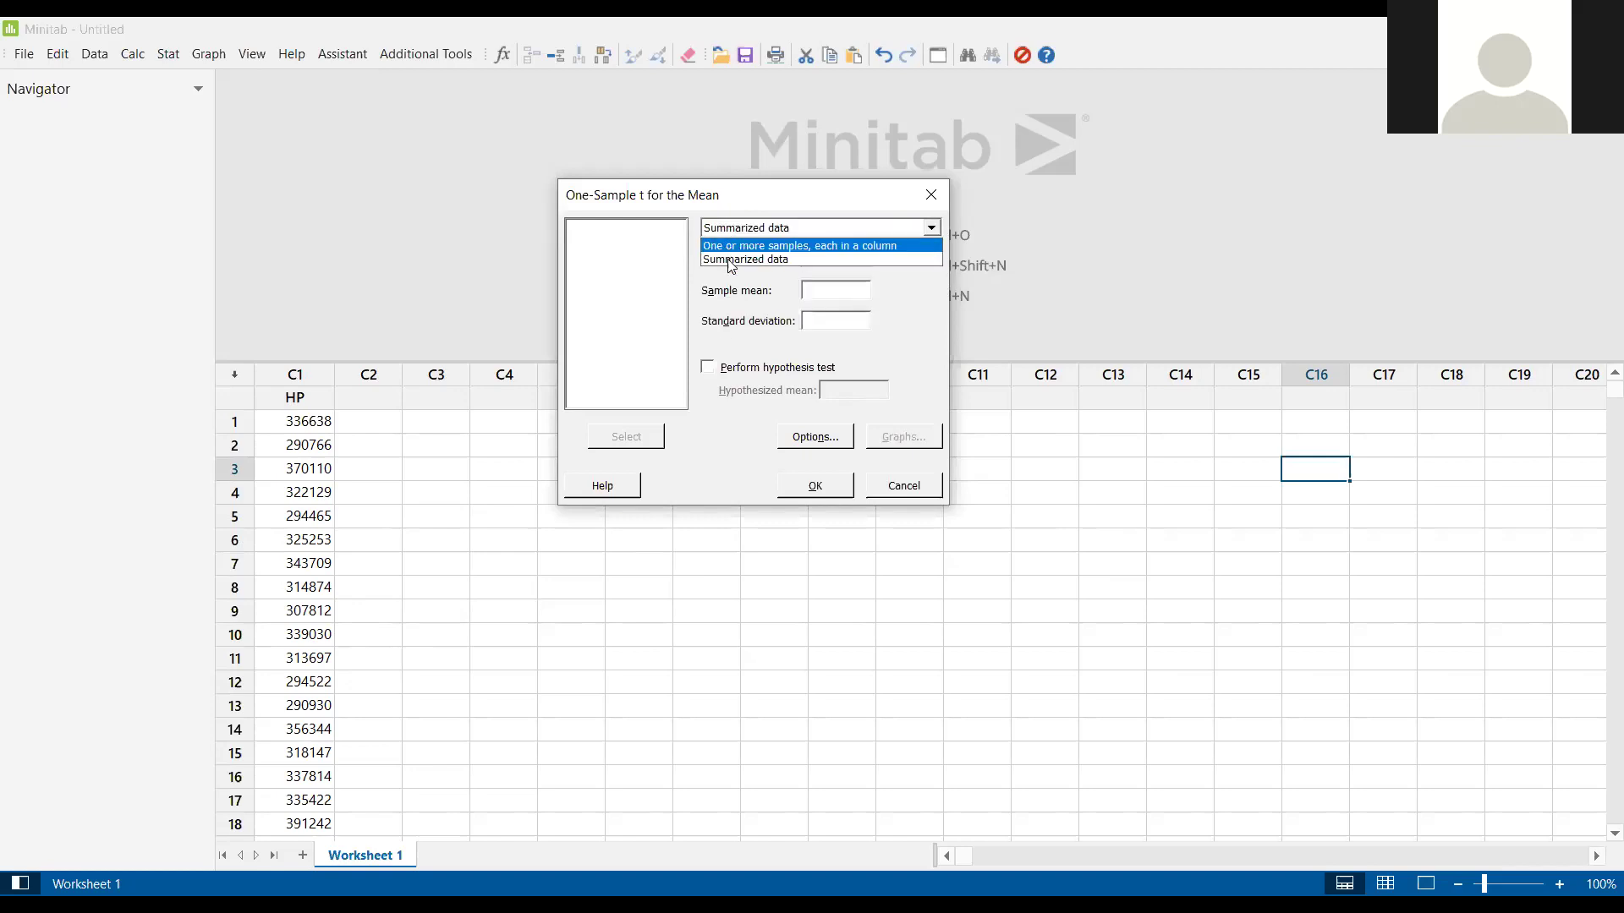
click(734, 244)
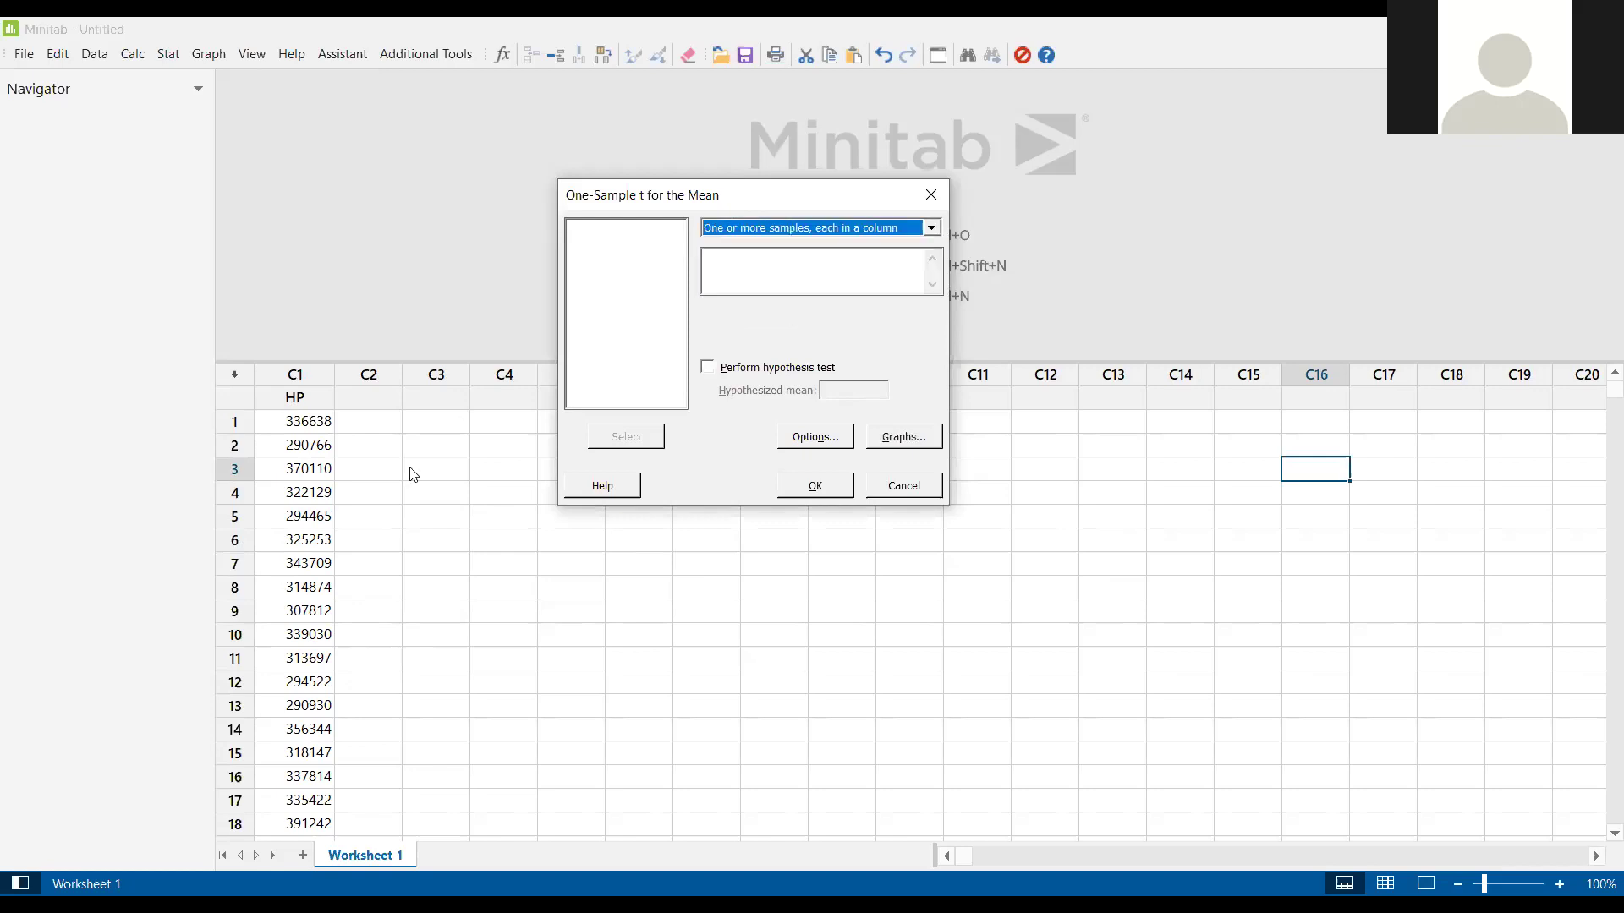
- Use HP as the sample column and enable the hypothesis test with a hypothesized mean of 300000
click(764, 276)
double_click(592, 228)
click(709, 366)
click(878, 390)
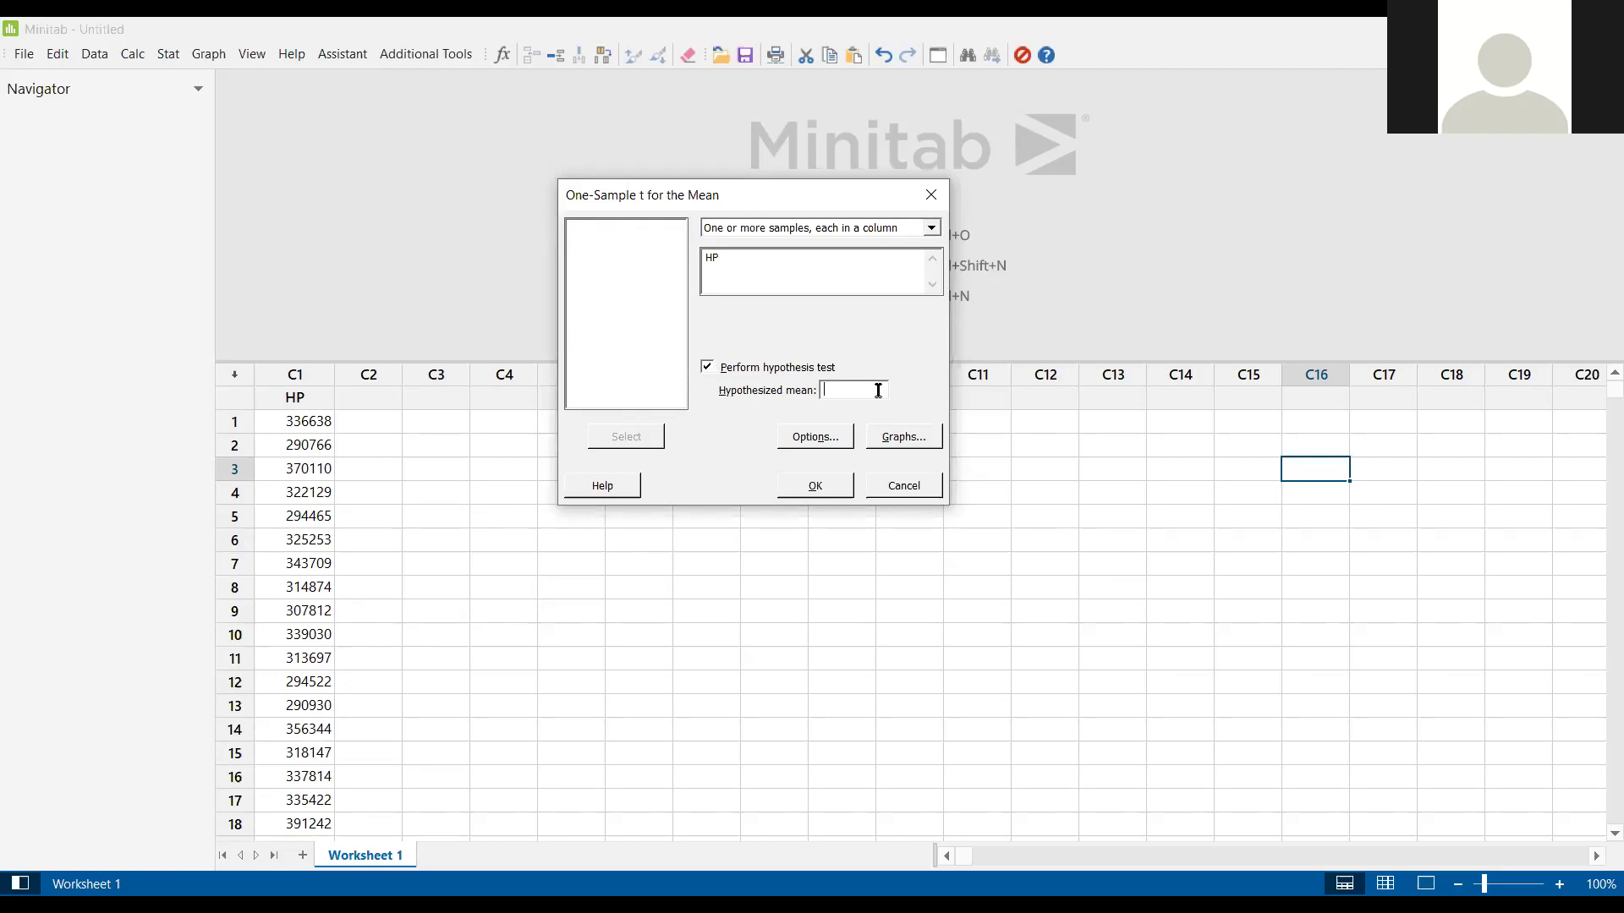
text(300000)
drag(841, 390, 893, 394)
- In the test options, keep the 95.0 confidence level and the alternative hypothesis Mean ≠ hypothesized mean
click(812, 440)
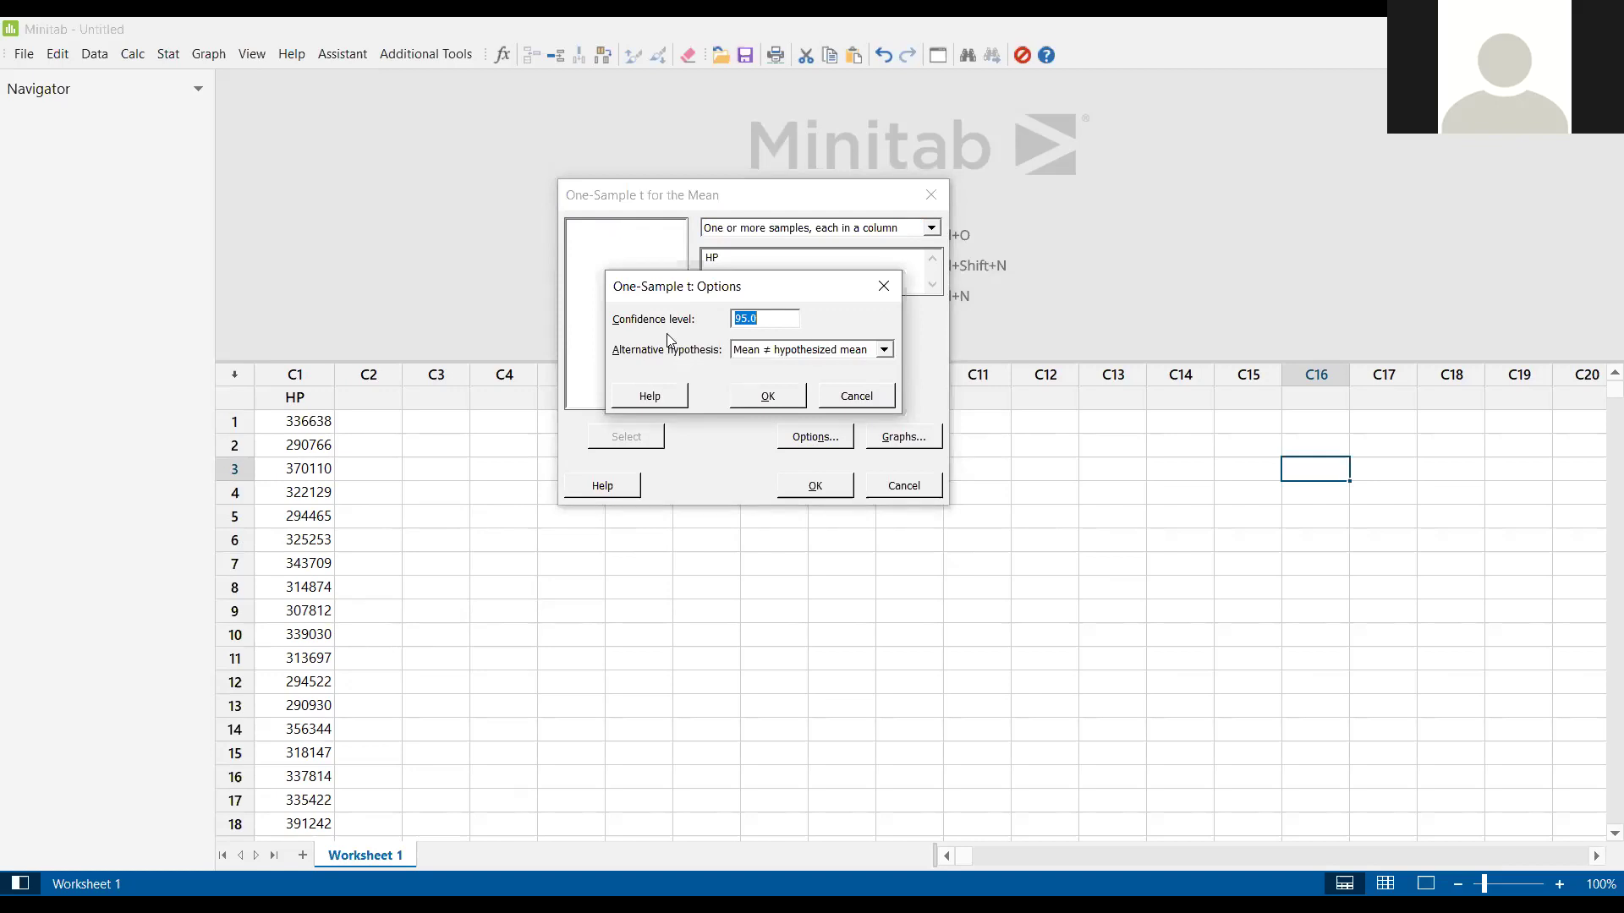
click(749, 324)
drag(757, 322, 730, 321)
click(784, 351)
click(807, 315)
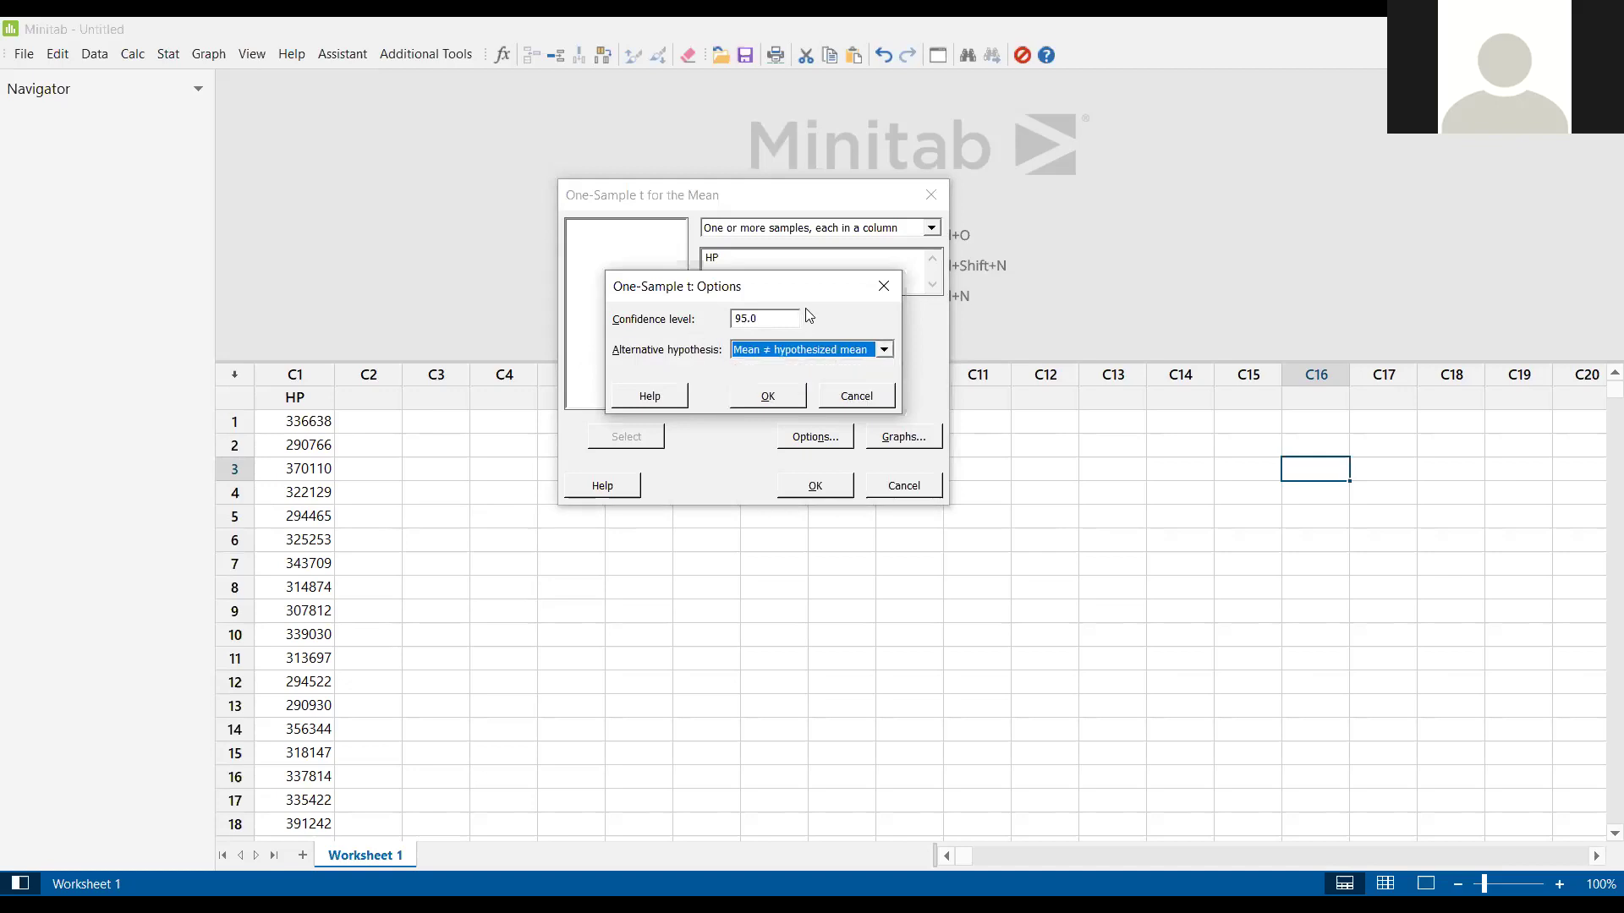
click(804, 353)
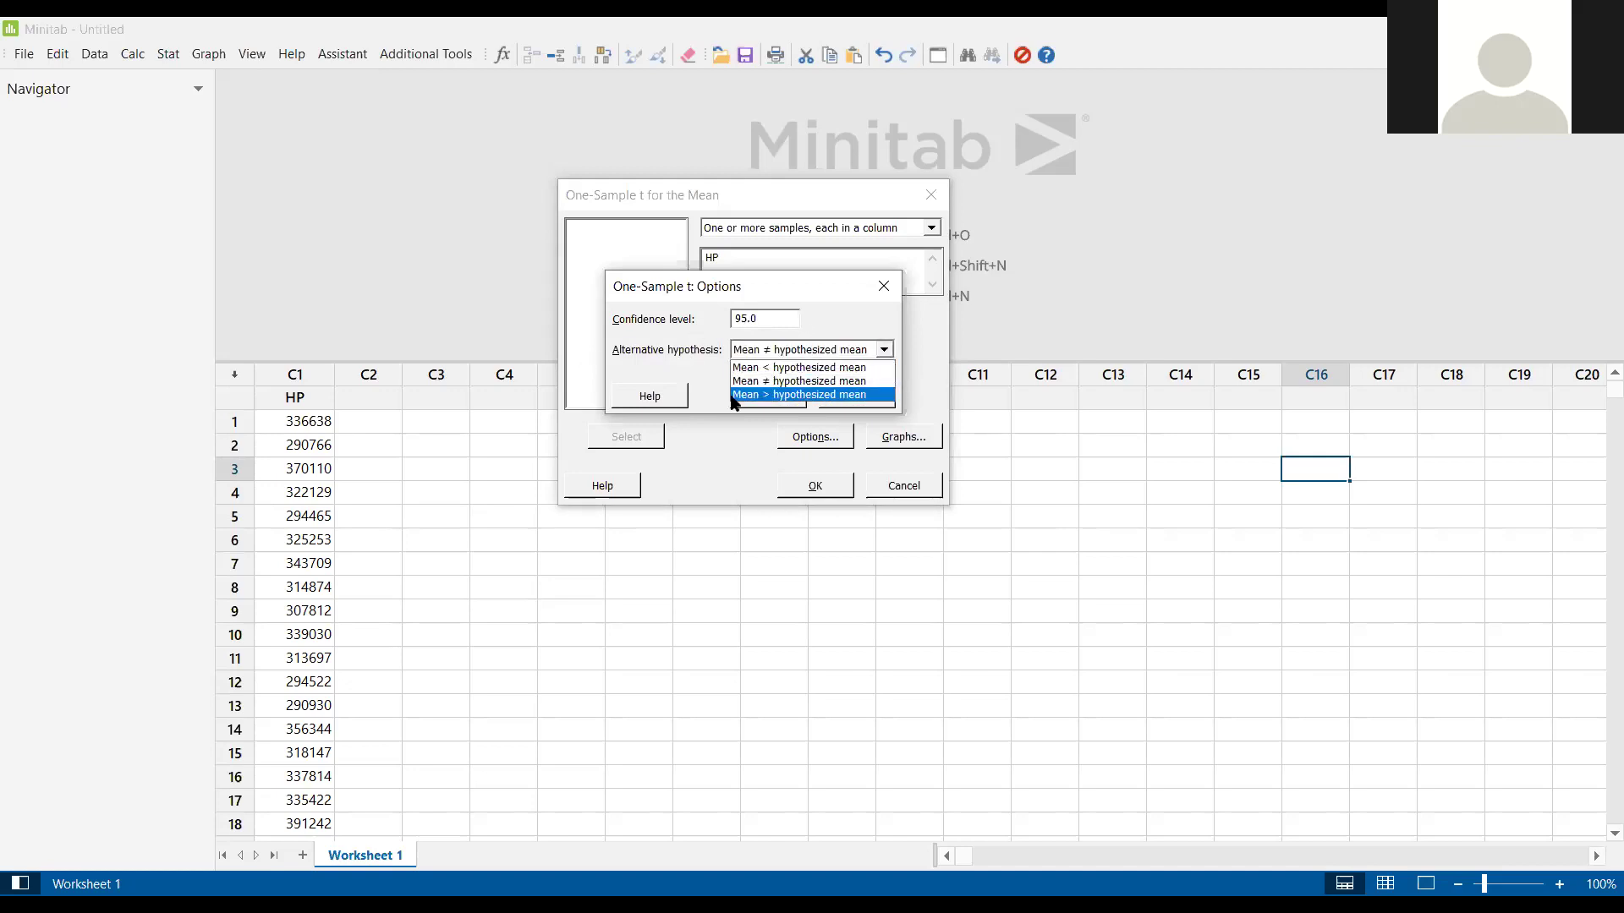
click(779, 382)
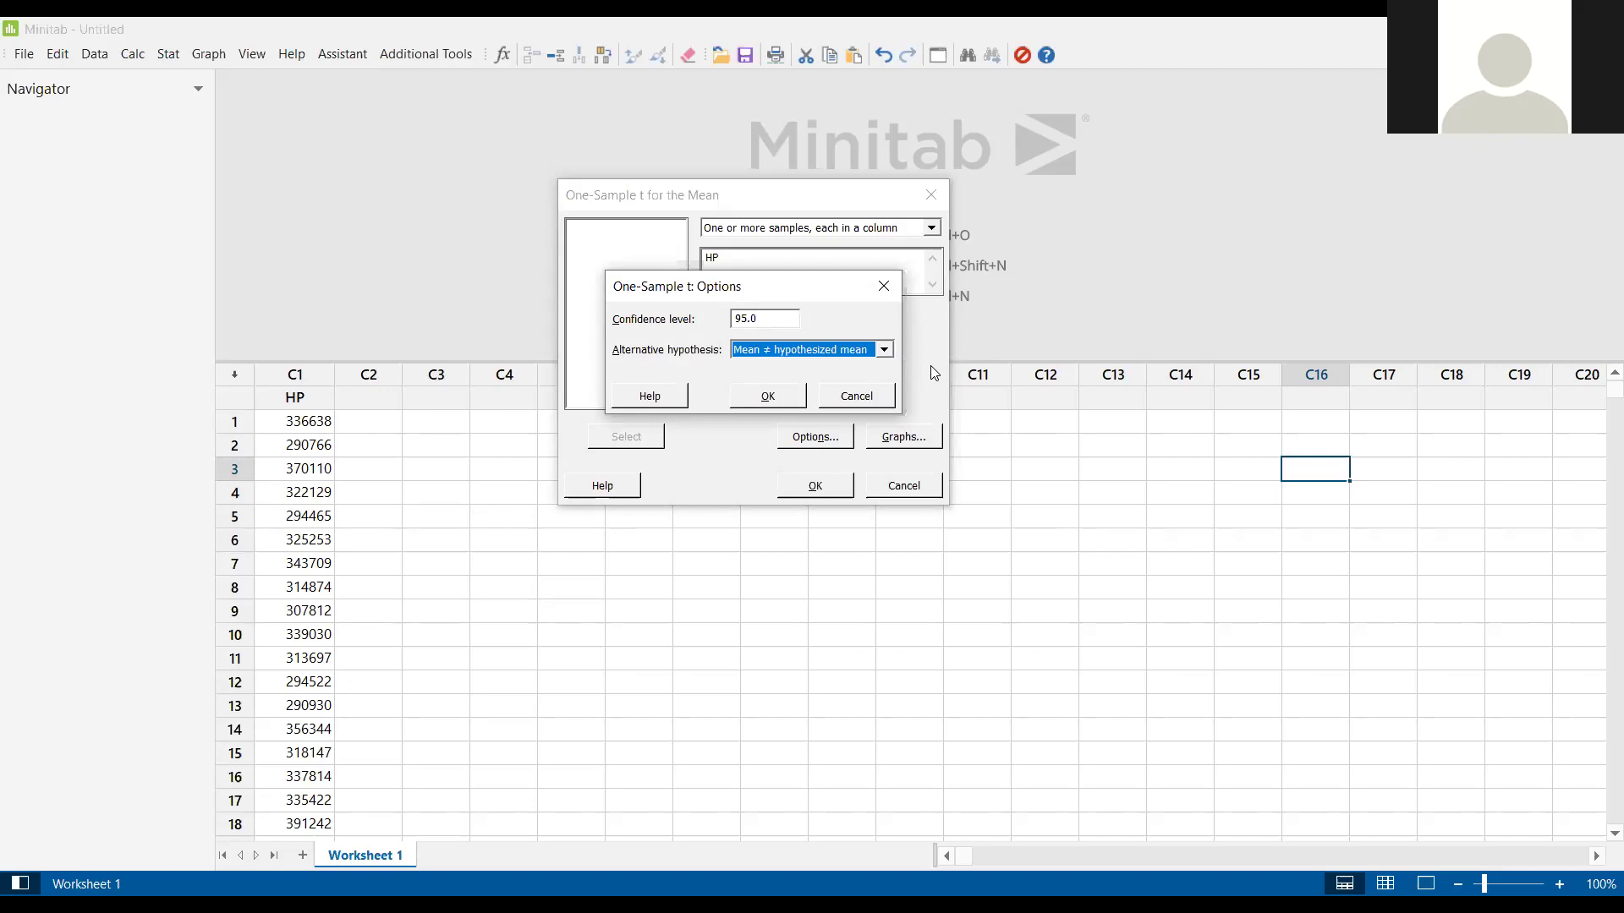
click(780, 400)
- Run the one-sample t test and resize the output area so the complete results fit above the worksheet
click(811, 487)
drag(789, 363, 905, 489)
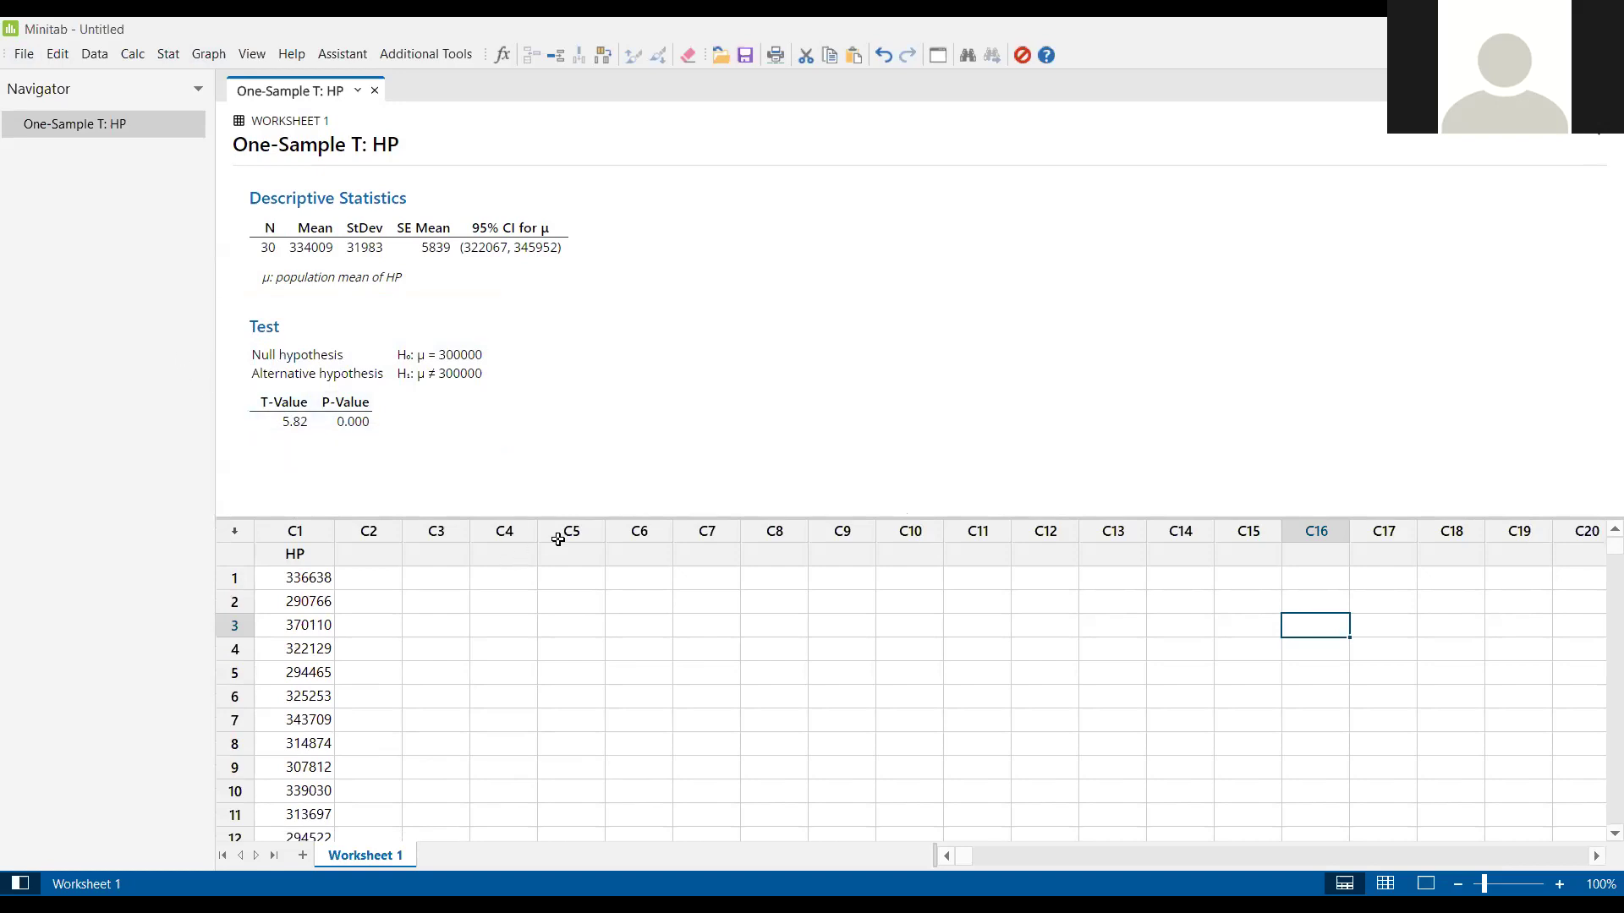
drag(589, 516, 587, 469)
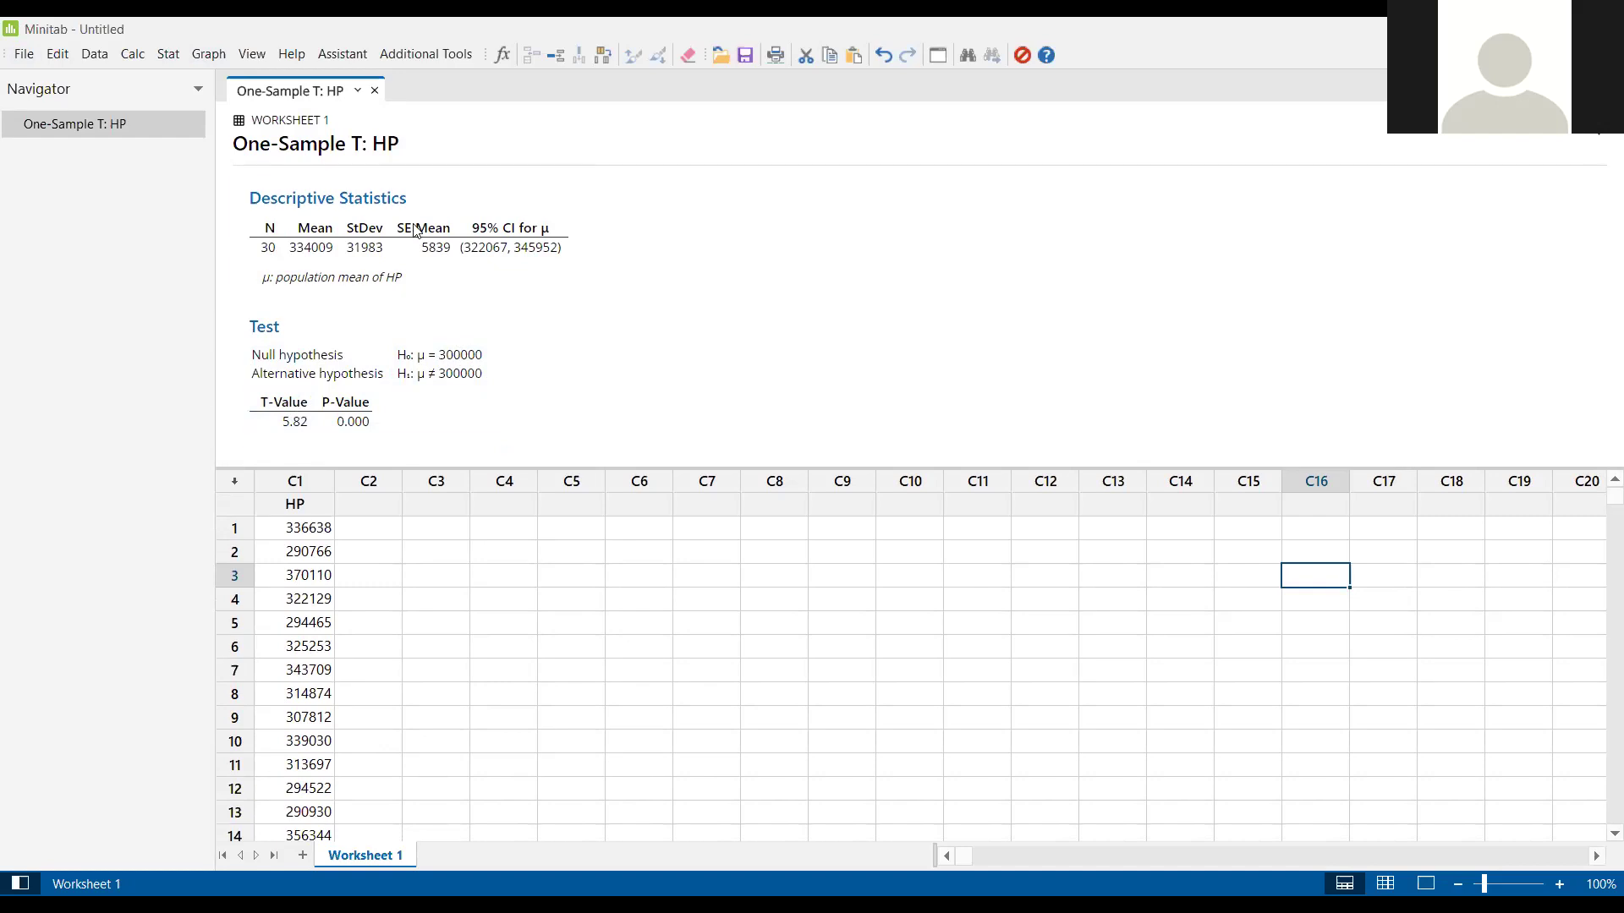
- Start a View Probability distribution plot and set it to the t distribution with 29 degrees of freedom
click(196, 54)
click(334, 298)
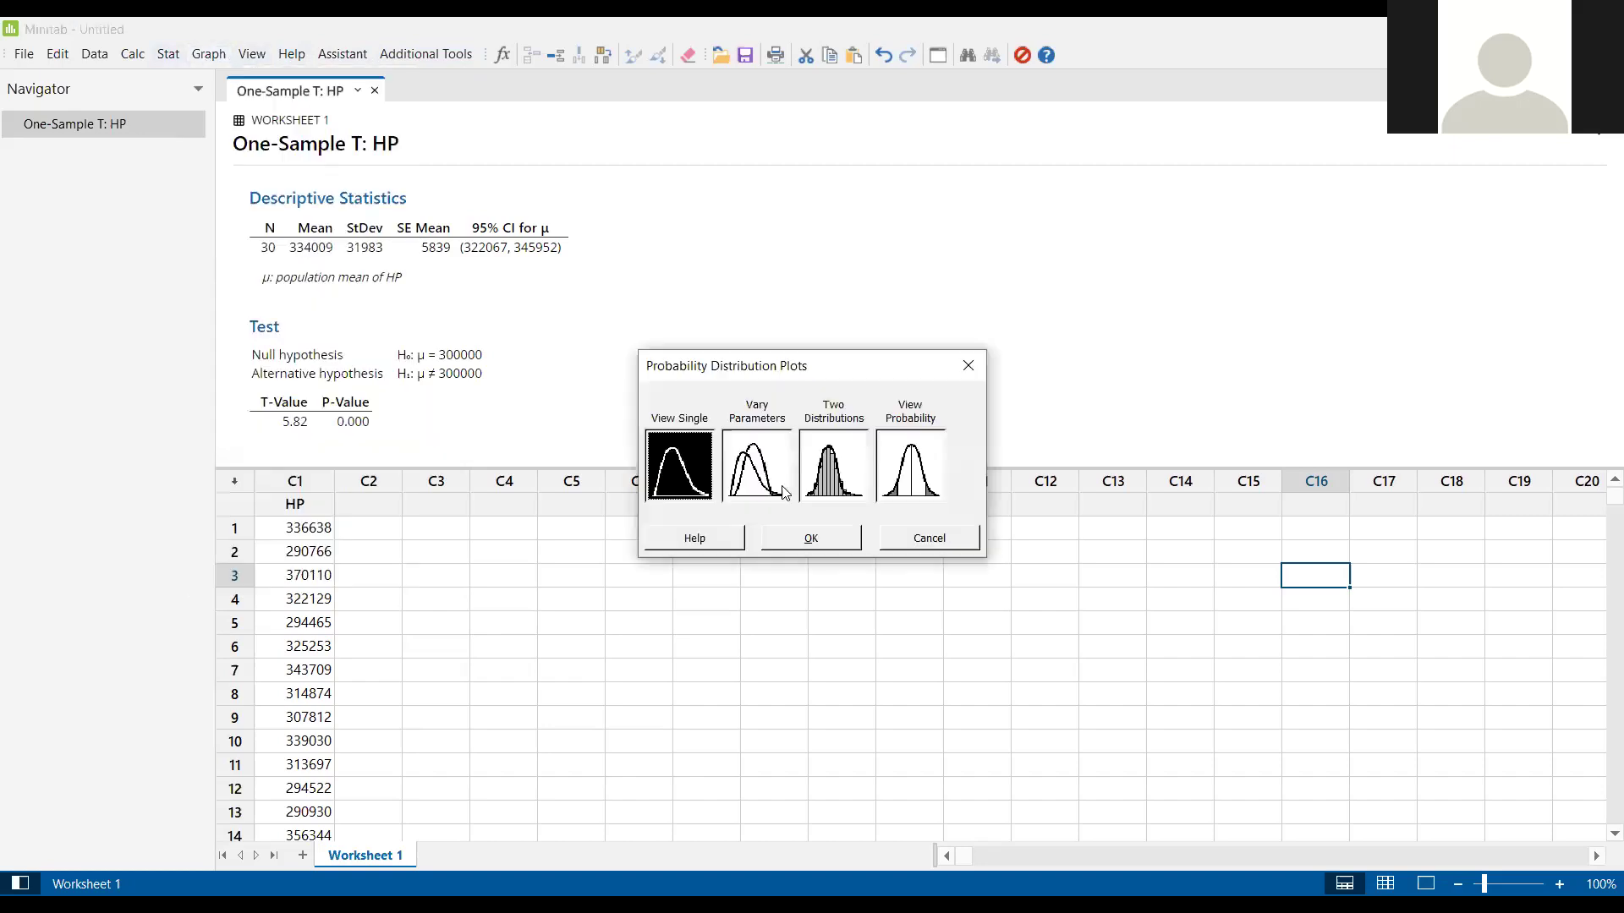
click(908, 471)
click(814, 538)
drag(880, 277, 920, 203)
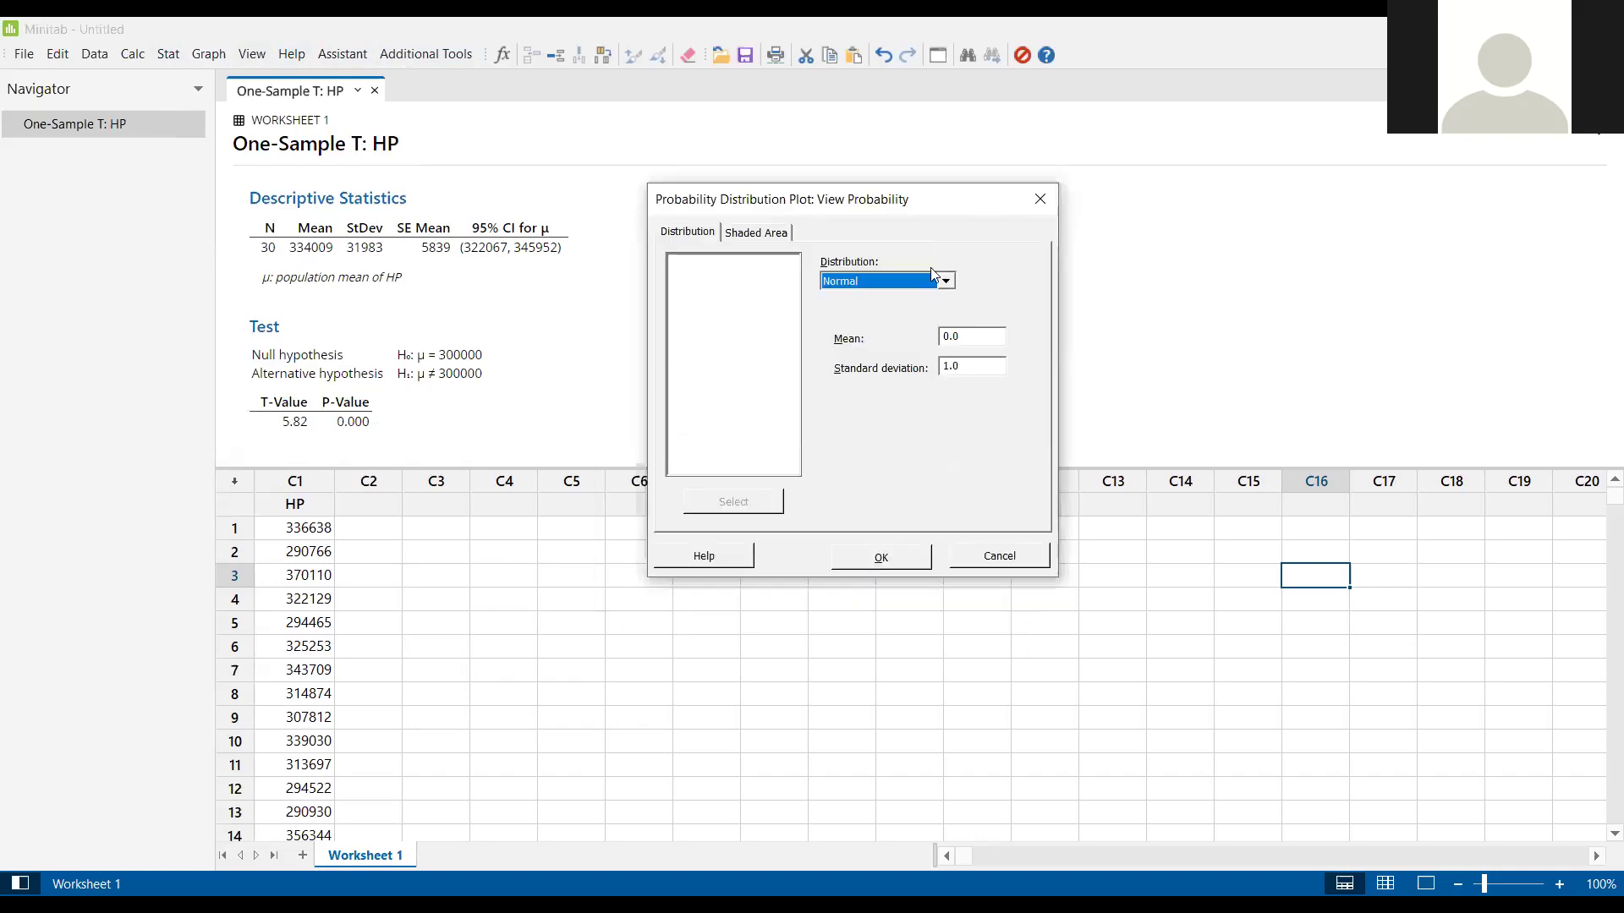
click(945, 281)
click(907, 434)
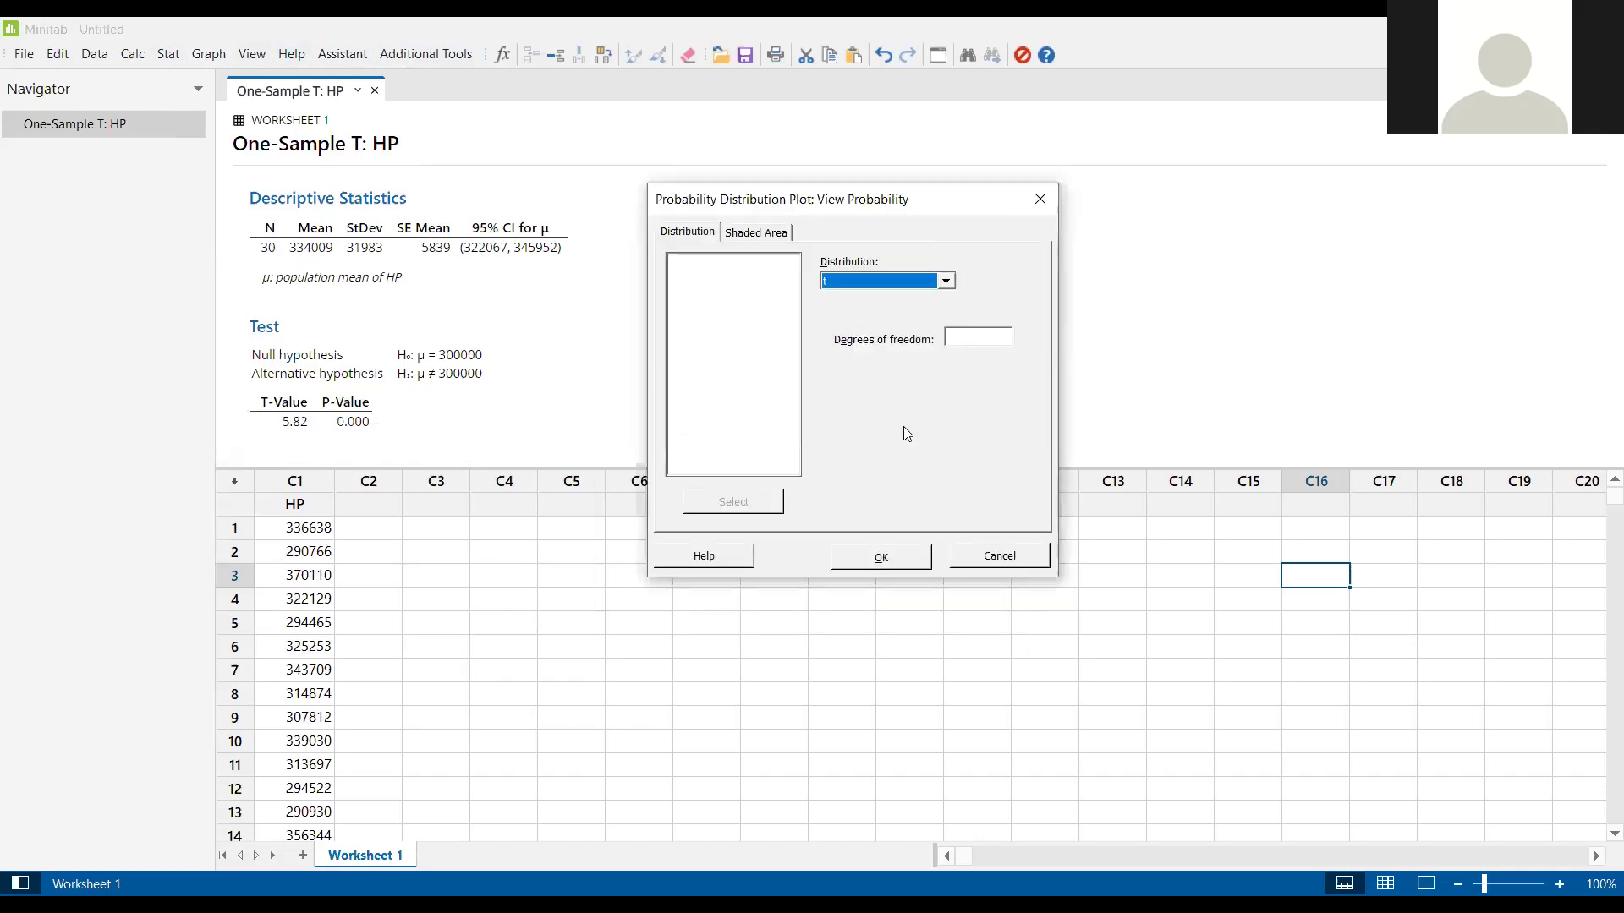
click(969, 336)
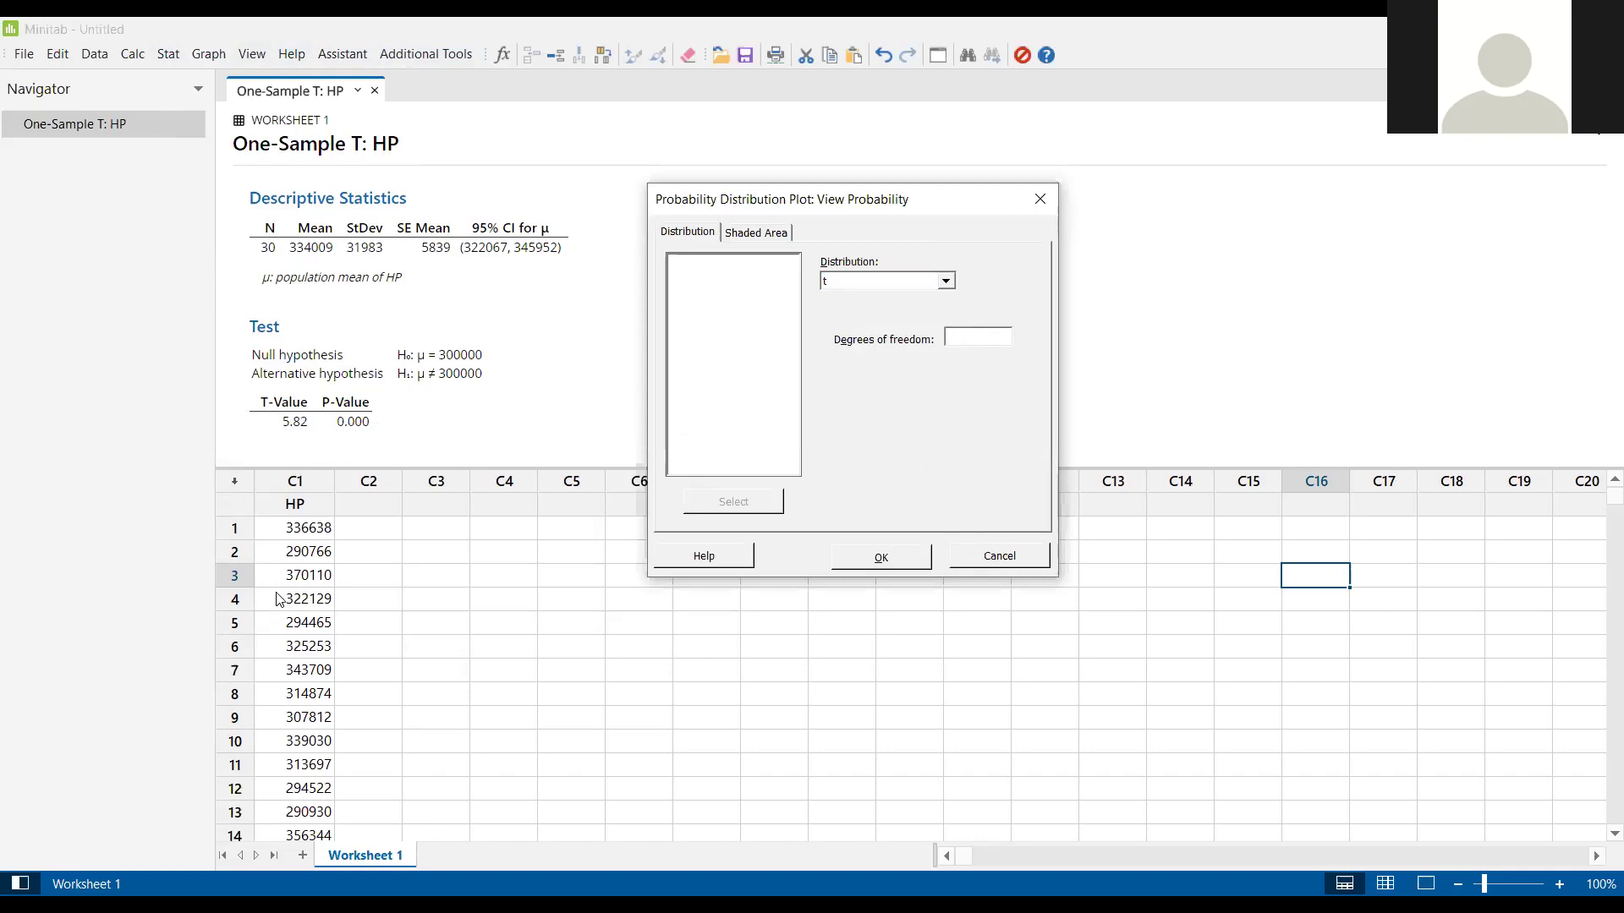
text(29)
- Shade both tails with a probability of 0.05, create the plot, and enlarge the output area to fit it
click(767, 234)
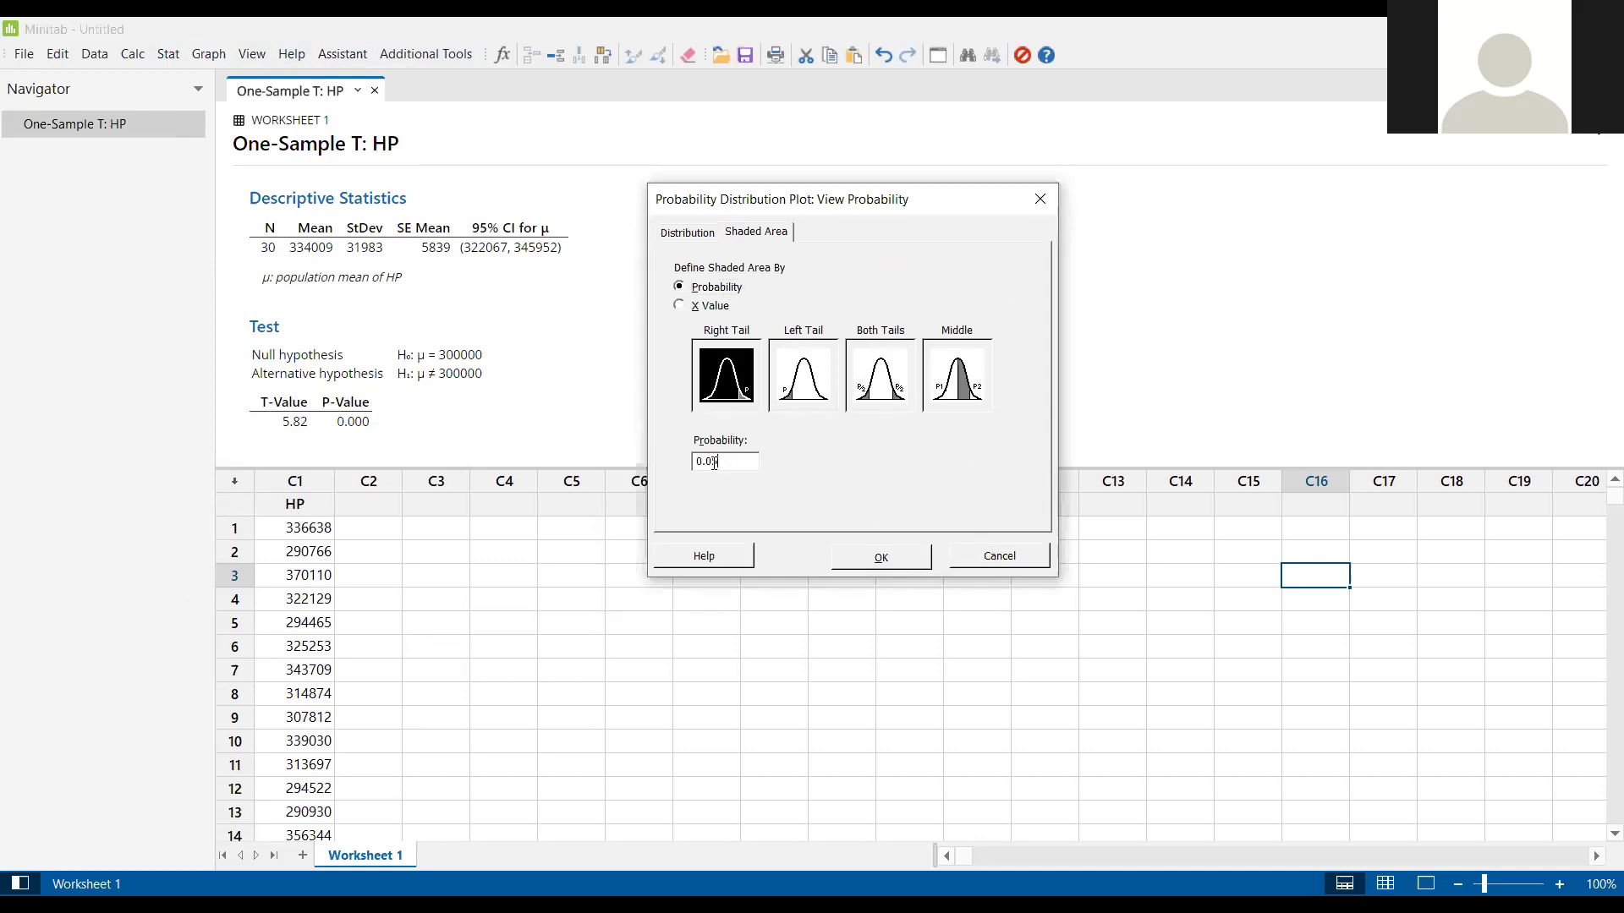
text(5)
click(888, 389)
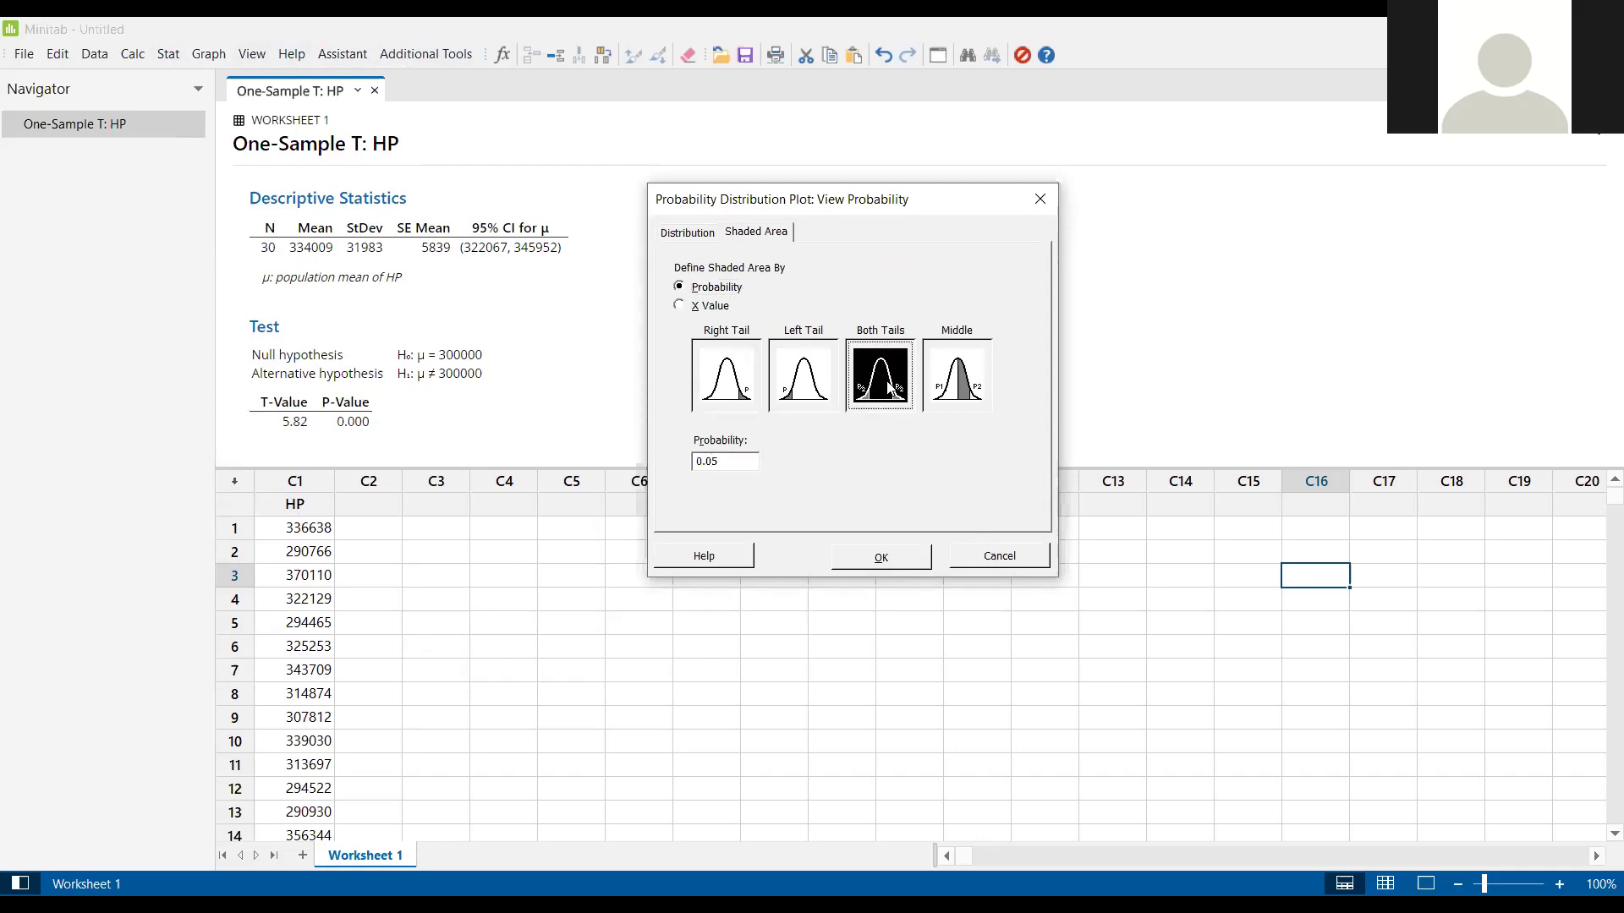
click(883, 562)
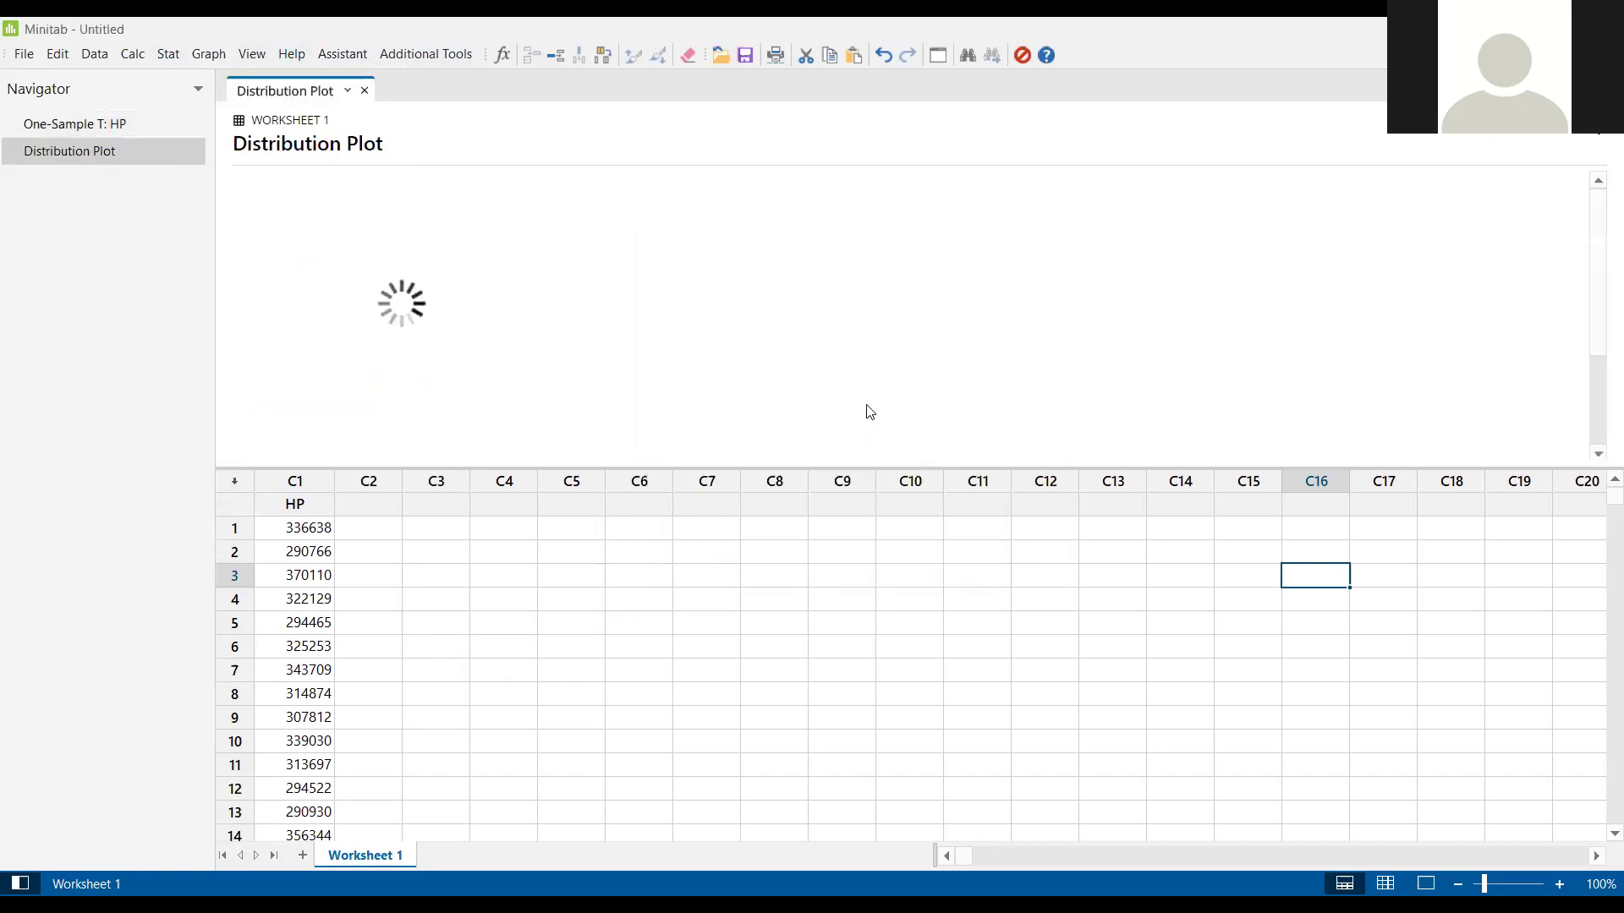
drag(895, 465, 895, 606)
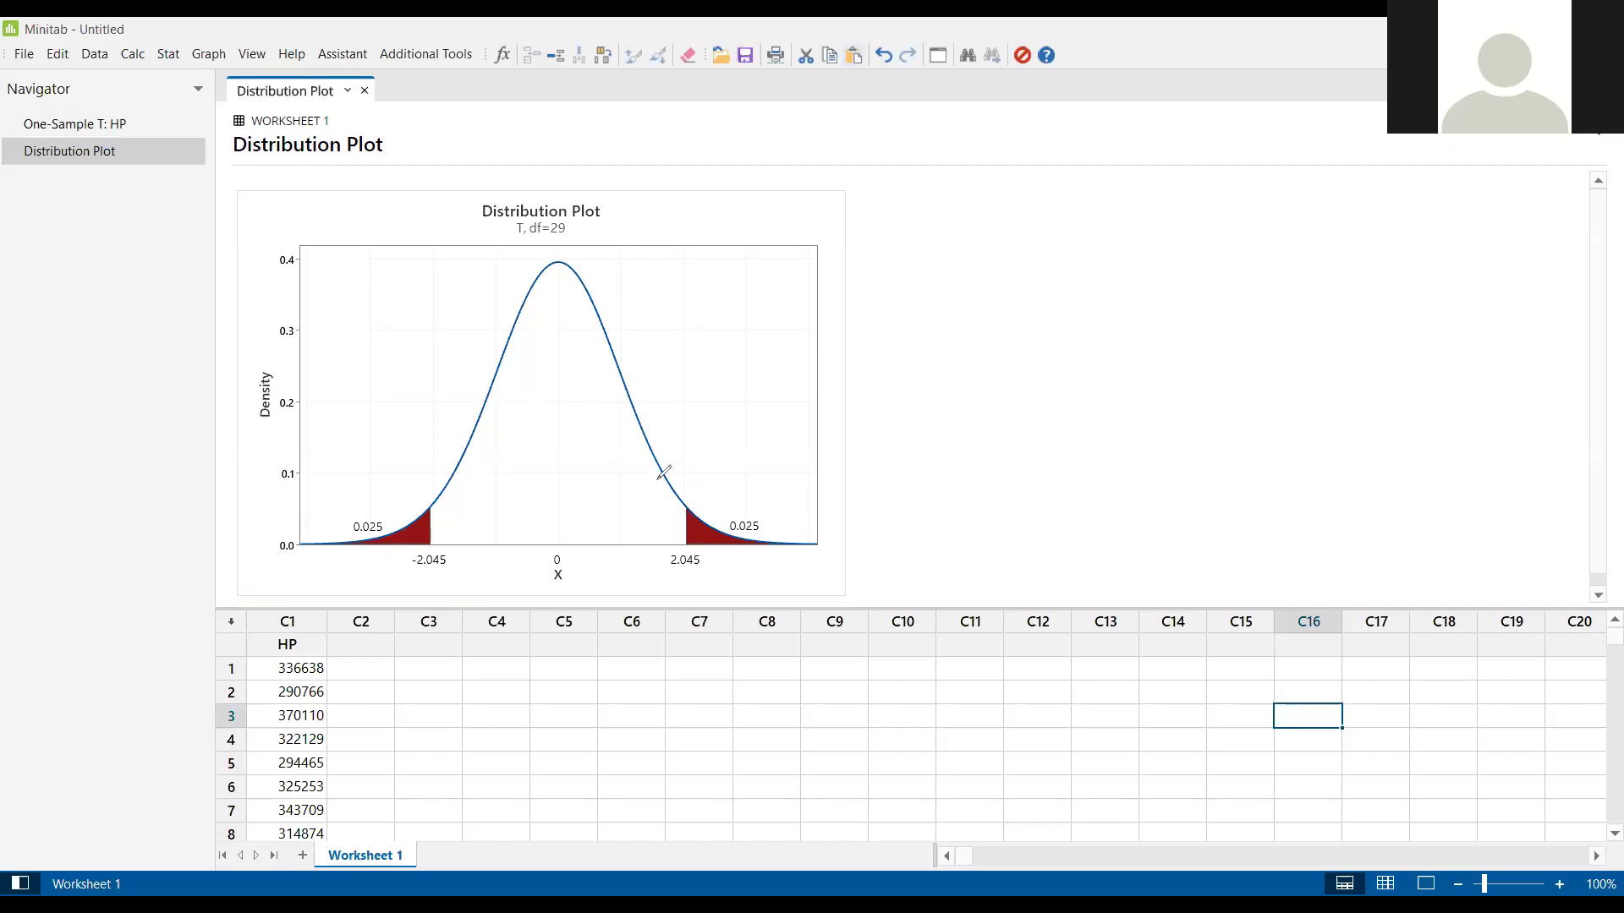
- Annotate the plot with red lines across the area between the critical values and out from the right tail
click(439, 469)
drag(439, 498, 658, 497)
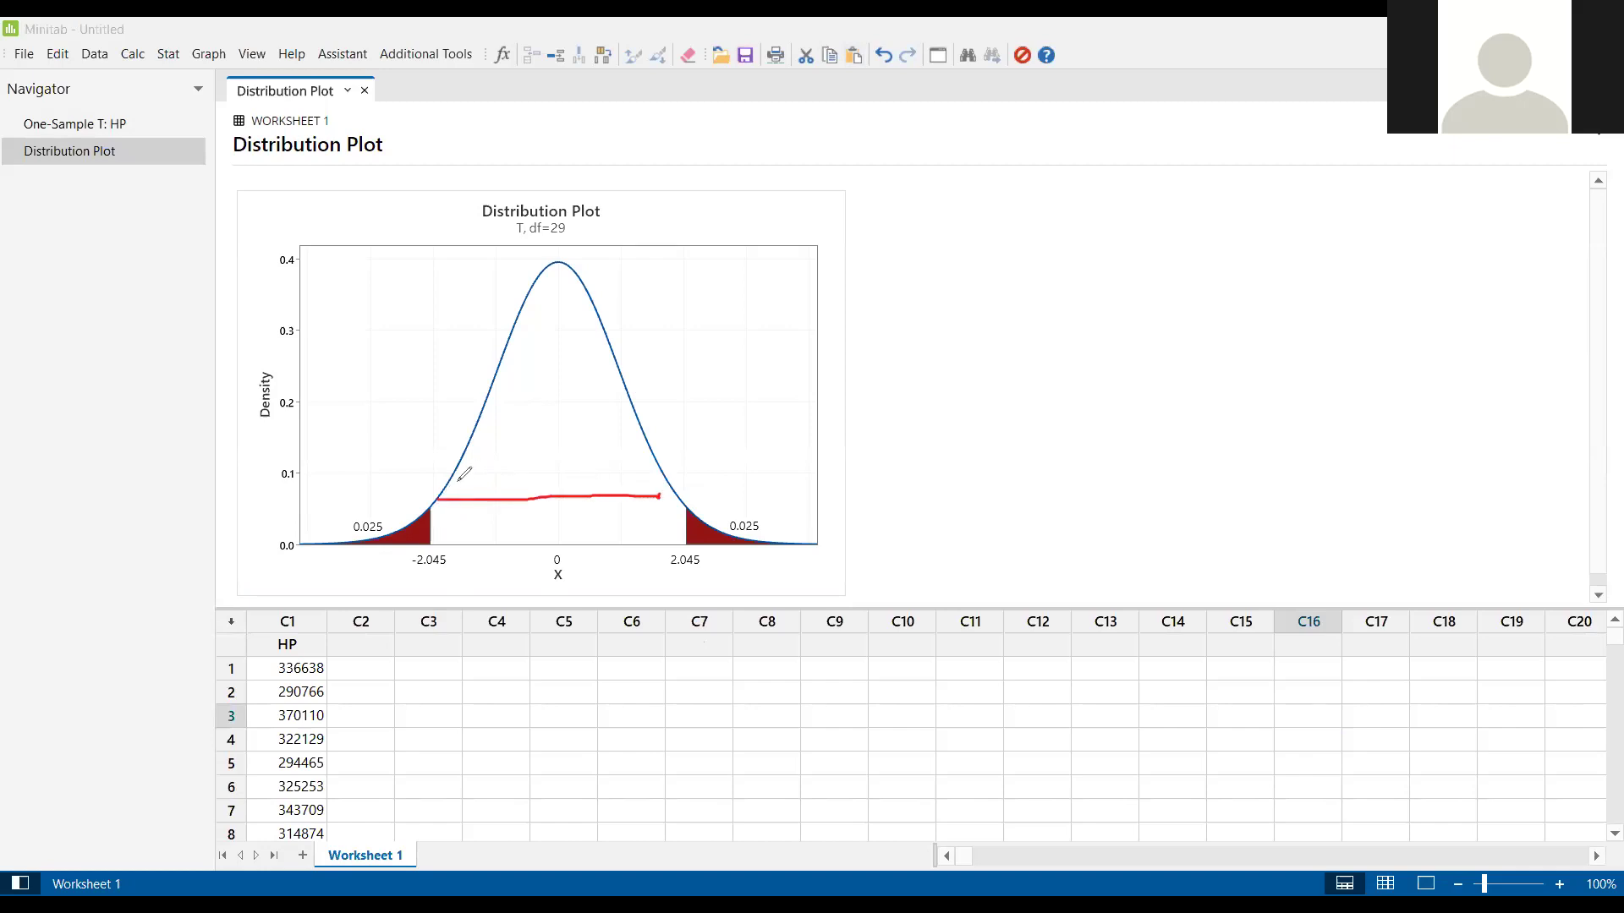
drag(449, 487, 690, 484)
drag(709, 524, 822, 497)
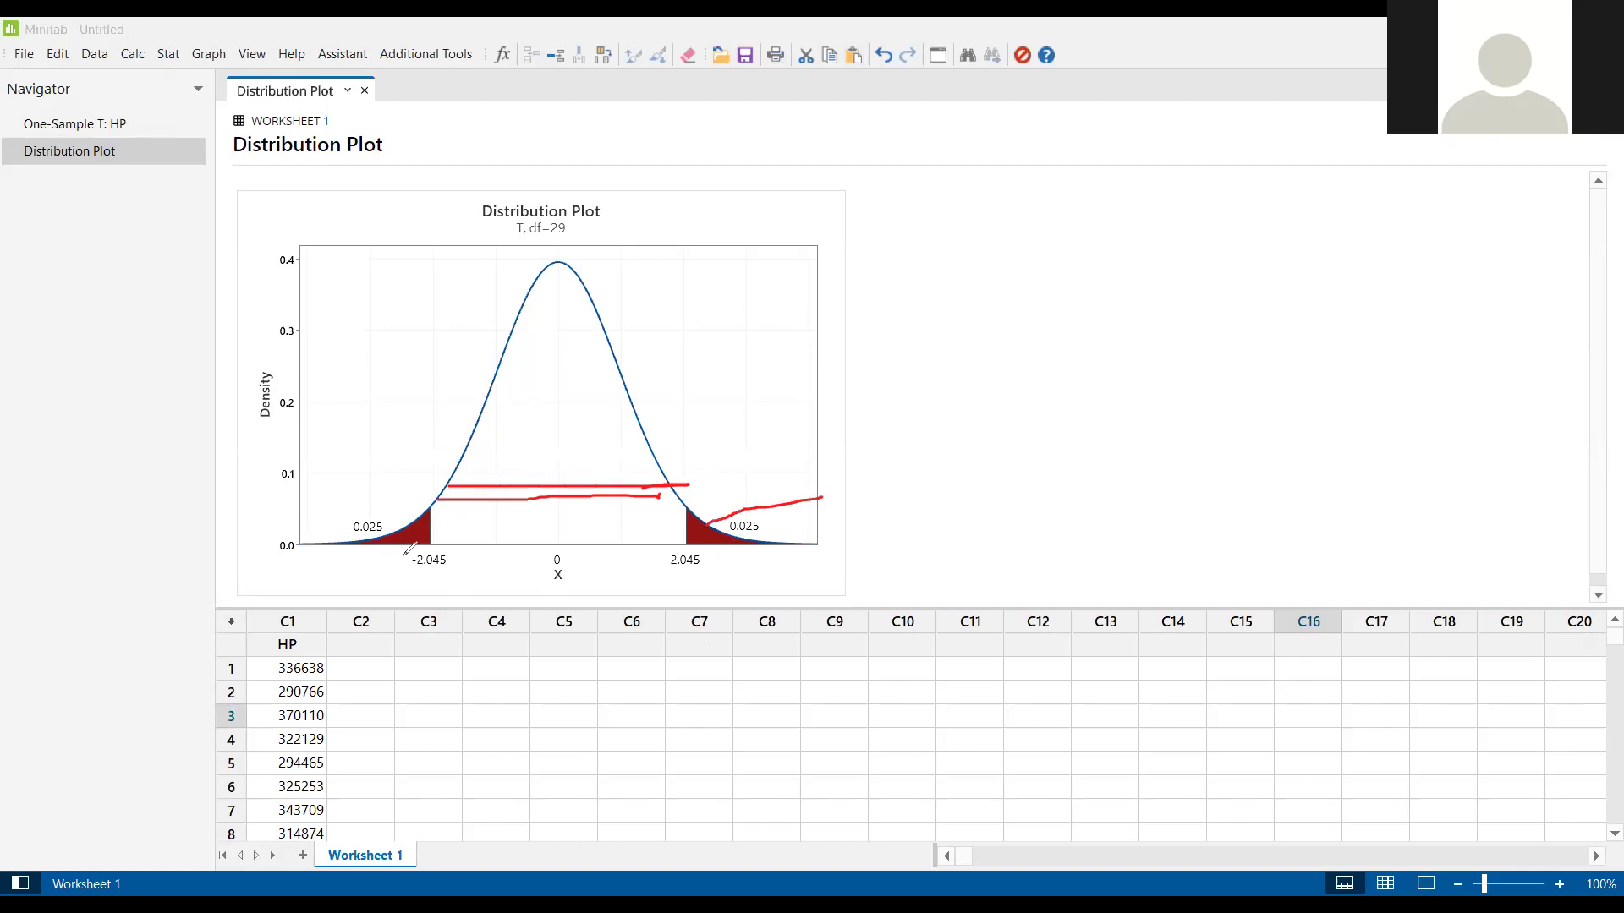
drag(320, 442, 330, 436)
- Check the t-value in the one-sample t test results and return to the distribution plot
click(82, 127)
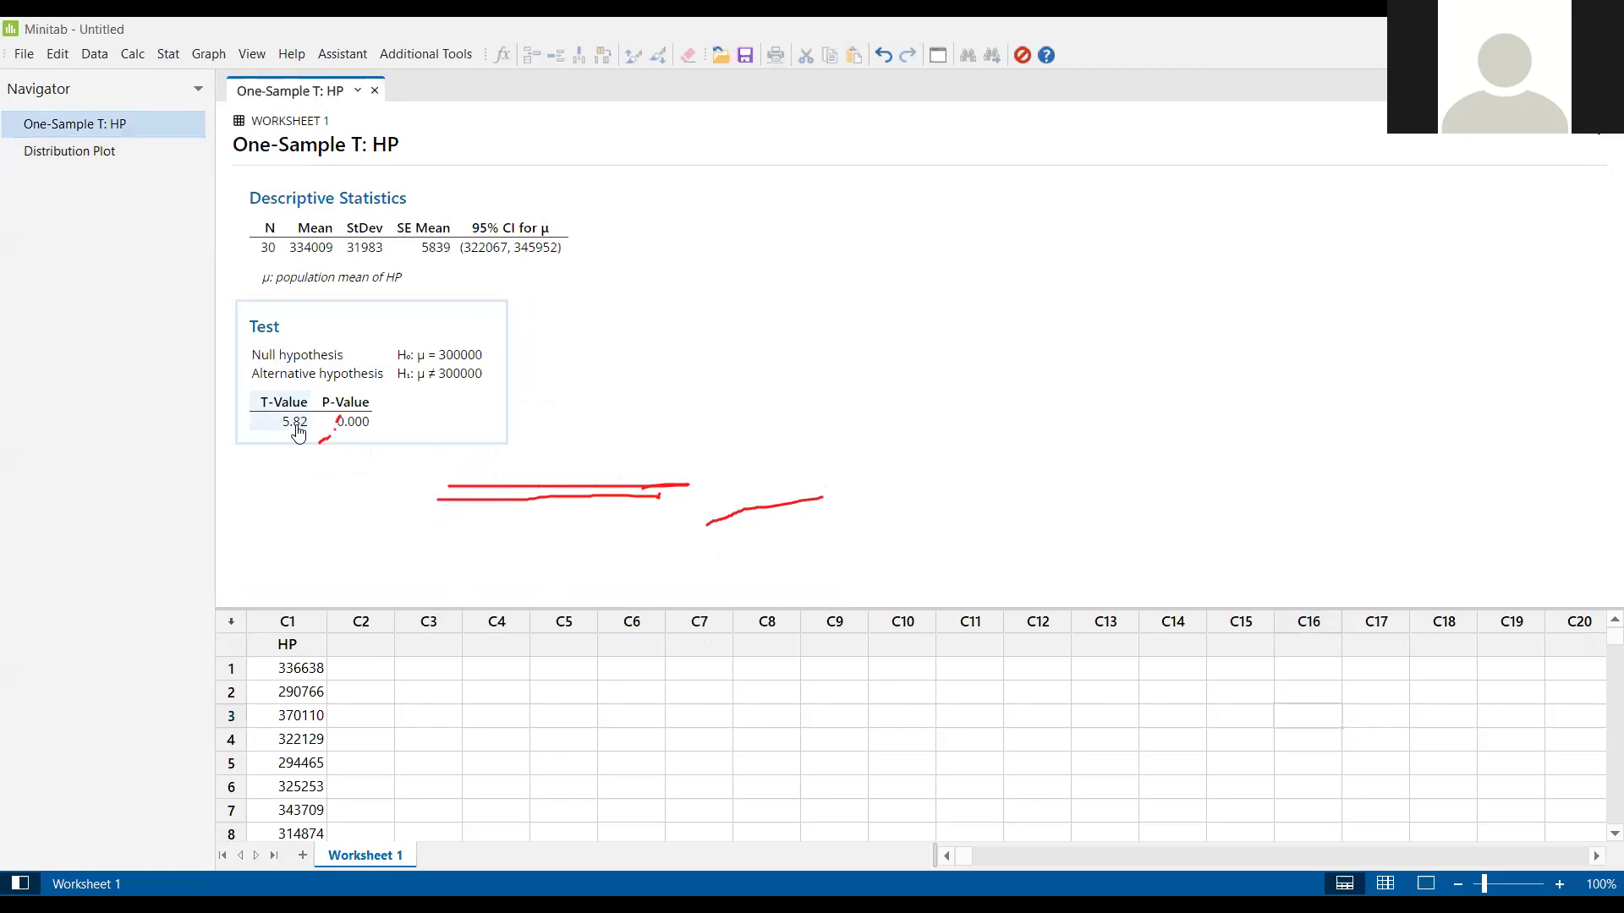
click(83, 152)
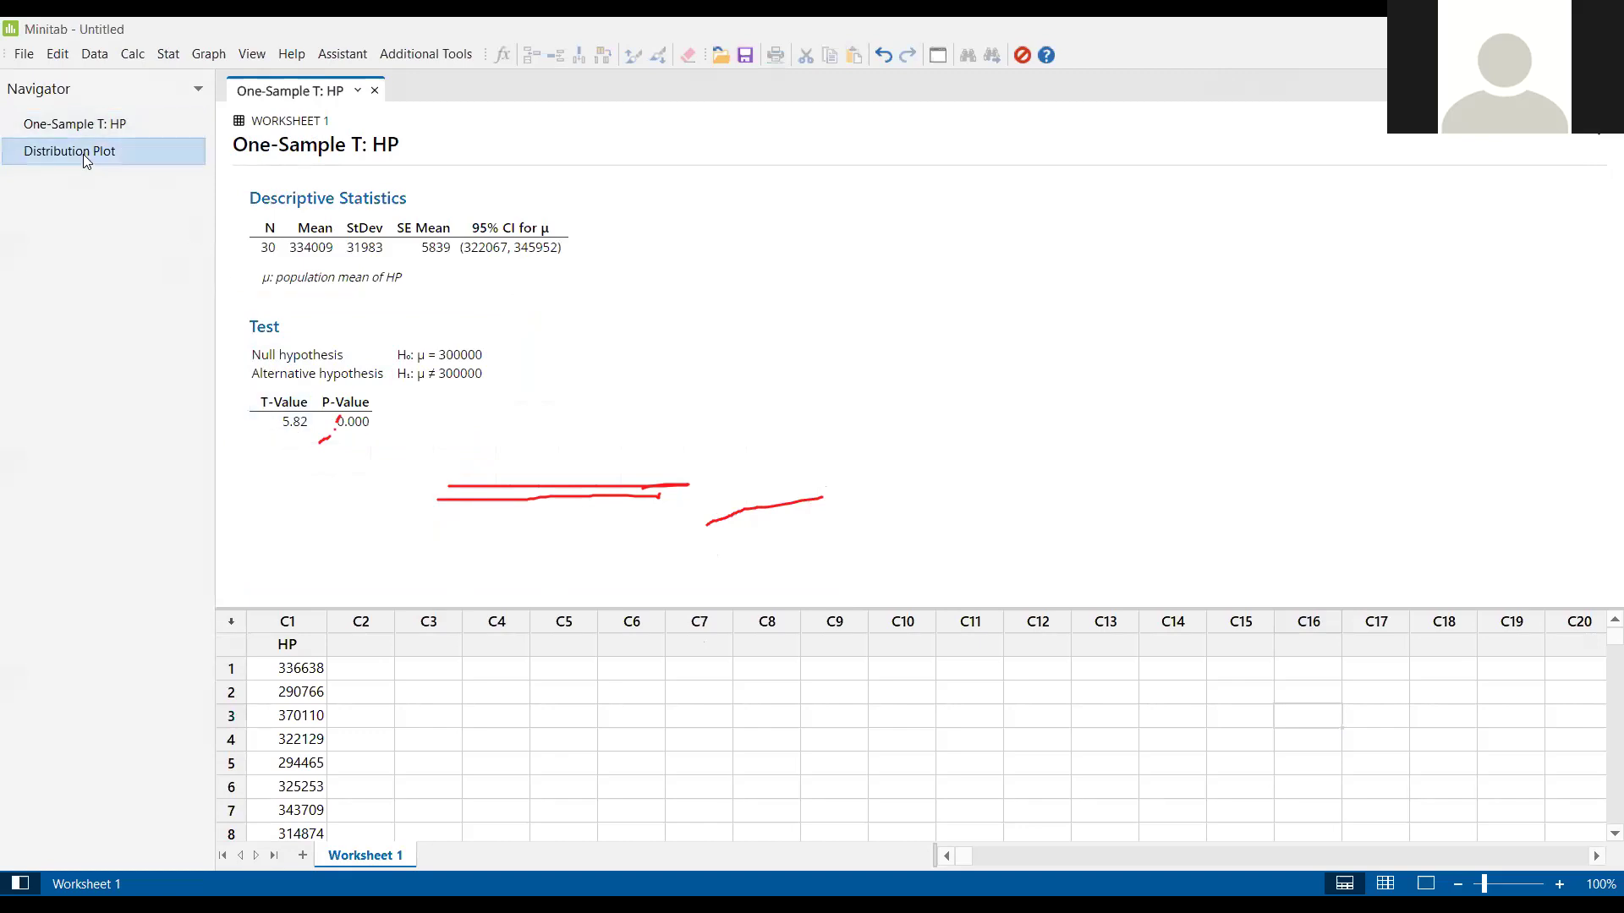
click(83, 153)
- Draw more red annotation lines from the right shaded tail outward beyond the plot's right edge
click(719, 529)
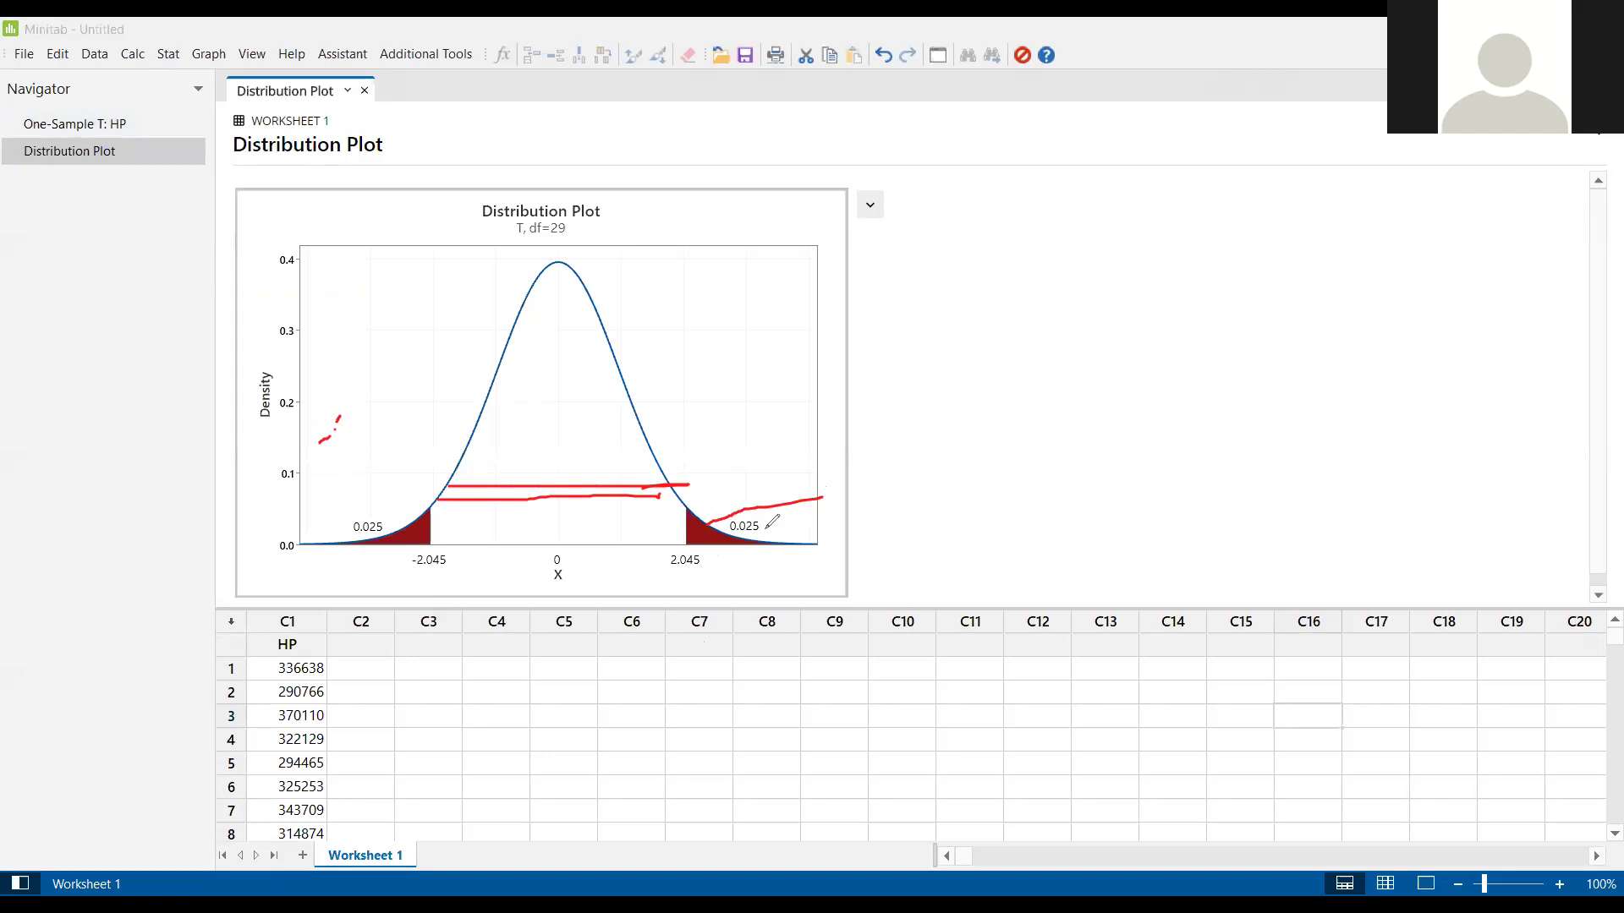
drag(764, 526, 940, 498)
drag(763, 534, 1041, 498)
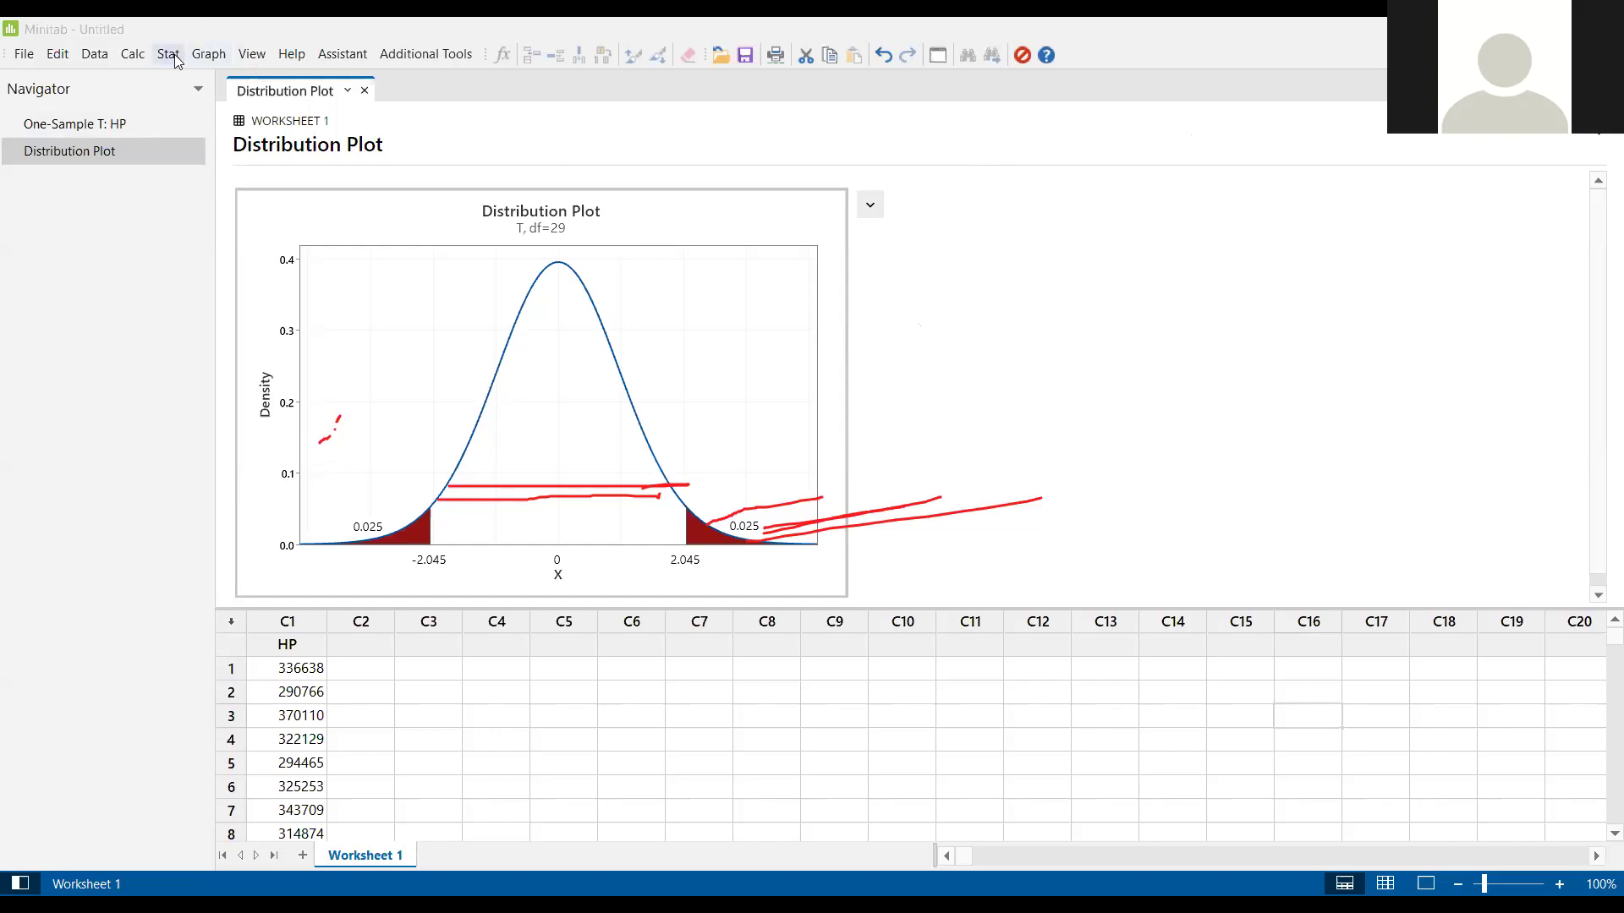
click(133, 55)
mouse_move(169, 54)
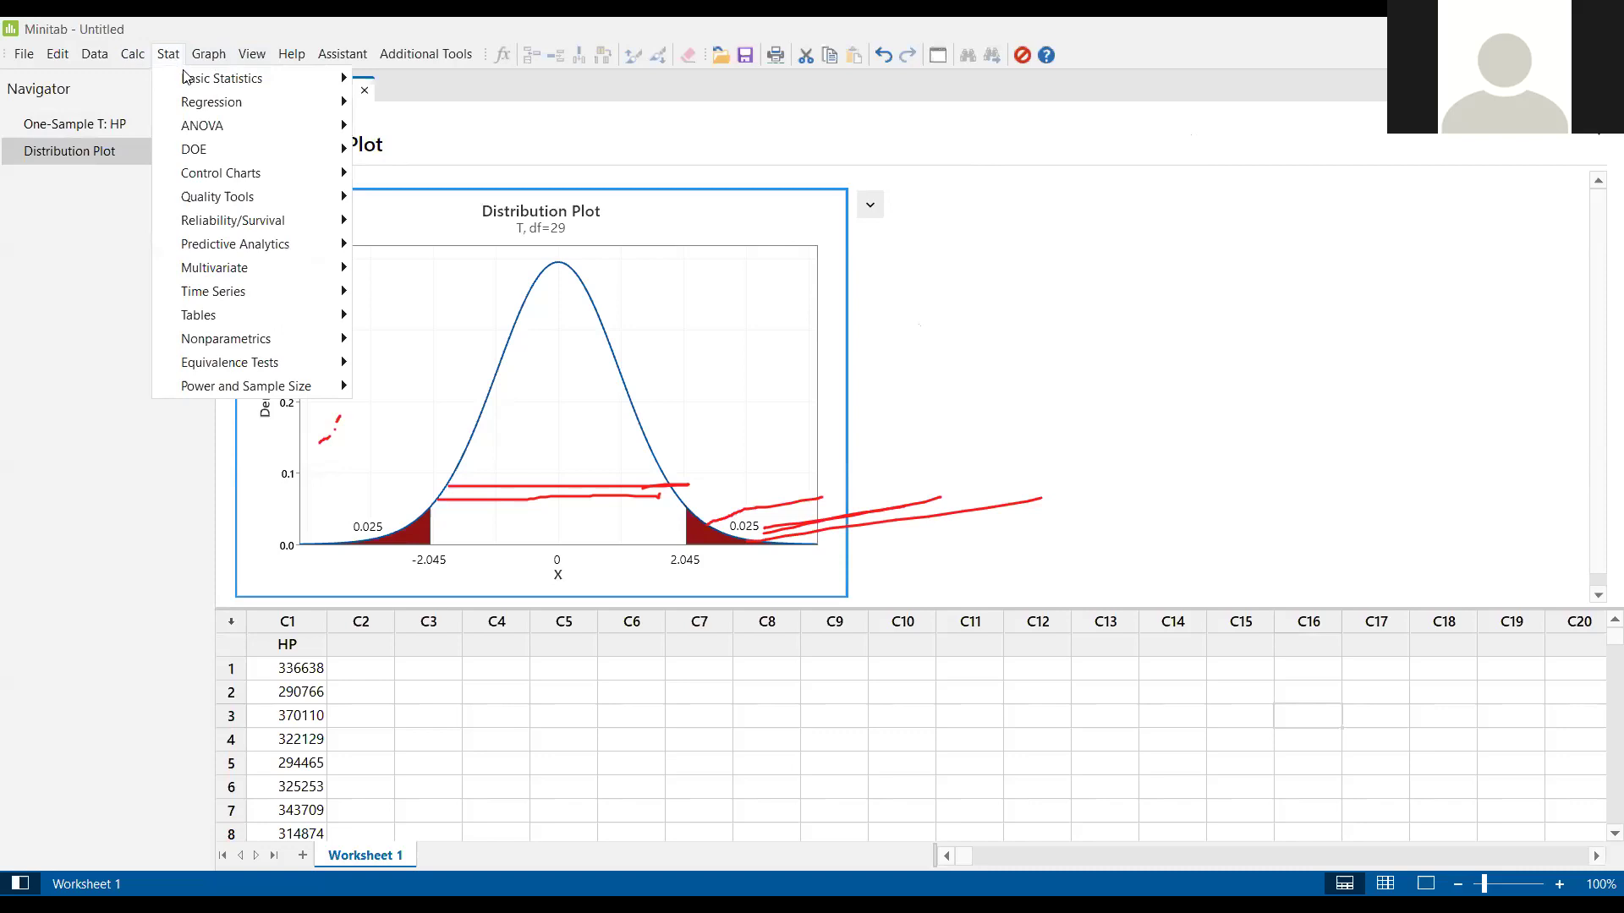
mouse_move(211, 78)
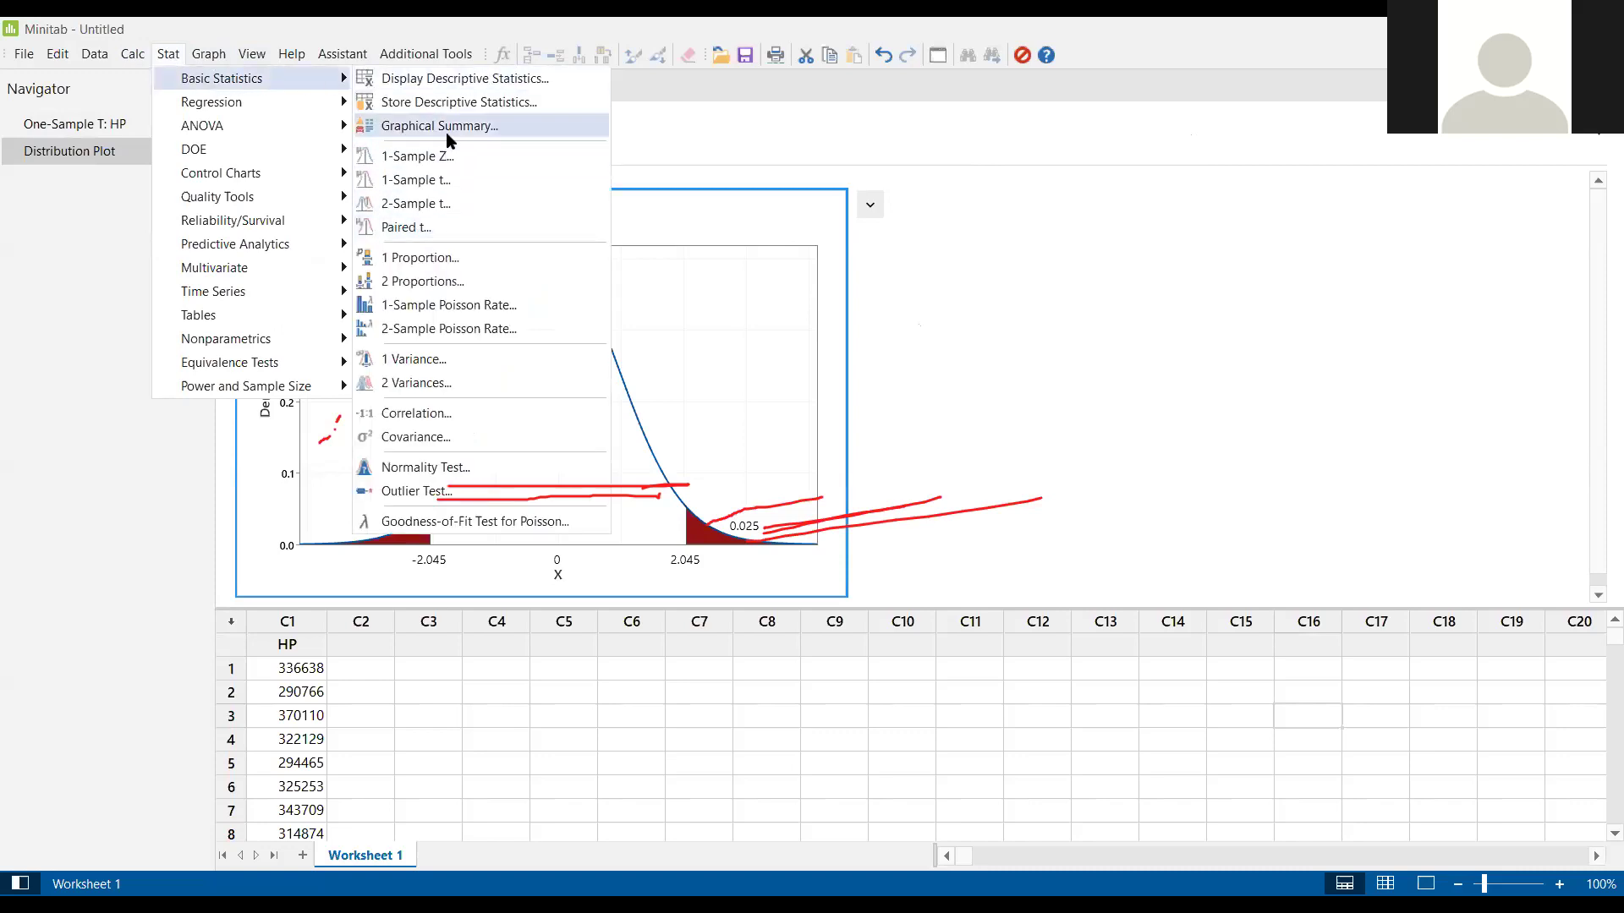
click(447, 161)
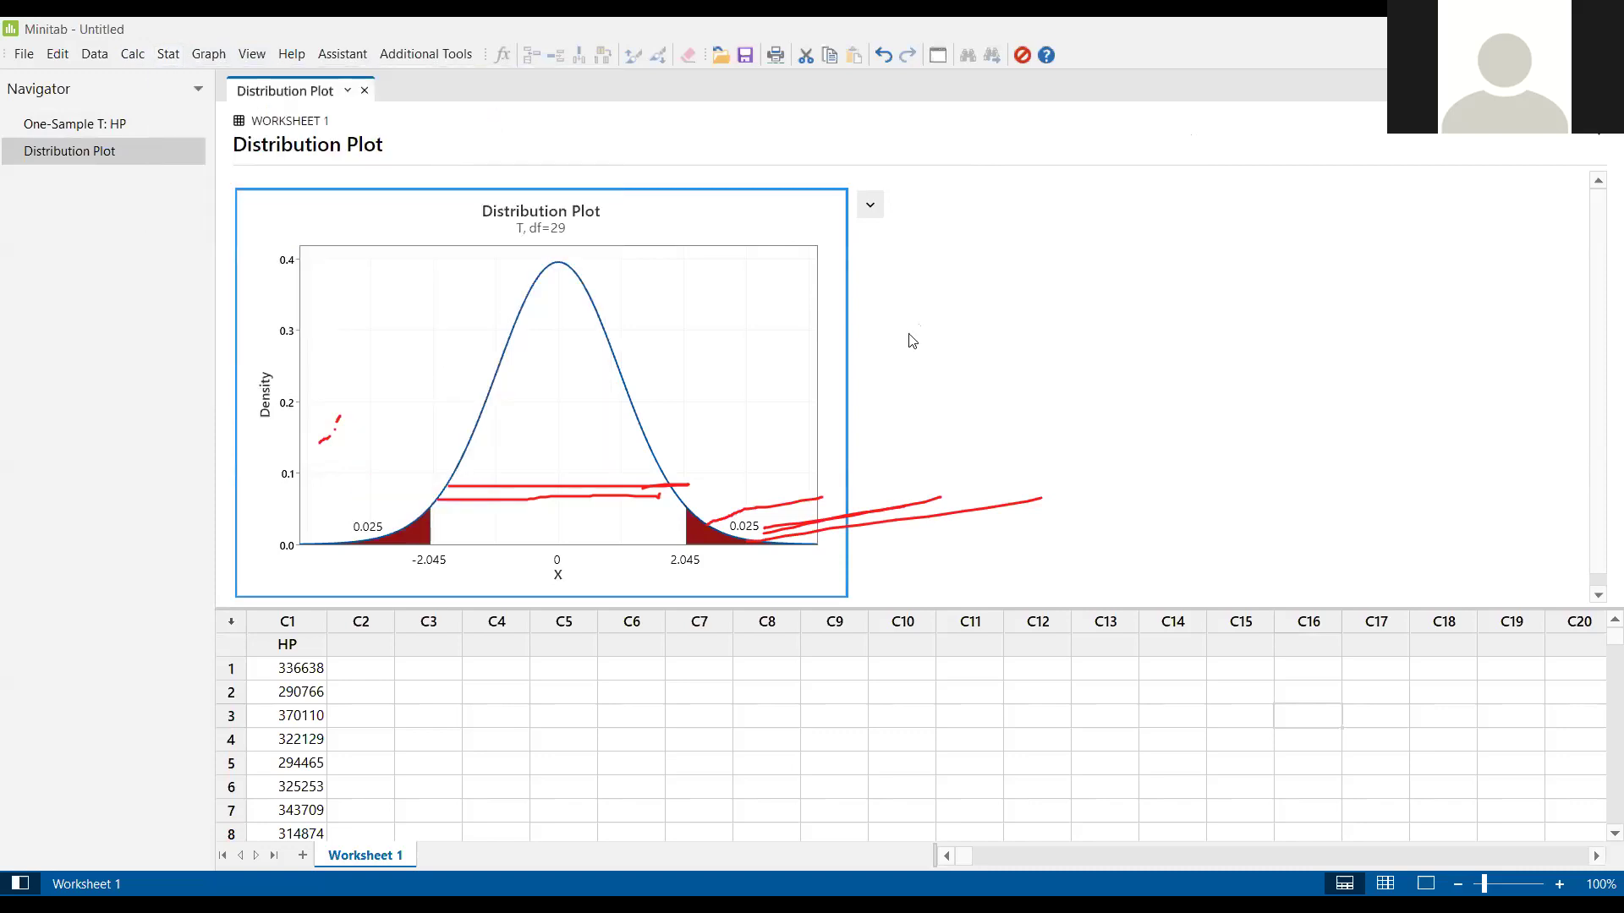
click(986, 299)
- Run another one-sample t test on HP against 300000 with the alternative hypothesis Mean < hypothesized mean, and select its p-value
click(204, 54)
mouse_move(168, 54)
mouse_move(245, 78)
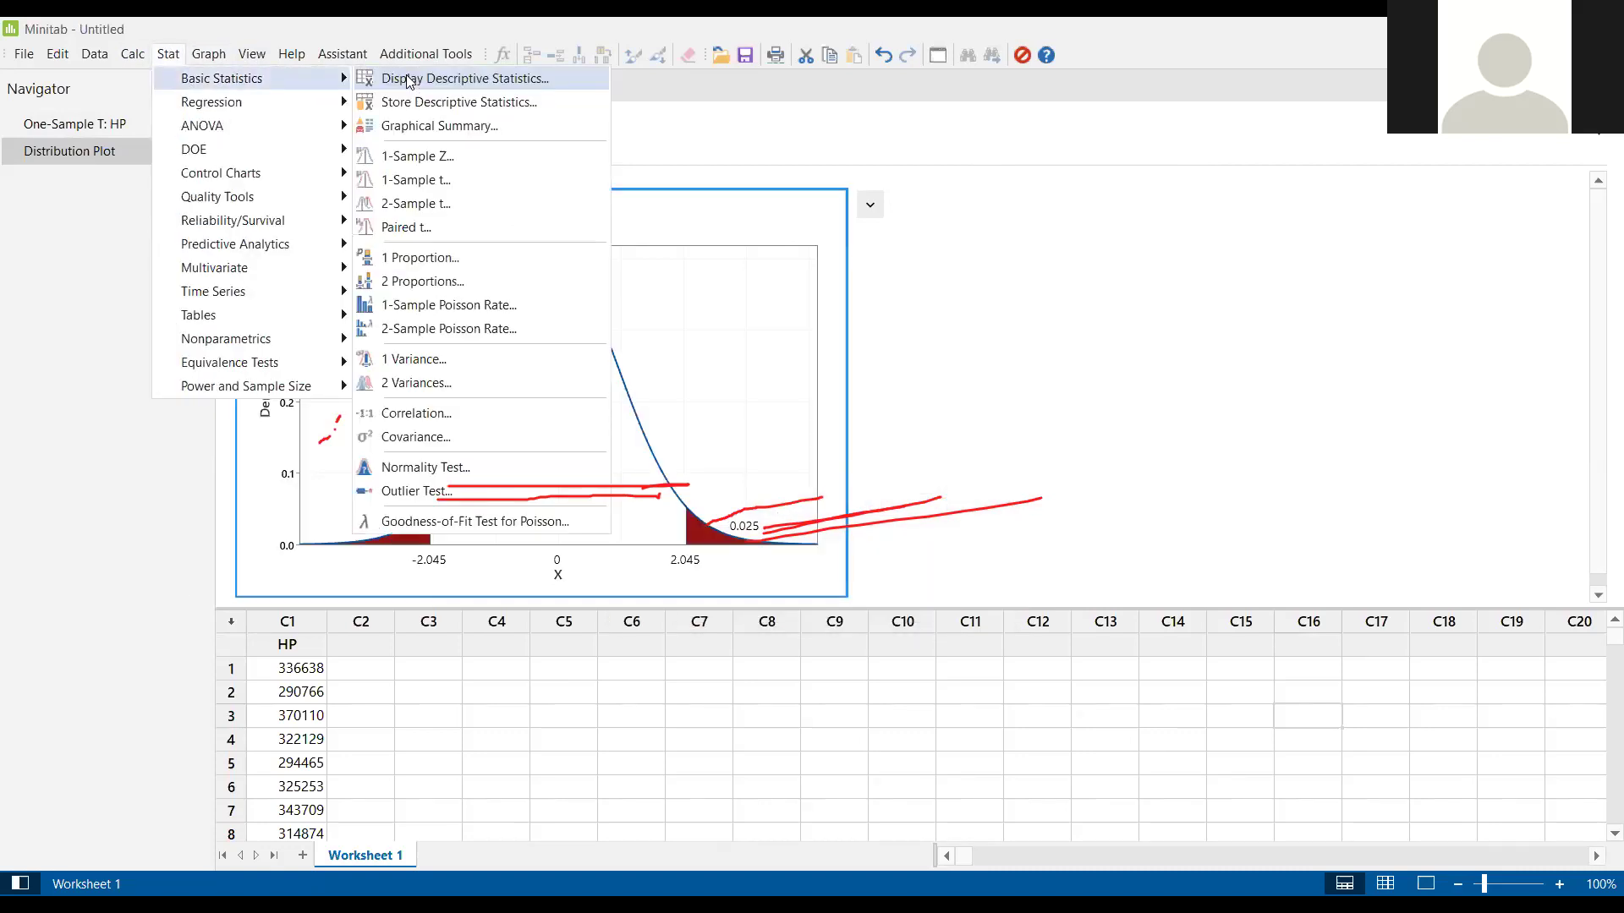
click(444, 181)
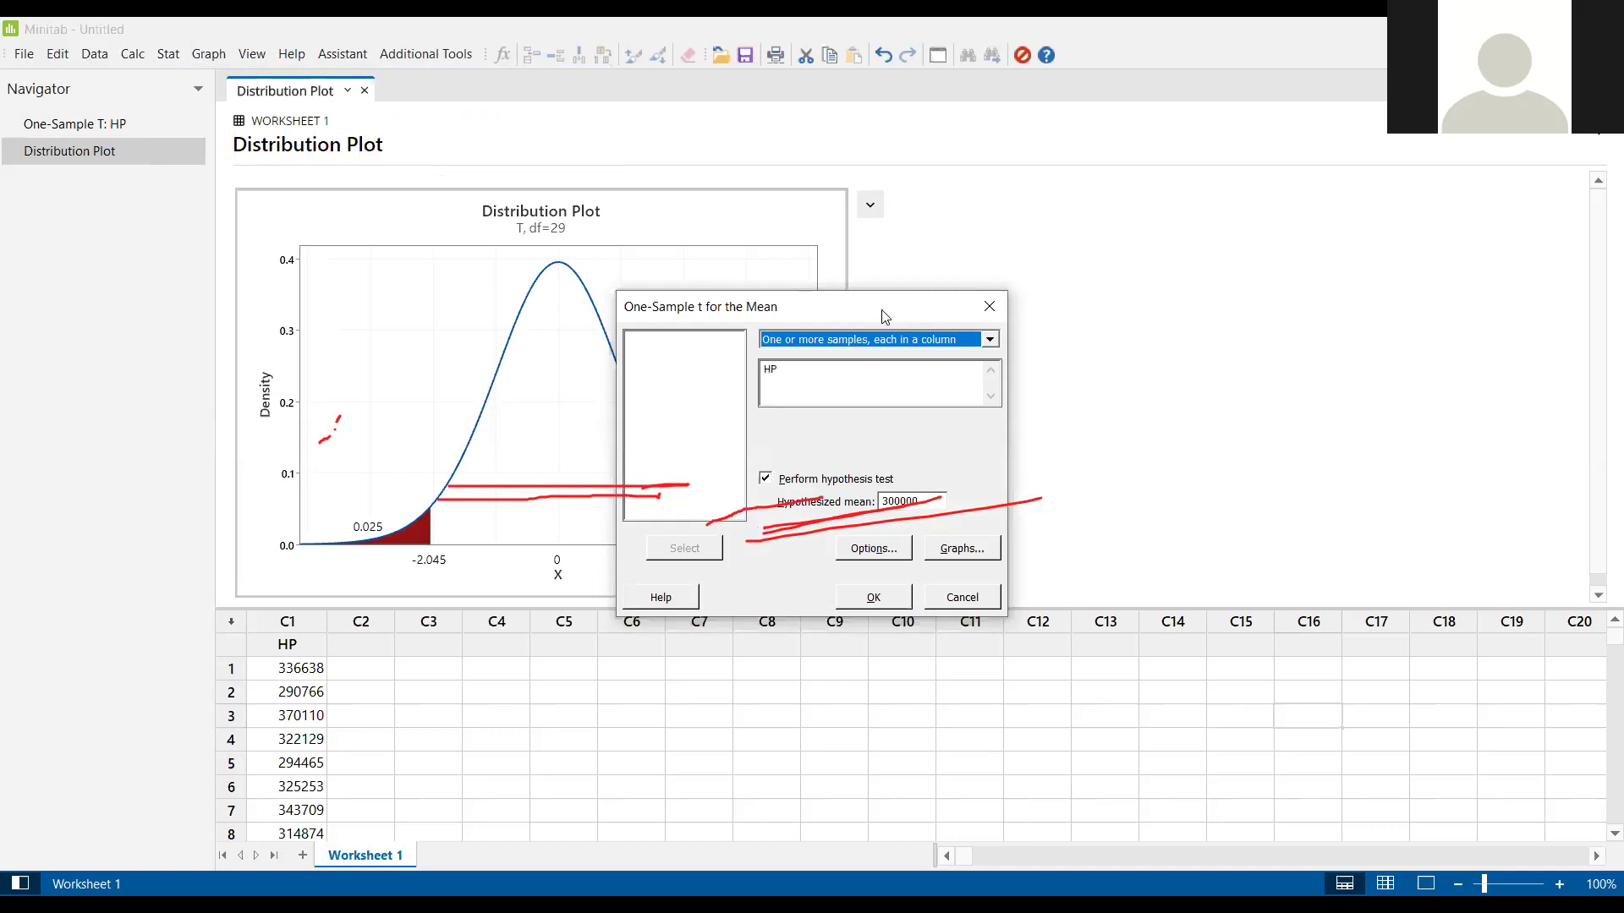
drag(886, 305, 924, 152)
click(935, 401)
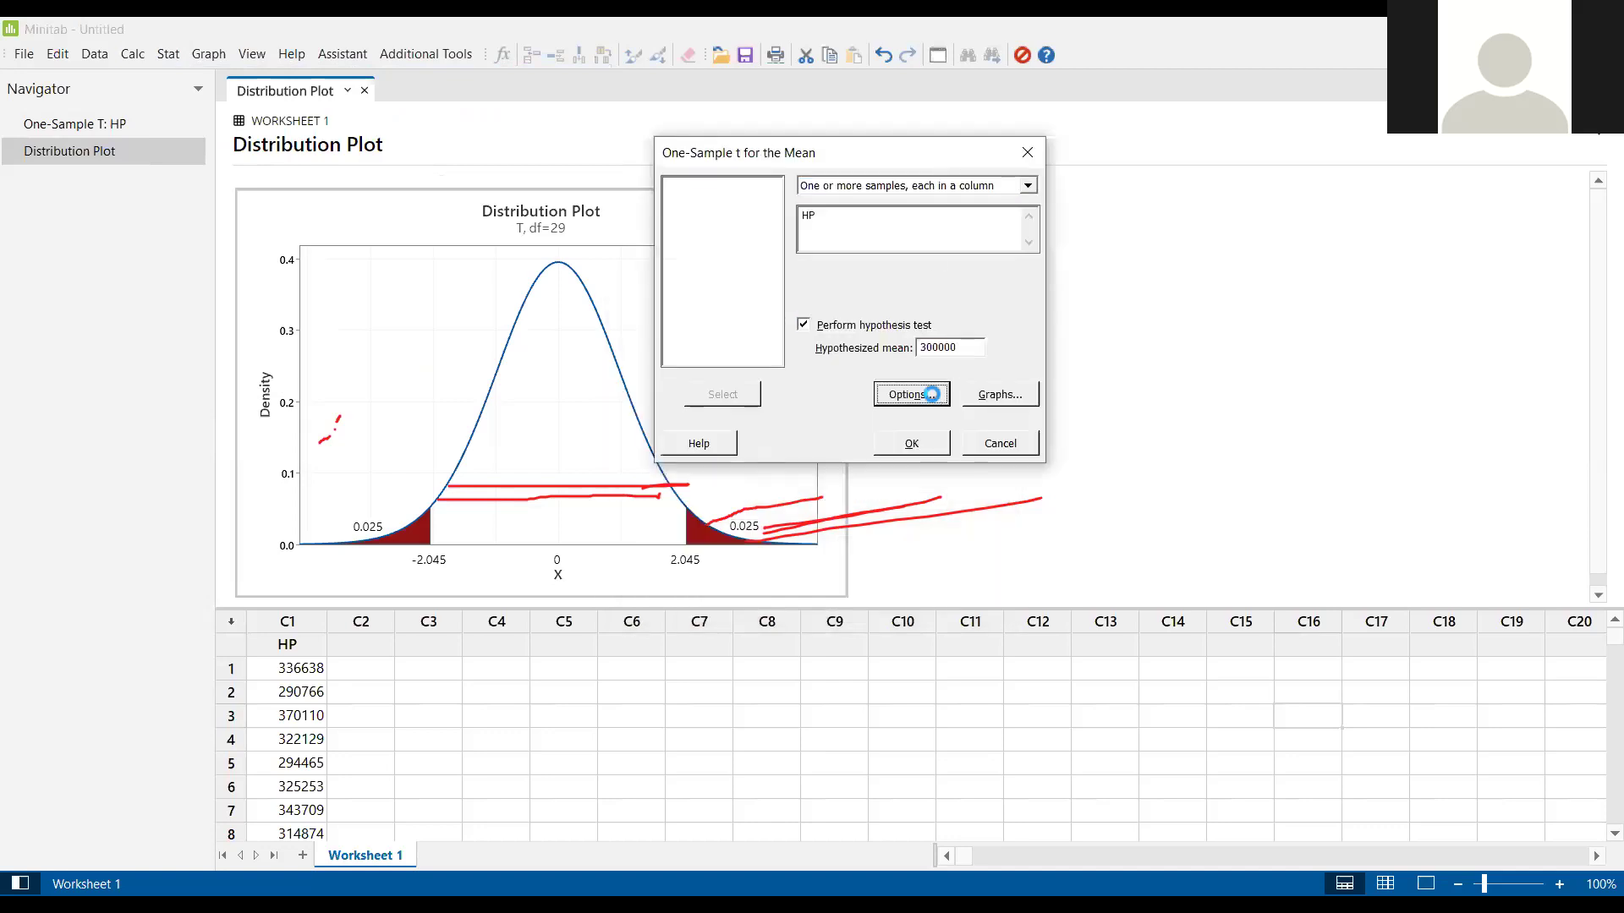
click(982, 310)
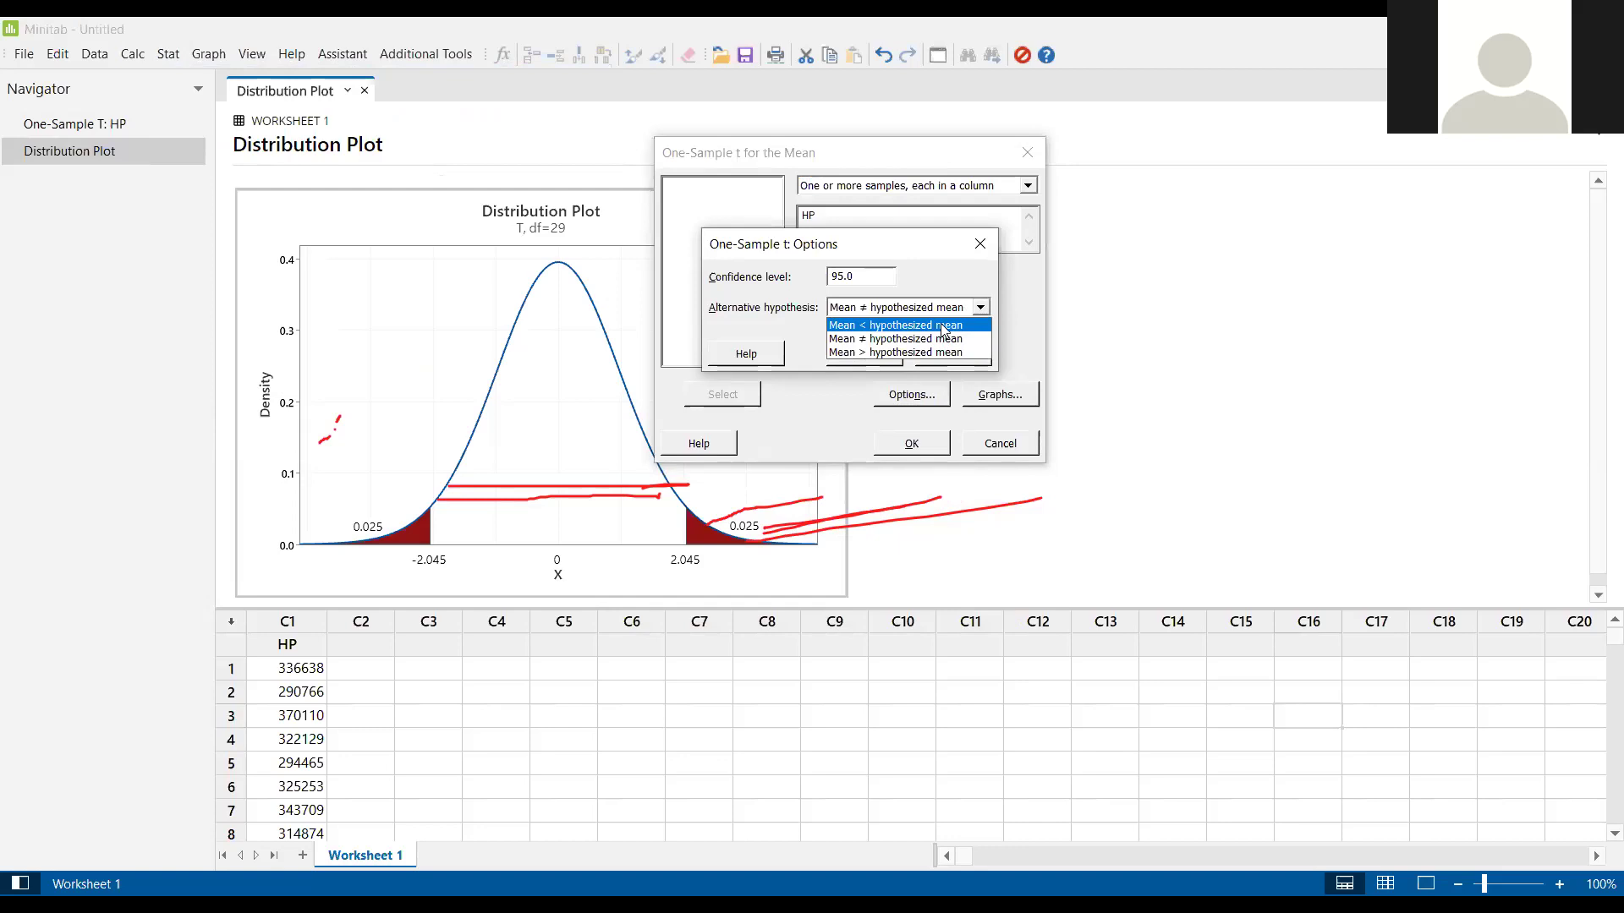
click(943, 326)
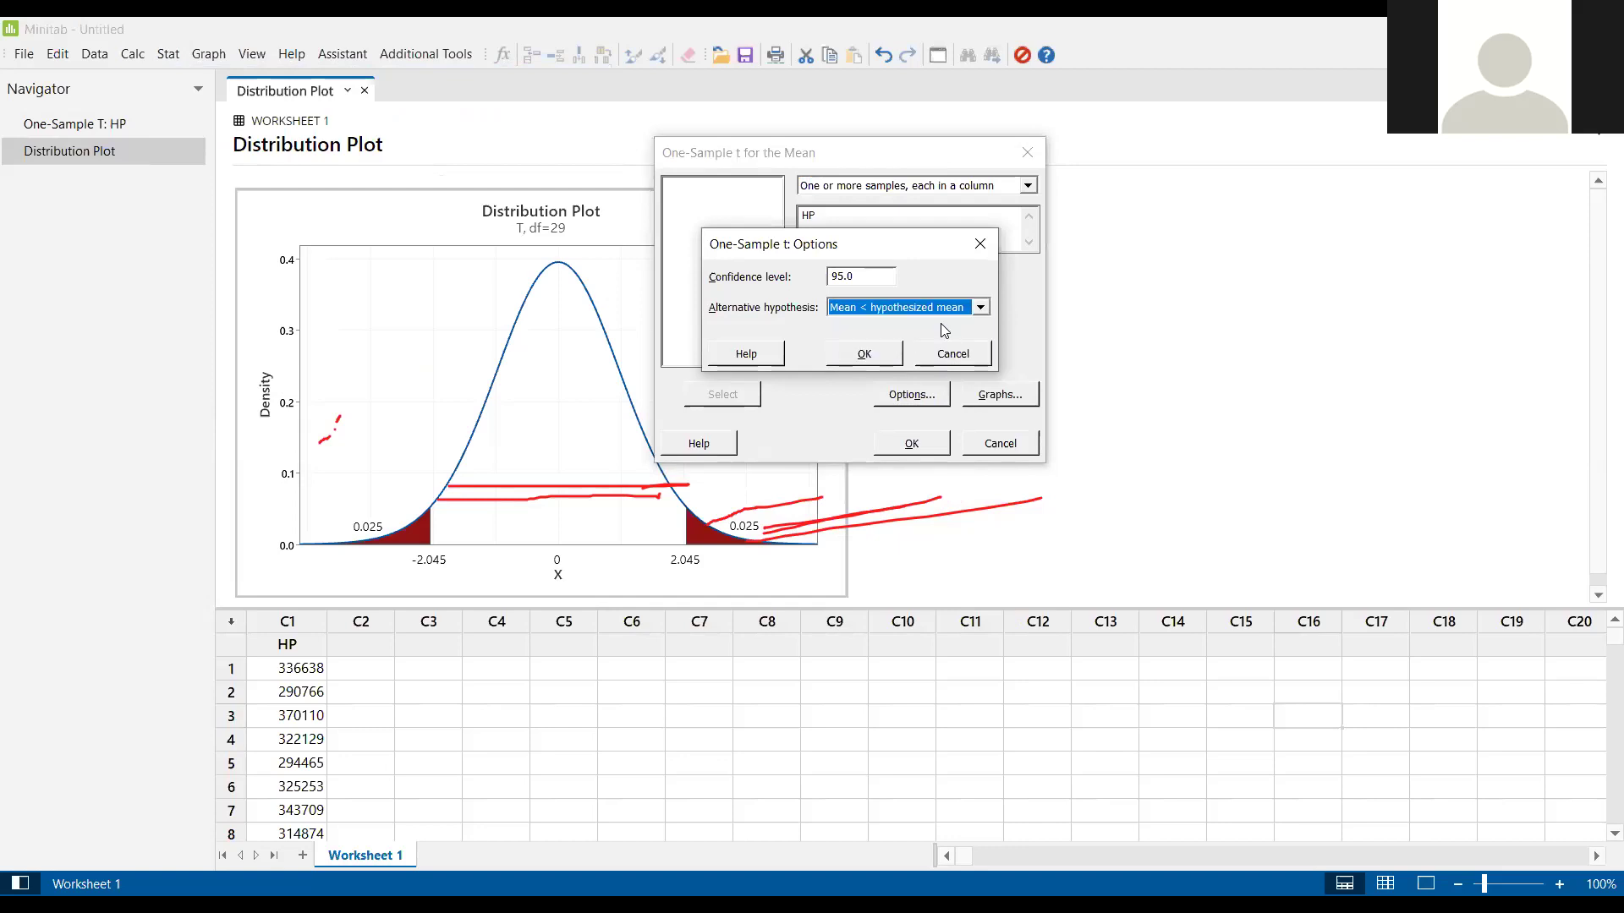
click(884, 357)
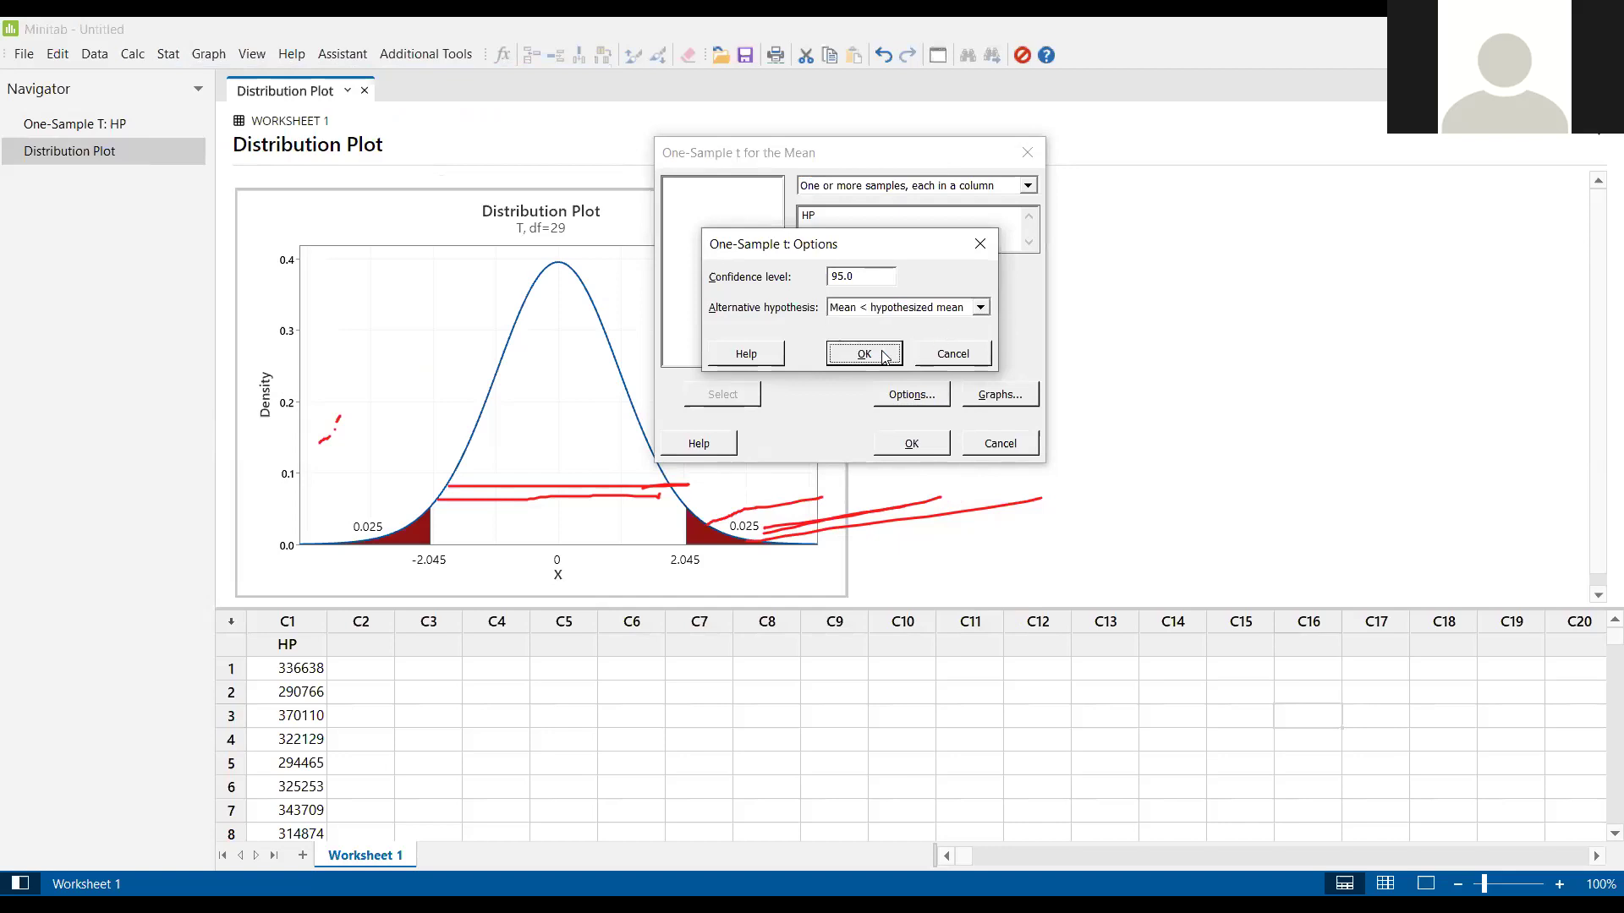
click(913, 444)
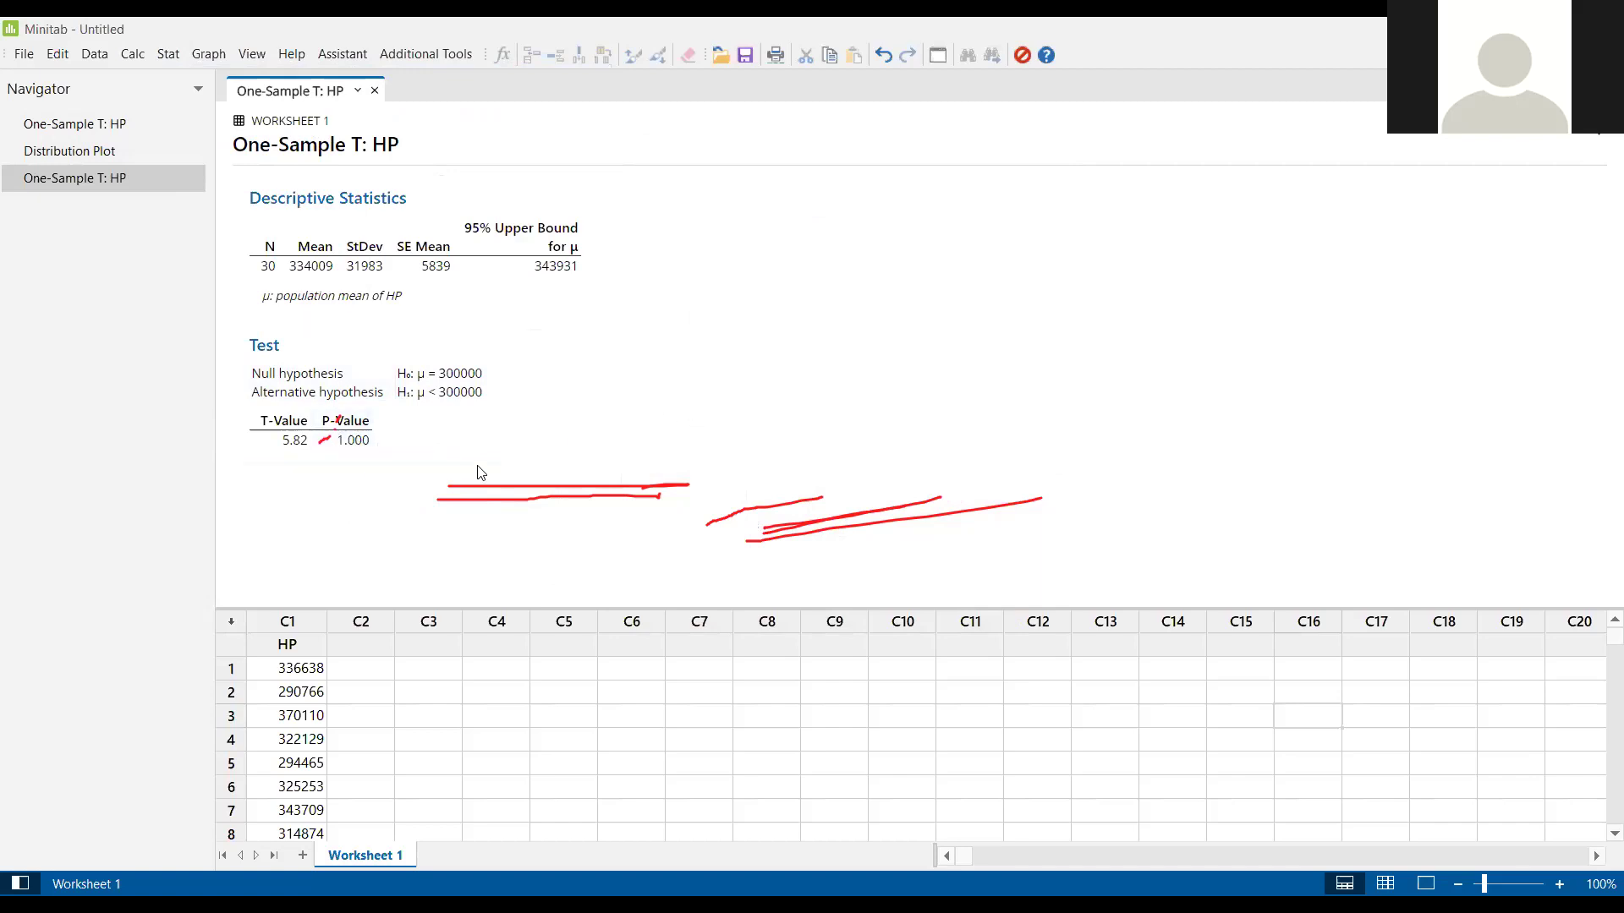
click(338, 423)
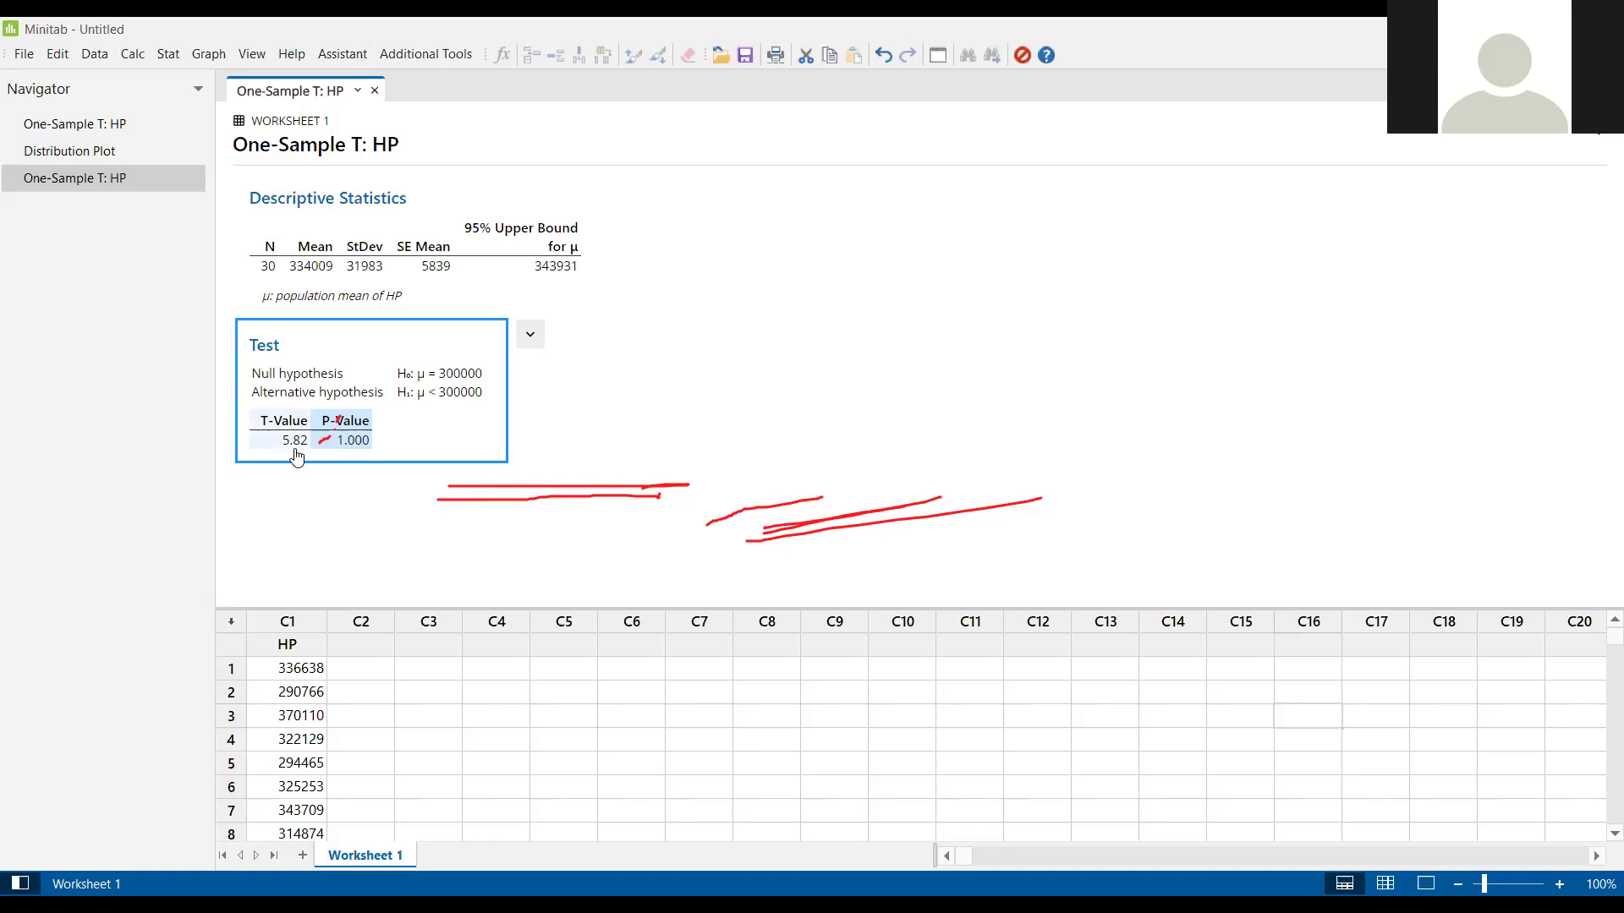
- Create another View Probability plot of the t distribution, shading the right tail by a probability of 0.05
click(168, 55)
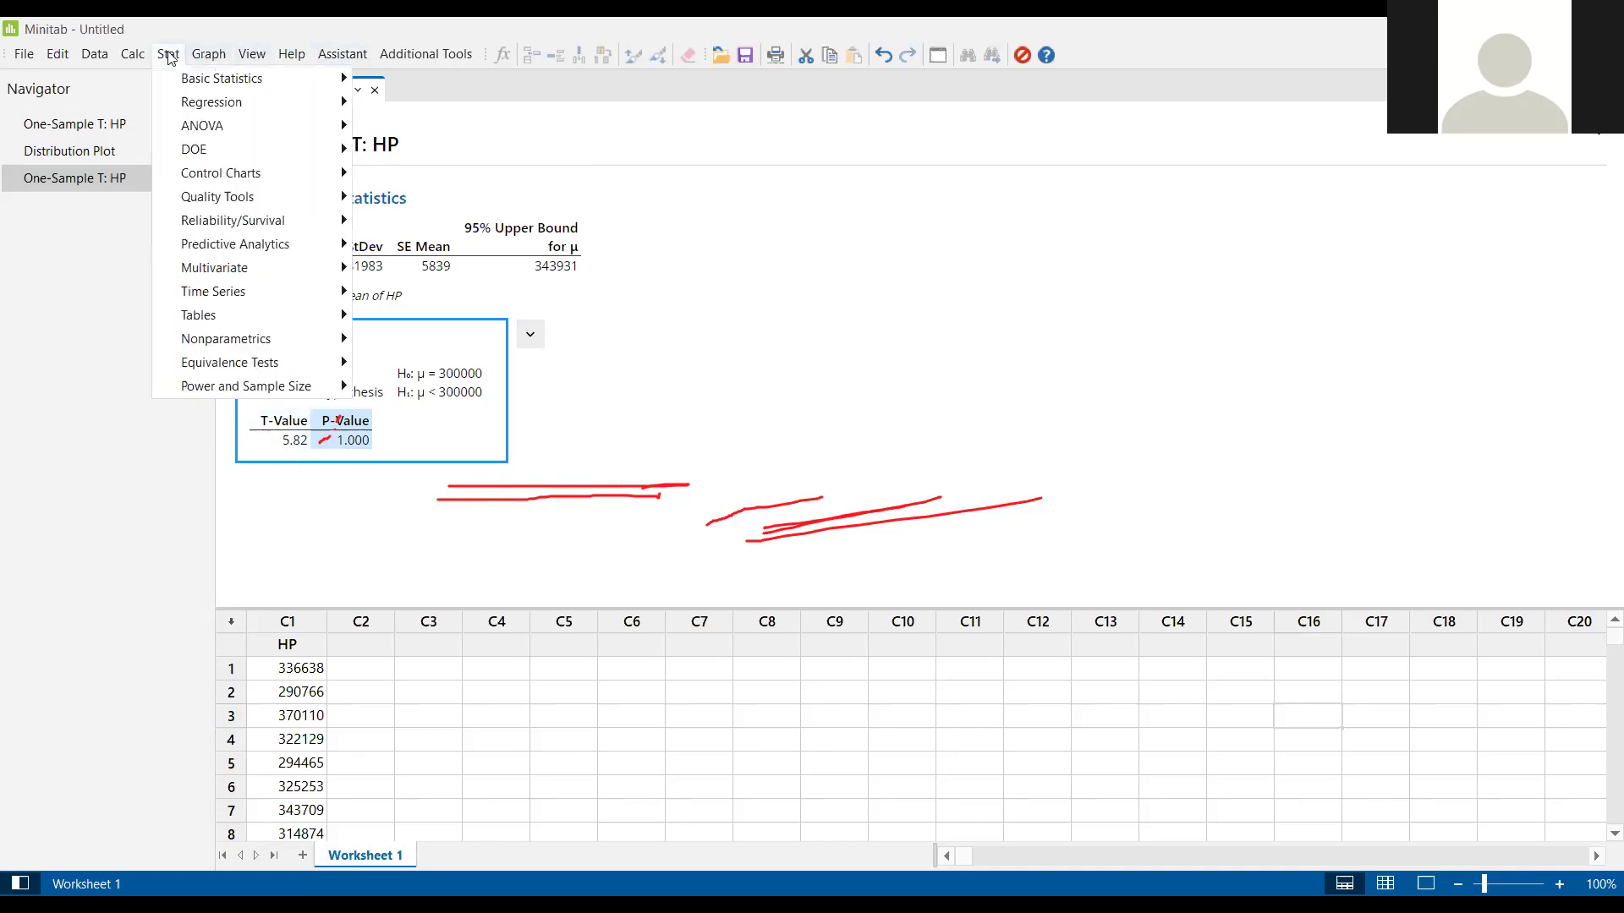
mouse_move(208, 55)
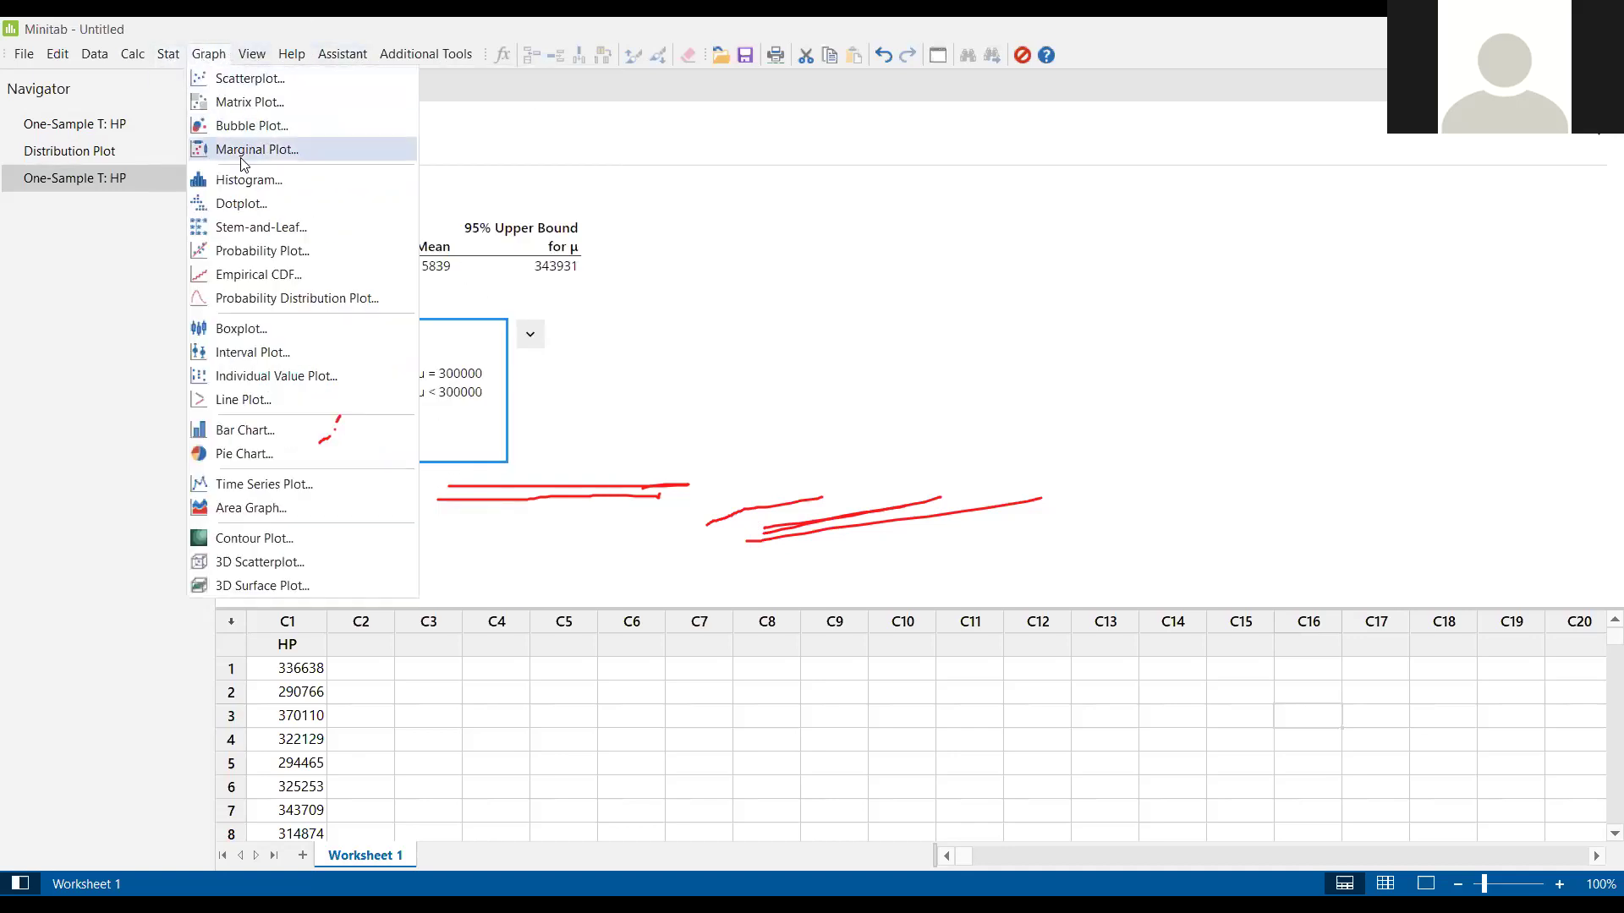
click(323, 296)
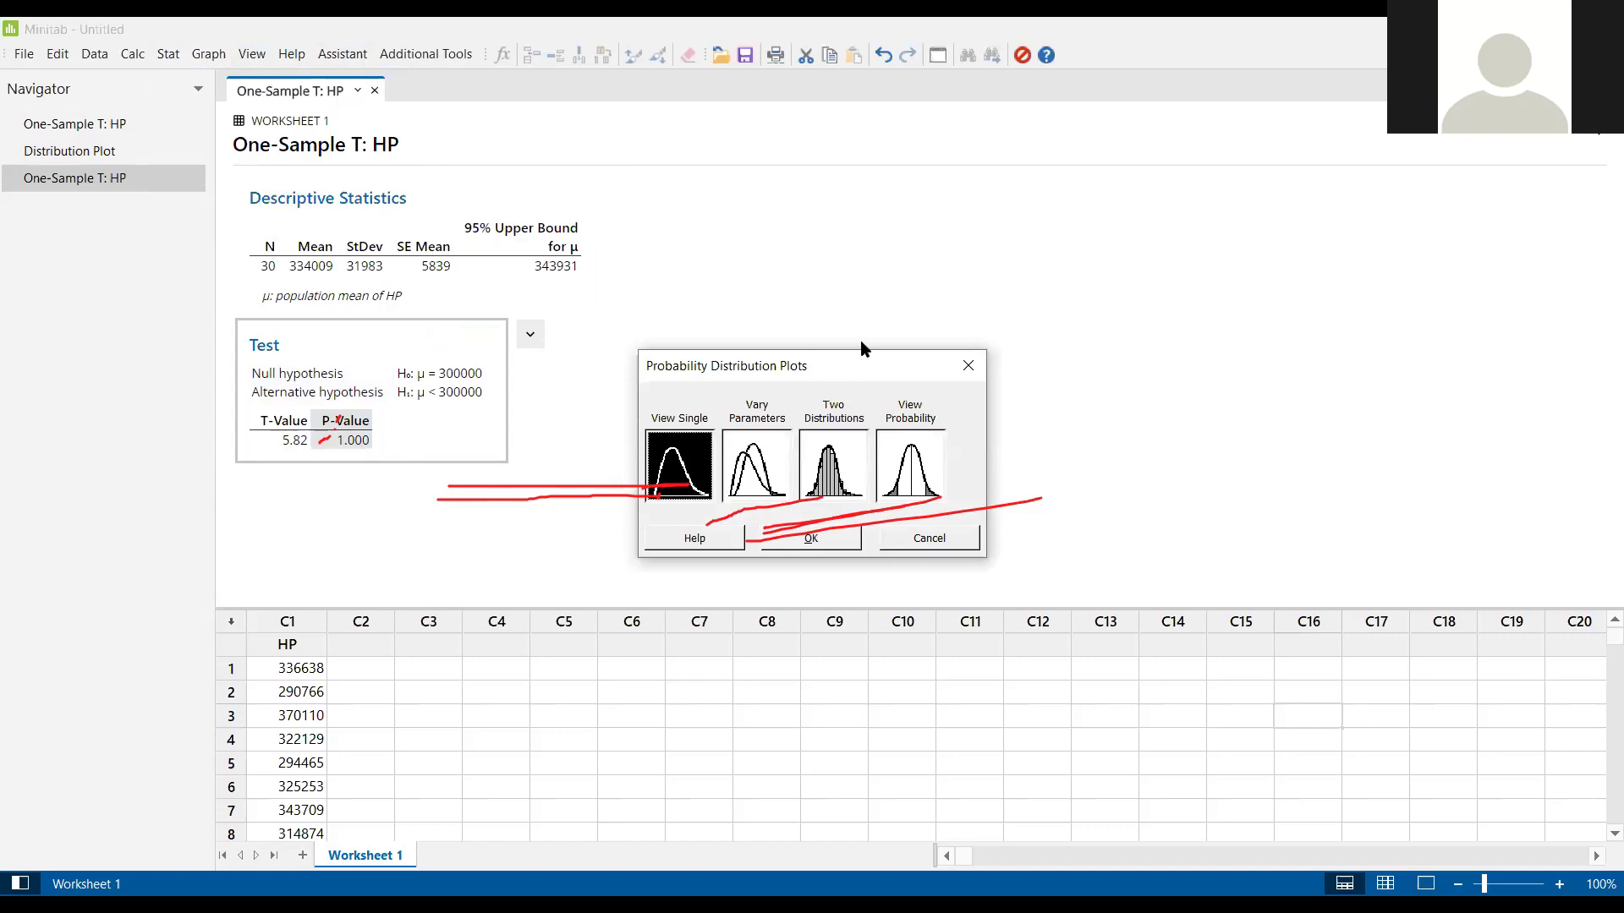
drag(863, 366, 1025, 158)
click(1072, 258)
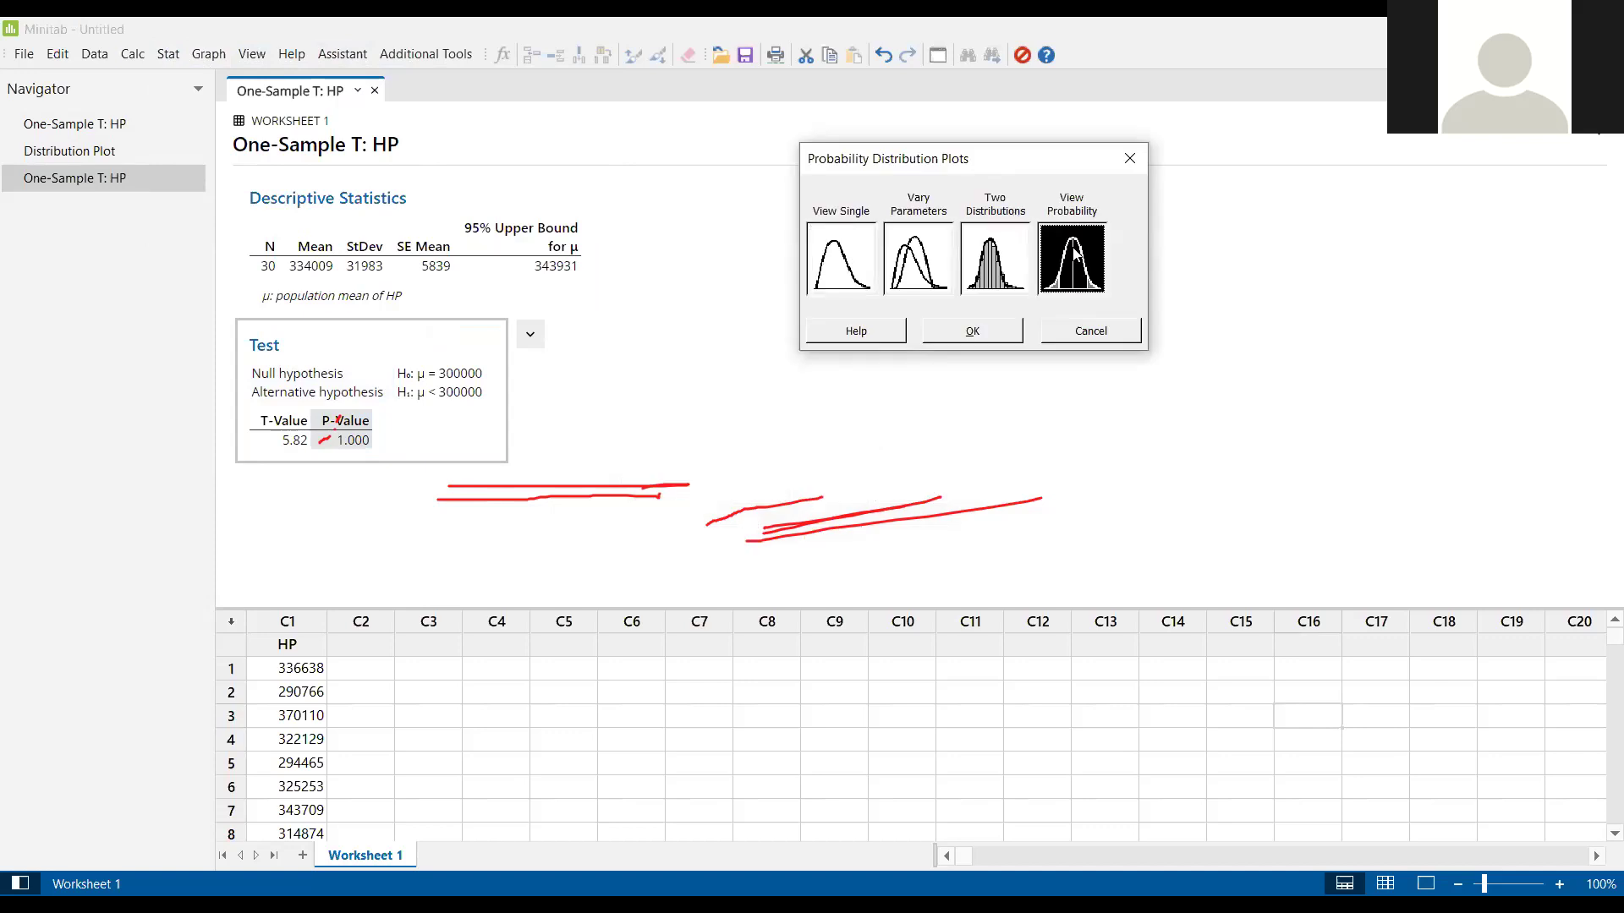
click(994, 337)
mouse_move(905, 269)
mouse_down()
mouse_move(1039, 191)
mouse_move(1054, 138)
mouse_up()
click(860, 223)
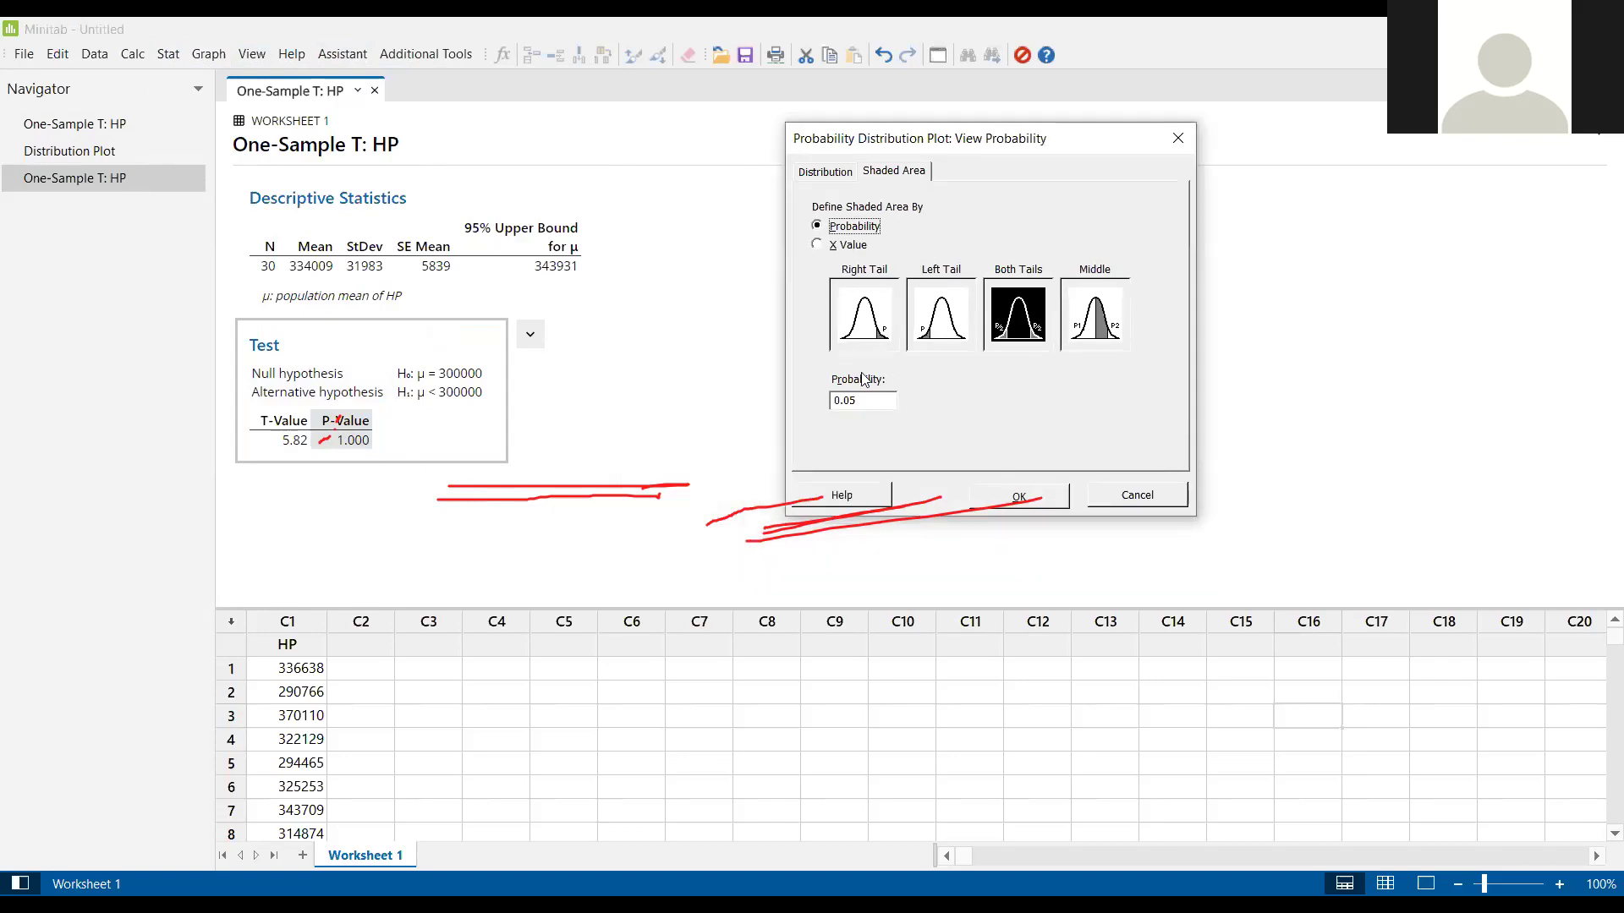
click(861, 333)
click(940, 332)
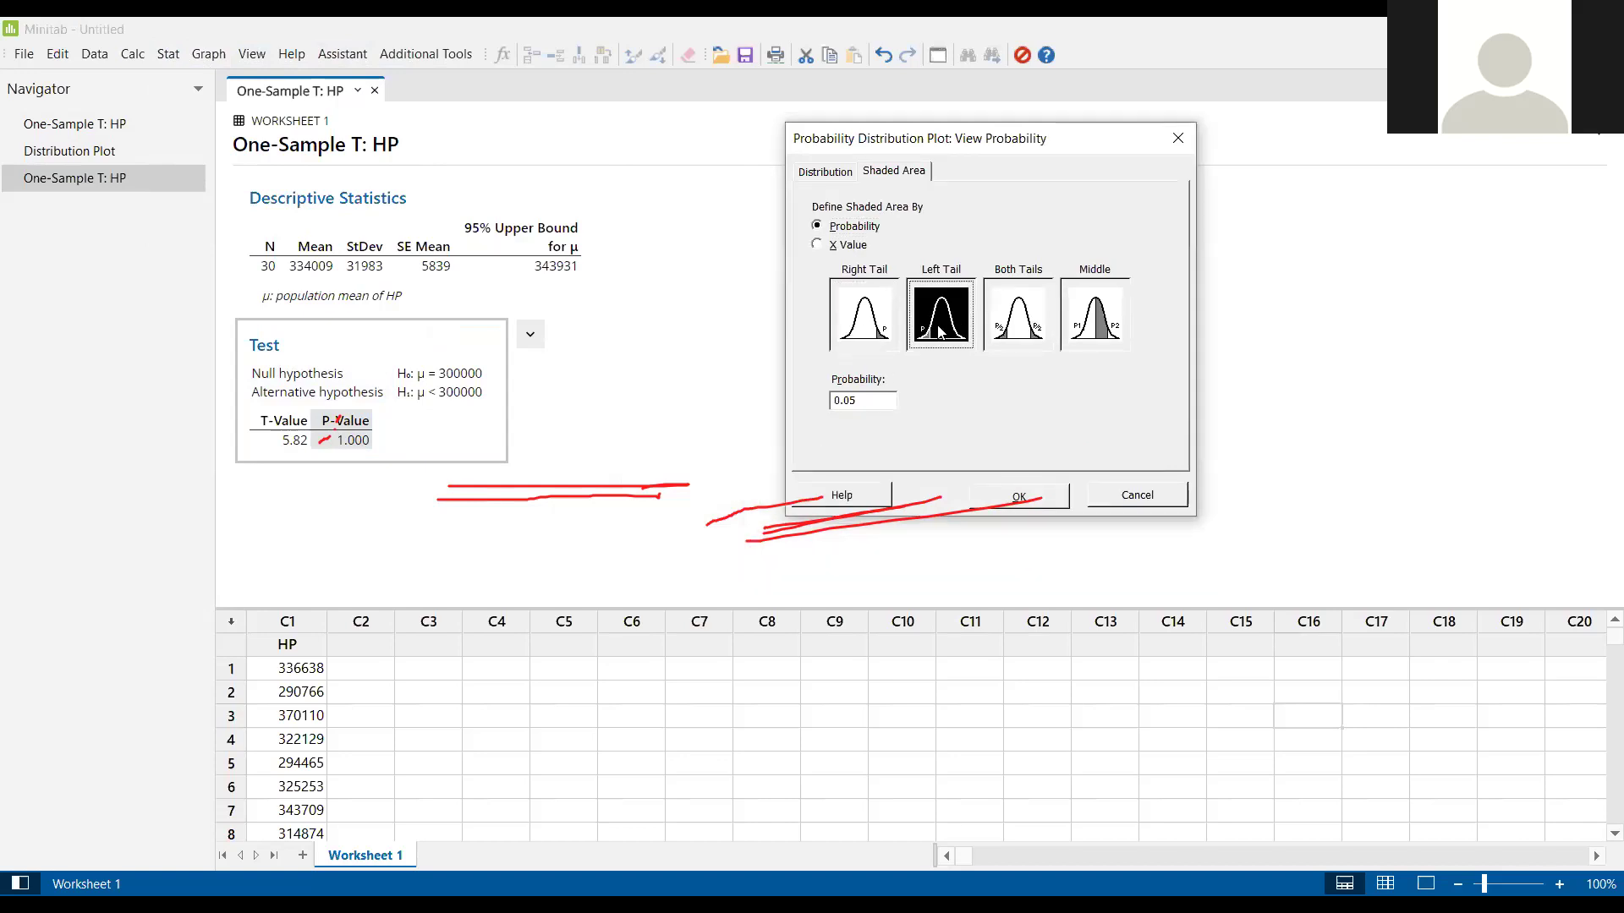
click(885, 336)
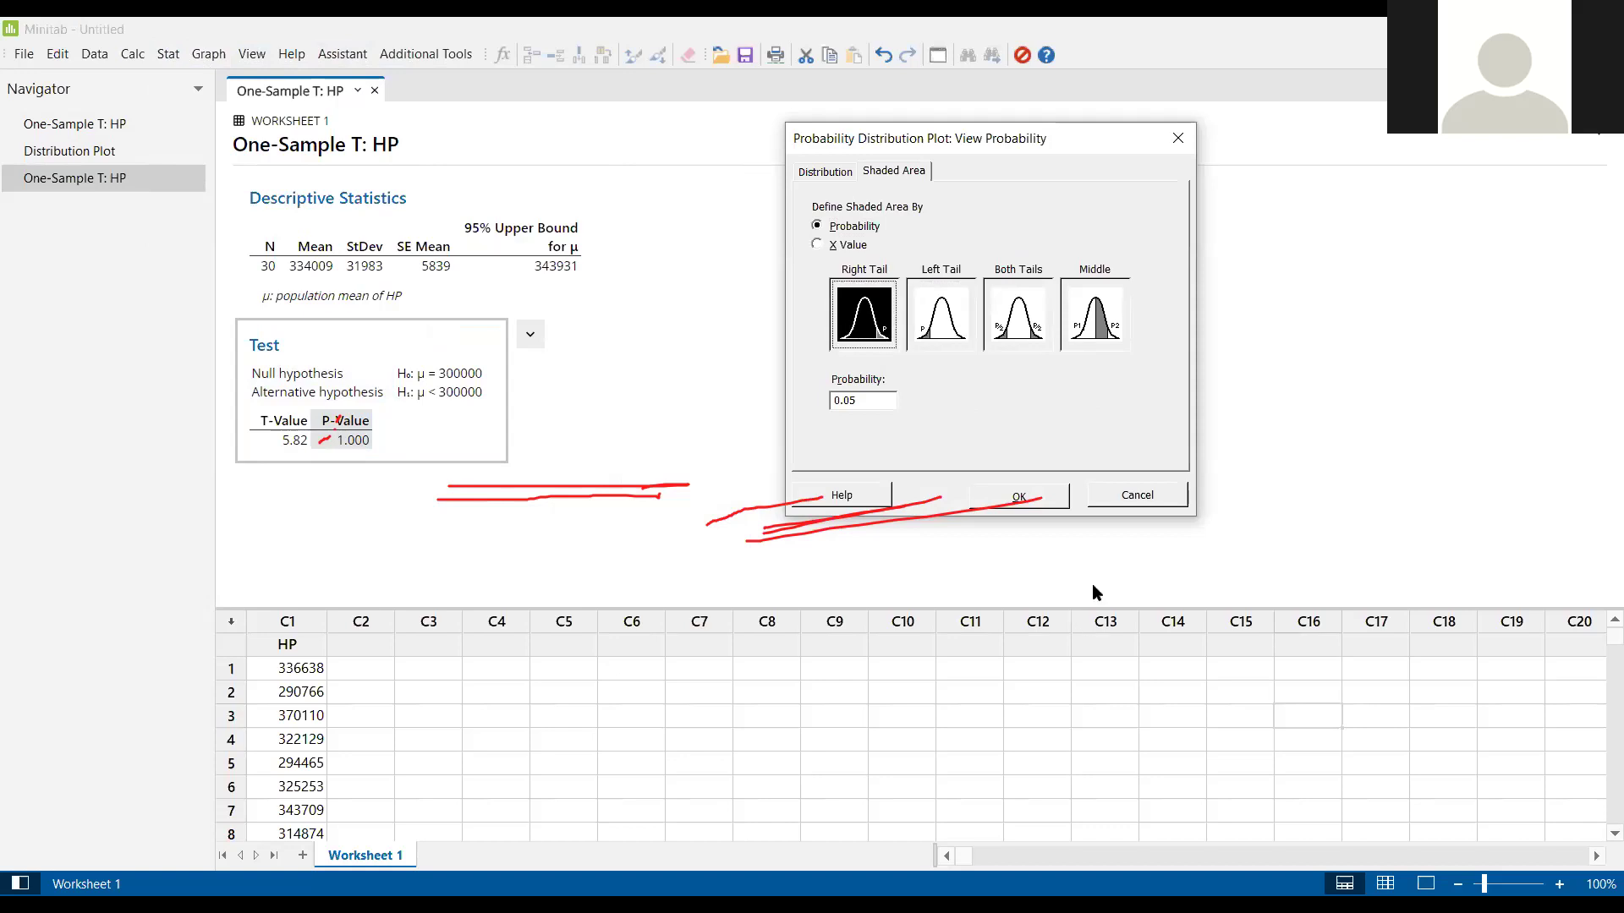
click(1035, 498)
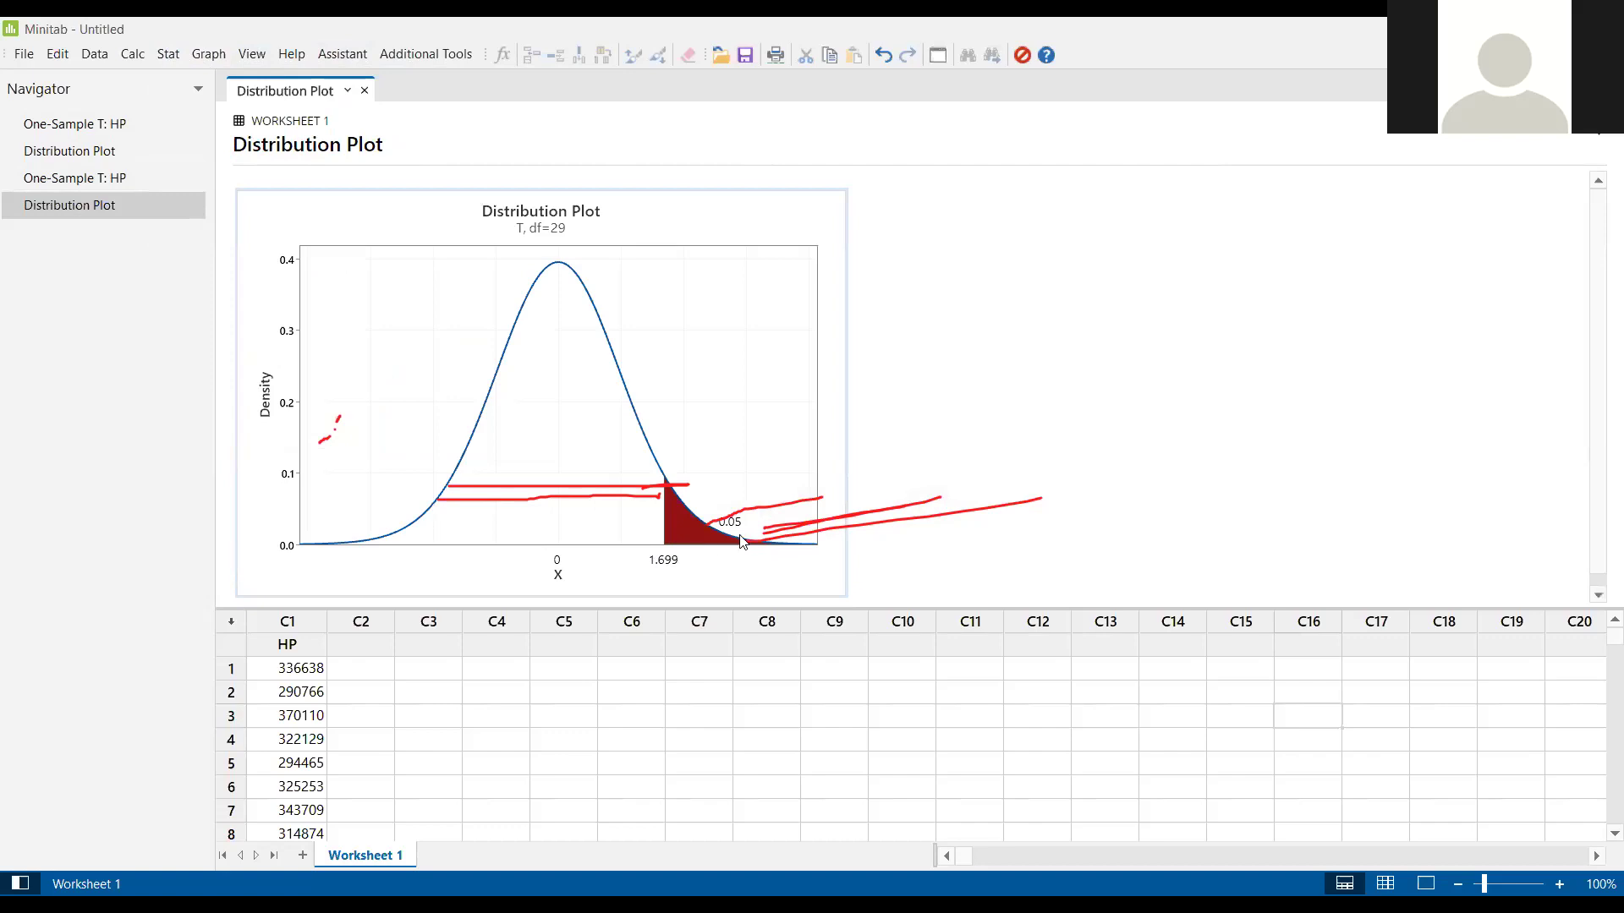
- Create a View Probability plot of the t distribution with 29 degrees of freedom, shading the left tail by a probability of 0.05
click(167, 54)
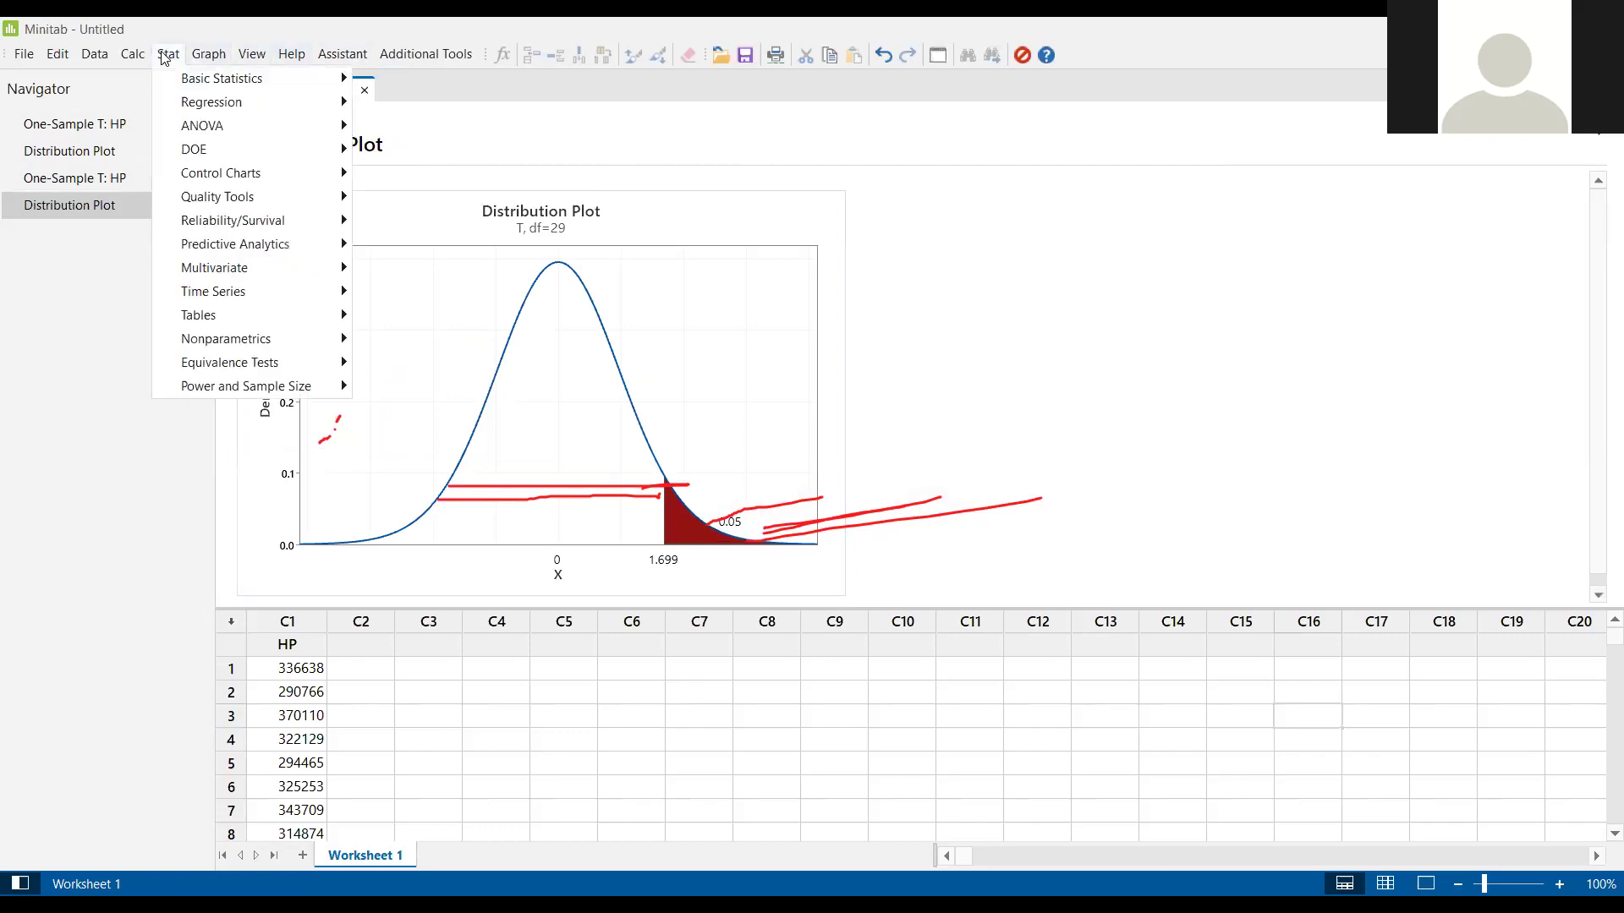
mouse_move(191, 82)
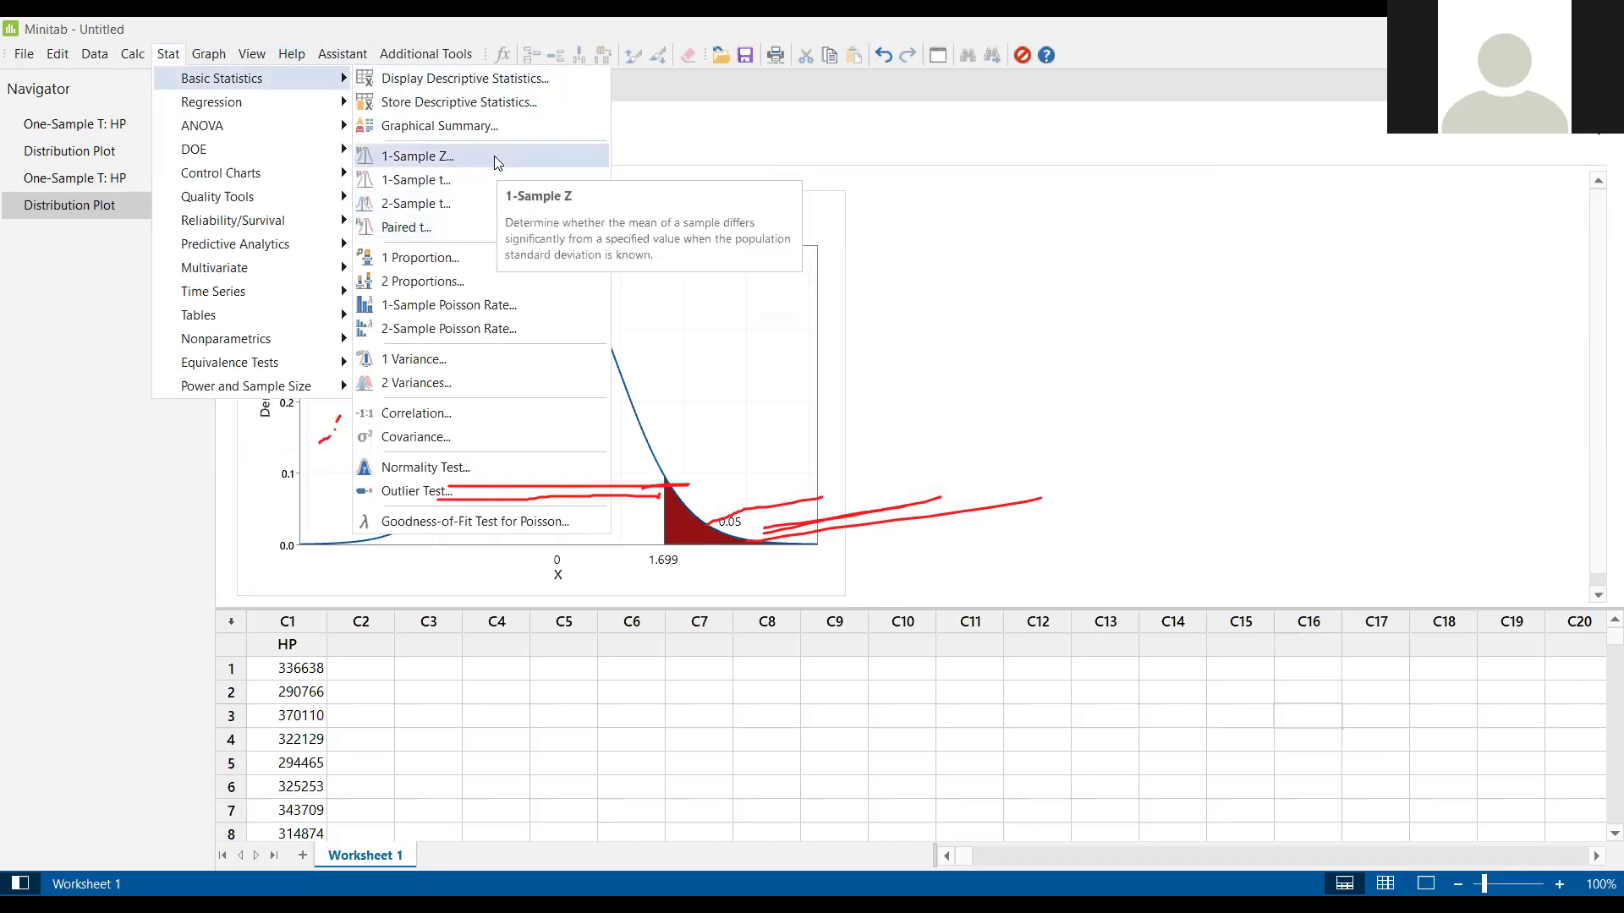
mouse_move(208, 54)
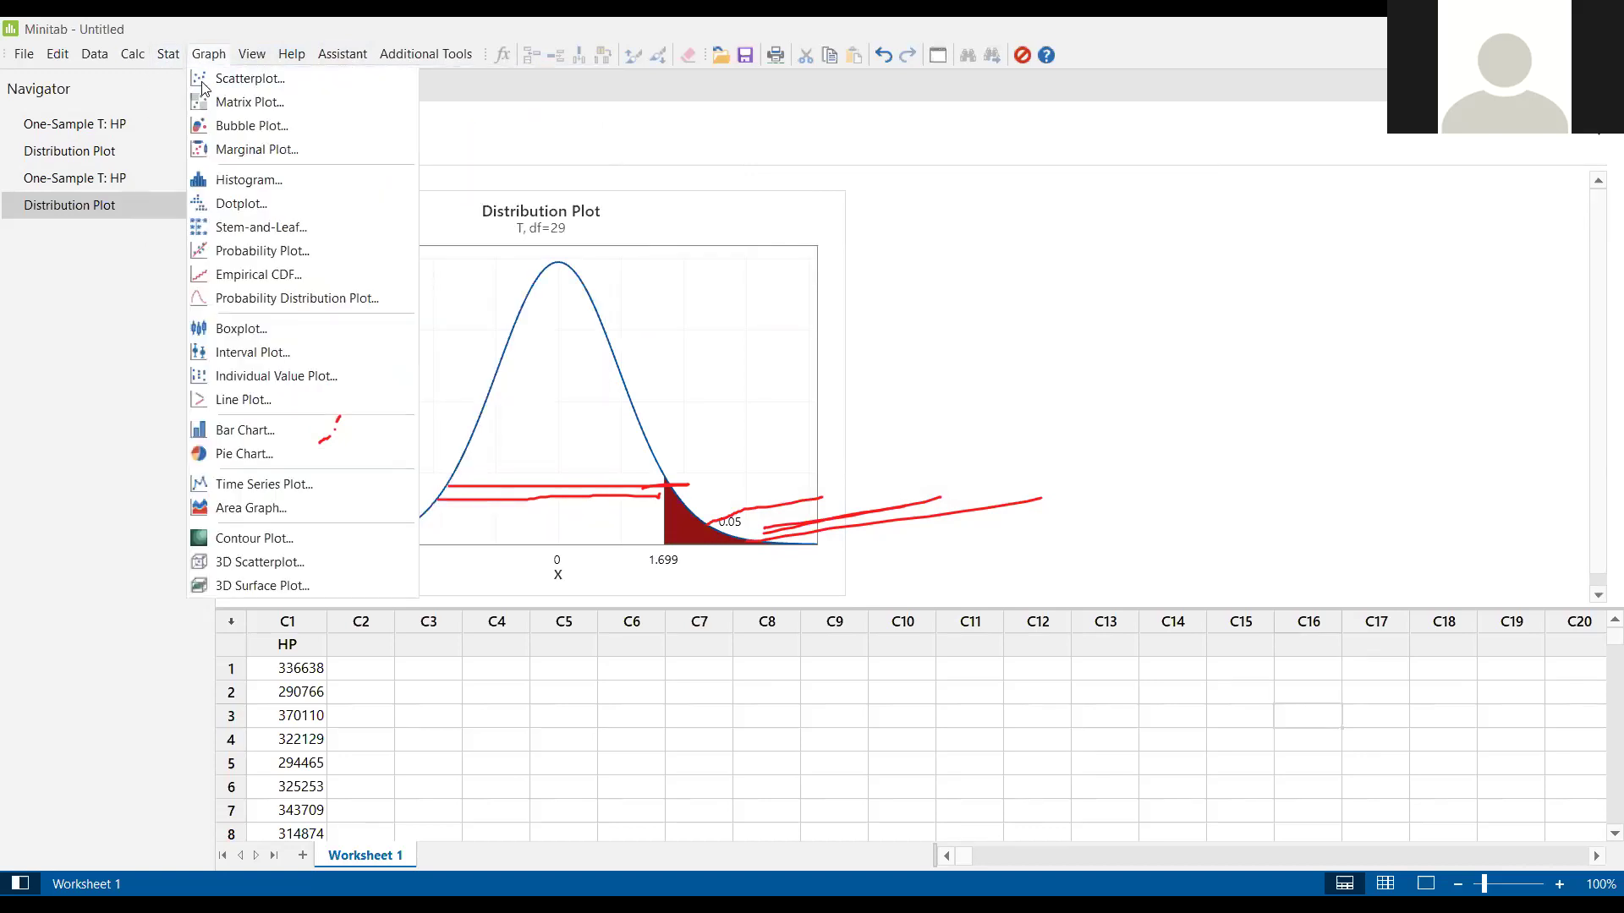
click(284, 297)
click(933, 484)
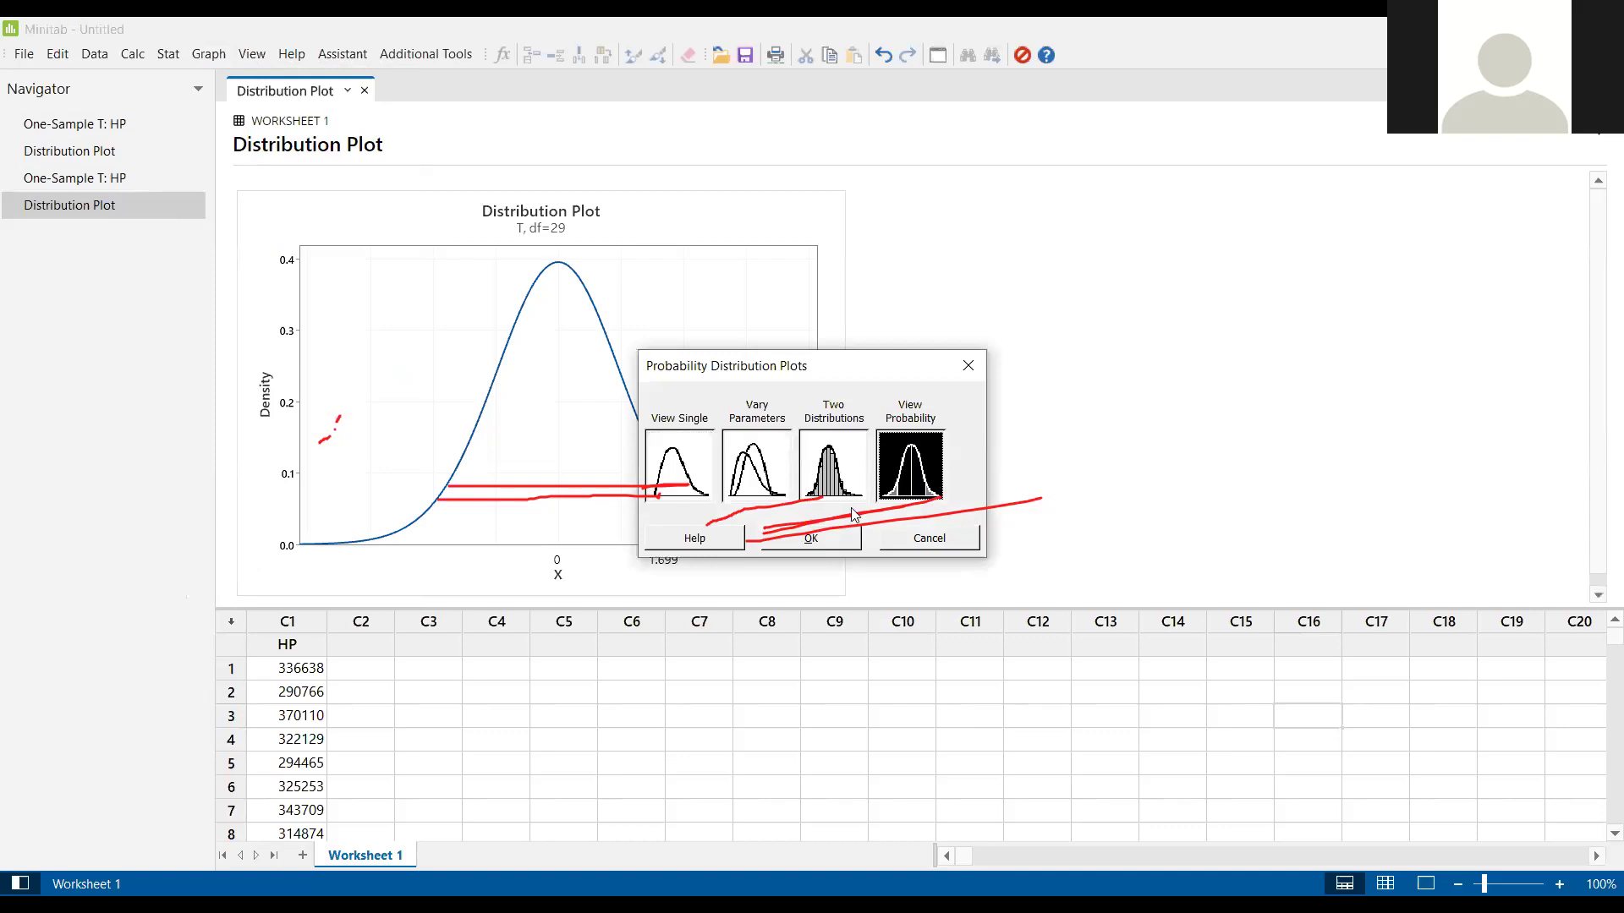
click(770, 538)
click(757, 475)
click(840, 628)
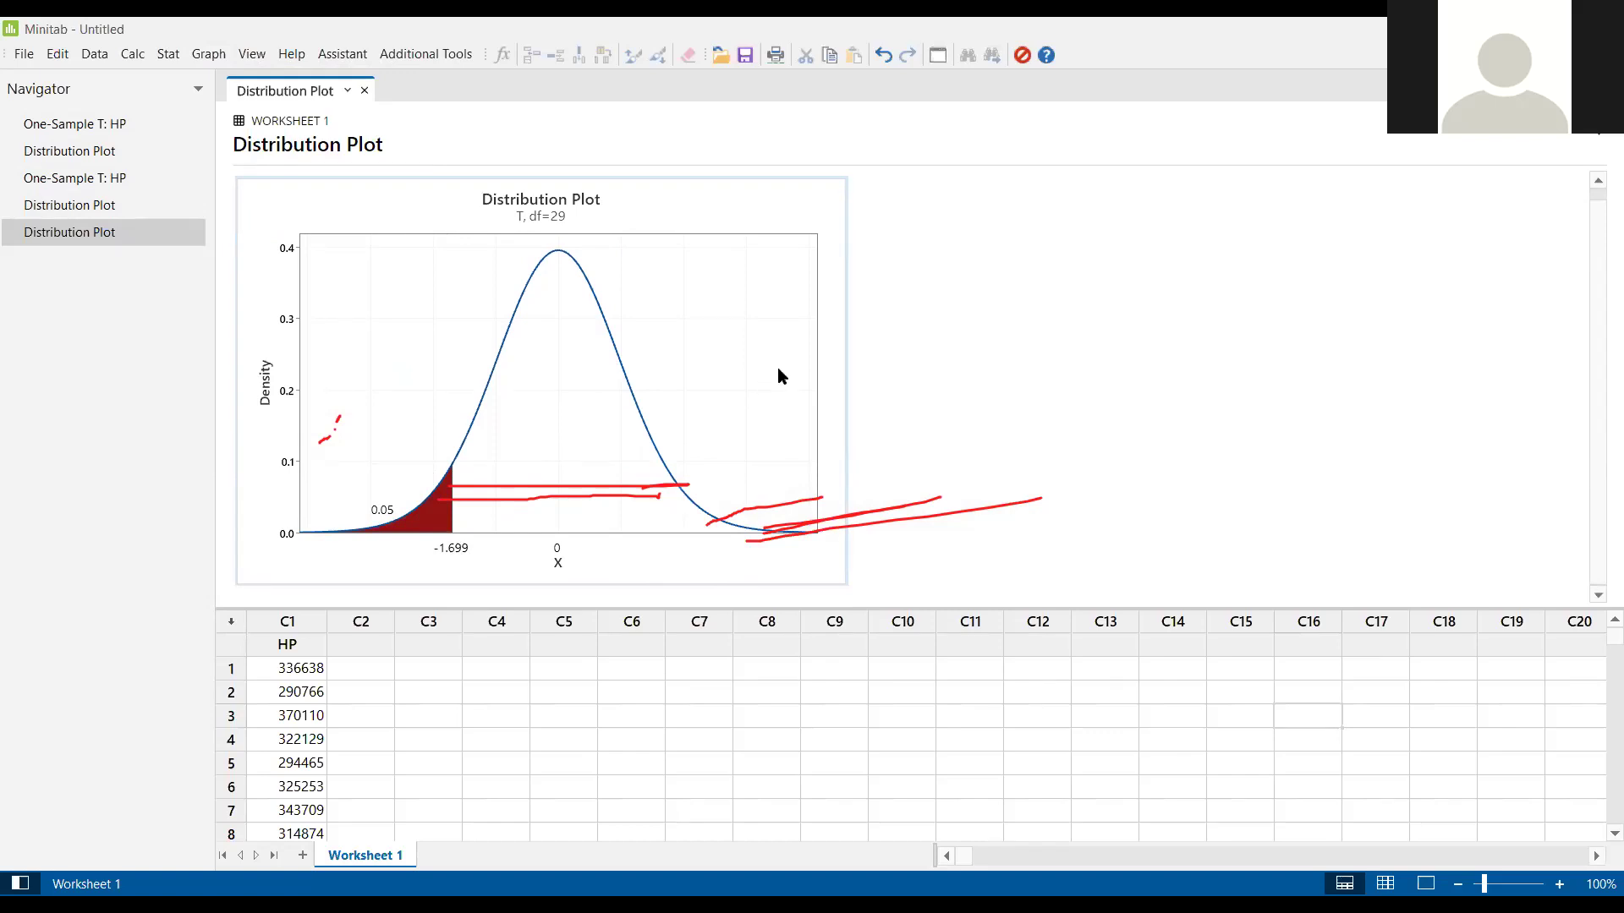
- Start the Assistant's 1-Sample t hypothesis test with HP as the data column and 300000 as the target
click(370, 58)
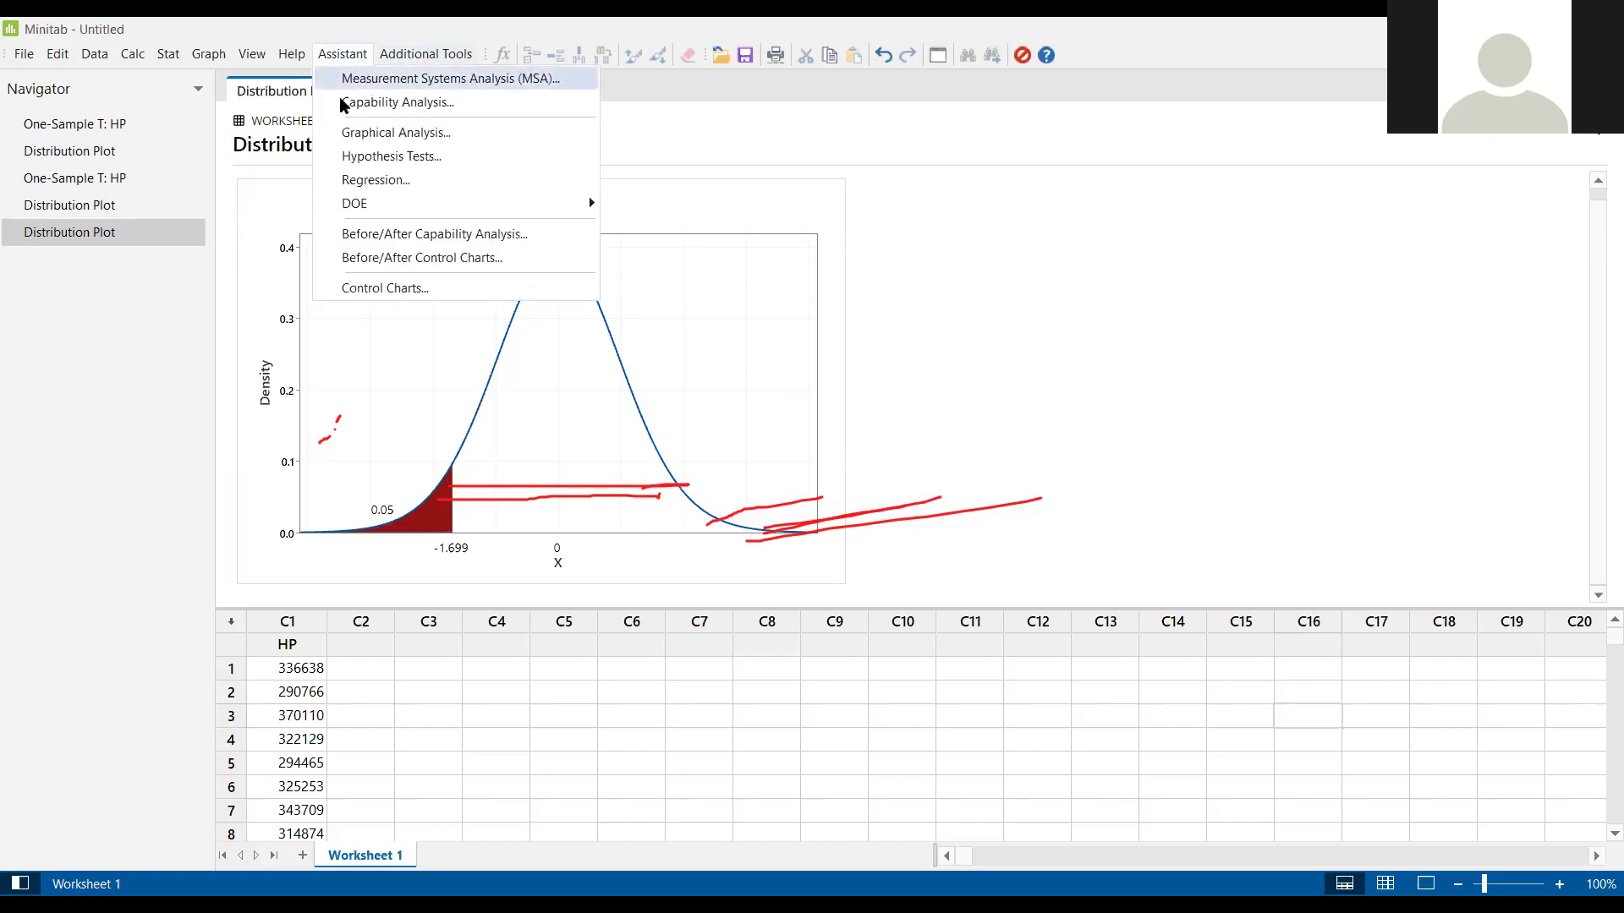
click(337, 153)
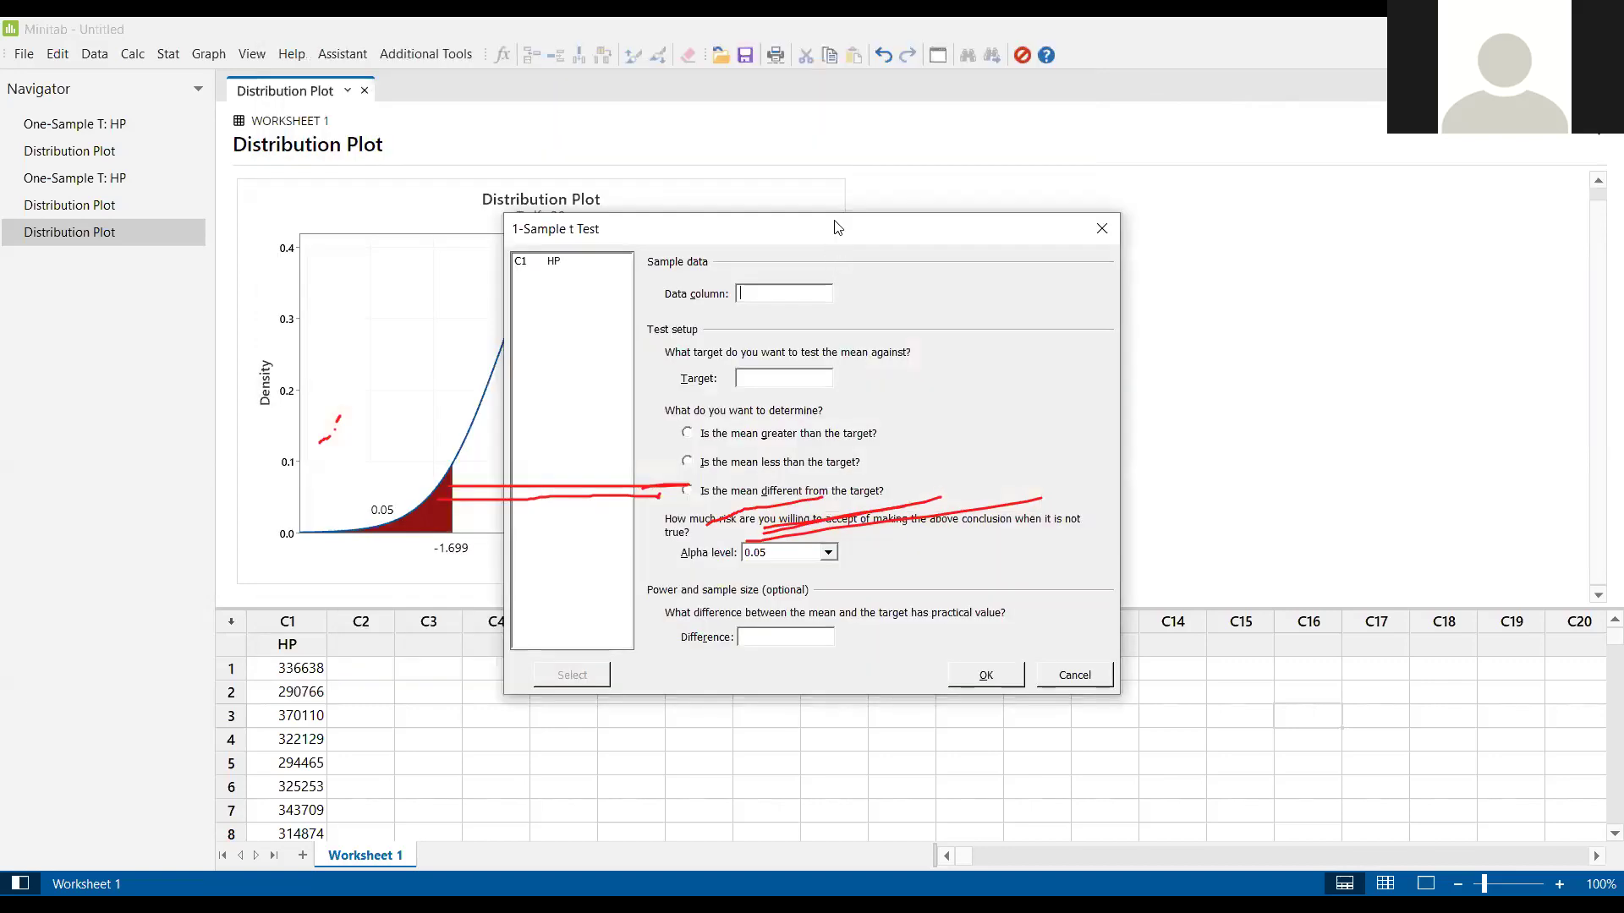
double_click(558, 166)
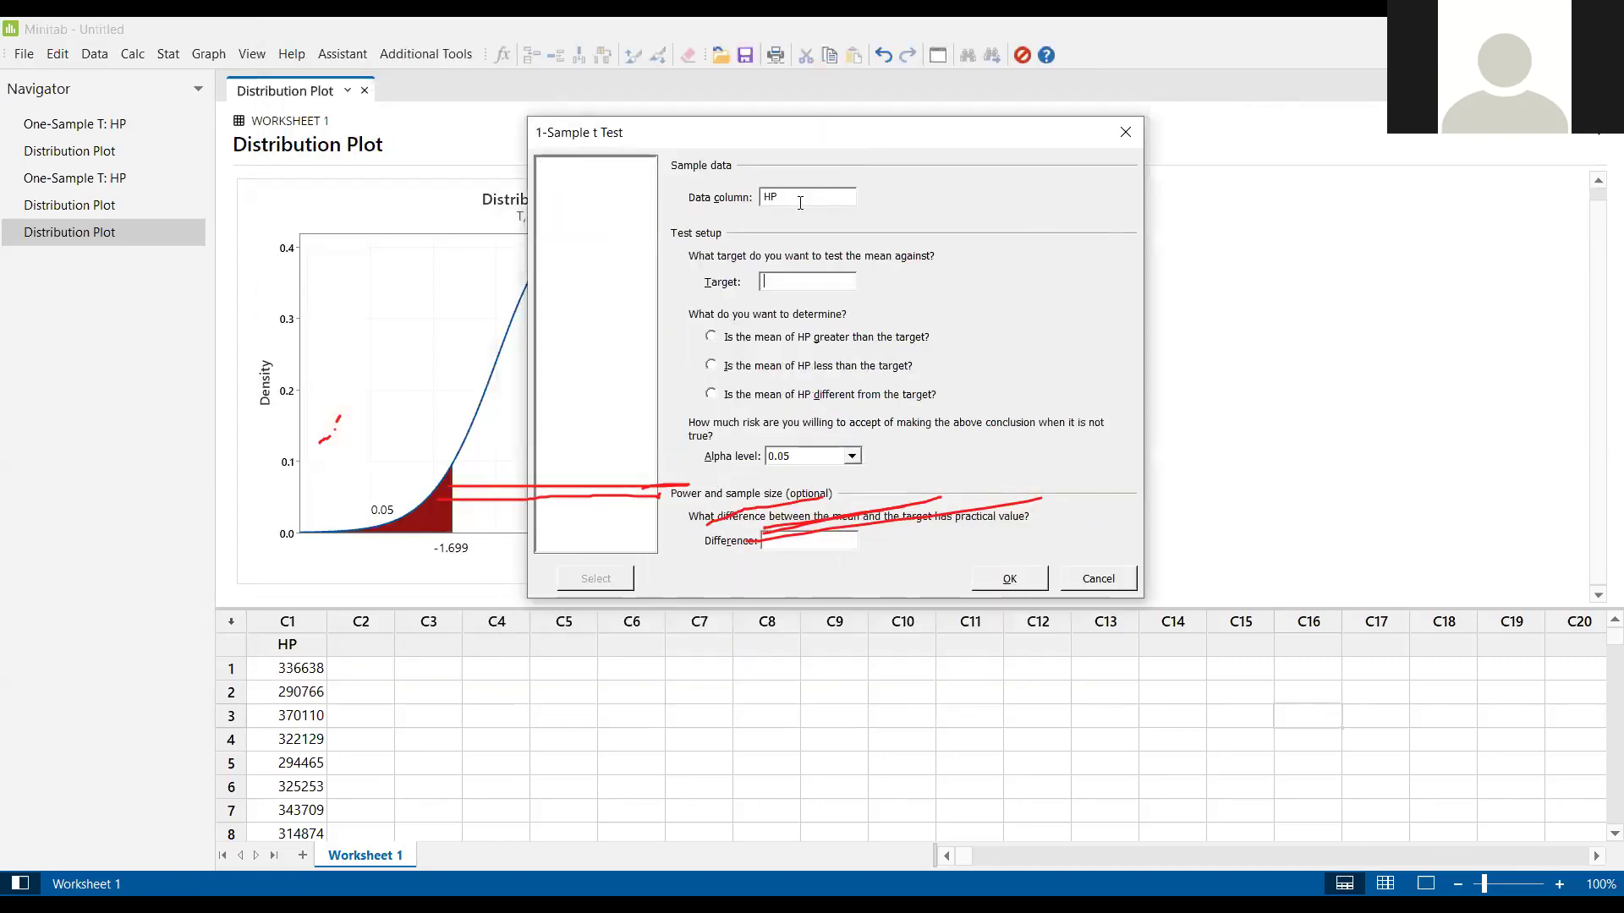
text(300000)
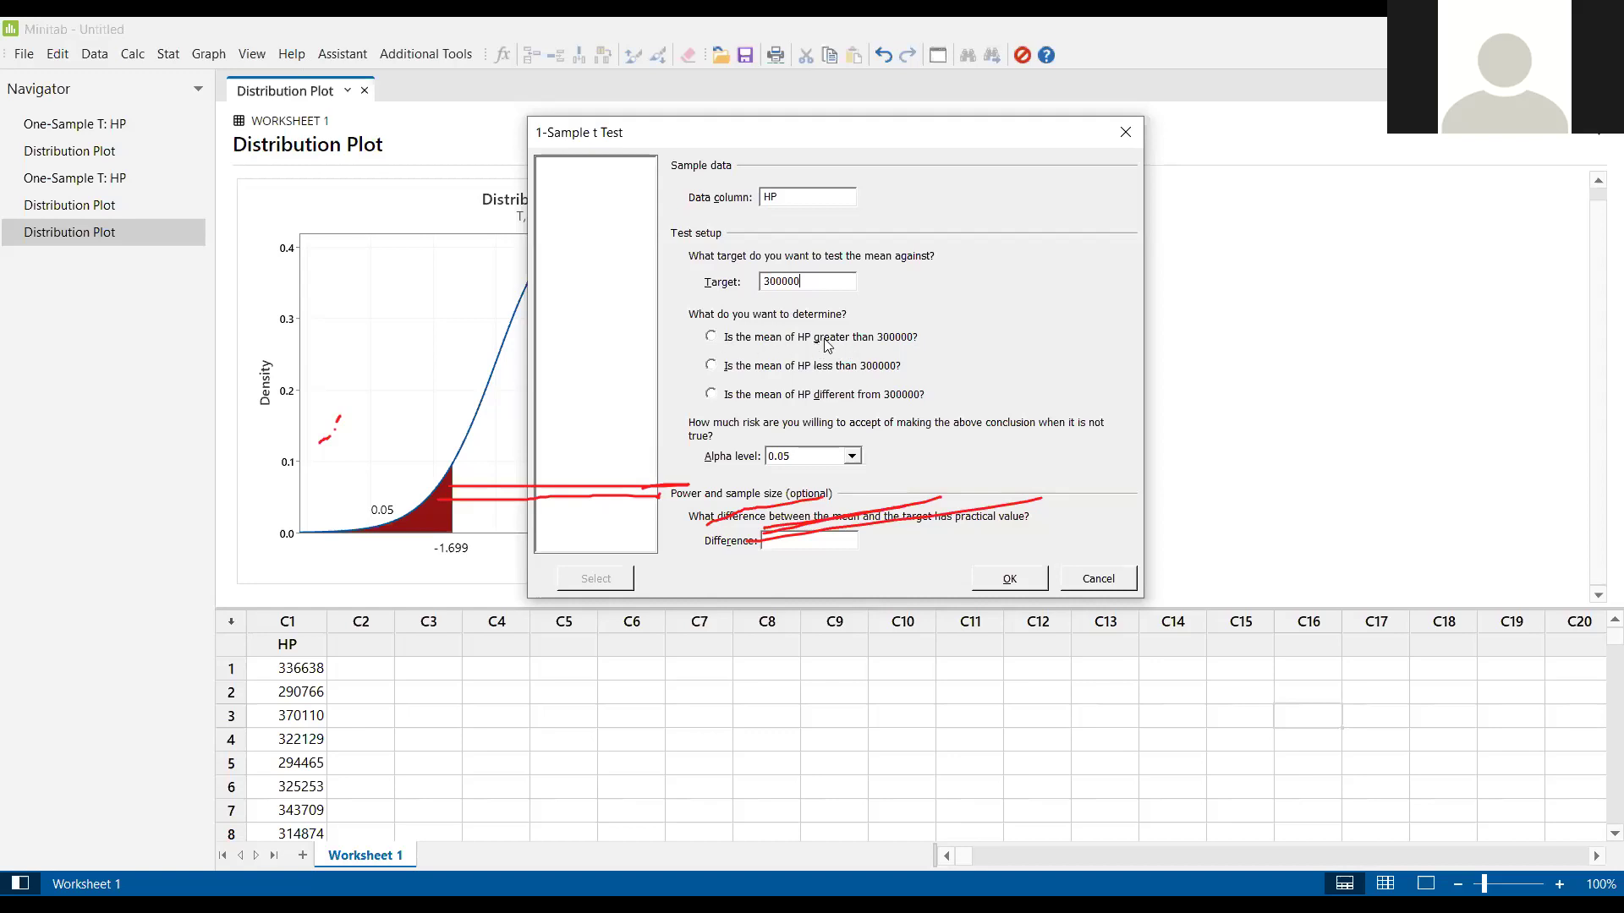
- Test whether the mean of HP is greater than 300000 at an alpha level of 0.05 and generate the report
click(718, 343)
click(716, 364)
click(711, 396)
click(737, 343)
click(852, 457)
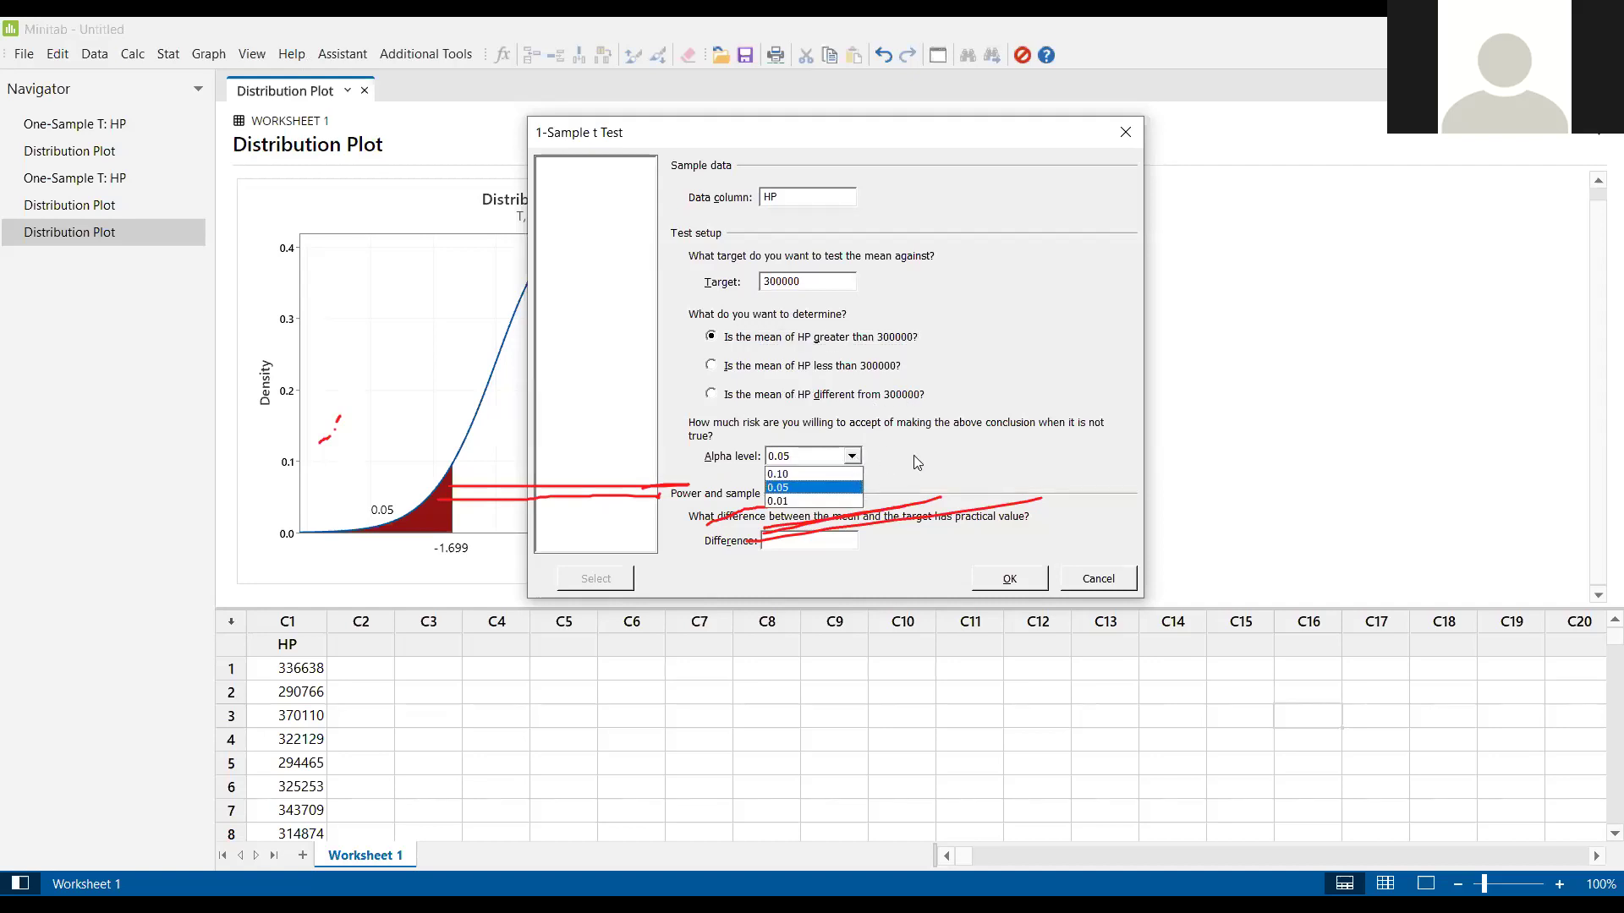
click(914, 455)
click(852, 457)
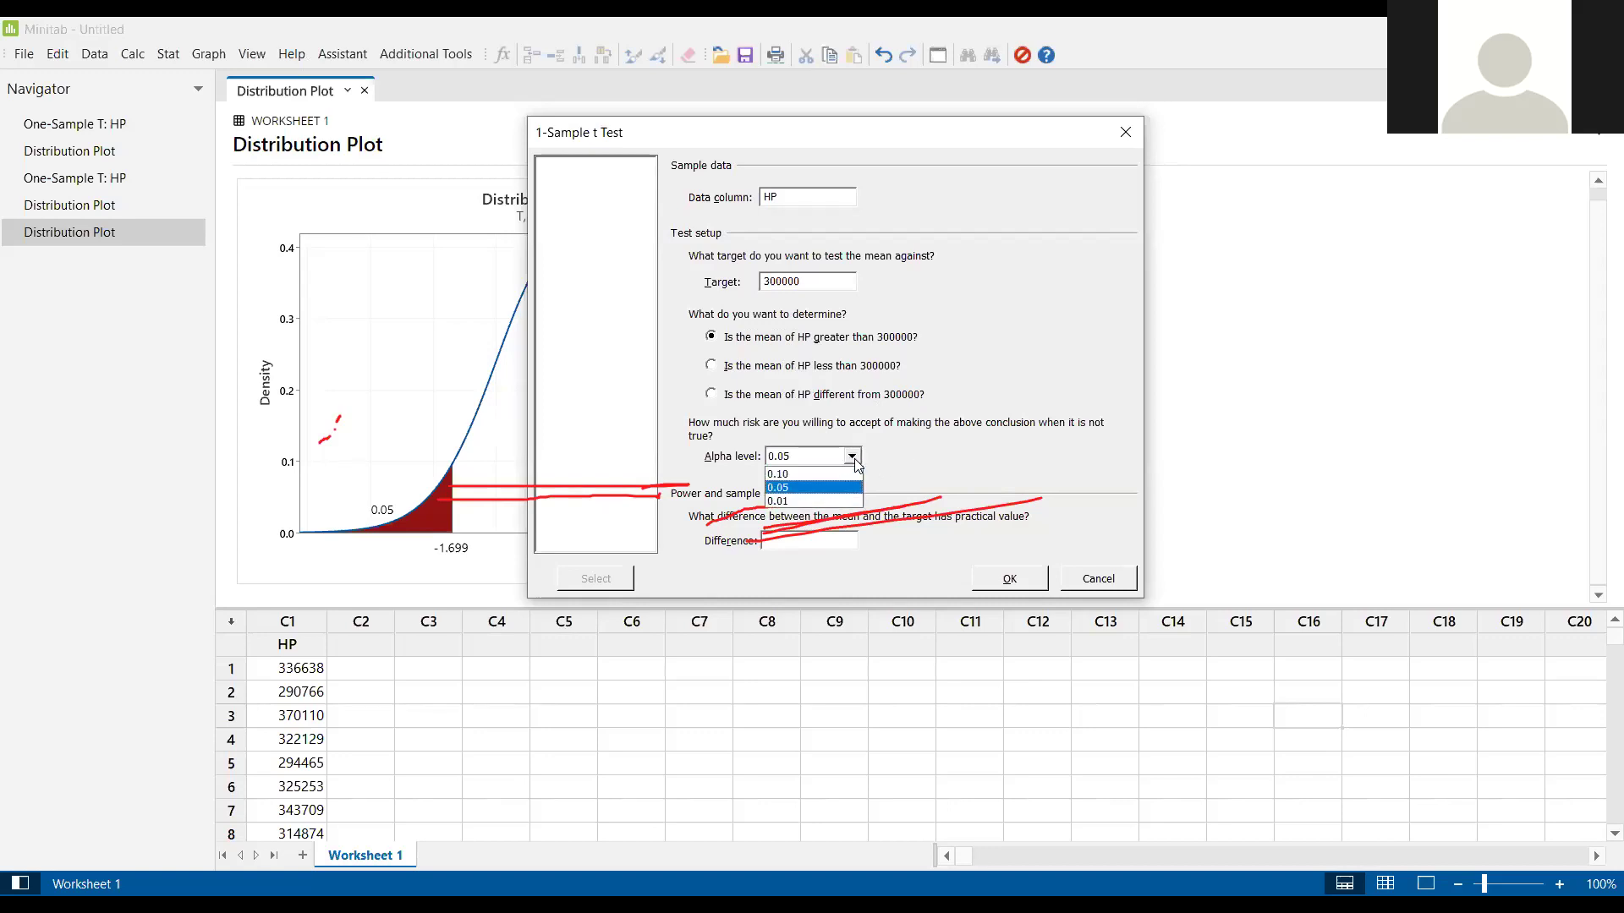
click(930, 442)
click(1007, 579)
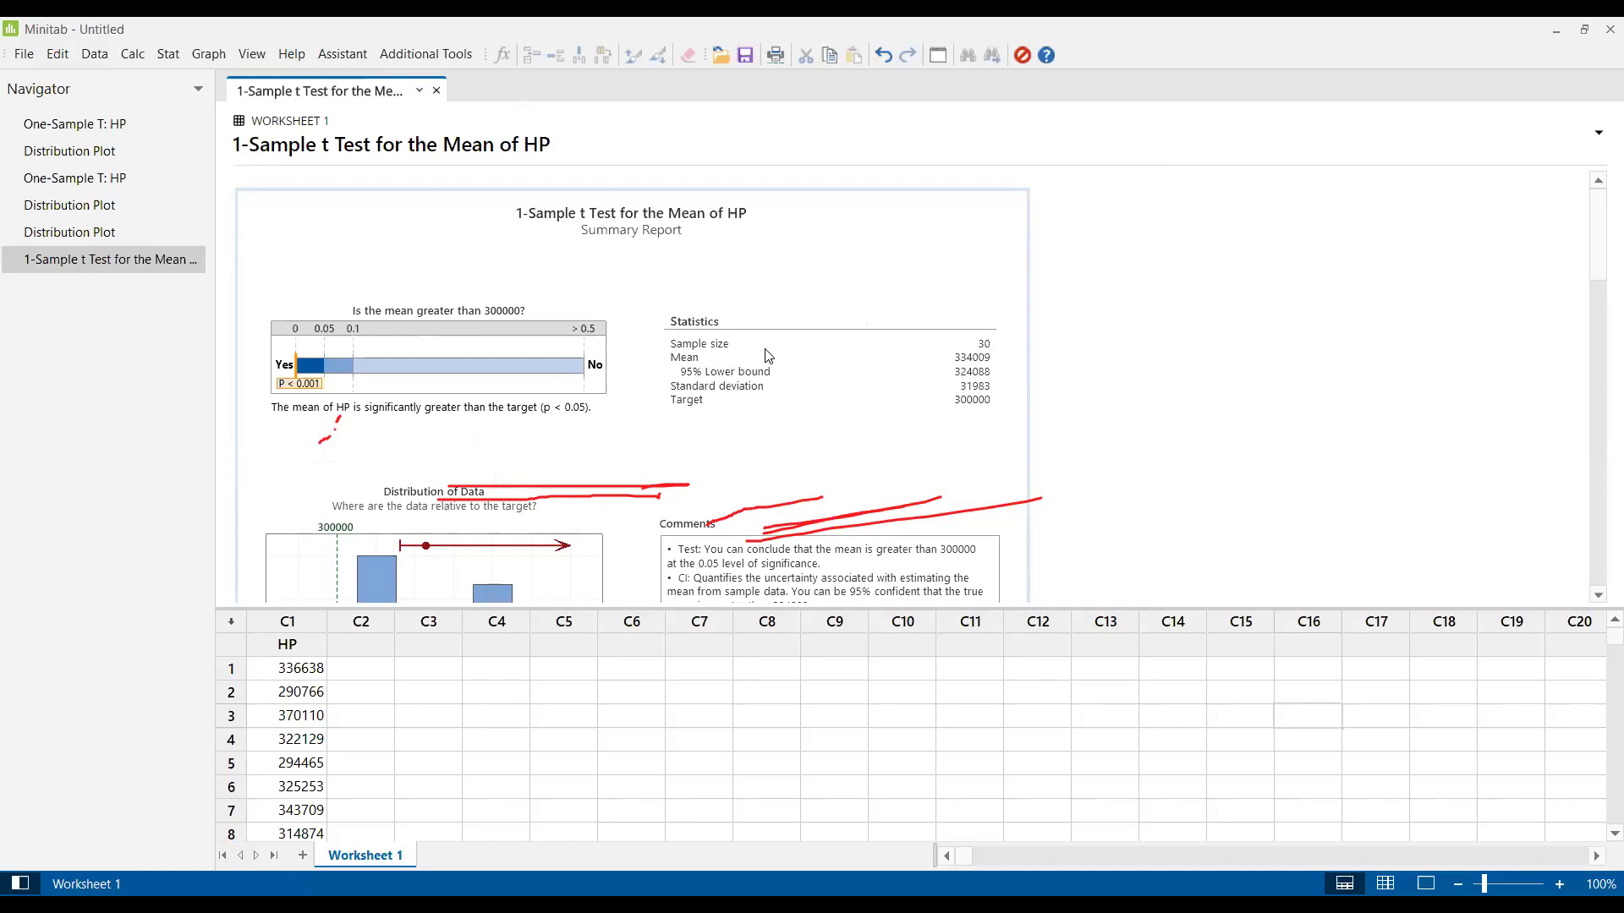
- Examine the Assistant's summary, diagnostic and report card pages for the greater-than-300000 test
scroll(998, 393, down, 2)
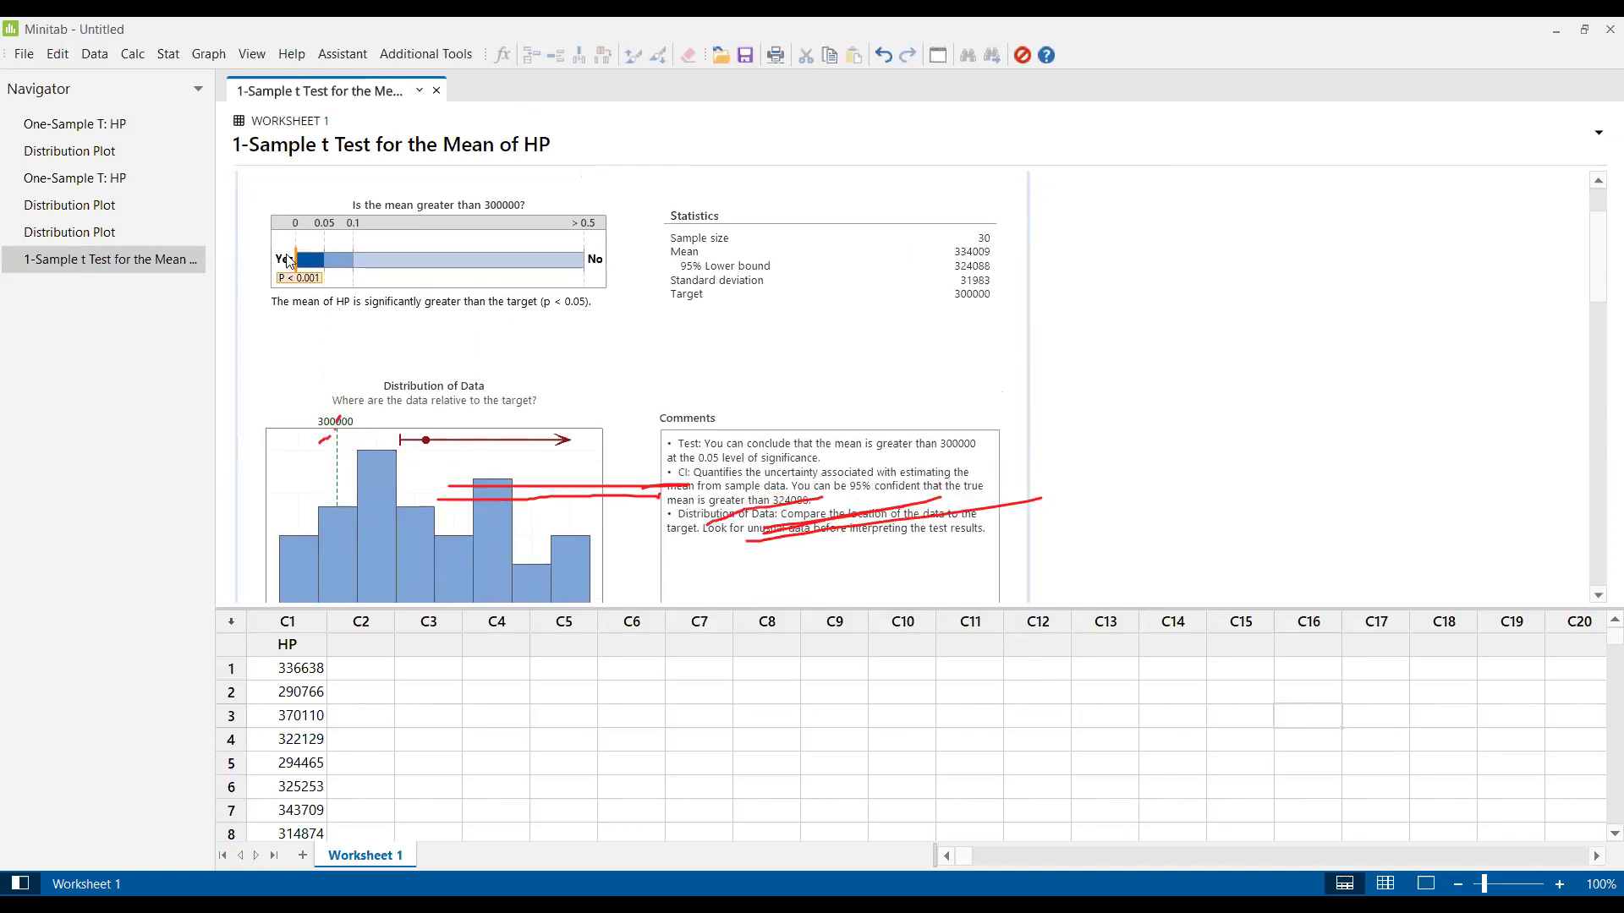
mouse_move(287, 250)
mouse_move(554, 311)
scroll(547, 293, down, 3)
scroll(546, 292, up, 3)
scroll(546, 295, down, 8)
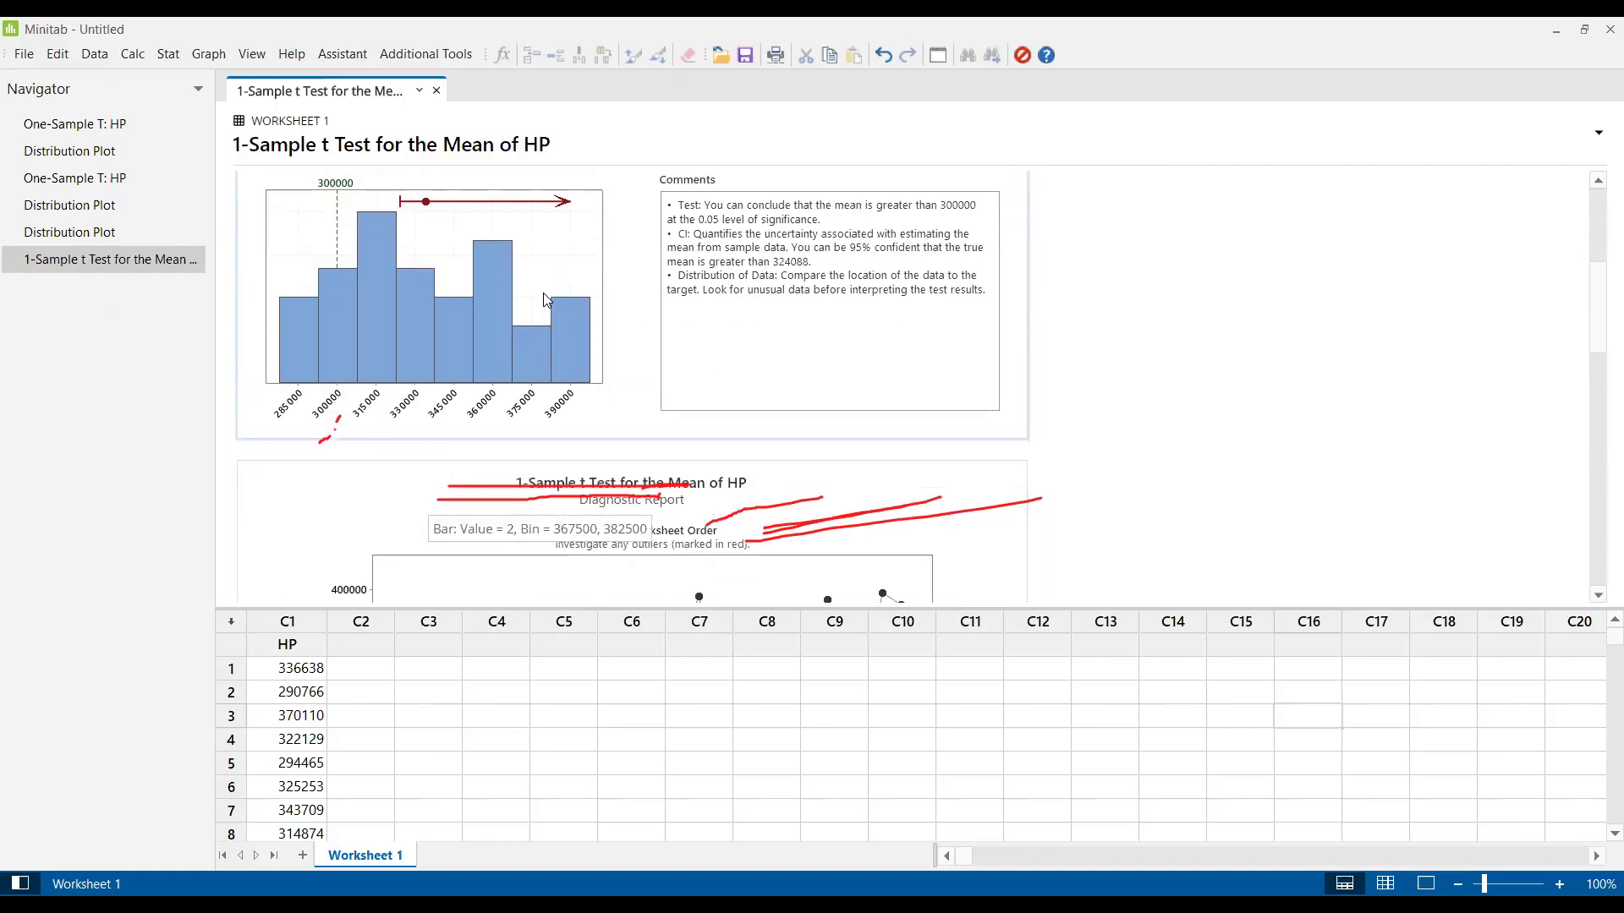
scroll(546, 301, down, 5)
scroll(544, 298, up, 15)
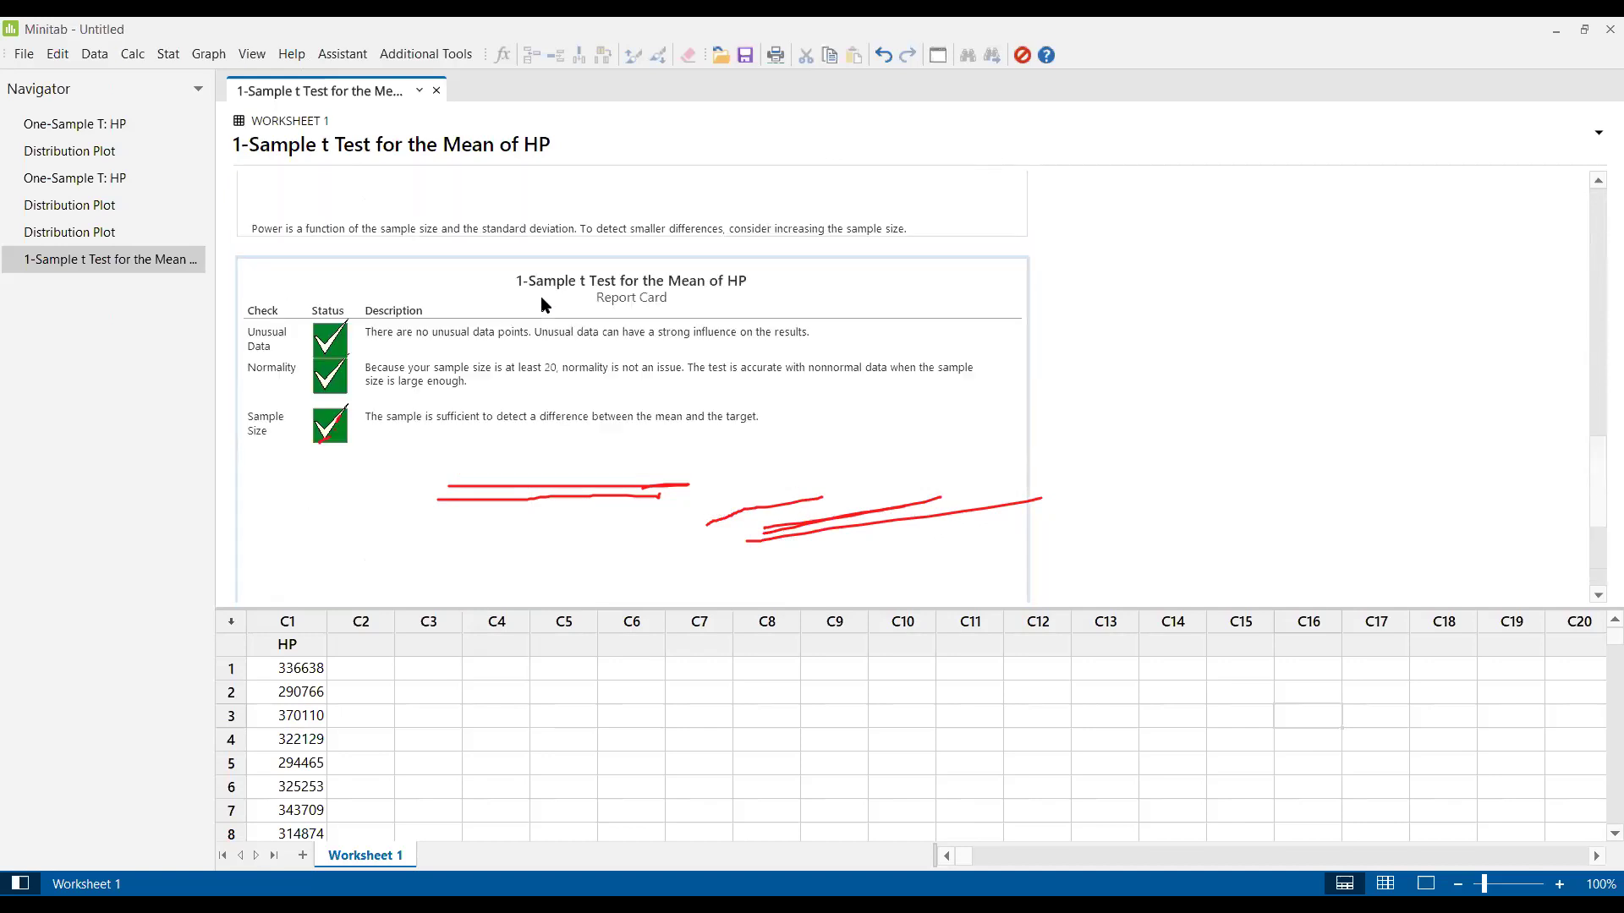
click(541, 298)
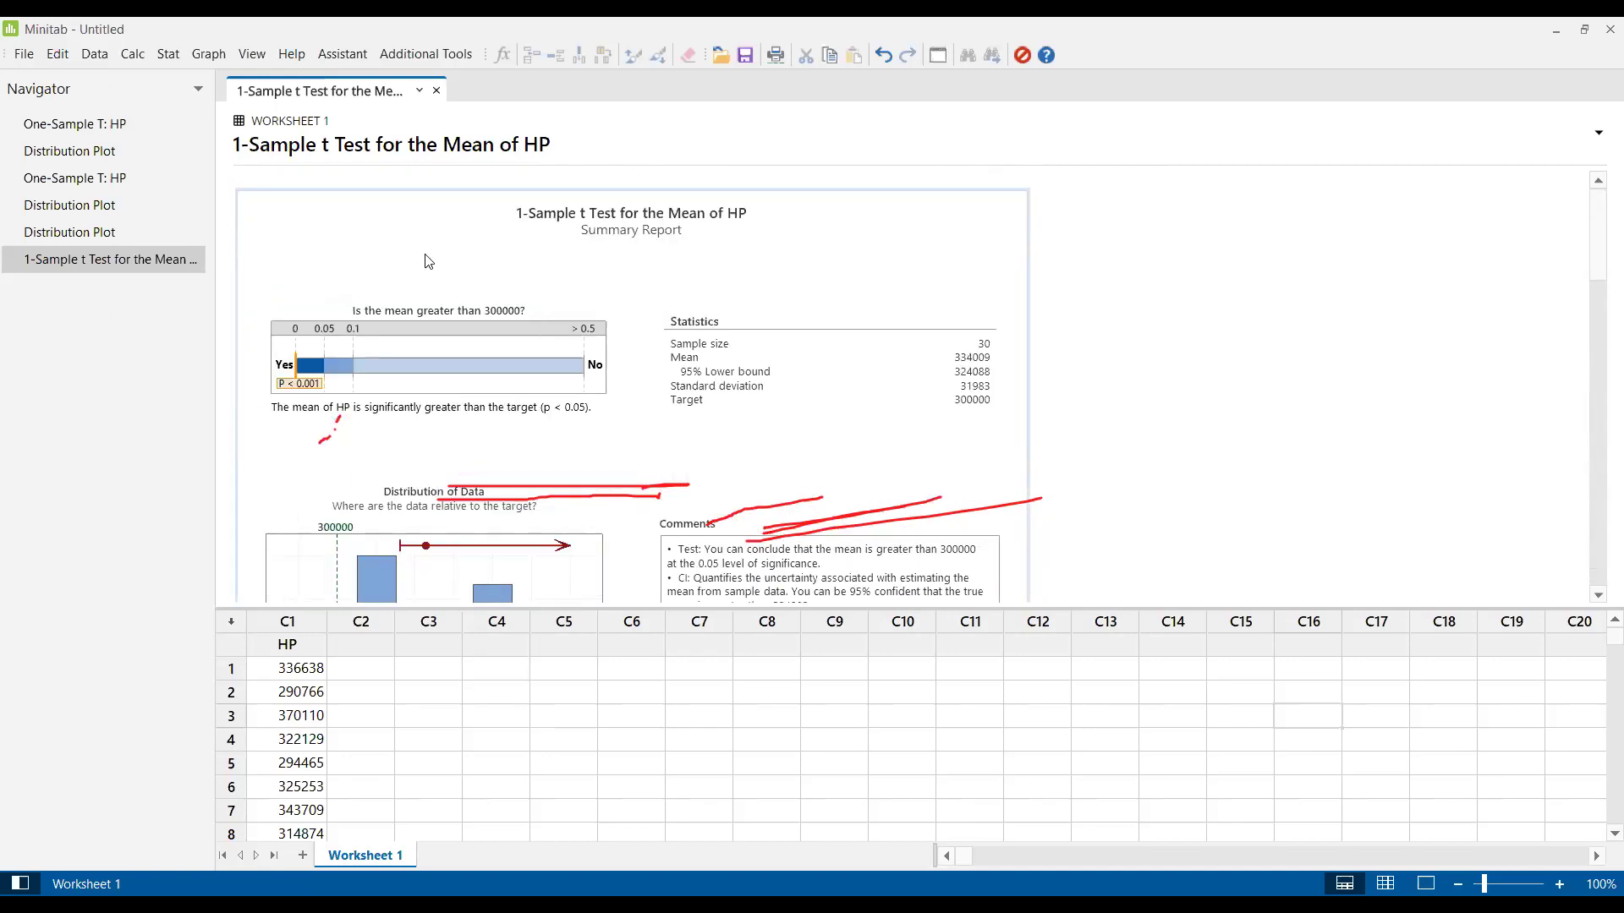
- Run the Assistant's 1-Sample t test again on HP, determining whether the mean is less than 300000
click(325, 56)
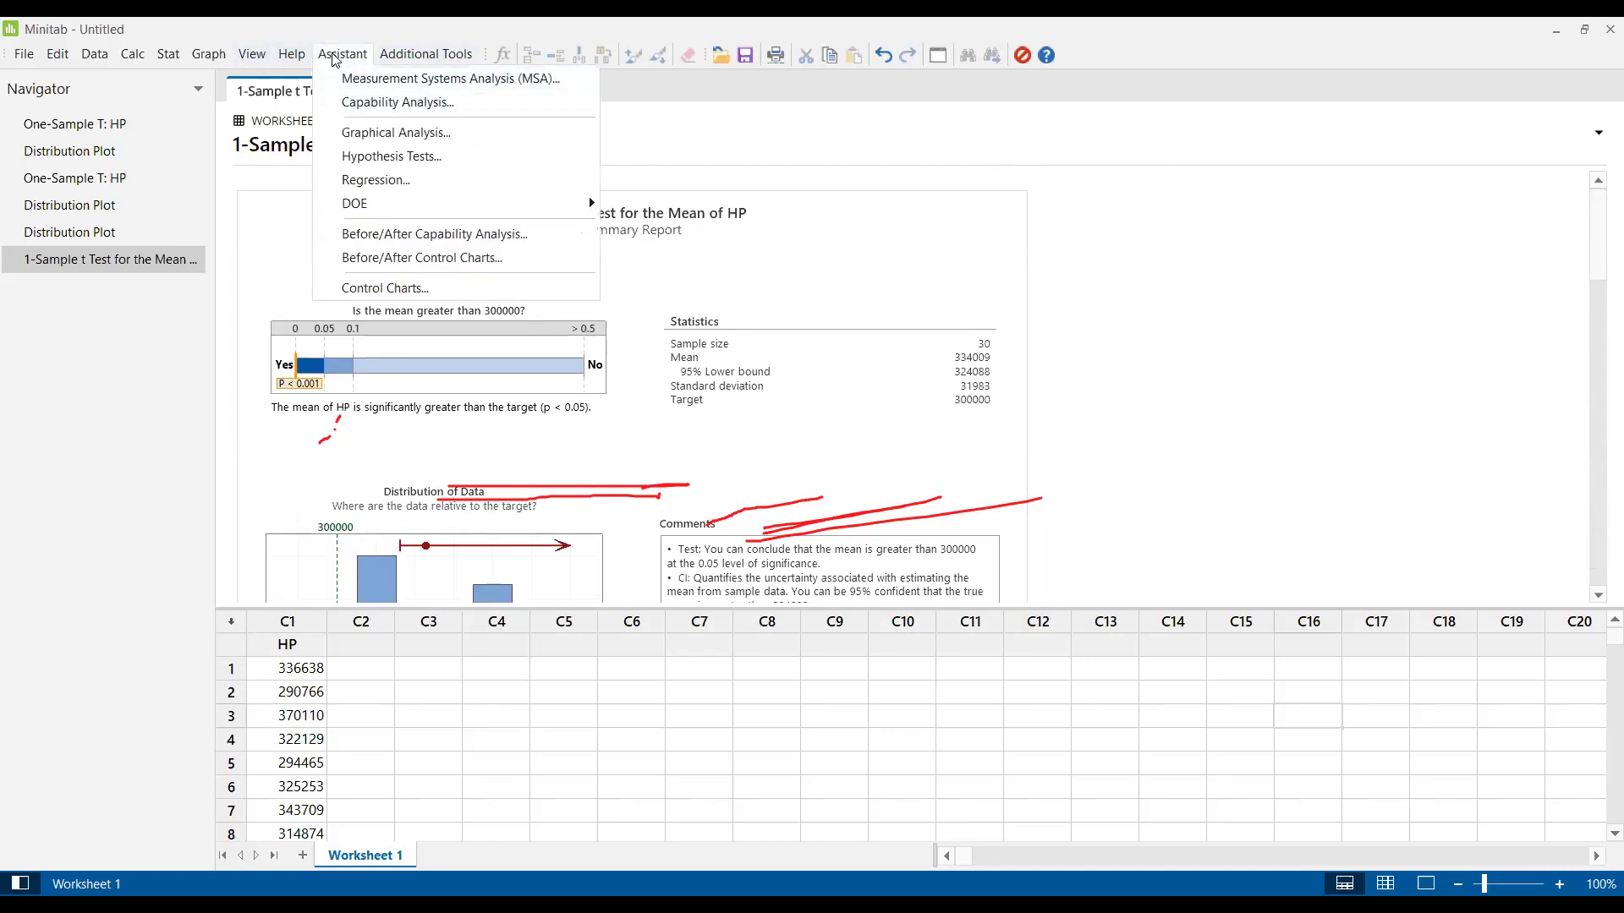
click(385, 156)
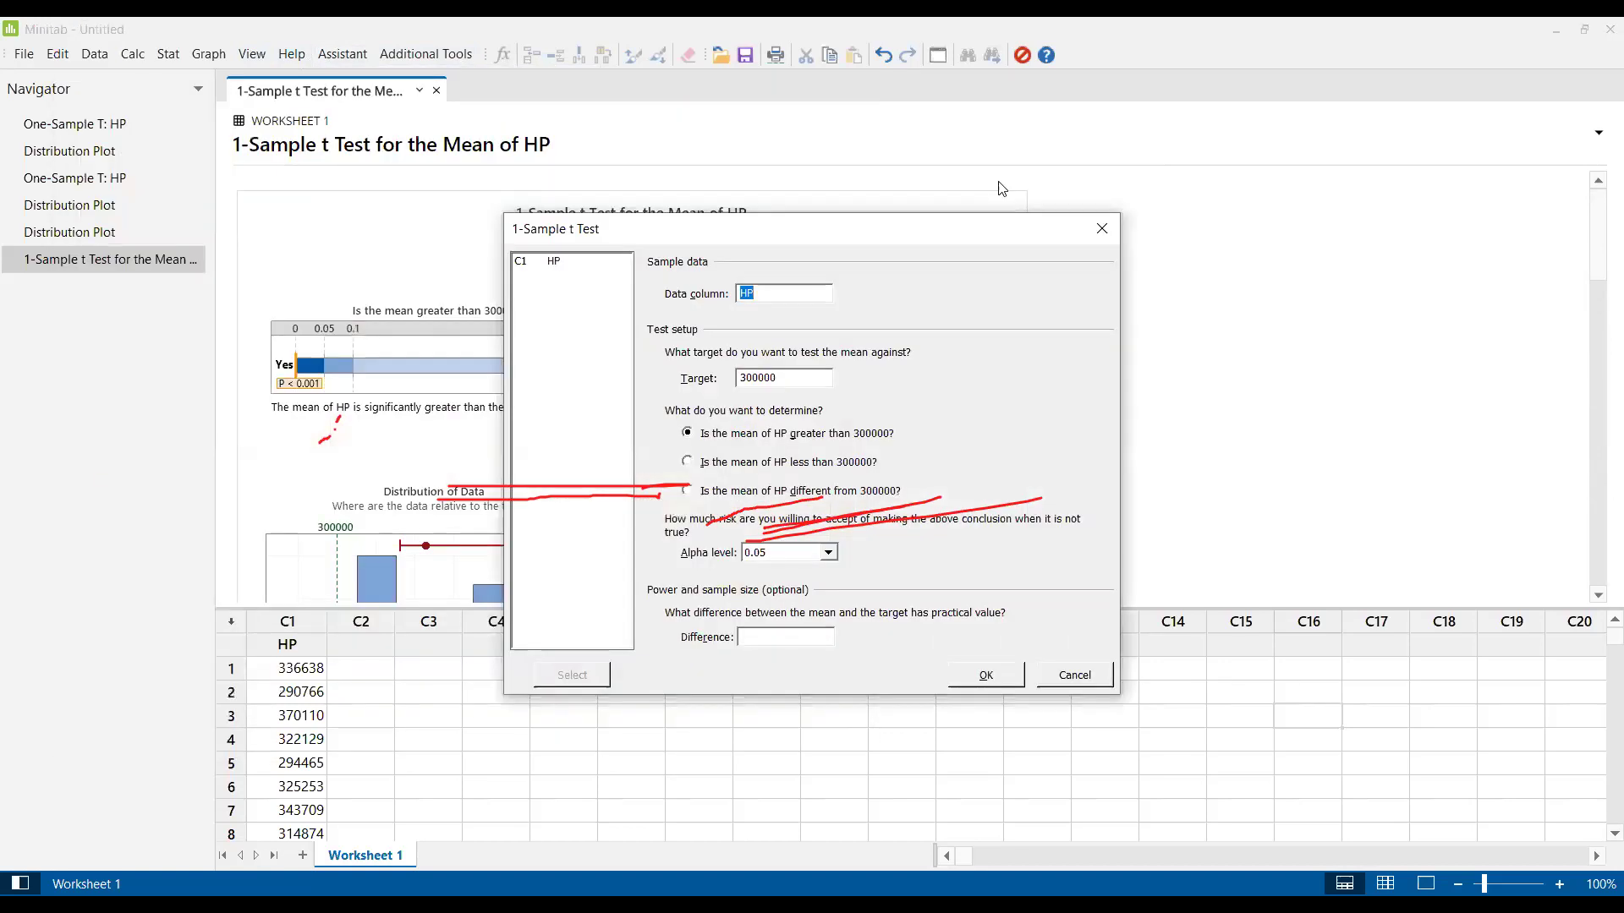
click(1085, 325)
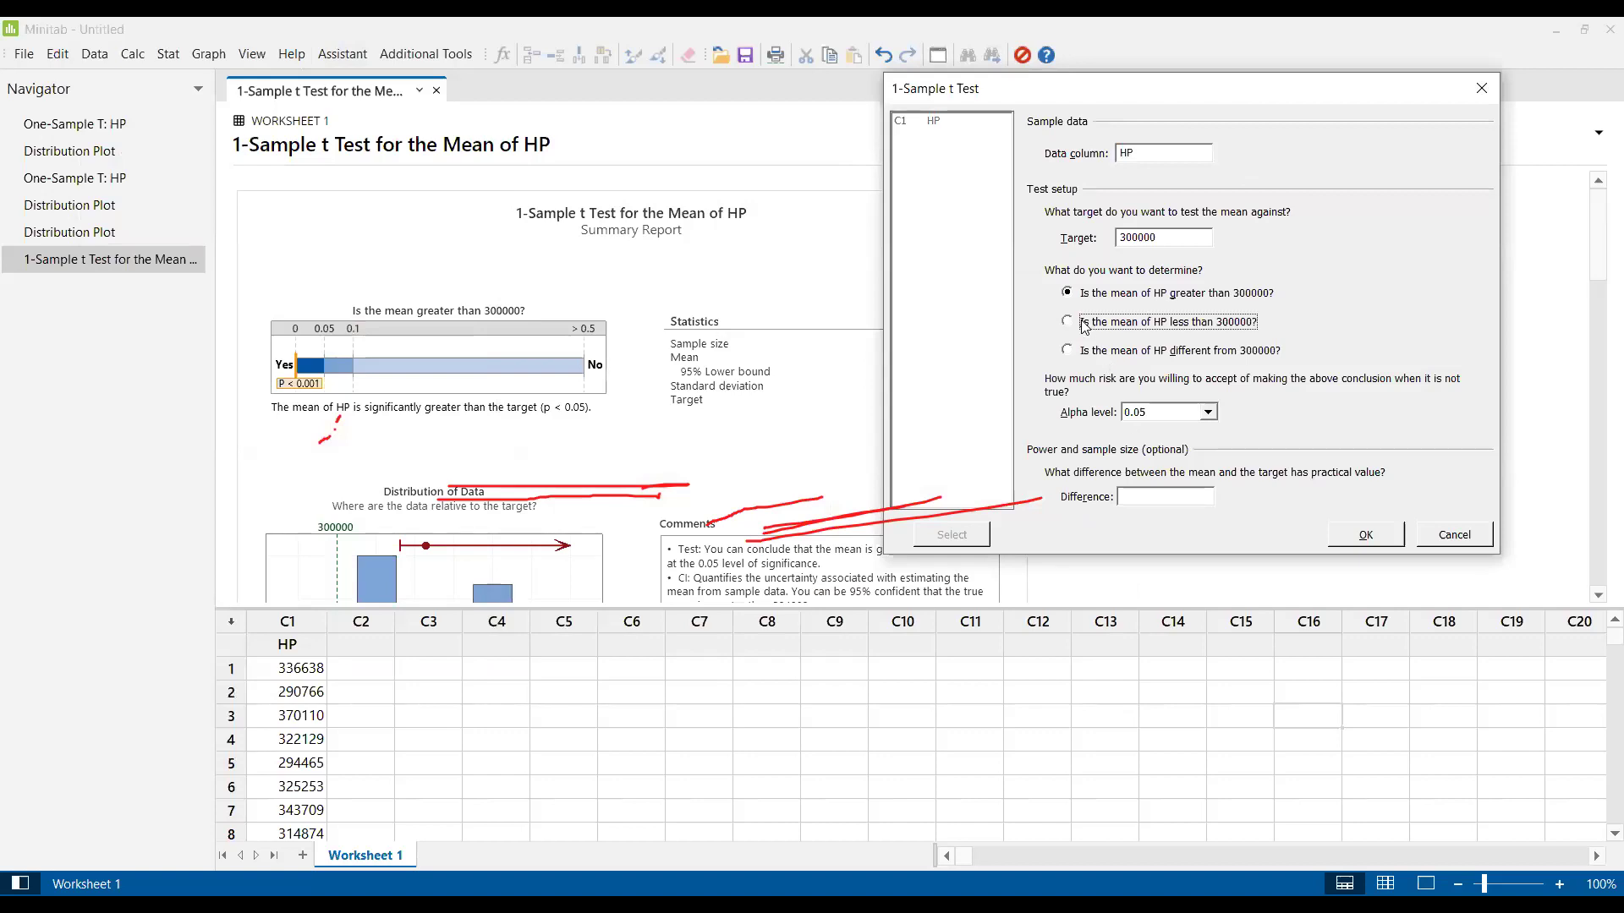
click(1367, 536)
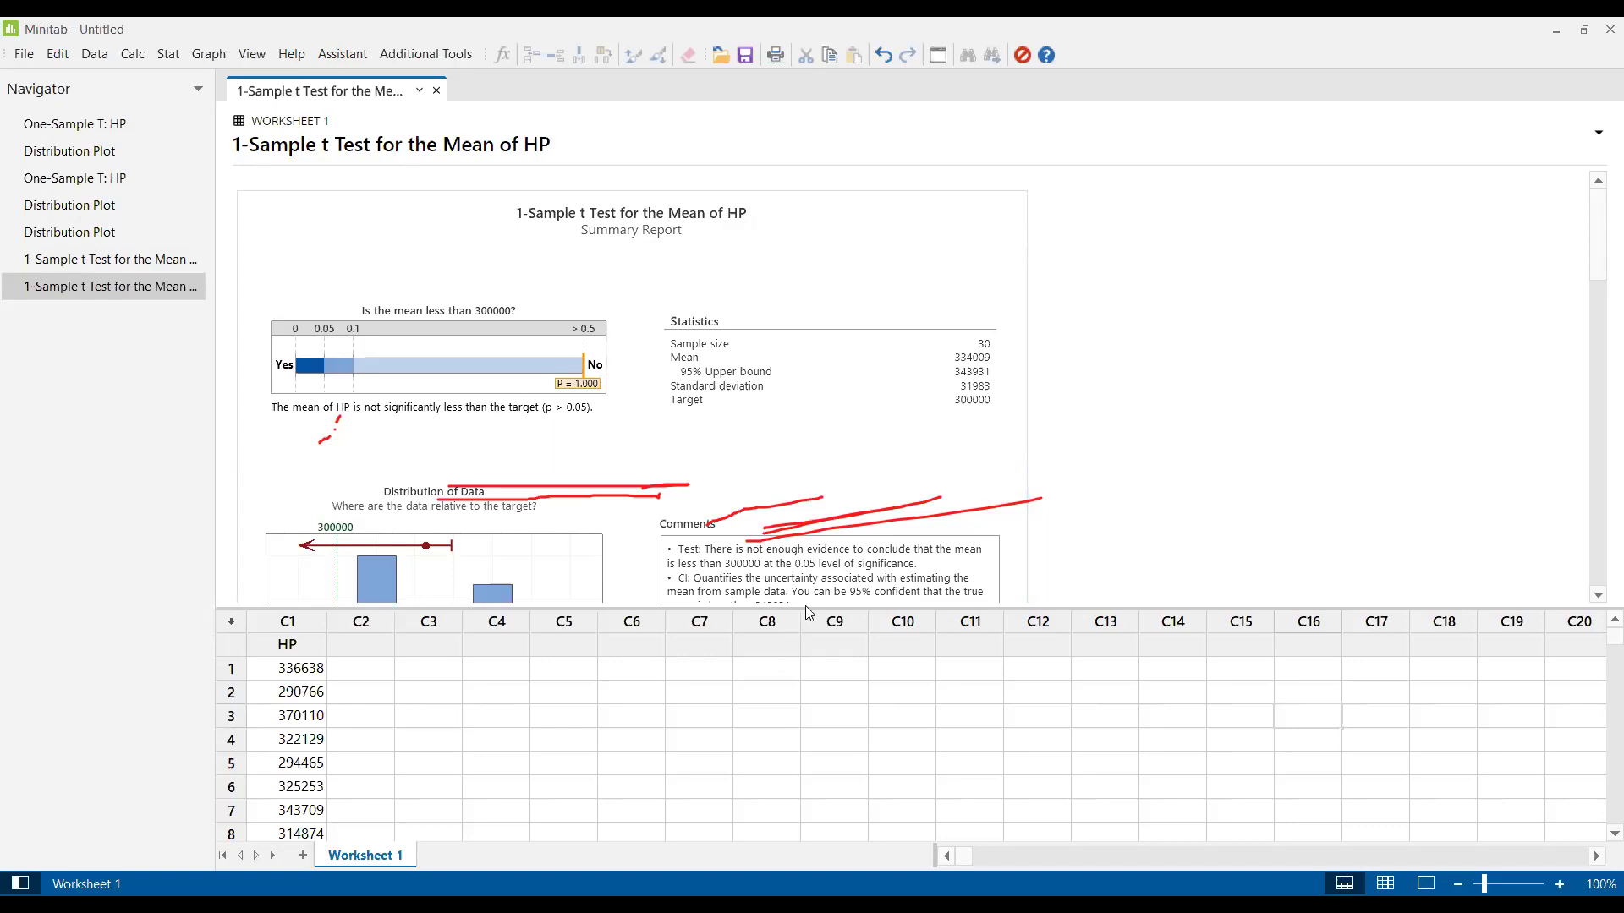
- Enlarge the worksheet area and clear the red annotation lines from the screen
drag(806, 609, 806, 504)
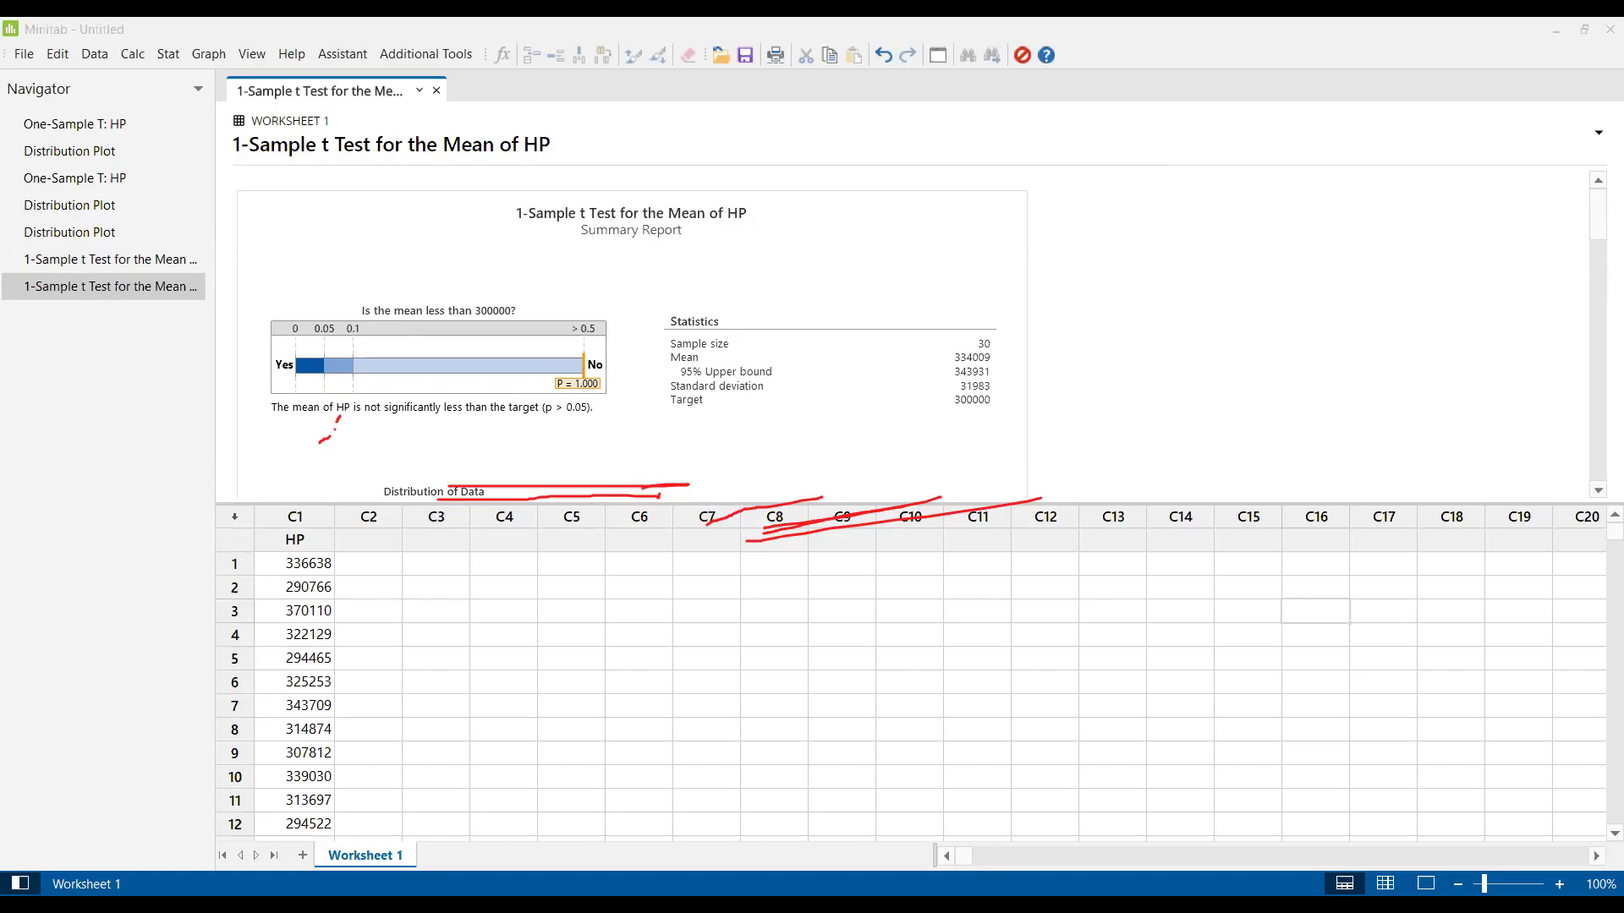
key(Escape)
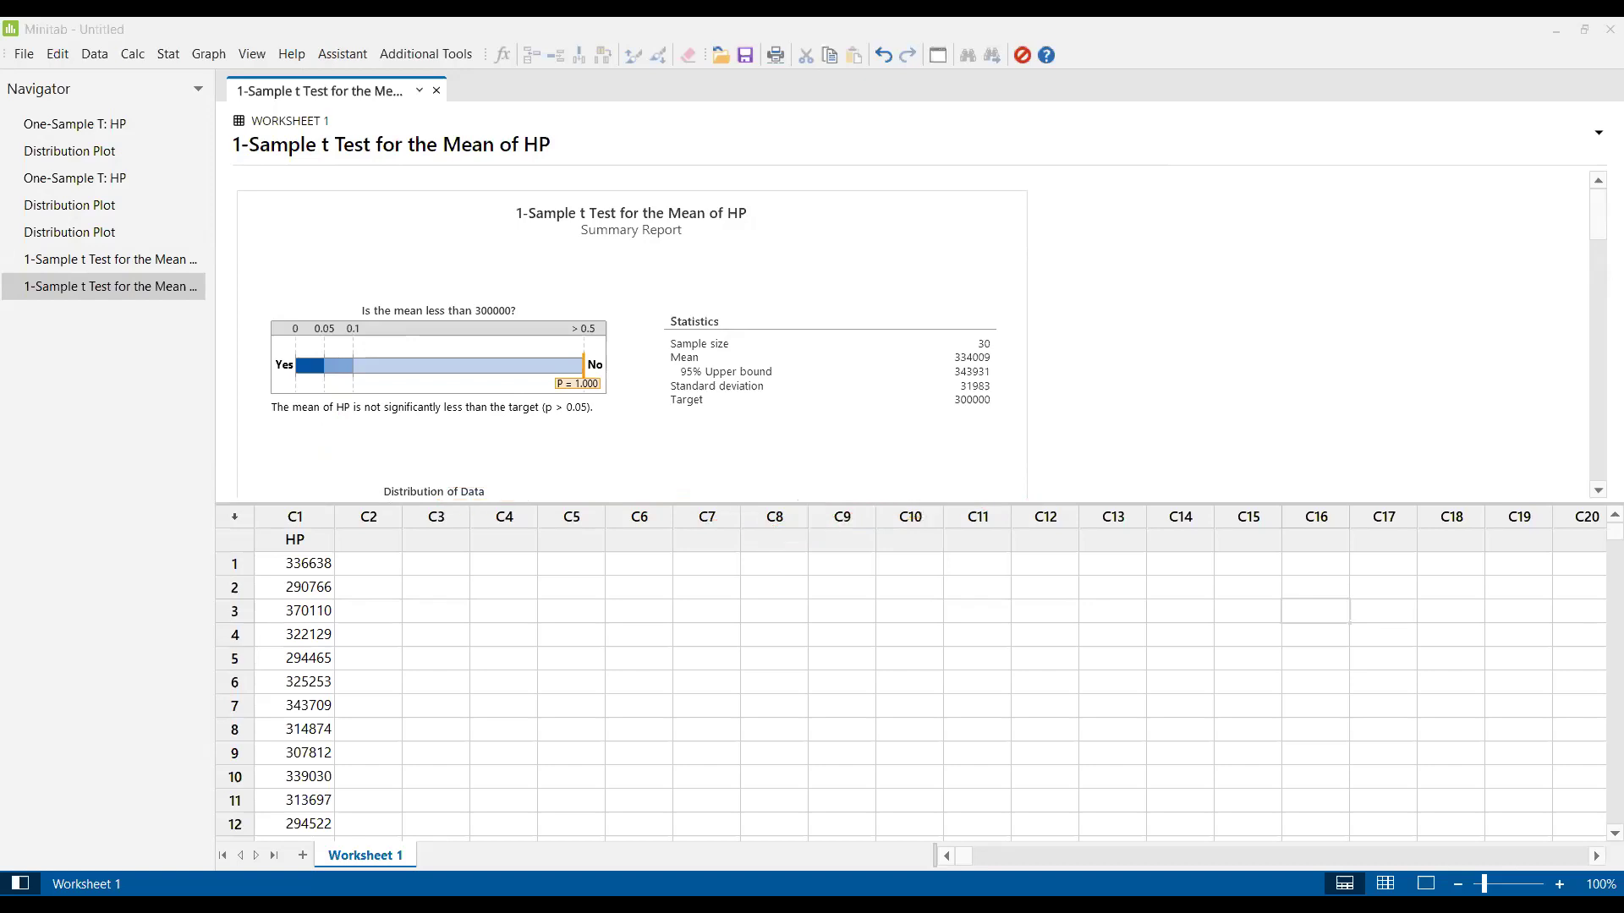
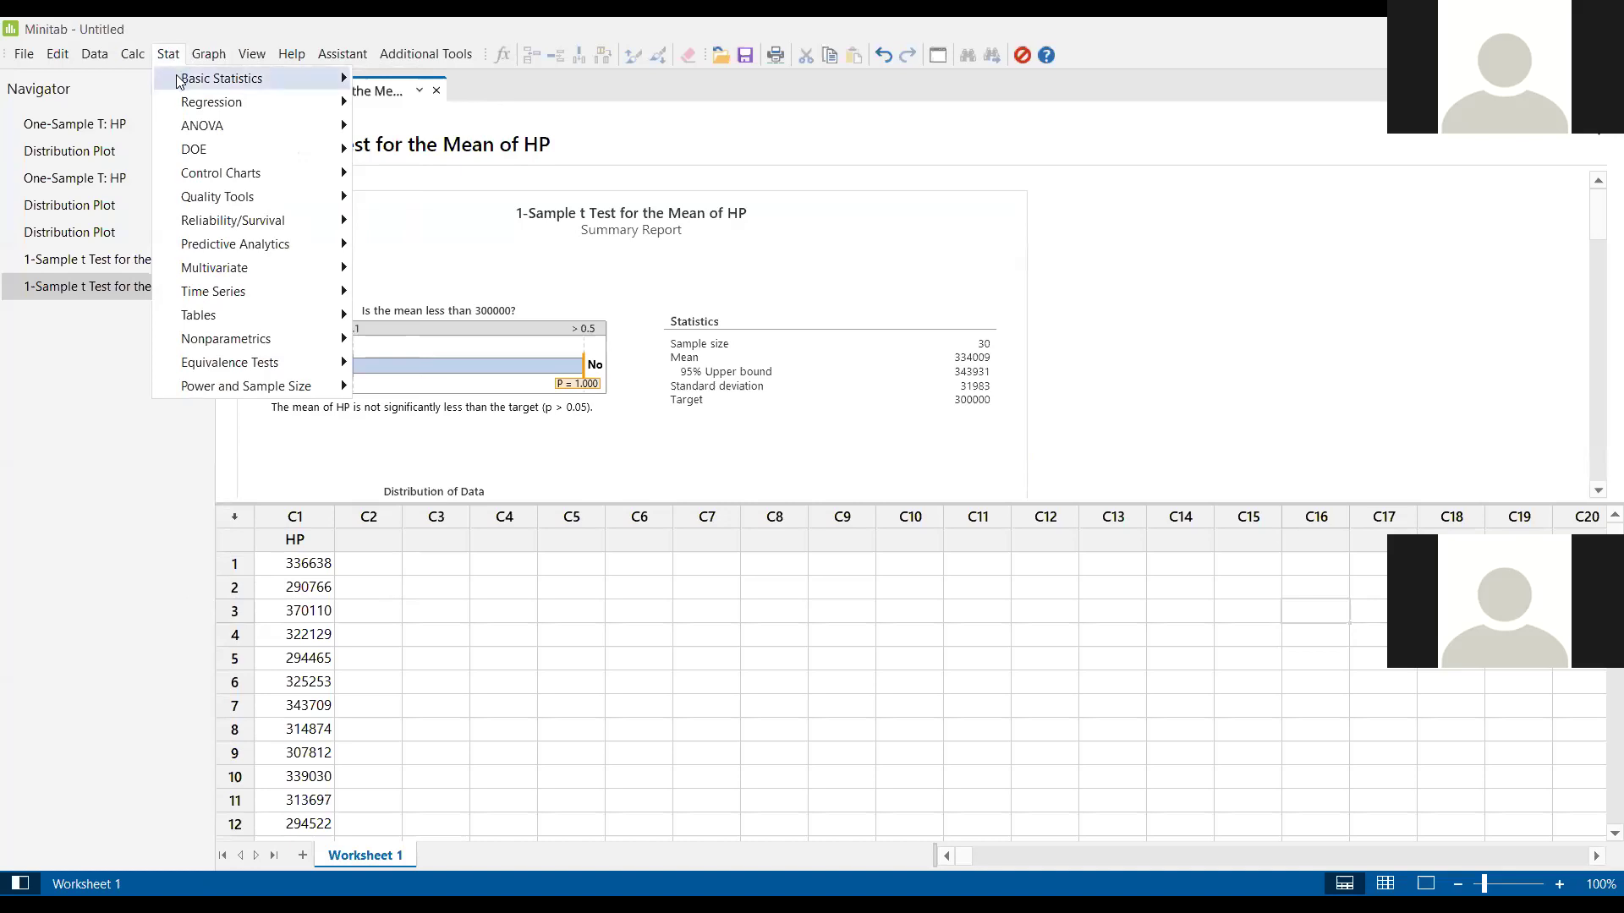
- Set up a One-Sample Z test on summarized data, enabling the hypothesis test with a hypothesized mean of 216
mouse_move(182, 83)
click(499, 156)
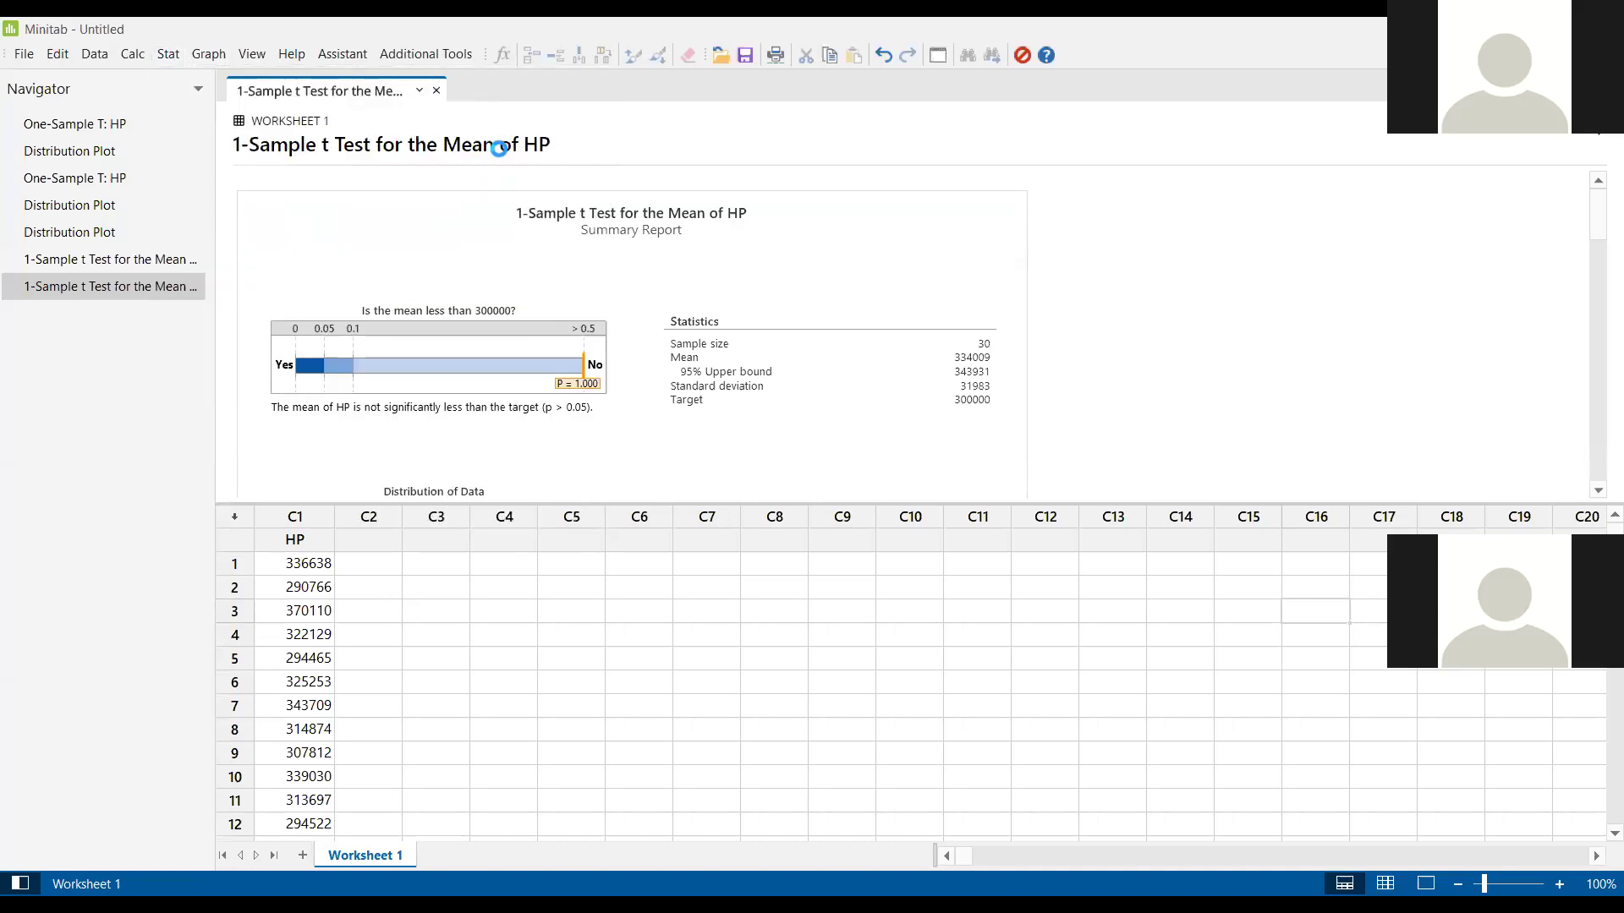
drag(901, 299, 1046, 222)
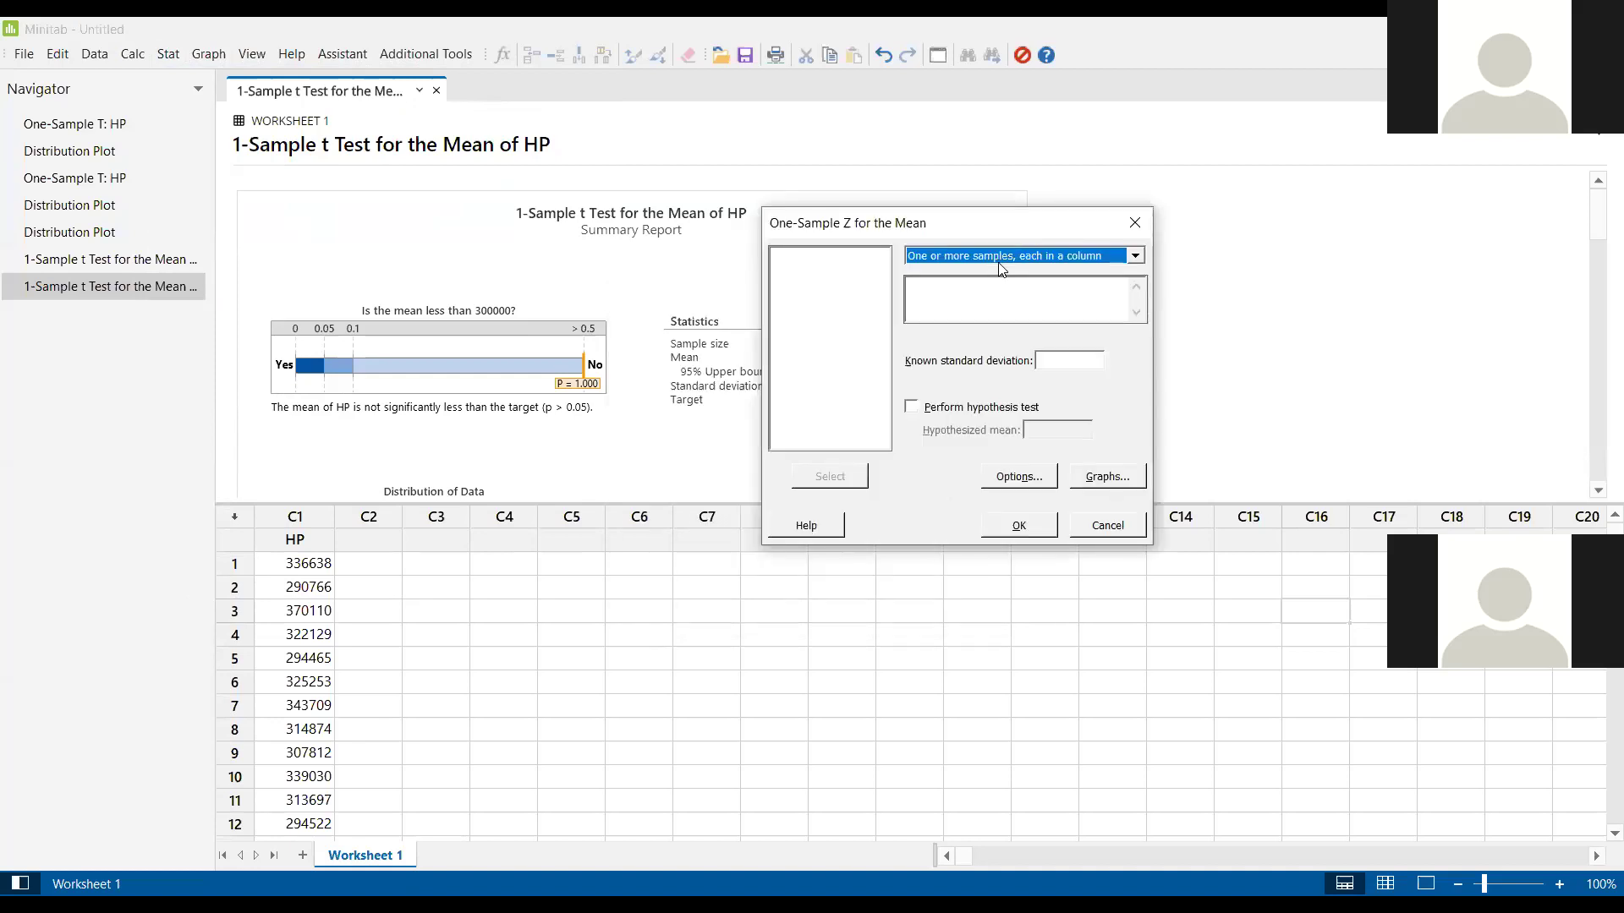
click(981, 255)
click(979, 288)
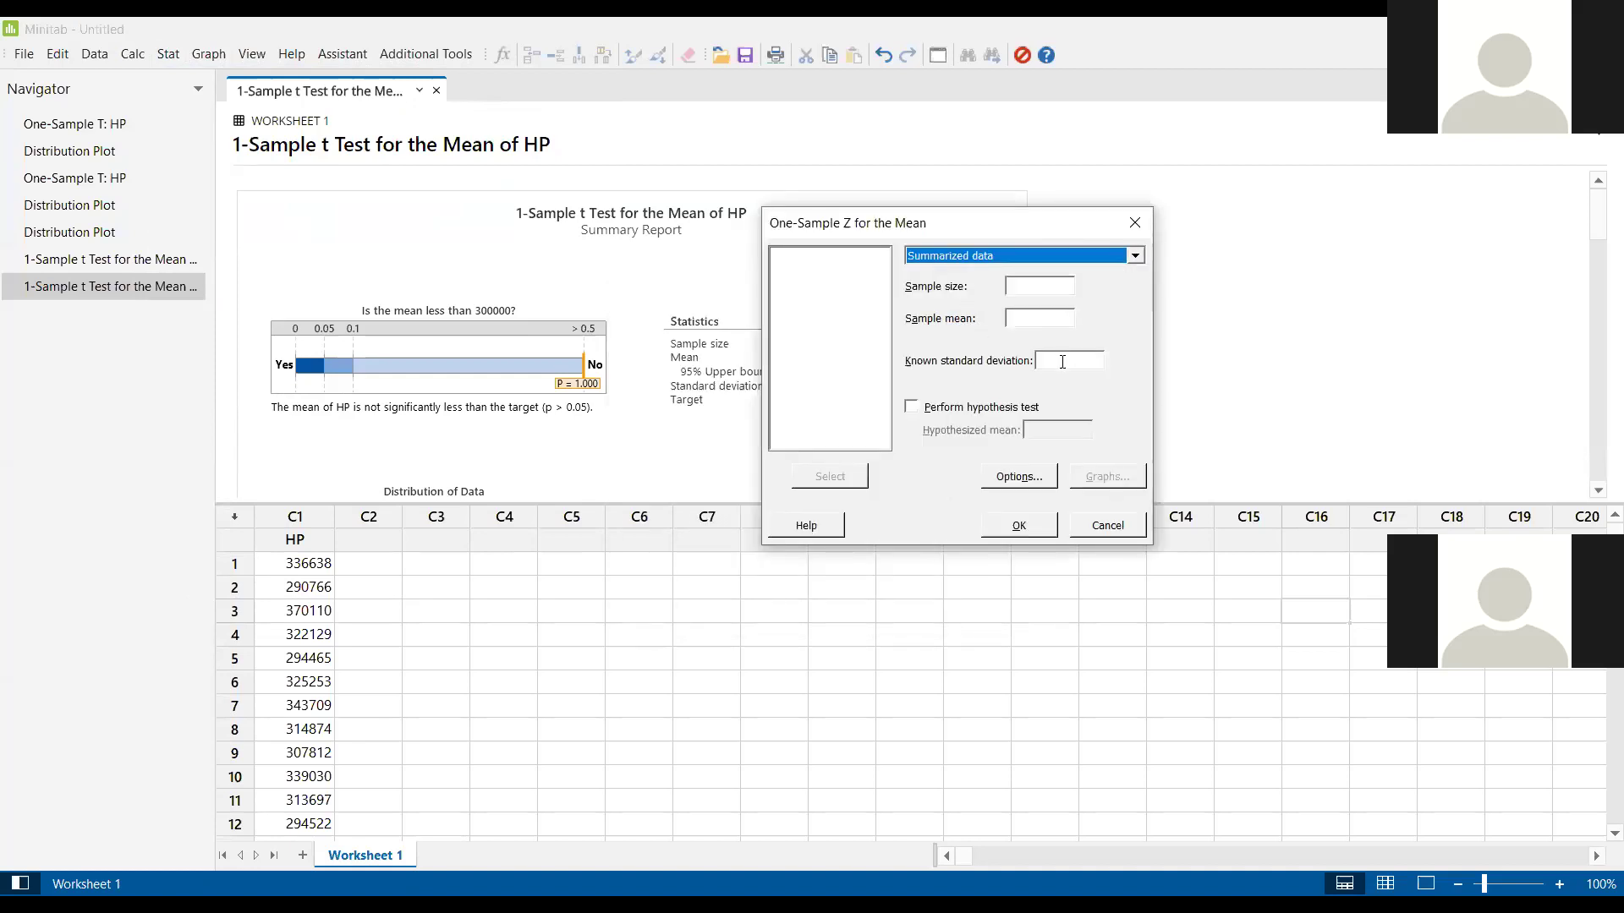
click(1061, 358)
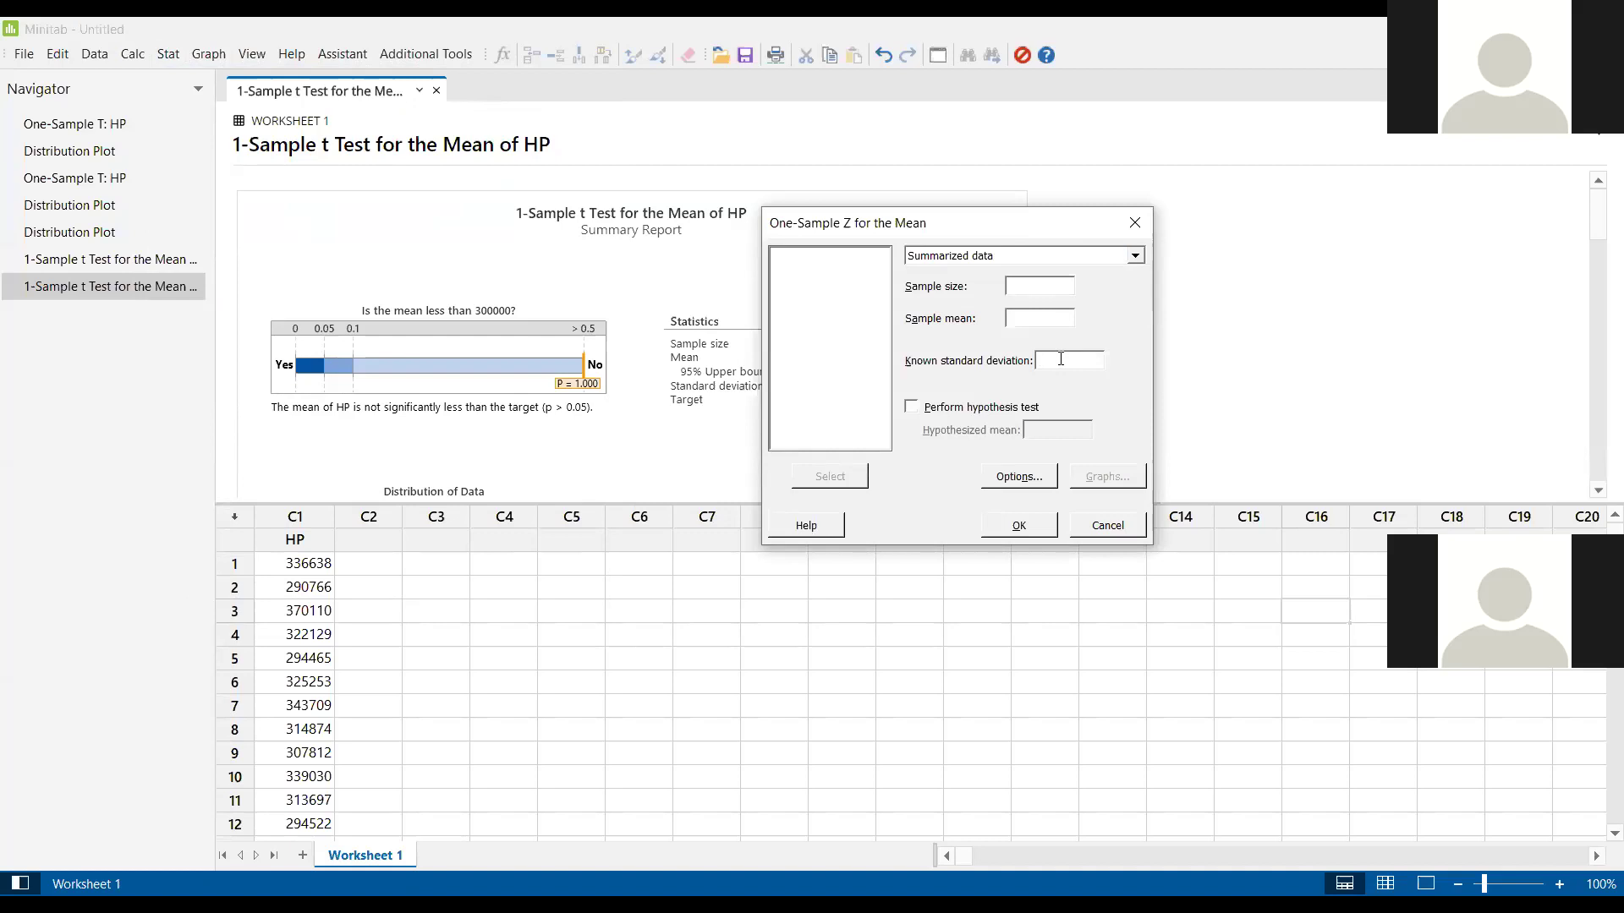
click(911, 407)
click(1074, 427)
text(216)
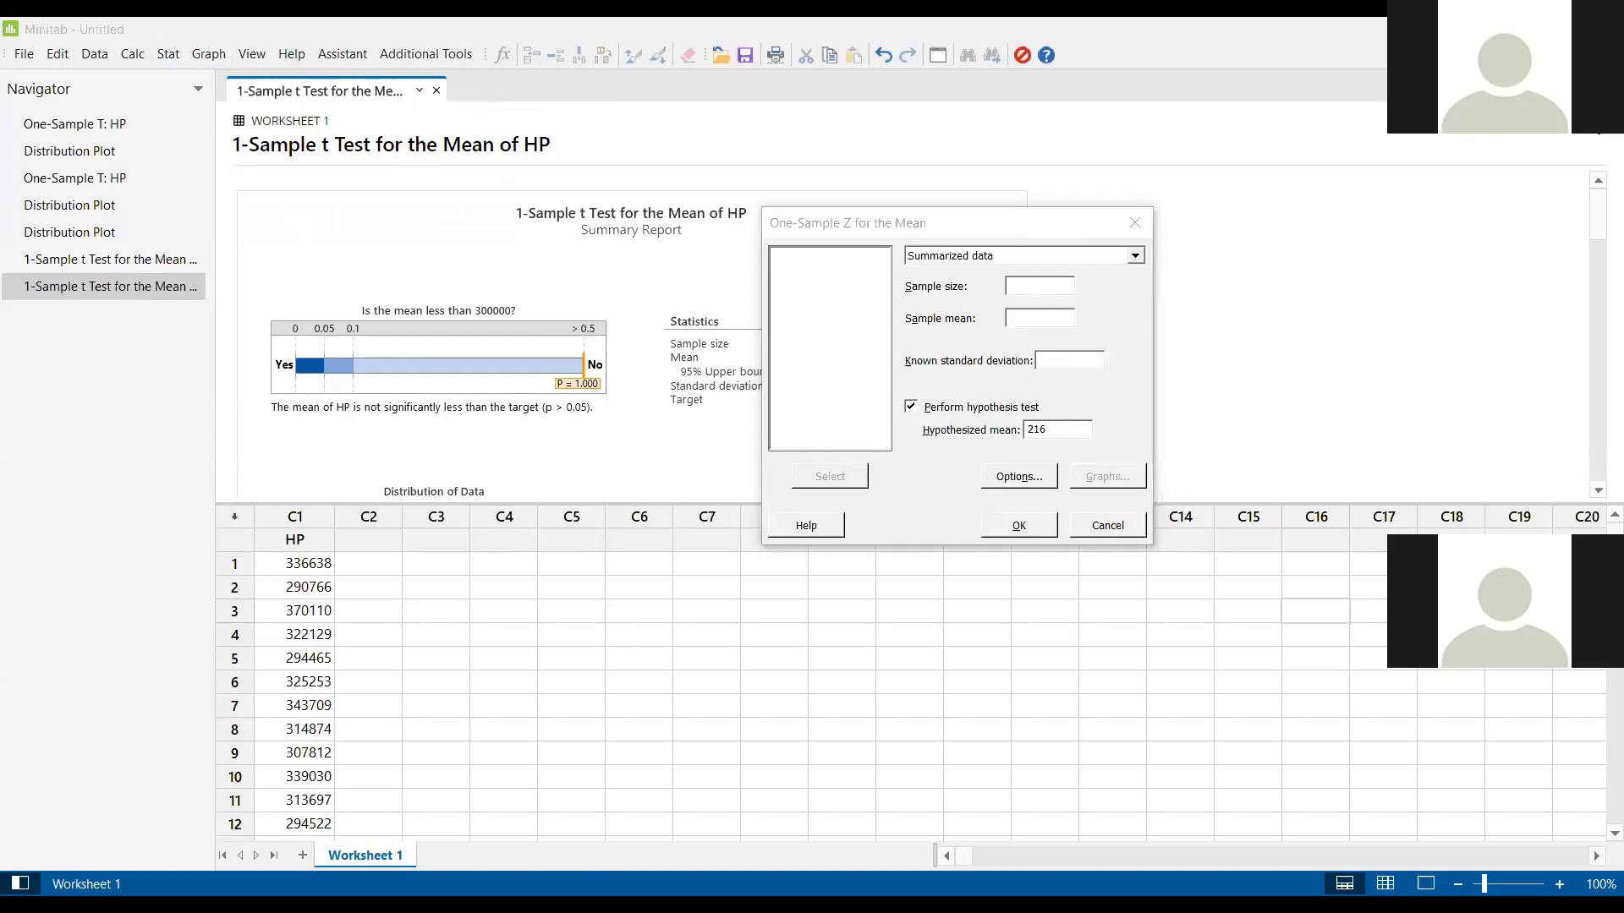
- Set the Z test's sample mean to 216.007, known standard deviation to .023 and sample size to 50
click(1059, 312)
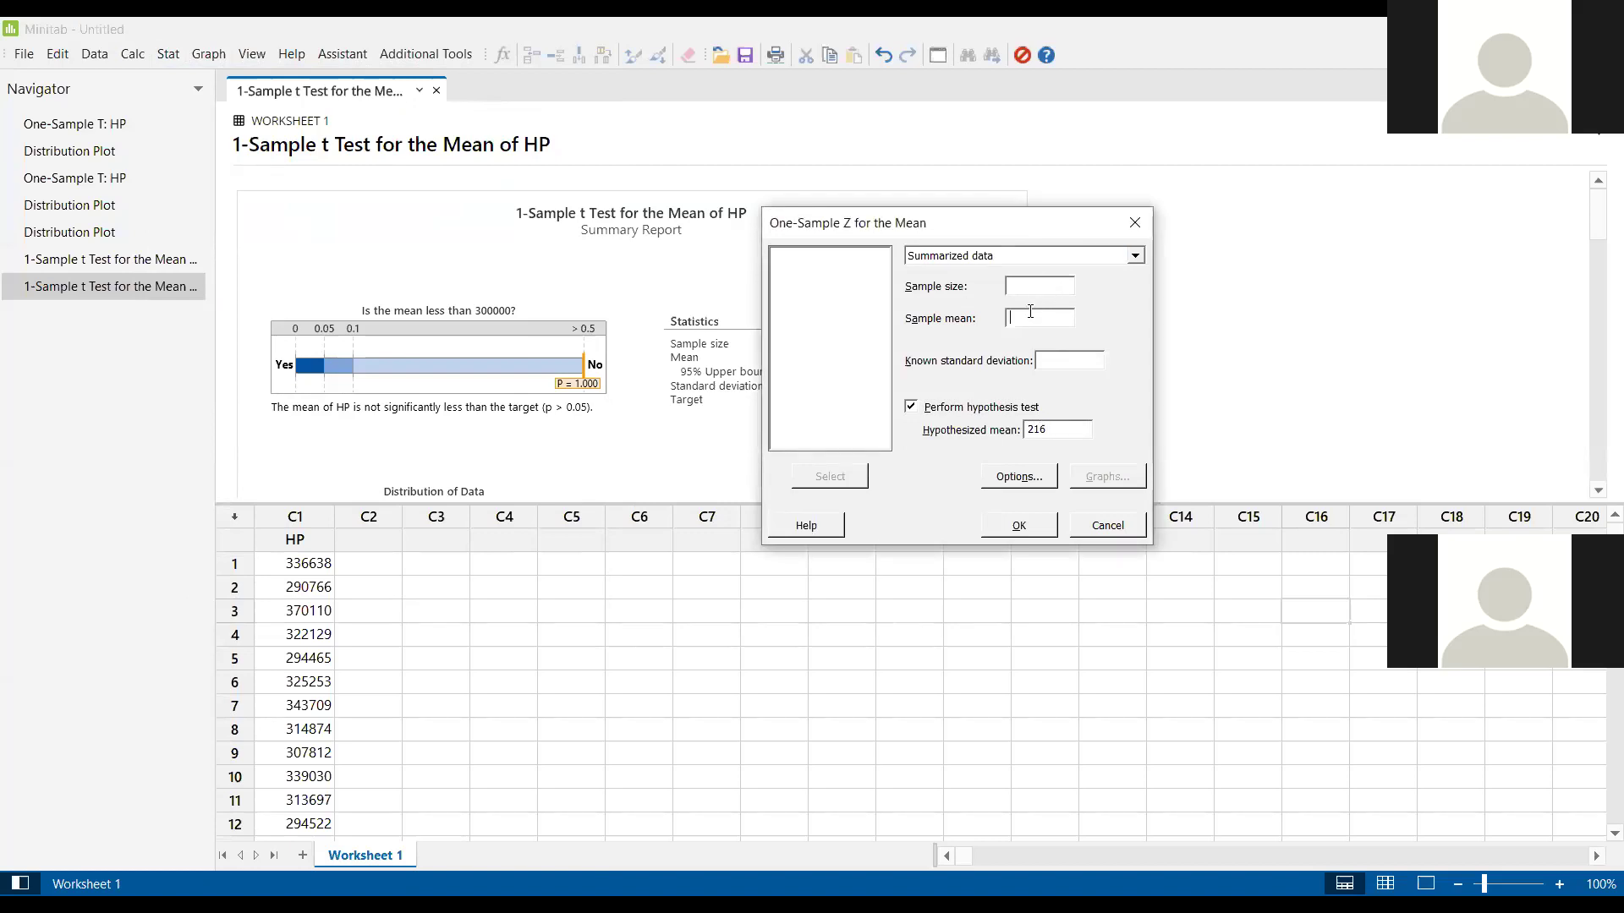
text(216.007)
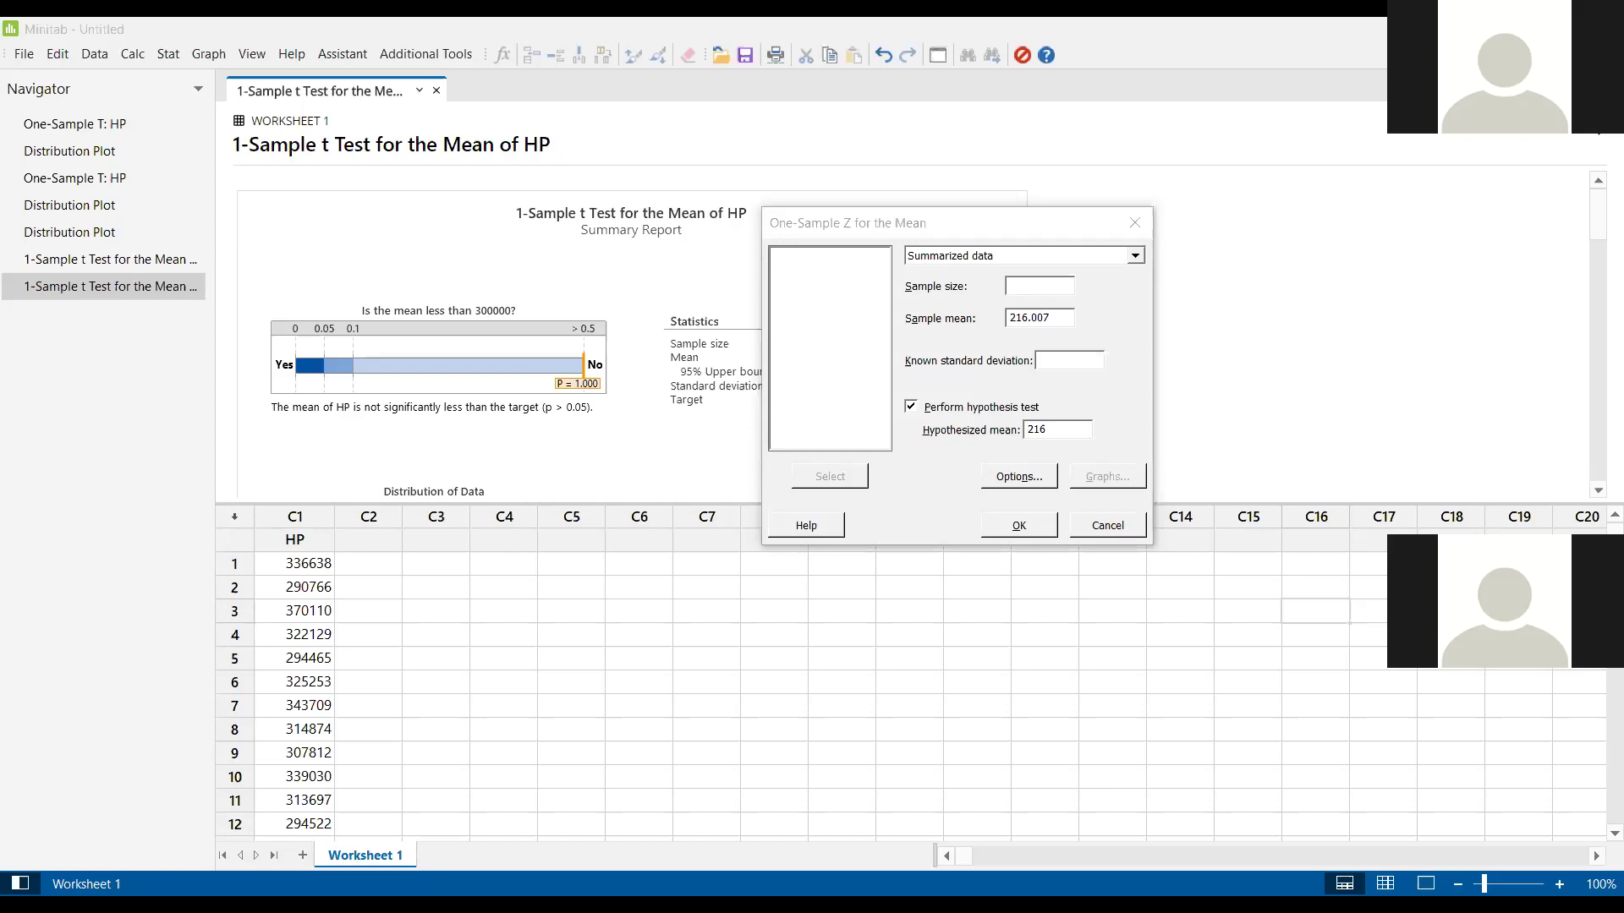
click(1089, 361)
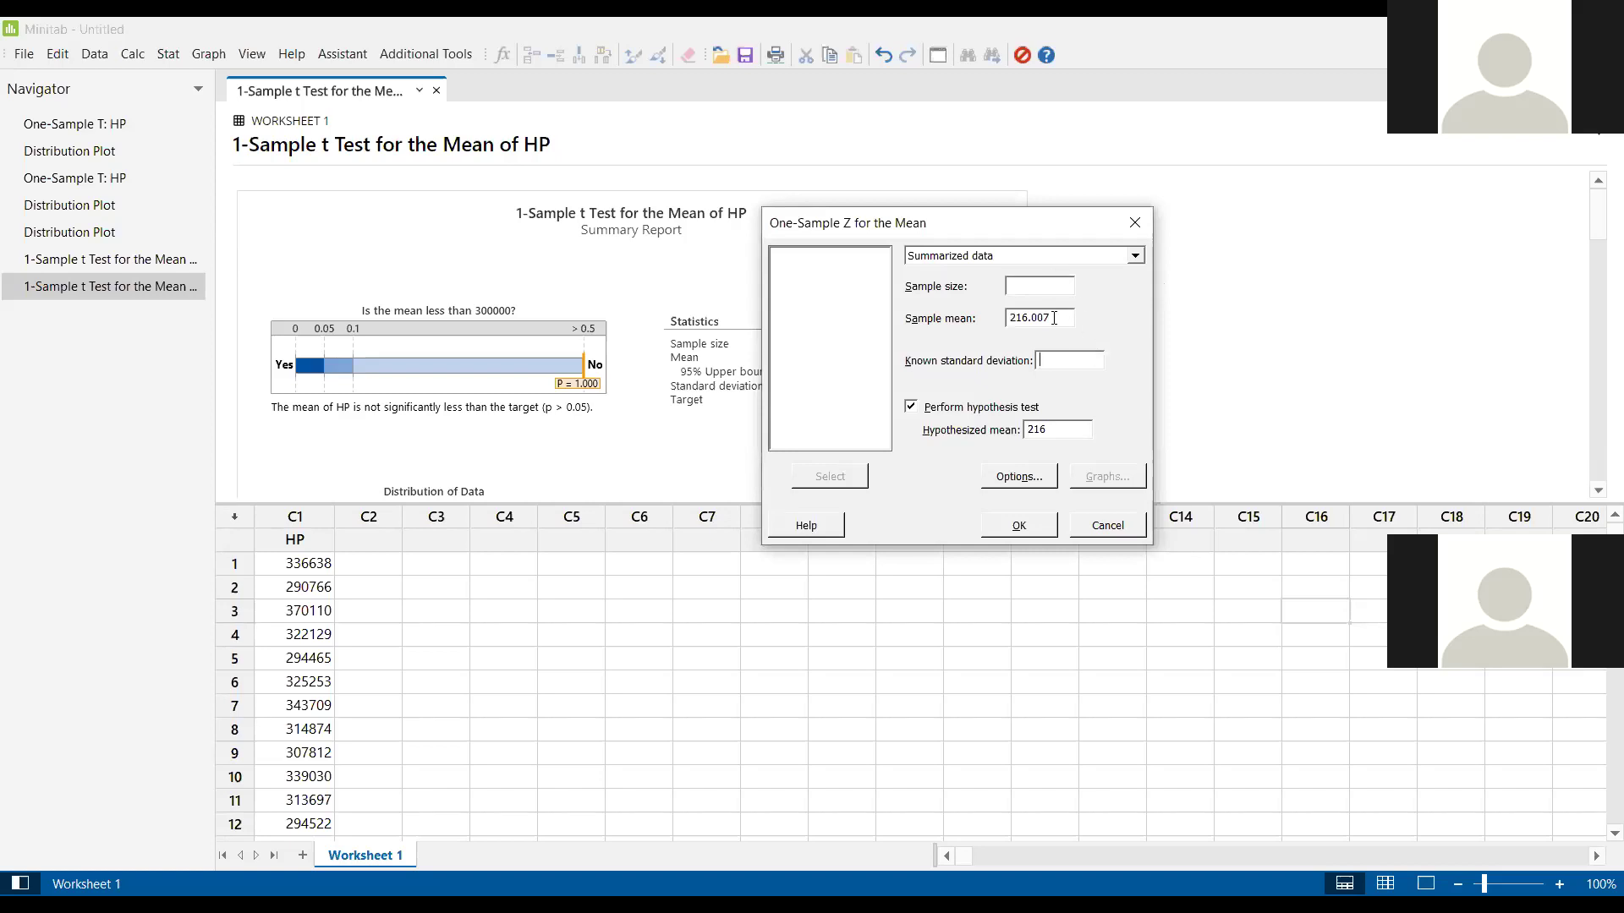
text(.023)
click(976, 744)
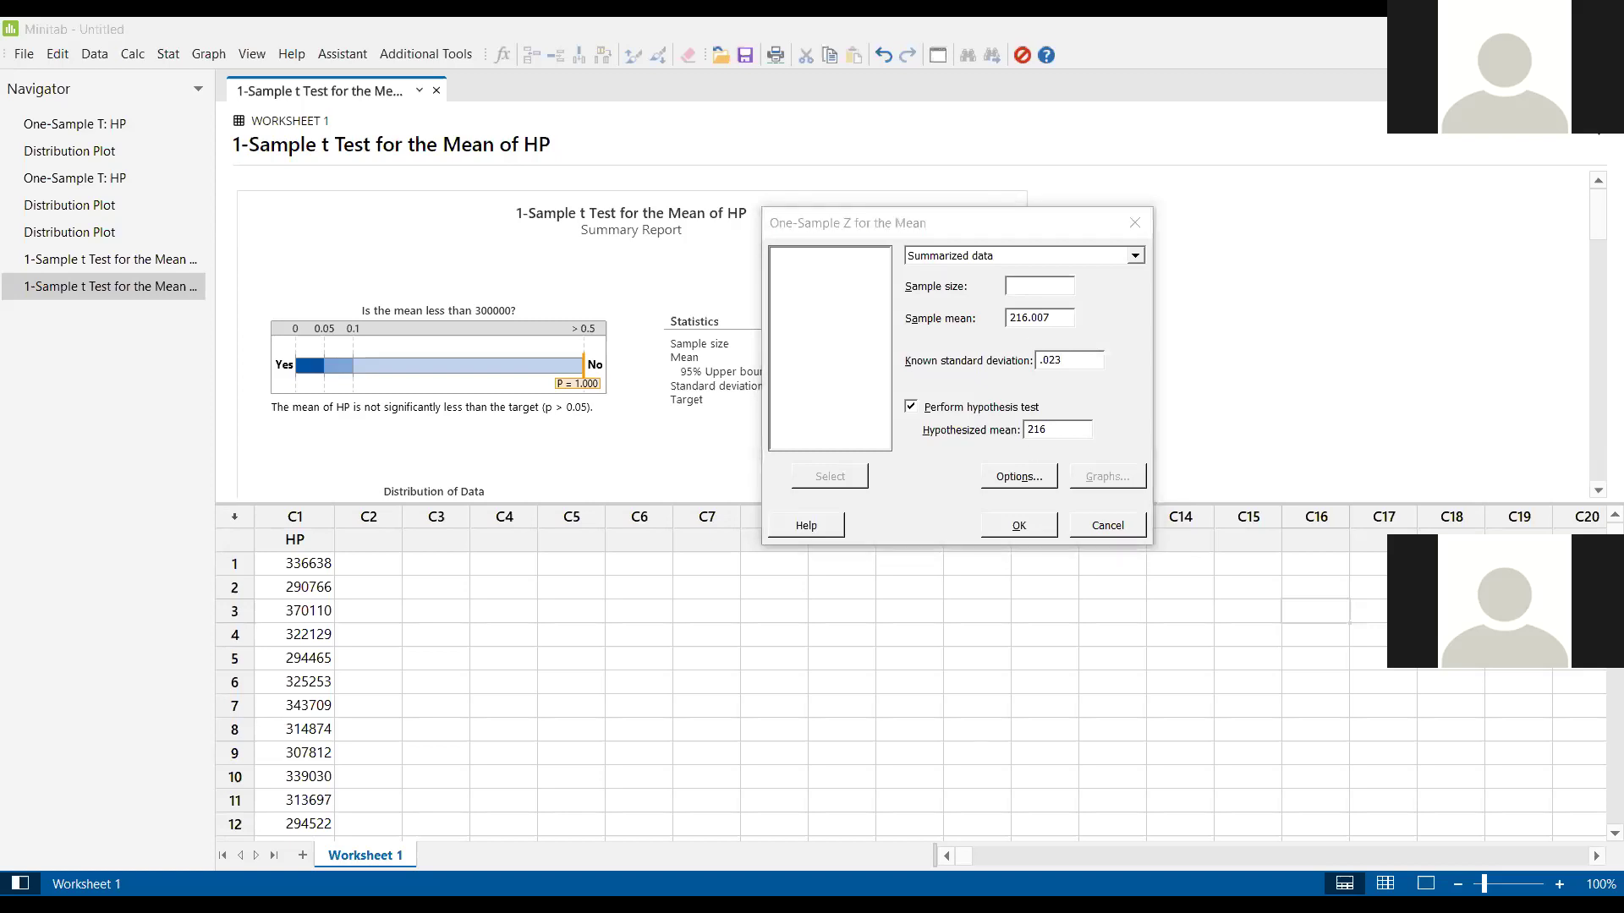
click(1038, 289)
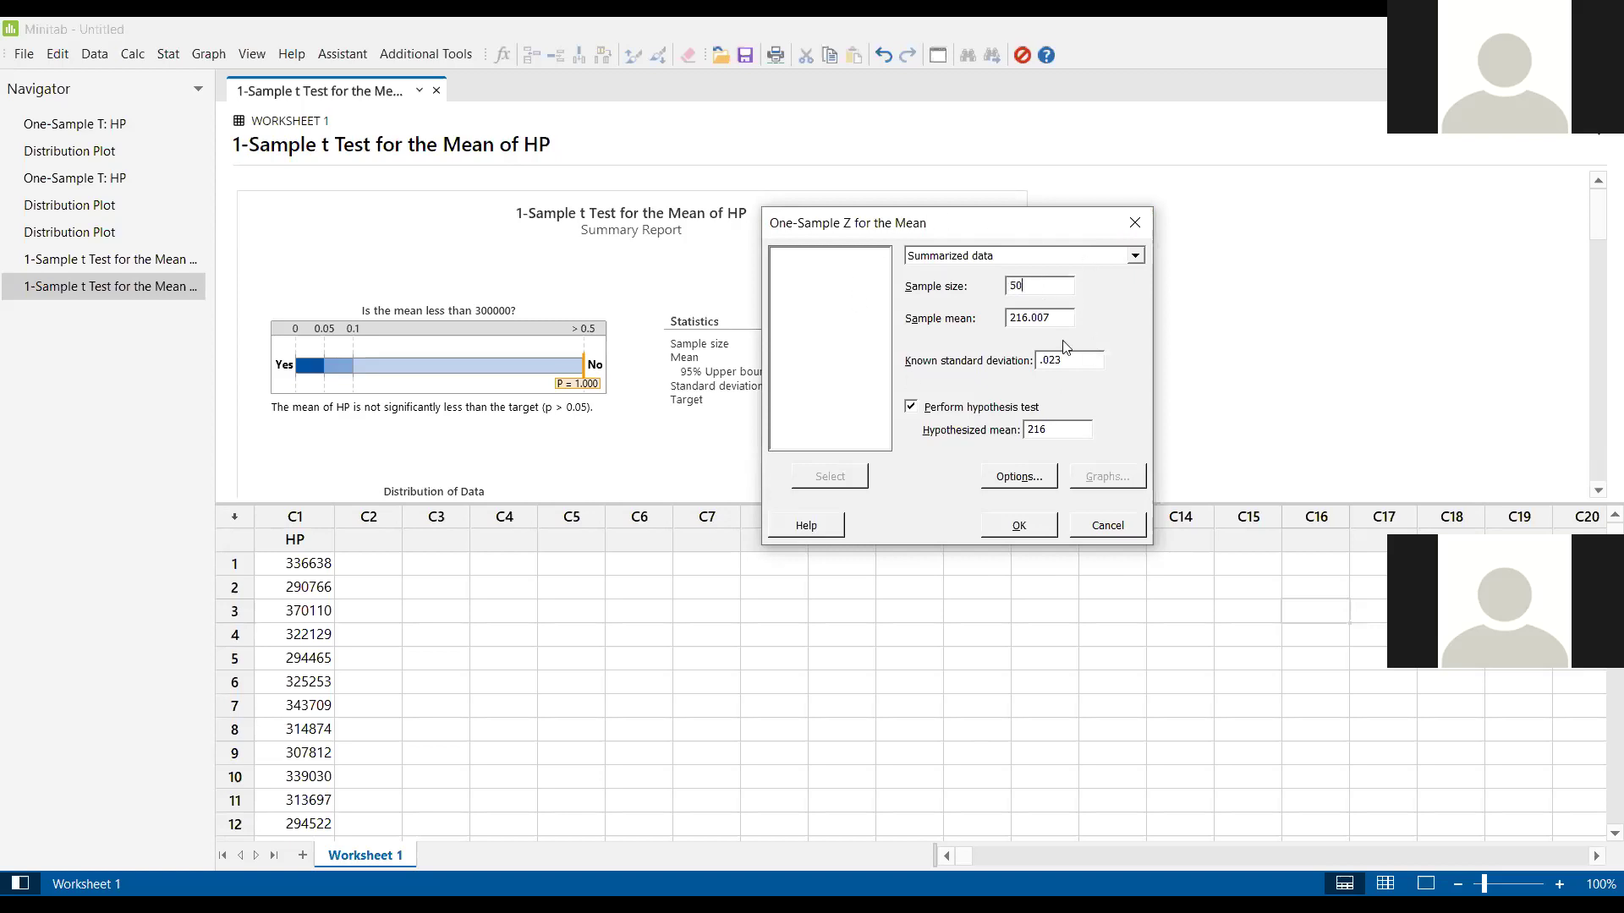
drag(1088, 354, 1038, 360)
key(alt+Tab)
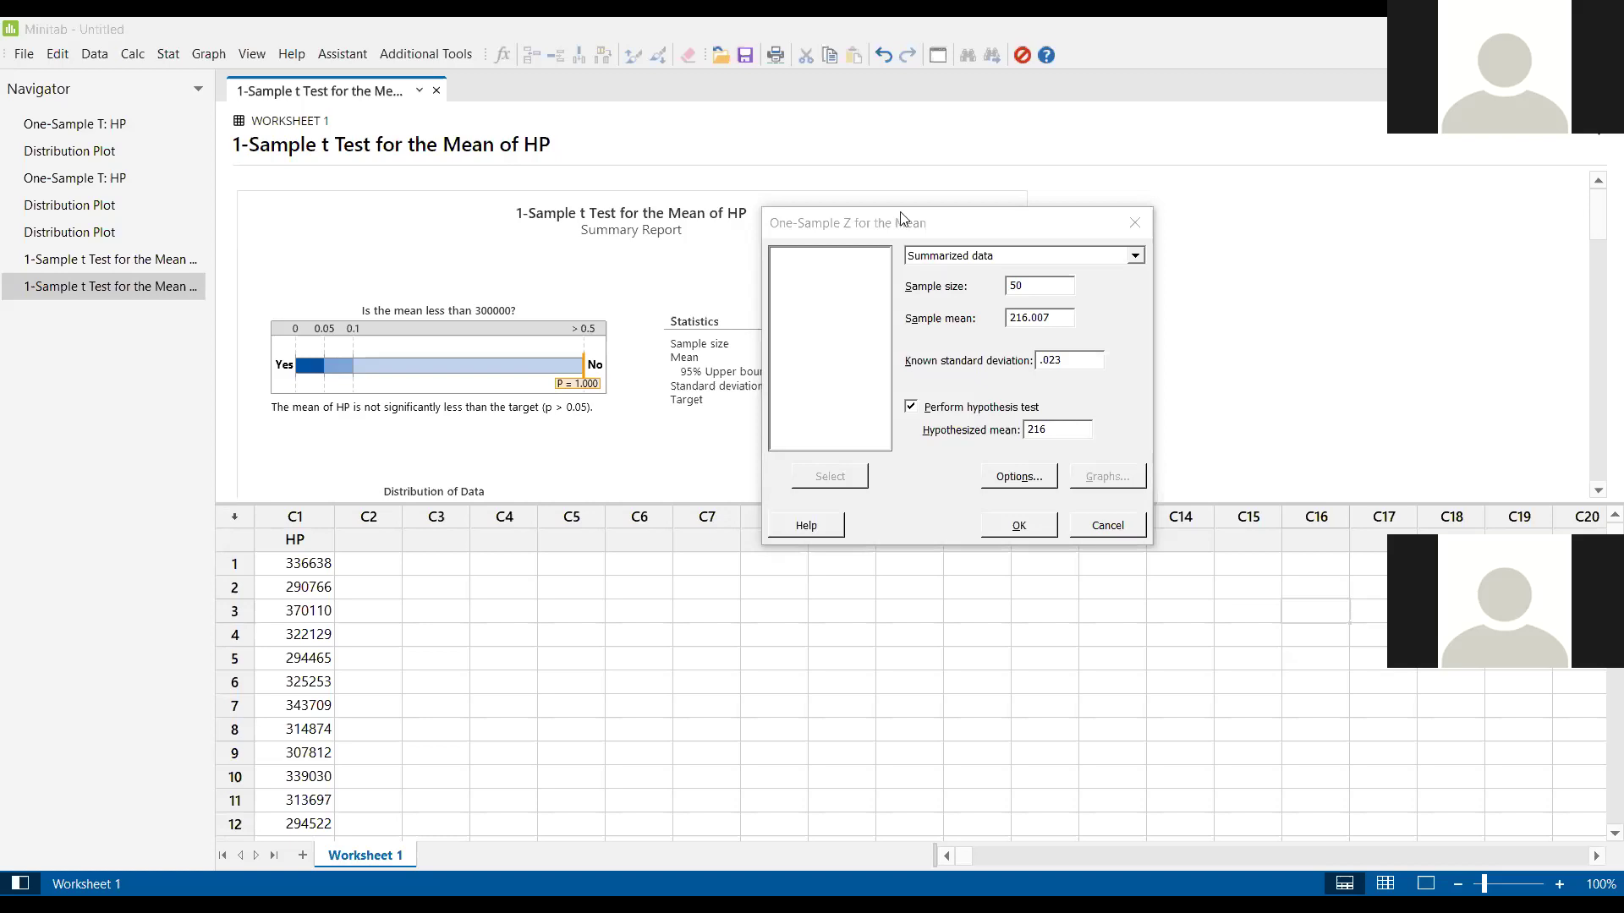
click(947, 114)
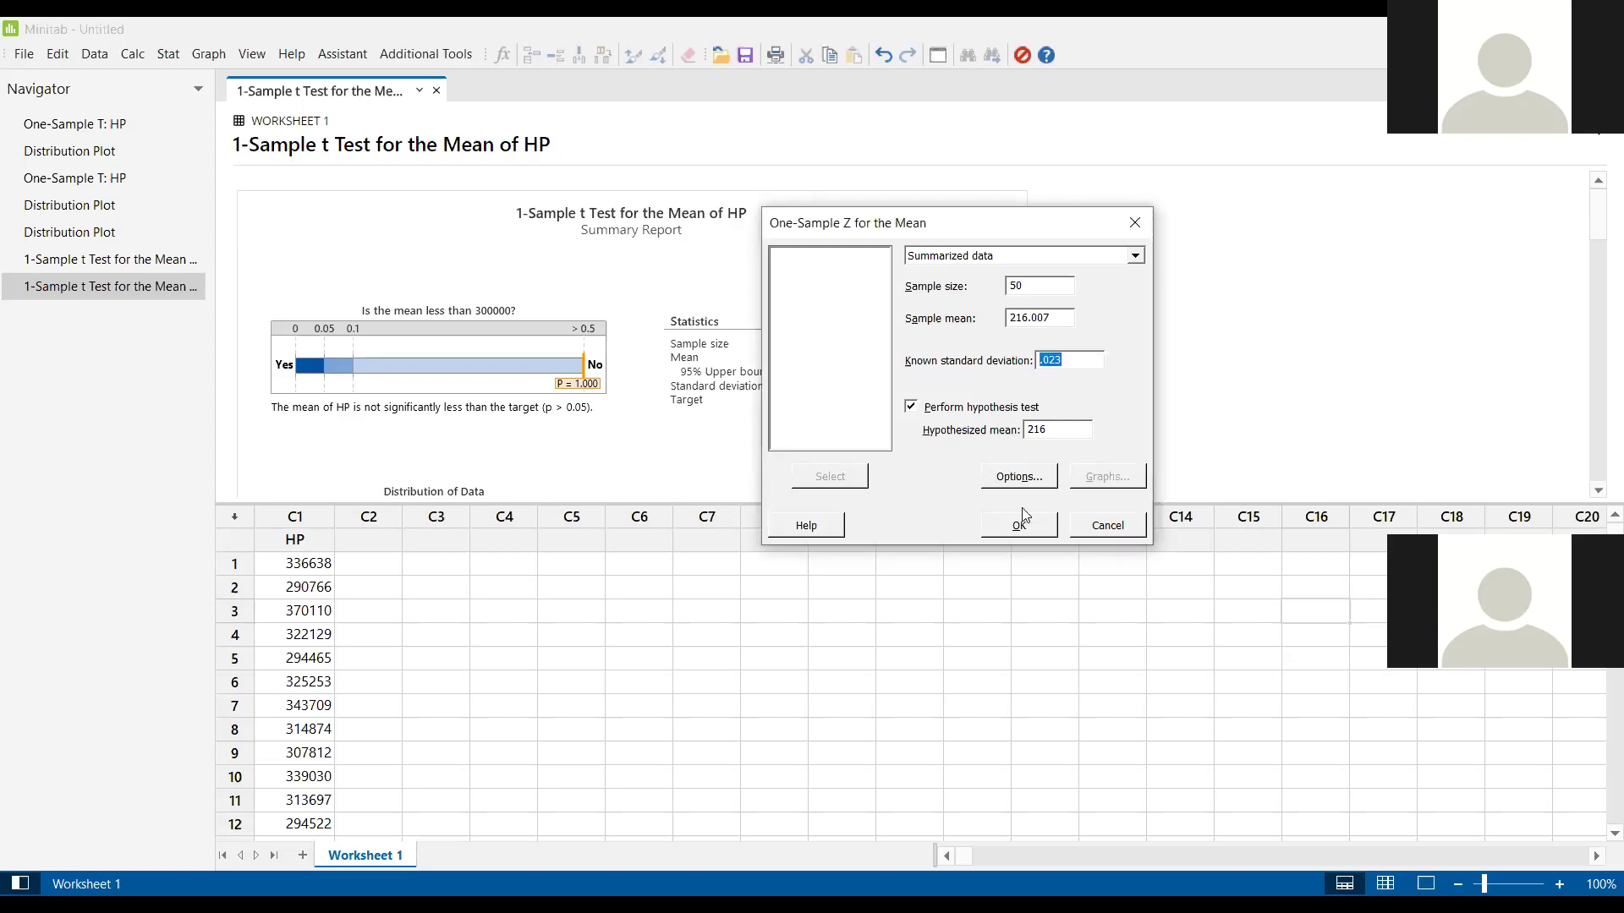
- Run the One-Sample Z test with a 95.0 confidence level and the alternative hypothesis Mean ≠ hypothesized mean
click(1017, 476)
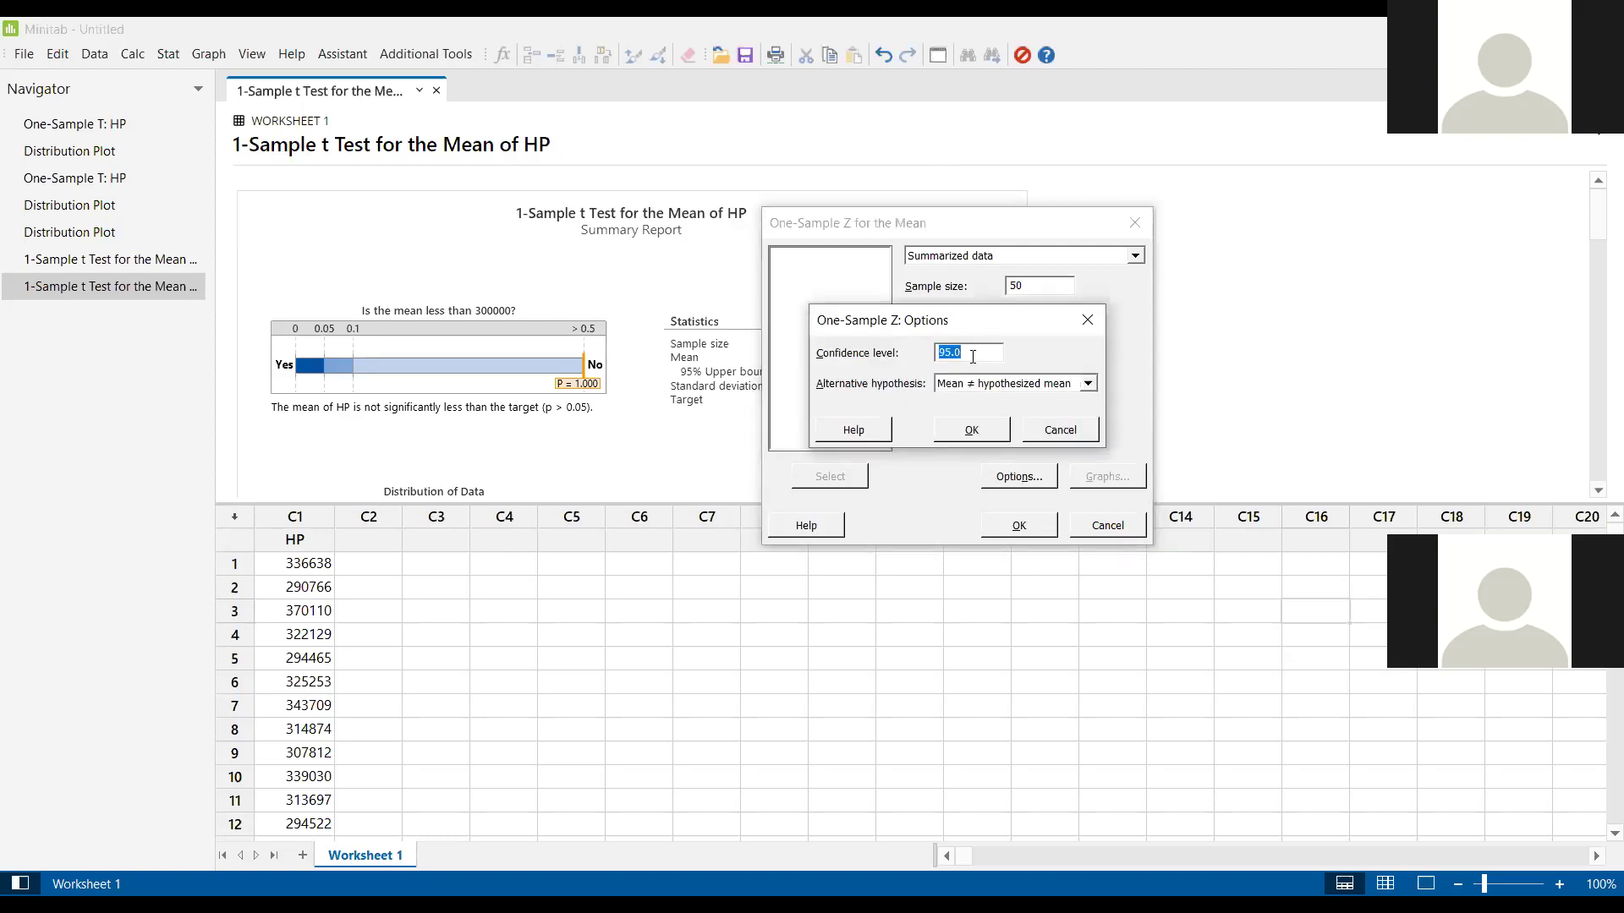
click(969, 430)
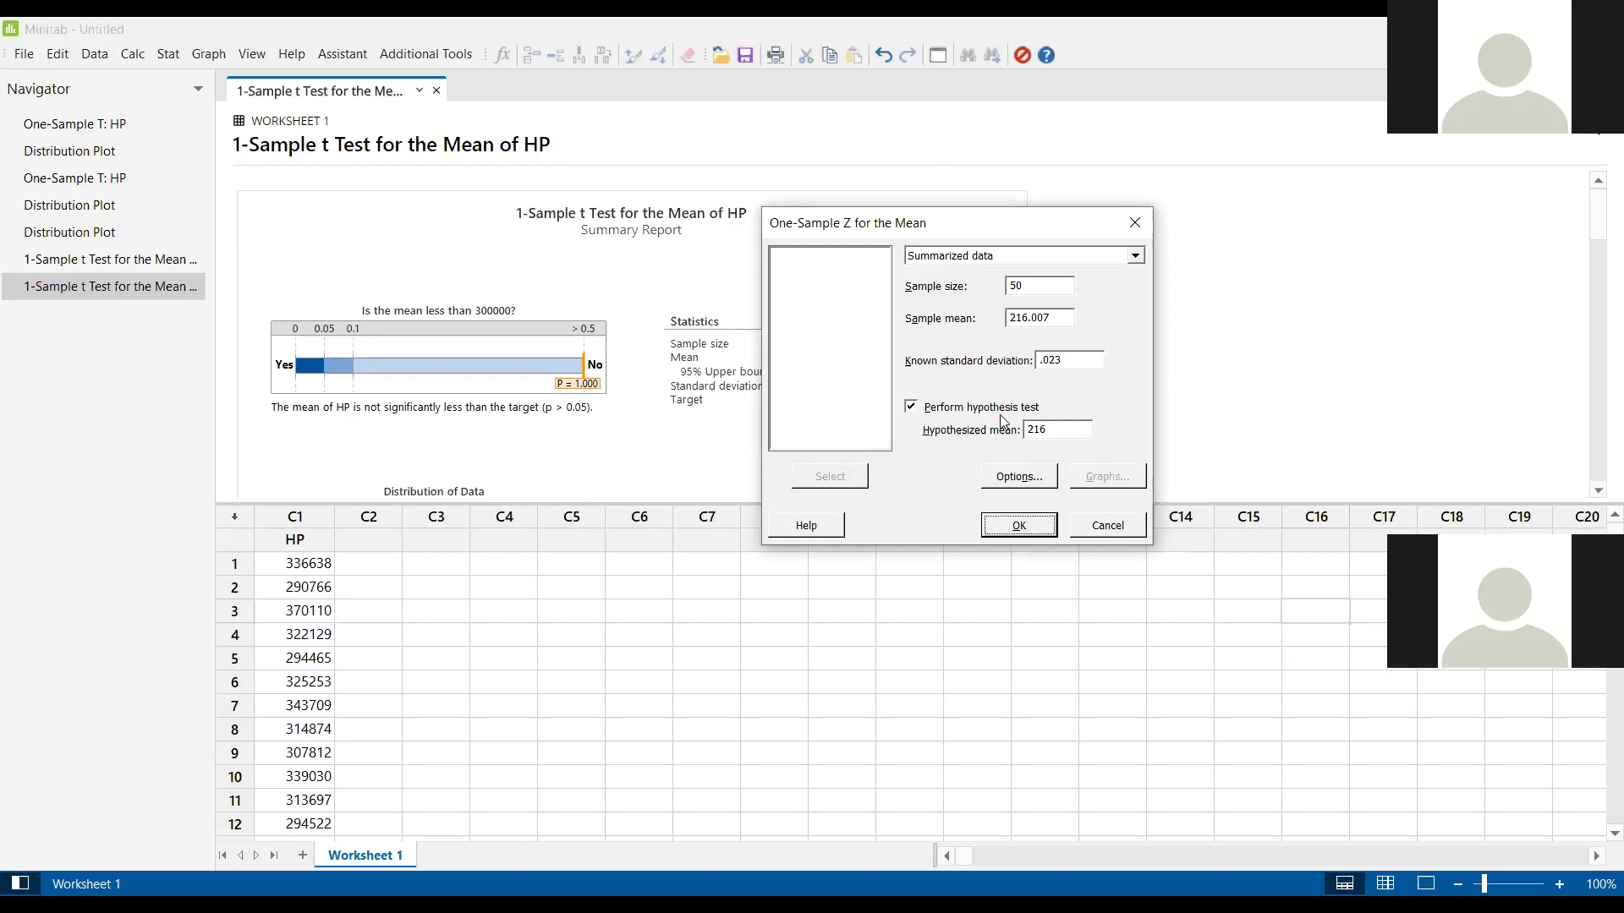
click(1019, 478)
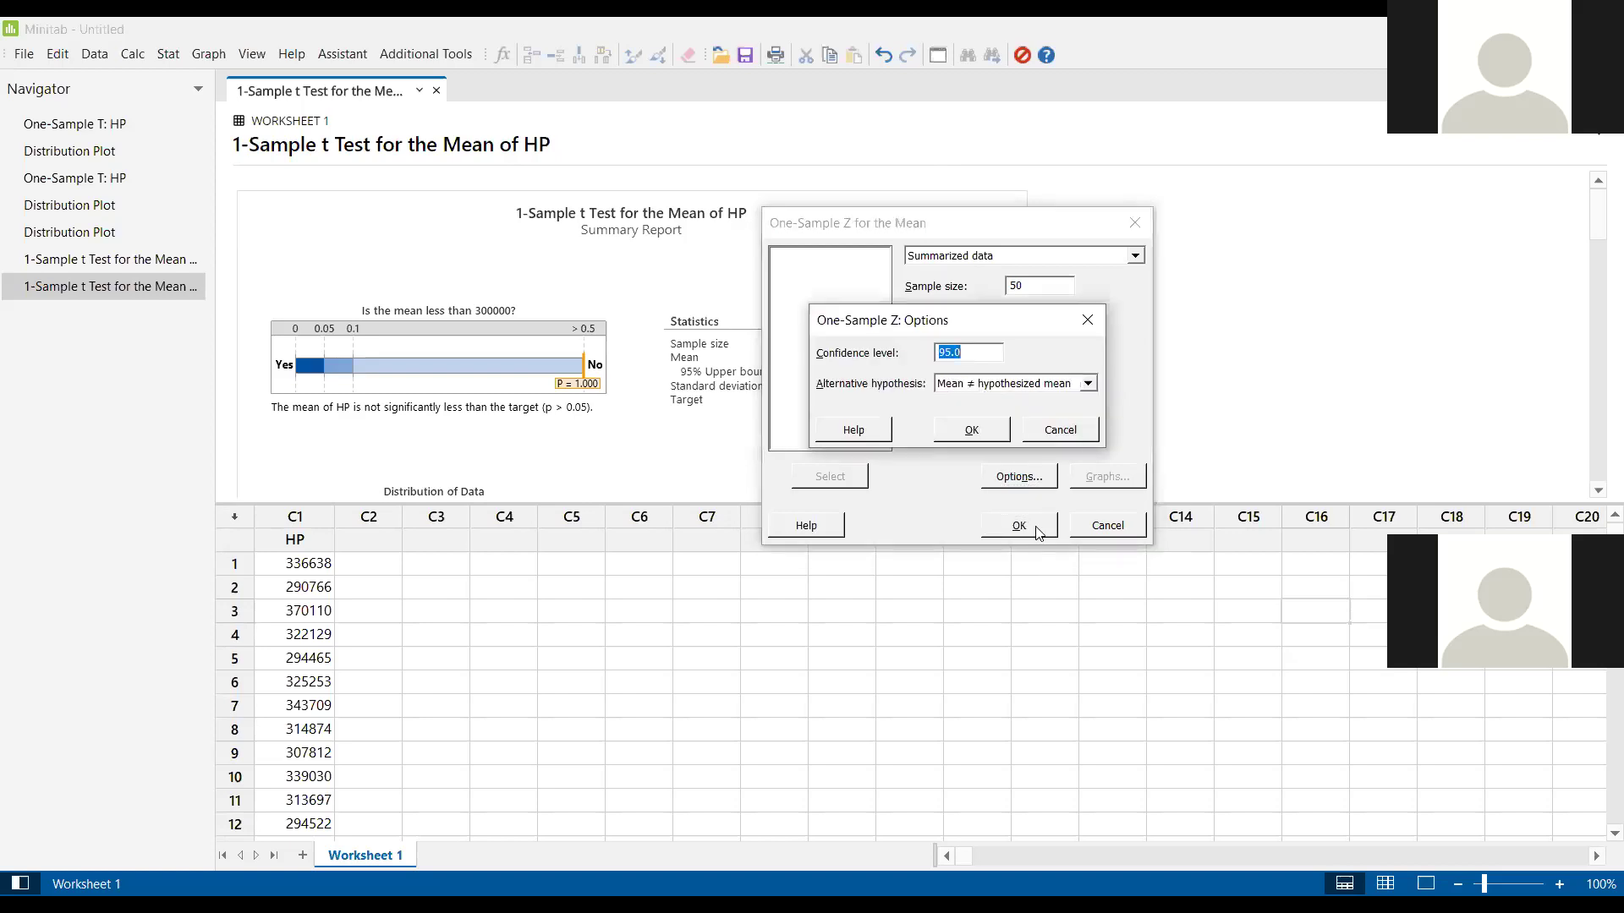
click(973, 431)
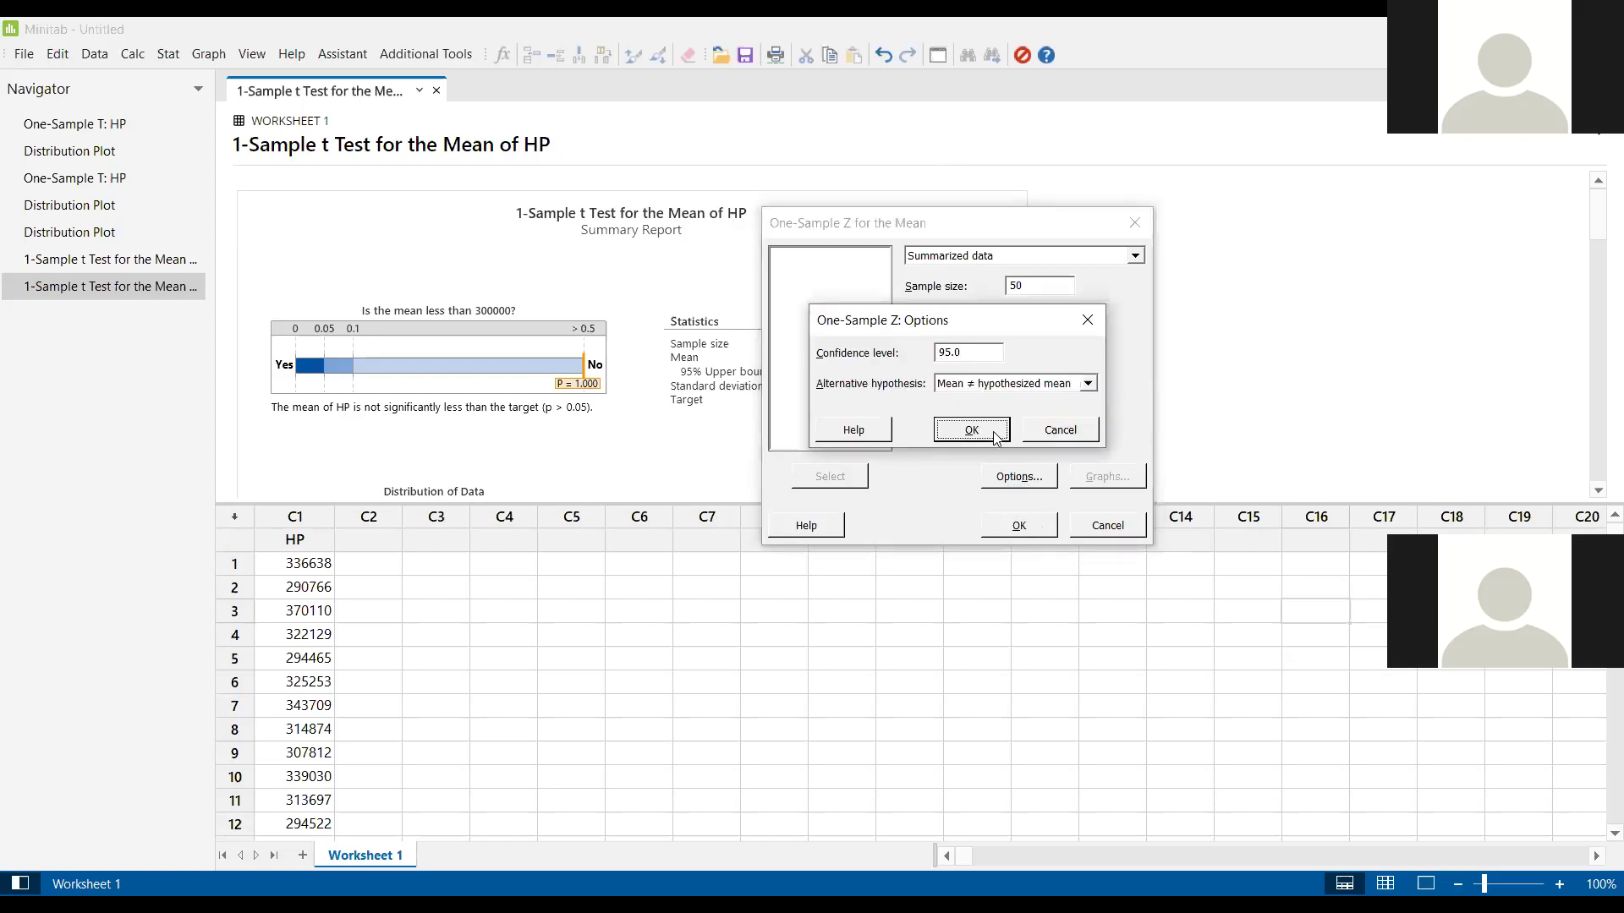
click(998, 520)
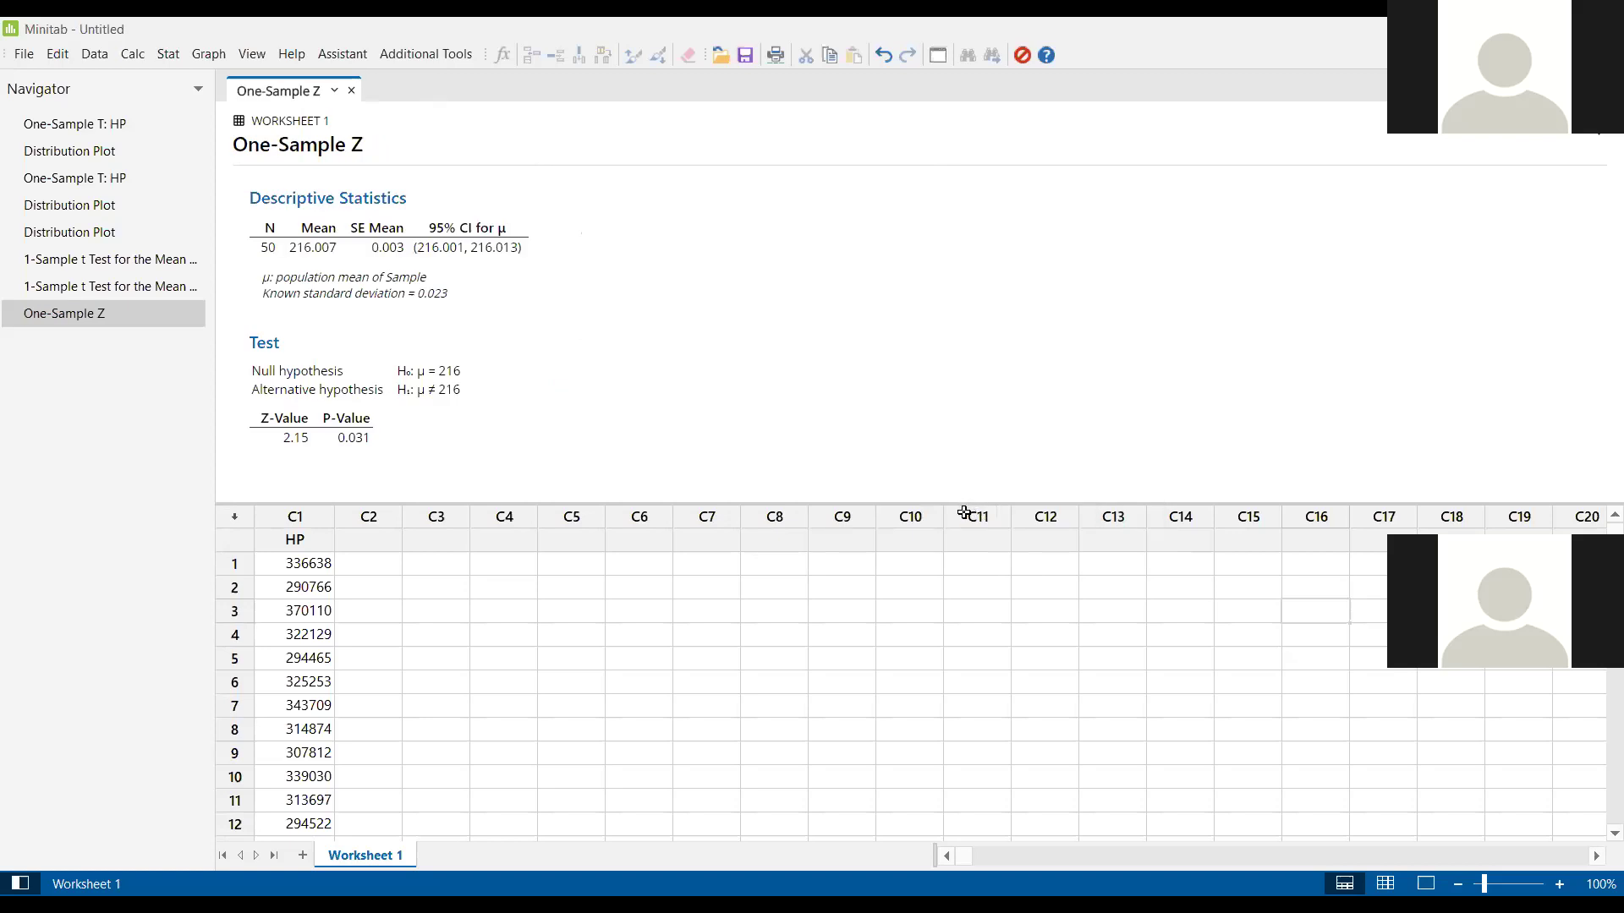
- Highlight the P-Value column of the Z test and handwrite "P = 3.1%" and "α = 5%" in red beside the results
drag(964, 501, 163, 581)
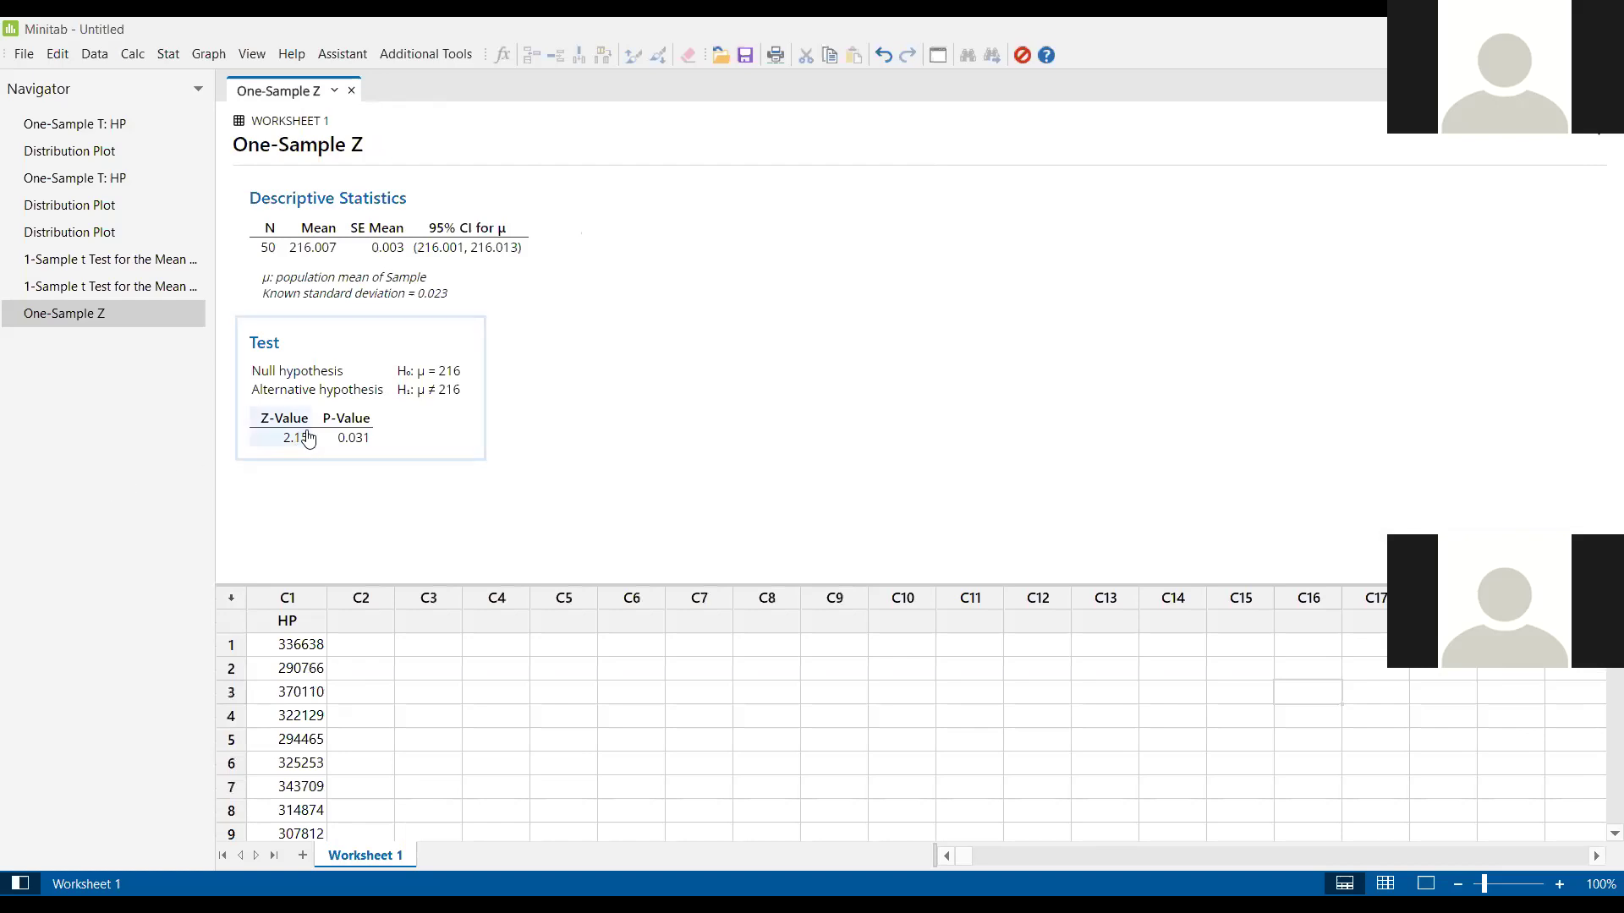
click(347, 438)
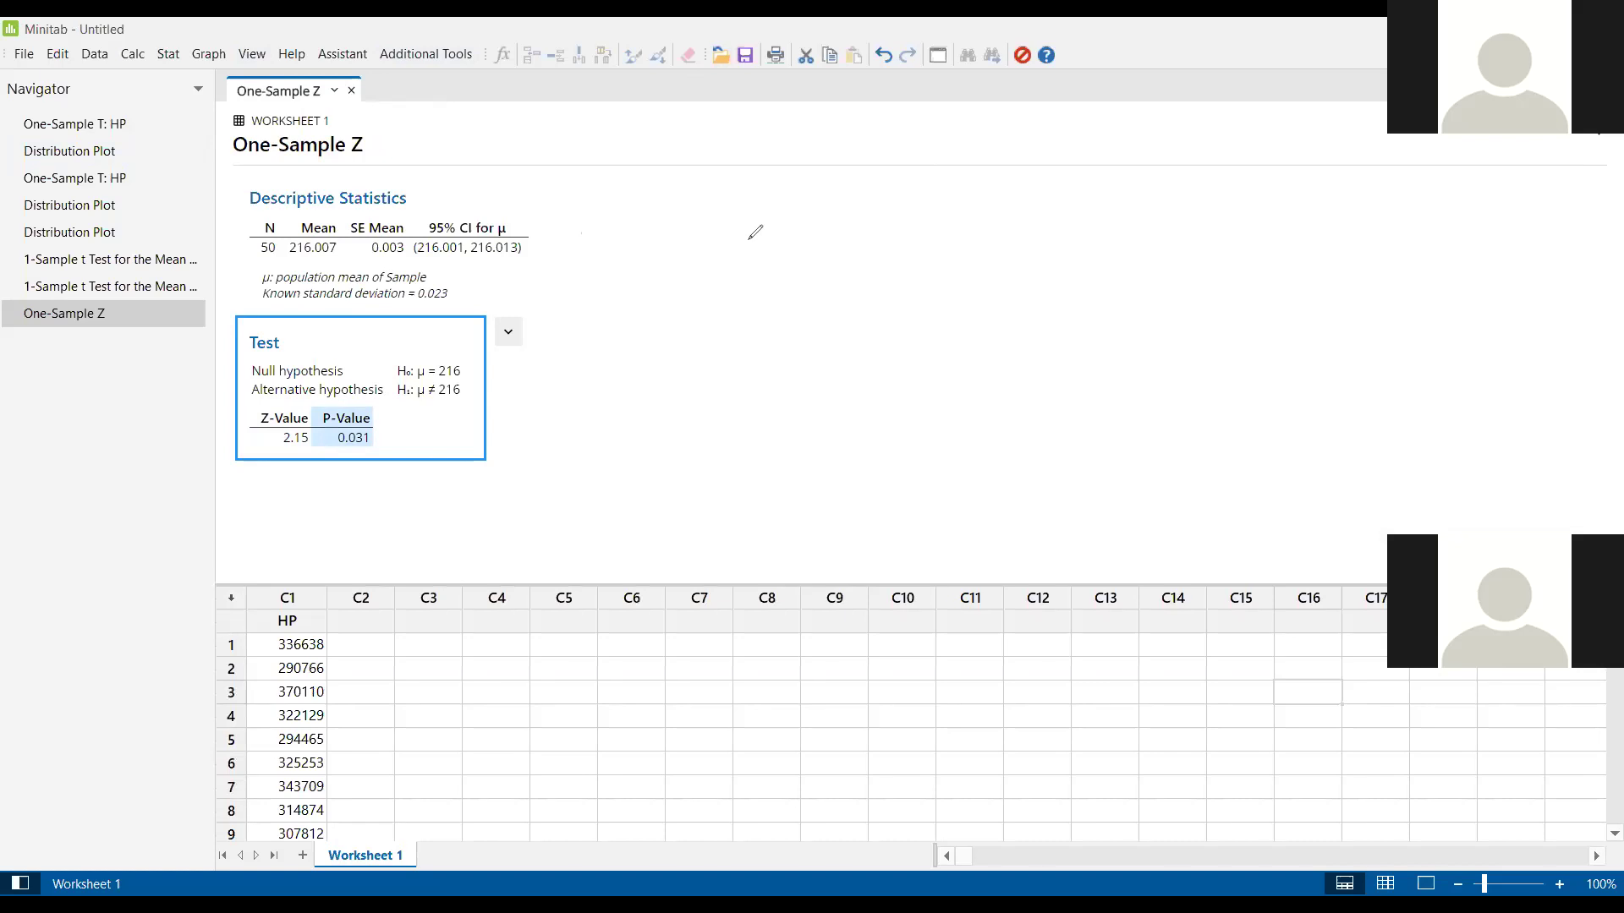
mouse_move(749, 239)
mouse_down()
mouse_move(759, 294)
mouse_move(780, 245)
mouse_move(755, 270)
mouse_move(833, 252)
mouse_move(844, 270)
mouse_up()
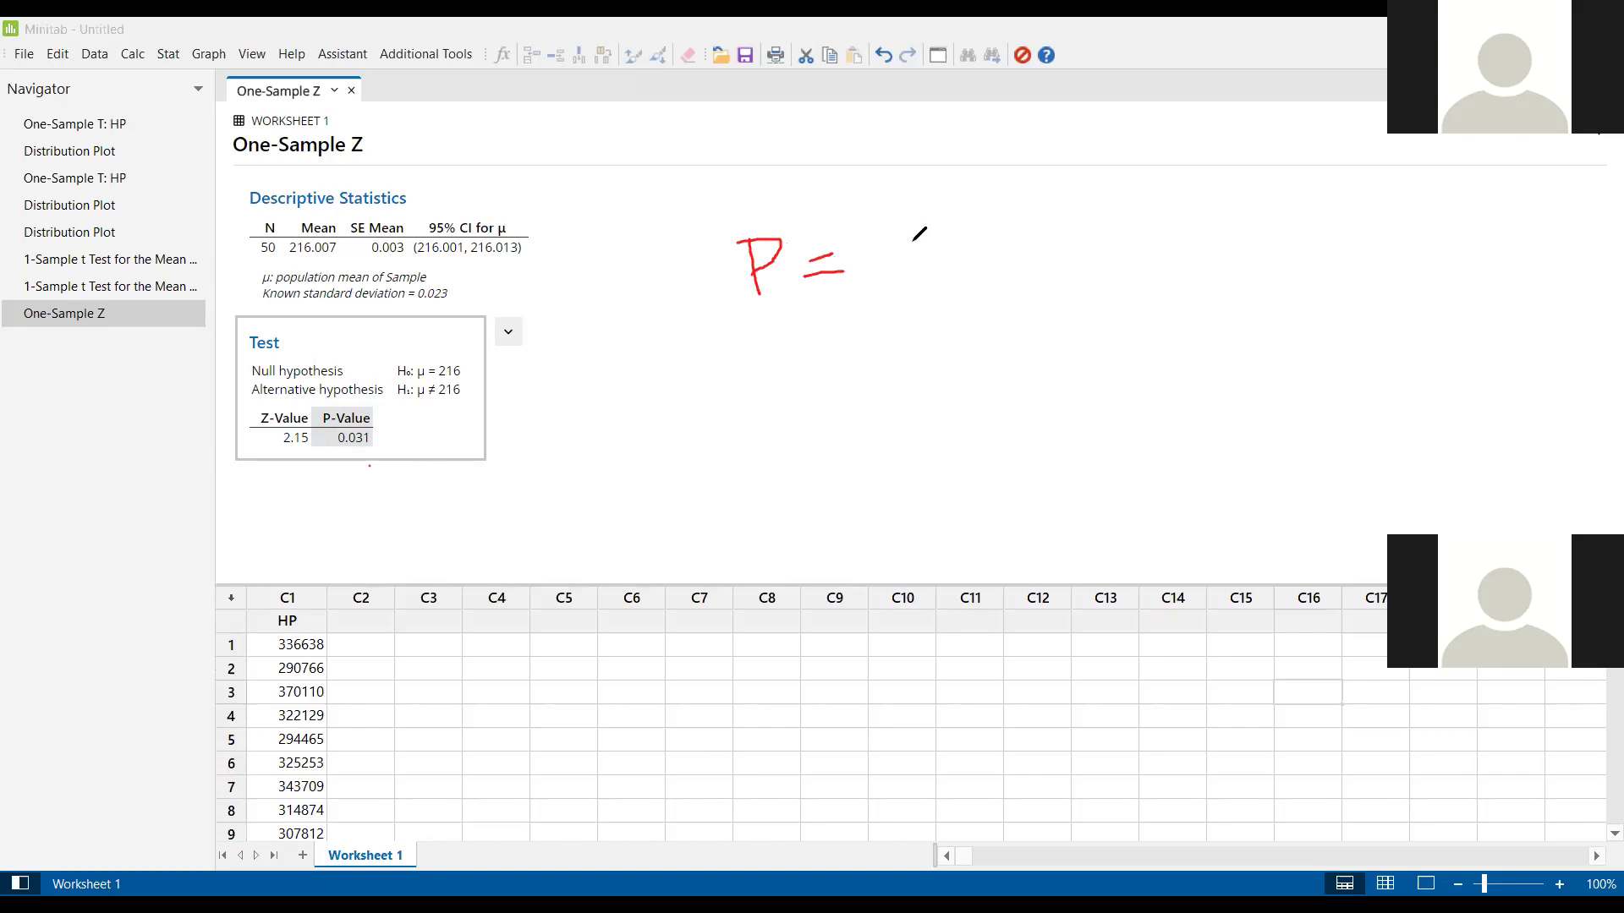
mouse_move(932, 228)
mouse_down()
mouse_move(941, 262)
mouse_move(999, 229)
mouse_move(1087, 259)
mouse_up()
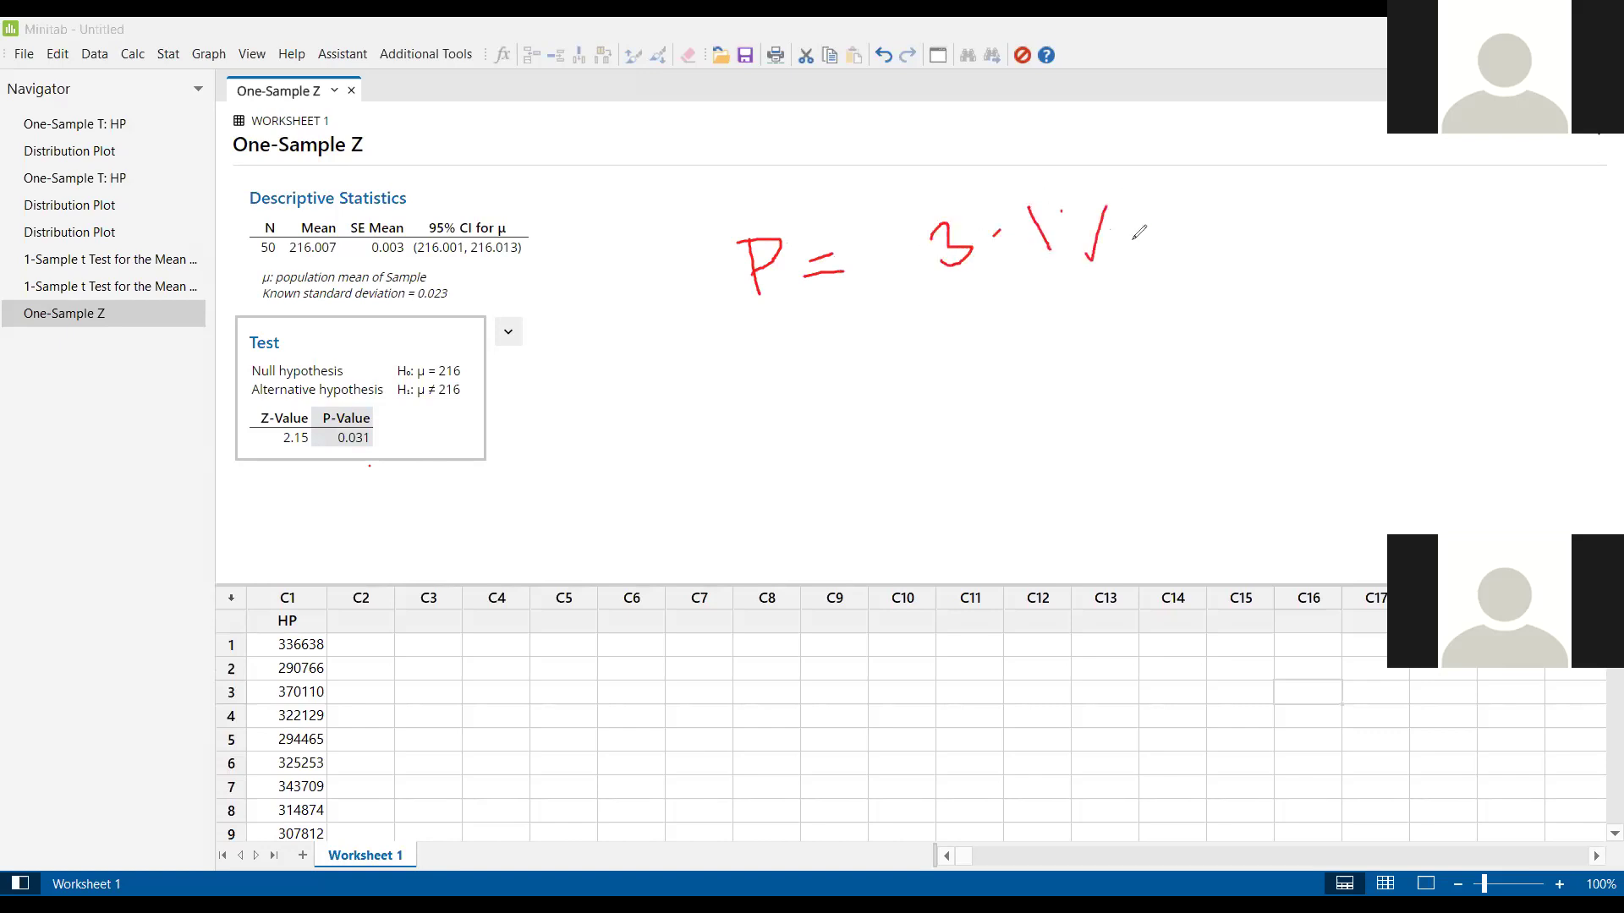
mouse_move(817, 350)
mouse_down()
mouse_move(801, 382)
mouse_move(877, 414)
mouse_move(922, 357)
mouse_move(948, 372)
mouse_up()
mouse_move(1026, 296)
mouse_down()
mouse_move(974, 306)
mouse_move(1044, 336)
mouse_move(1025, 372)
mouse_up()
drag(1118, 295, 1117, 347)
click(1094, 302)
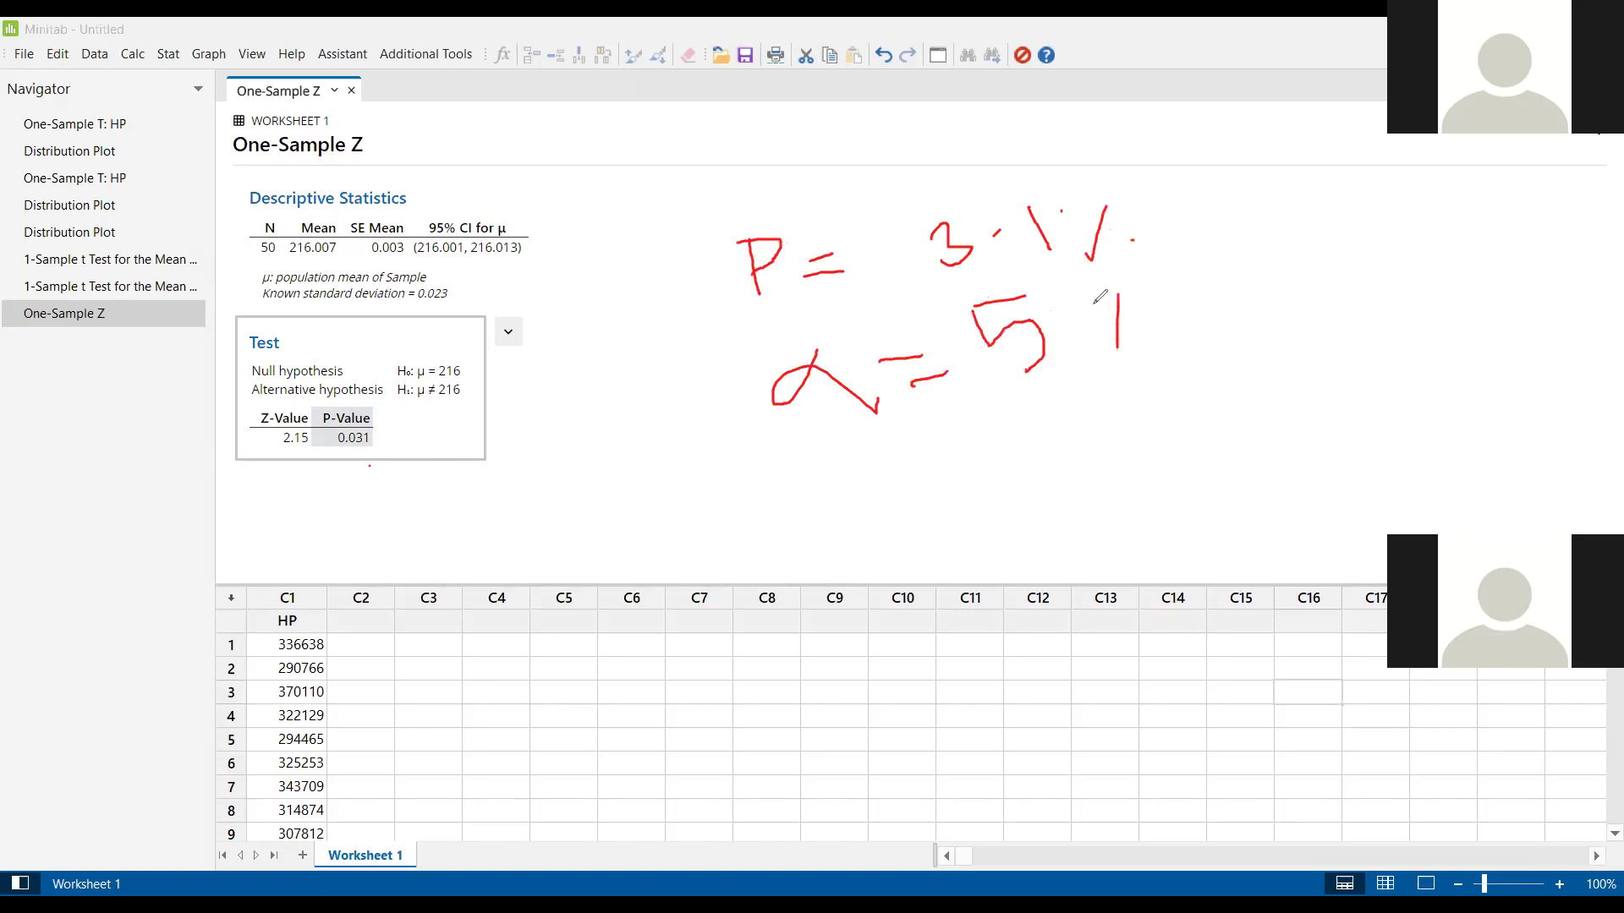
click(1143, 319)
- Set up a View Probability distribution plot using the Normal distribution with mean 0.0 and standard deviation 1.0
click(169, 53)
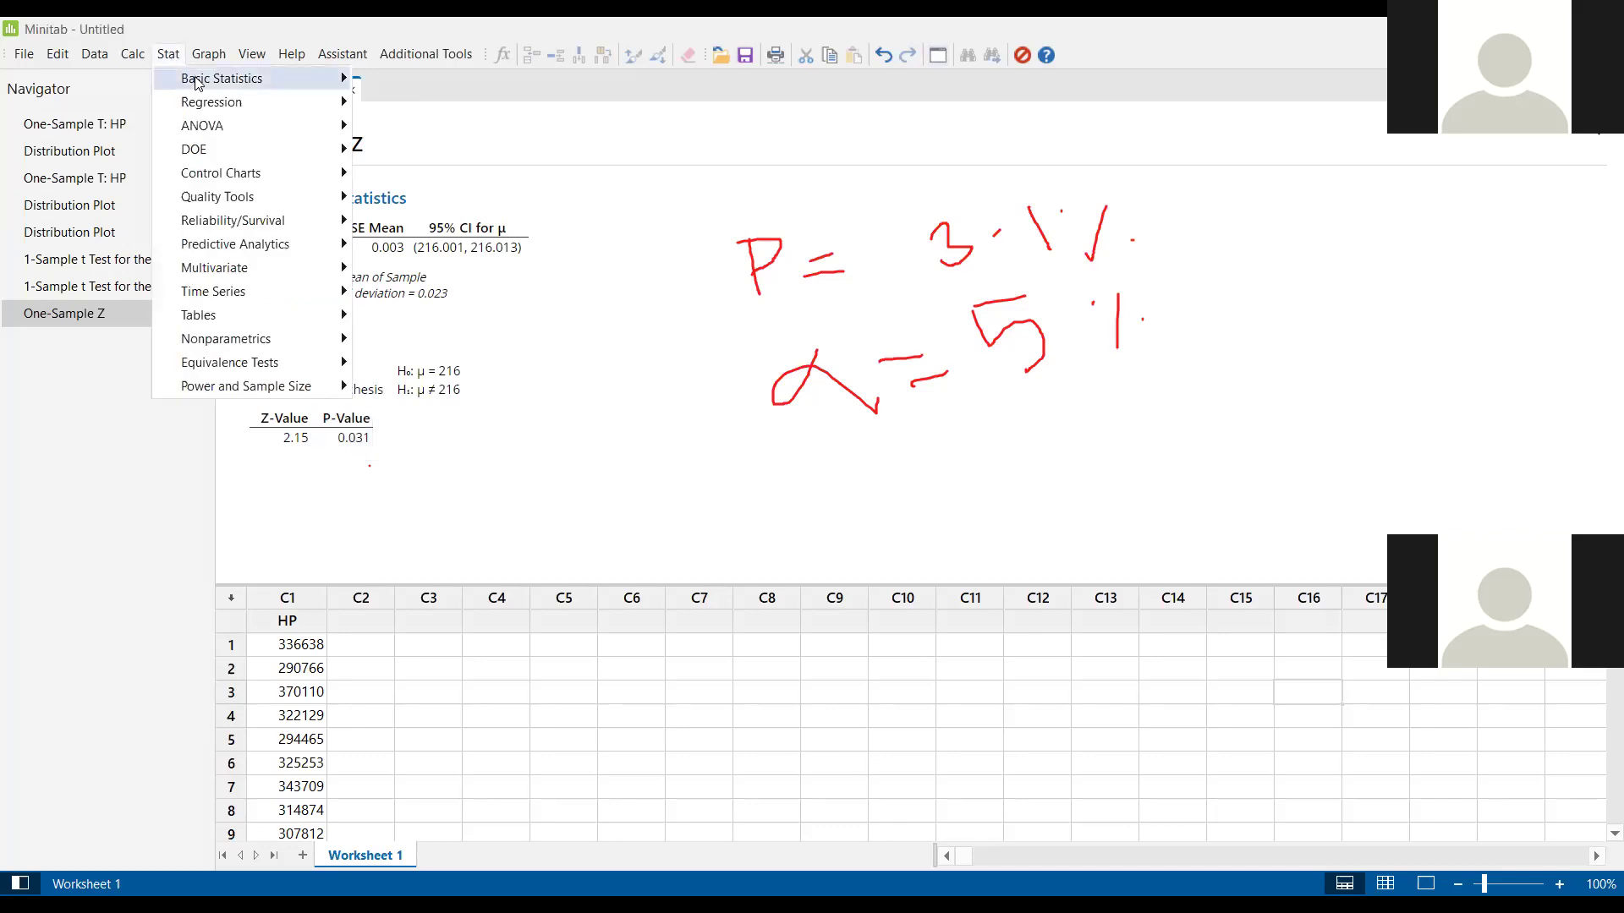
mouse_move(196, 82)
mouse_move(209, 53)
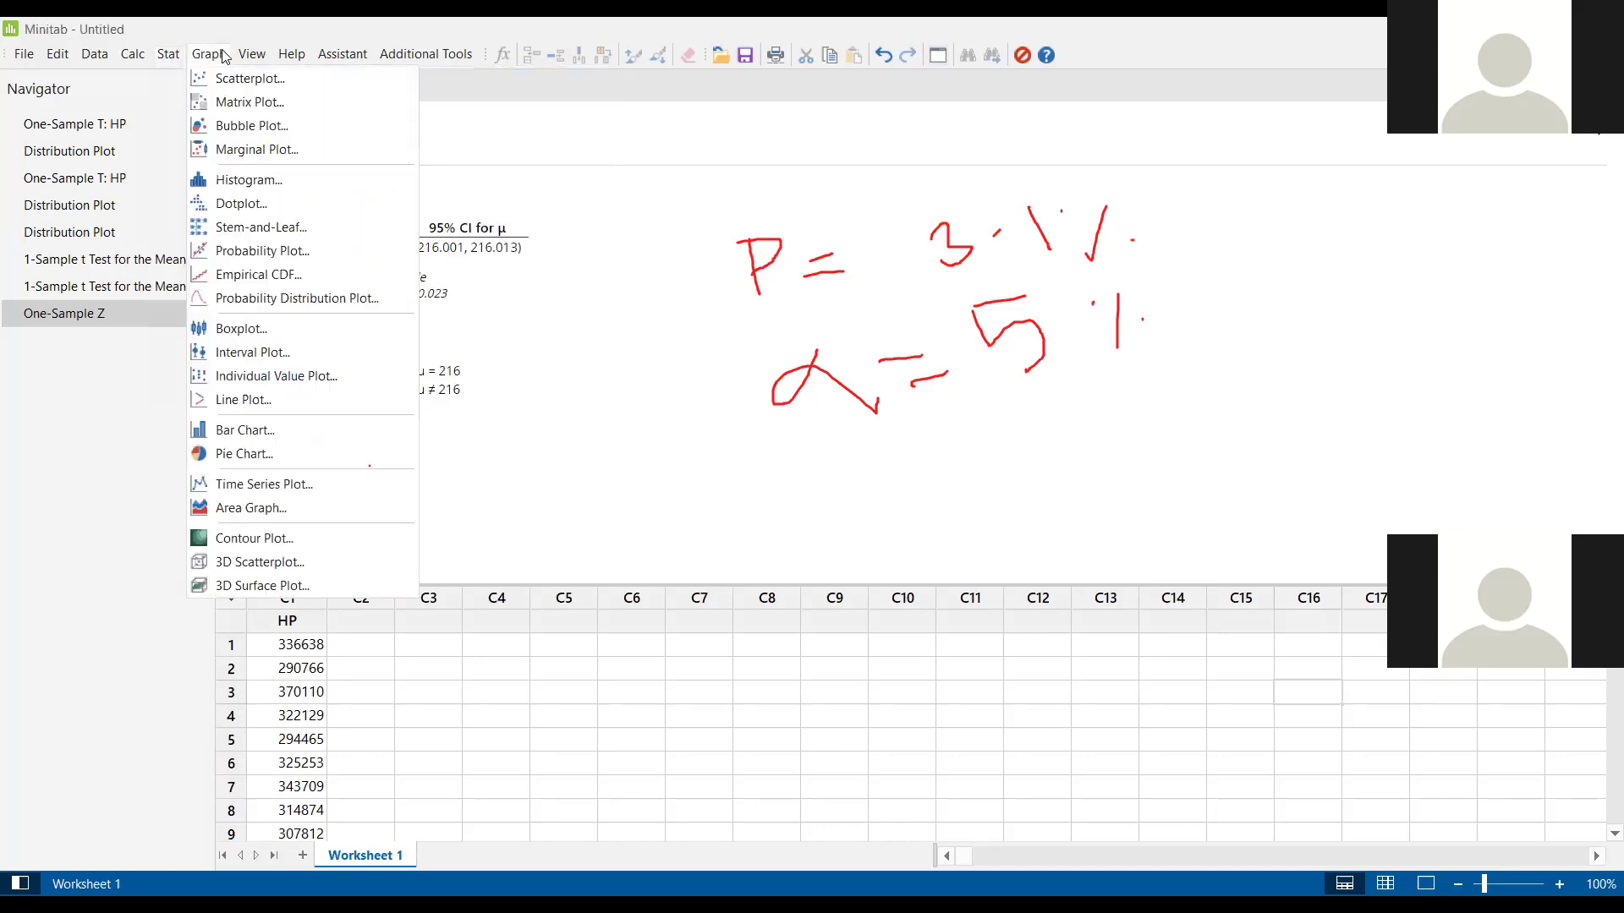
click(337, 299)
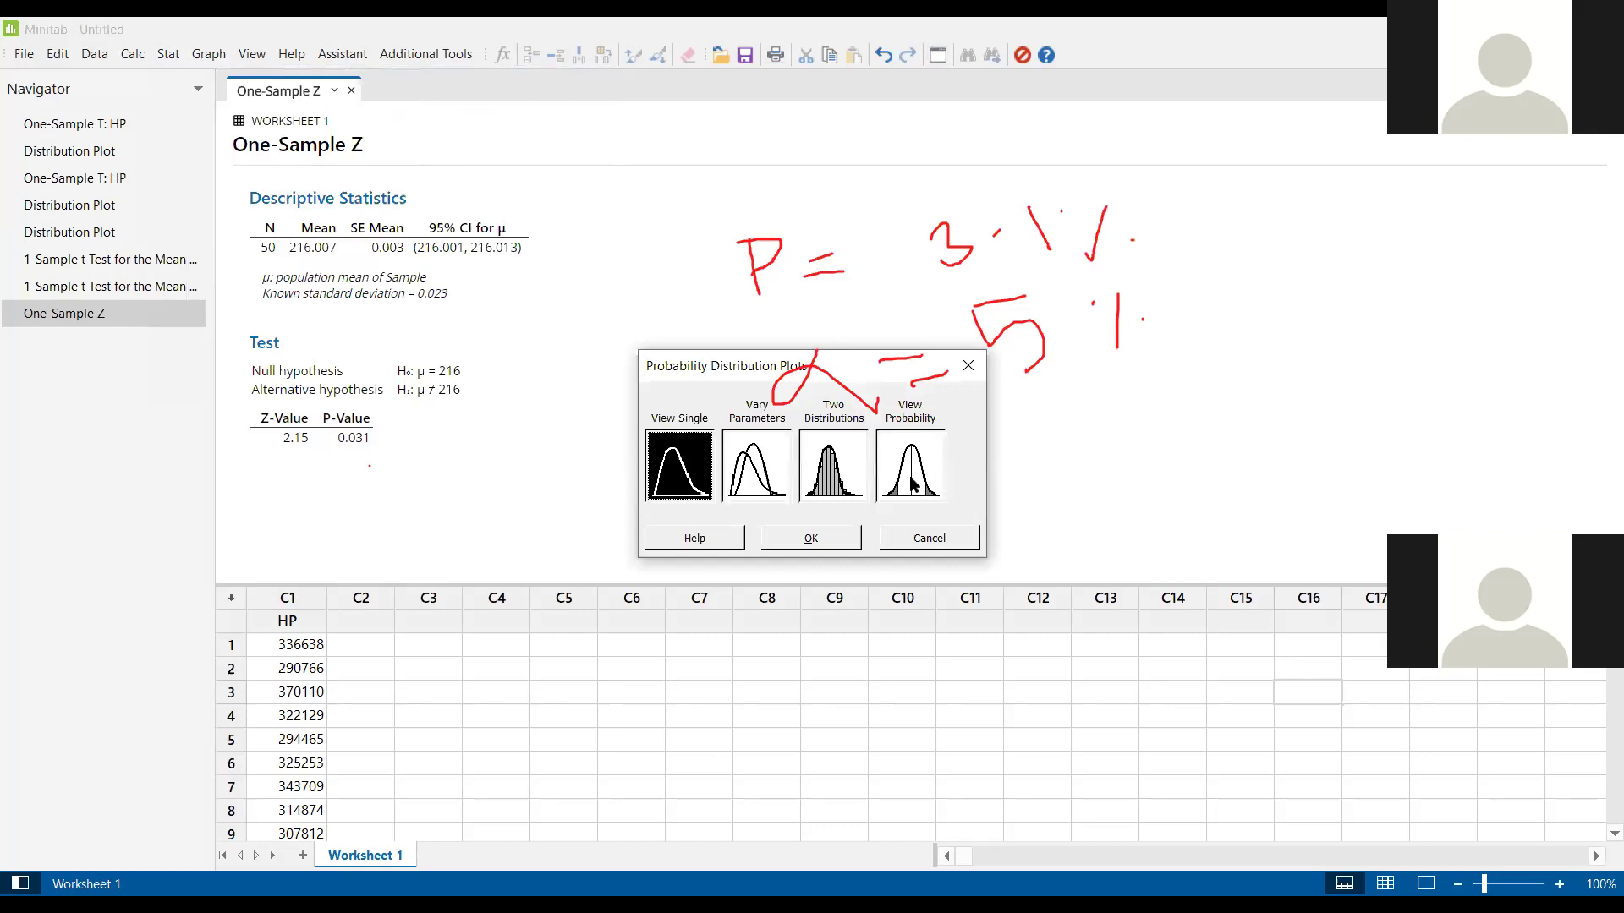
click(910, 465)
click(810, 538)
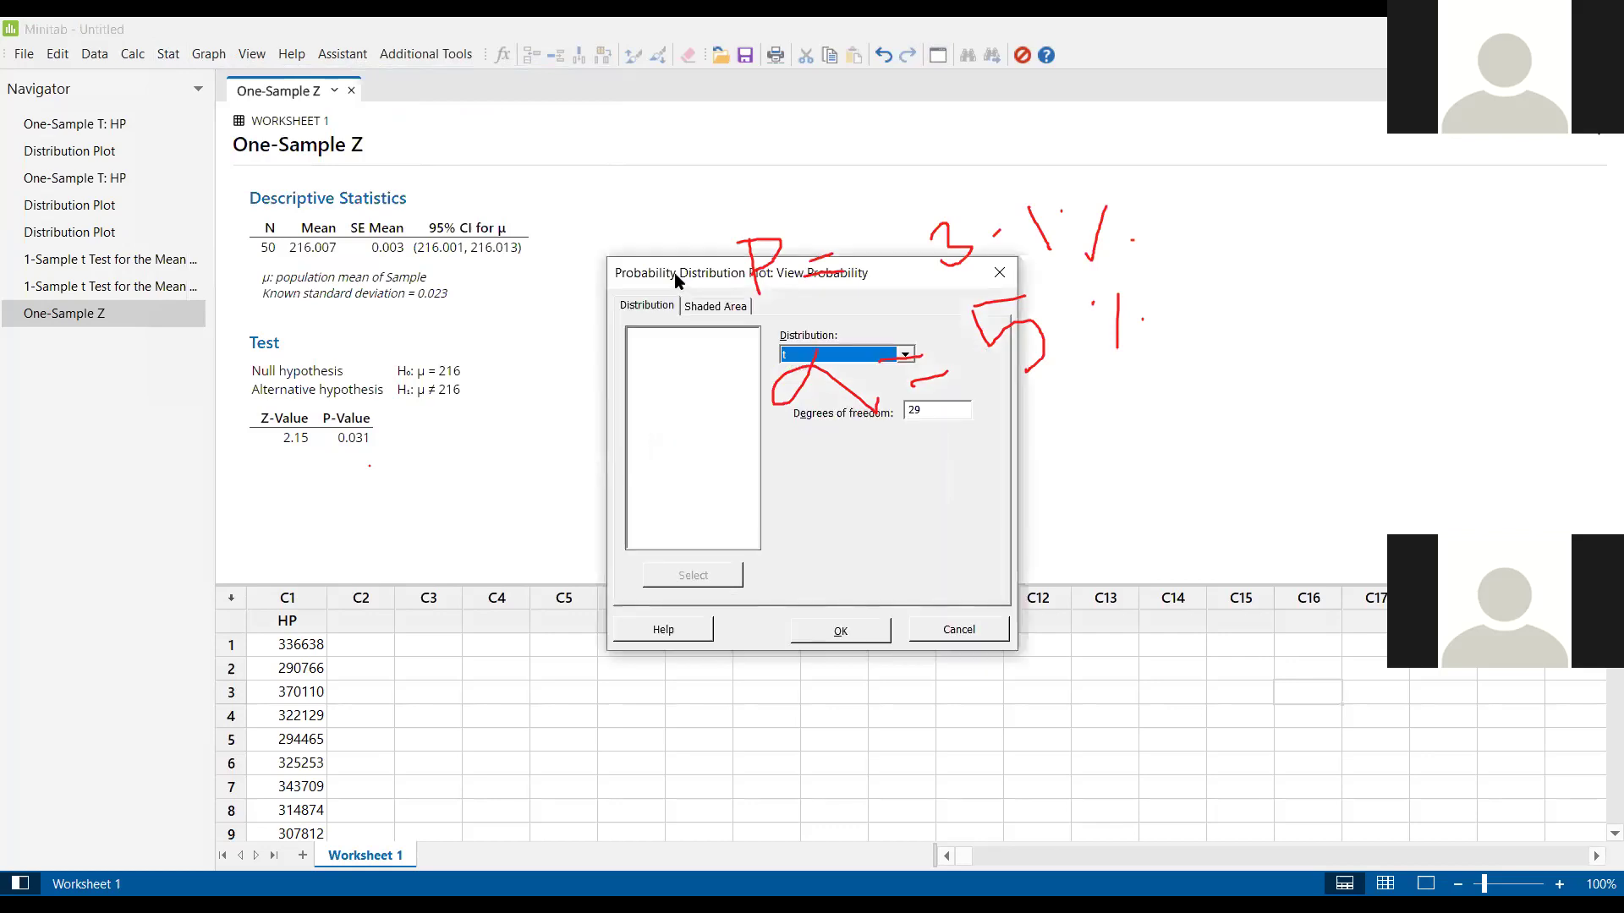
drag(634, 275, 365, 358)
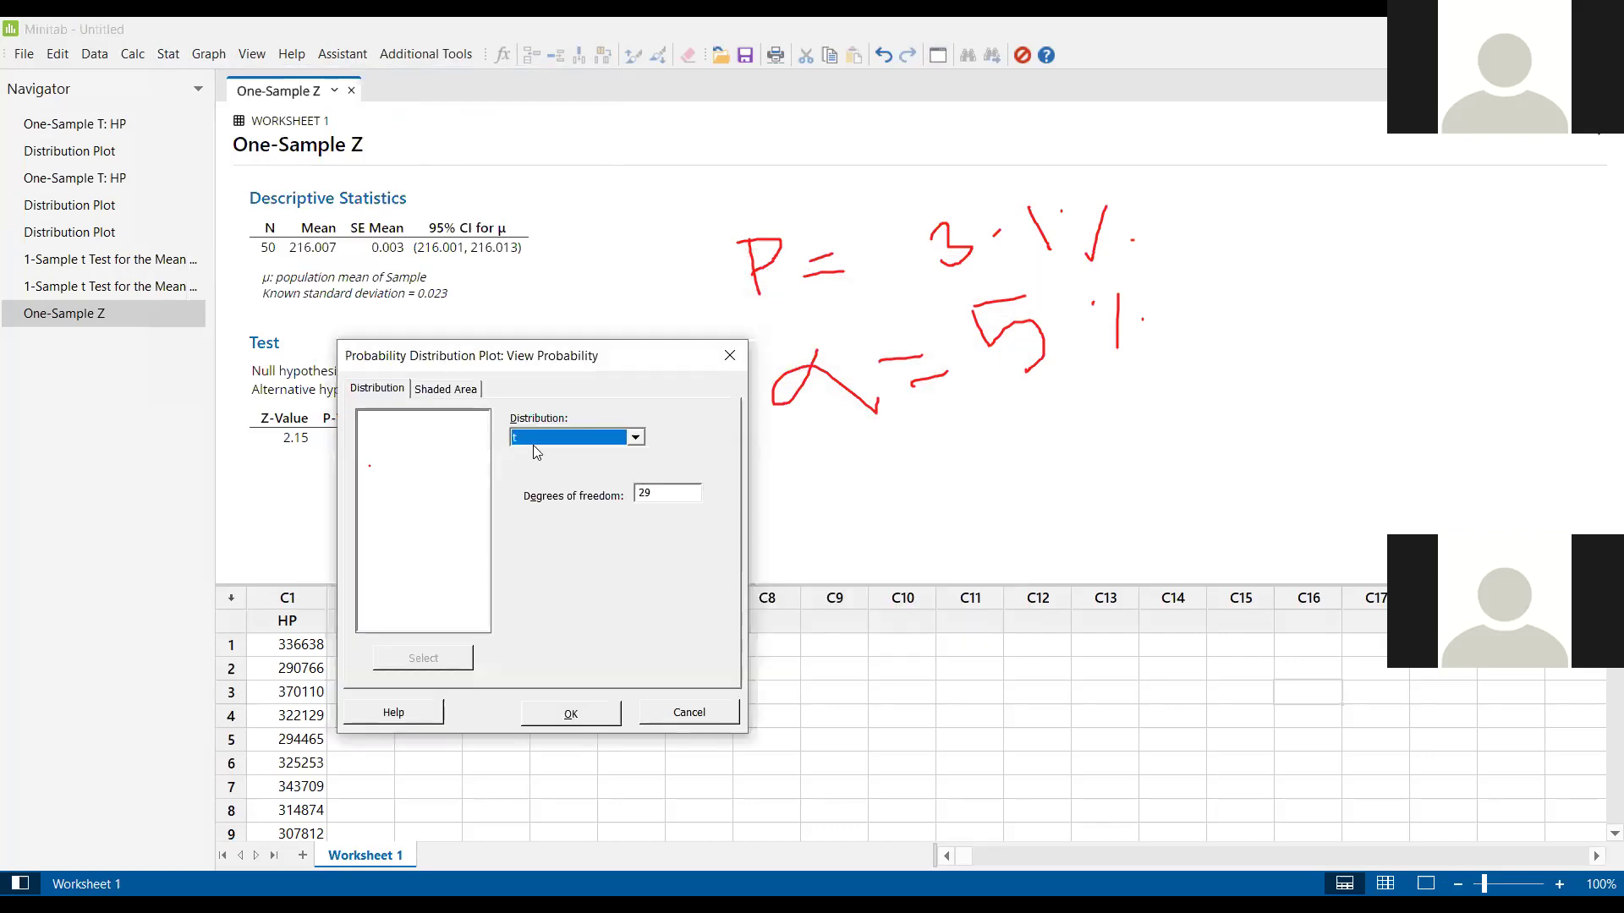
click(637, 437)
click(608, 562)
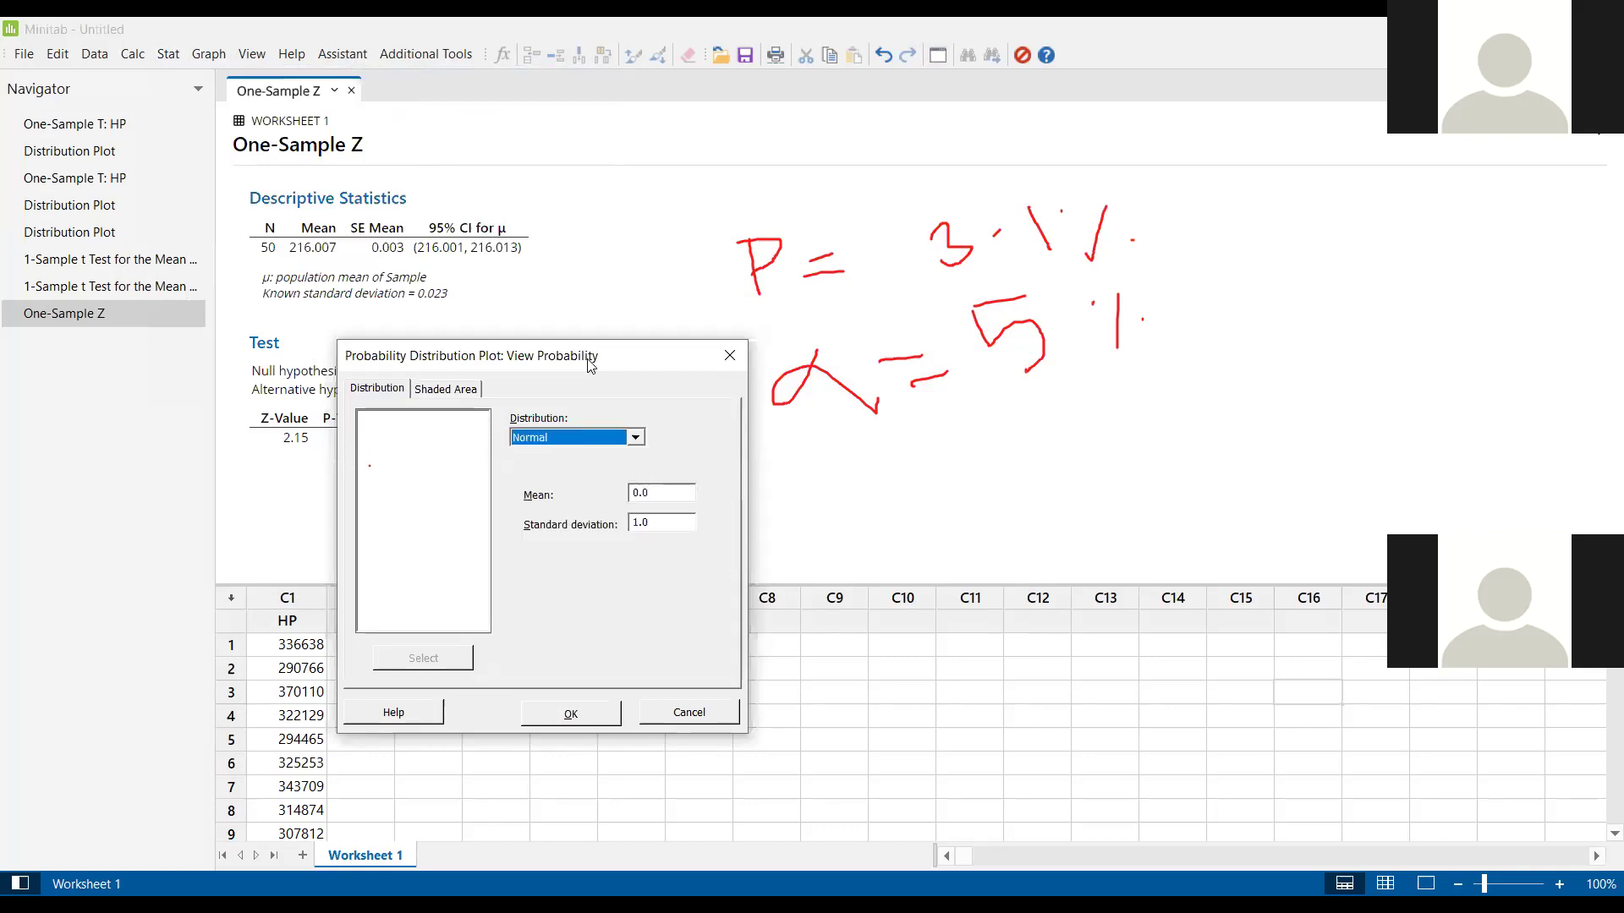
drag(588, 348, 890, 463)
click(983, 606)
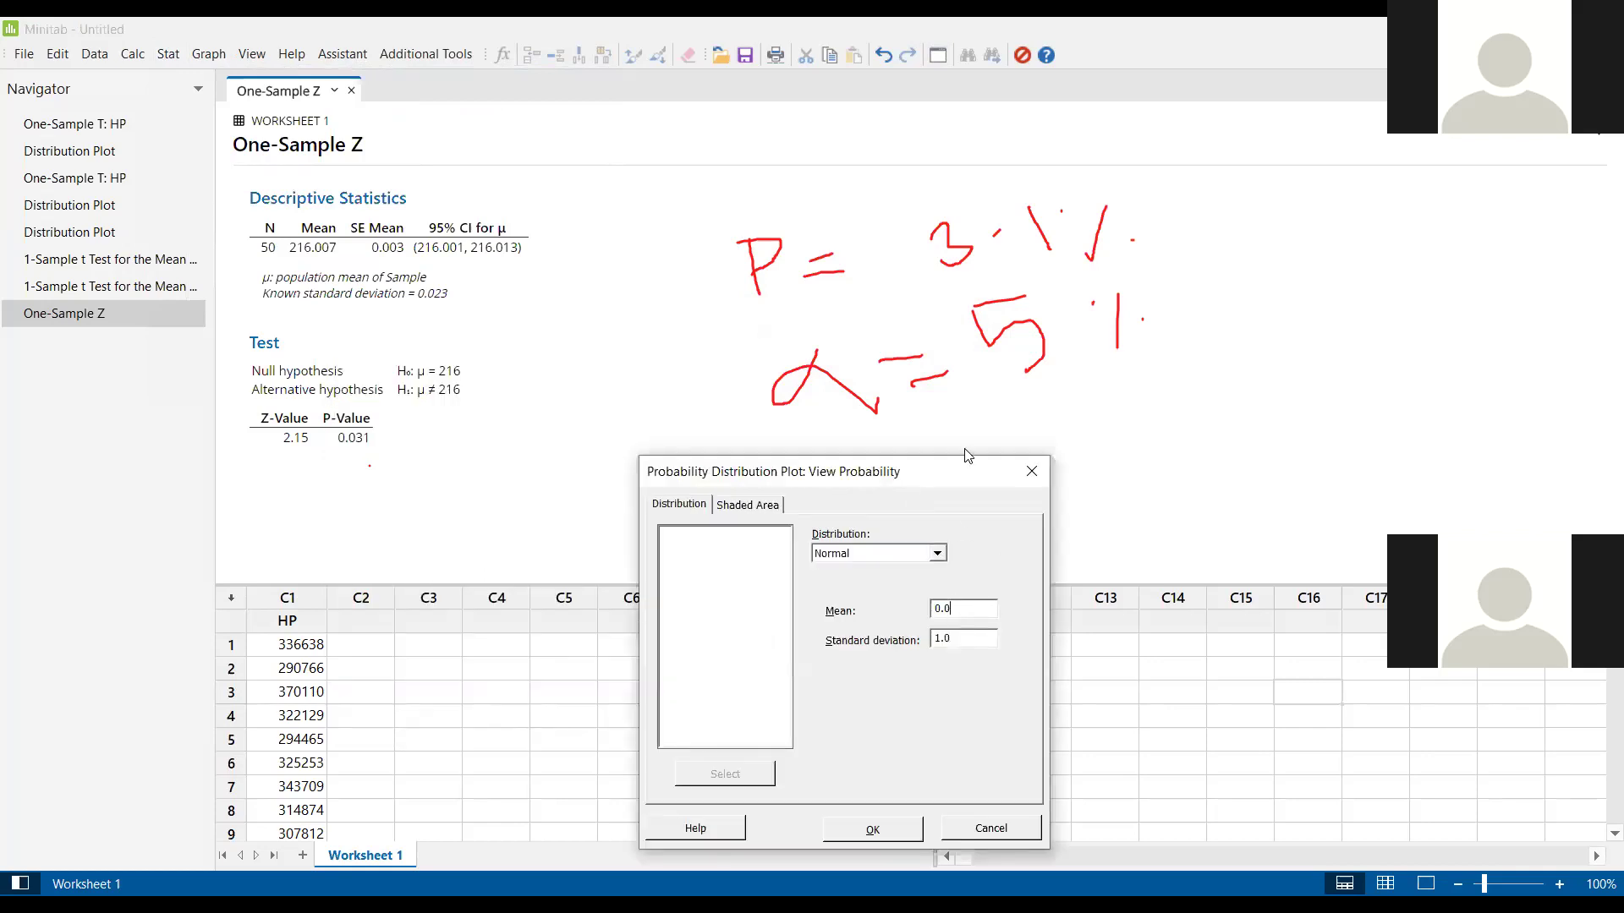
- Shade the plot's right tail by an X value of 2.15, create the graph and enlarge the output area to show it
click(759, 505)
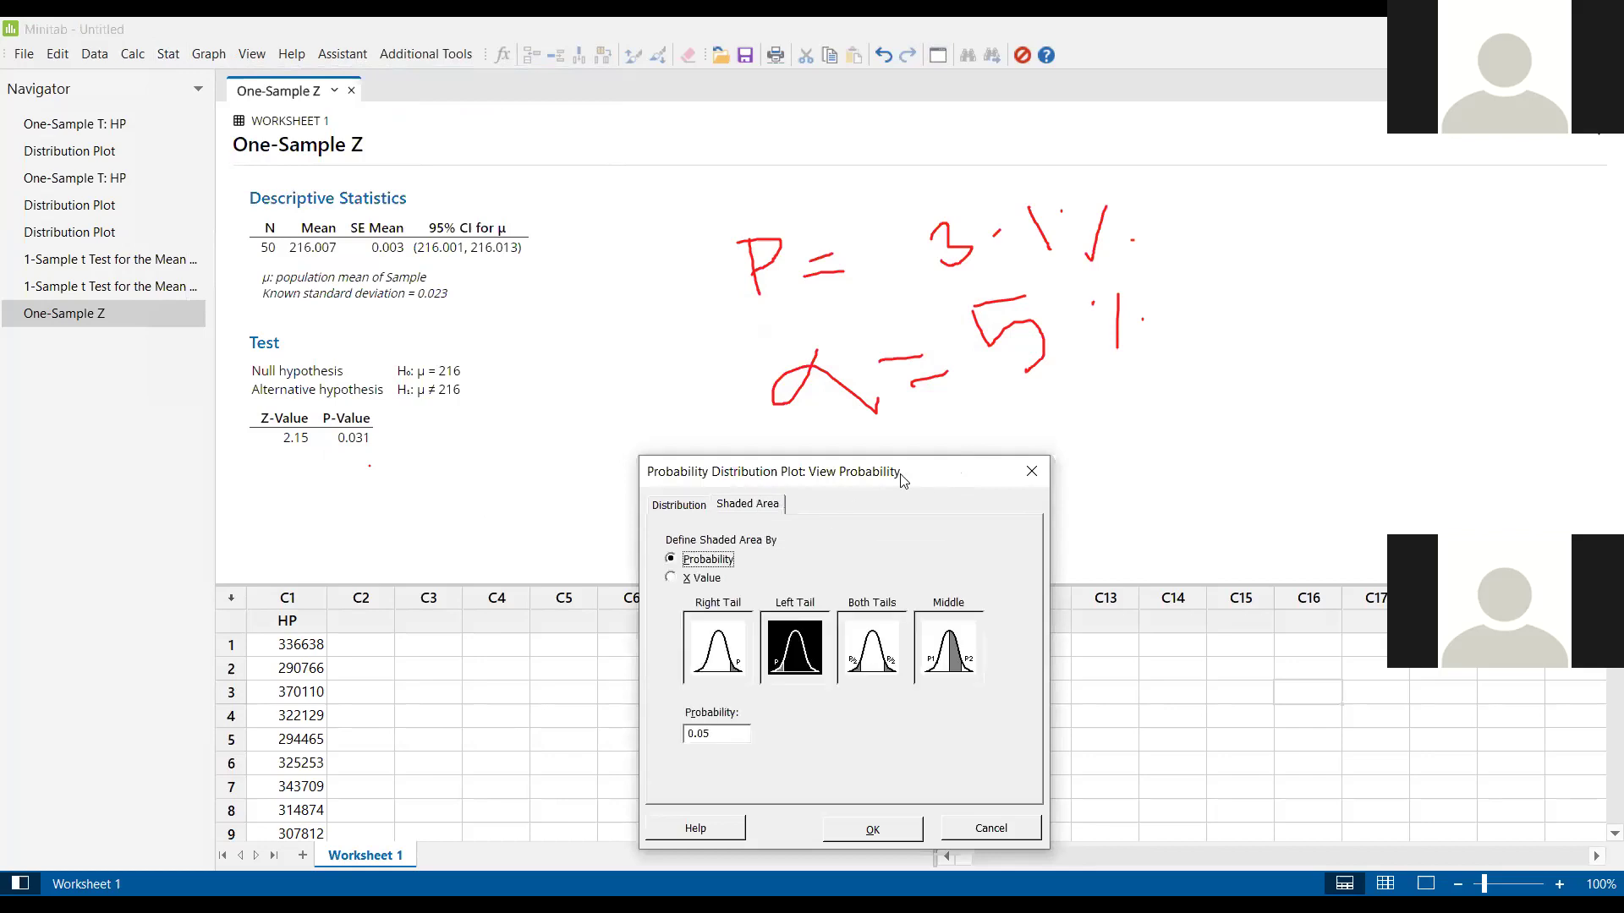
drag(882, 470, 859, 457)
click(905, 636)
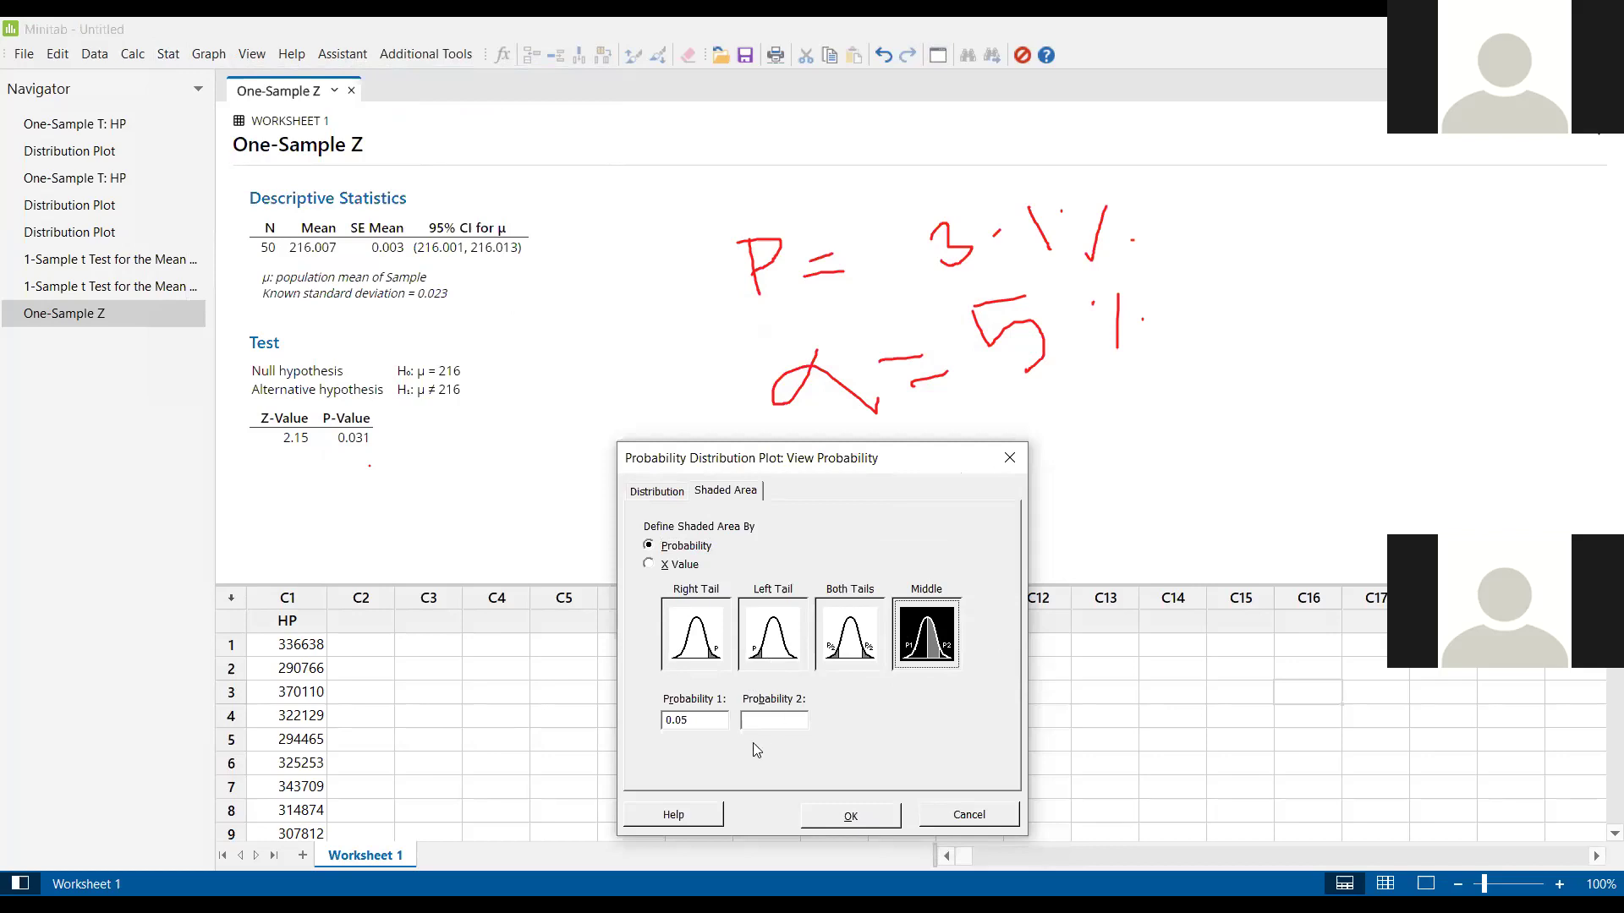
click(876, 648)
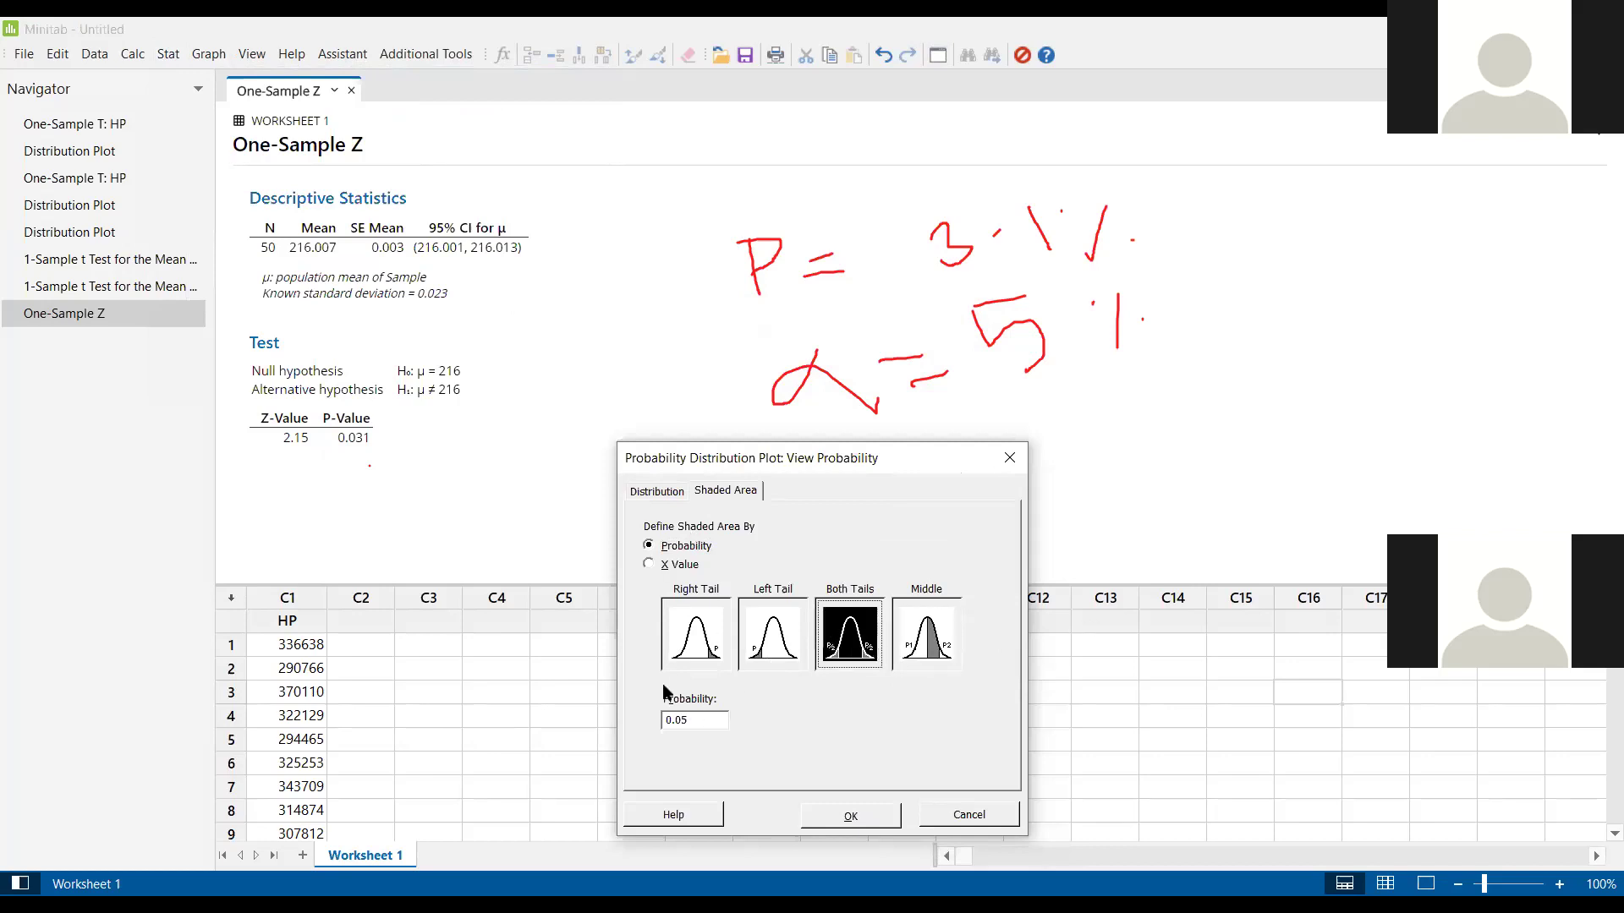
click(683, 565)
click(685, 721)
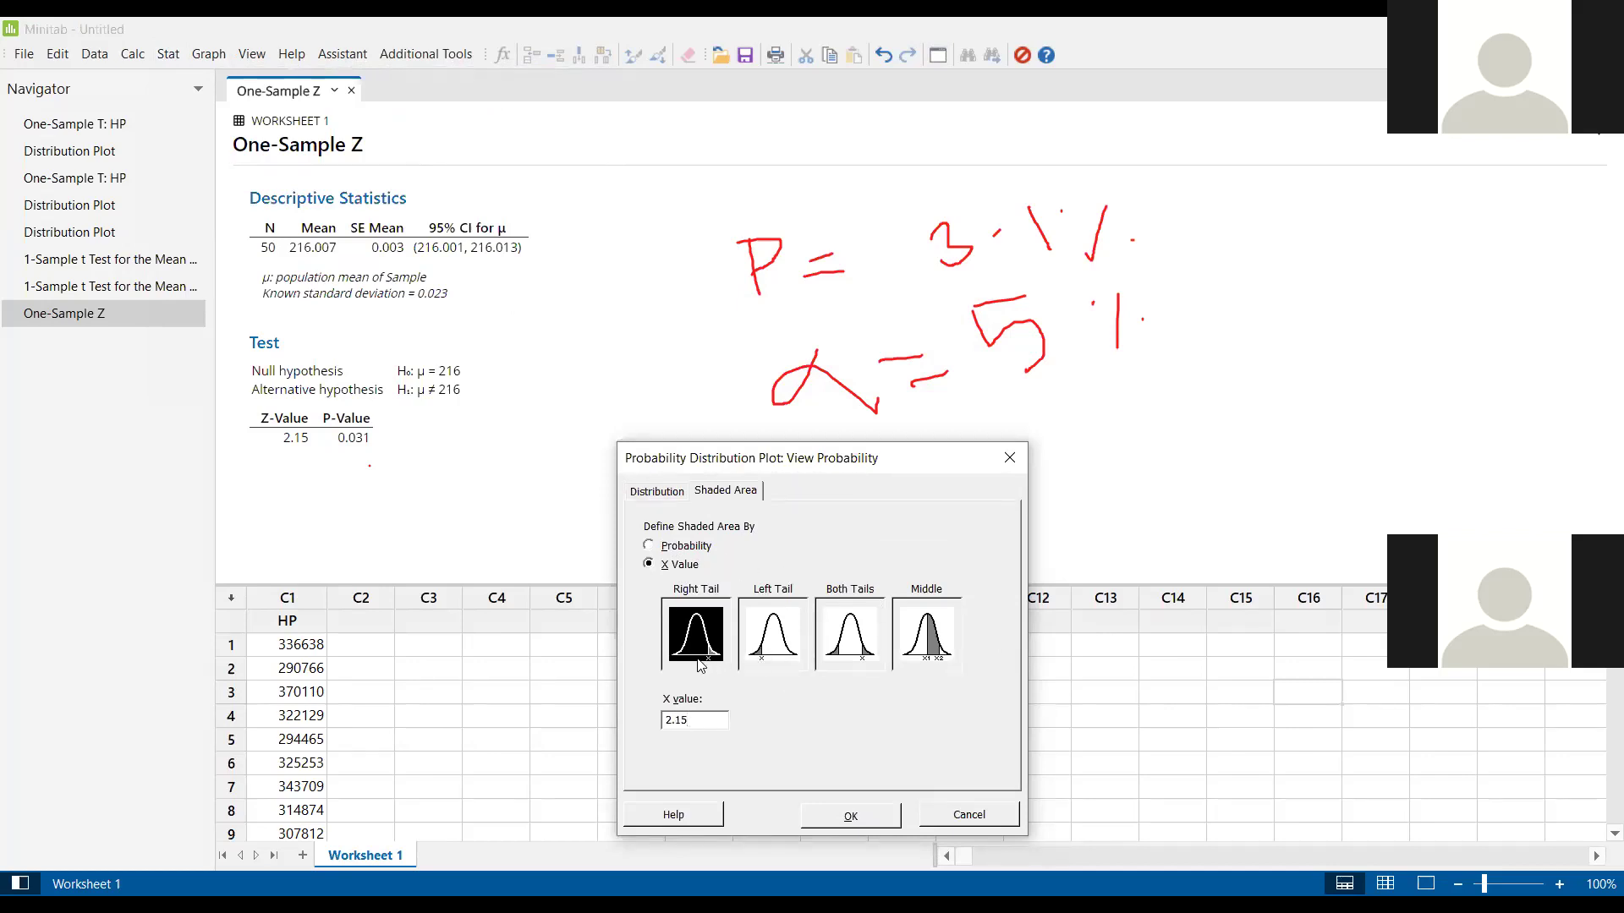
click(872, 817)
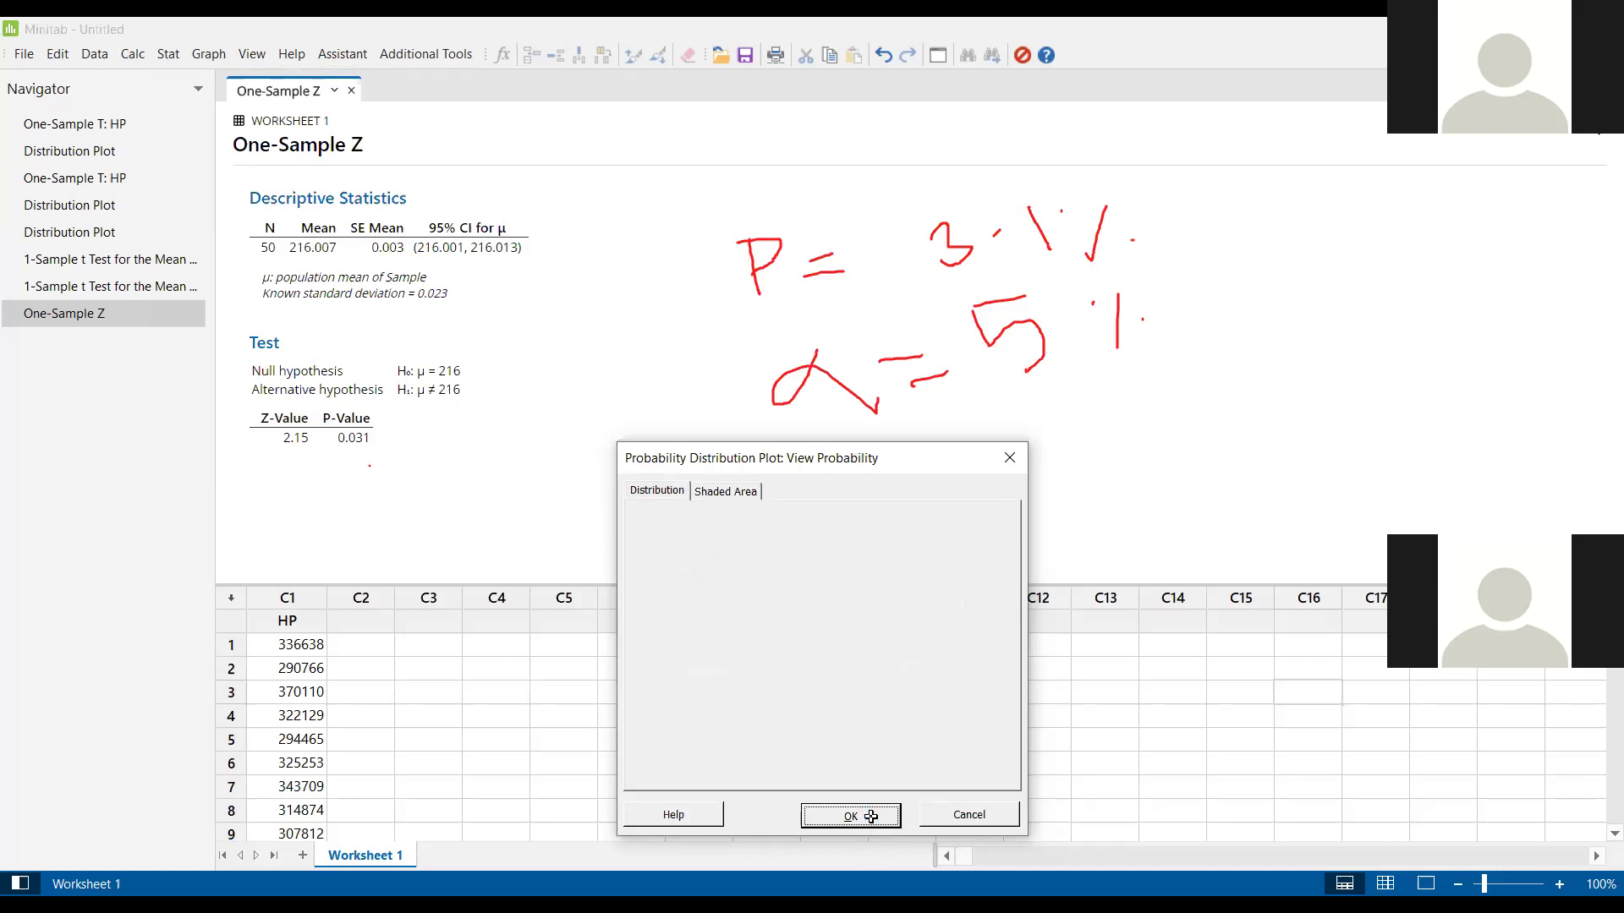
drag(850, 587, 854, 650)
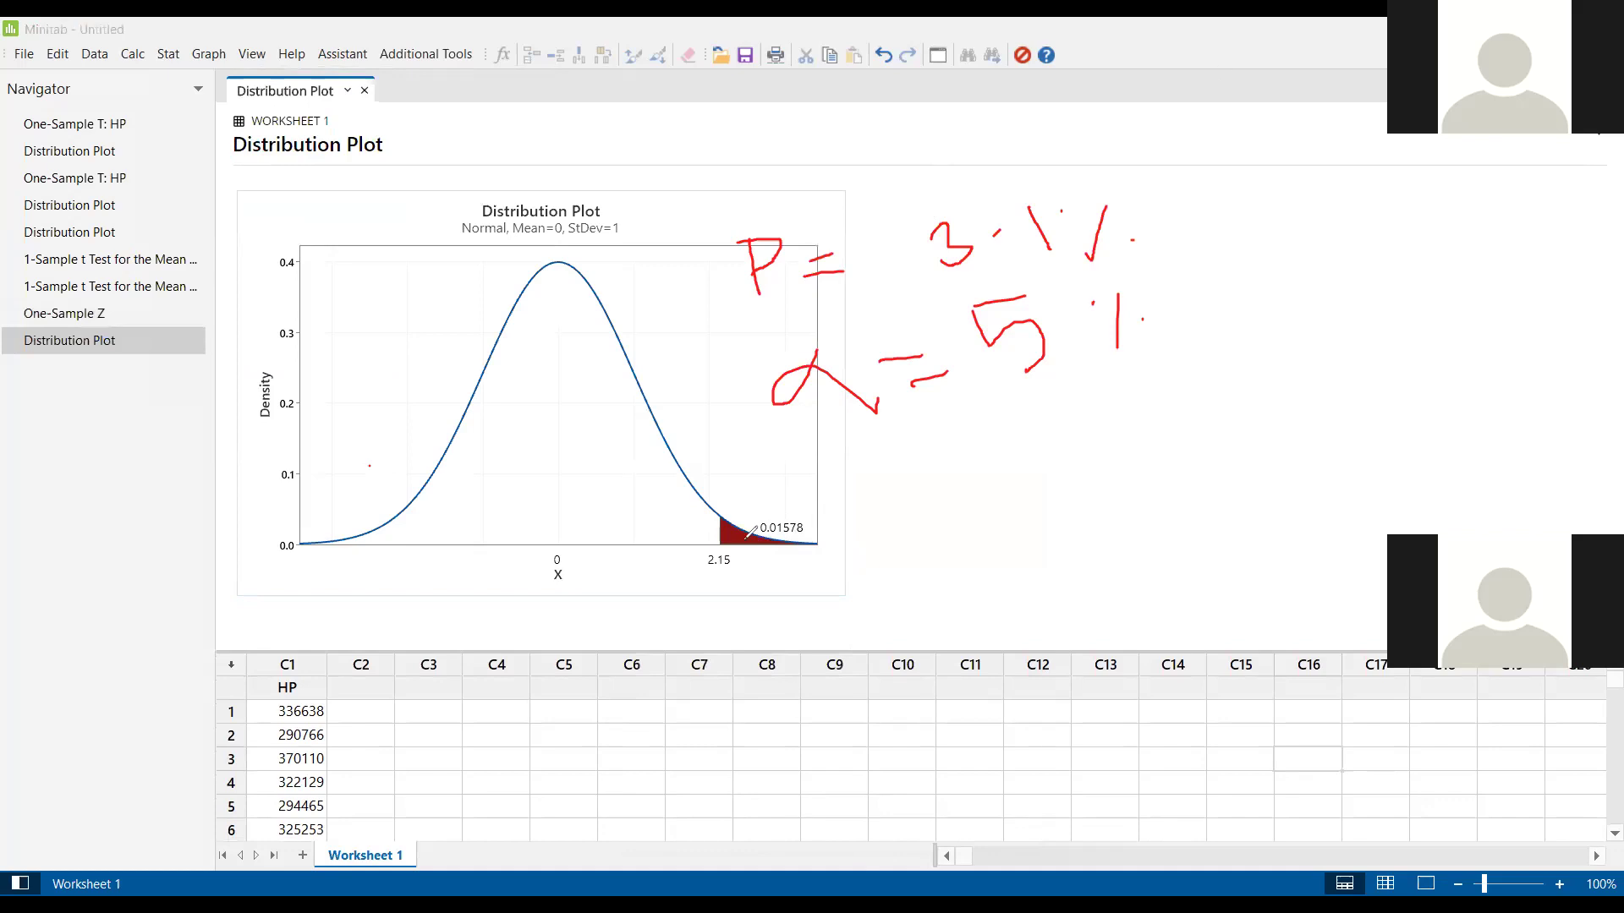
- Handwrite "1.5%" in red above the shaded tail and underline the 2.15 mark on the X axis
click(759, 462)
click(773, 475)
mouse_move(758, 463)
mouse_down()
mouse_move(761, 495)
mouse_move(821, 455)
mouse_move(799, 474)
mouse_up()
drag(842, 454, 838, 496)
click(830, 468)
click(872, 488)
drag(707, 572, 739, 570)
- Create another standard normal View Probability plot with the right tail shaded by a probability of 0.05
click(209, 54)
click(254, 302)
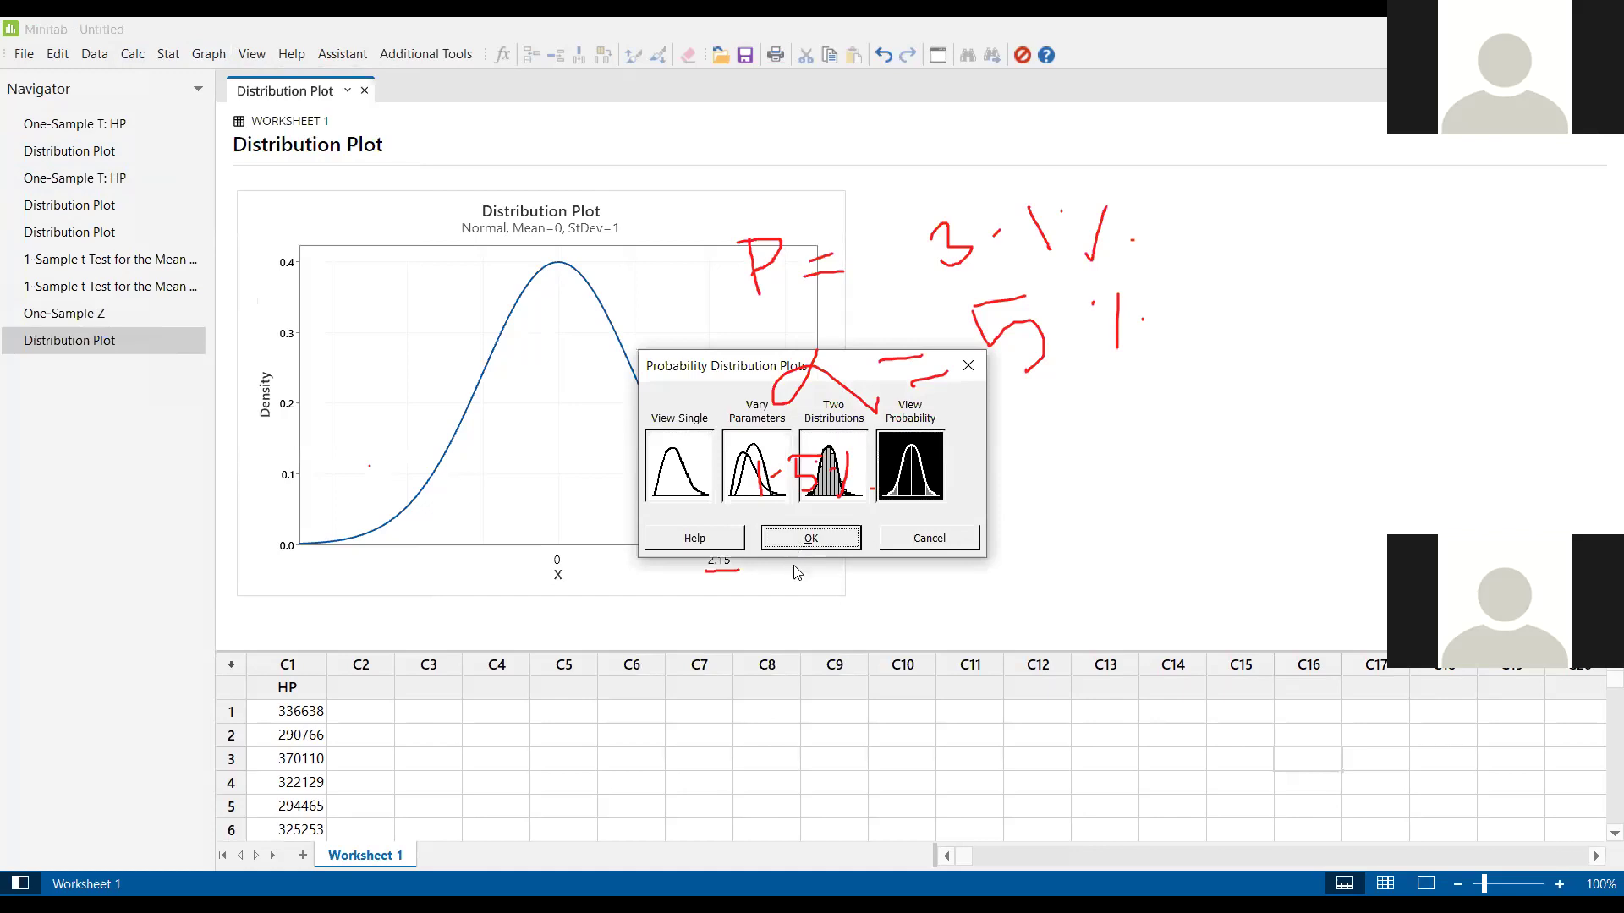
double_click(917, 409)
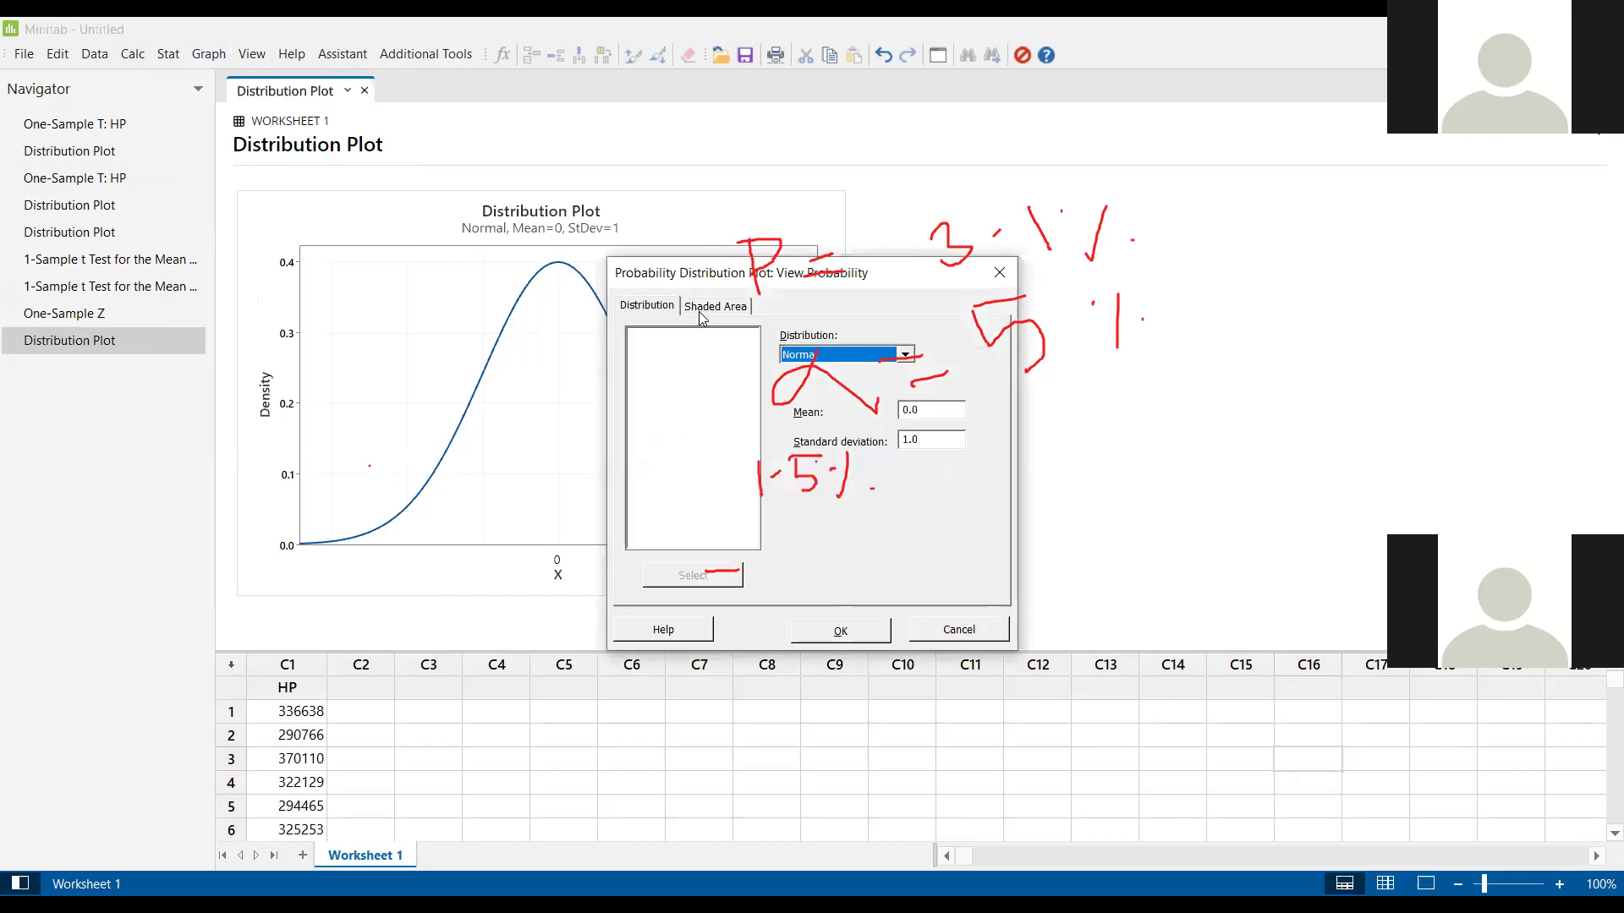
click(704, 306)
drag(685, 295, 571, 373)
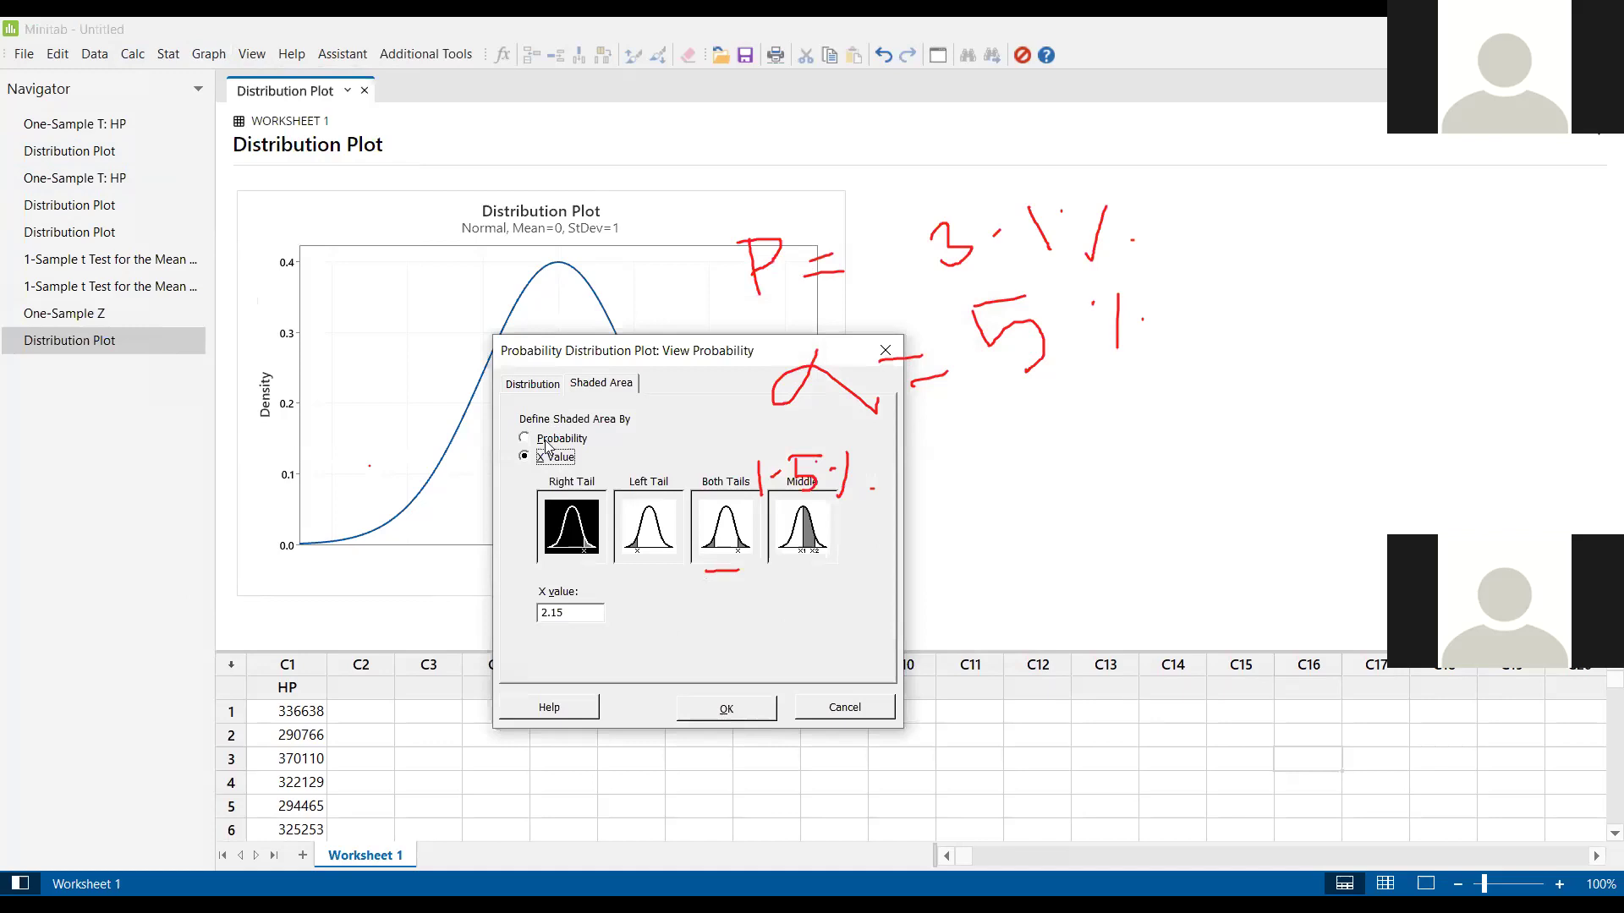
click(523, 438)
click(725, 526)
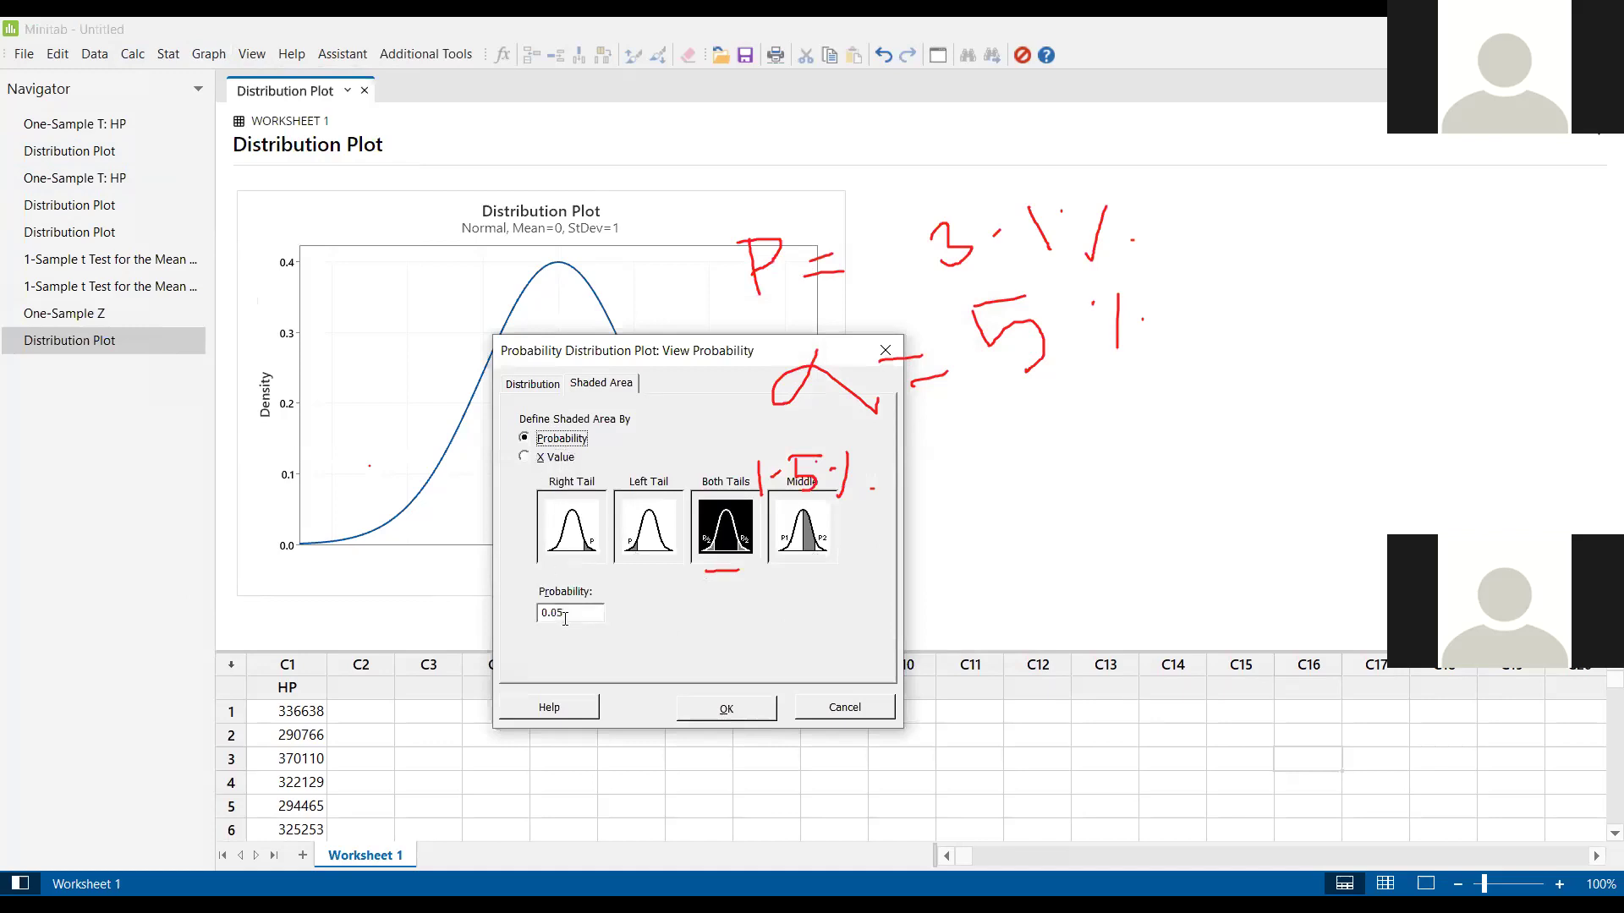
click(588, 540)
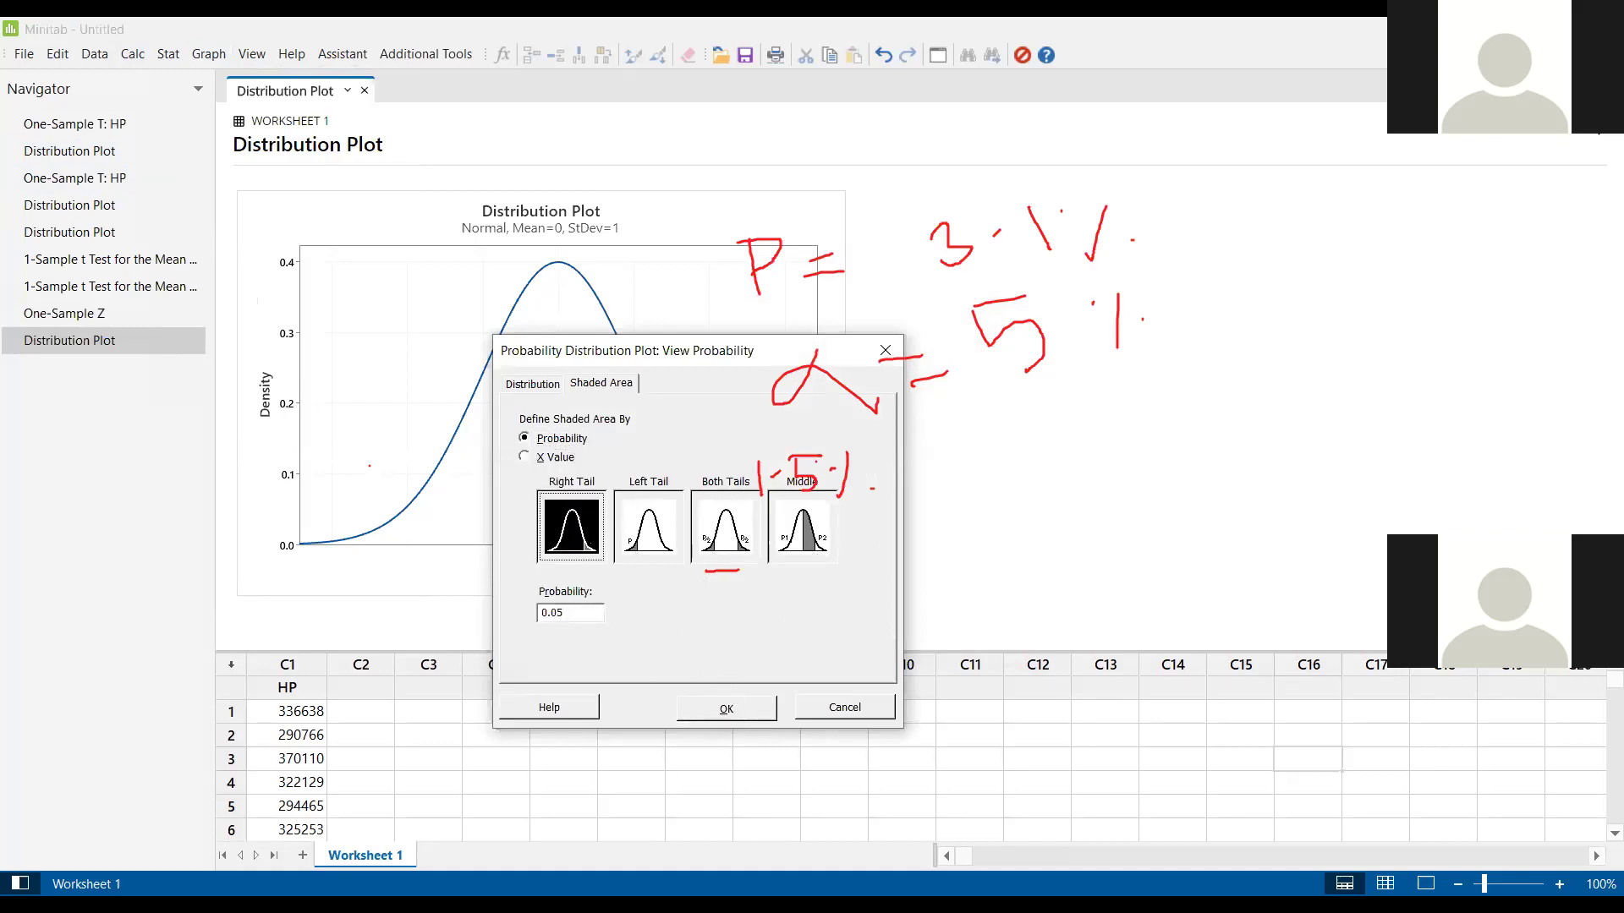
click(730, 715)
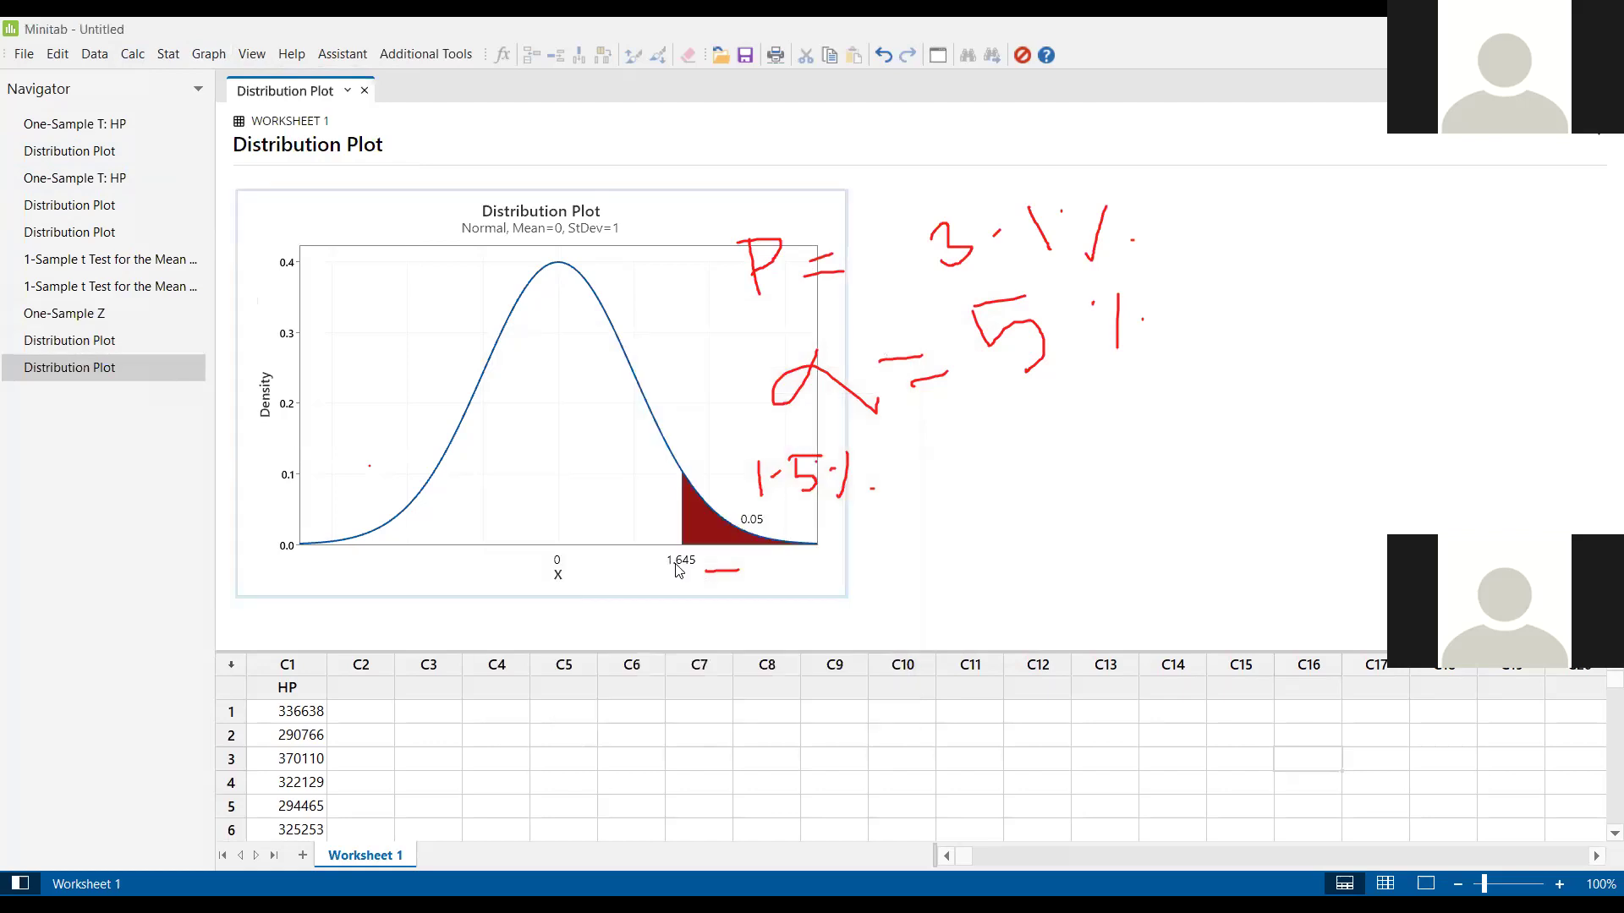
click(679, 571)
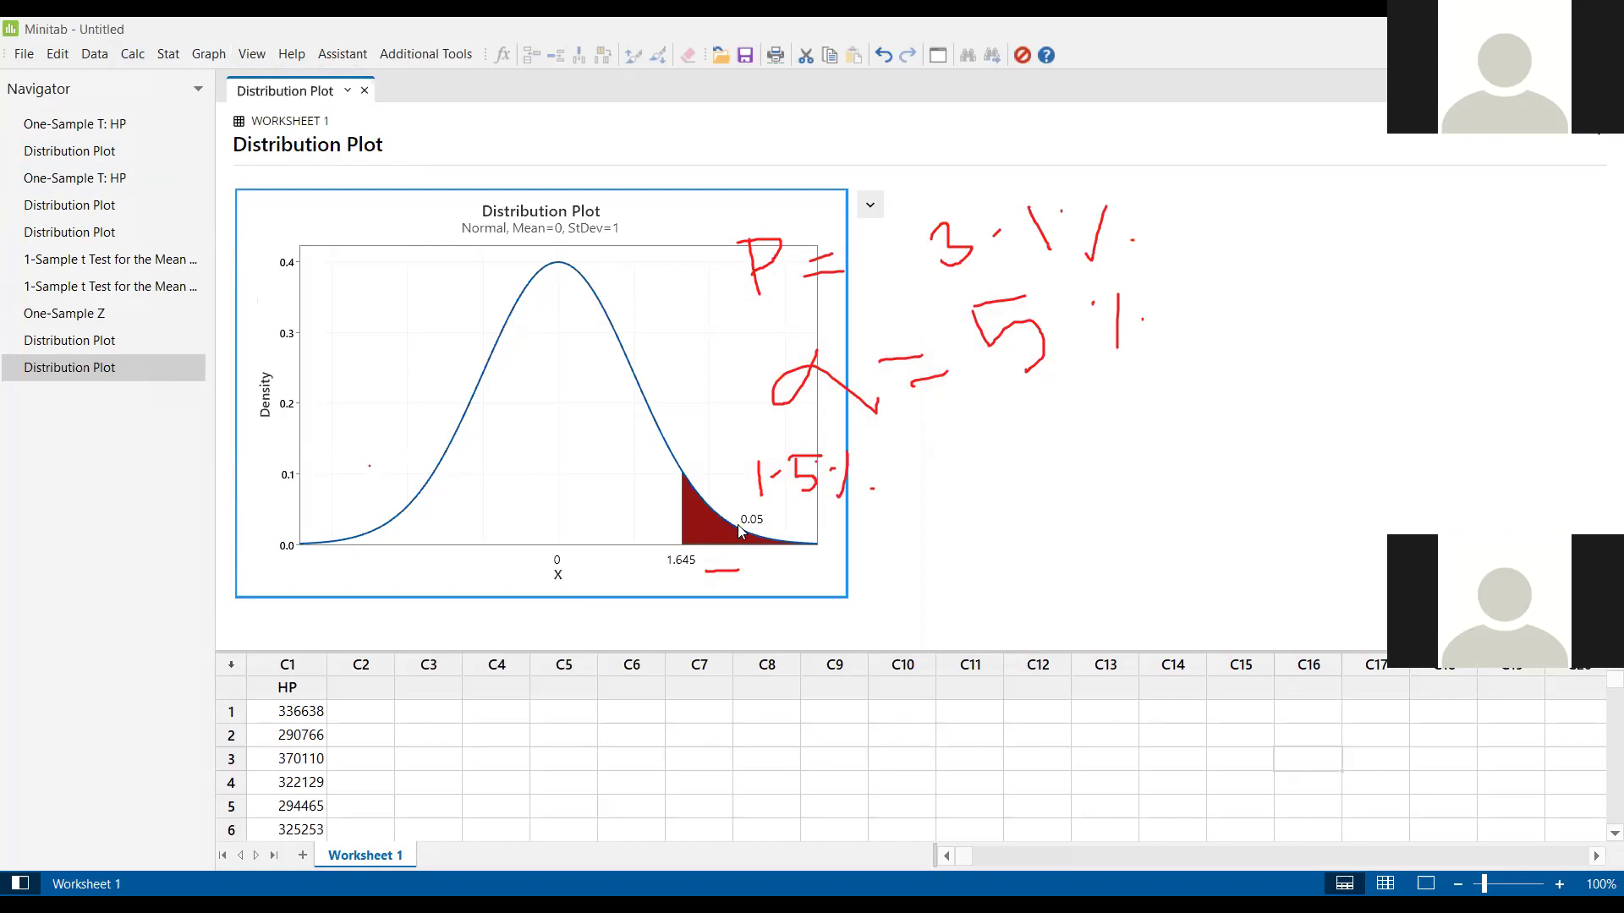
- Create a further standard normal View Probability plot with the right-tail probability set to 0.025
click(161, 55)
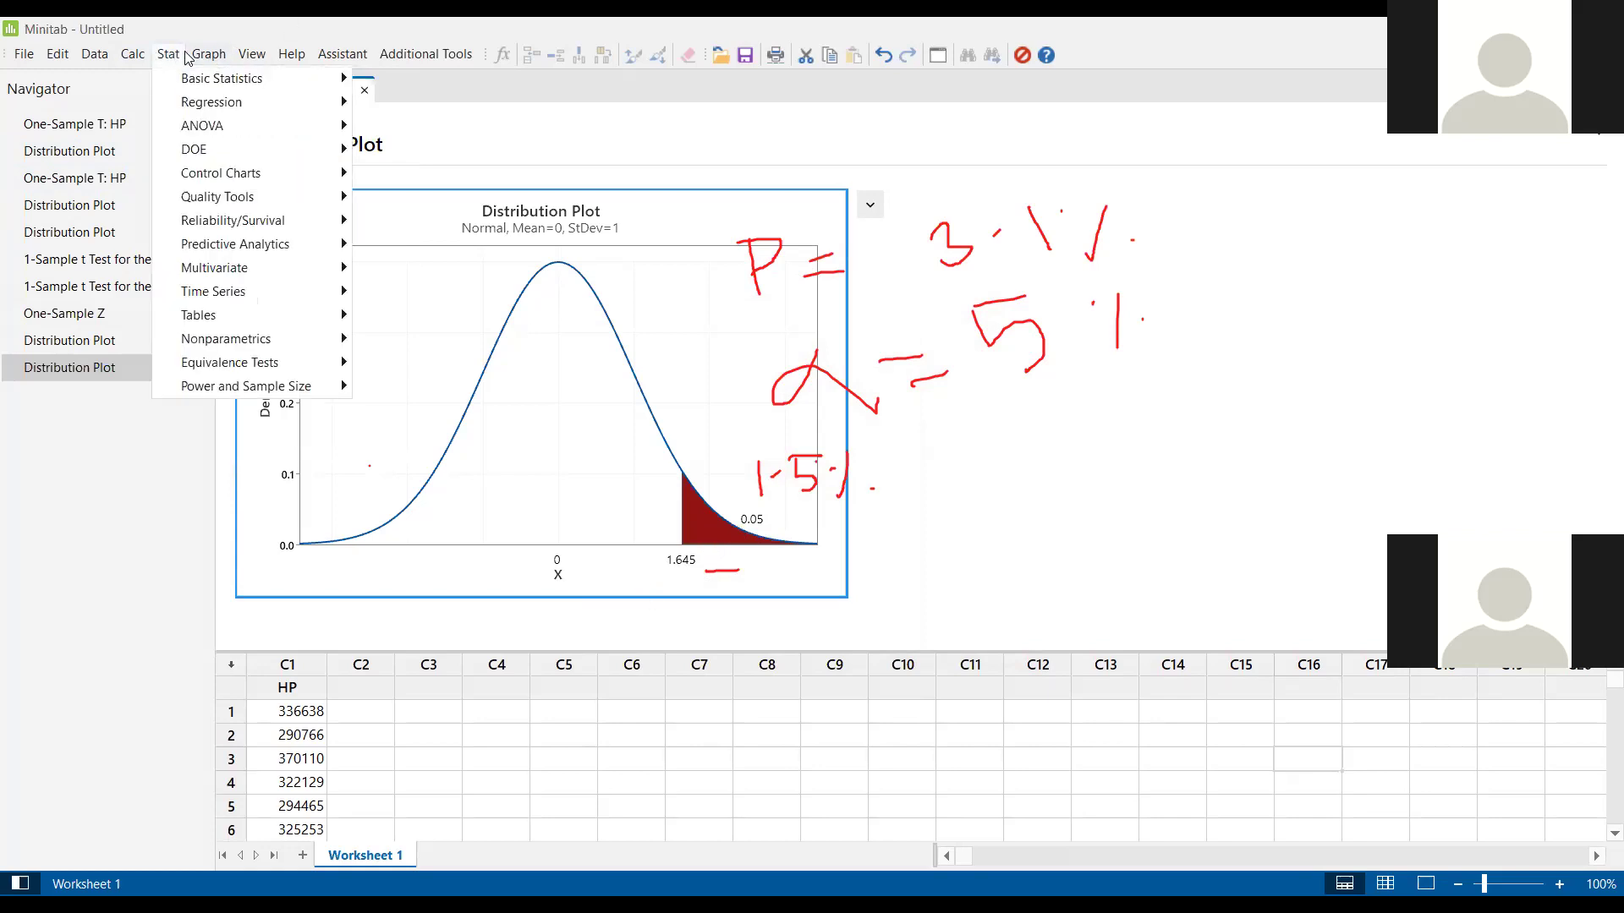
mouse_move(200, 56)
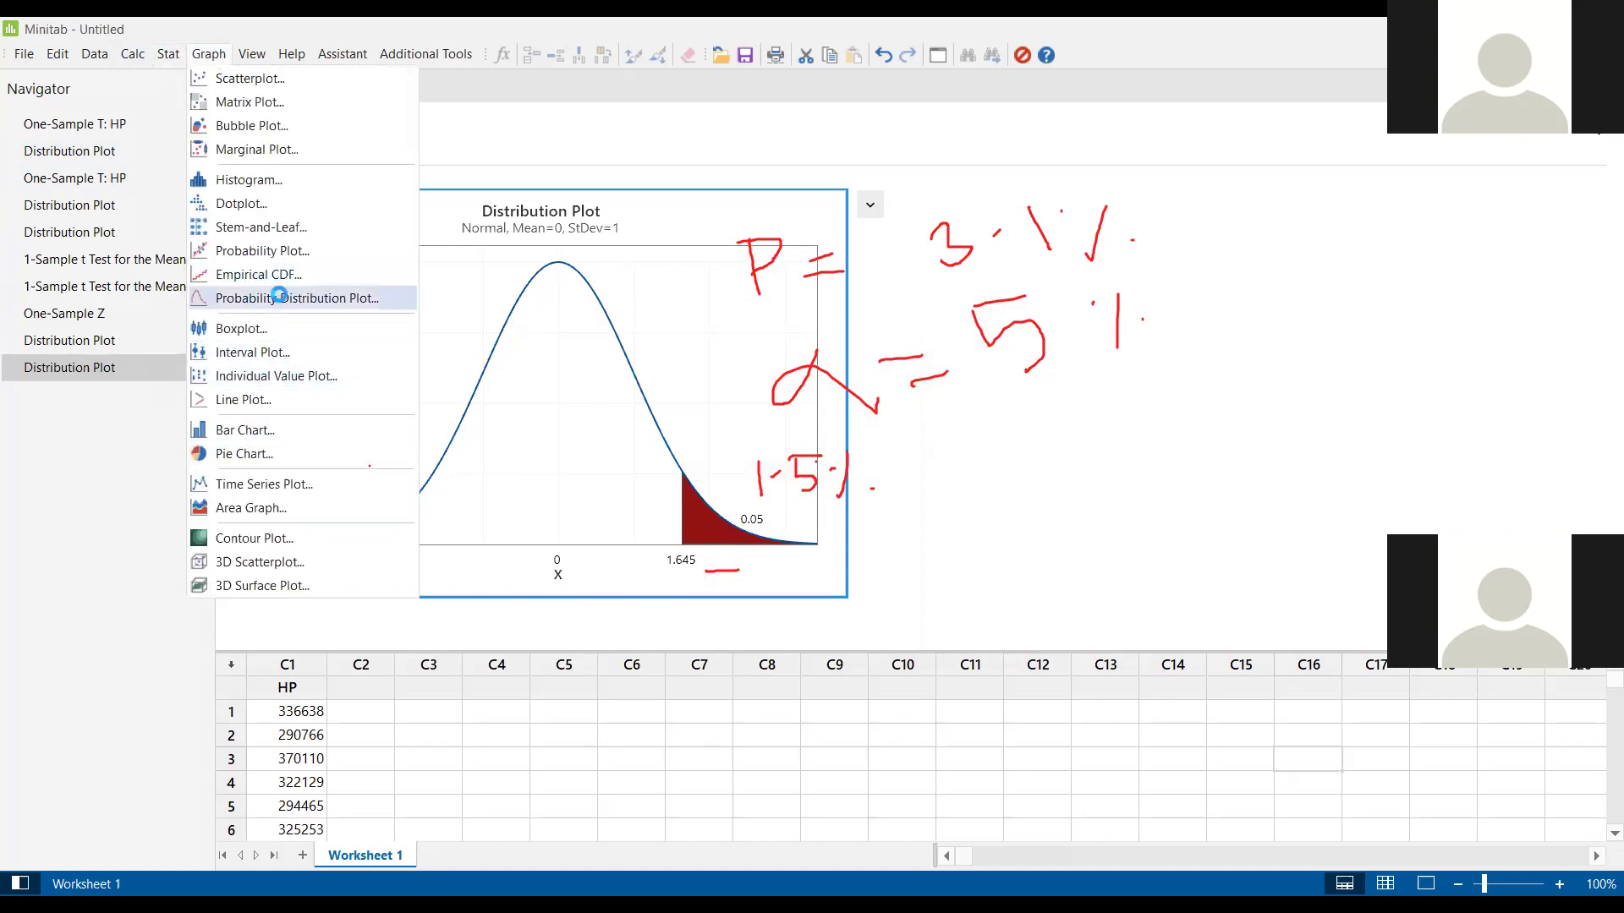
click(283, 299)
click(921, 466)
click(819, 547)
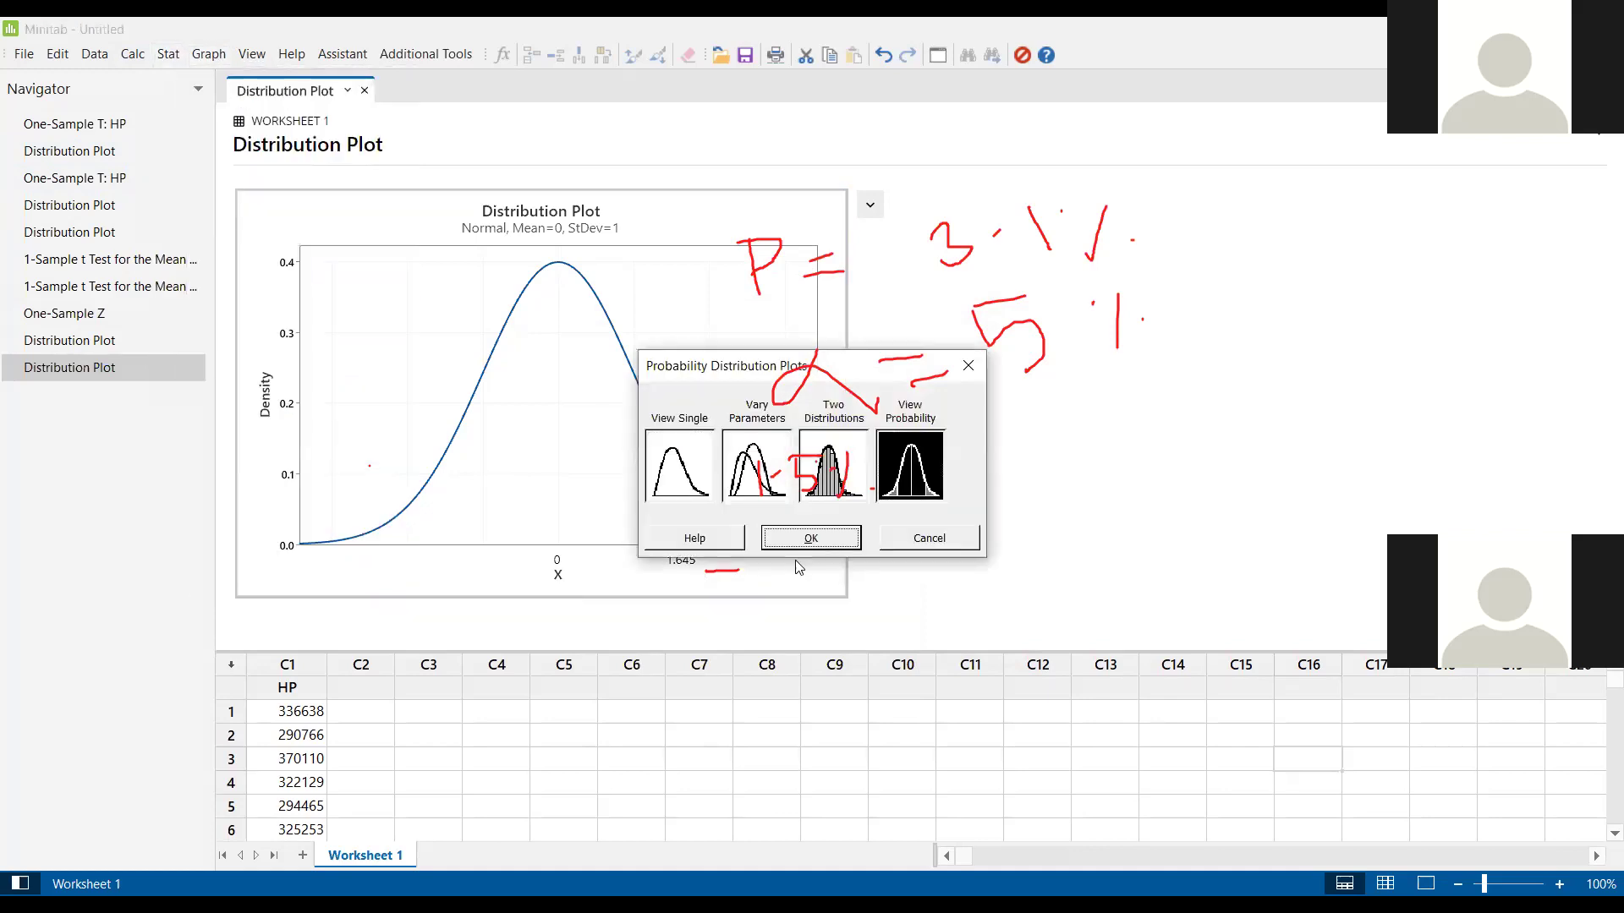
click(711, 307)
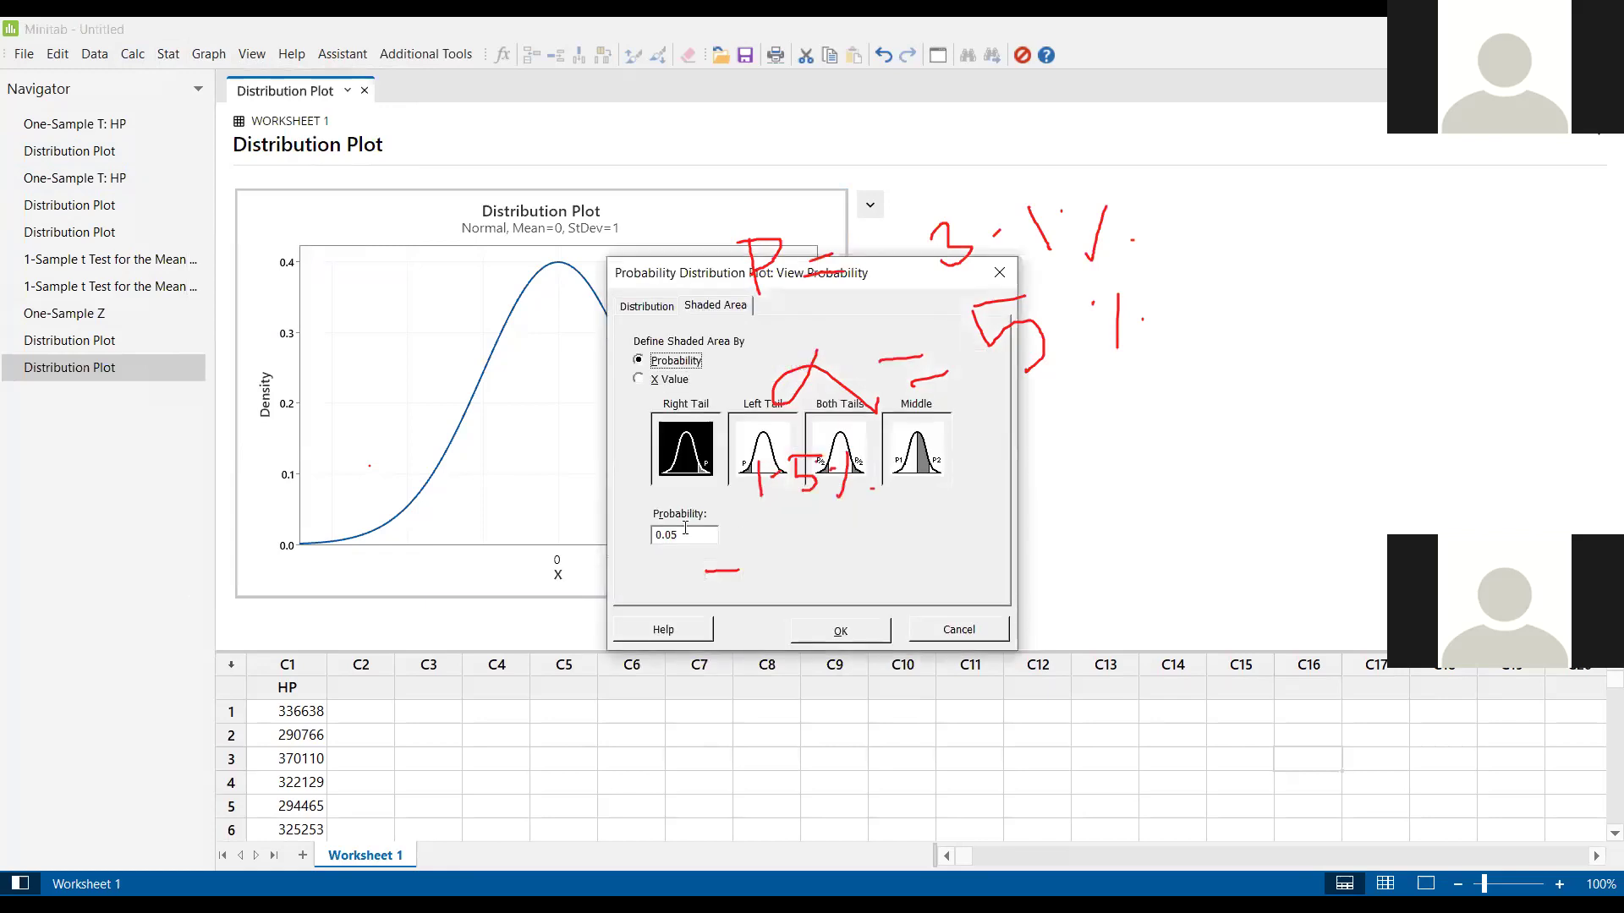
drag(673, 536, 688, 538)
click(824, 628)
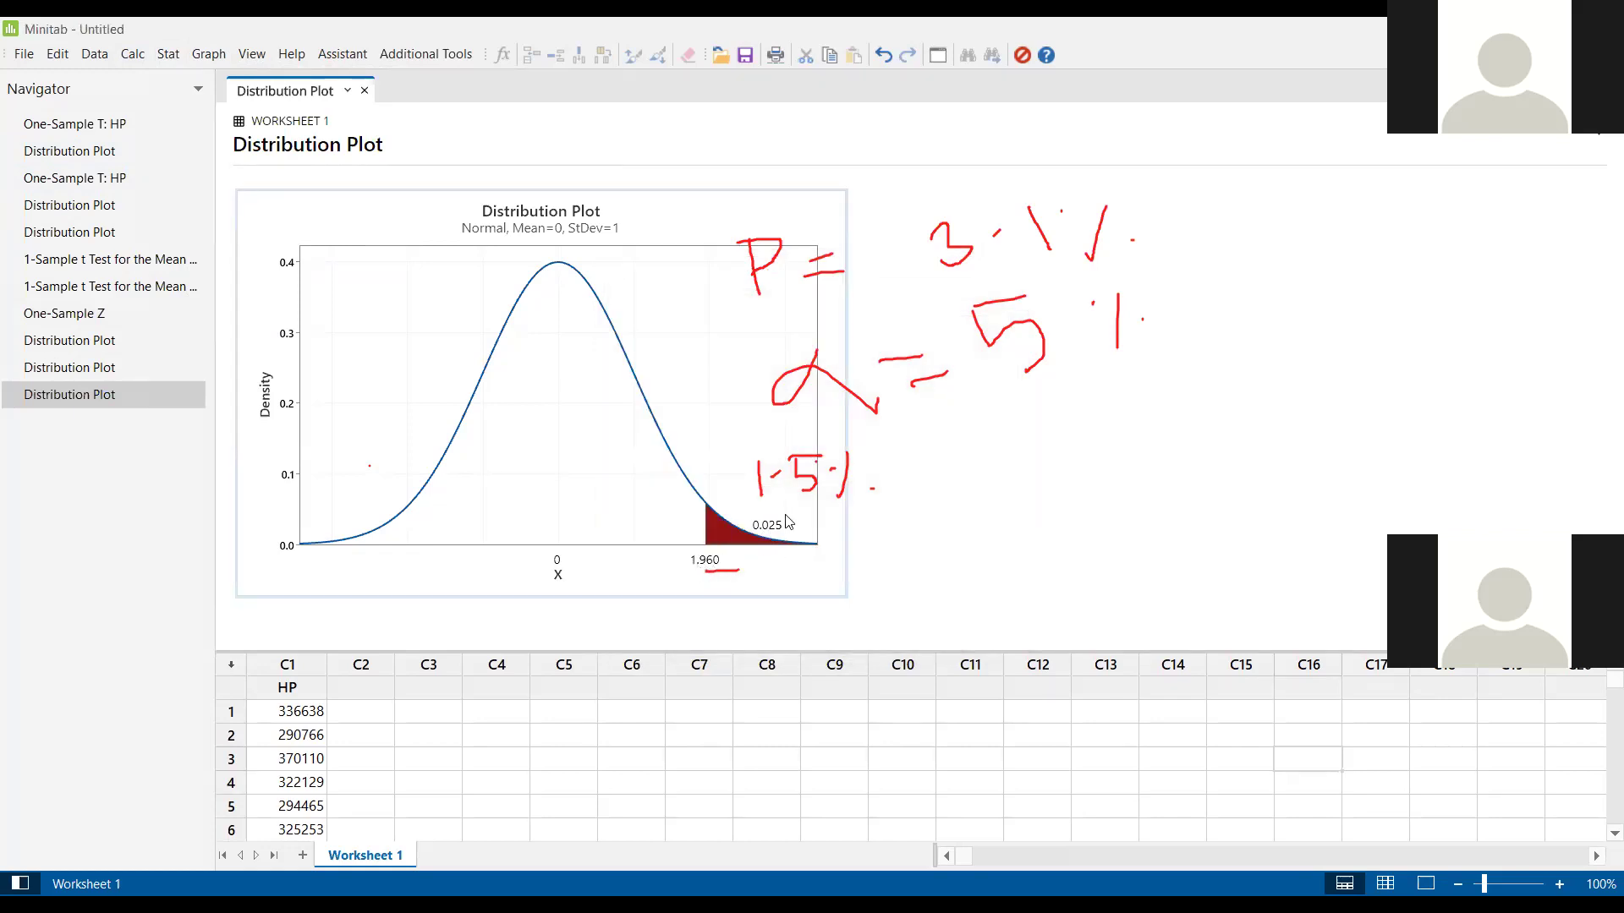
- Open the One-Sample Z output and examine its Z-value and P-value against the distribution plot
click(763, 534)
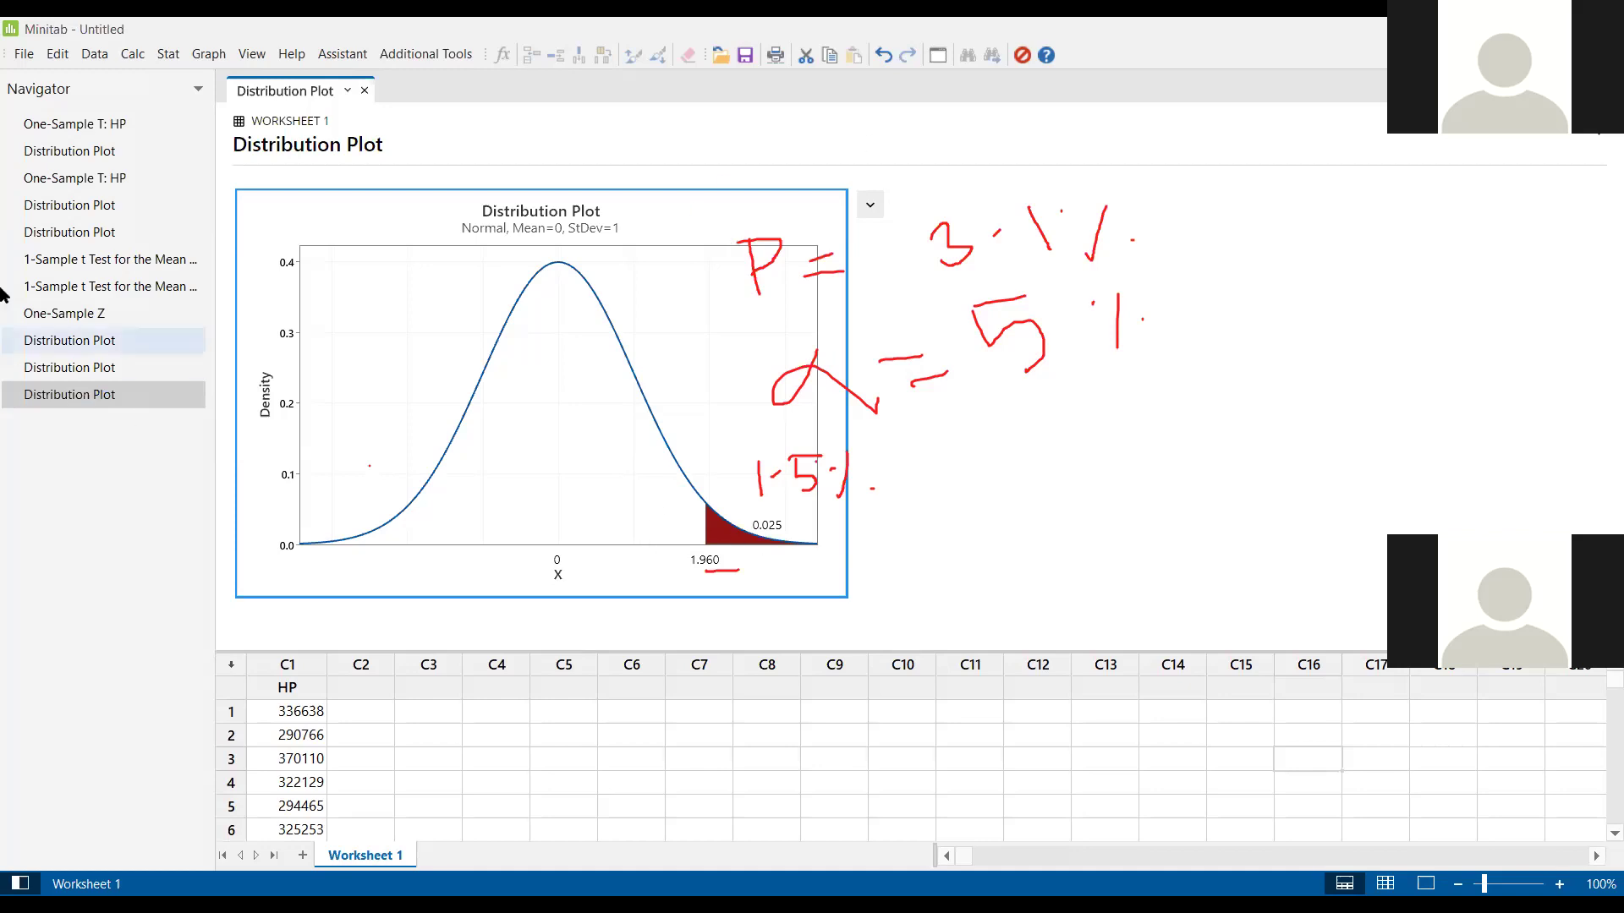
click(28, 315)
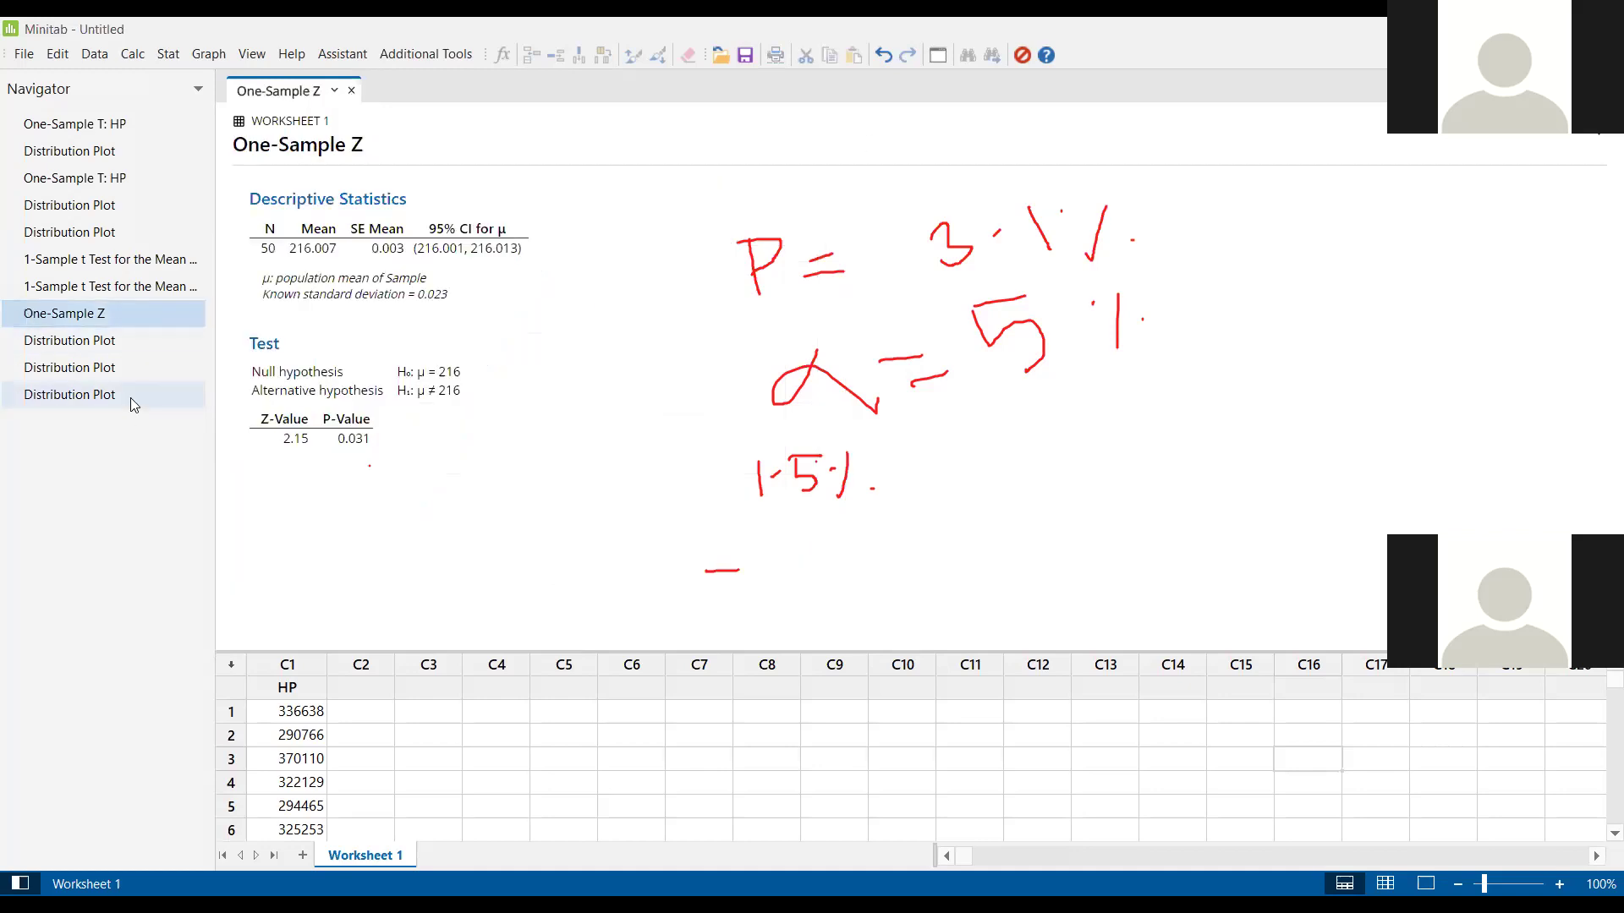
click(302, 441)
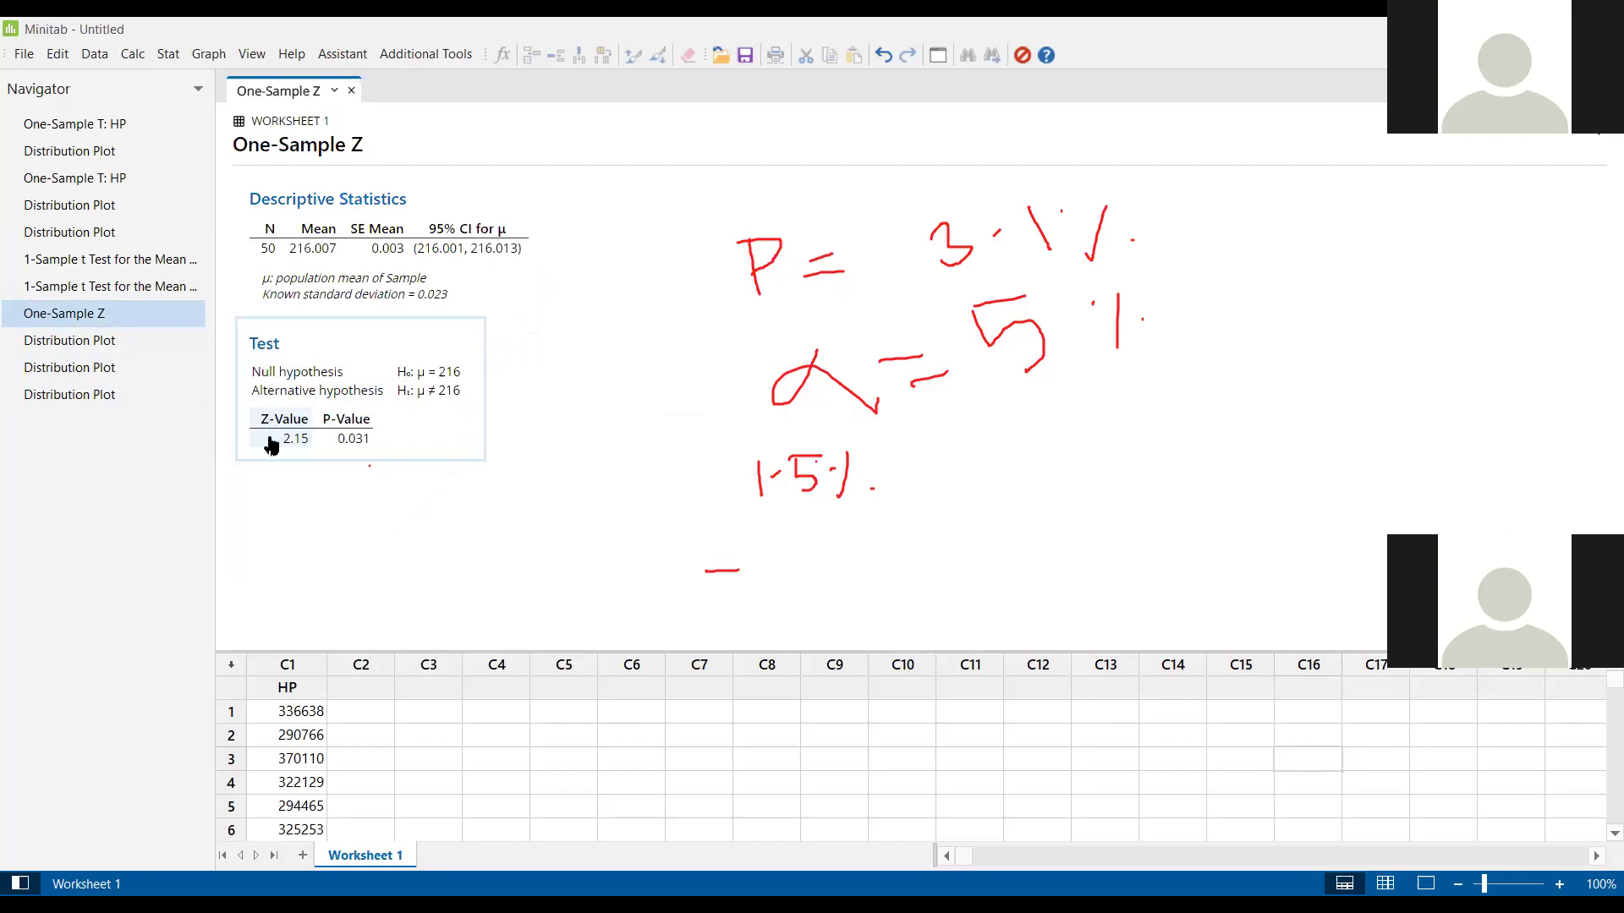
click(371, 446)
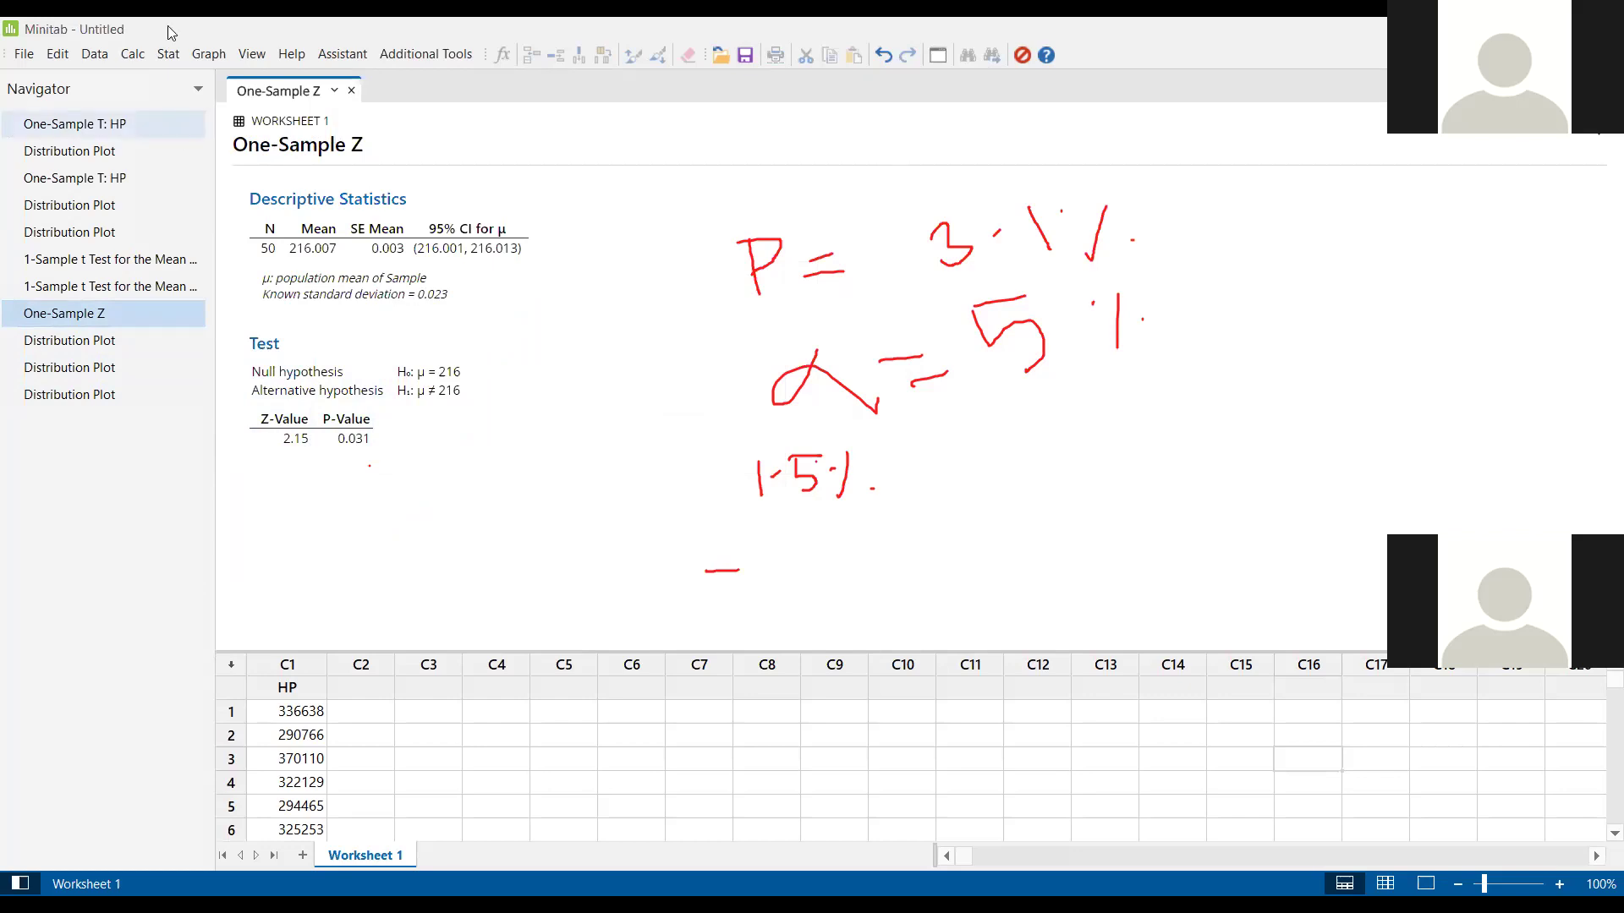
- Rerun the one-sample Z test on the summarized data with the confidence level set to 99.0
click(167, 57)
mouse_move(222, 79)
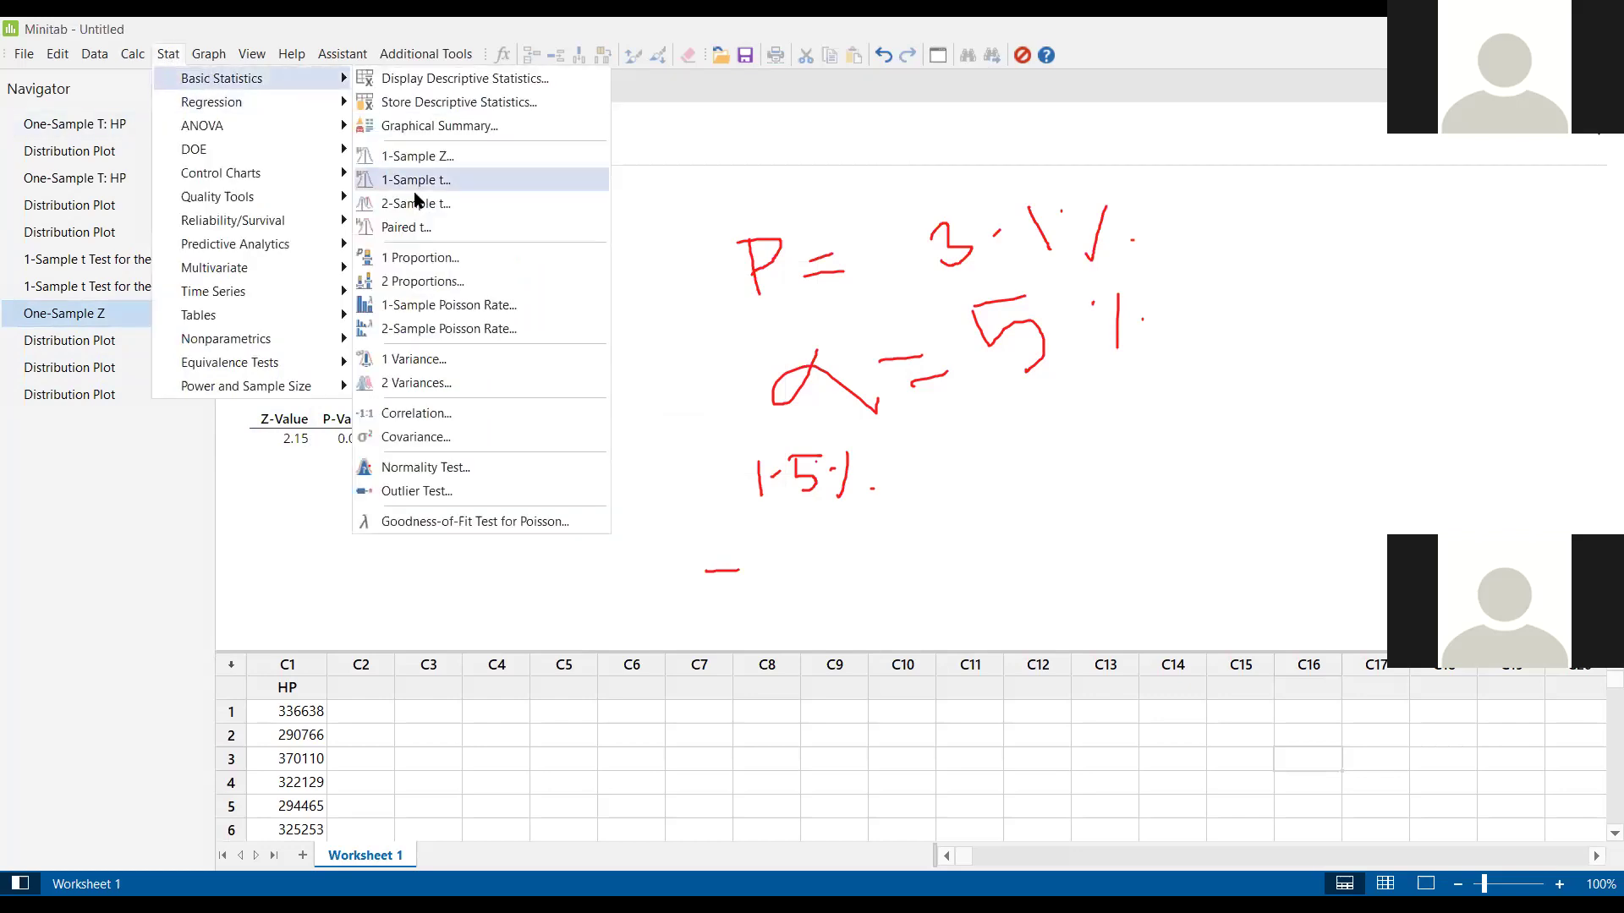
click(442, 157)
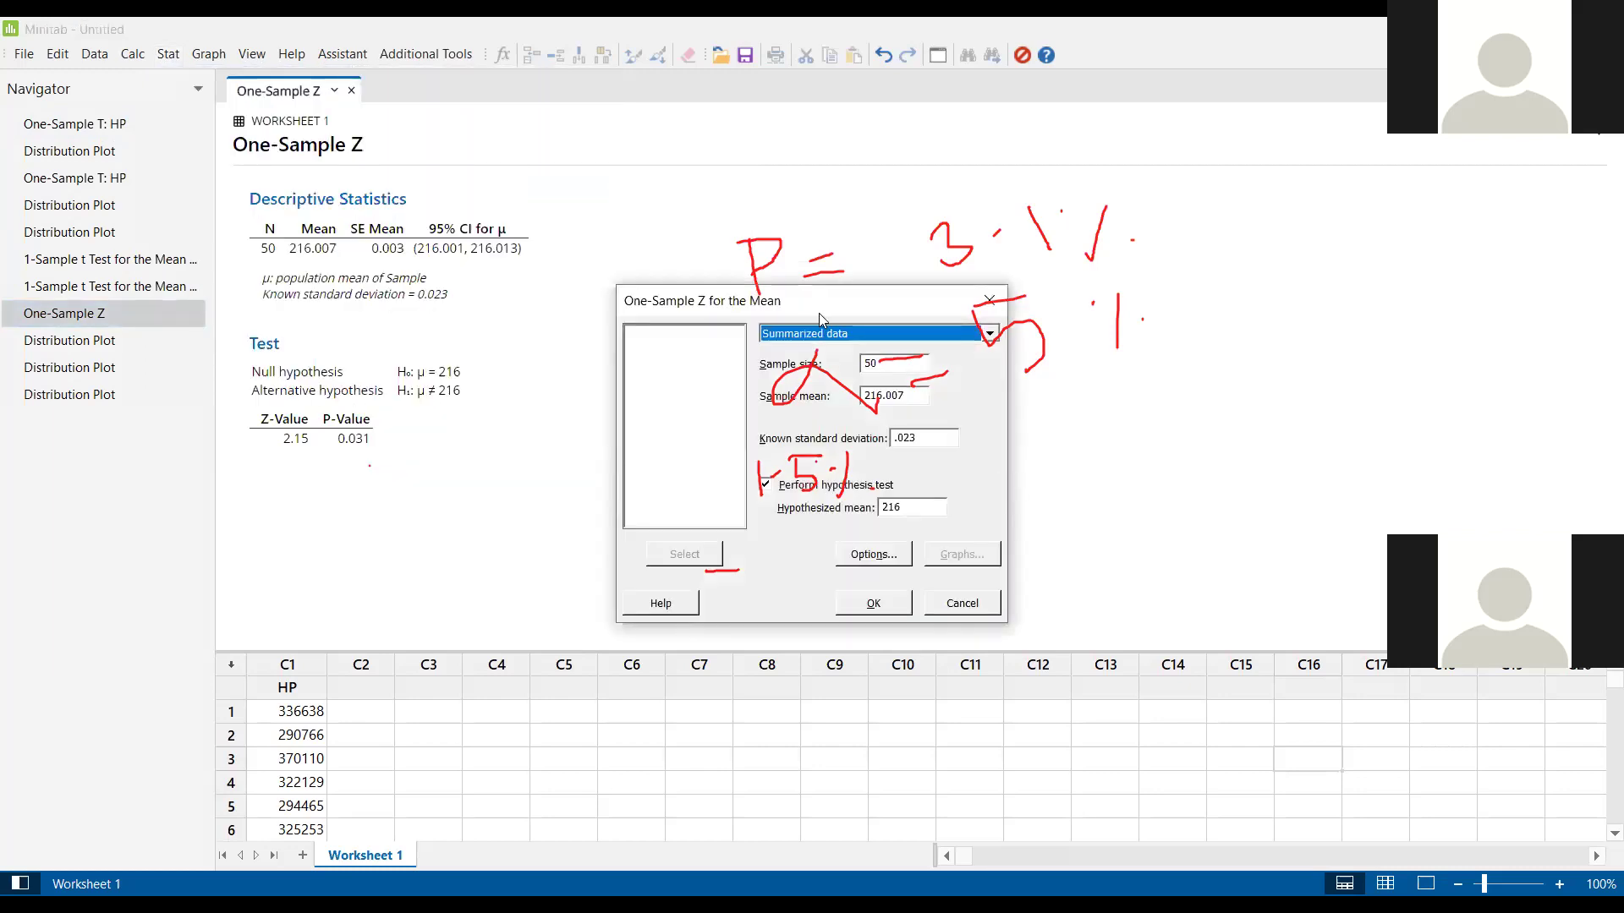
drag(814, 306, 500, 242)
click(563, 491)
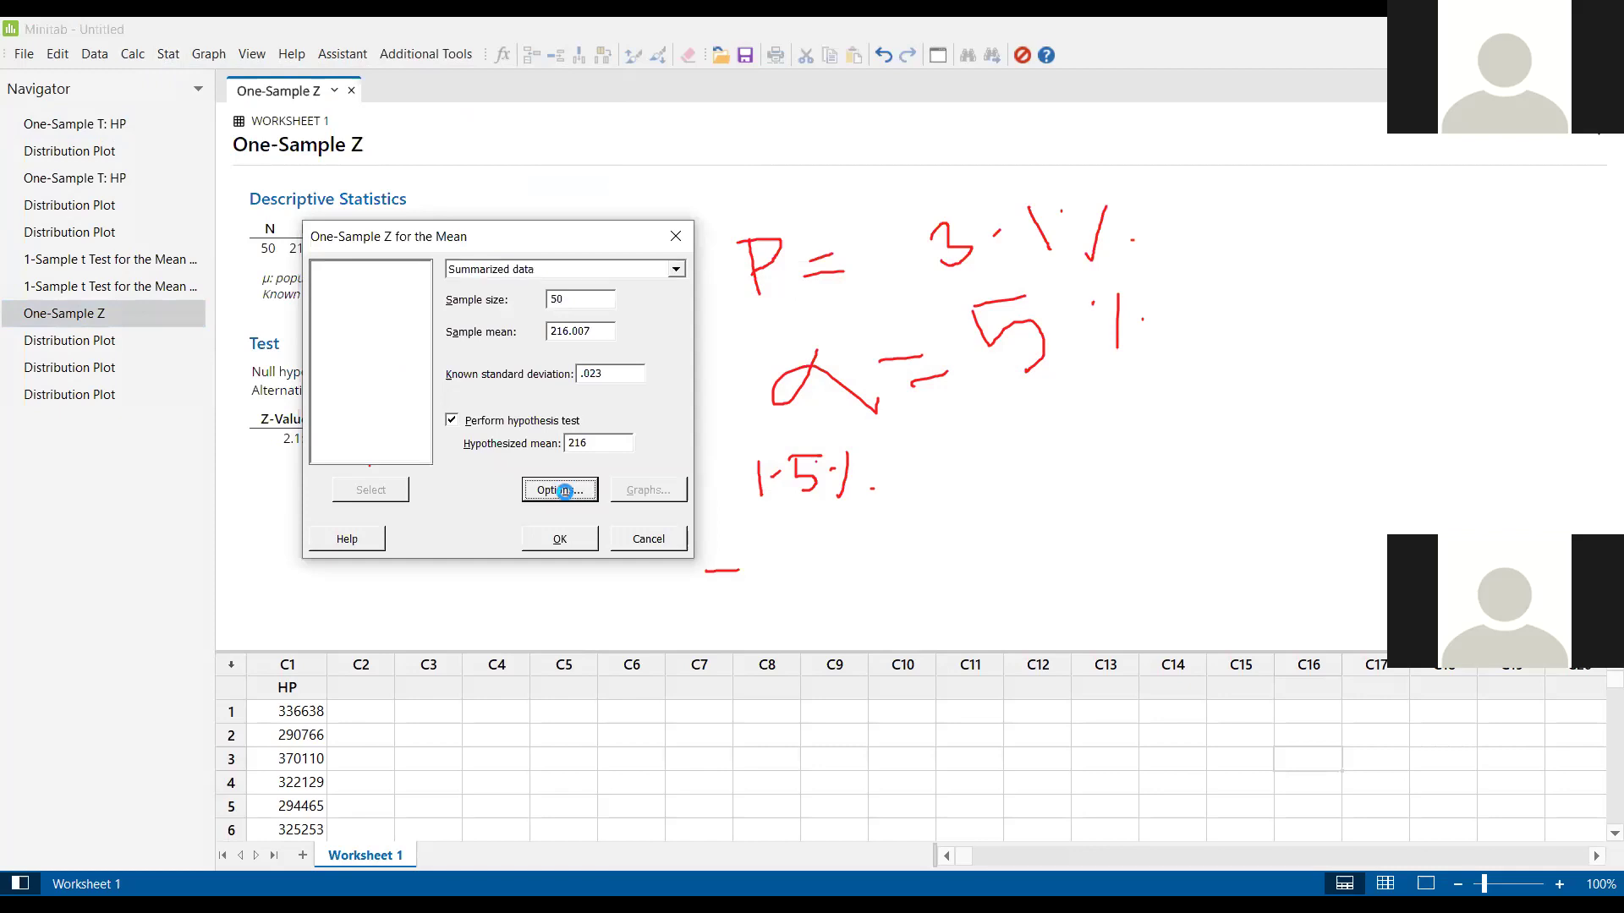
click(489, 363)
key(BackSpace)
text(99.0)
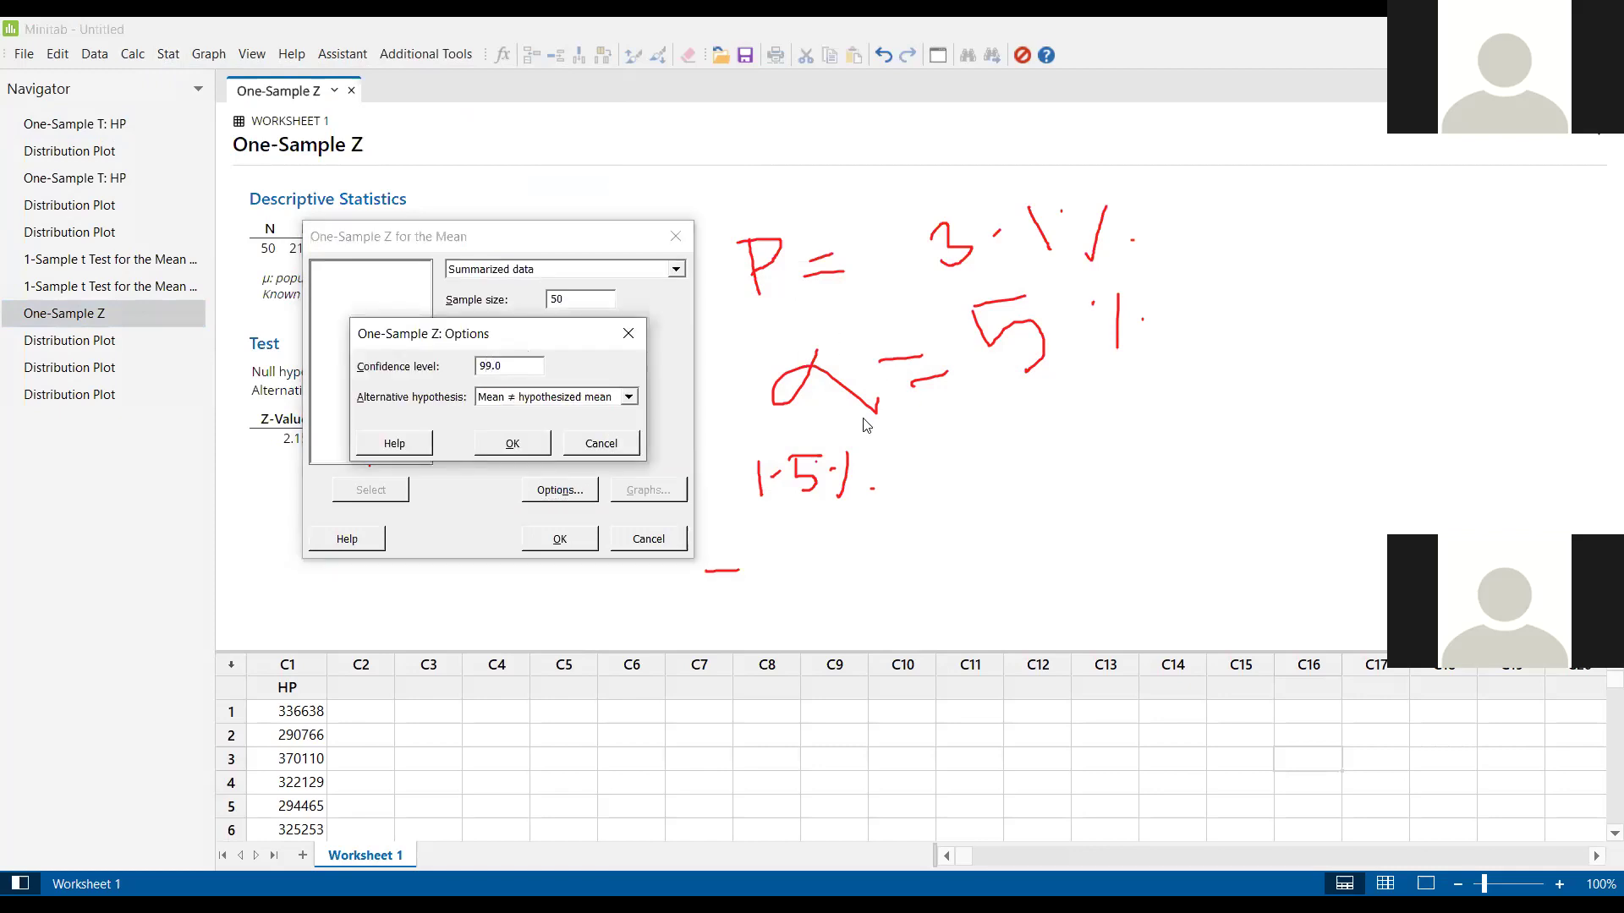
click(513, 443)
click(572, 548)
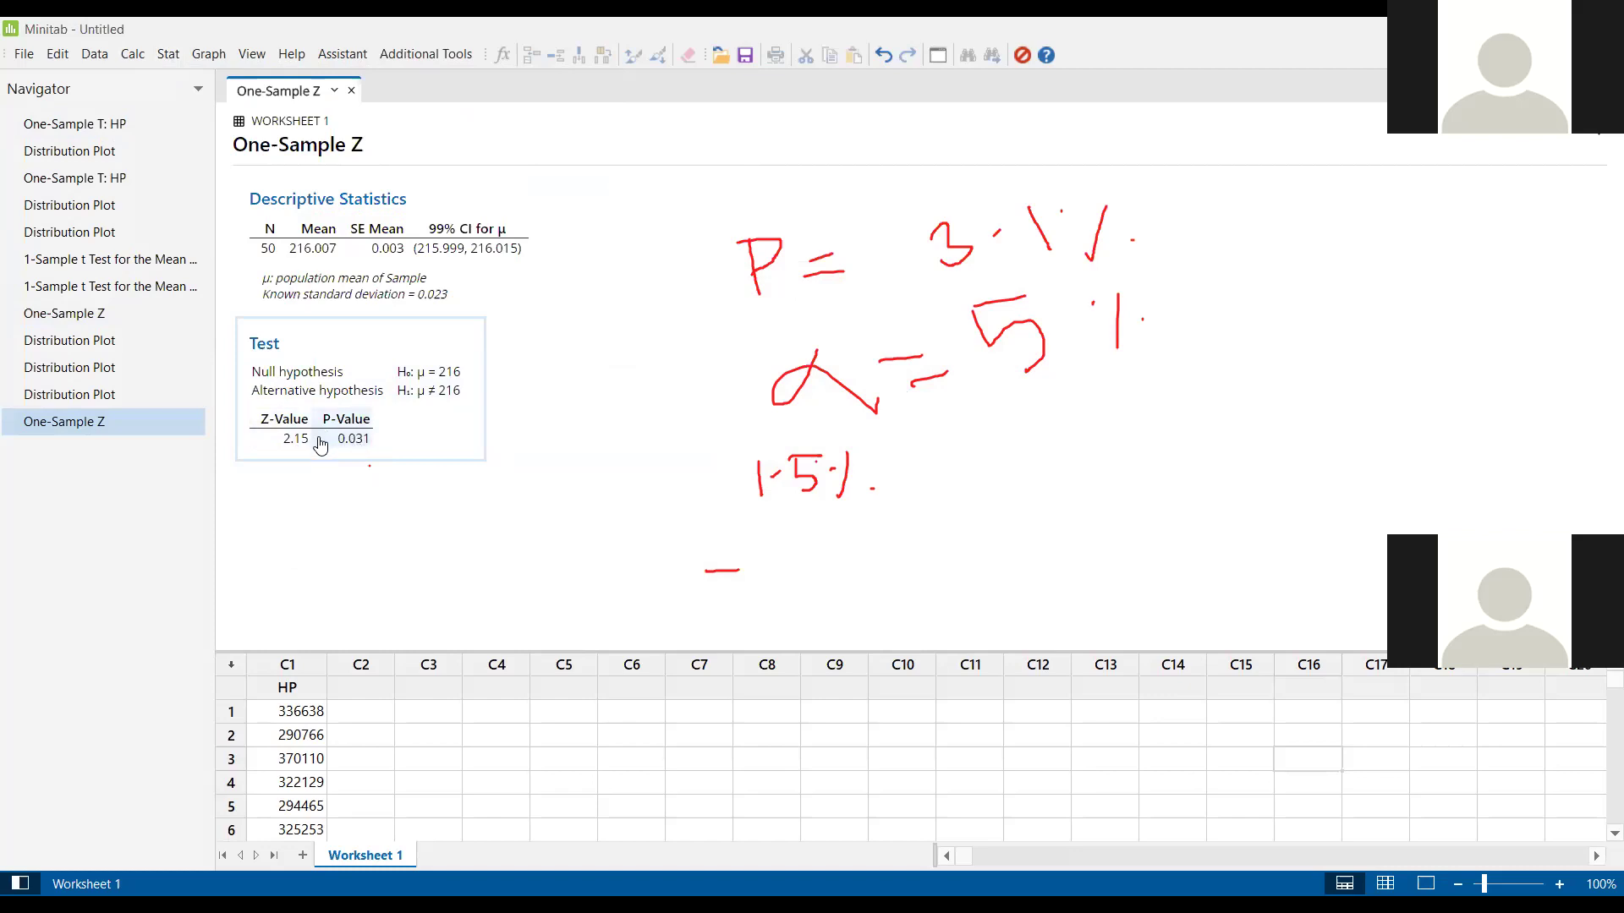
- Create a standard normal View Probability plot with both tails shaded by a probability of 0.01 and compare it with the 99% Z test output
click(202, 55)
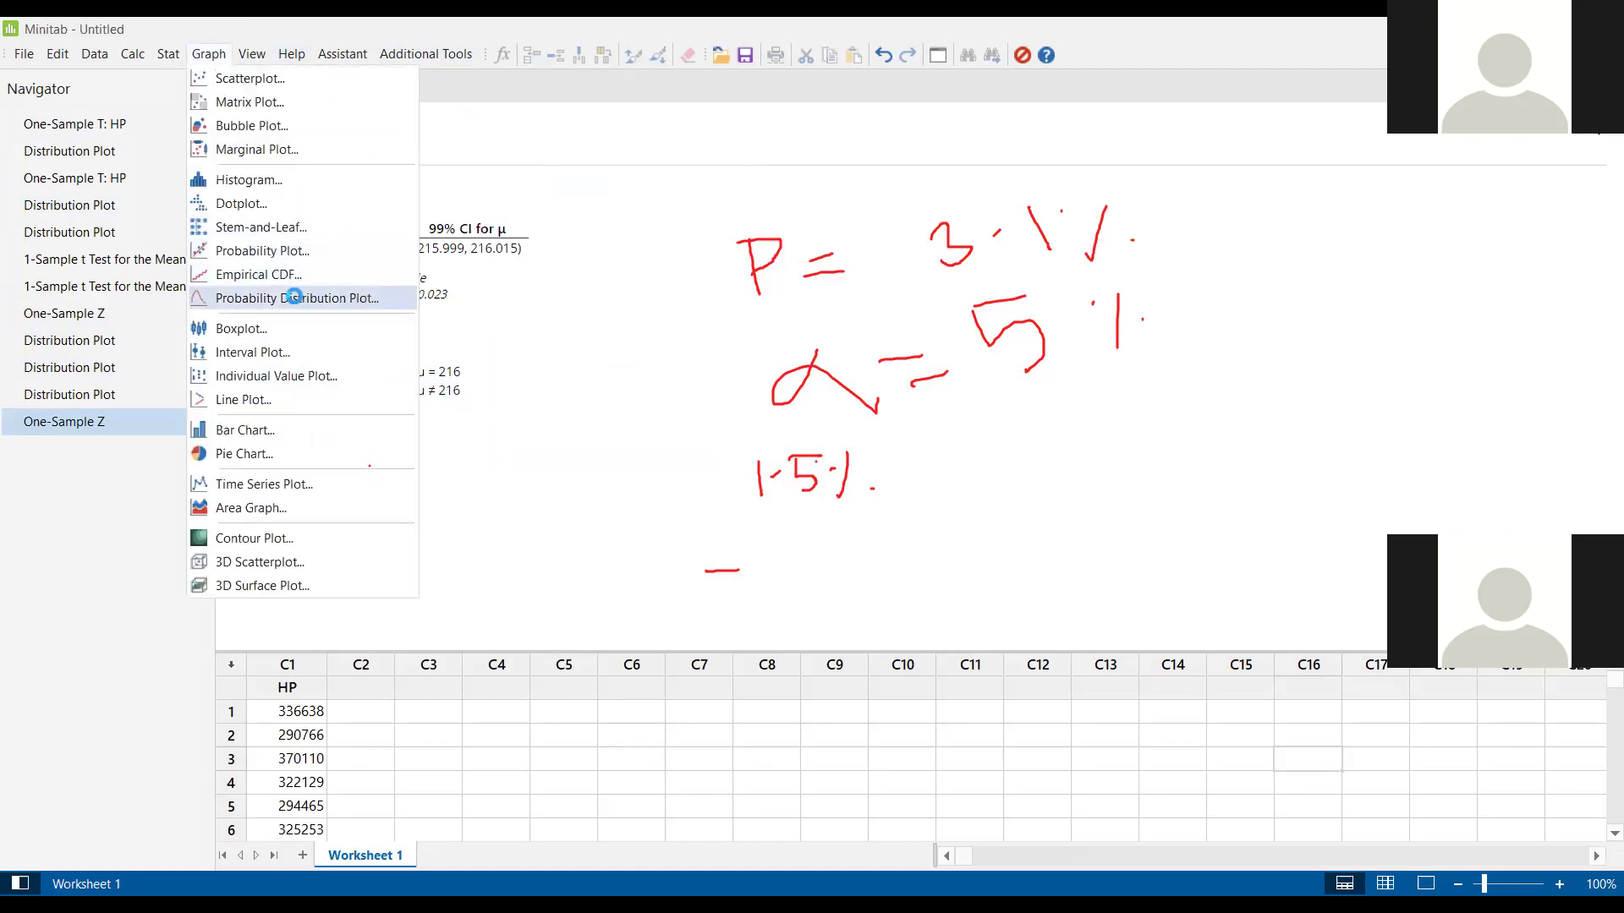
click(296, 298)
click(920, 474)
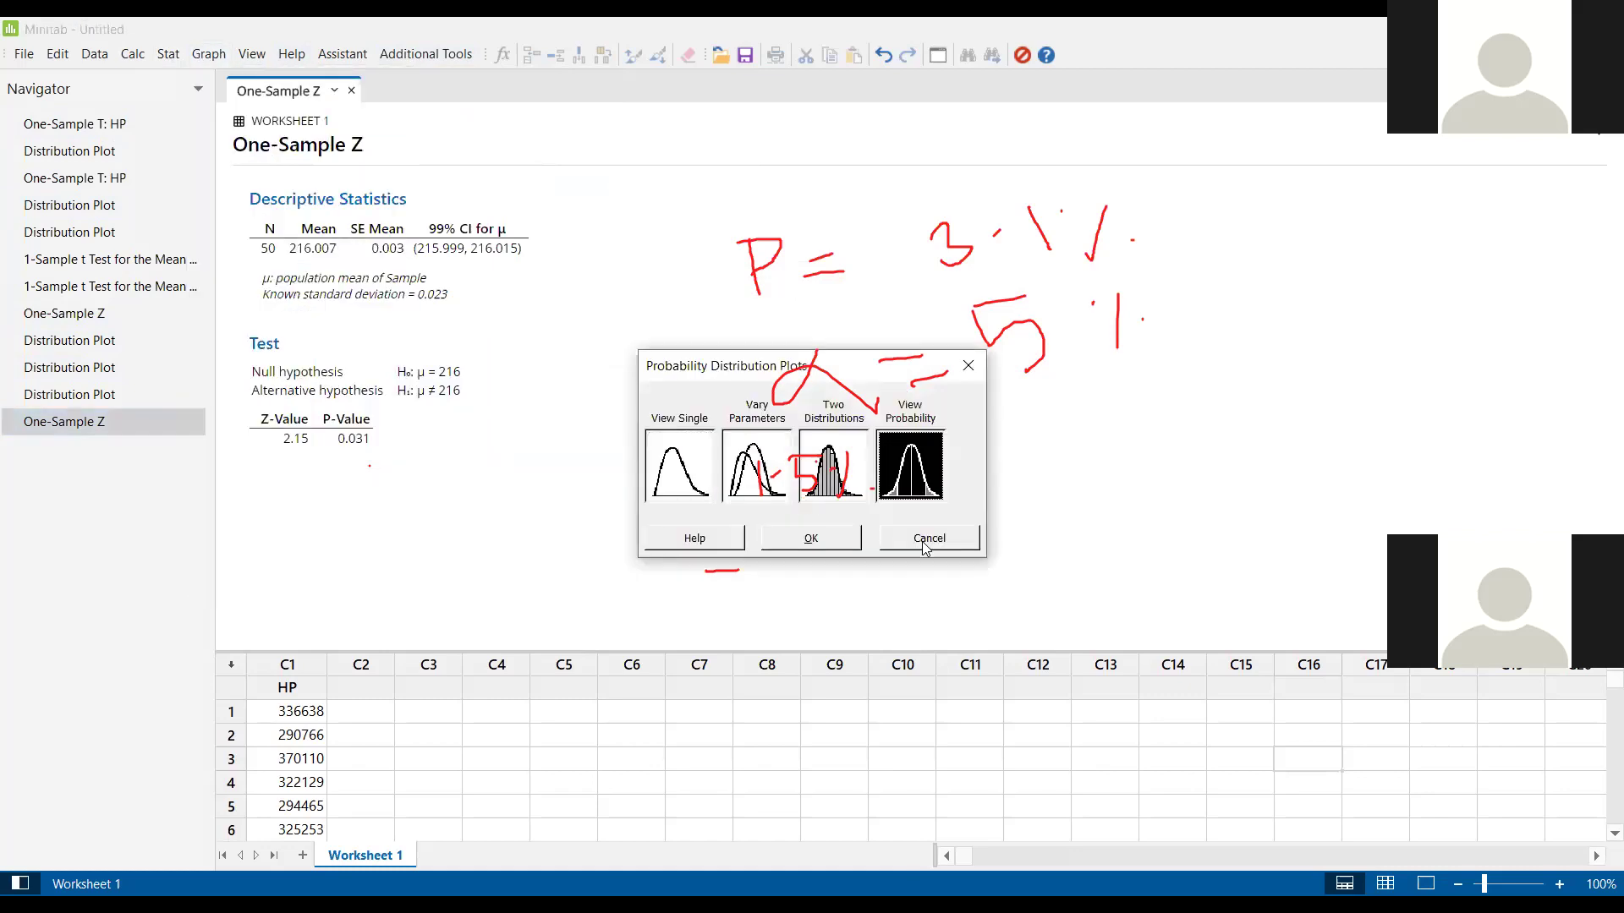
click(833, 539)
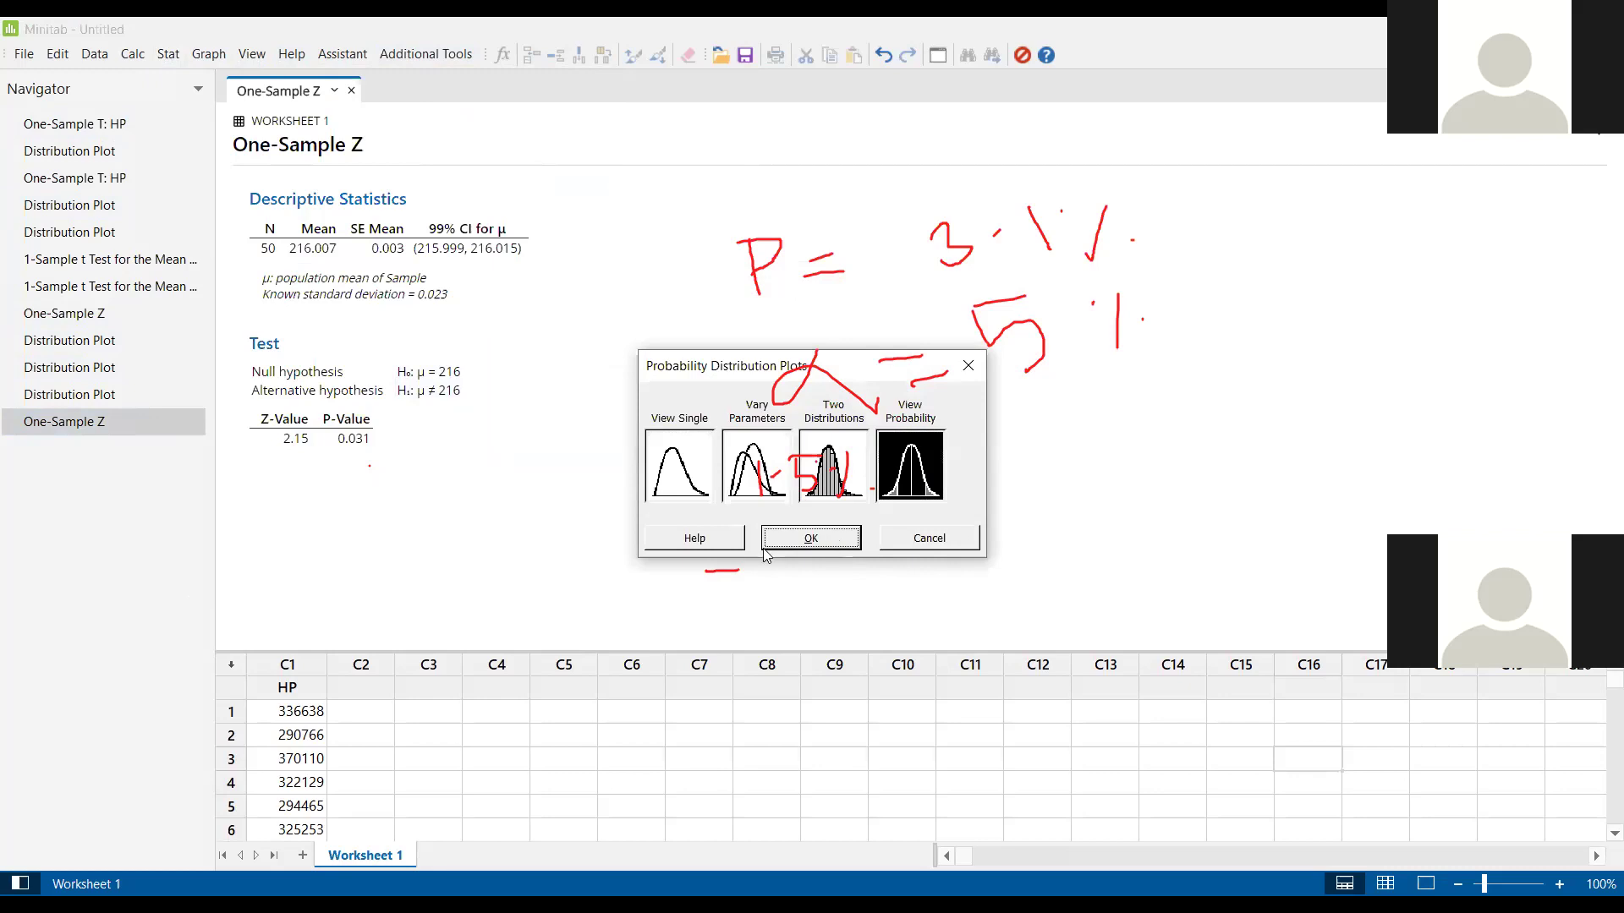
click(352, 387)
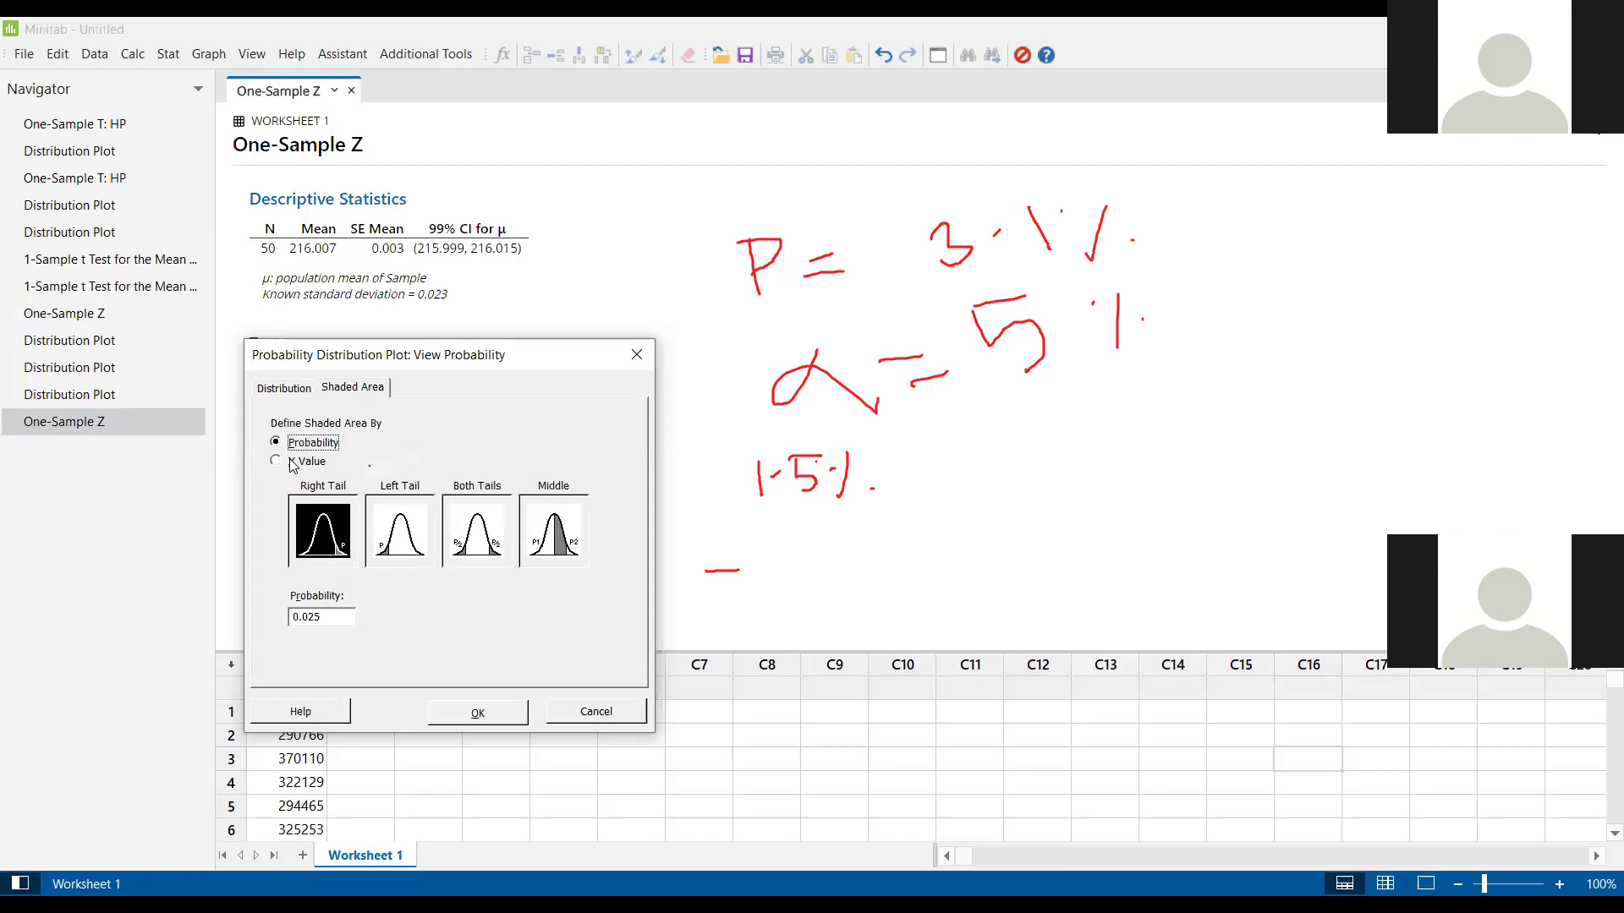
click(474, 546)
drag(306, 617, 337, 618)
text(0)
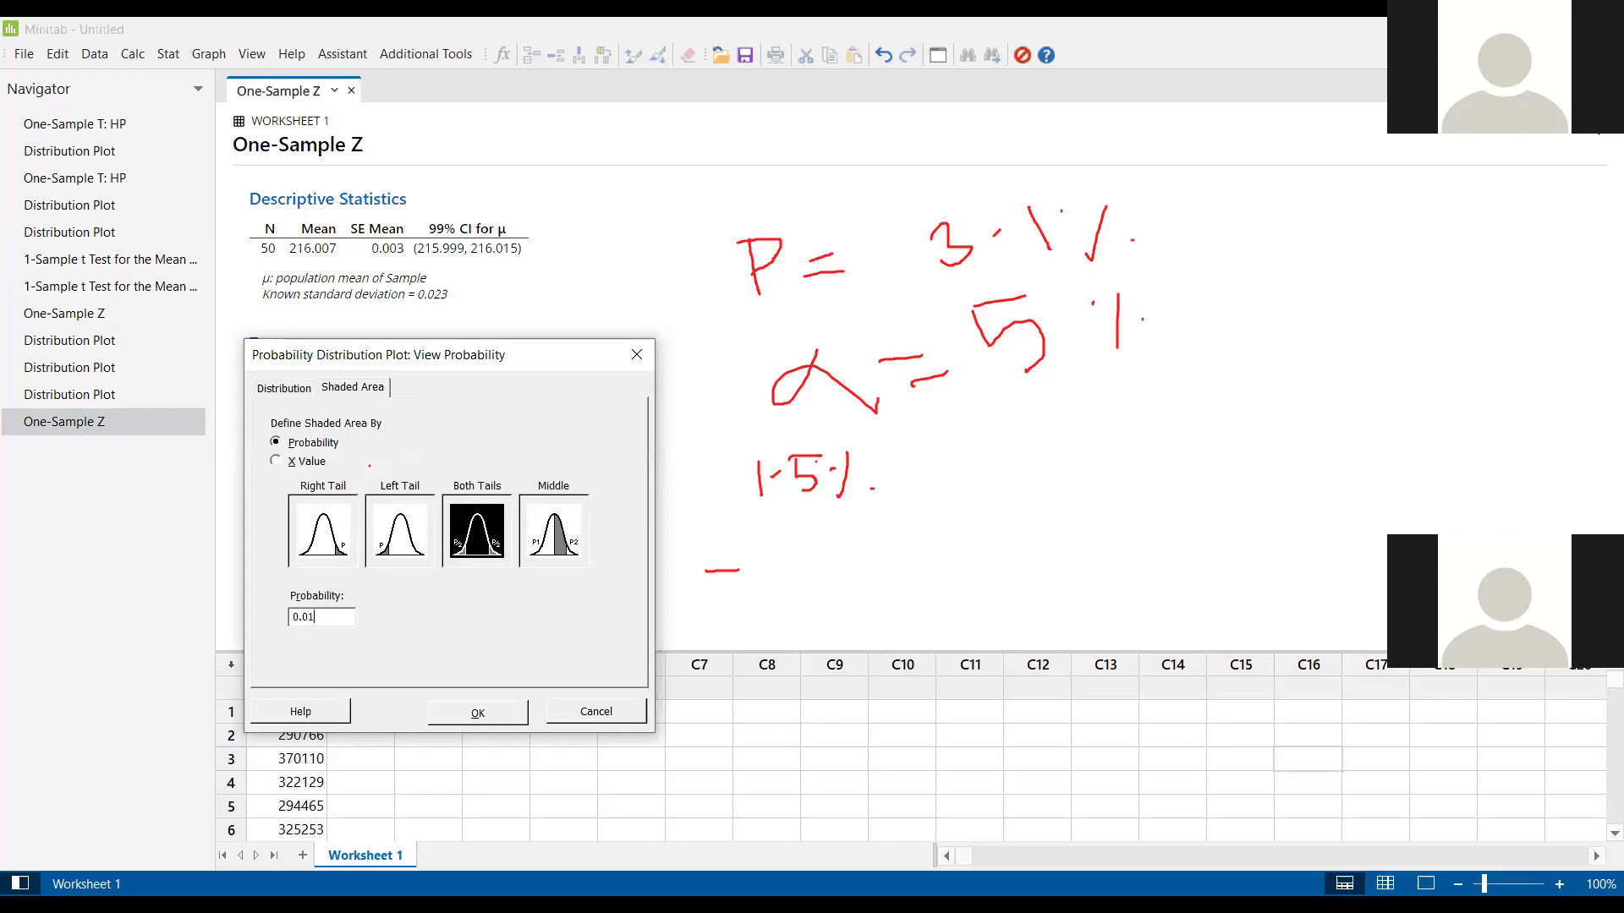
click(476, 717)
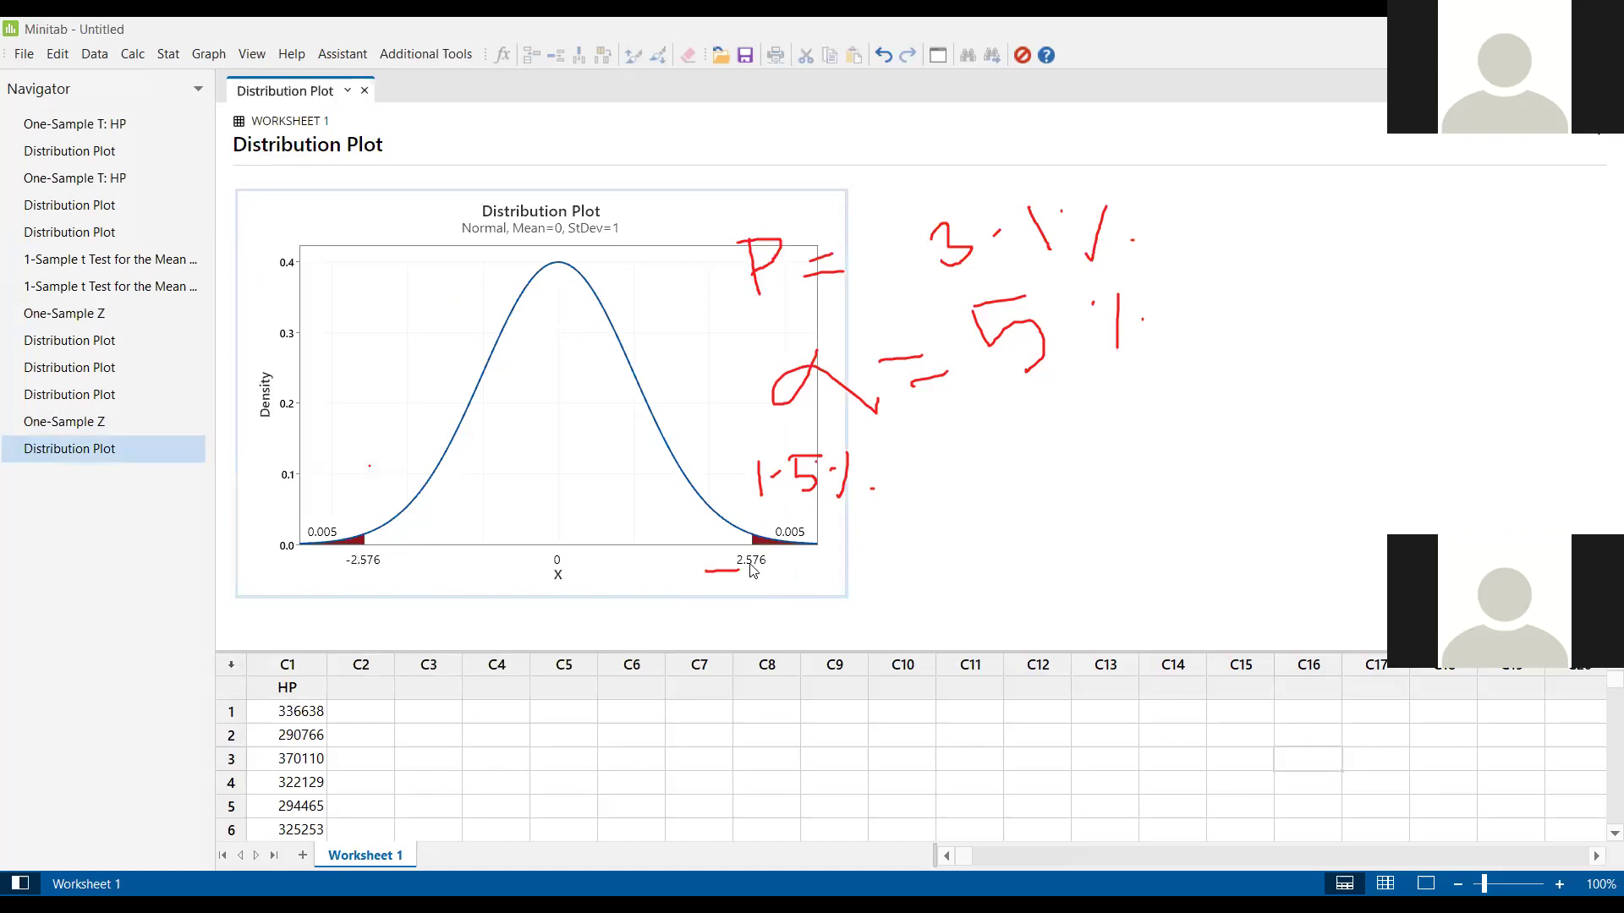
click(71, 423)
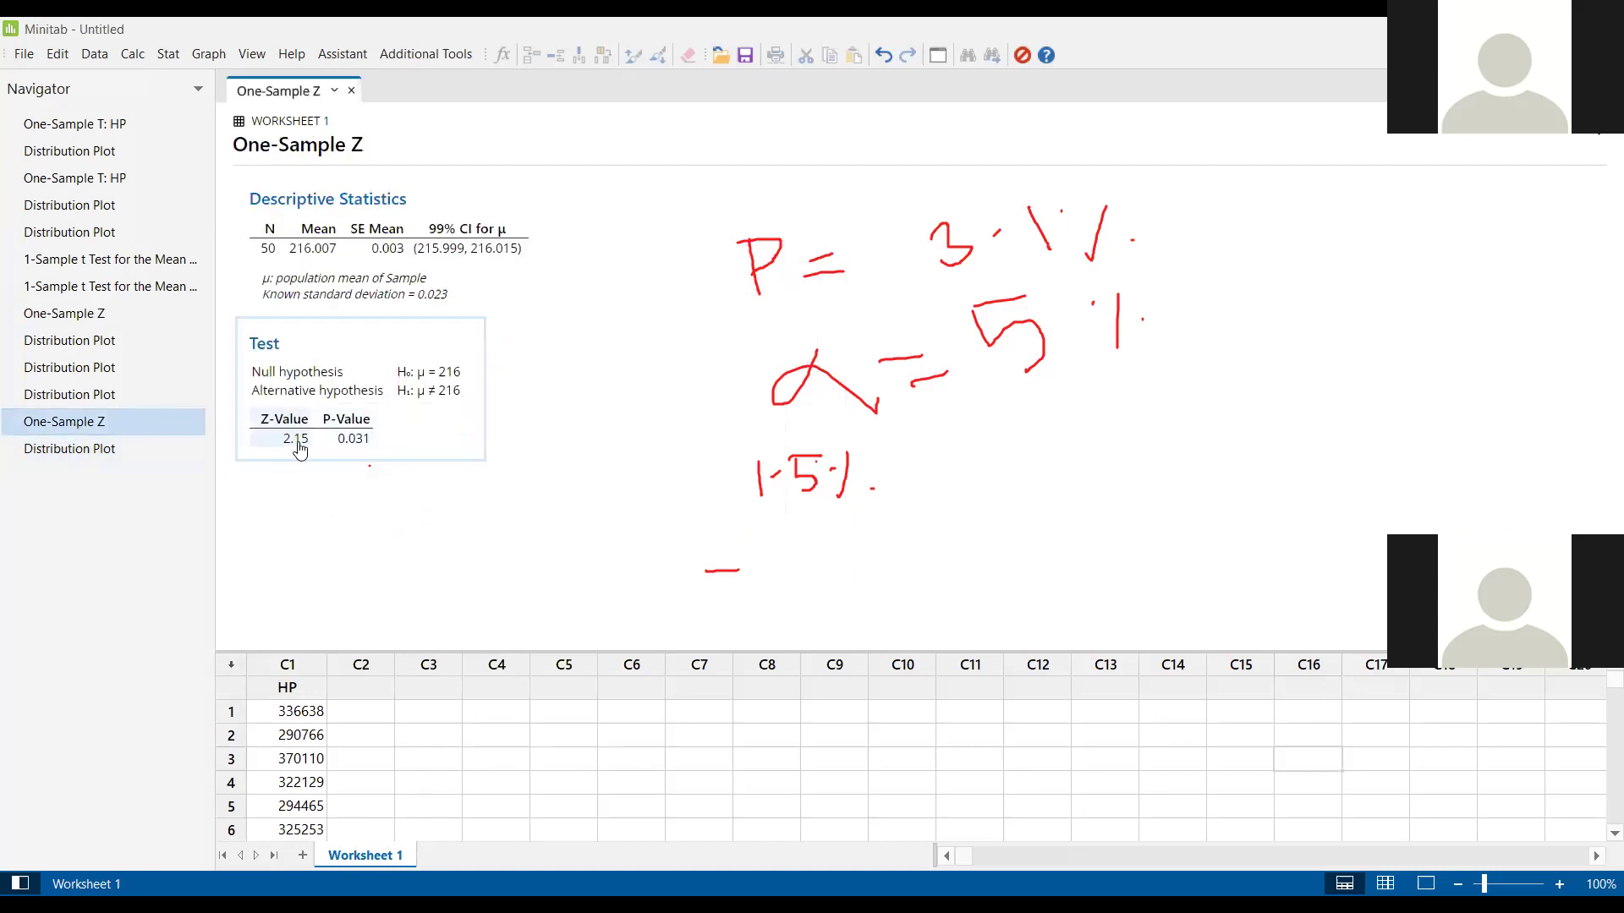
click(98, 453)
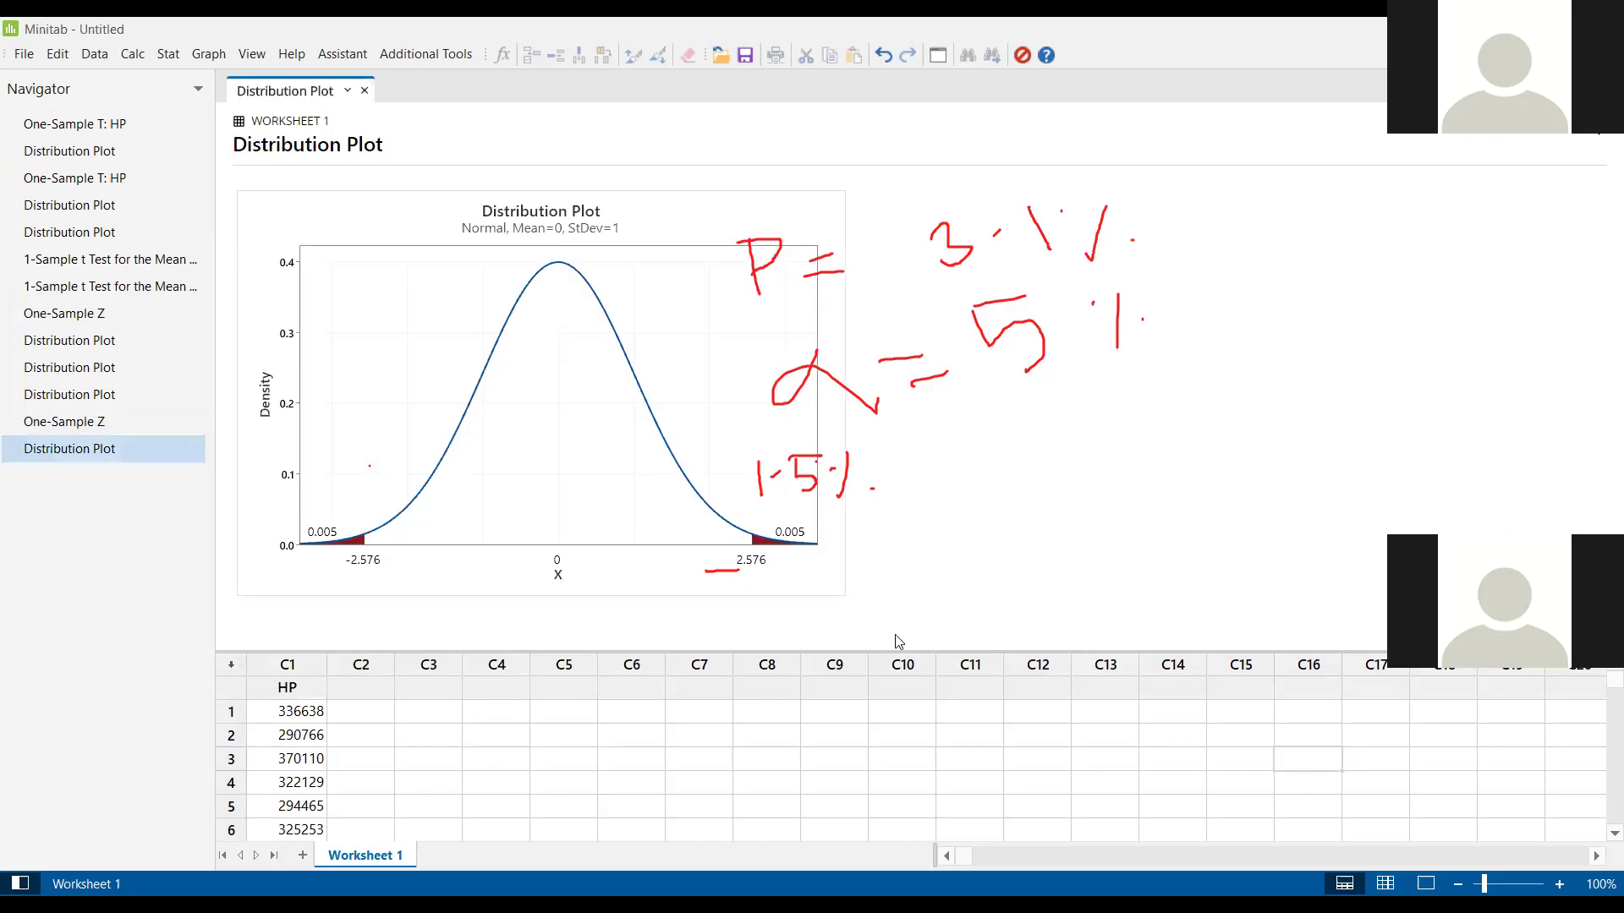
click(450, 495)
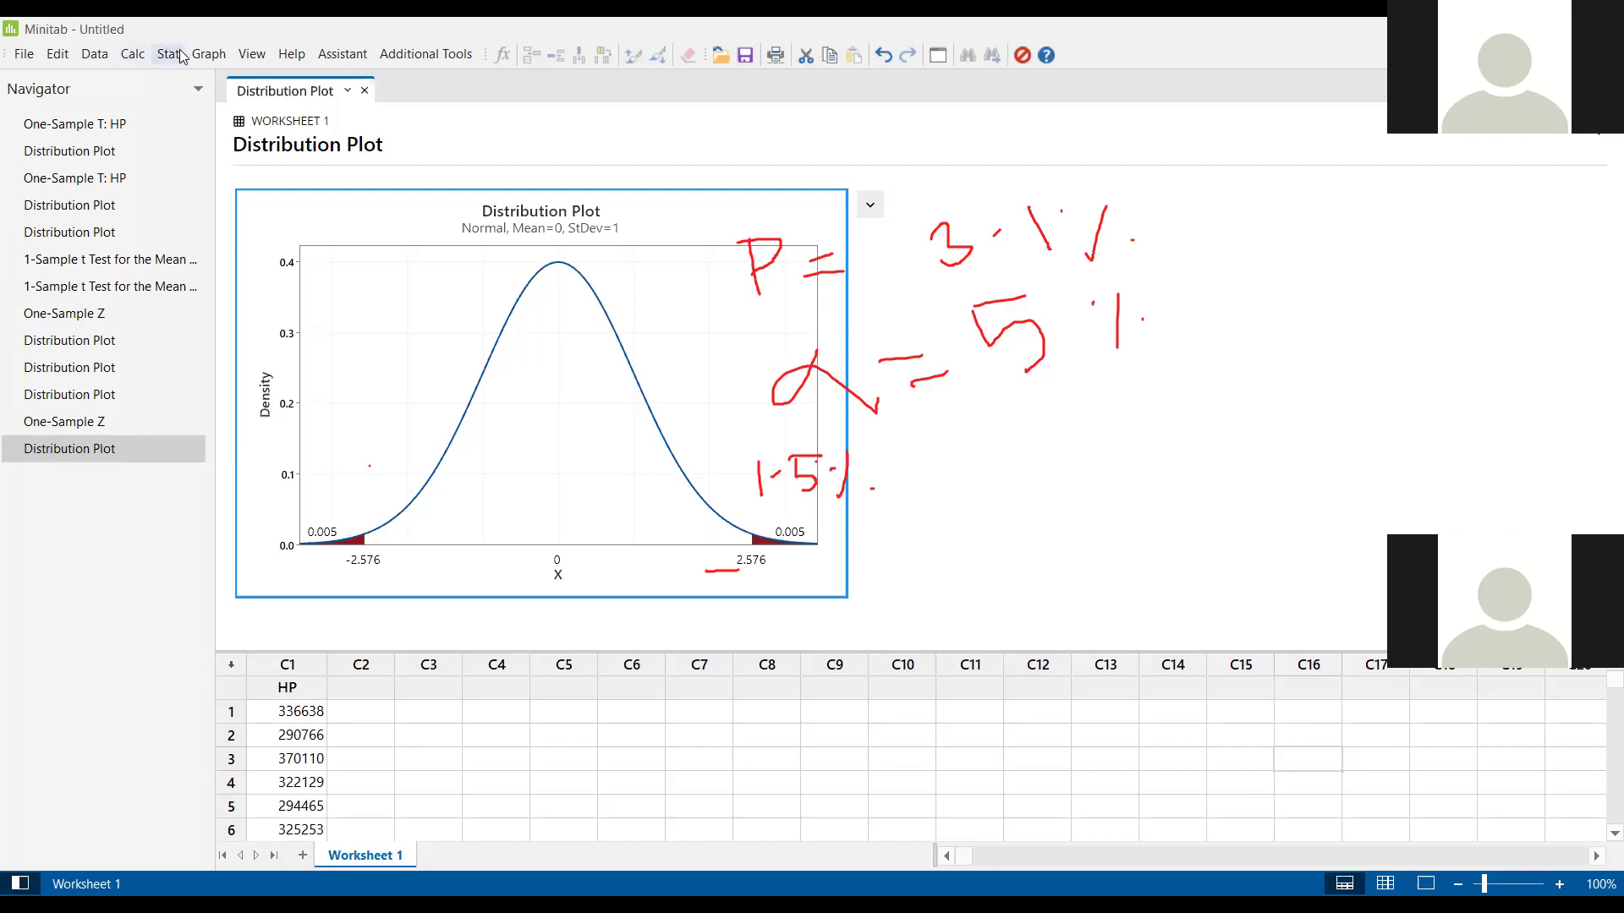
- Create another standard normal View Probability plot with both tails shaded by a probability of 0.03
click(209, 54)
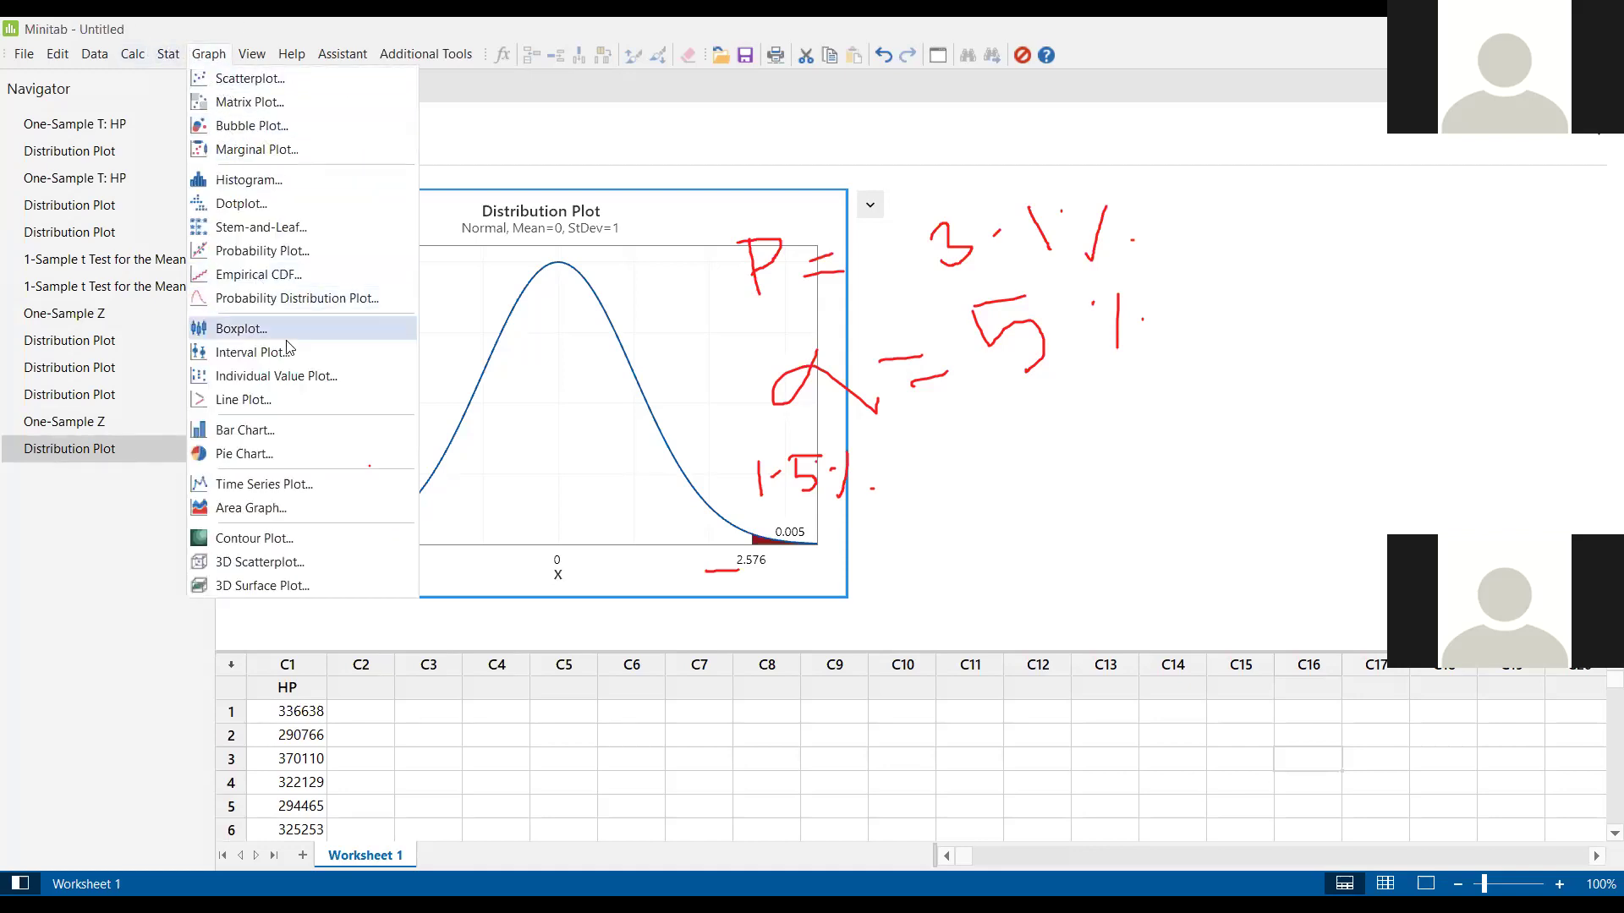
click(285, 298)
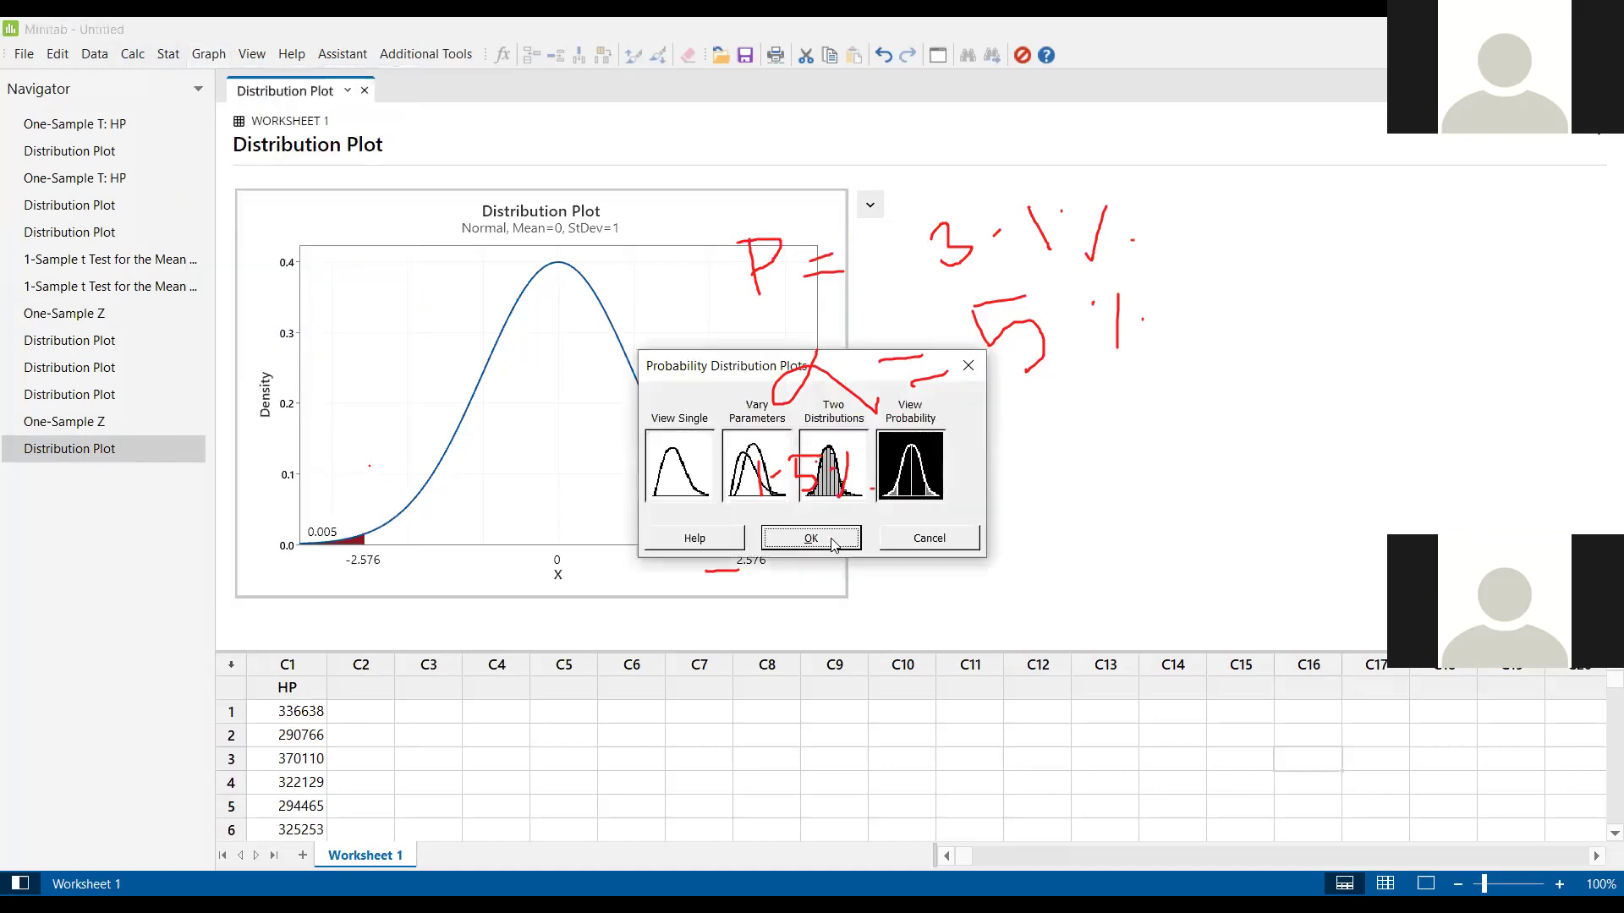
key(Return)
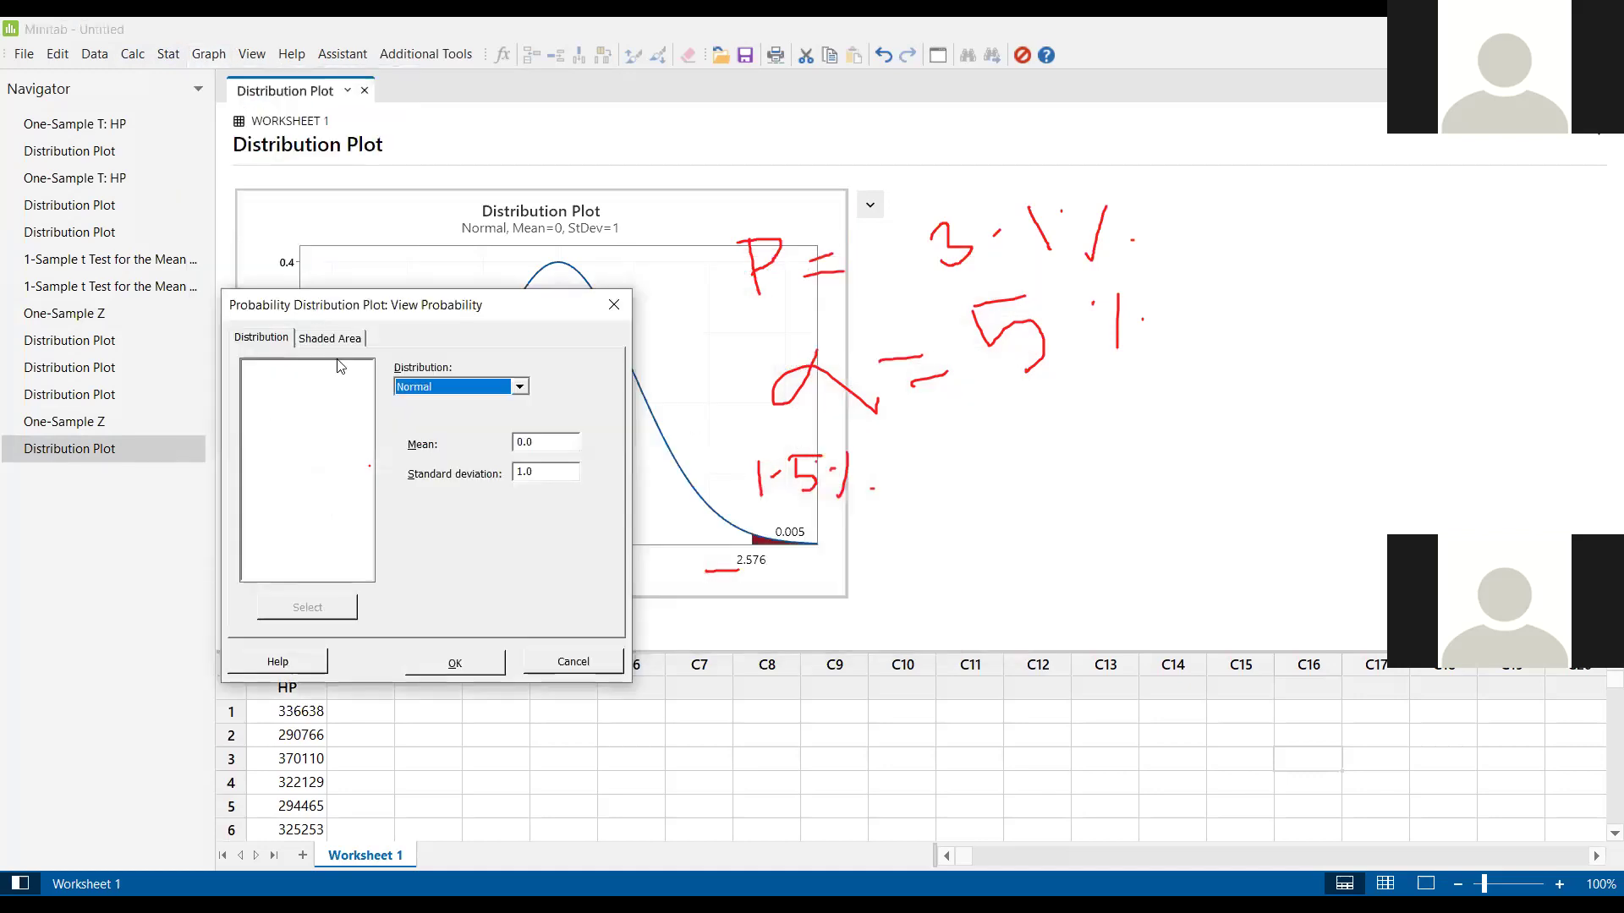
click(349, 340)
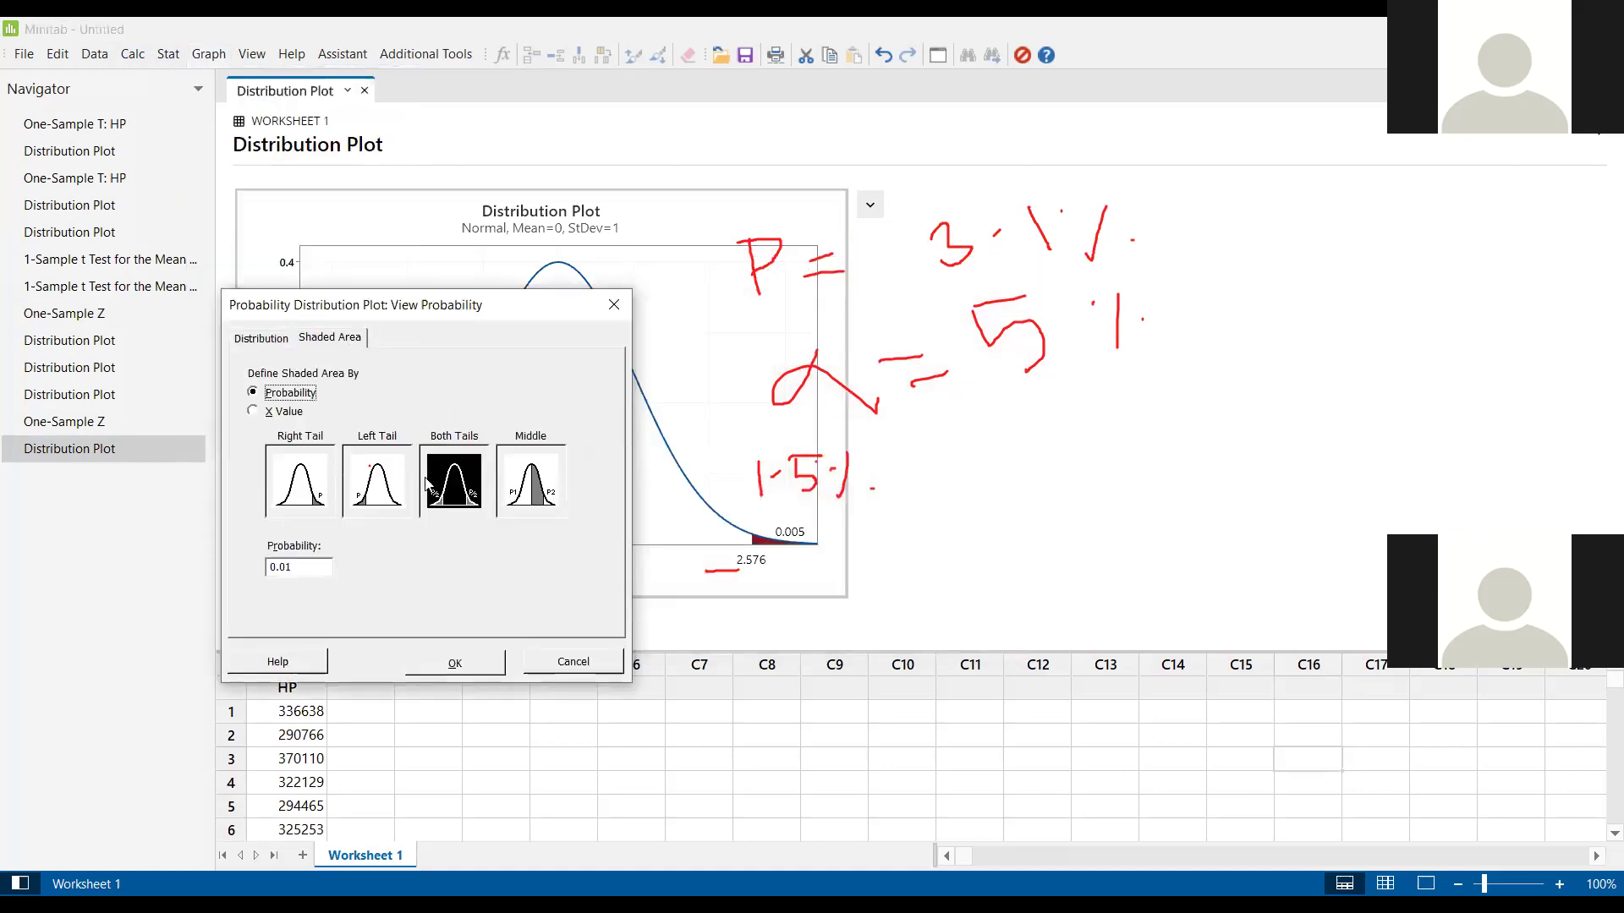
click(542, 488)
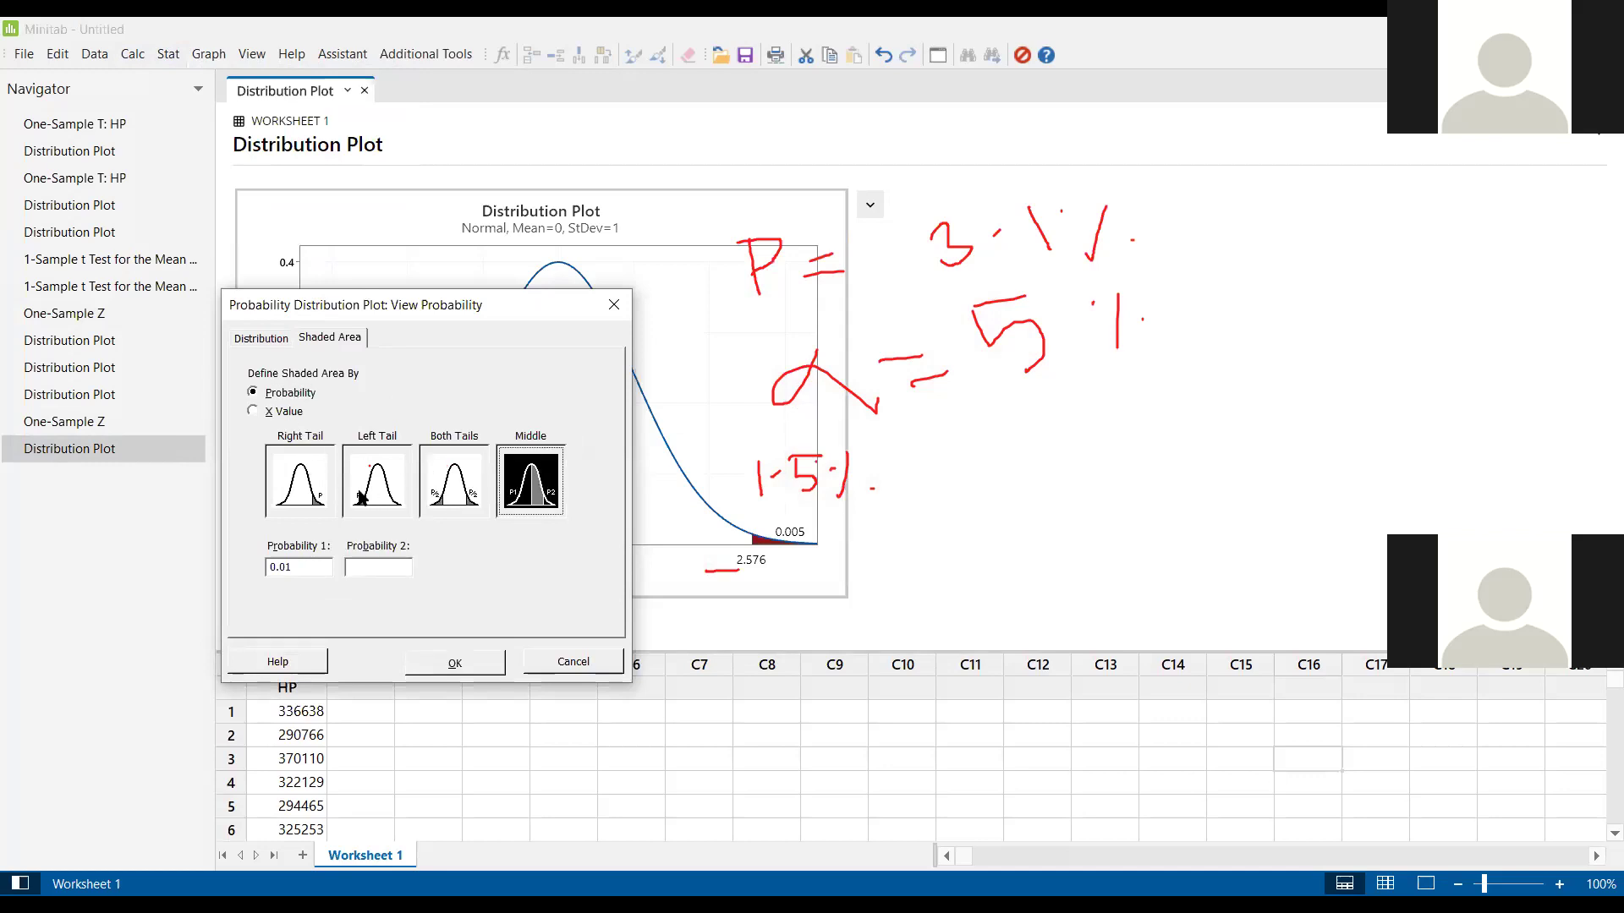
click(464, 489)
click(285, 567)
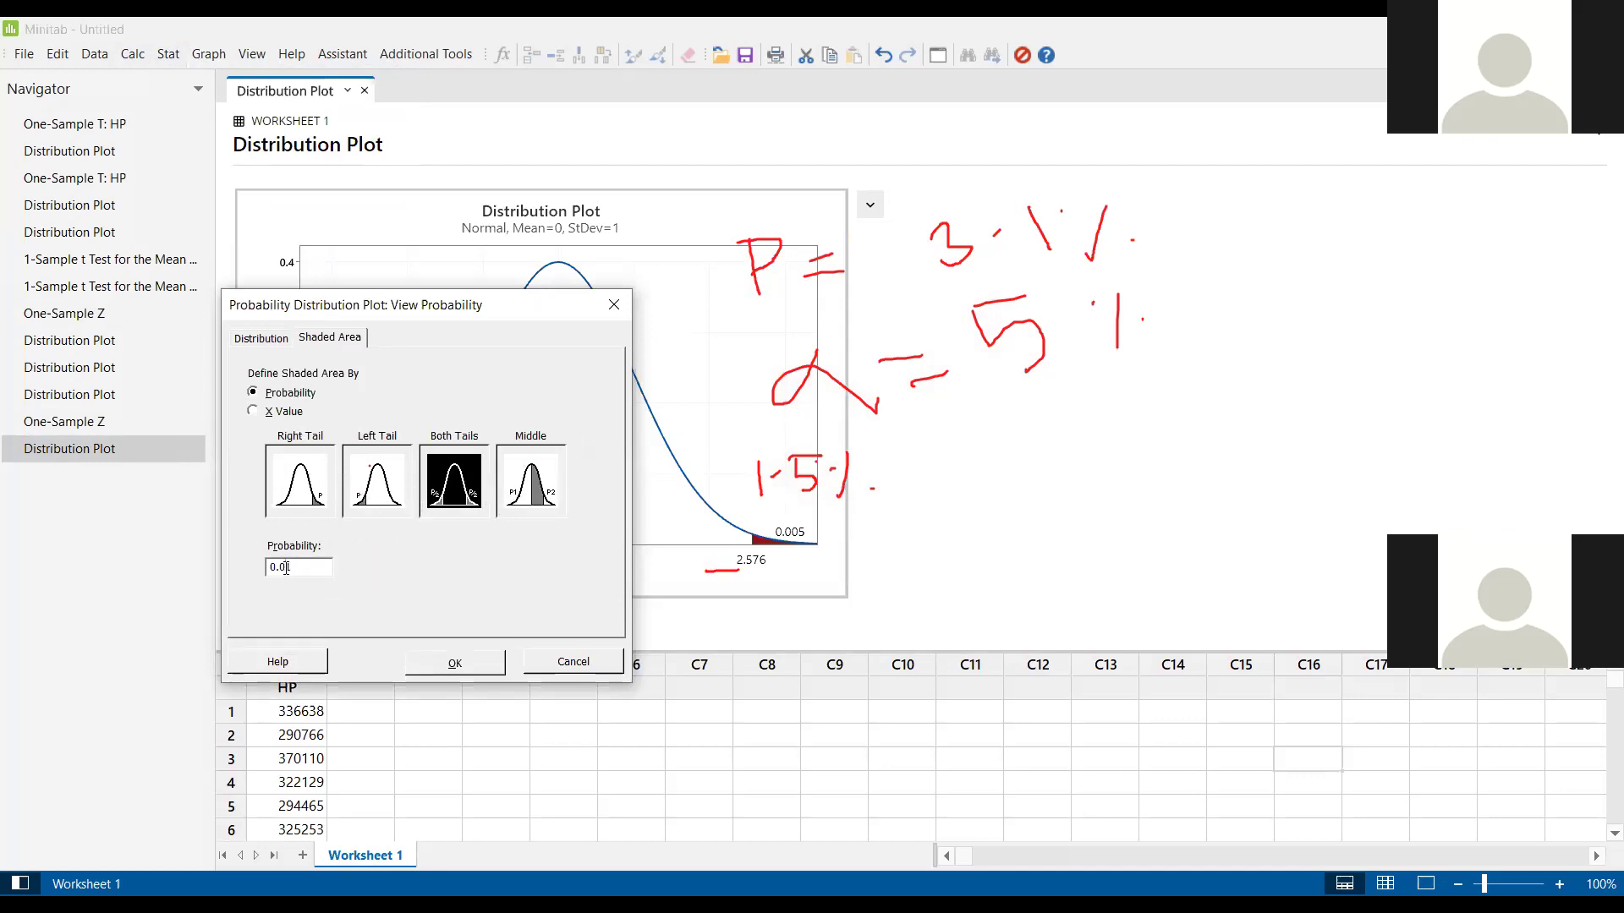
text(0.03)
click(455, 662)
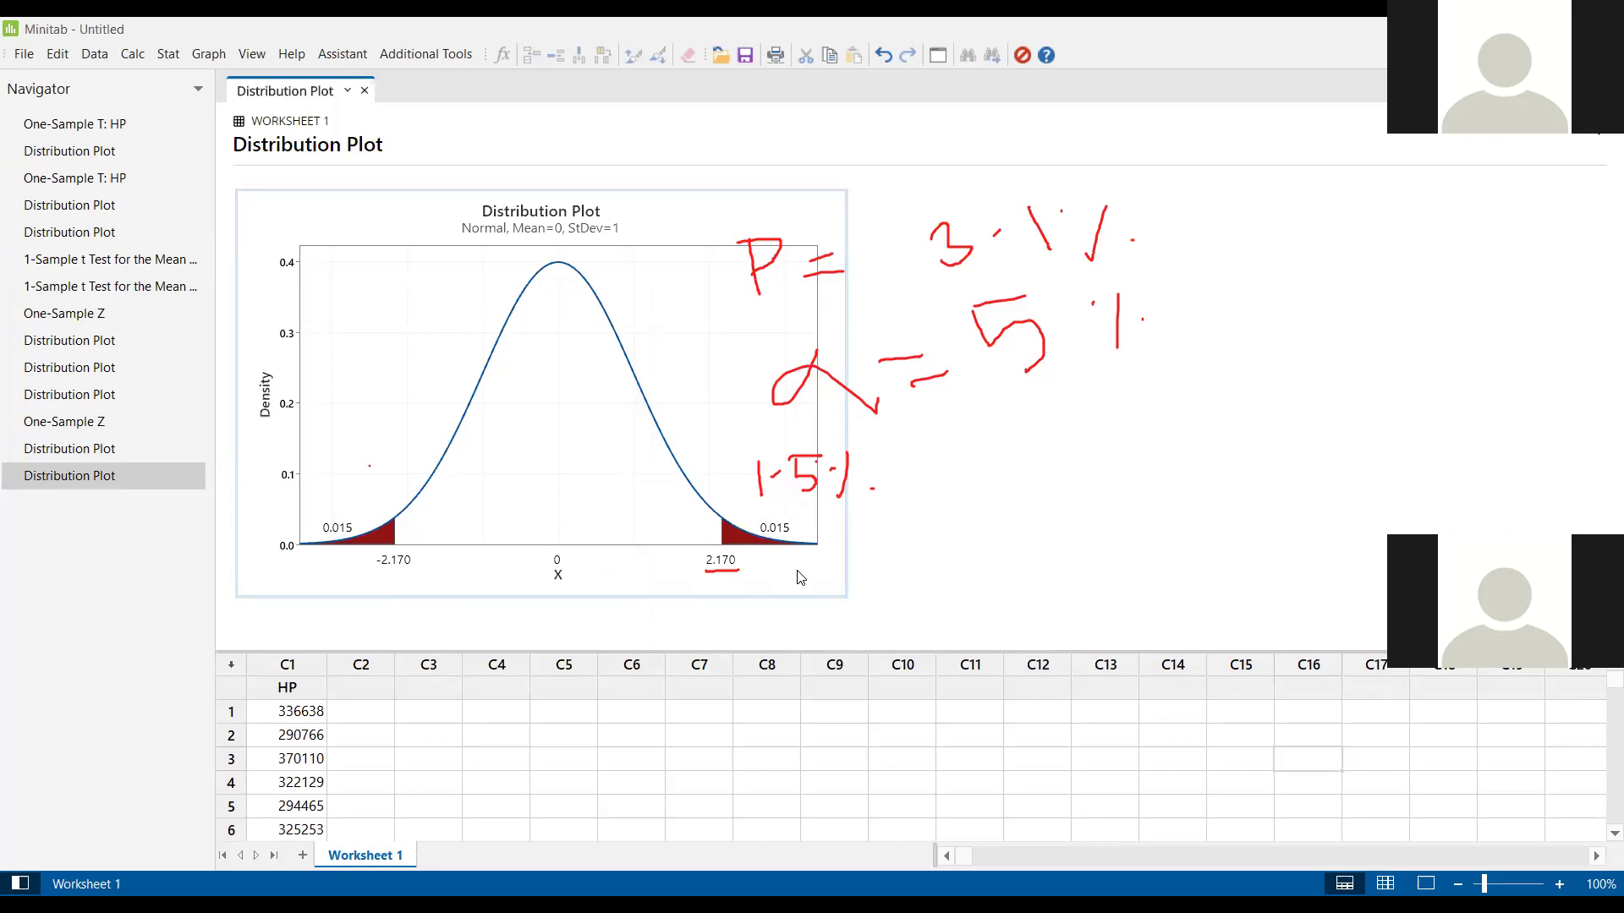
- Compare the P-value in the latest One-Sample Z output with the tail areas in the two both-tails plots
double_click(61, 420)
click(372, 438)
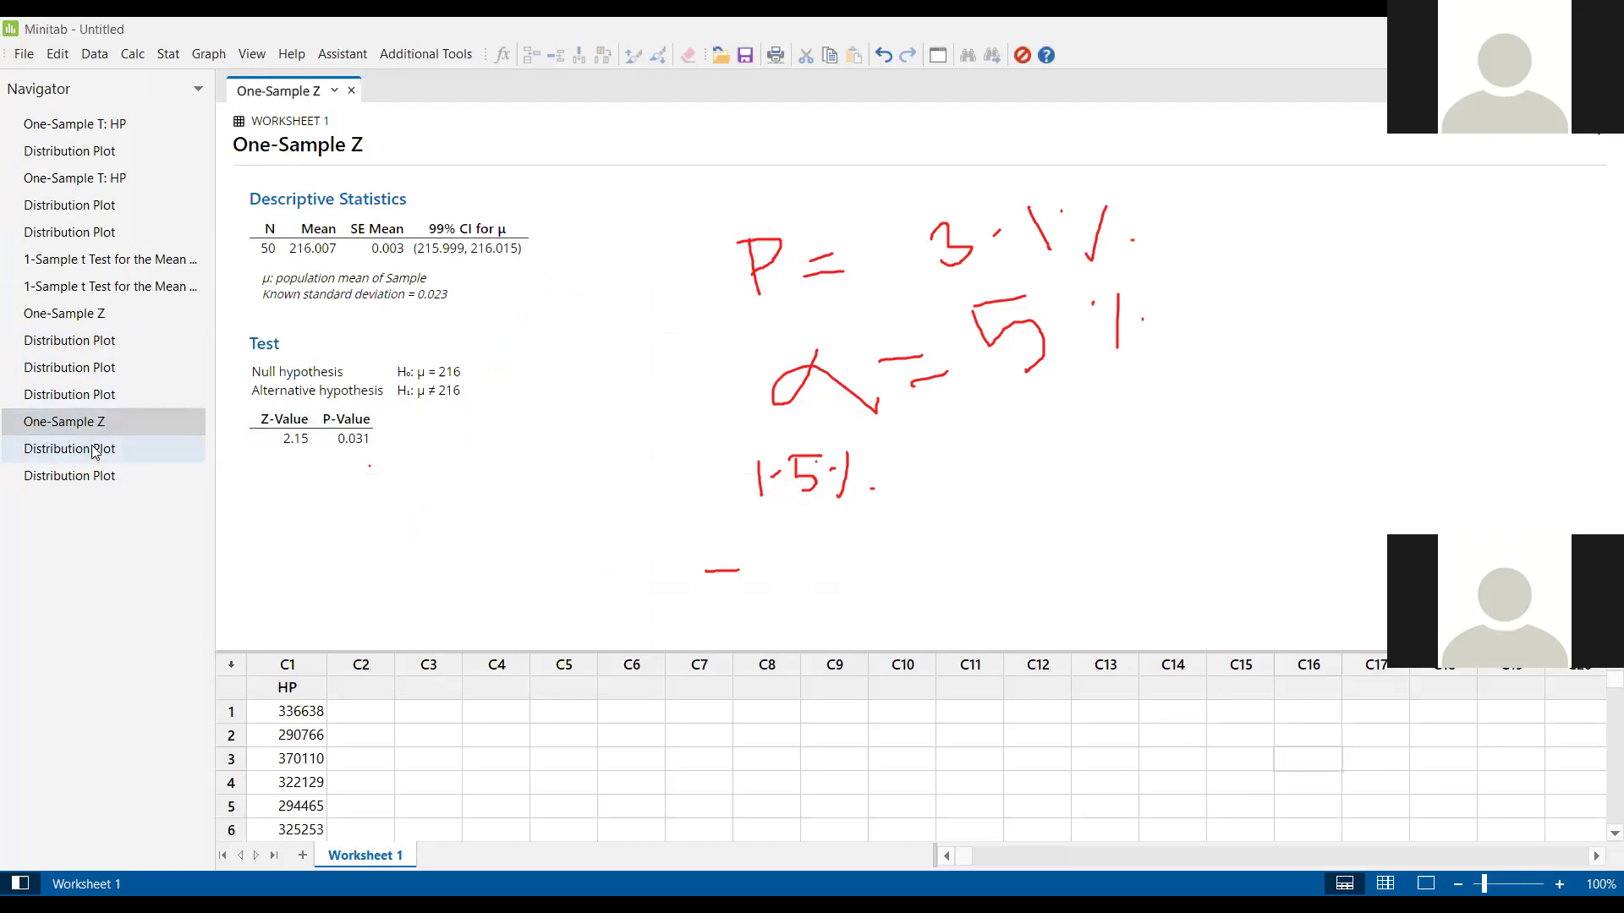
double_click(92, 475)
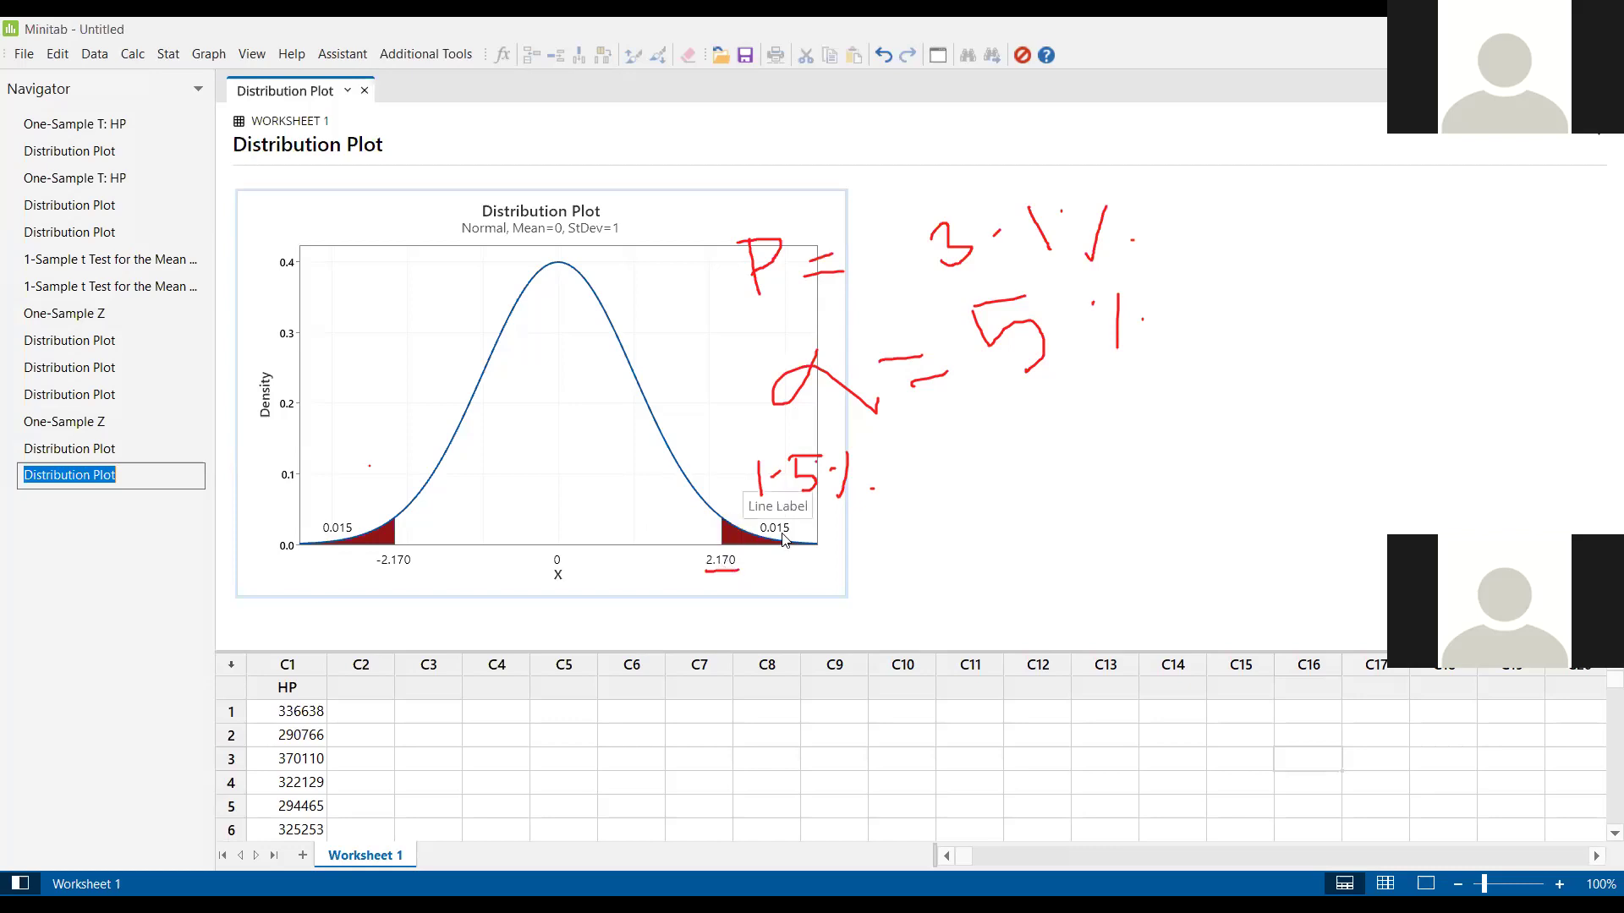
click(73, 429)
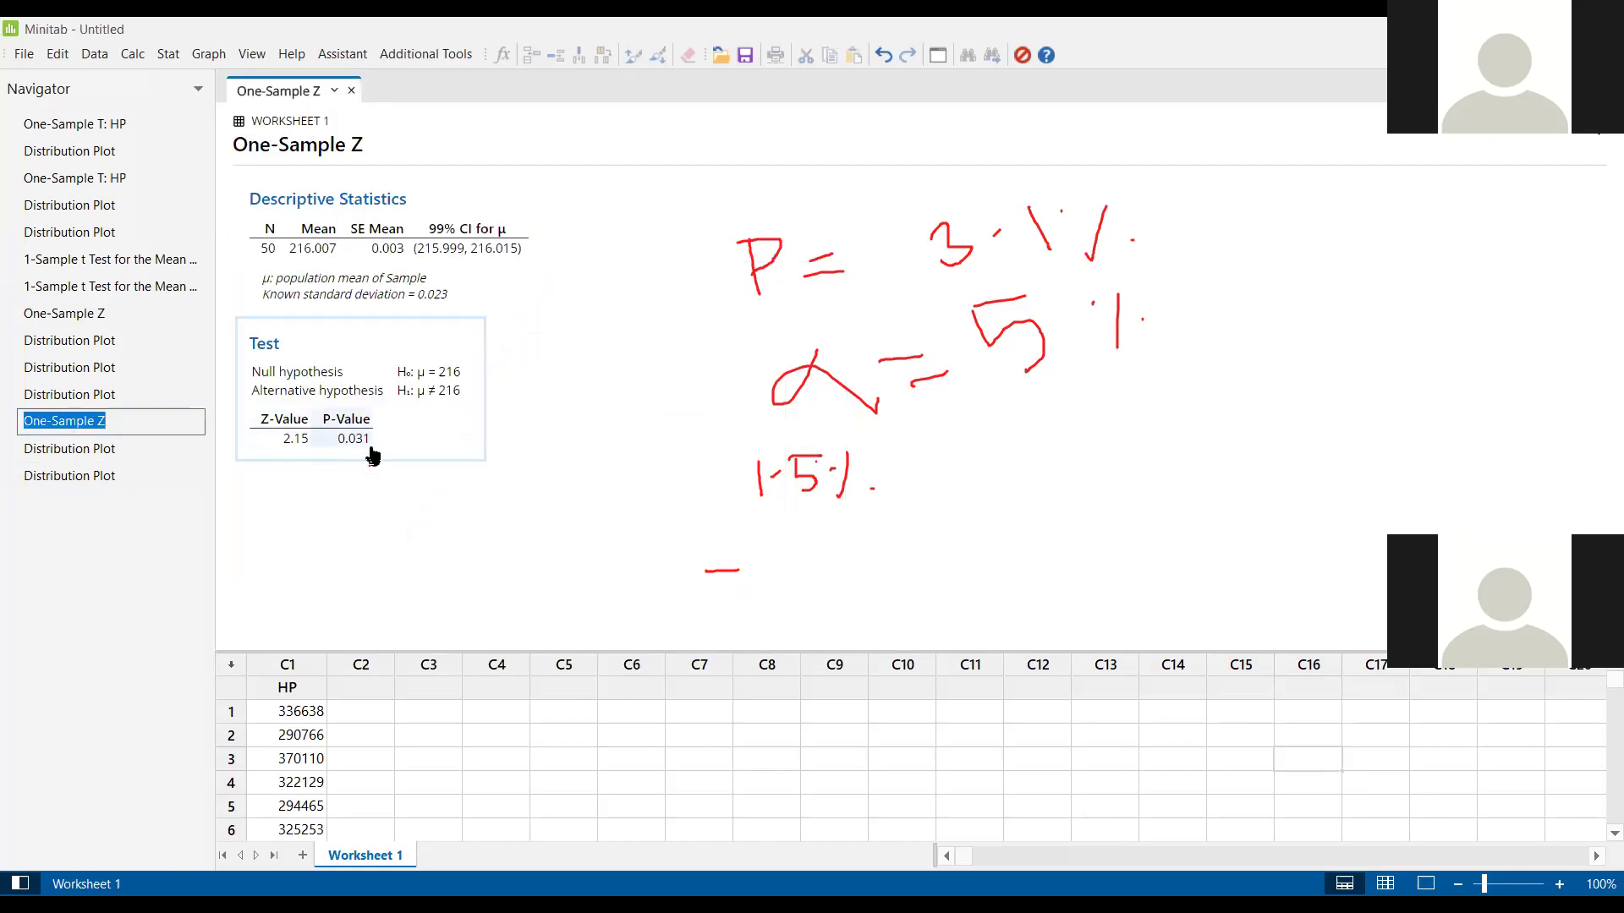
click(103, 450)
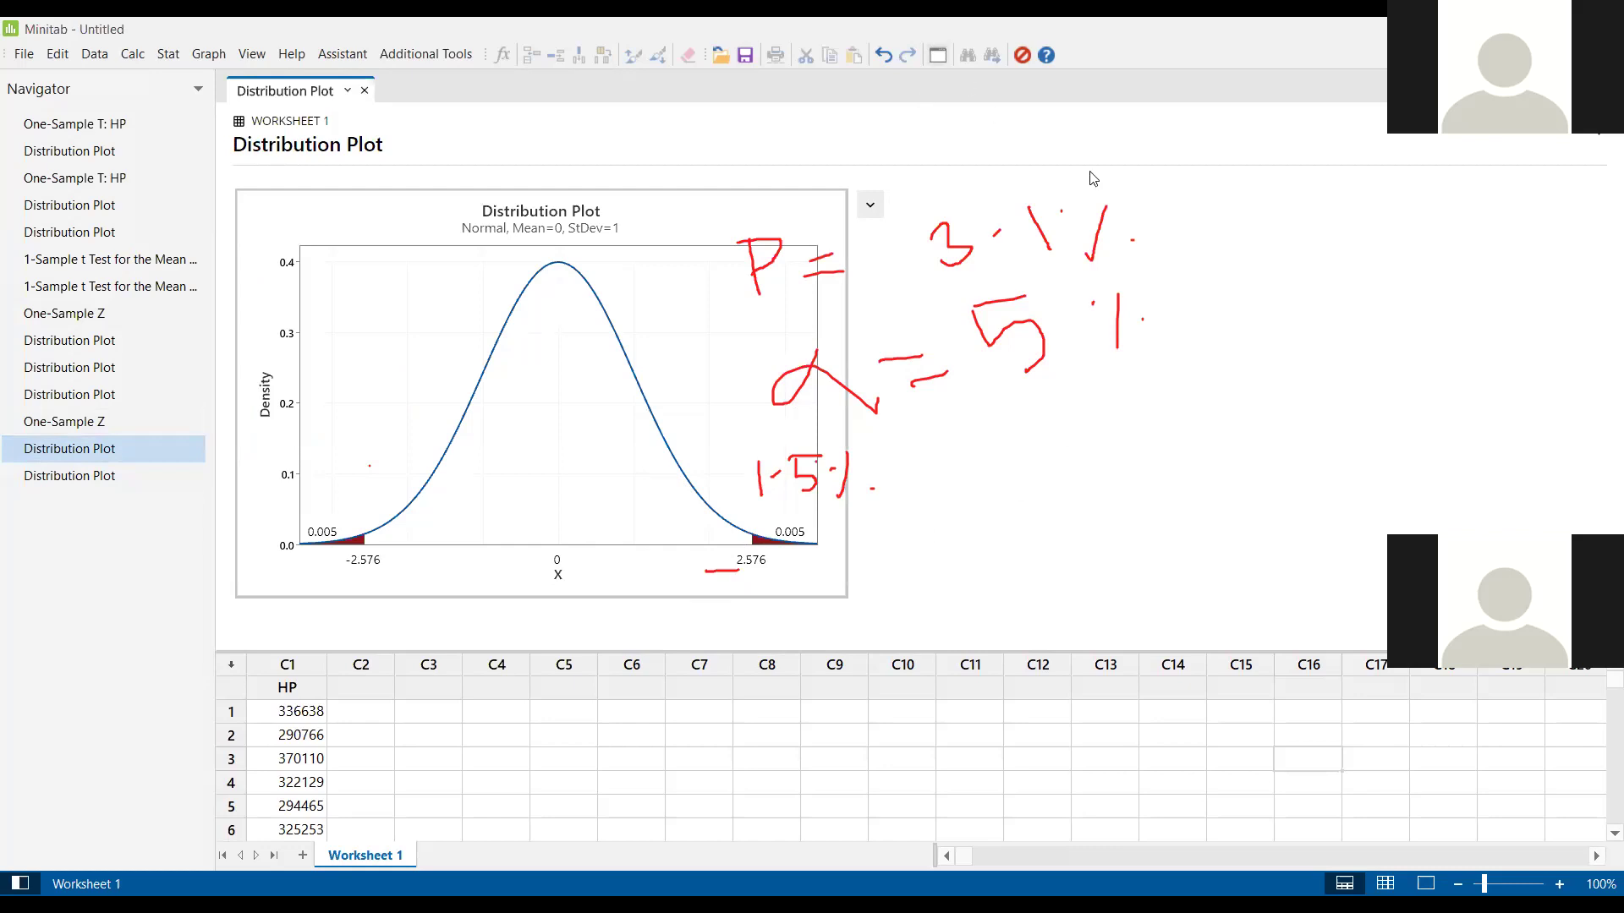
- Clear the old red notes and handwrite "P > α" with "H0 is Acc" beside the plot
mouse_move(945, 265)
mouse_down()
mouse_move(944, 305)
mouse_move(954, 266)
mouse_move(943, 296)
mouse_move(1003, 267)
mouse_move(1080, 272)
mouse_move(1023, 300)
mouse_up()
click(1002, 268)
mouse_move(1180, 237)
mouse_down()
mouse_move(1129, 294)
mouse_move(1110, 248)
mouse_move(1186, 298)
mouse_up()
mouse_move(945, 371)
mouse_down()
mouse_move(976, 386)
mouse_move(967, 359)
mouse_move(1010, 417)
mouse_move(1030, 407)
mouse_move(1016, 394)
mouse_move(1142, 374)
mouse_up()
click(1069, 342)
mouse_move(1172, 292)
mouse_down()
mouse_move(1225, 349)
mouse_move(1189, 342)
mouse_move(1254, 343)
mouse_up()
mouse_move(1269, 308)
mouse_down()
mouse_move(1256, 315)
mouse_move(1289, 332)
mouse_up()
- Handwrite "P < α" beneath the first rule, followed by "H0 is re" and "H1", in red
mouse_move(1042, 556)
mouse_down()
mouse_move(994, 482)
mouse_move(1042, 497)
mouse_up()
drag(1143, 457, 1148, 508)
mouse_move(1181, 440)
mouse_down()
mouse_move(1242, 413)
mouse_move(1254, 497)
mouse_up()
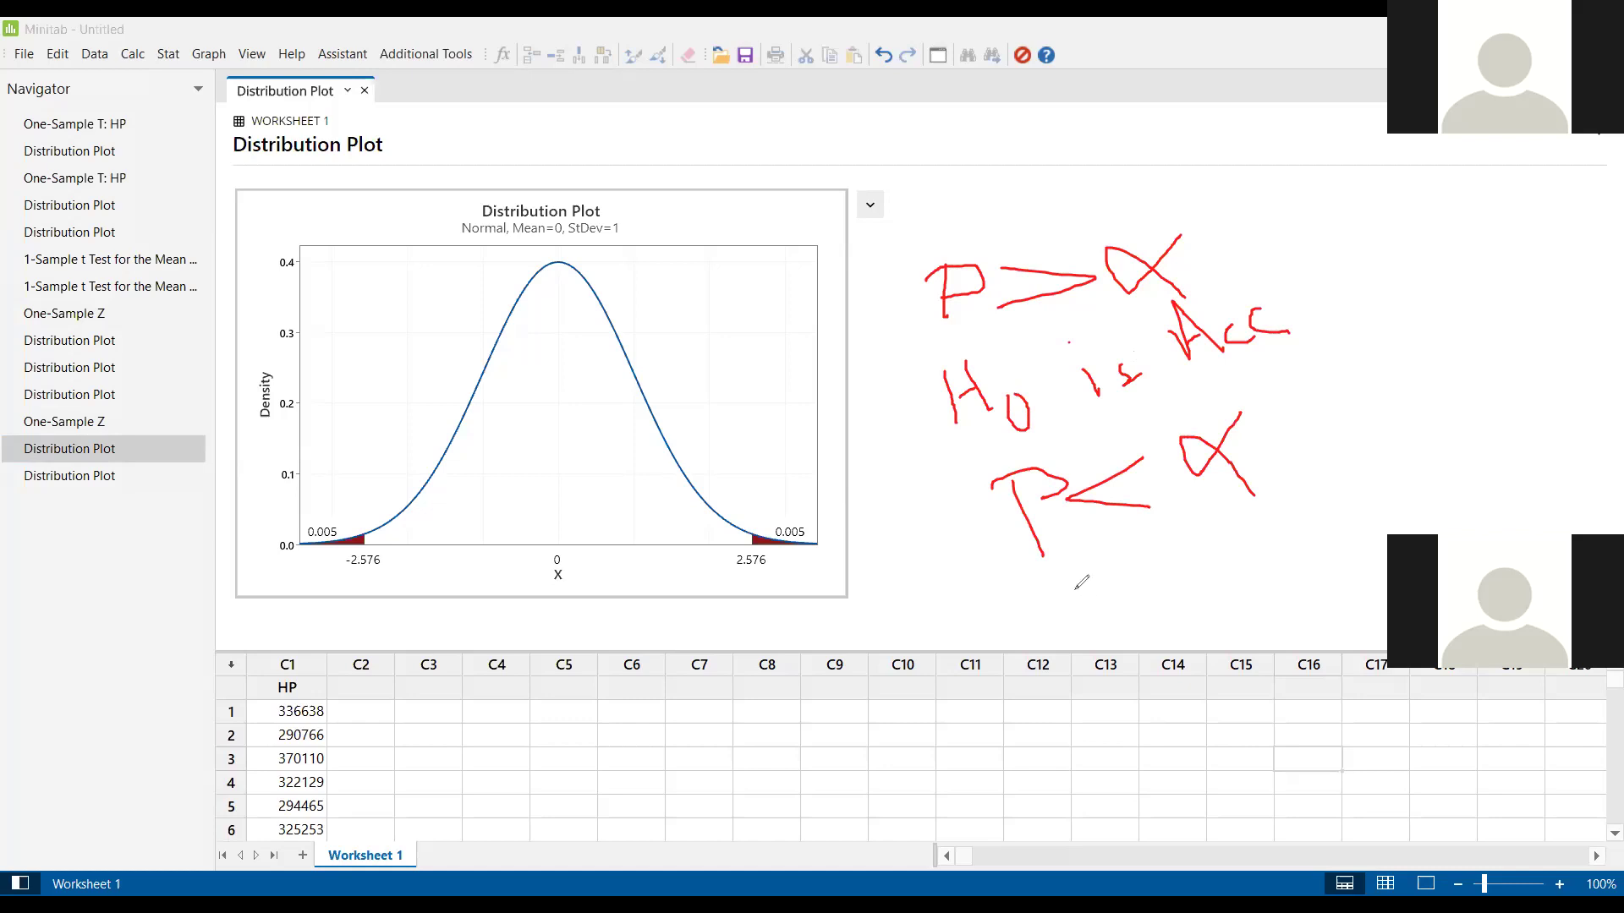
mouse_move(1066, 583)
mouse_down()
mouse_move(1089, 620)
mouse_move(1105, 584)
mouse_move(1128, 605)
mouse_move(1249, 565)
mouse_up()
click(1182, 537)
click(1214, 538)
mouse_move(1241, 500)
mouse_down()
mouse_move(1243, 518)
mouse_move(1268, 484)
mouse_move(1307, 514)
mouse_up()
mouse_move(1190, 605)
mouse_down()
mouse_move(1222, 635)
mouse_move(1212, 624)
mouse_move(1234, 609)
mouse_move(1255, 615)
mouse_move(1275, 641)
mouse_up()
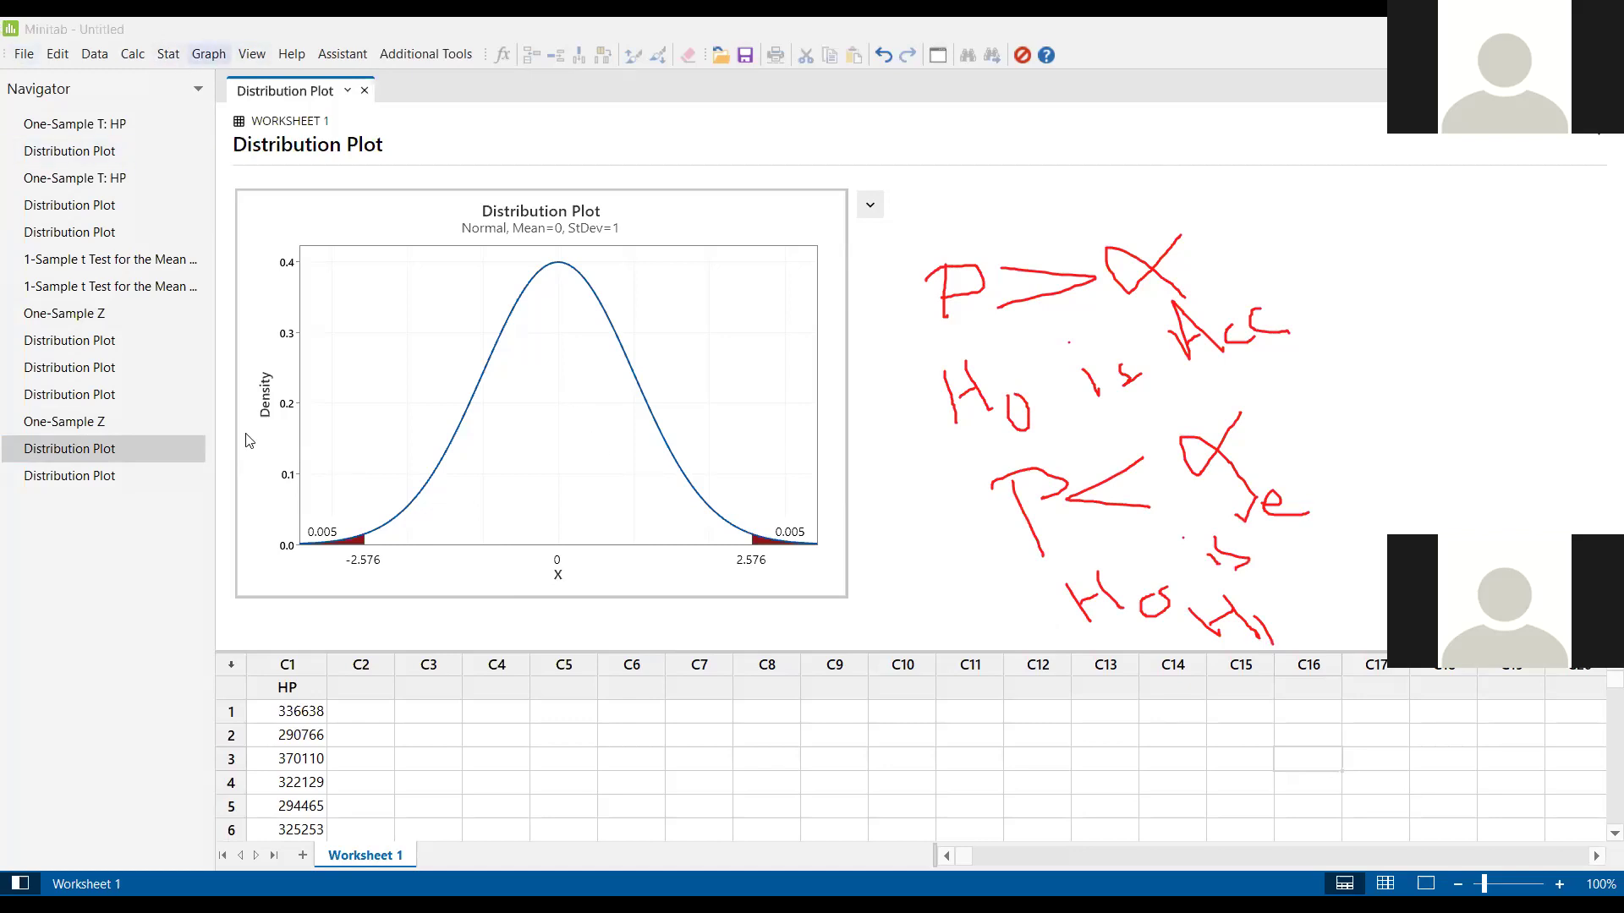
- Create a further standard normal View Probability plot with both tails shaded at 0.016 each
key(ctrl+e)
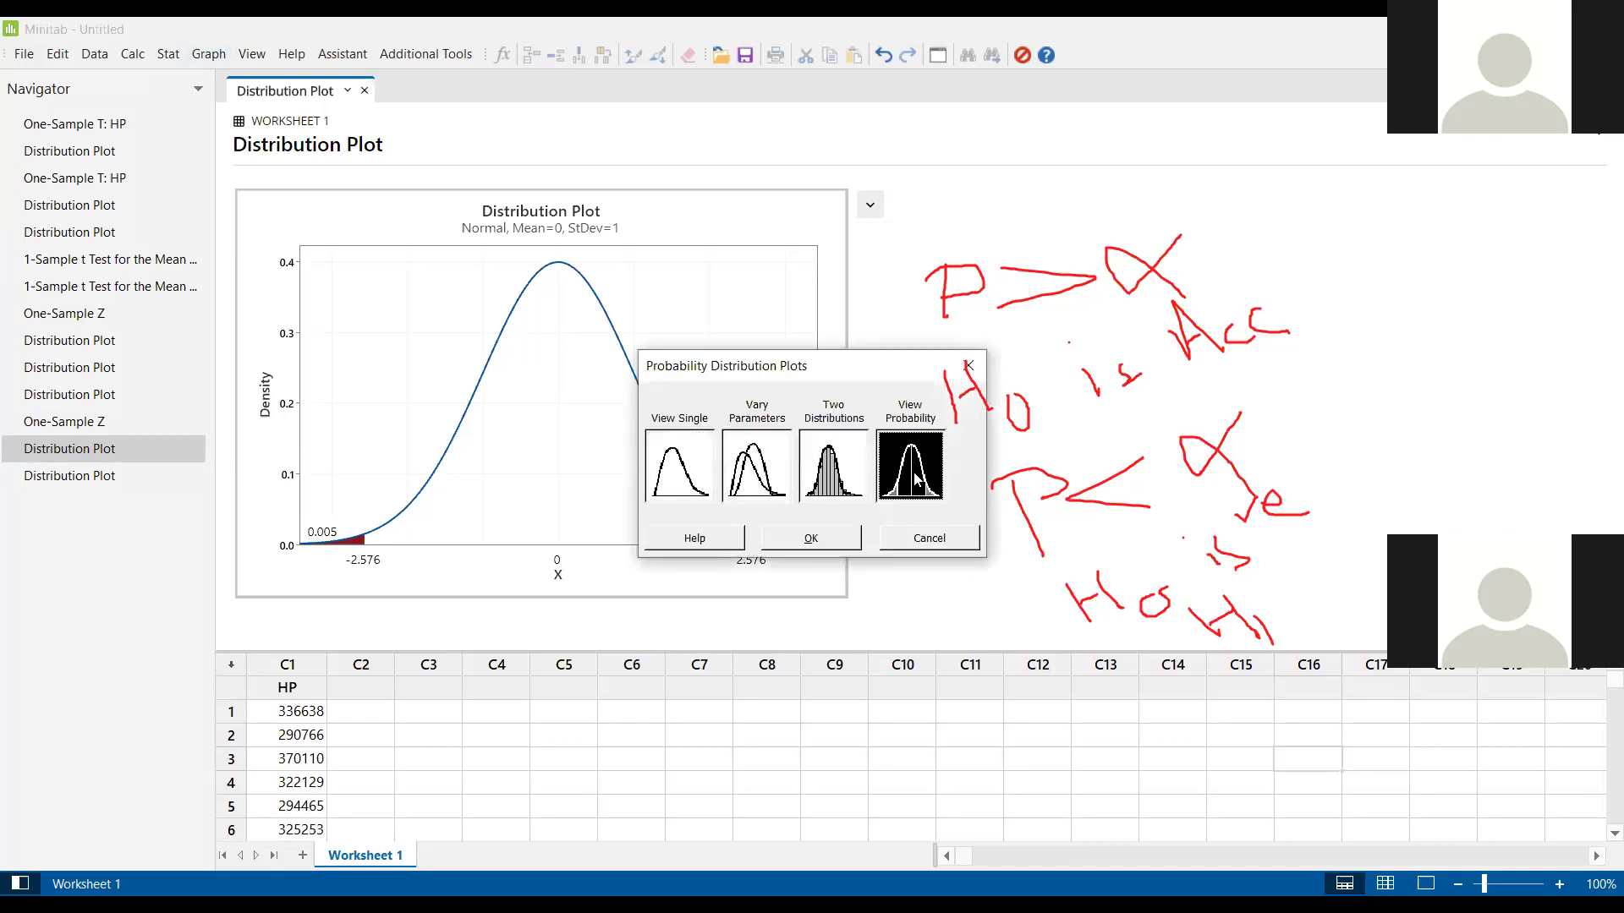
click(791, 548)
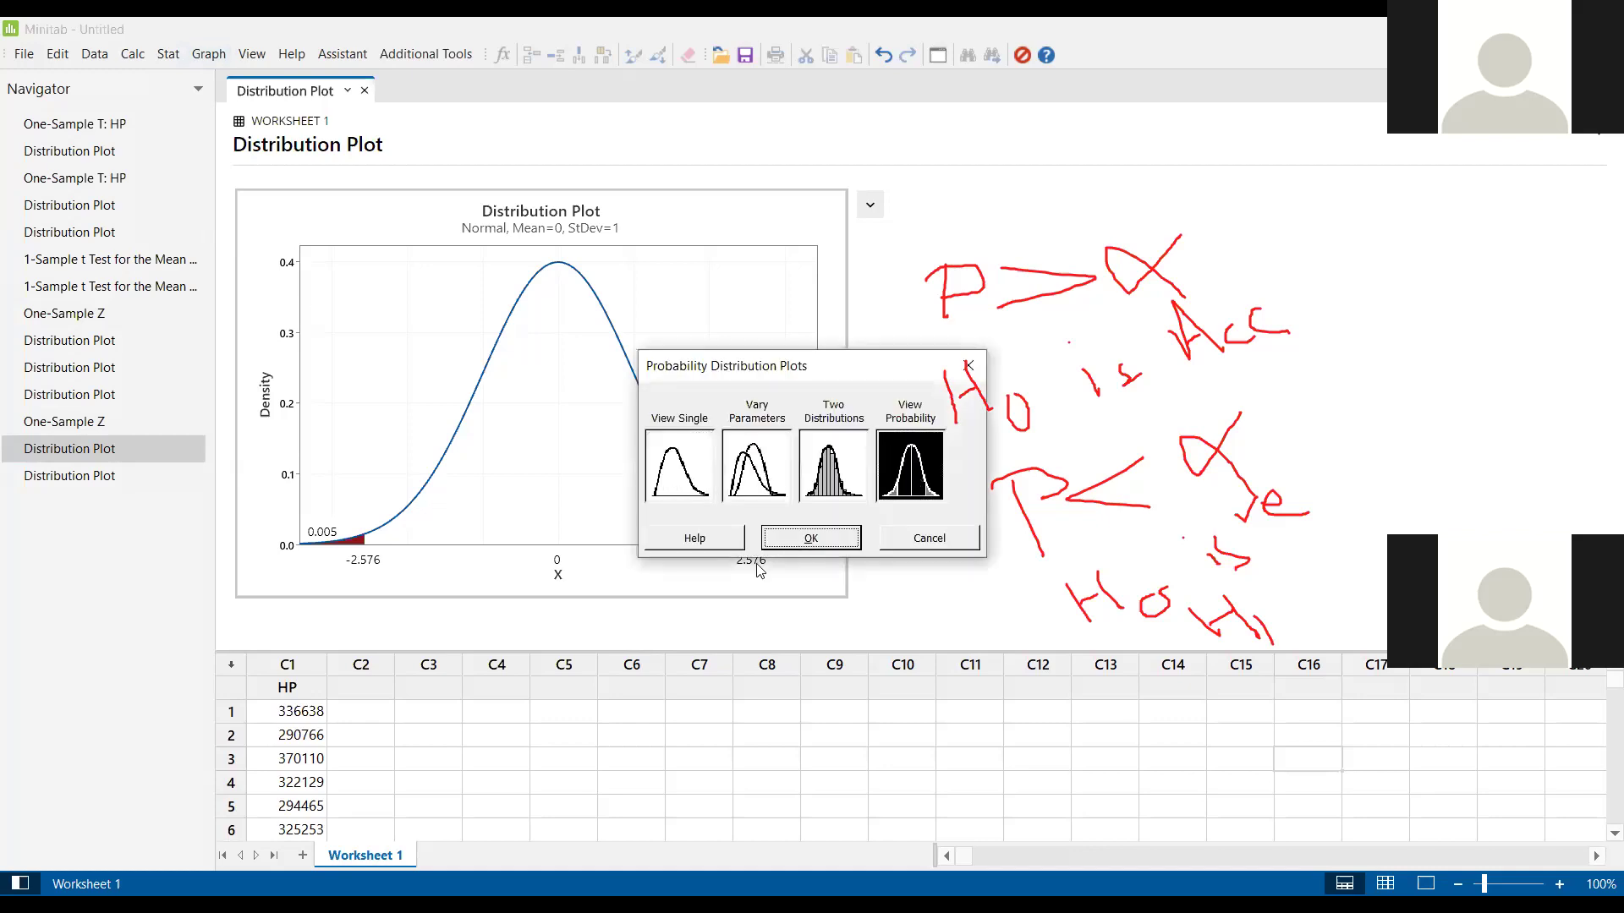
click(716, 306)
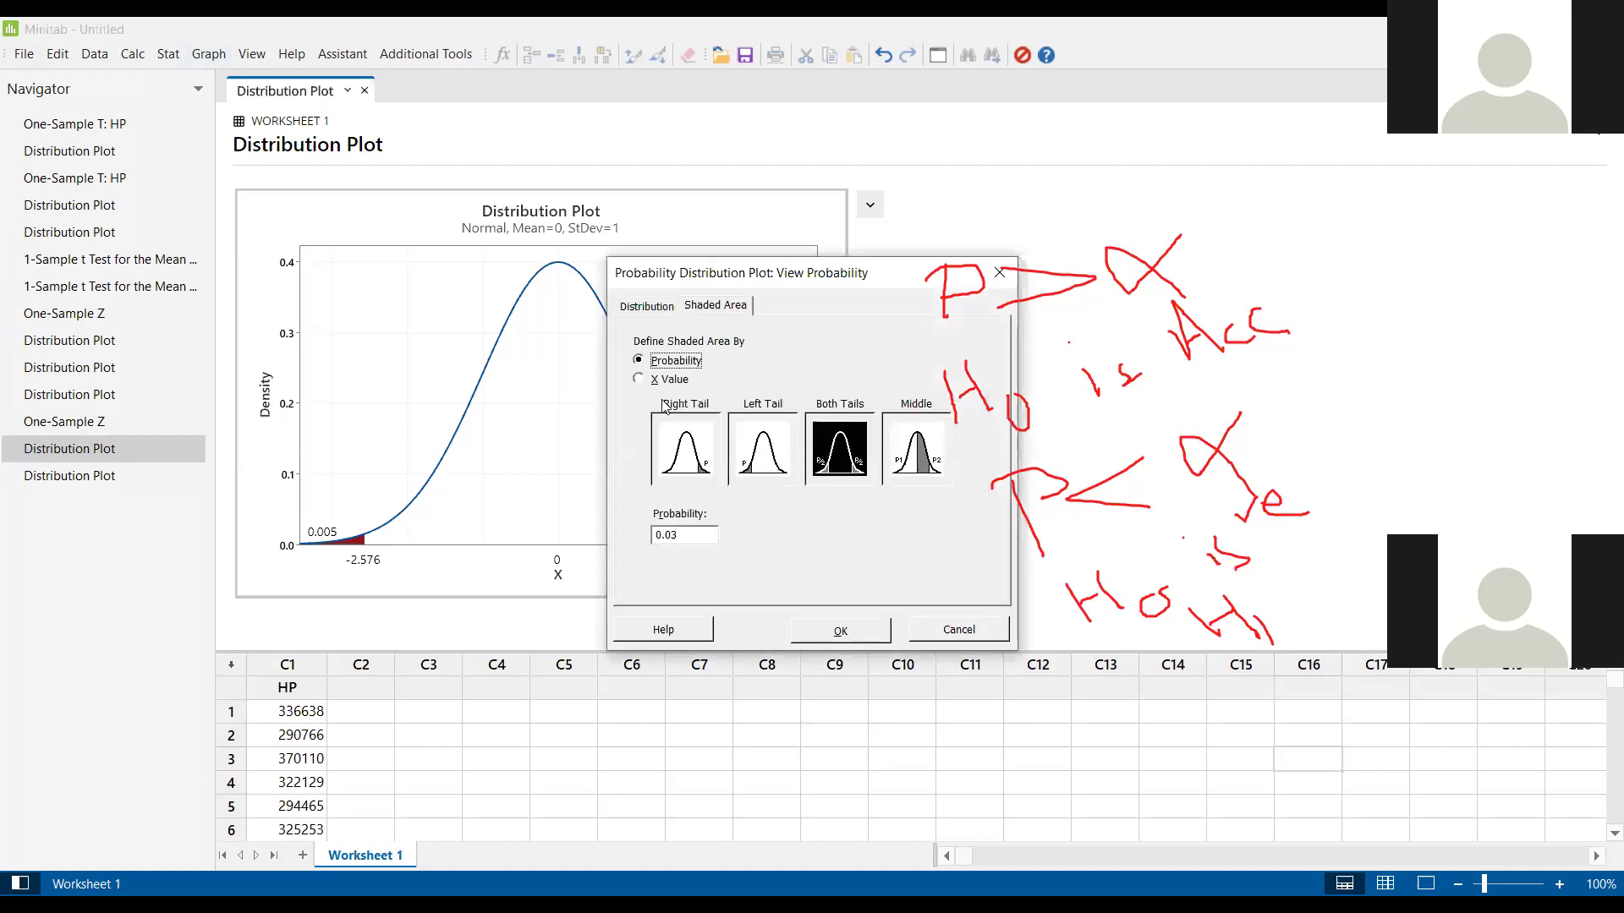
click(671, 536)
click(845, 632)
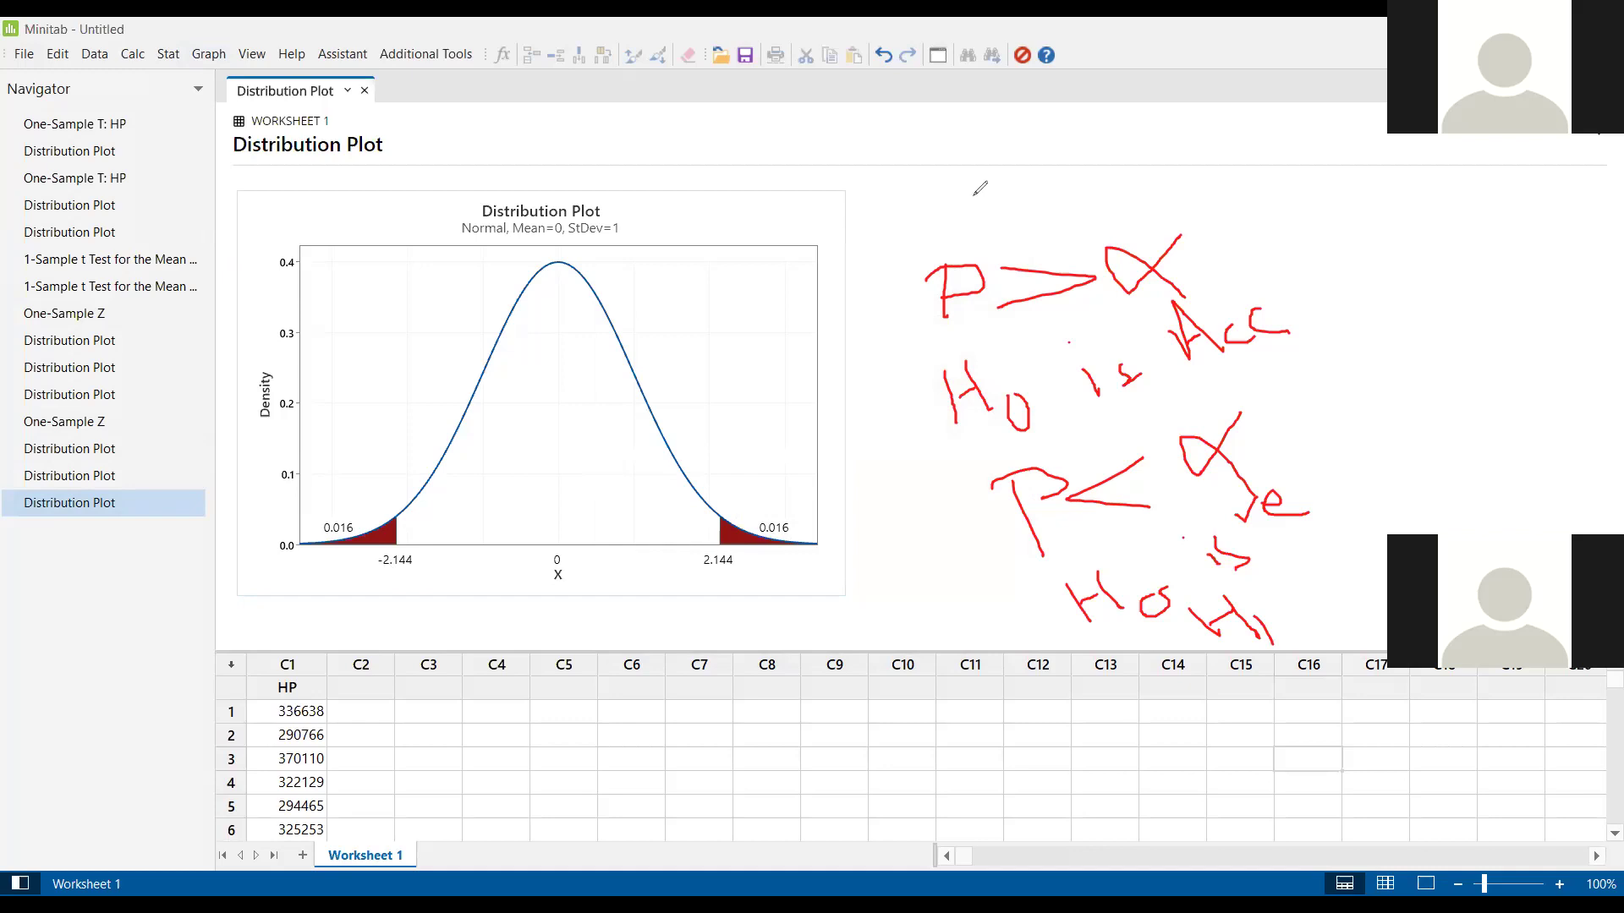
- Handwrite "α = 3.2 %" in red above the decision rules and erase both rules beneath it
drag(984, 197, 983, 230)
drag(992, 207, 1072, 201)
mouse_move(995, 226)
mouse_down()
mouse_move(1144, 207)
mouse_move(1108, 227)
mouse_up()
click(1186, 198)
mouse_move(1201, 182)
mouse_down()
mouse_move(1199, 230)
mouse_move(1284, 228)
mouse_up()
click(1305, 218)
click(1281, 186)
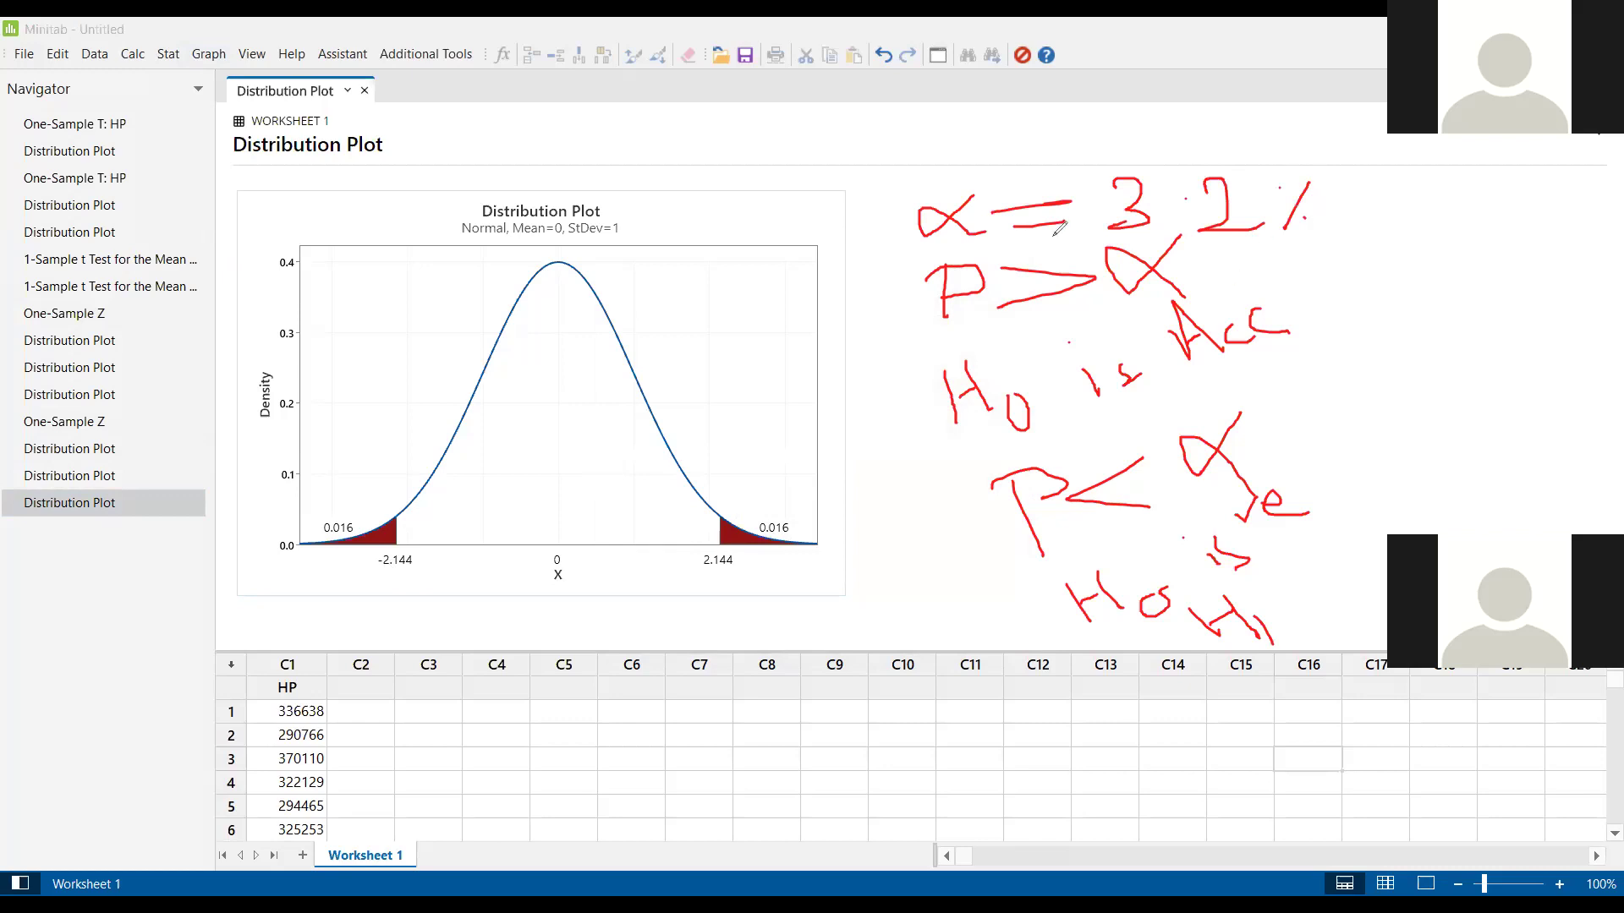
mouse_move(1221, 280)
mouse_down()
mouse_move(1010, 310)
mouse_move(900, 424)
mouse_move(1296, 319)
mouse_move(1026, 451)
mouse_move(1047, 398)
mouse_move(1190, 482)
mouse_move(1238, 389)
mouse_move(955, 567)
mouse_move(1224, 438)
mouse_move(1235, 405)
mouse_move(1216, 540)
mouse_move(1270, 498)
mouse_move(1249, 593)
mouse_move(1195, 635)
mouse_move(1268, 624)
mouse_move(993, 587)
mouse_up()
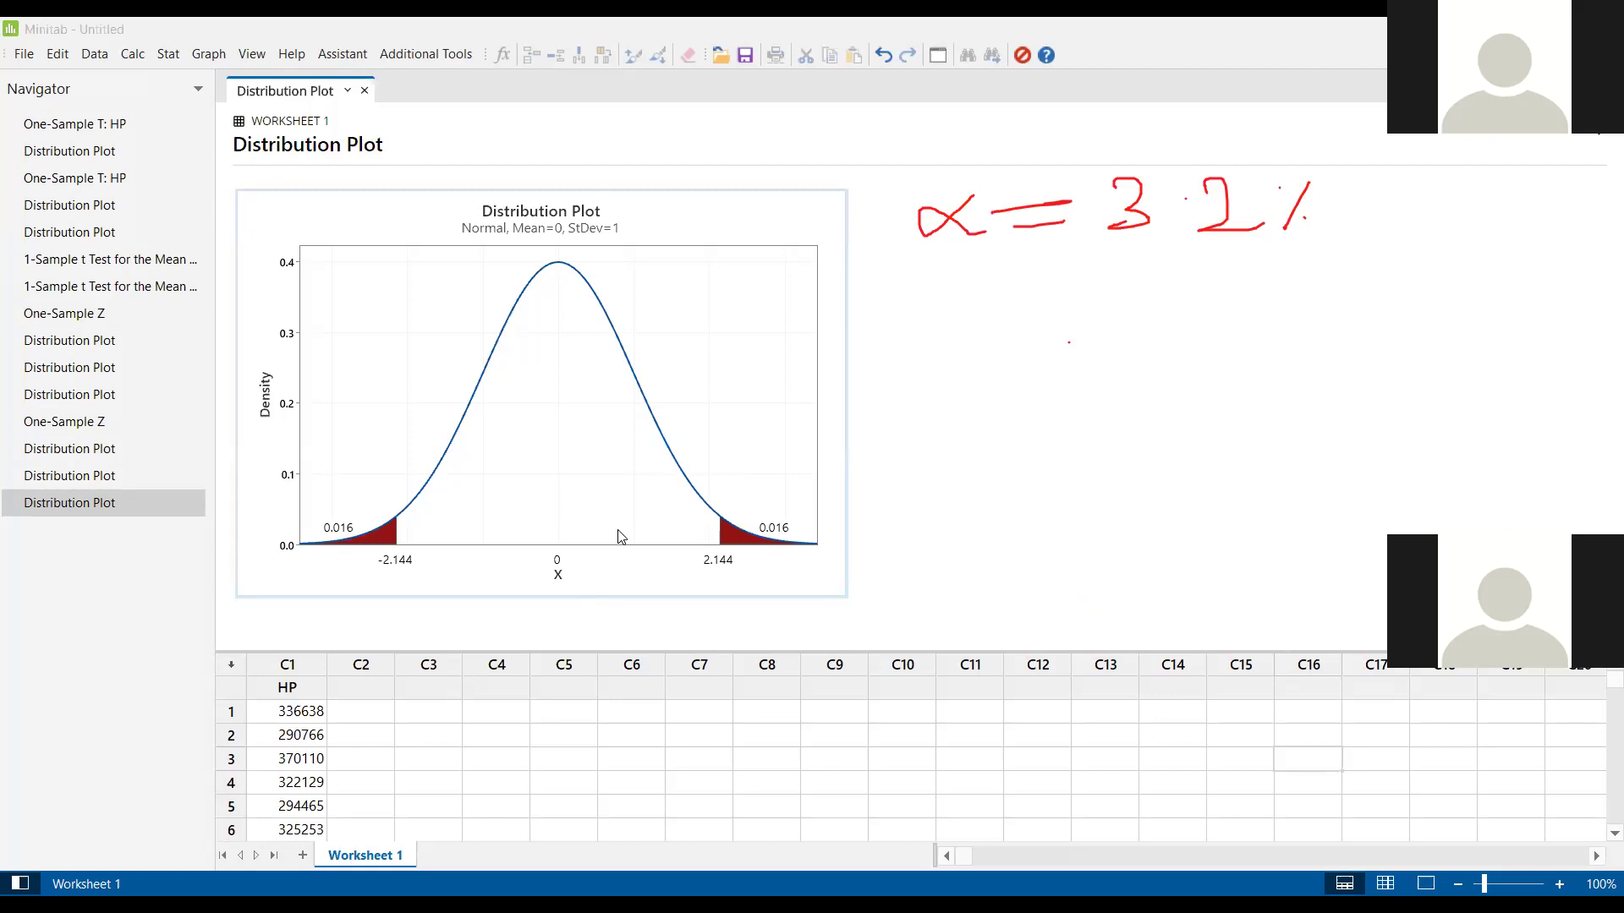
- Compare the P-value in the second One-Sample Z output with the tail areas of the newest both-tails plot
click(66, 424)
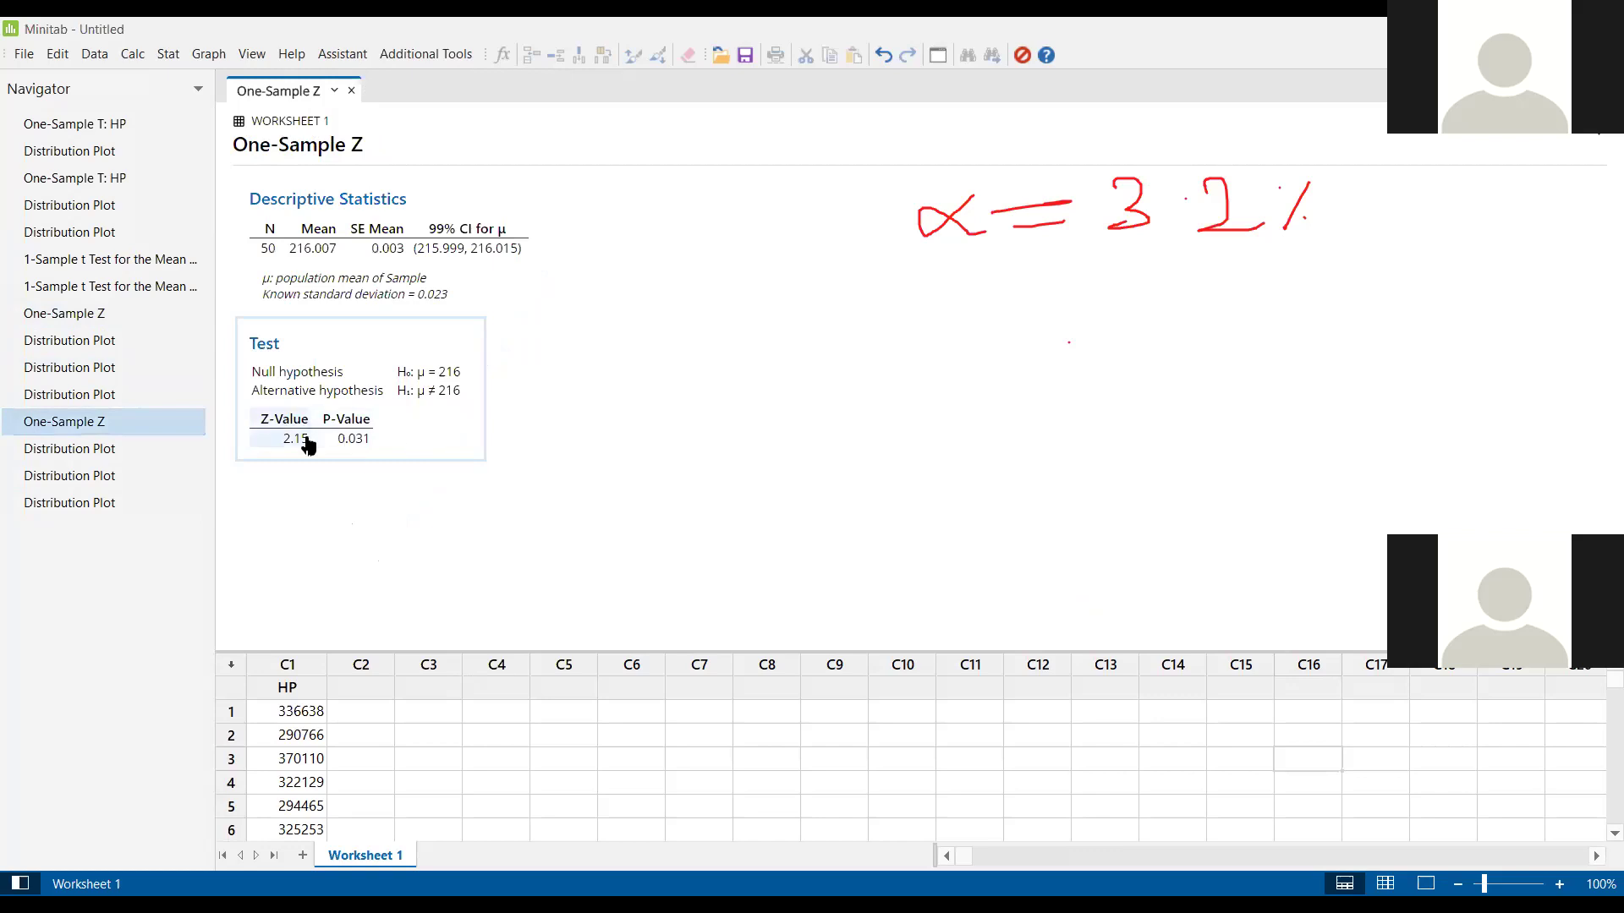
click(89, 504)
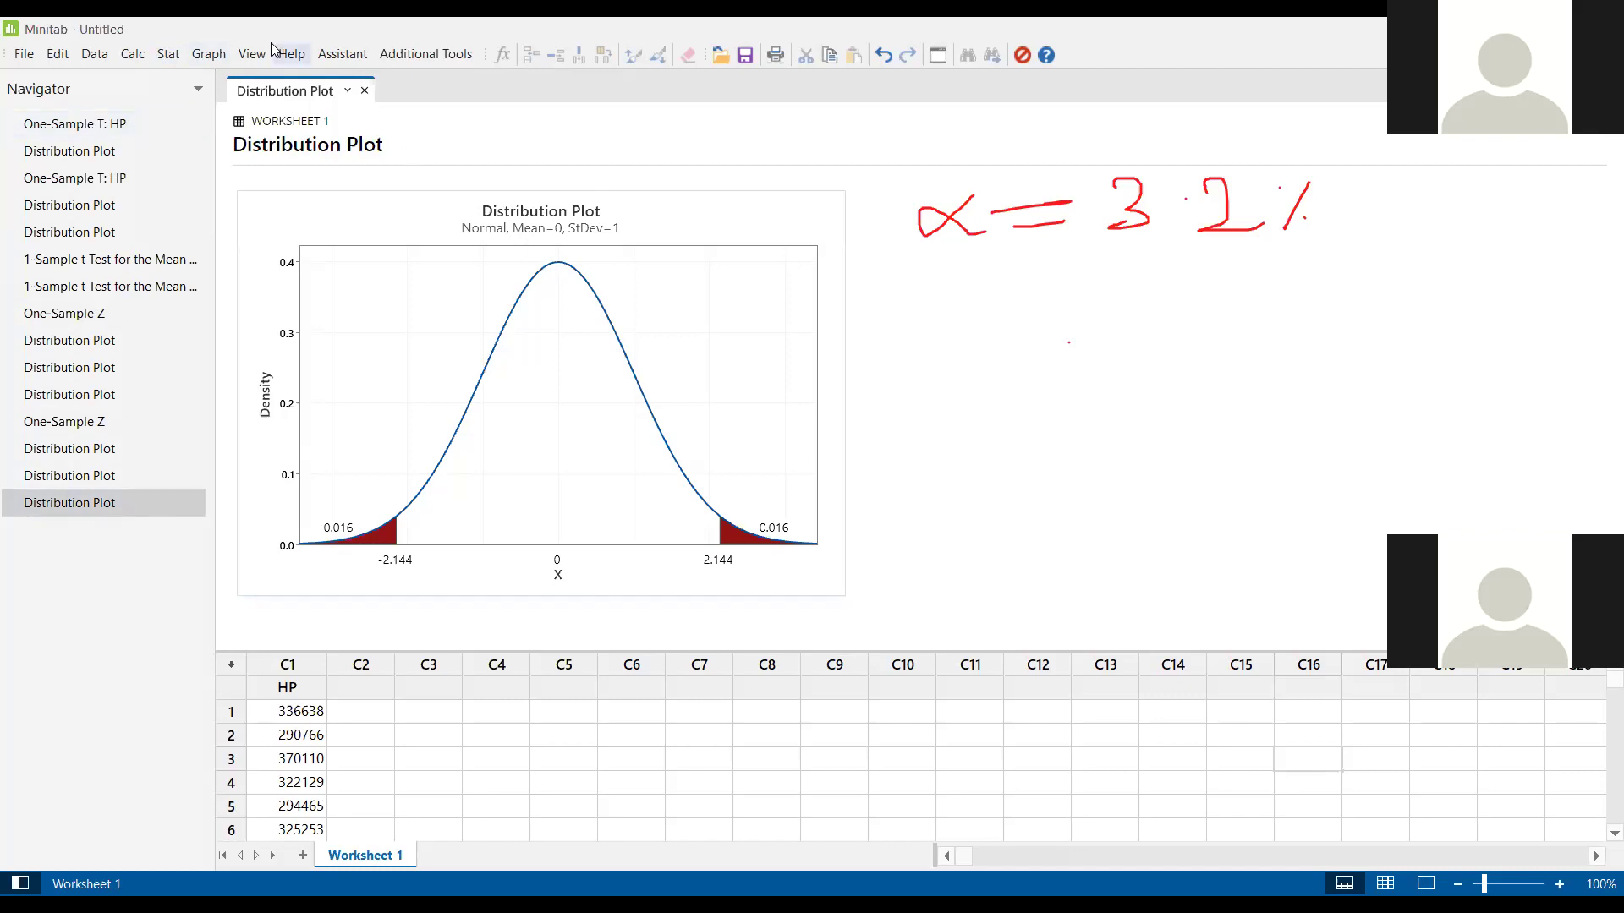
click(173, 59)
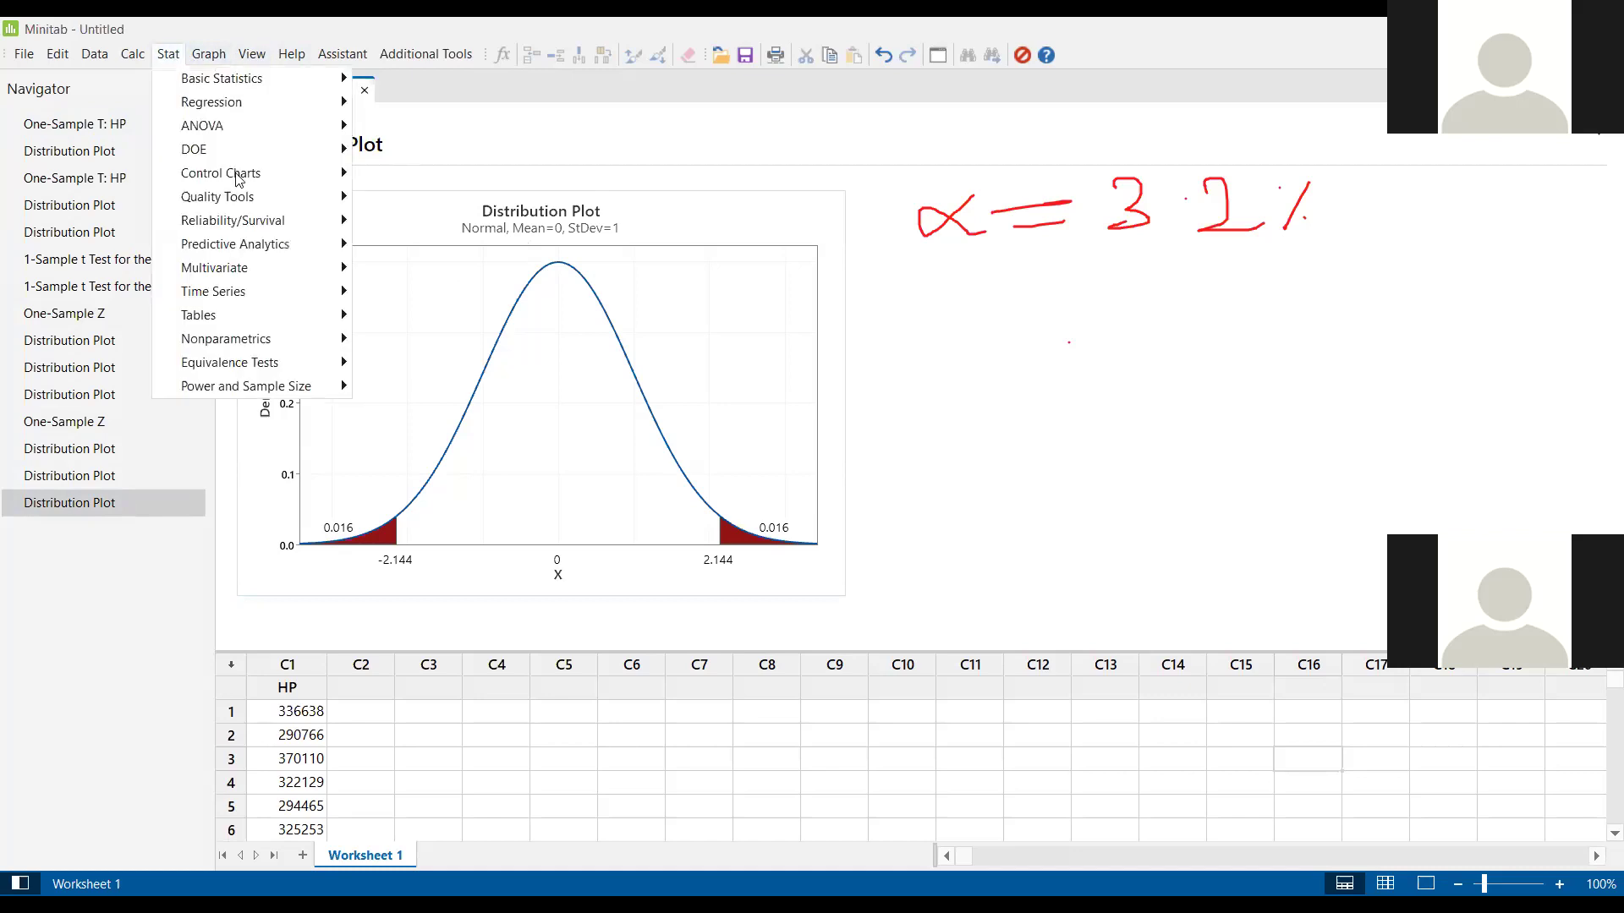
mouse_move(299, 394)
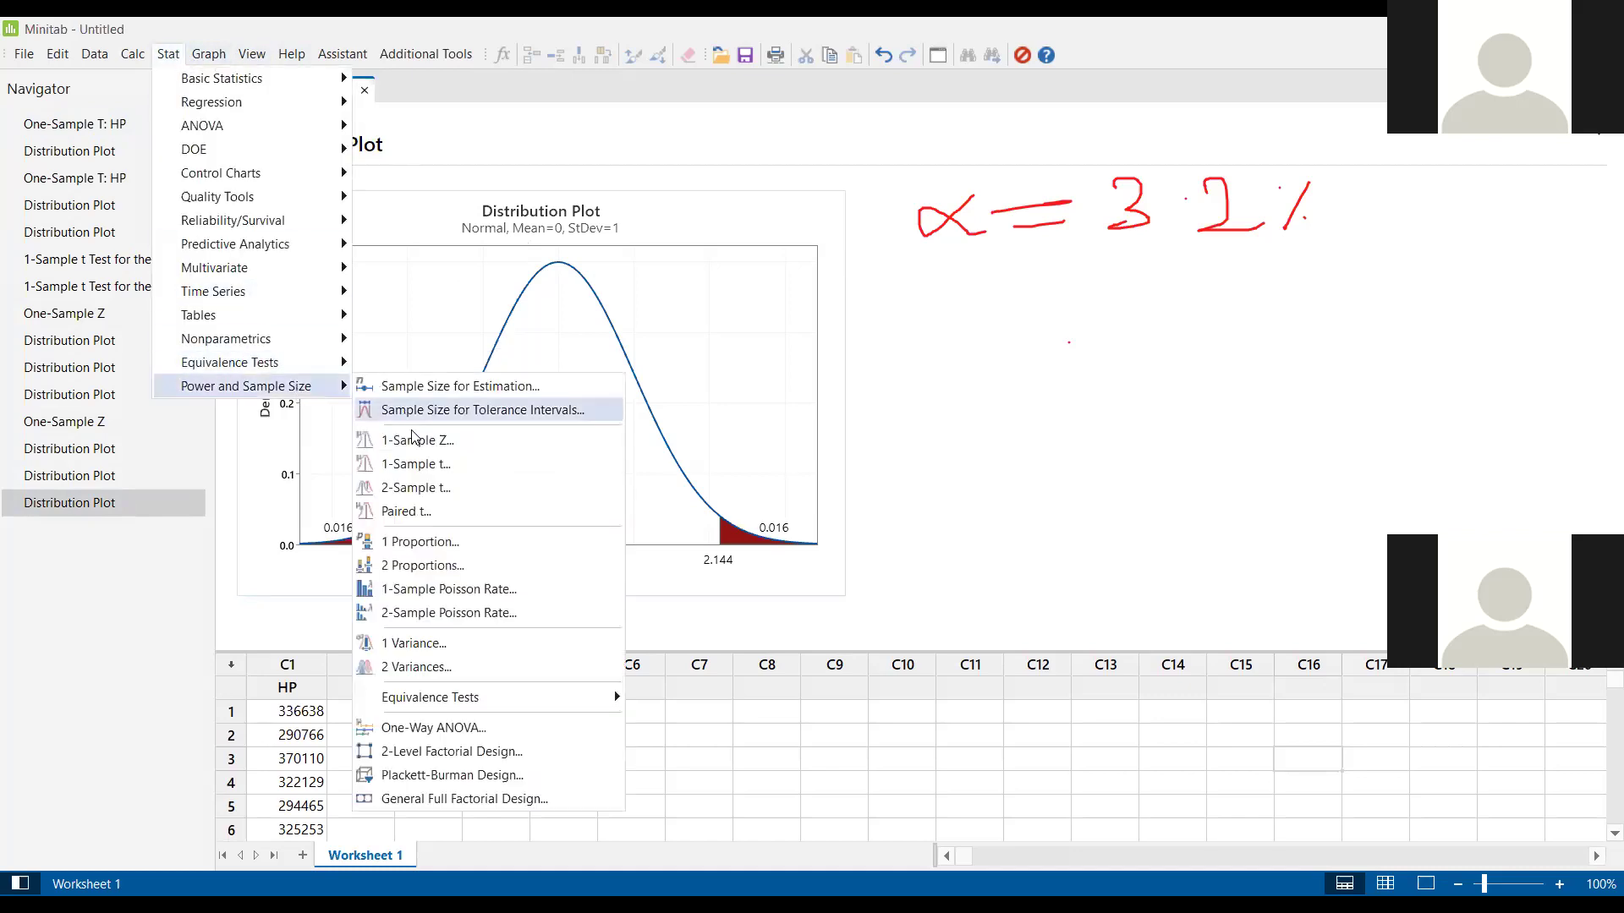
mouse_move(252, 55)
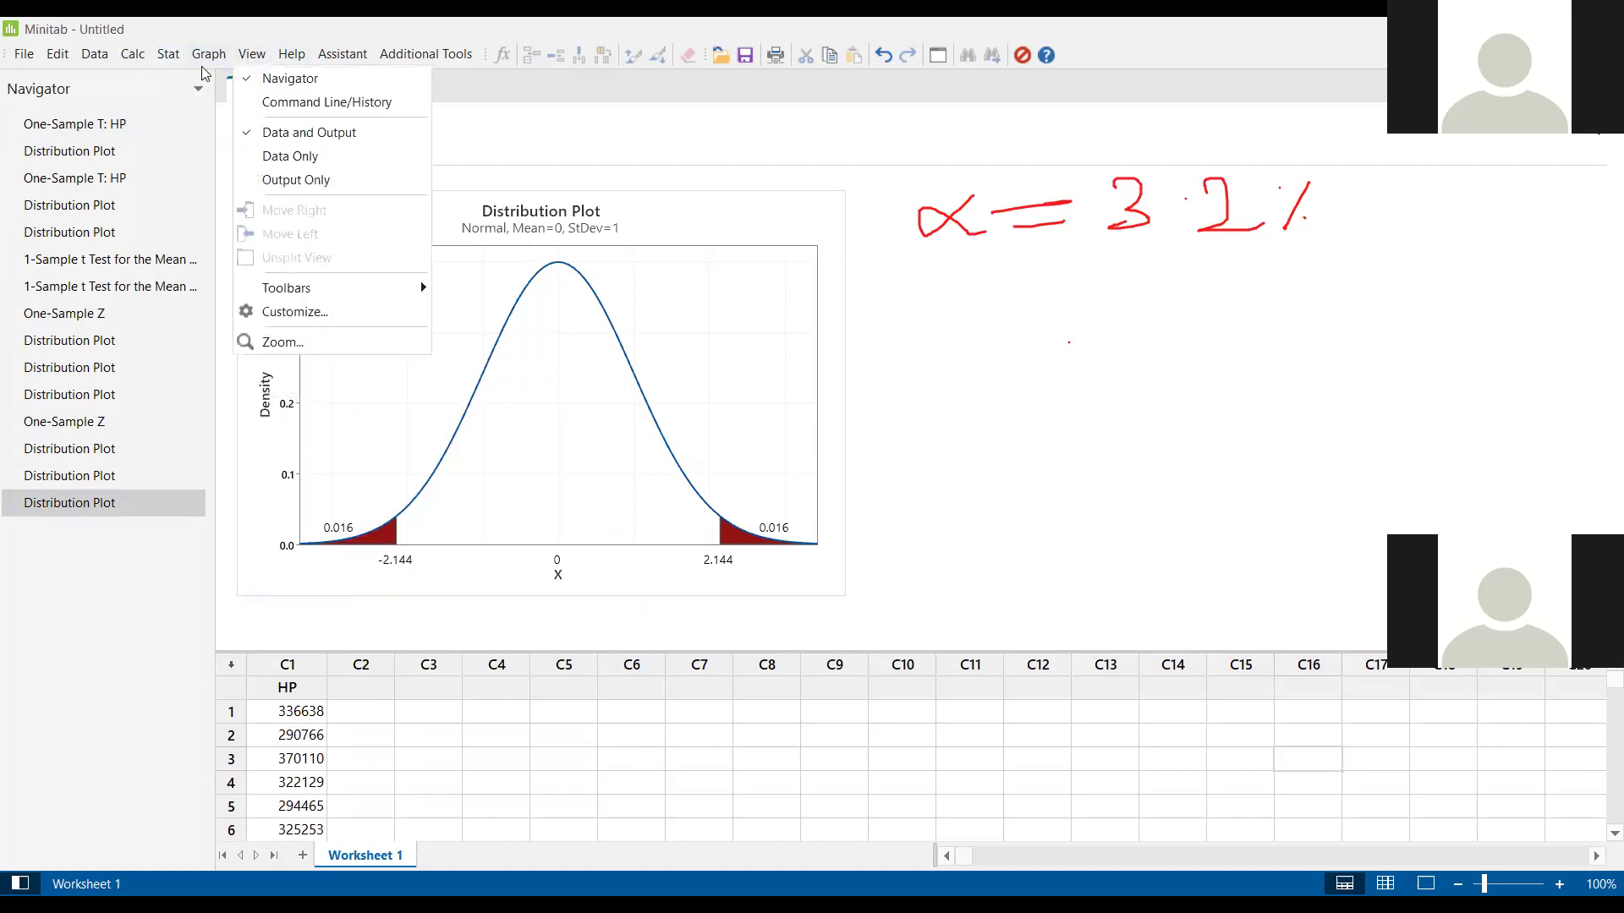
click(782, 526)
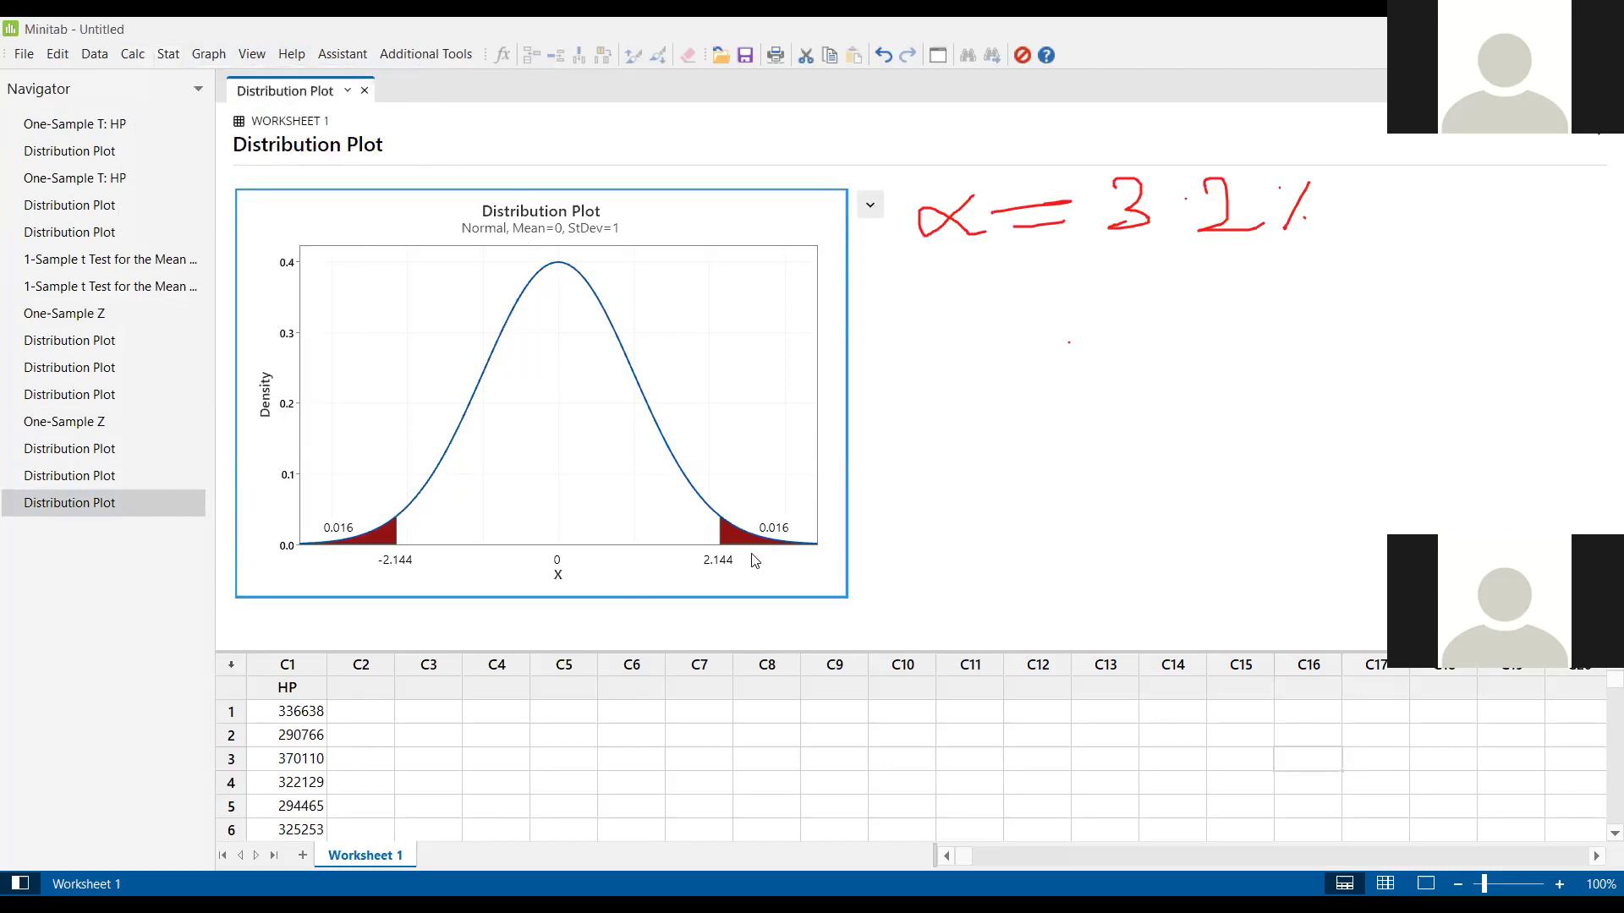
- Create another standard normal View Probability plot with both tails shaded for a total probability of 0.031
click(208, 53)
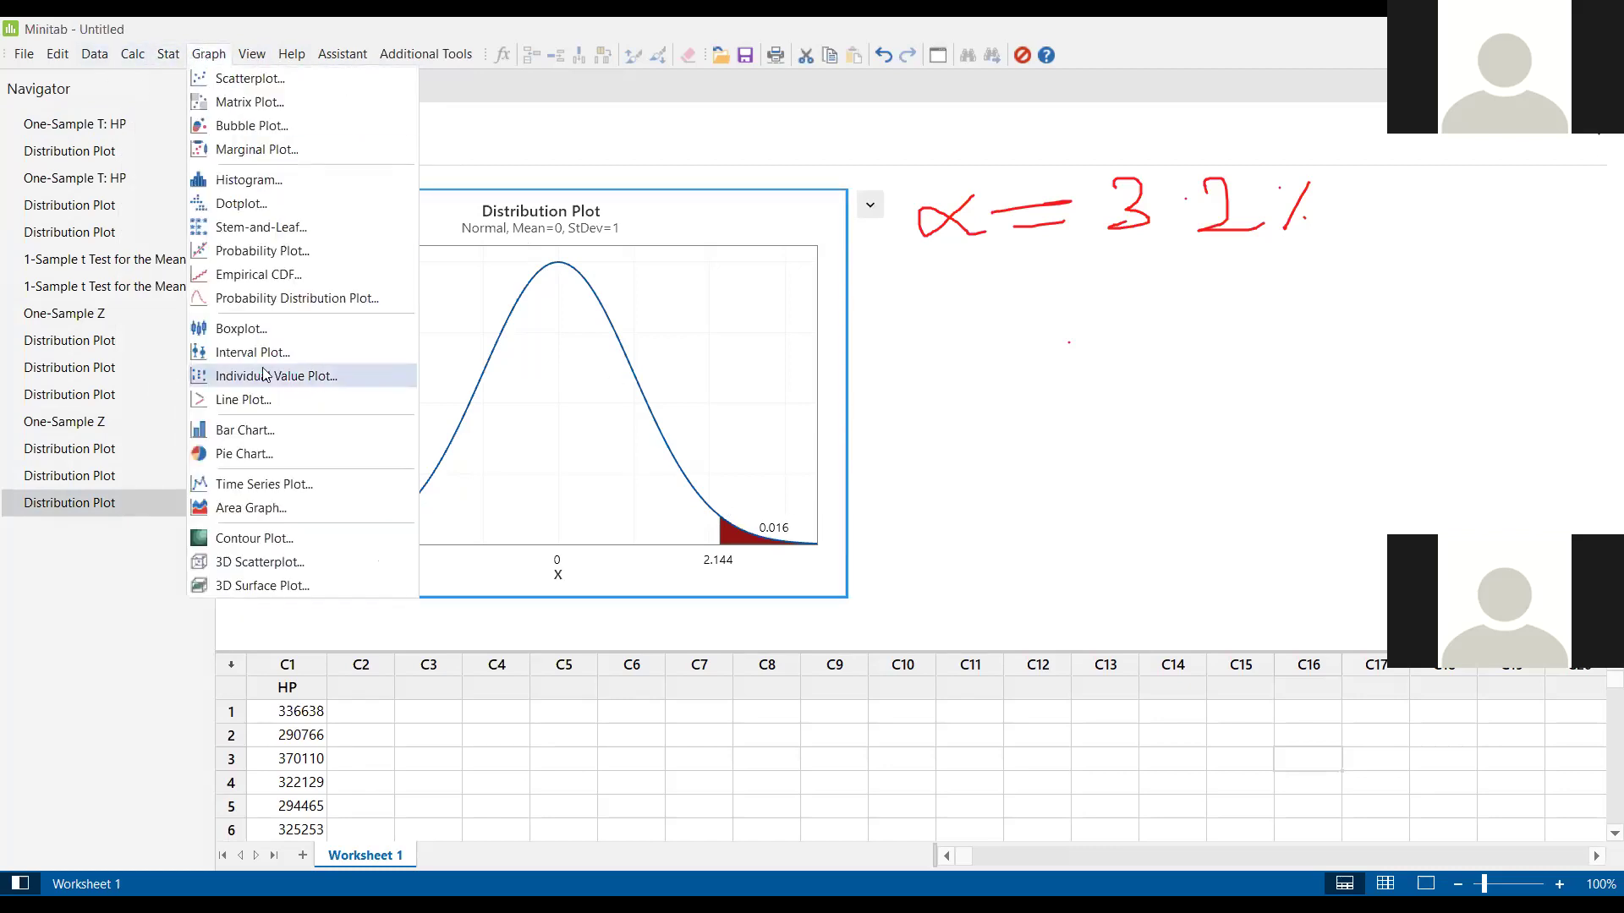
click(291, 298)
click(882, 466)
click(810, 539)
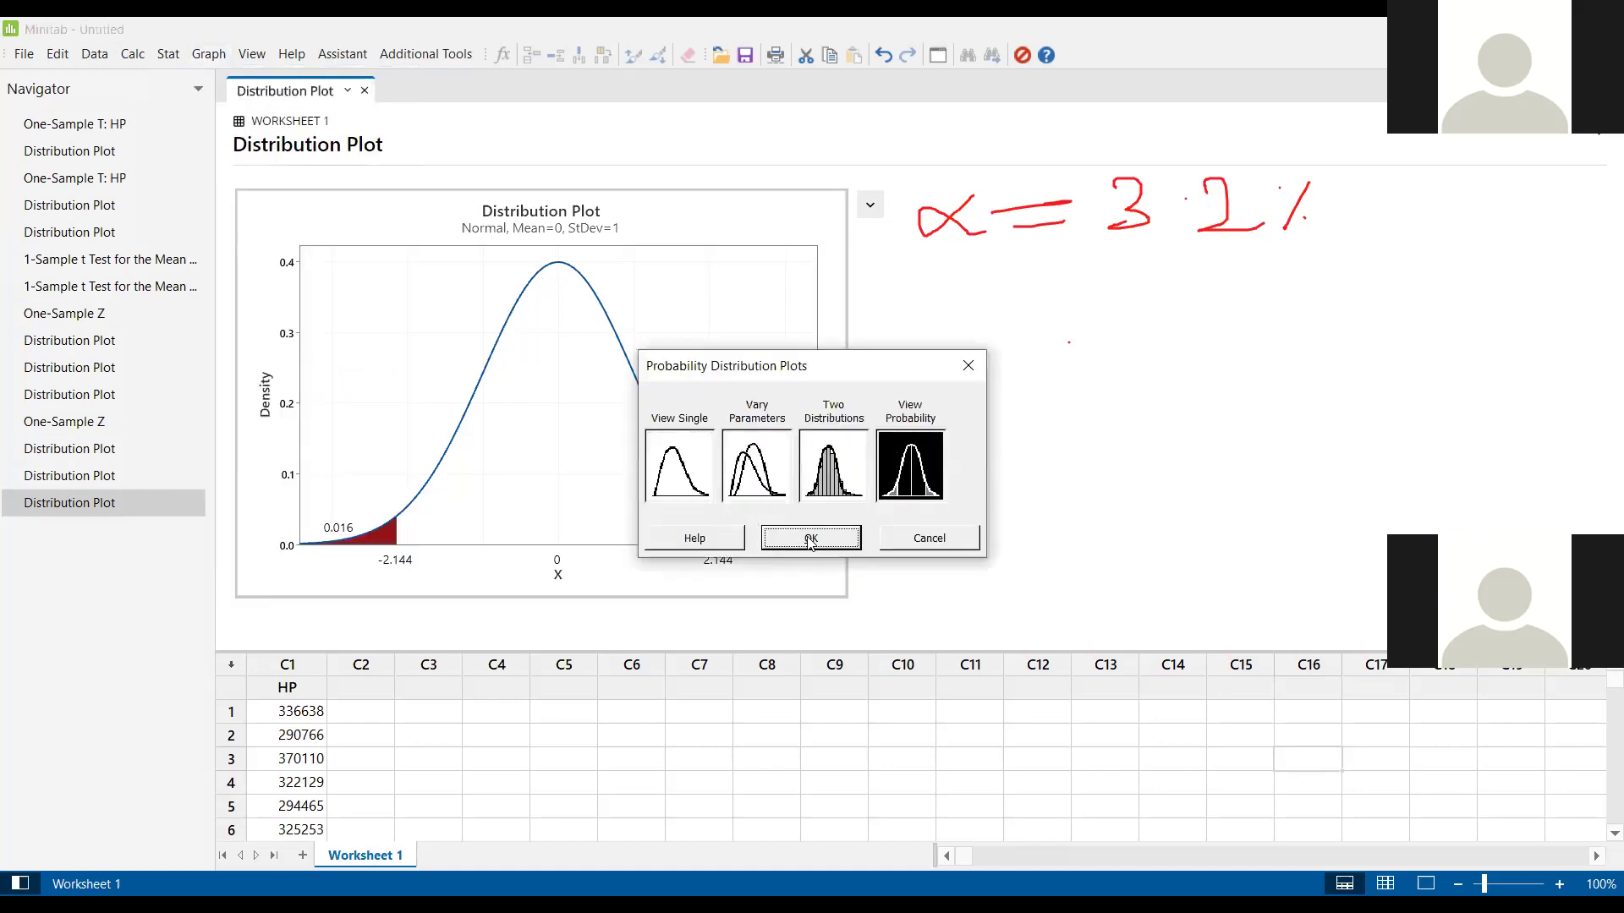
click(708, 535)
key(BackSpace)
text(1)
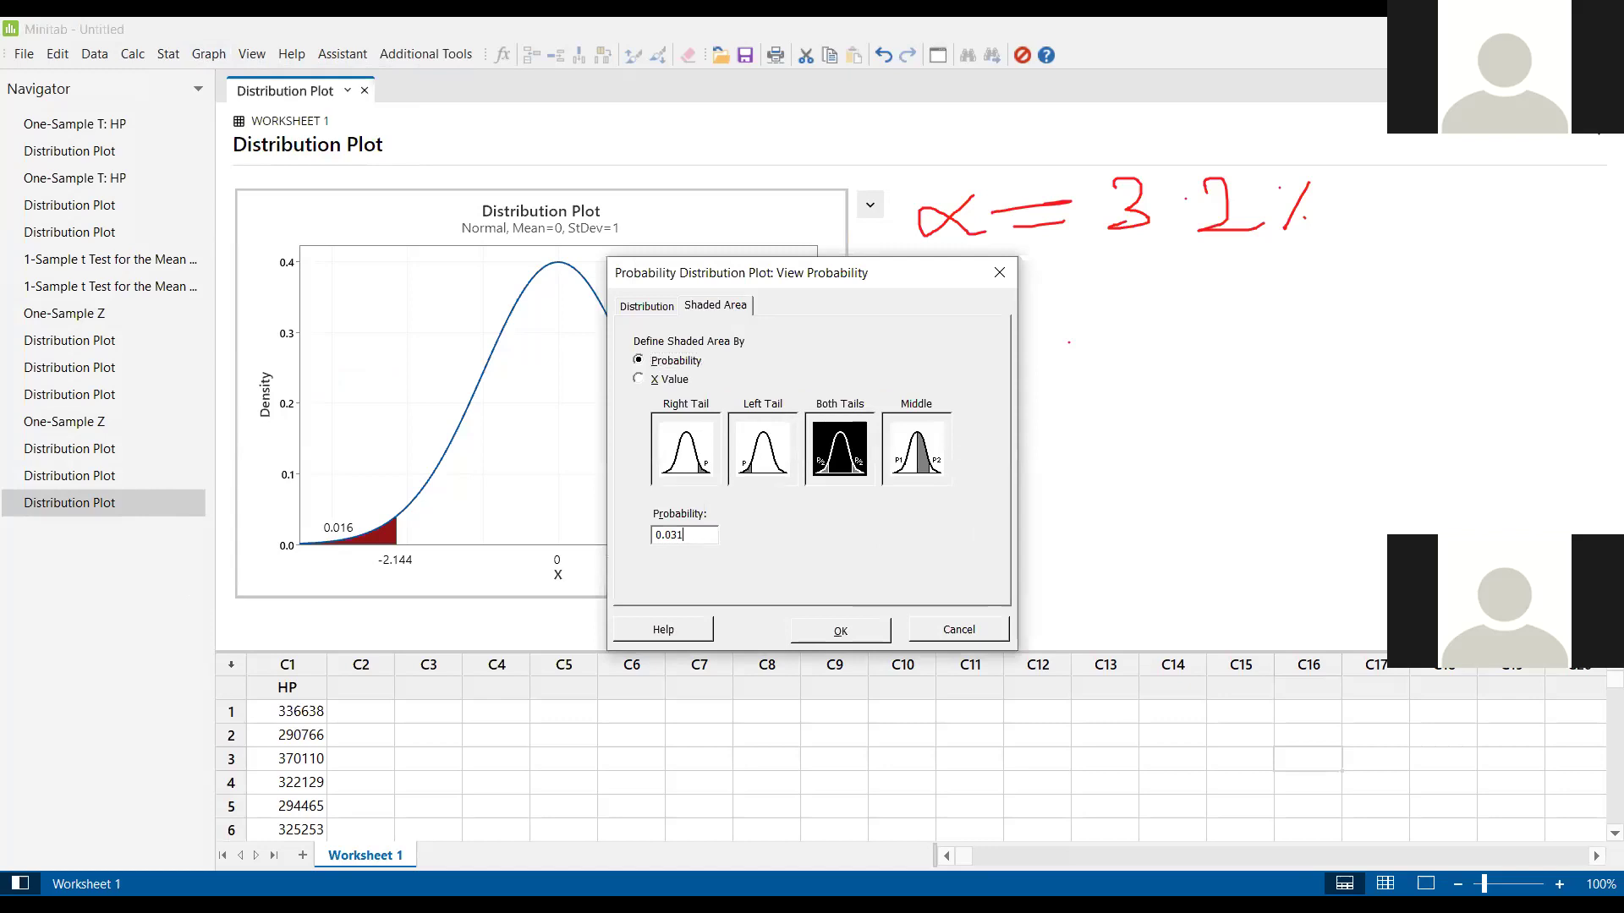
click(852, 634)
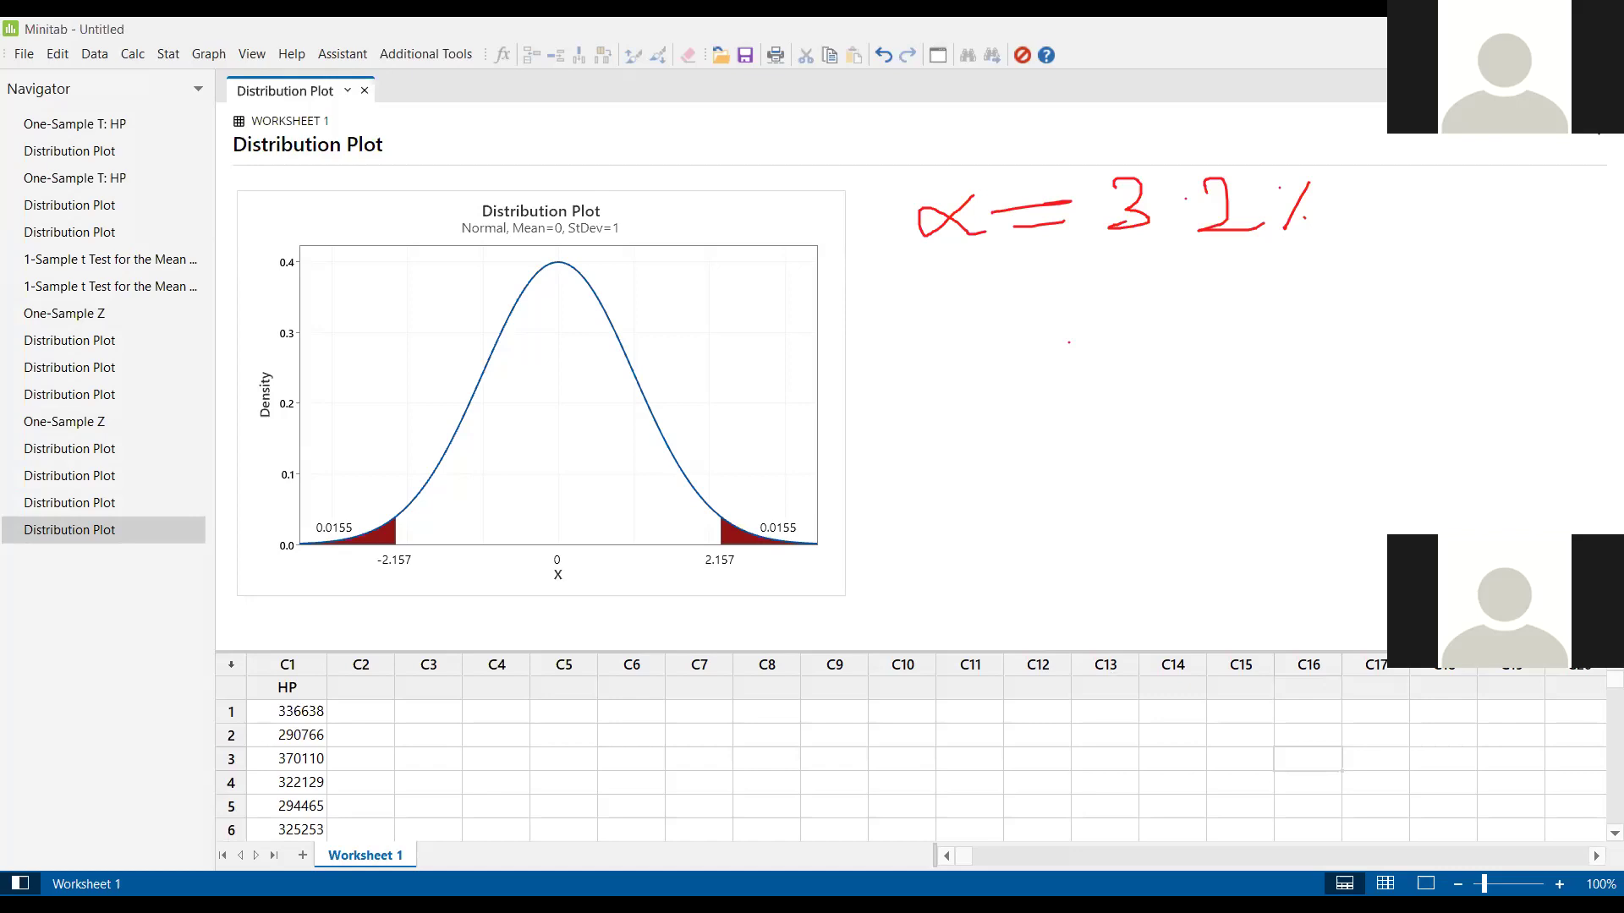
click(627, 272)
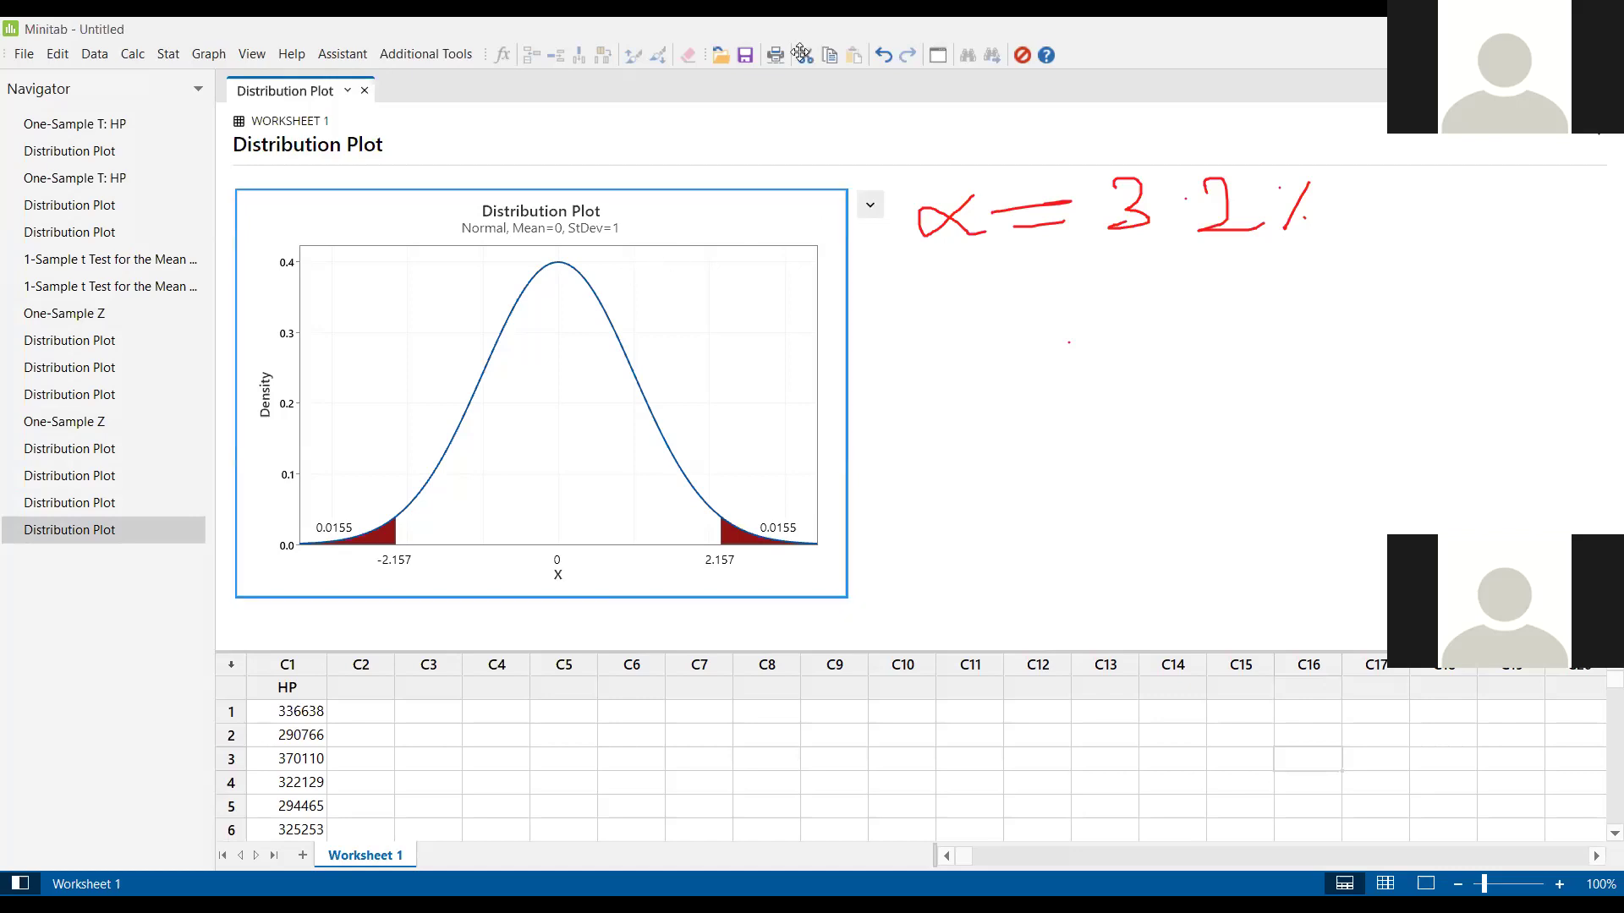
click(1341, 382)
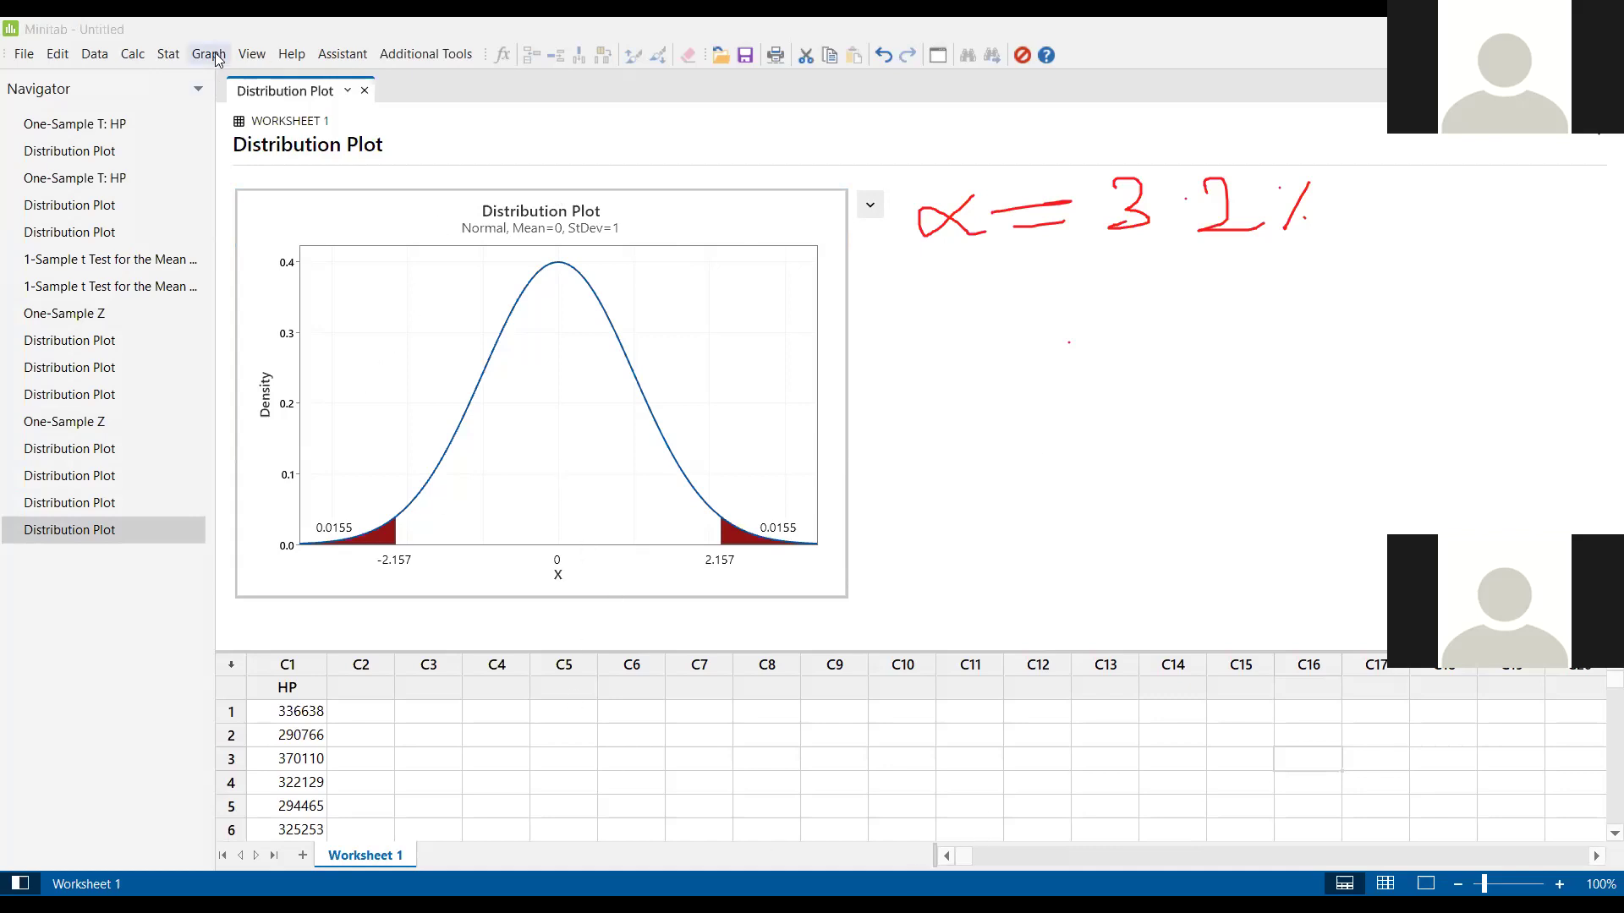
click(251, 54)
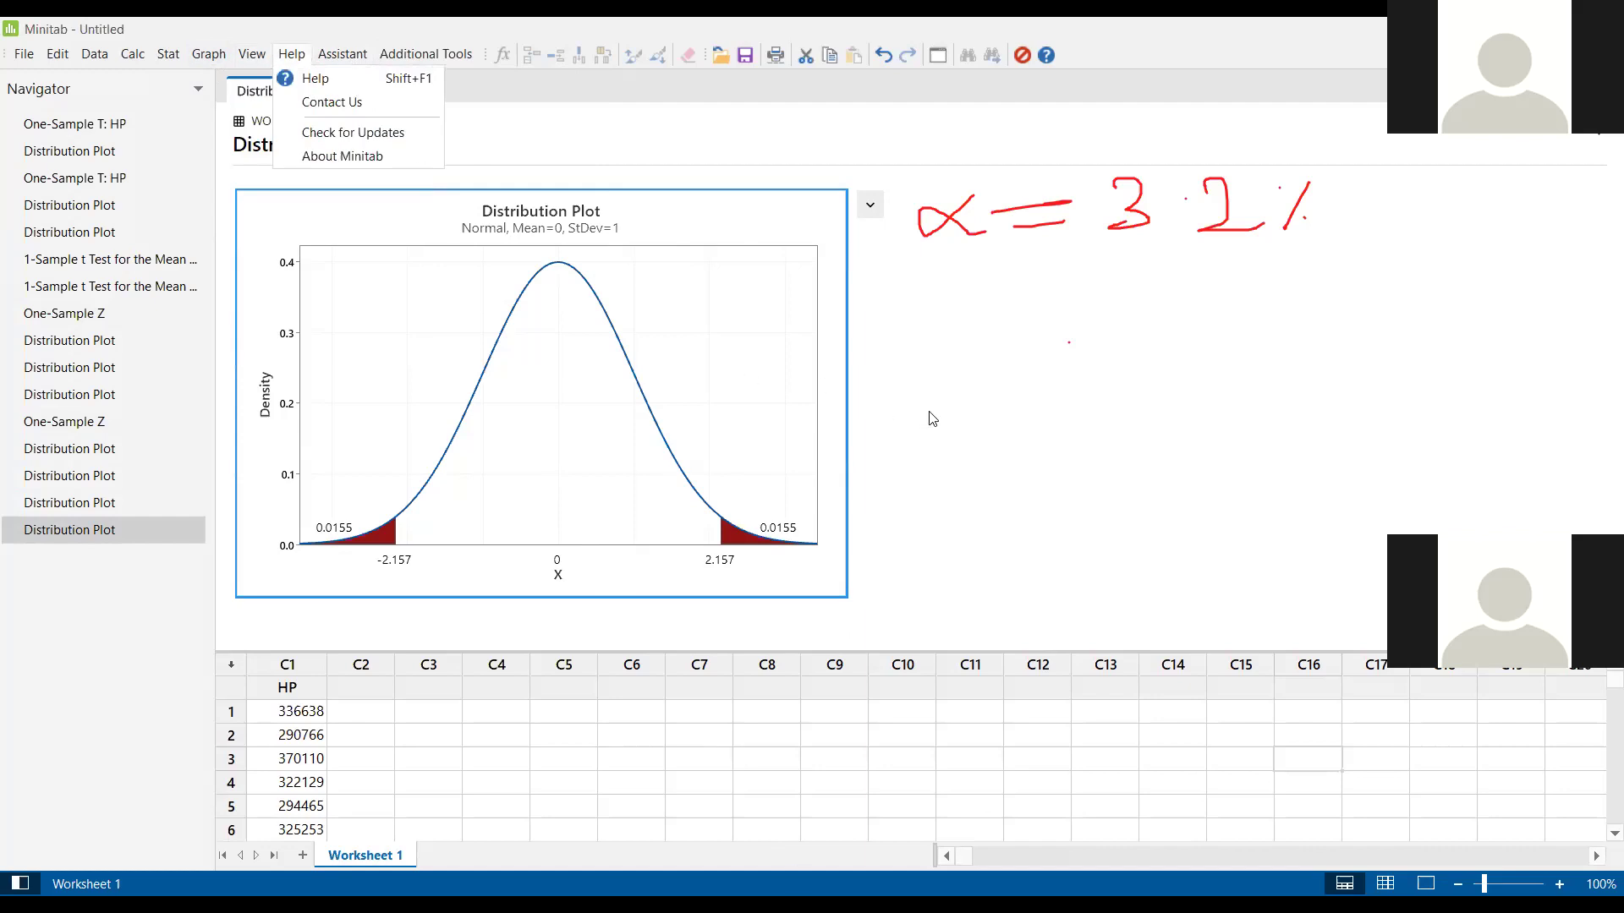
click(728, 163)
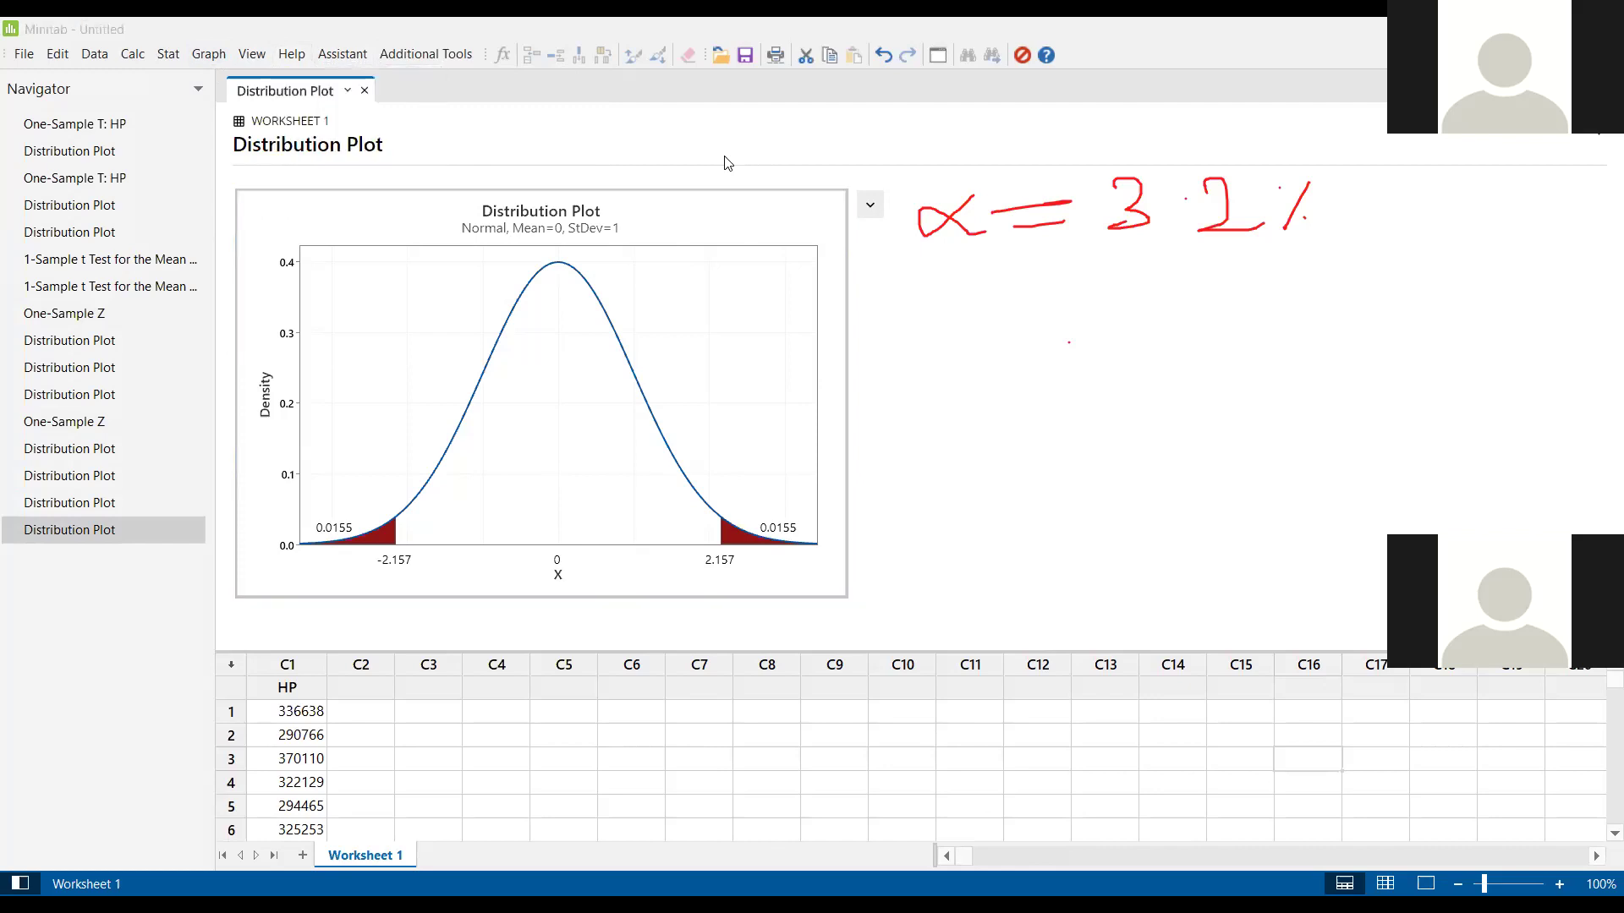
- Switch to the Chap009 PowerPoint presentation and view slide 33 on testing the hypothesis with the p-value approach
key(alt+Tab)
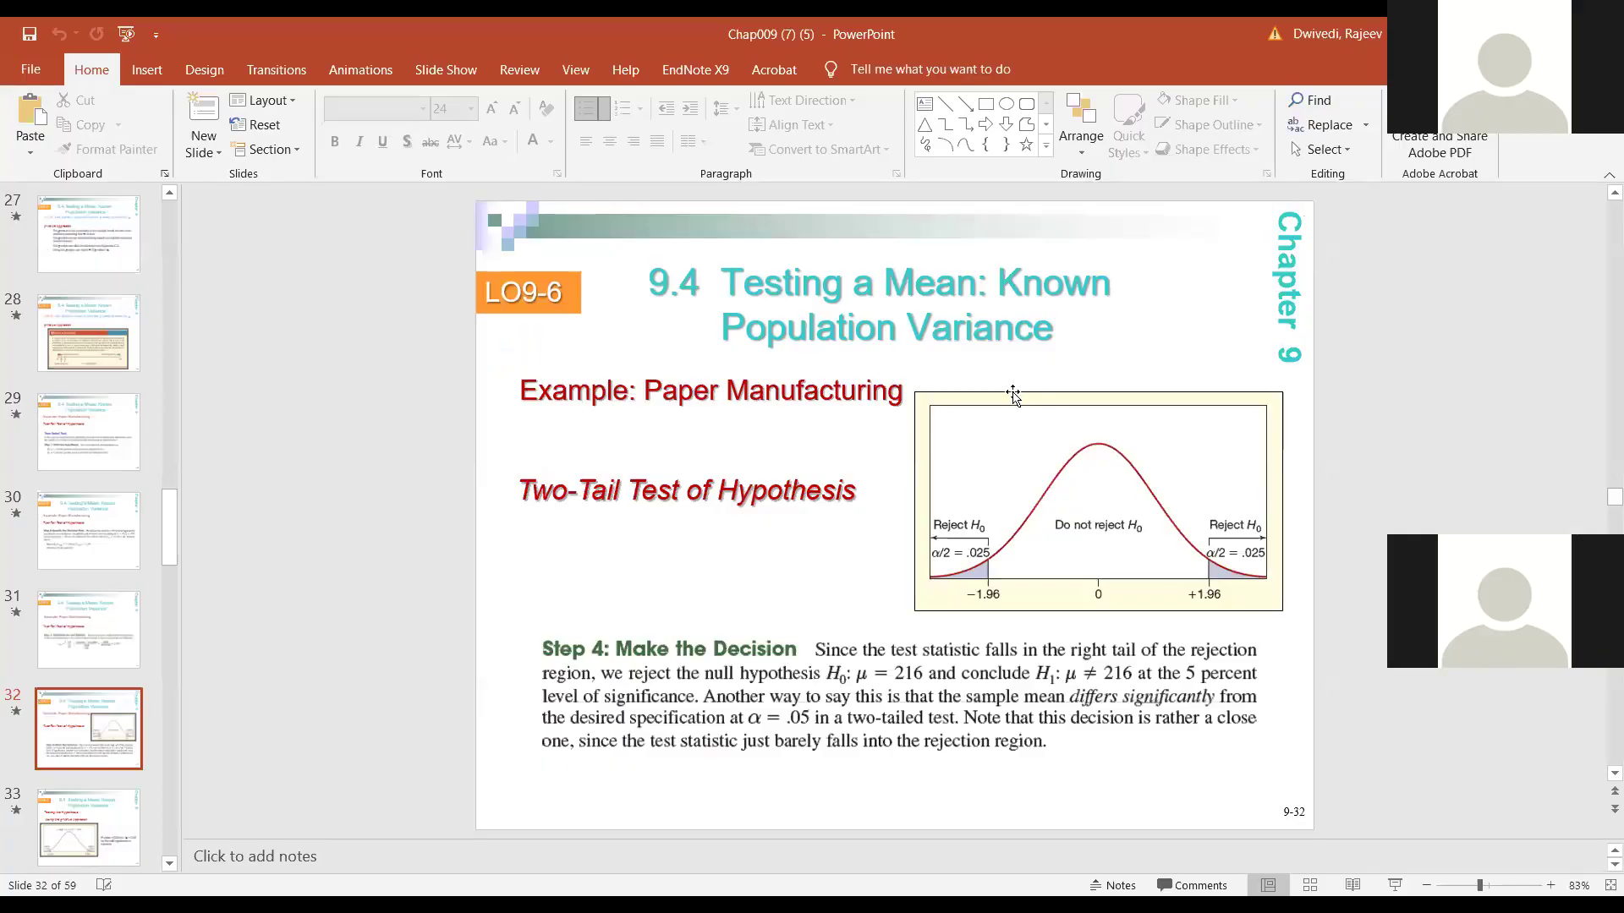
scroll(804, 536, down, 1)
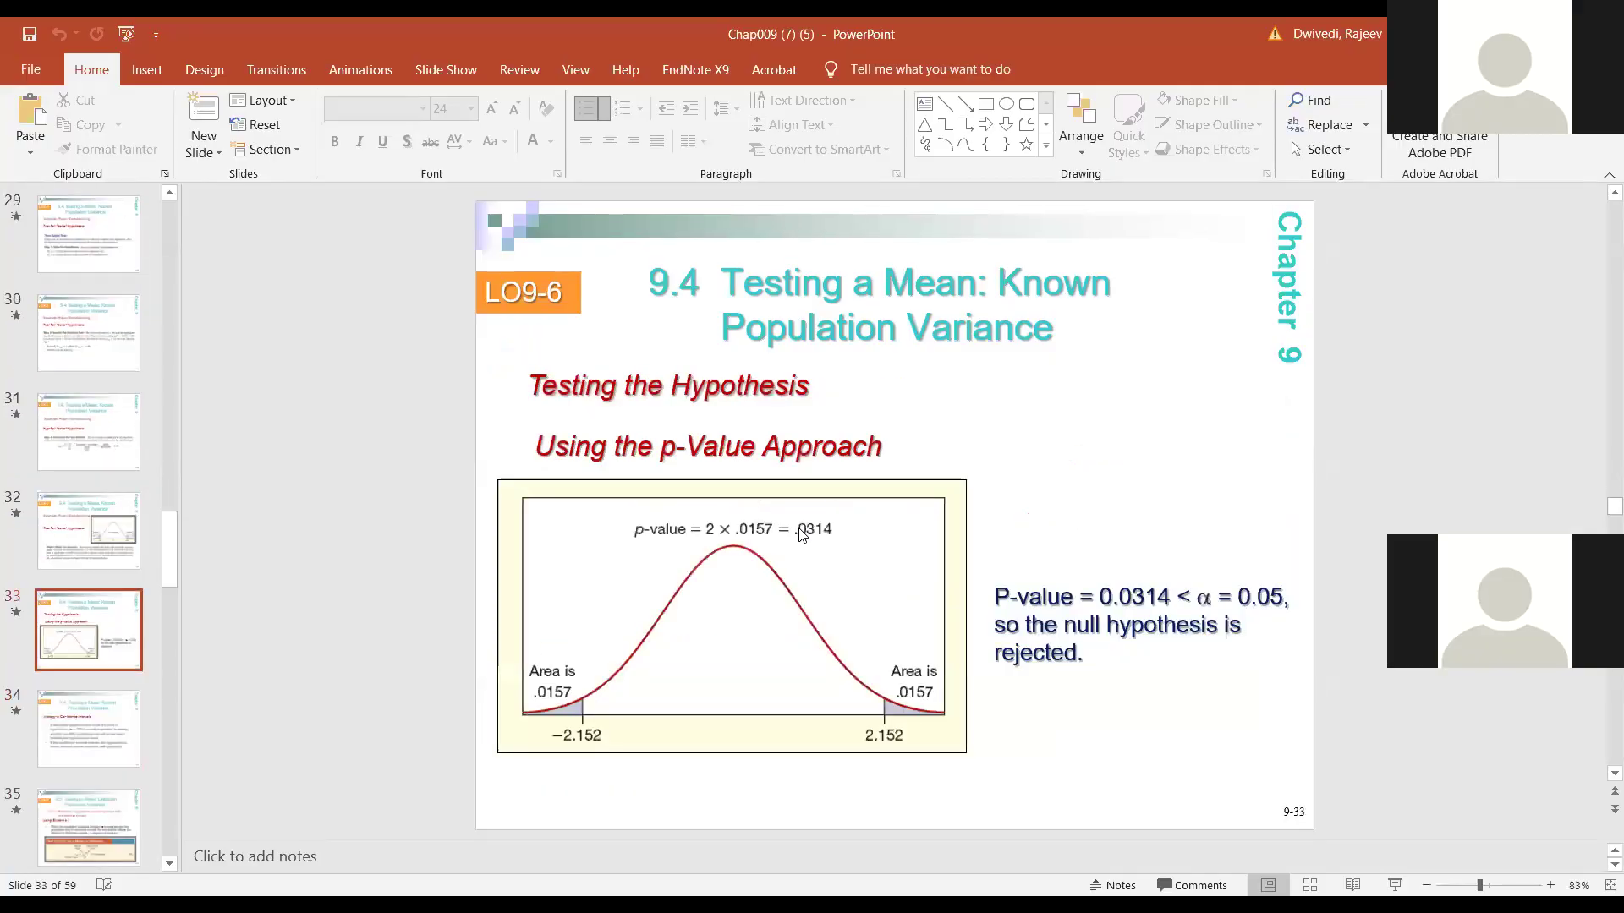
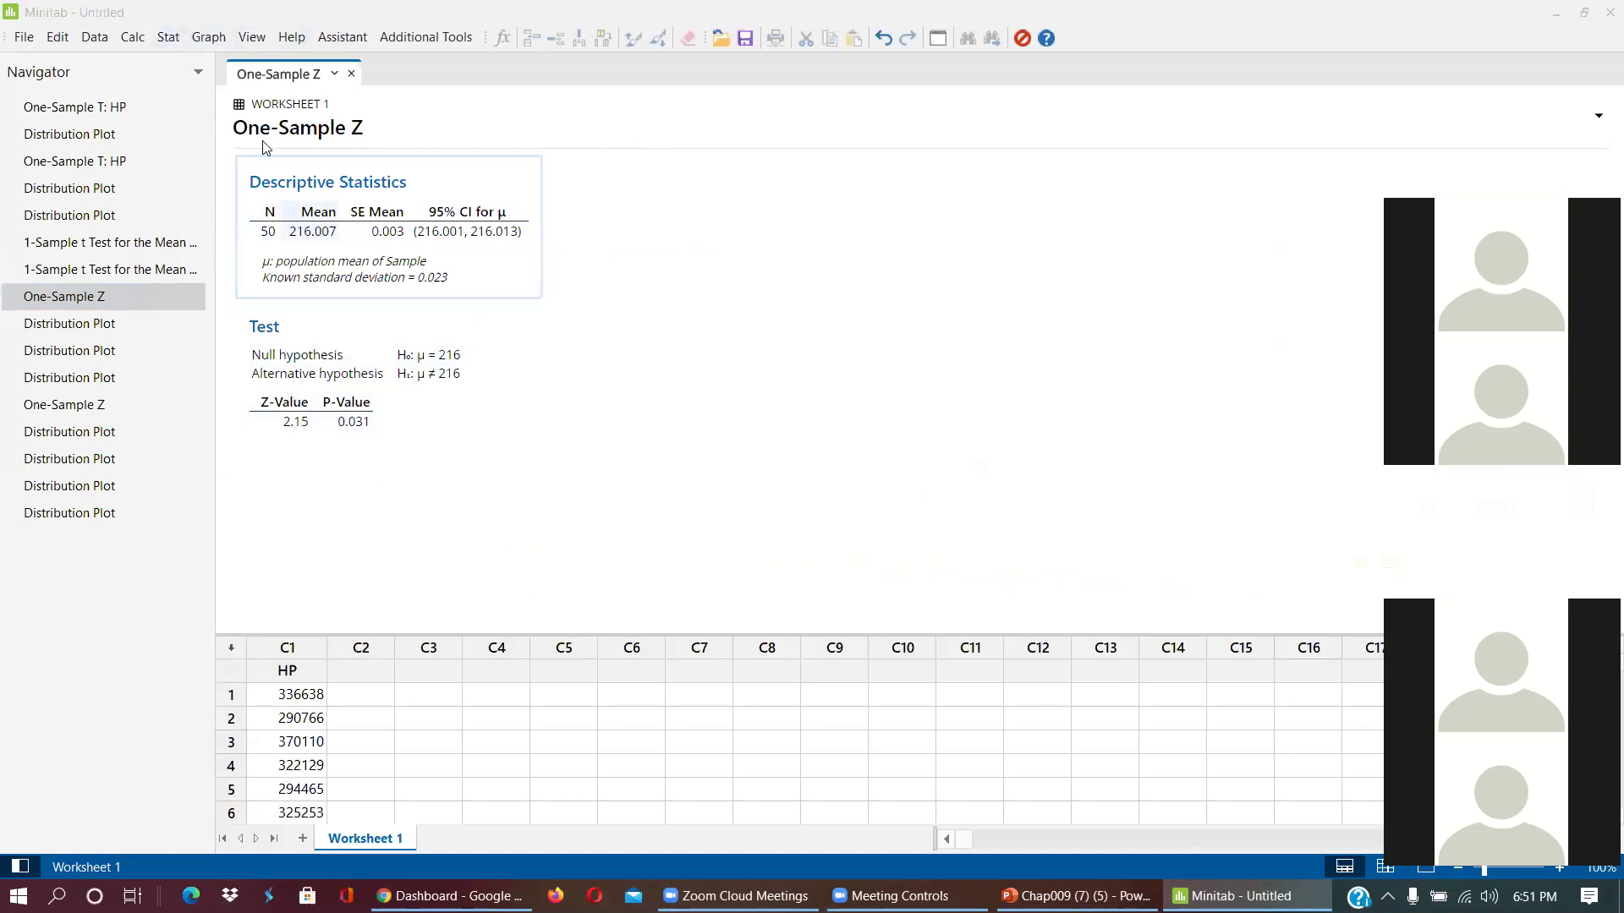
- Run the 1-Sample Z test again on the summarized data with the hypothesized mean set to 216.1
click(169, 37)
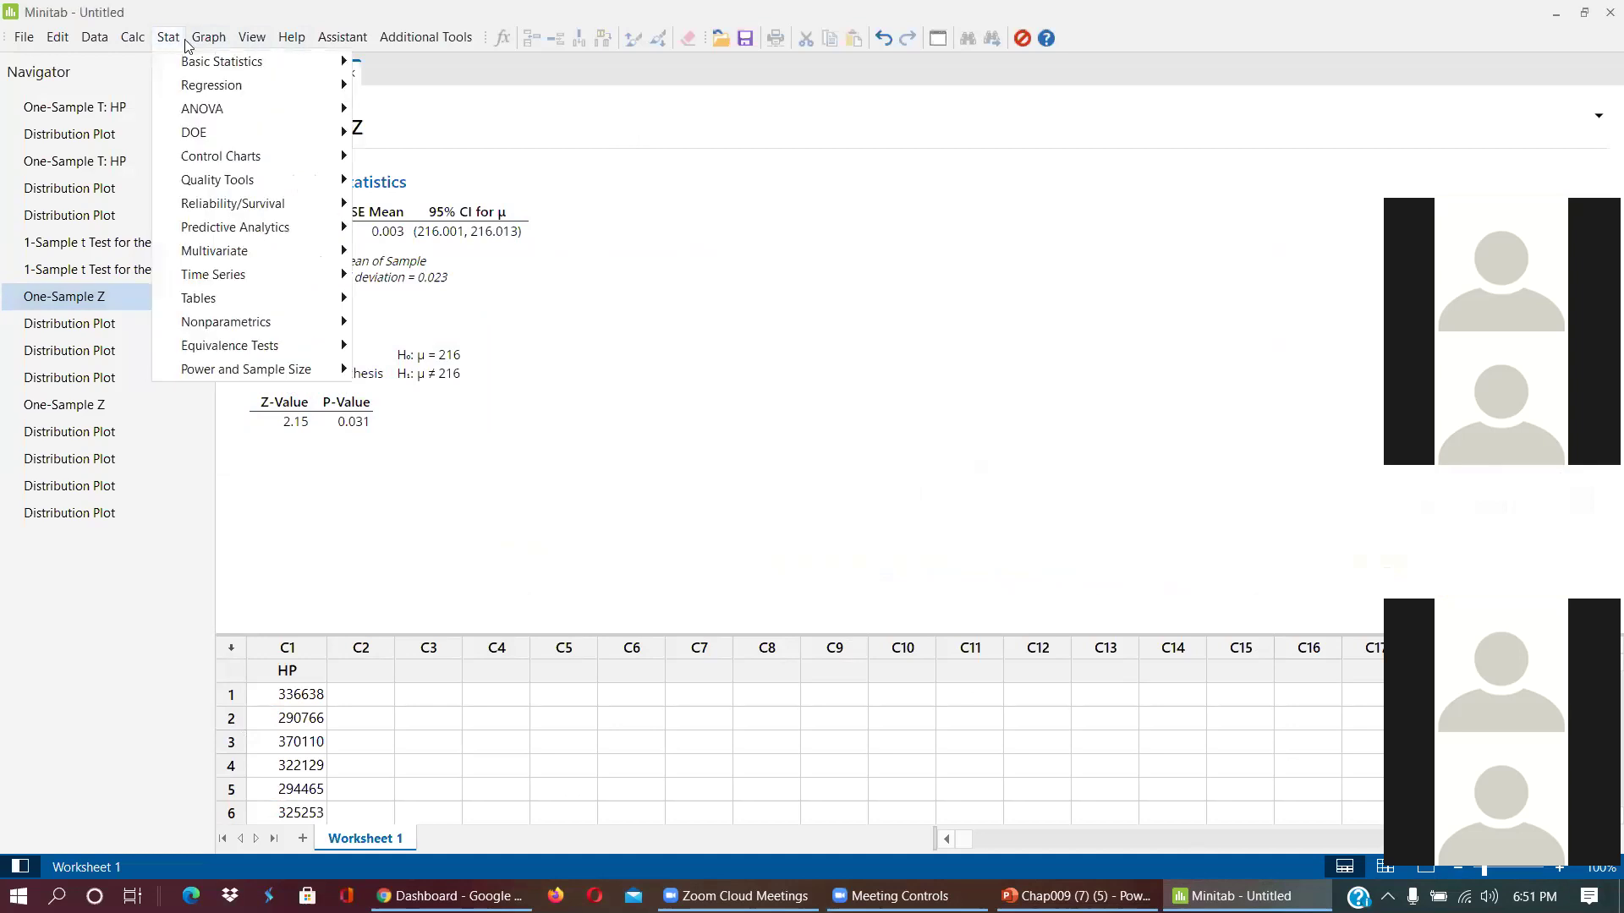
click(168, 39)
click(169, 39)
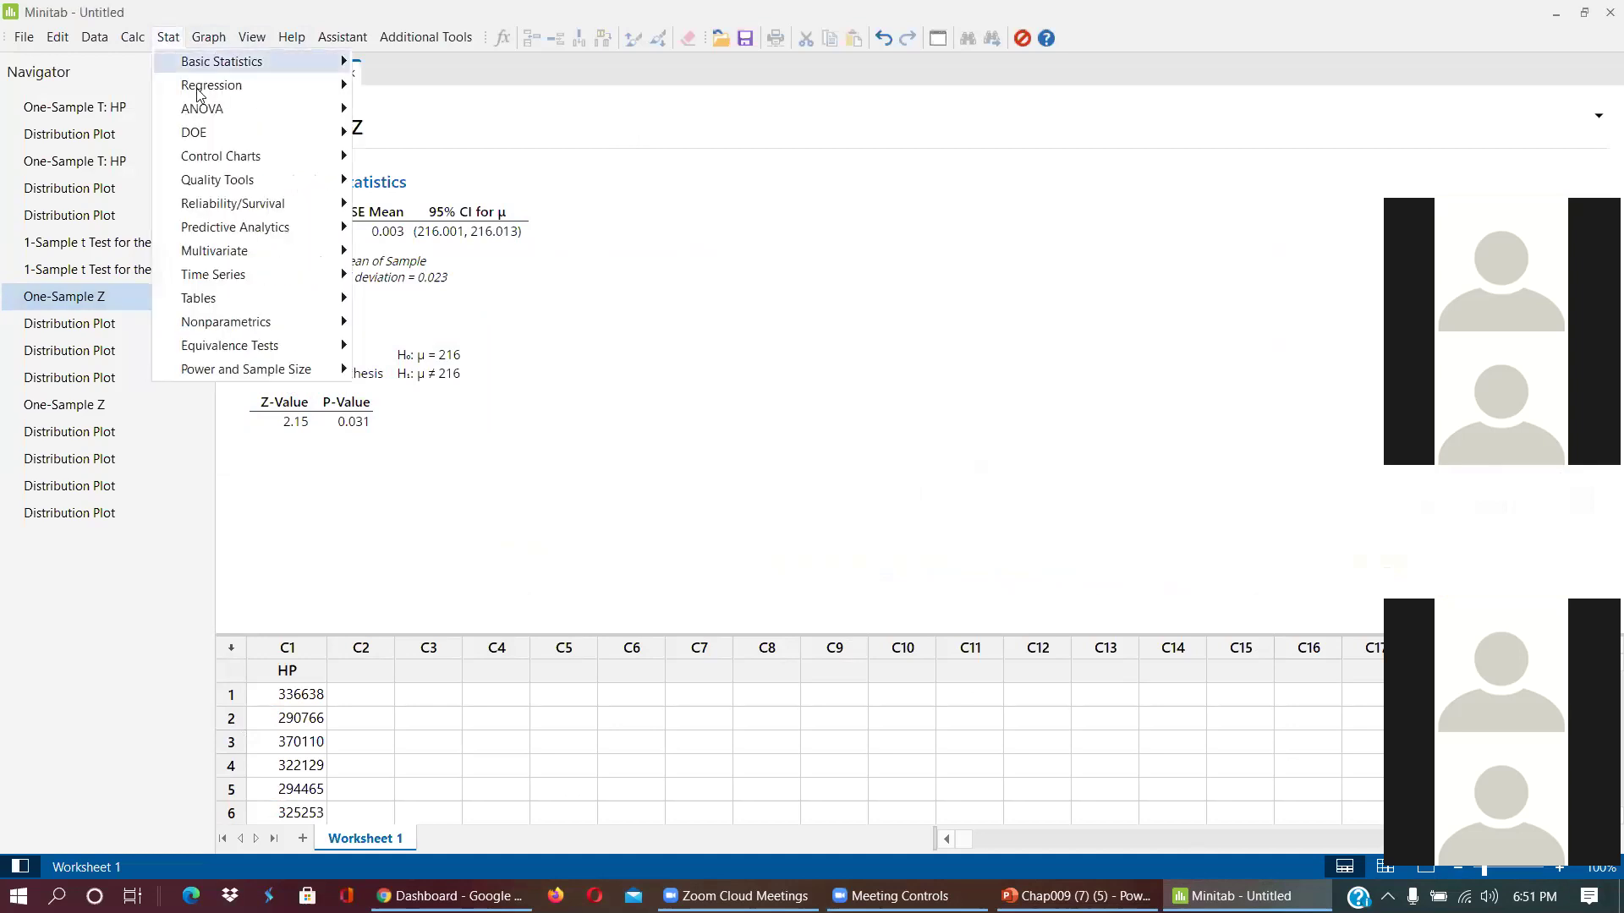
mouse_move(217, 62)
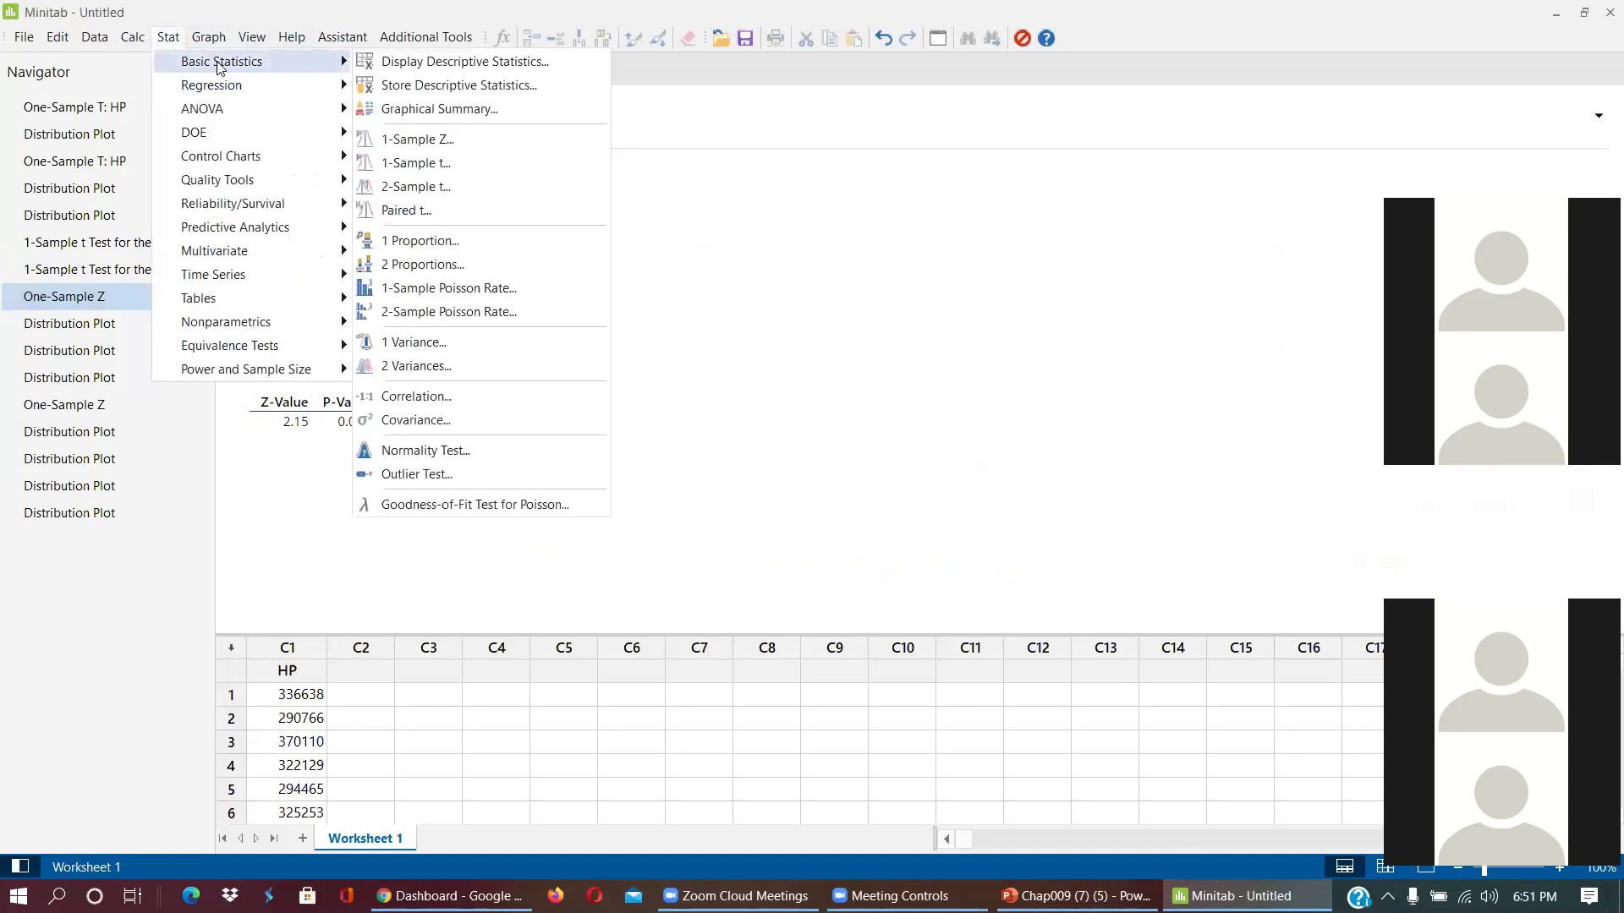
click(435, 139)
drag(866, 273, 877, 213)
click(935, 429)
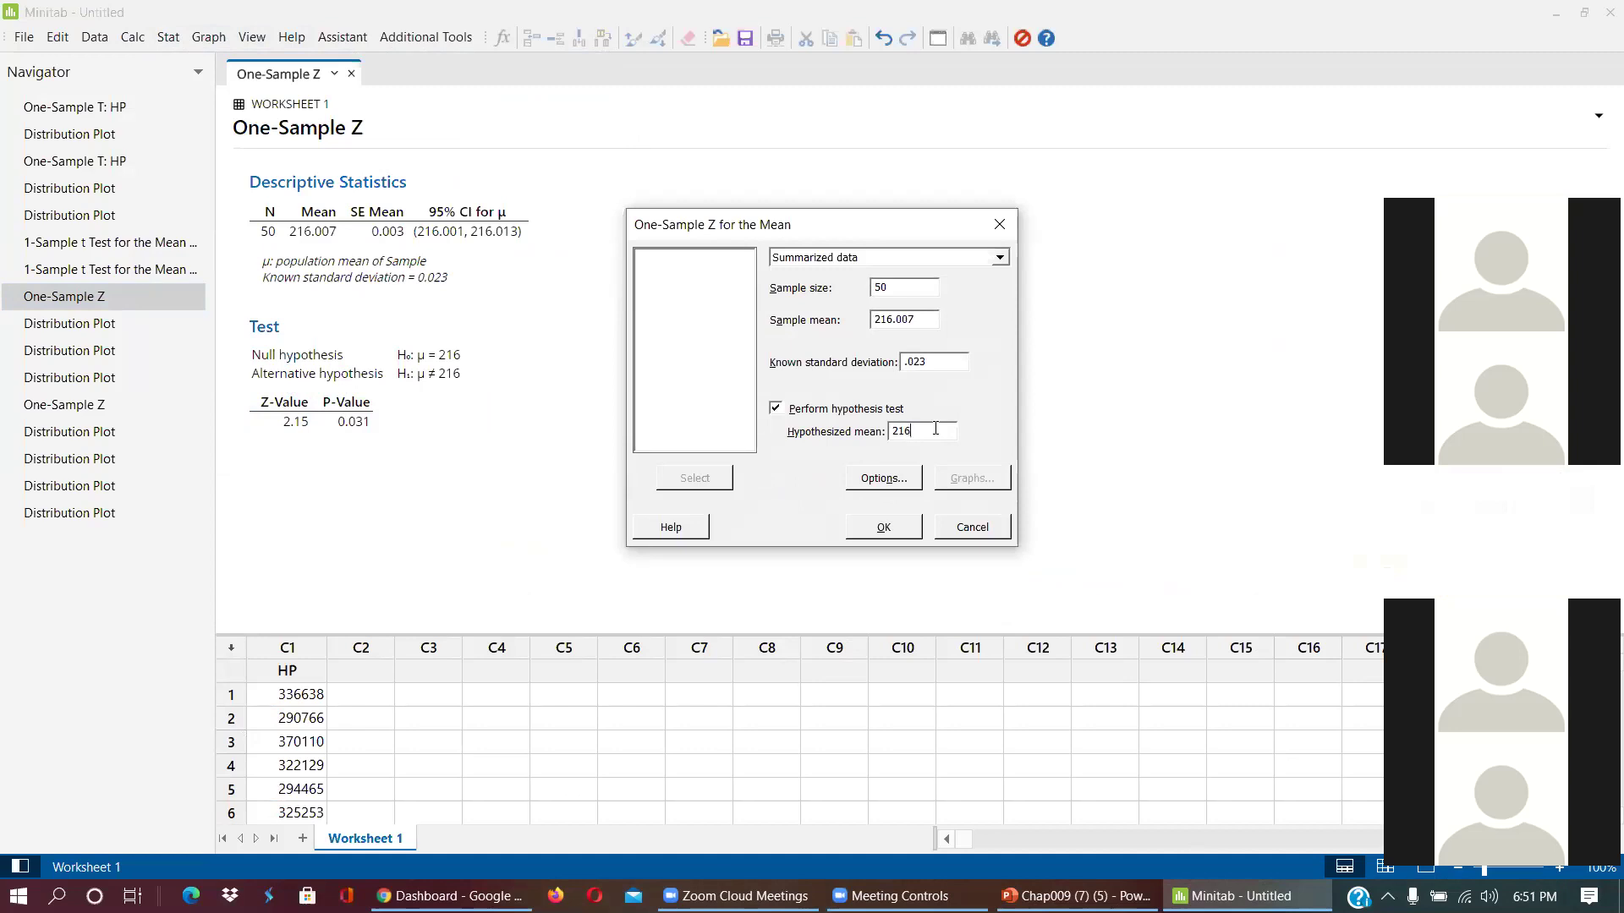
text(.1)
click(876, 529)
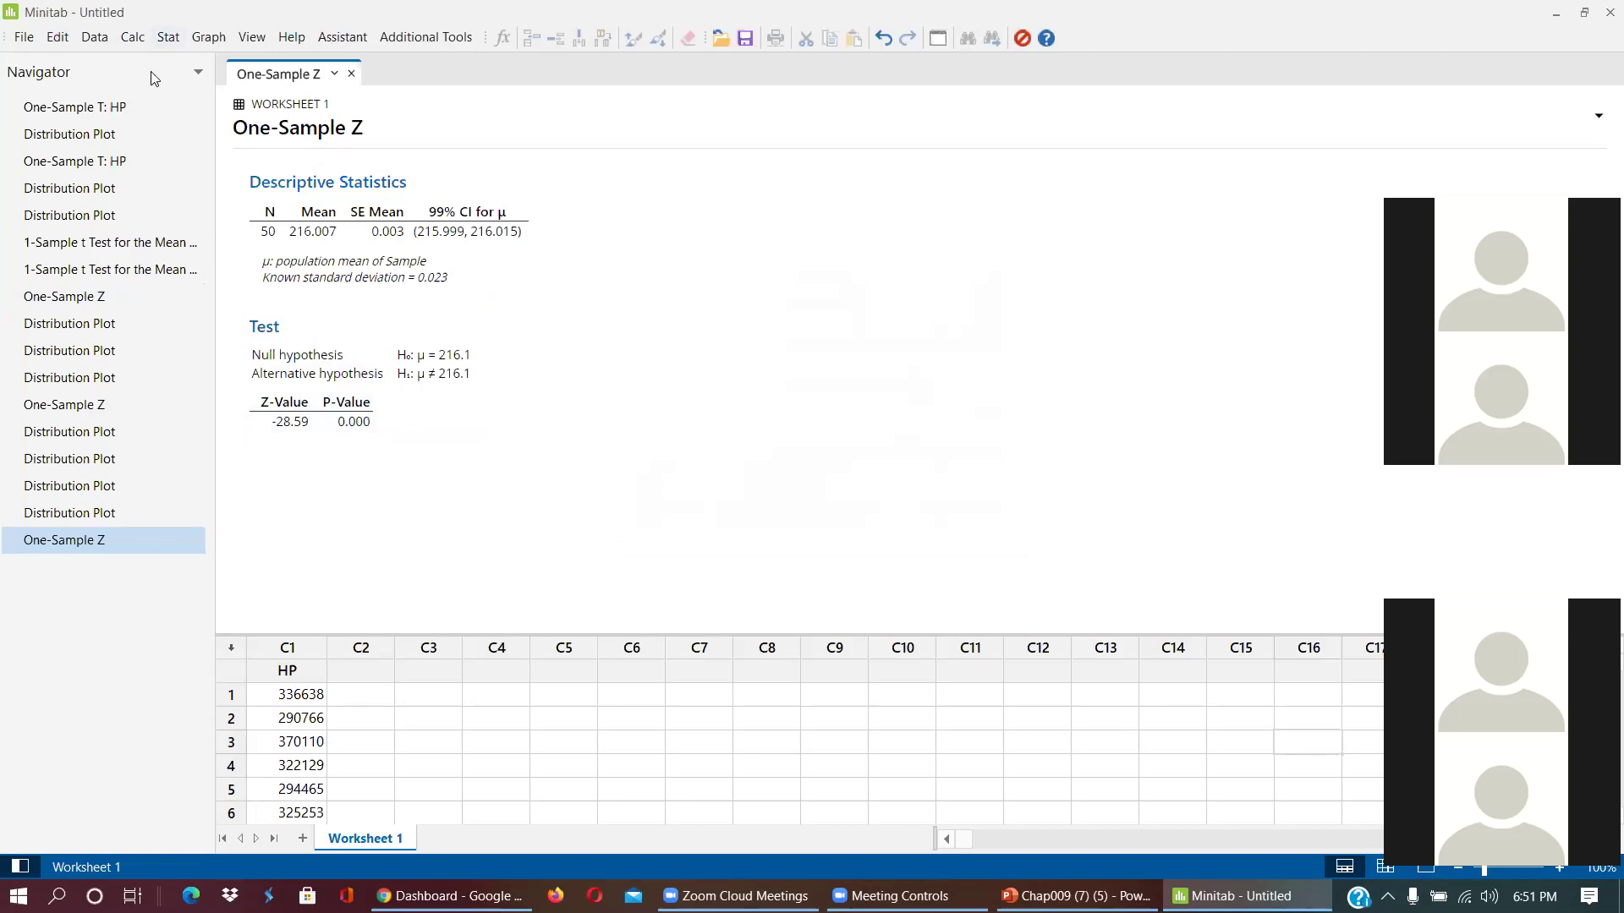
- Rerun the 1-Sample Z test against the 216.1 hypothesized mean with the confidence level set to 95
click(179, 39)
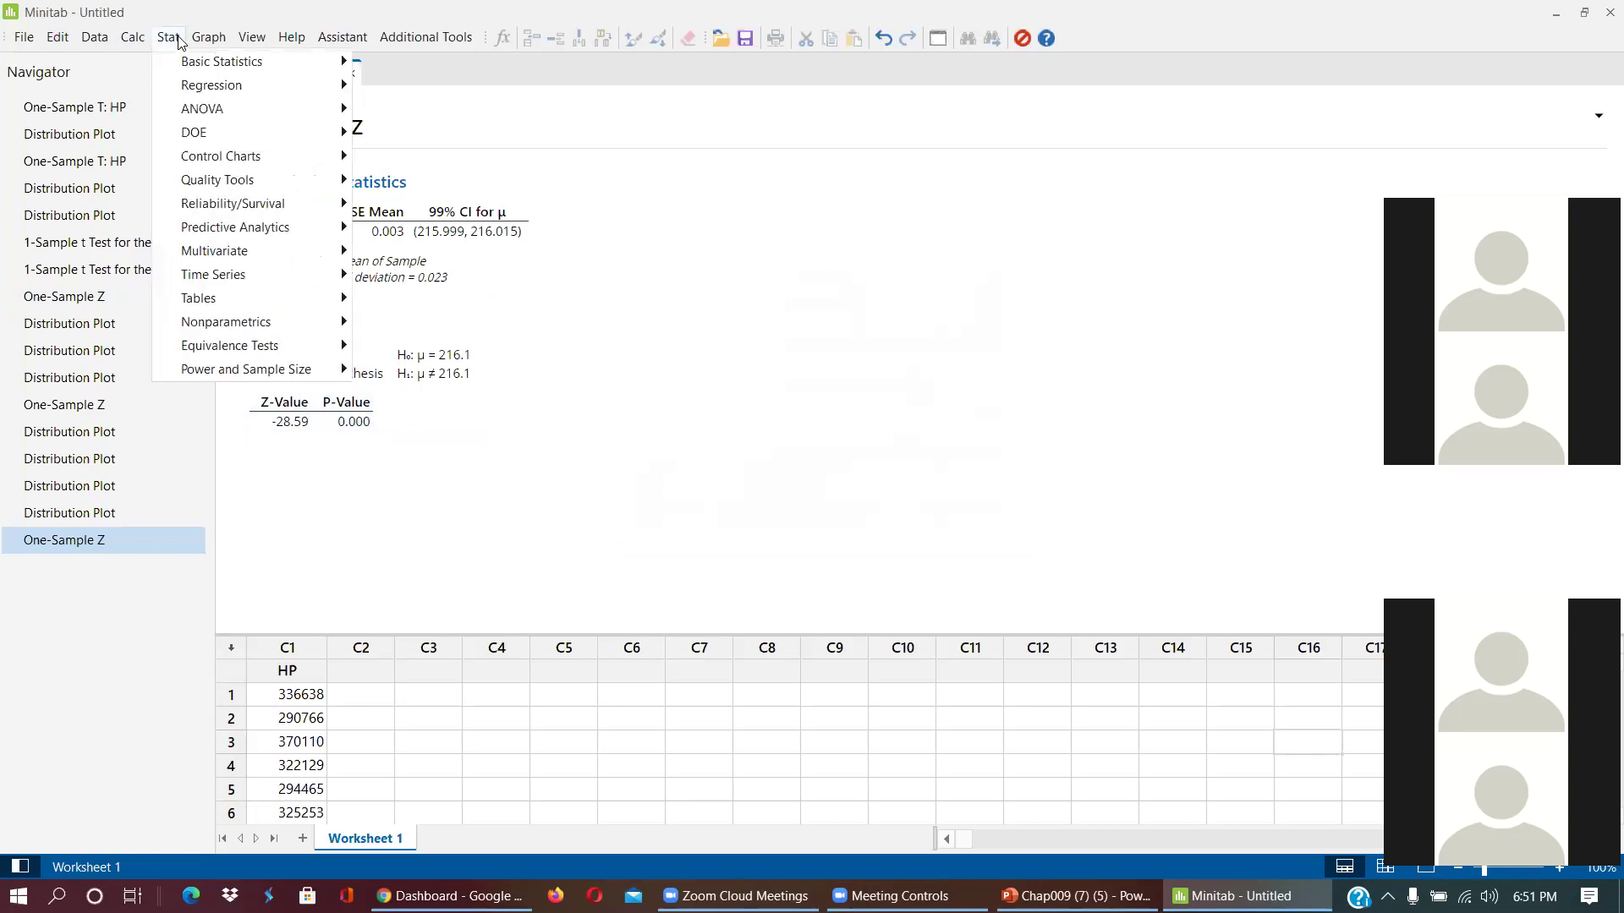
click(888, 454)
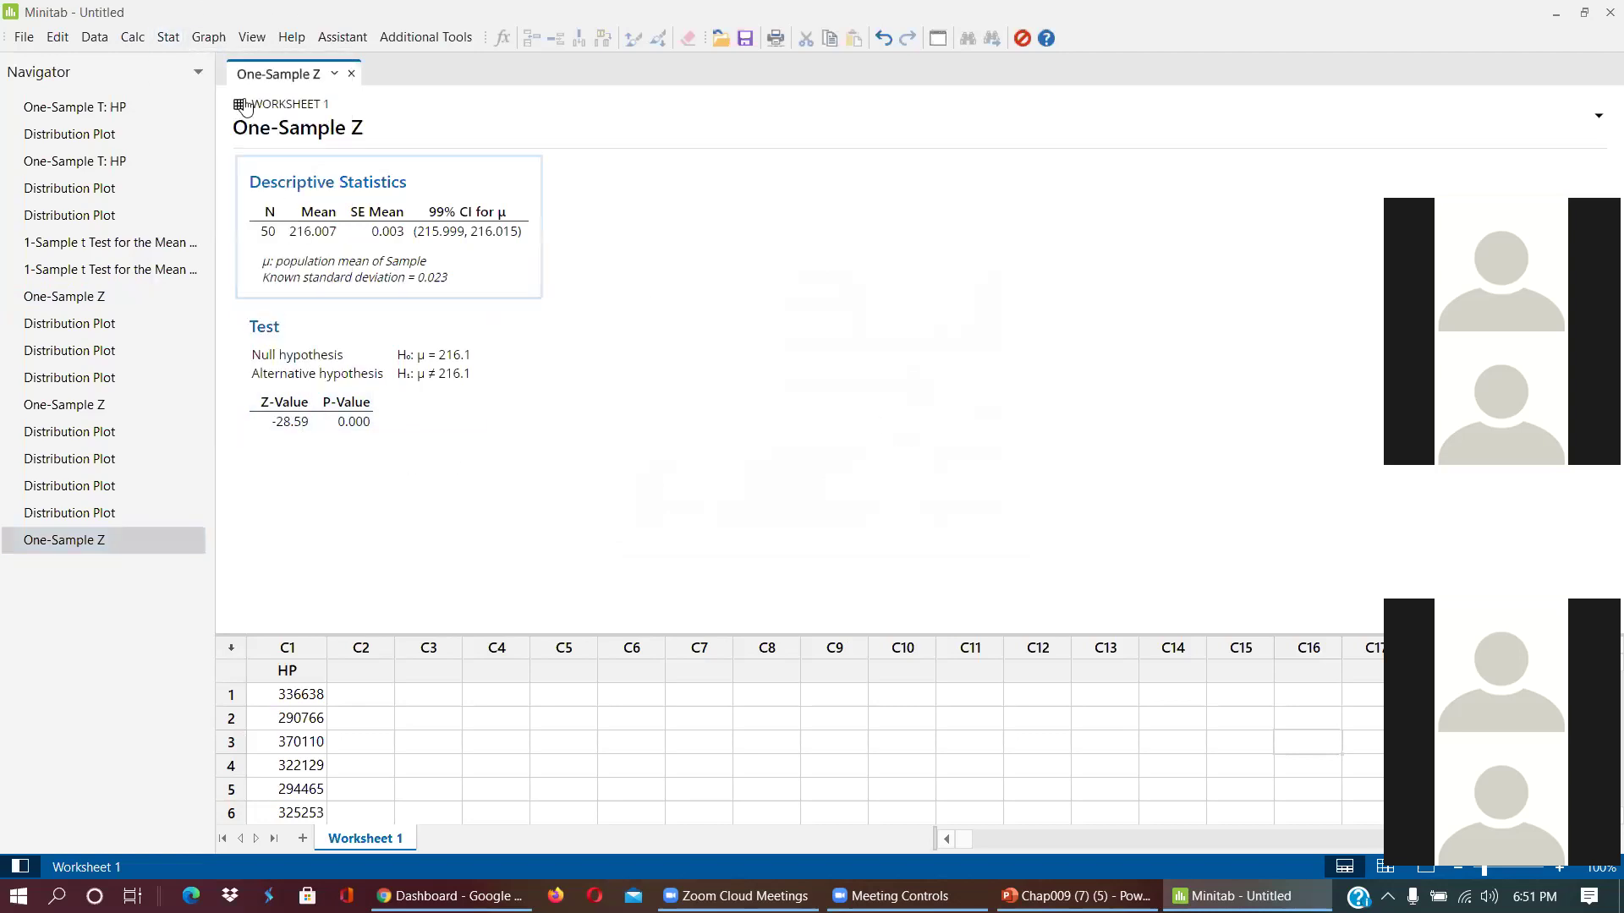
click(168, 39)
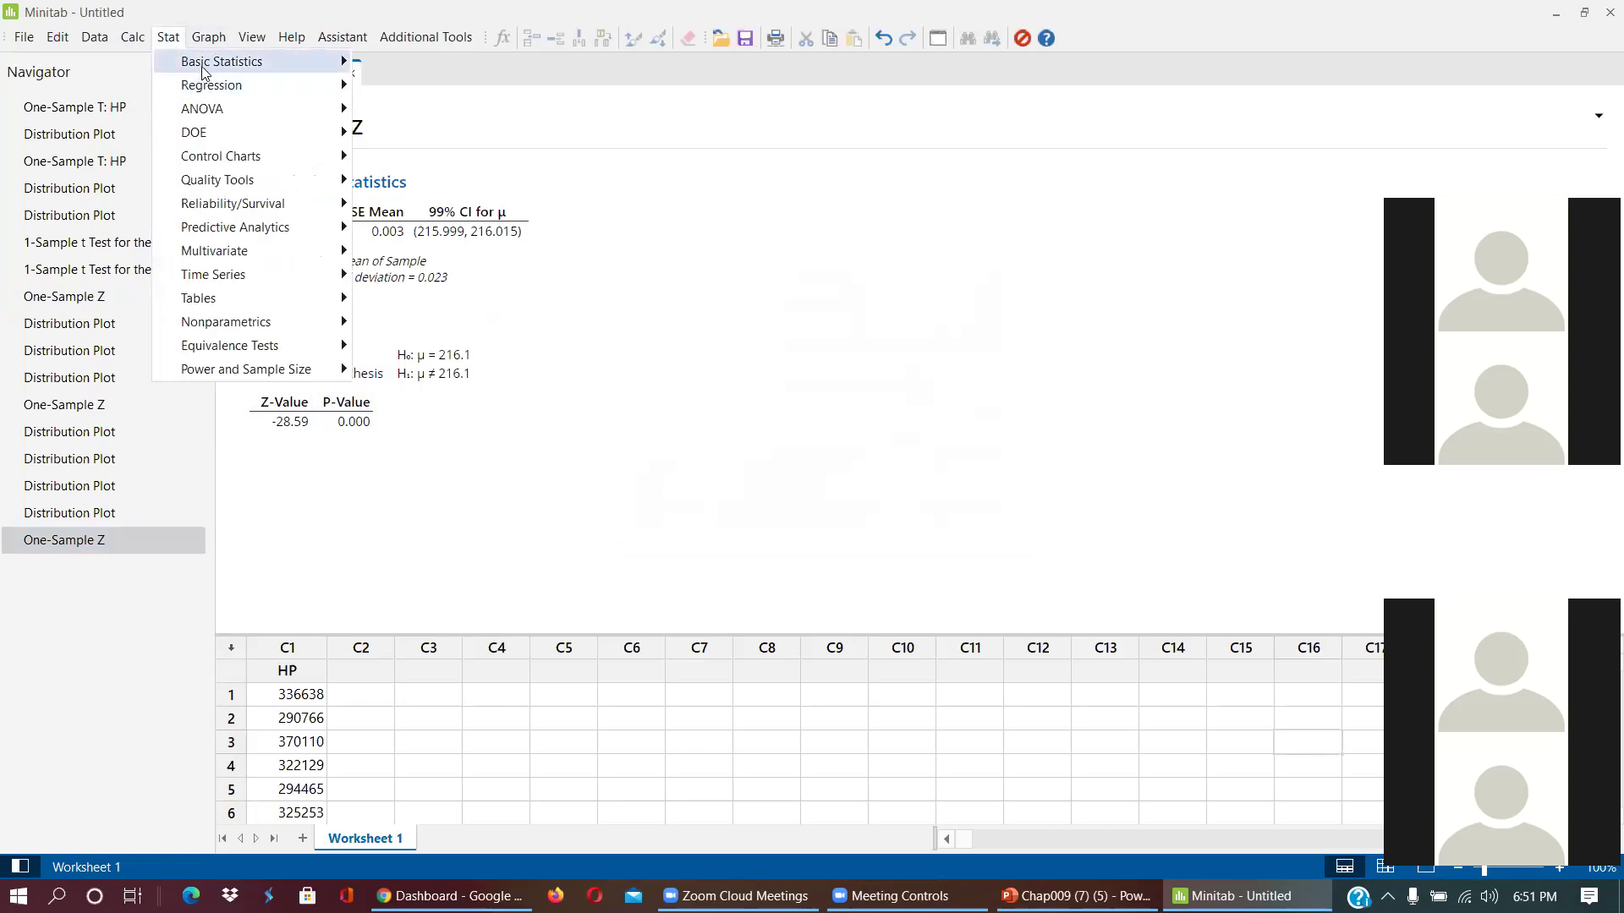
mouse_move(203, 69)
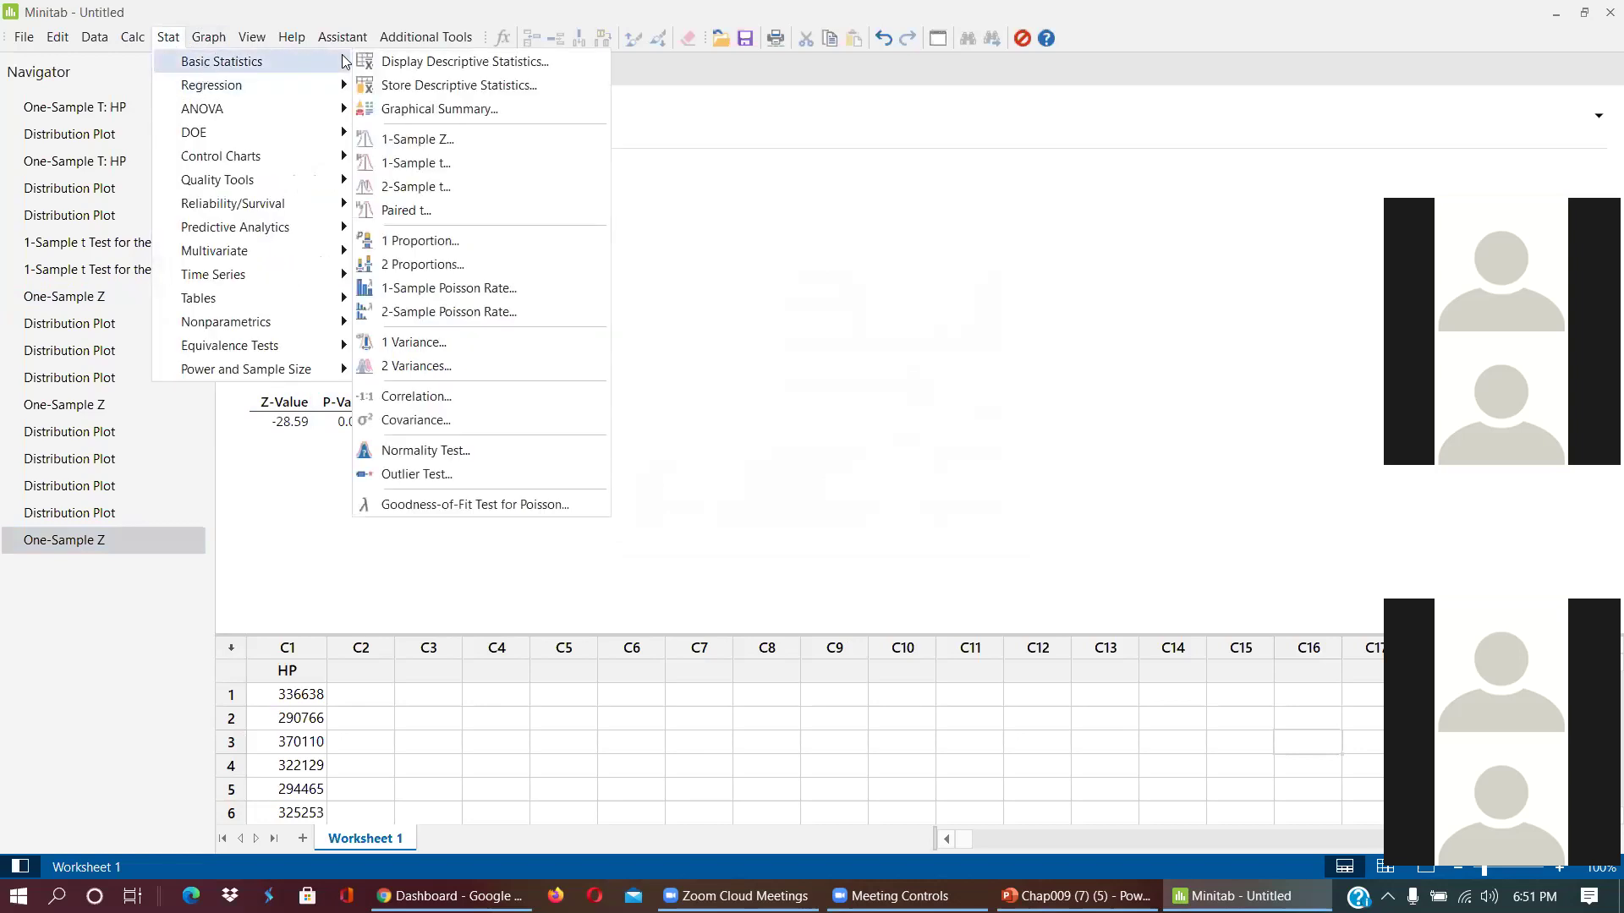
click(437, 144)
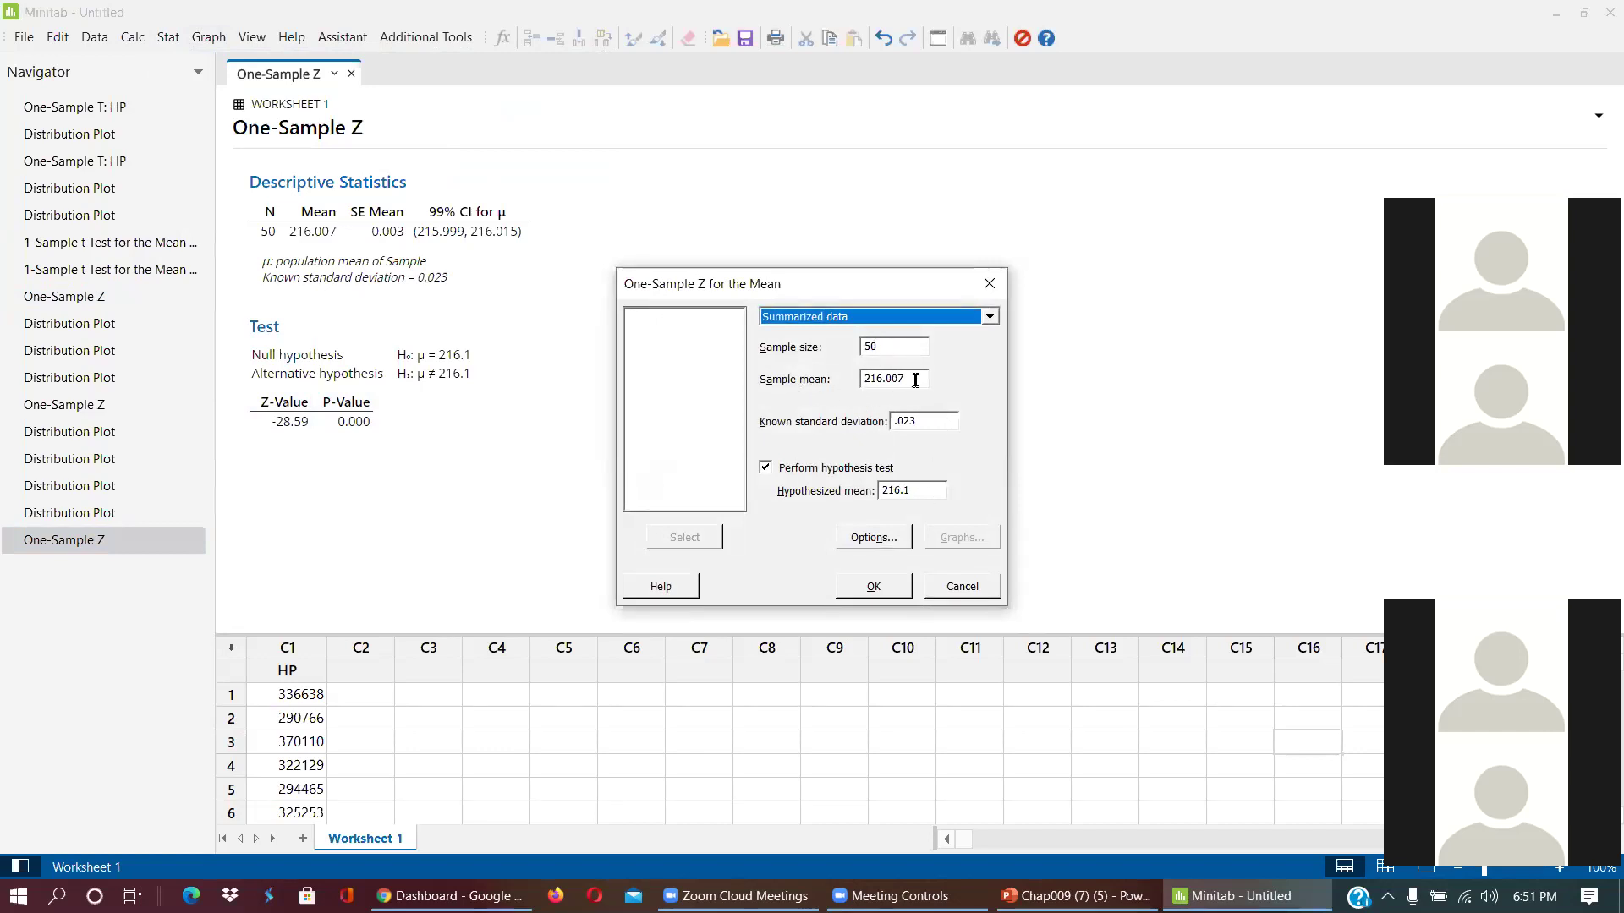
click(871, 538)
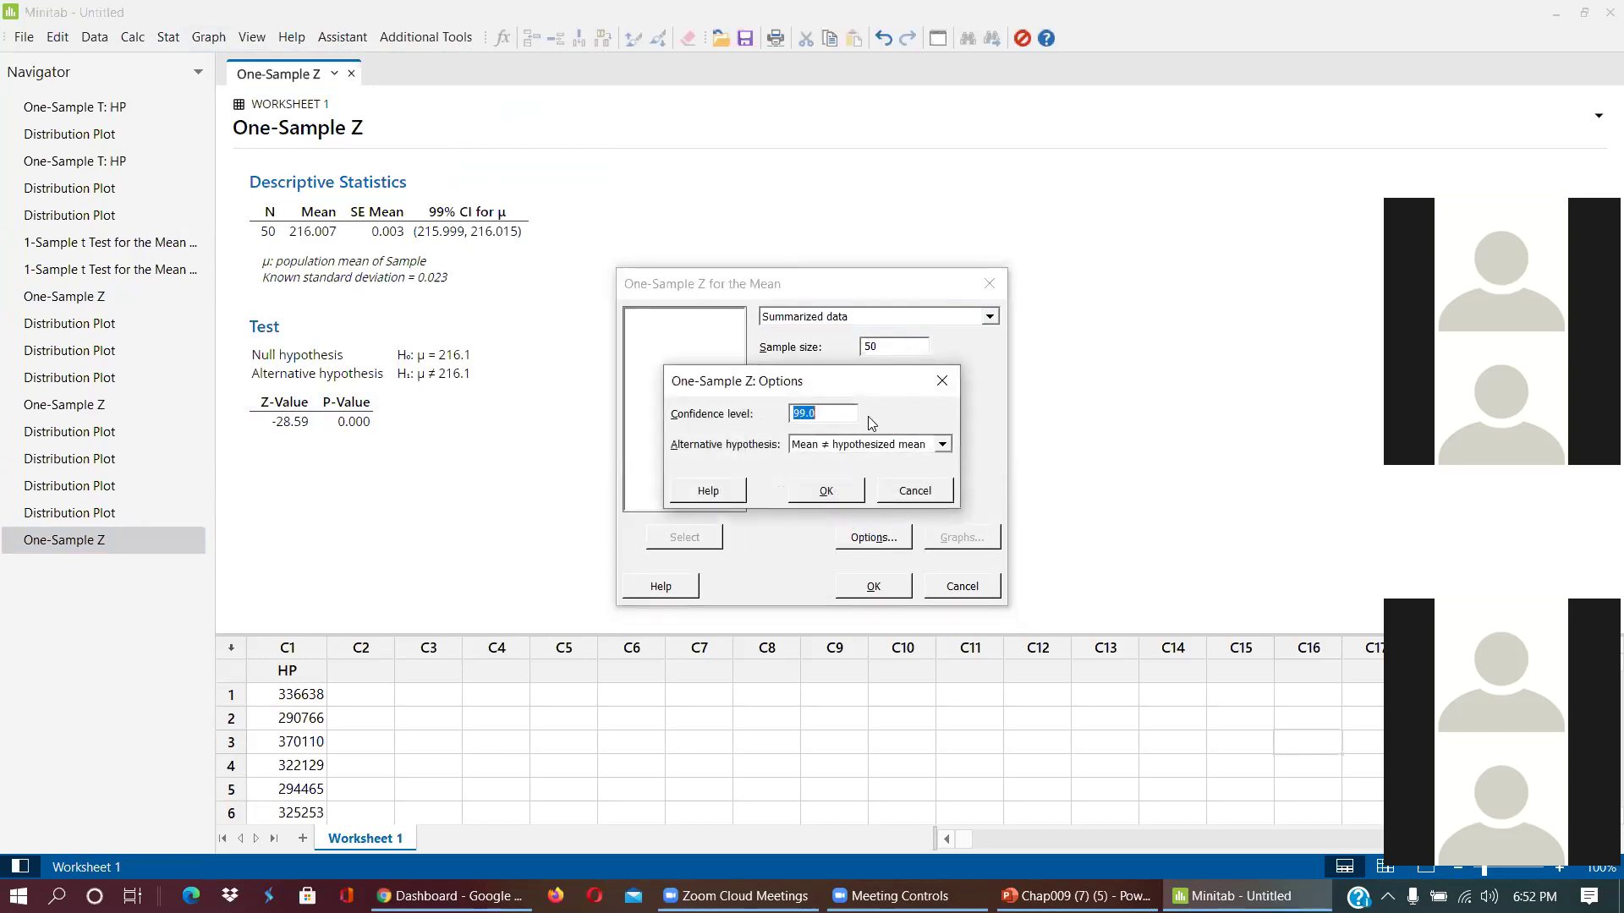
click(795, 414)
key(BackSpace)
text(5)
click(826, 492)
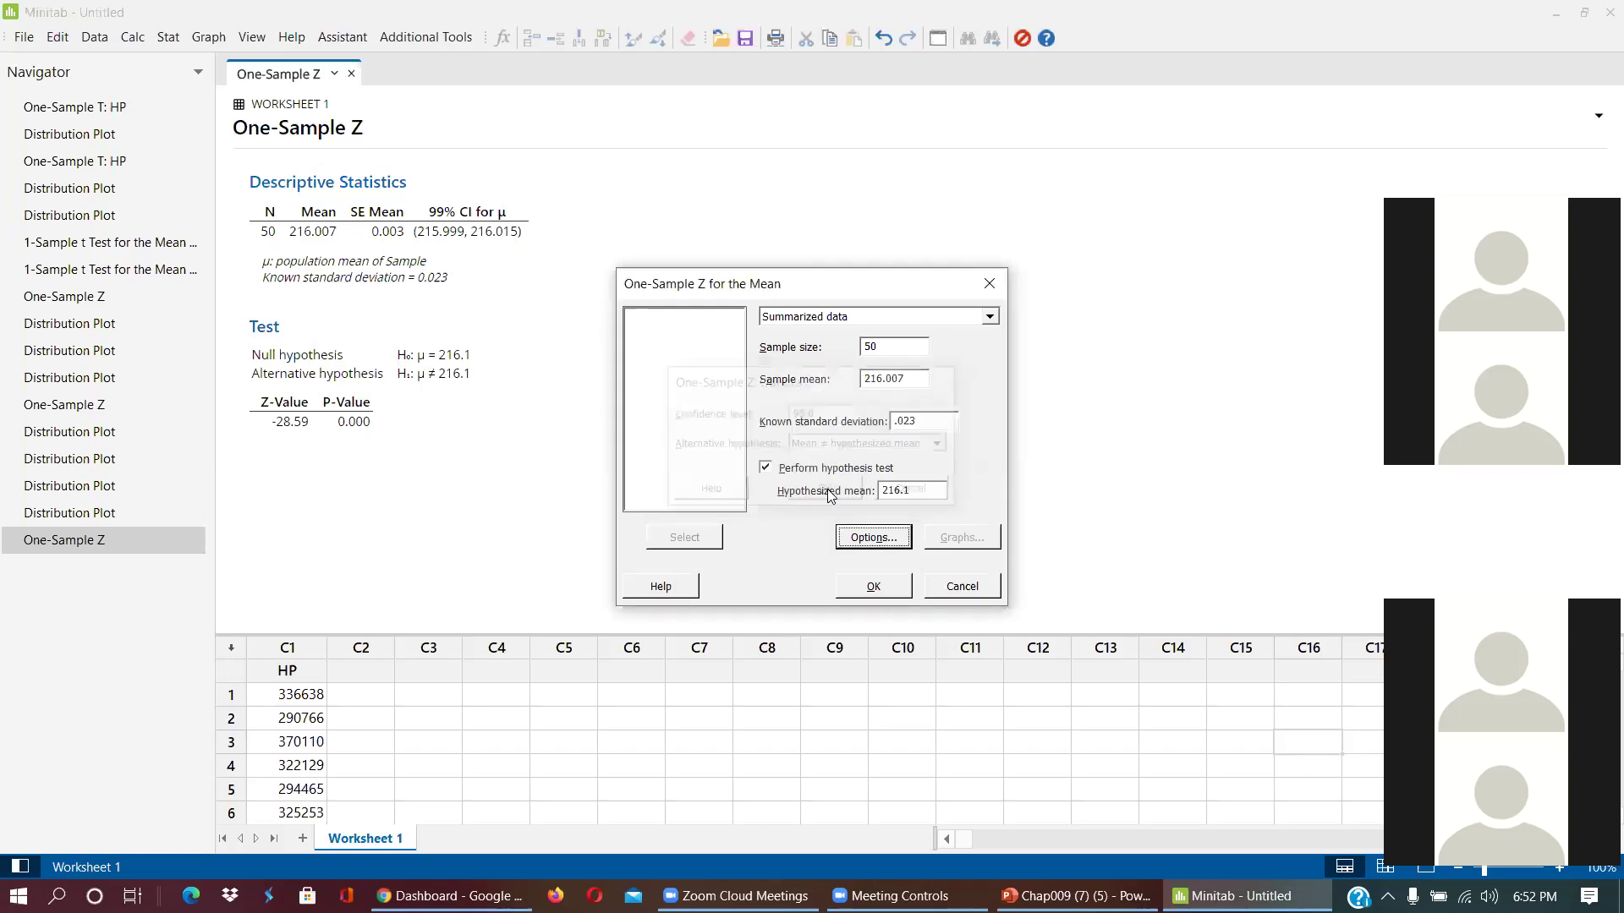
key(Return)
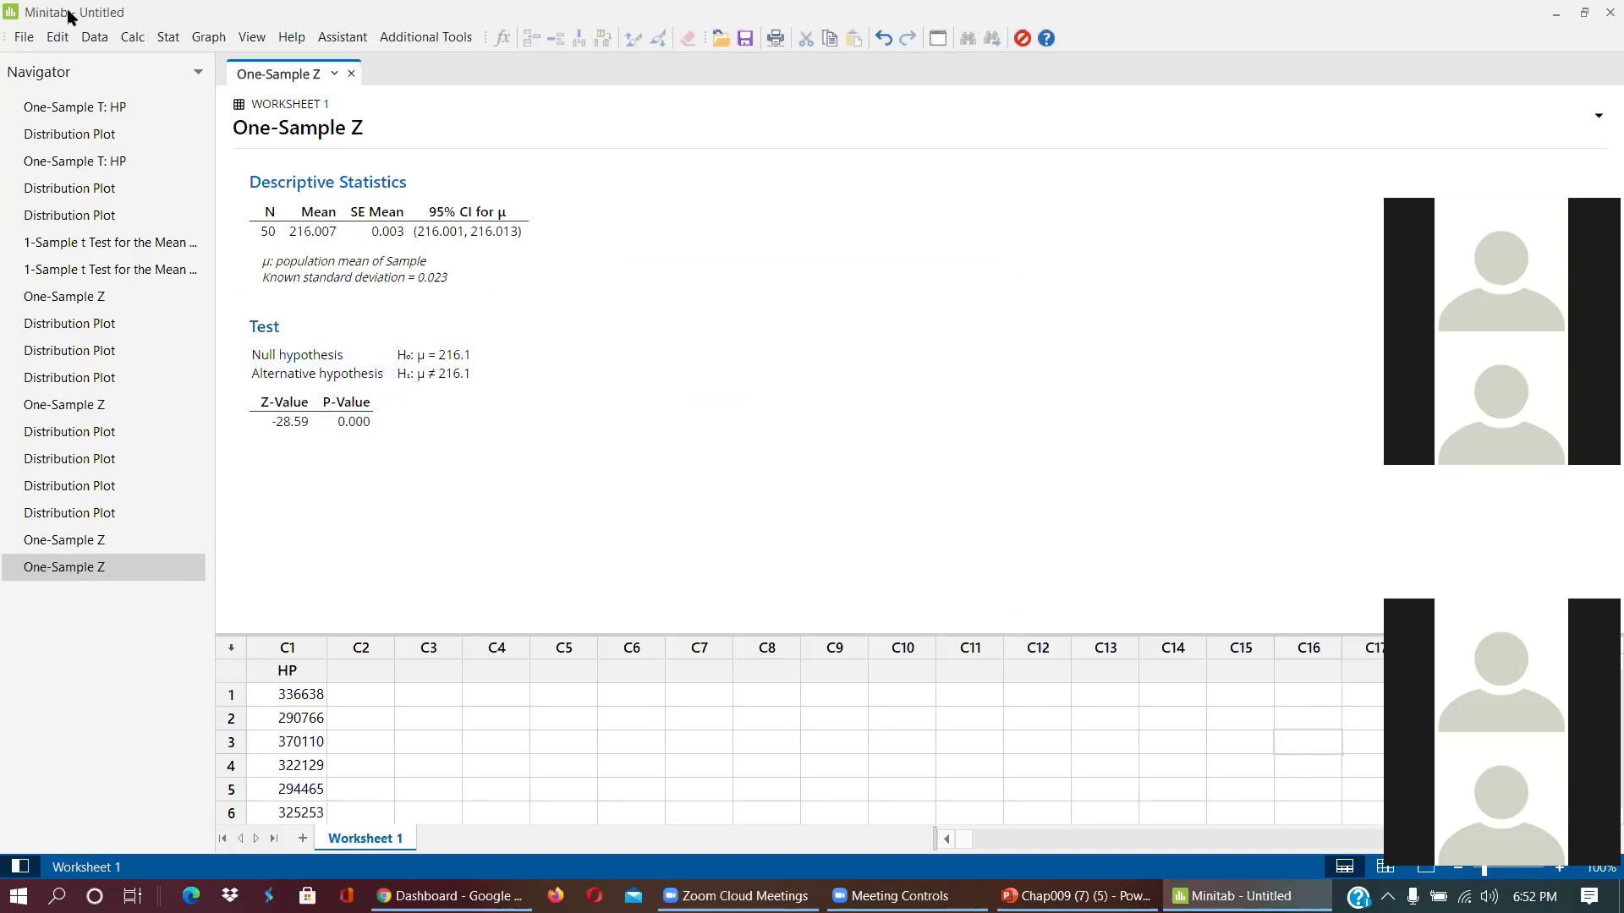
click(168, 37)
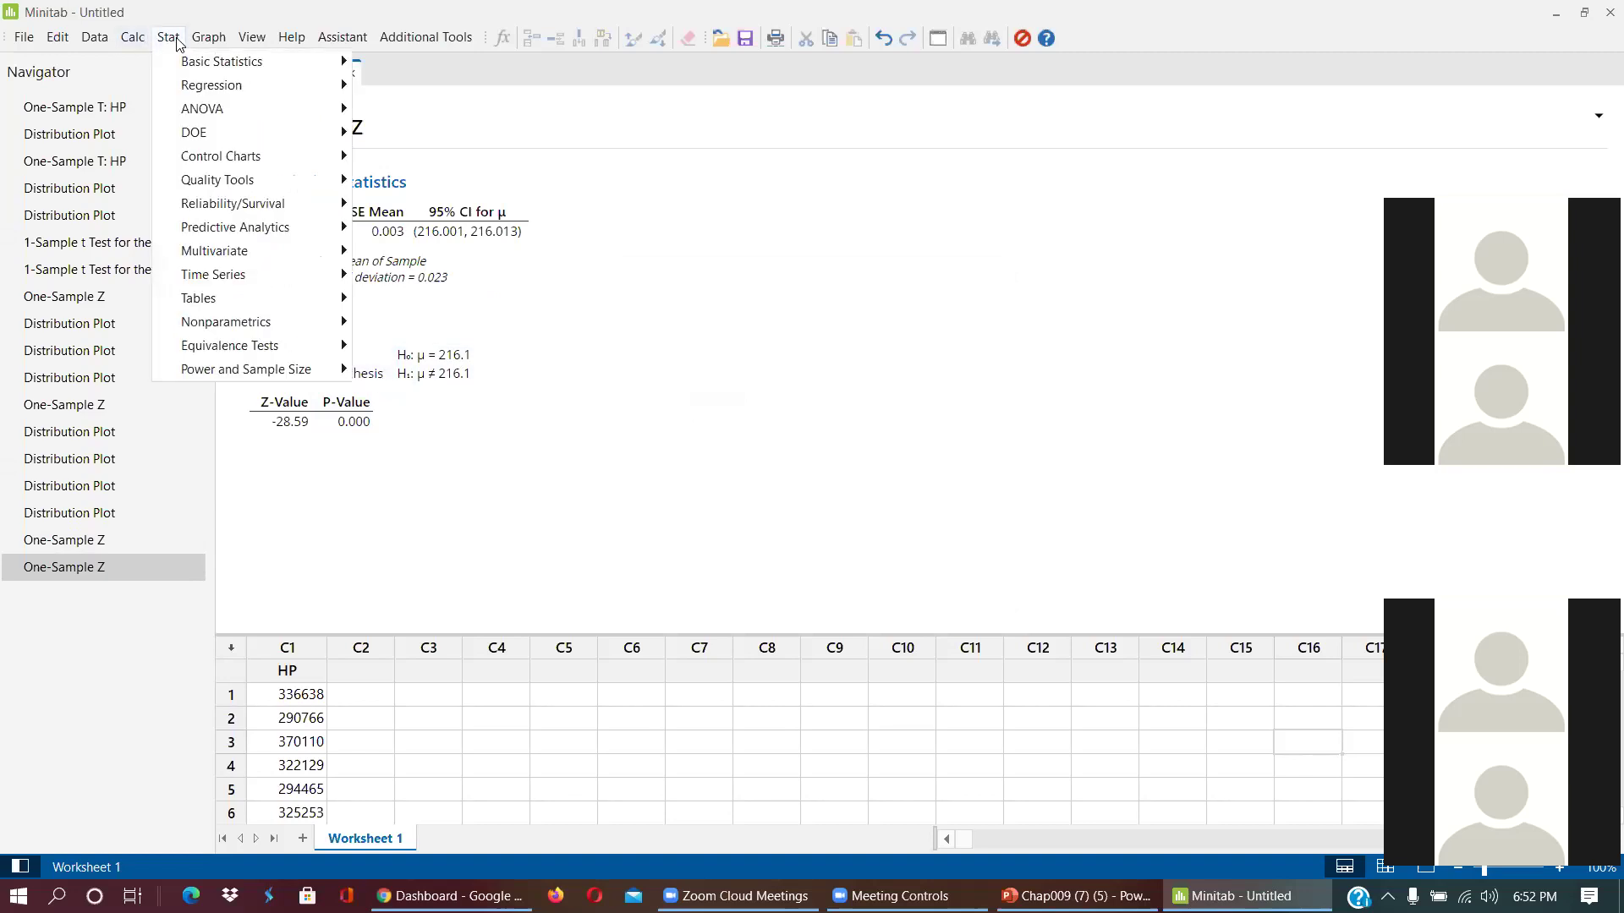
mouse_move(192, 43)
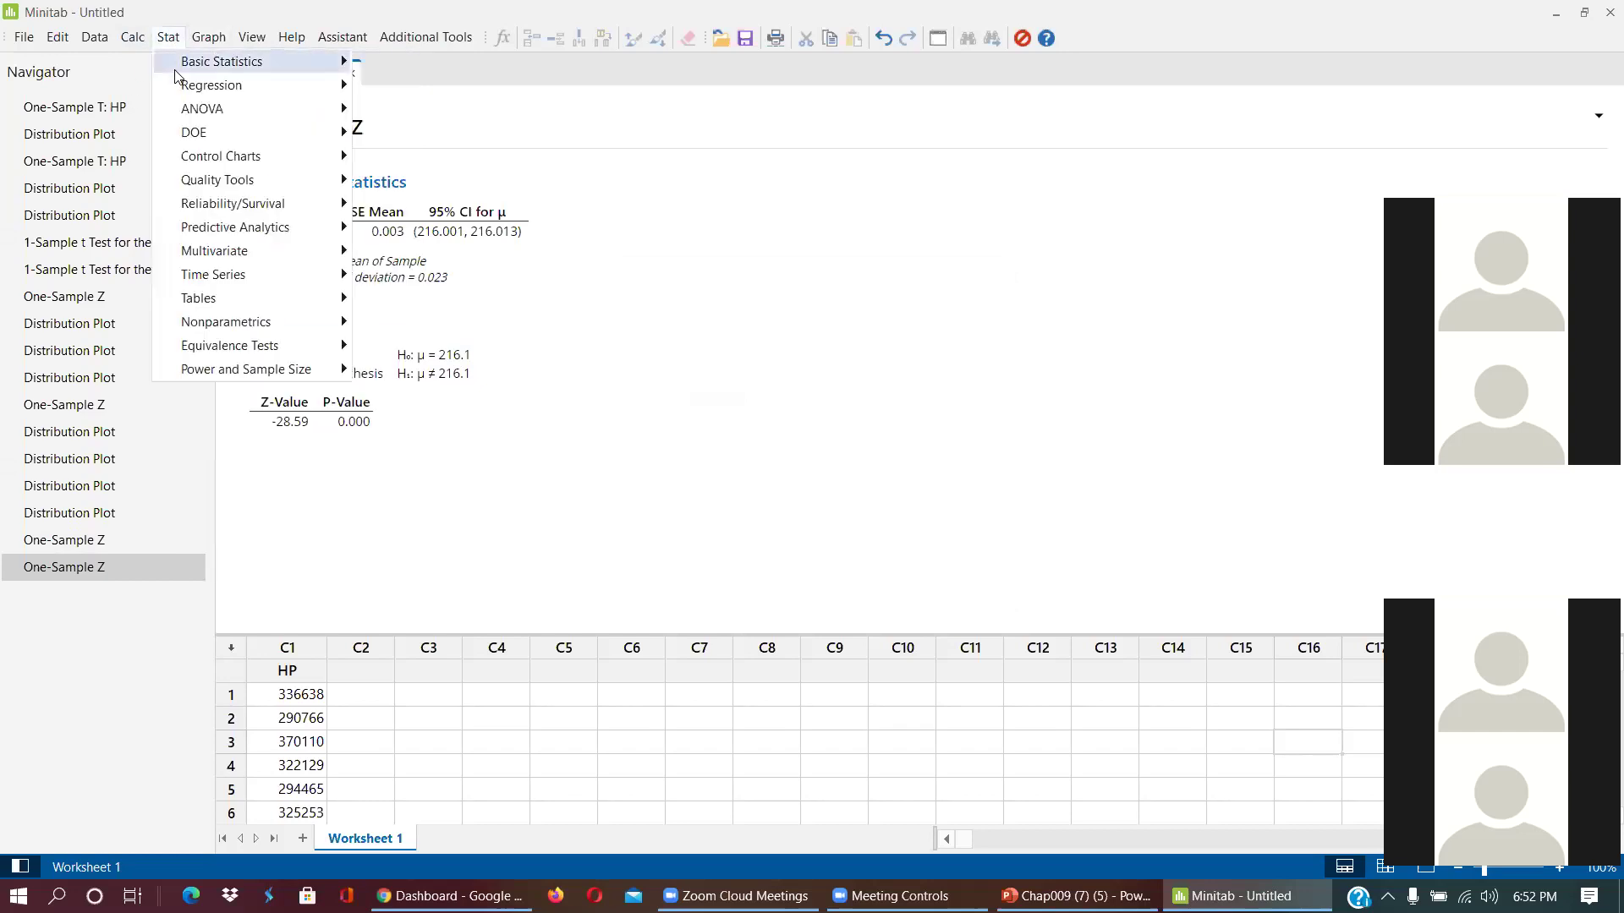
click(476, 173)
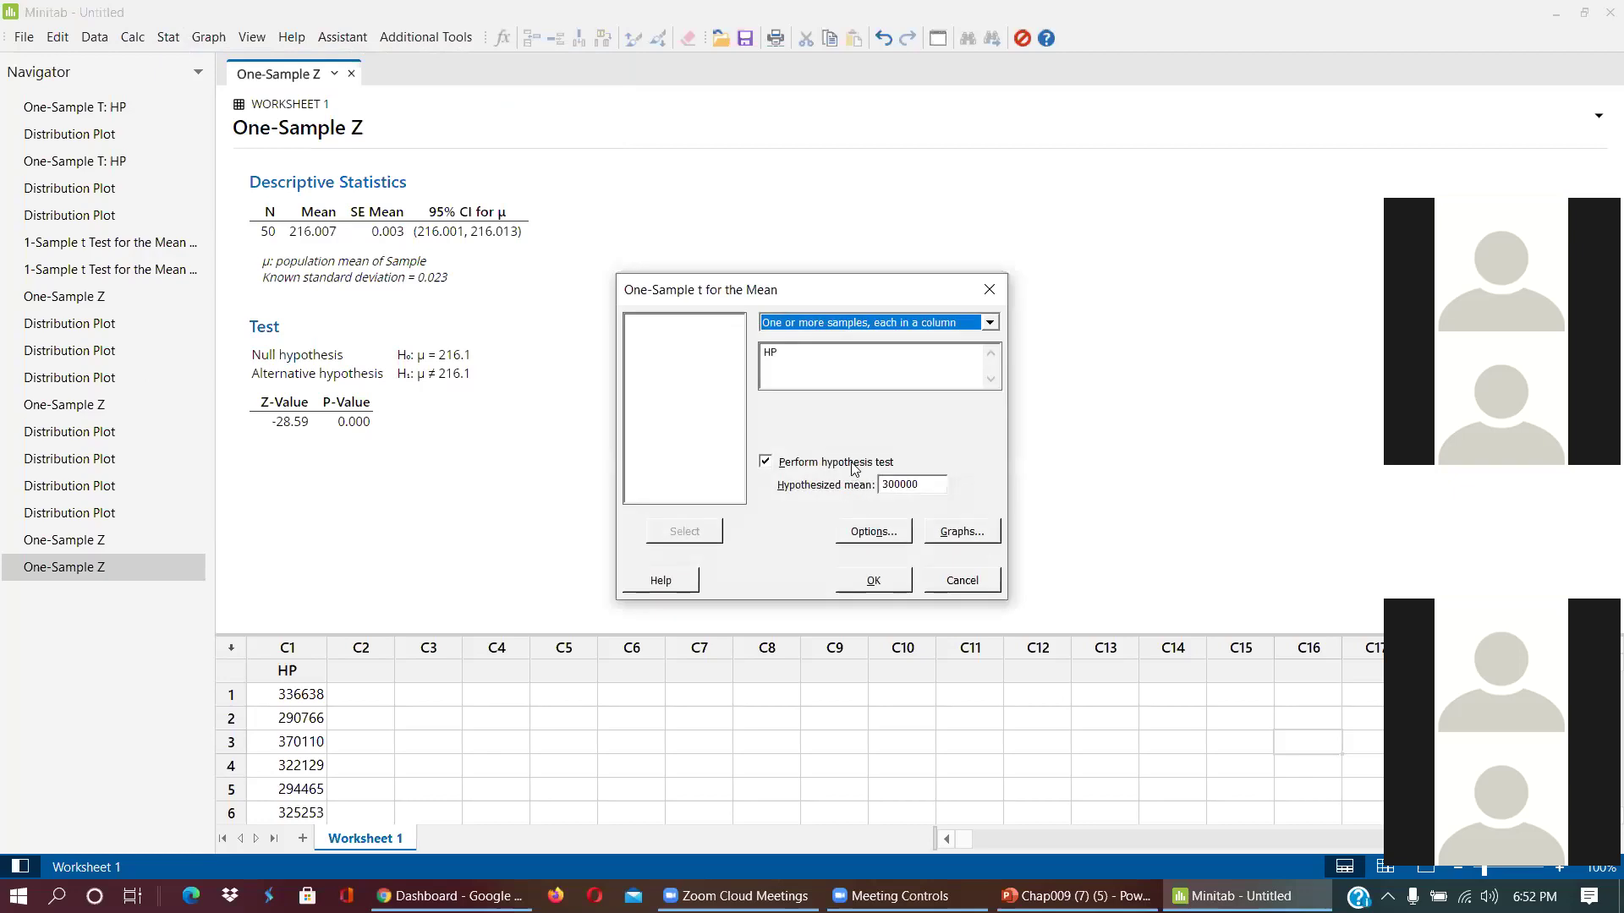
click(871, 535)
click(941, 381)
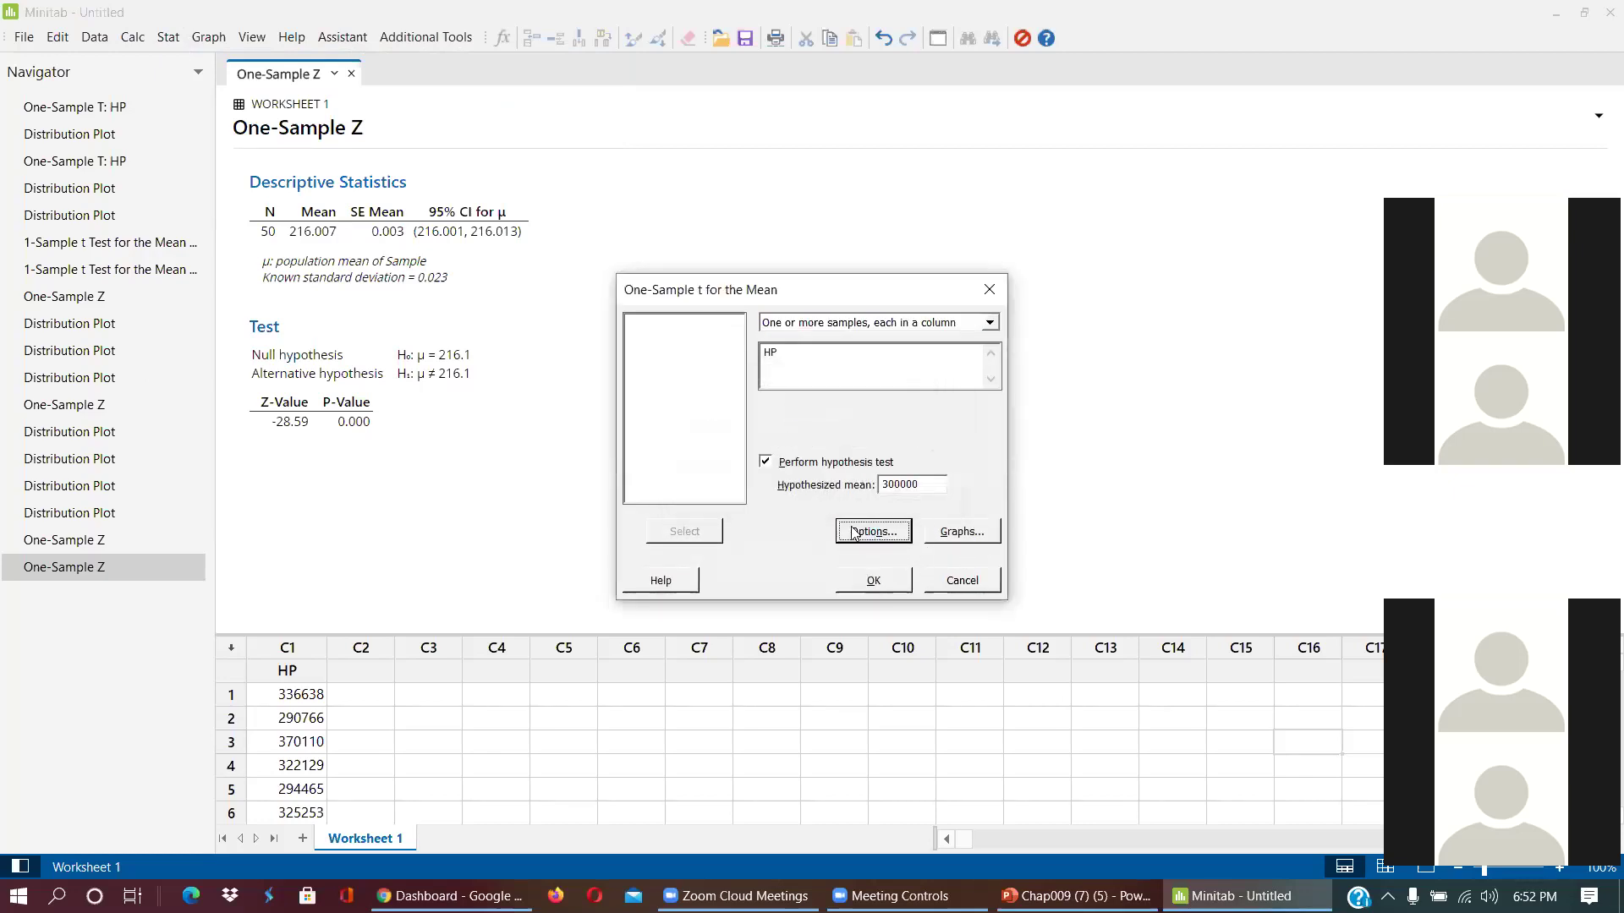
click(988, 290)
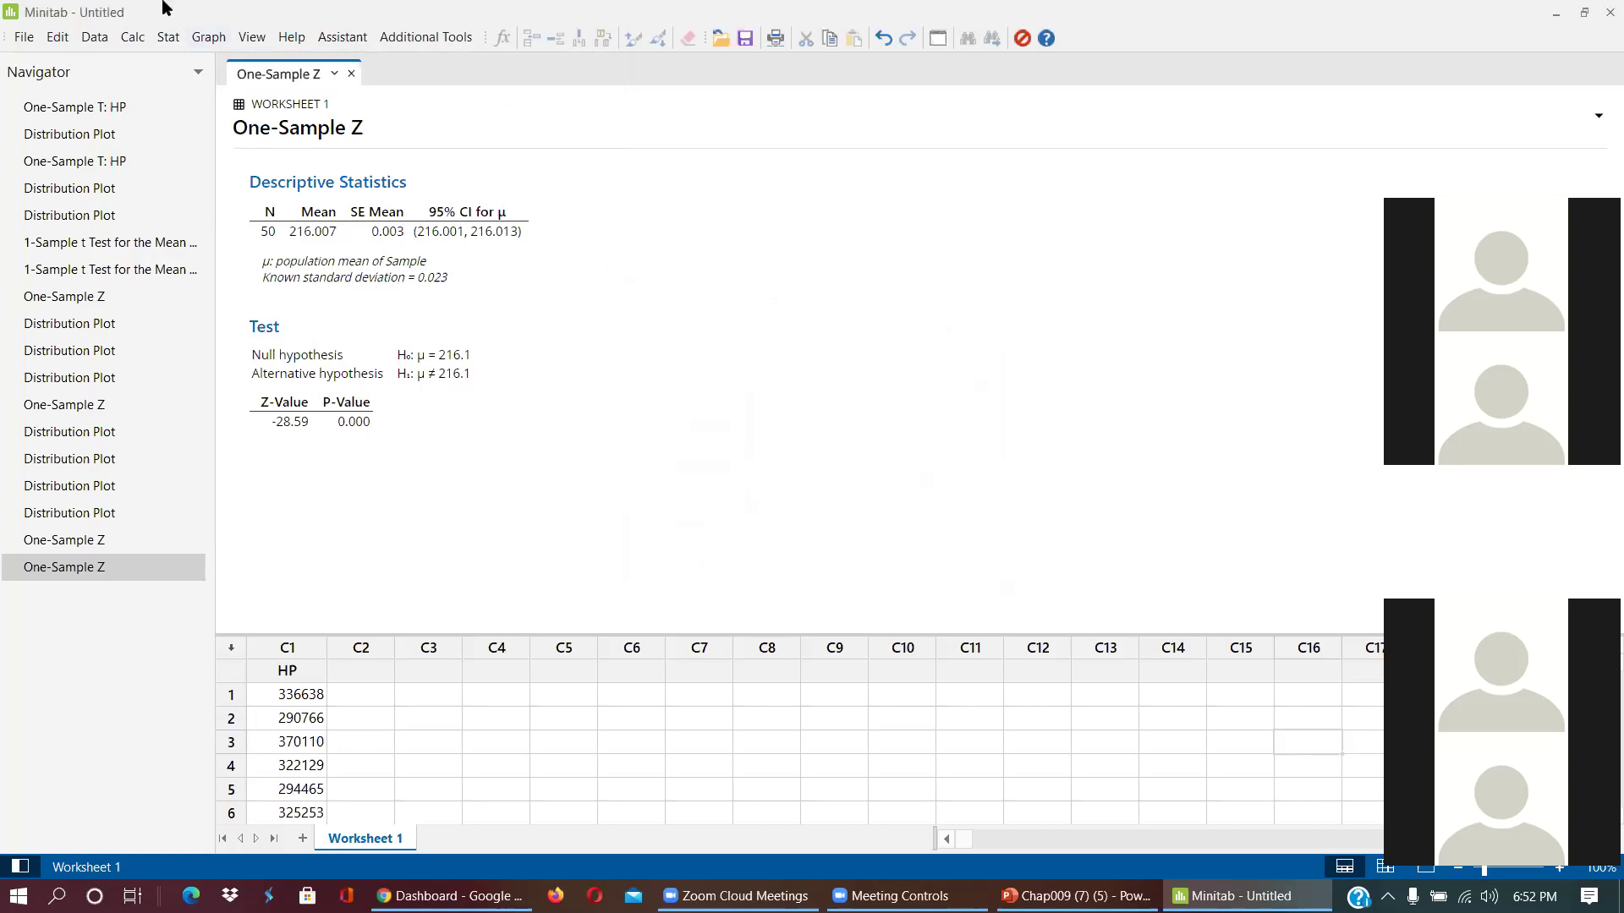
- Run the 1-Sample Z test again on the summarized data with the hypothesized mean set to 215.8
click(174, 34)
mouse_move(195, 71)
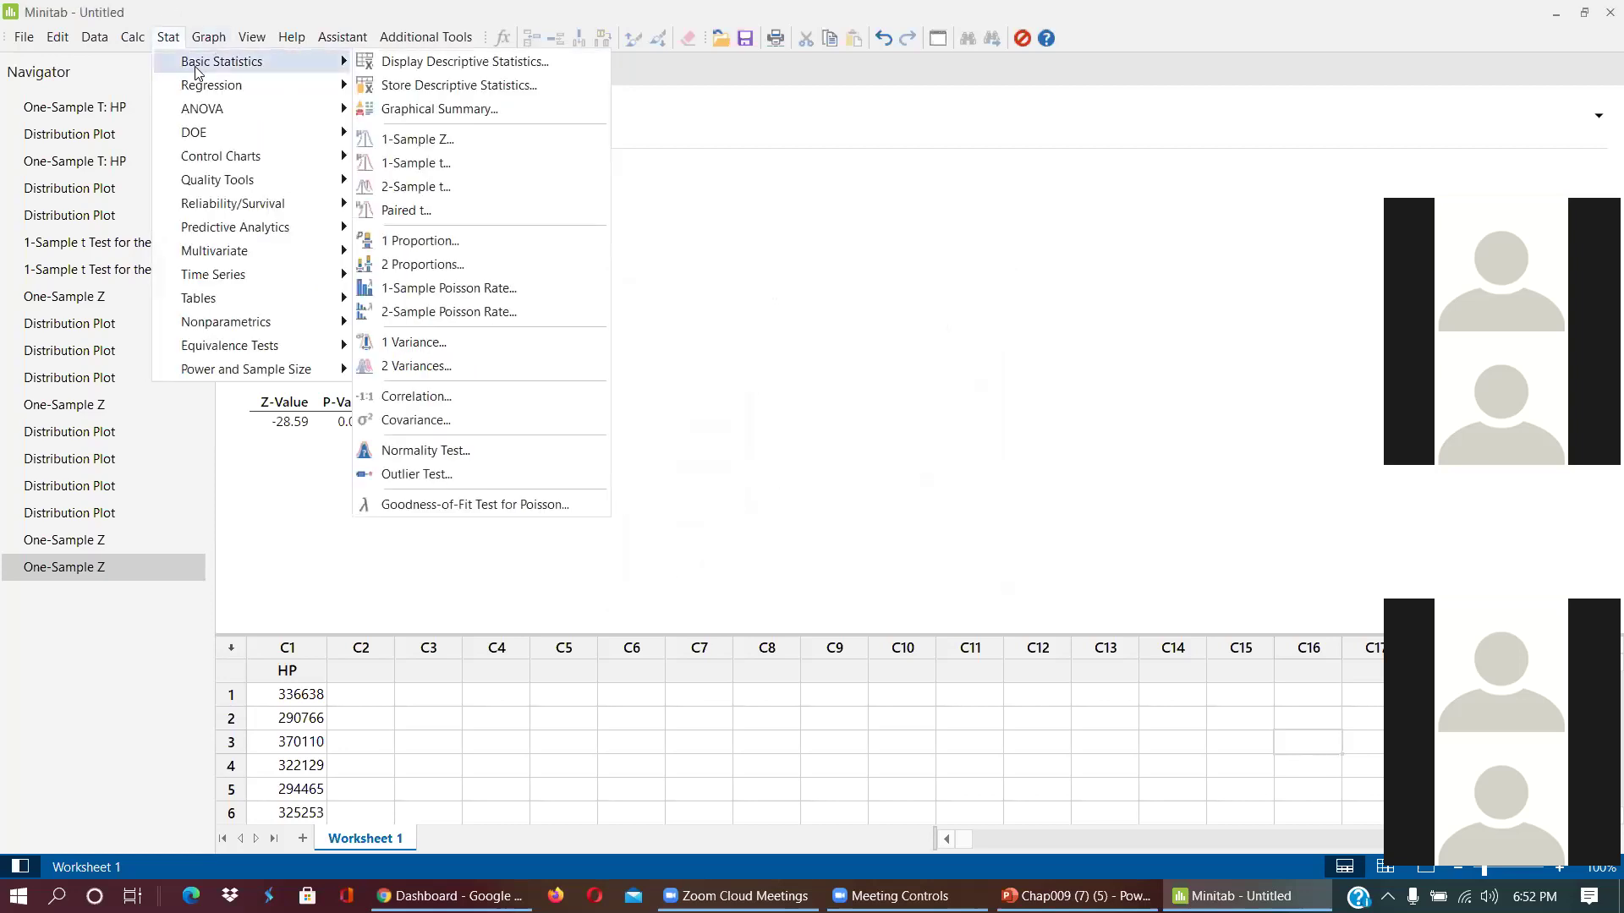
click(458, 140)
click(922, 486)
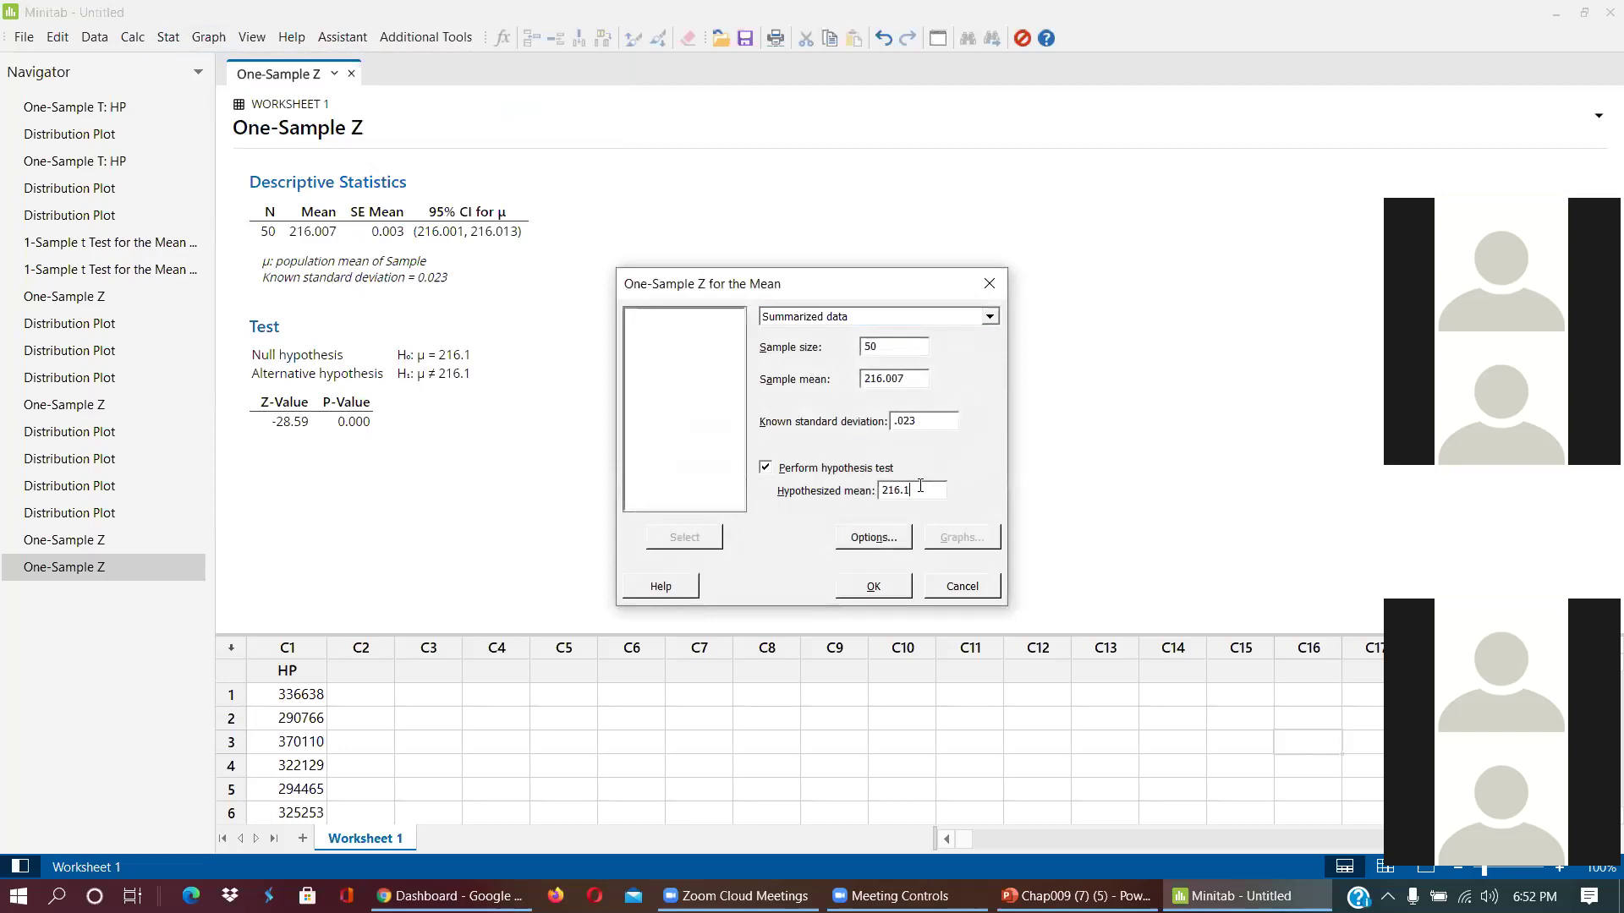
key(BackSpace)
key(BackSpace)
key(BackSpace)
text(5.8)
click(871, 587)
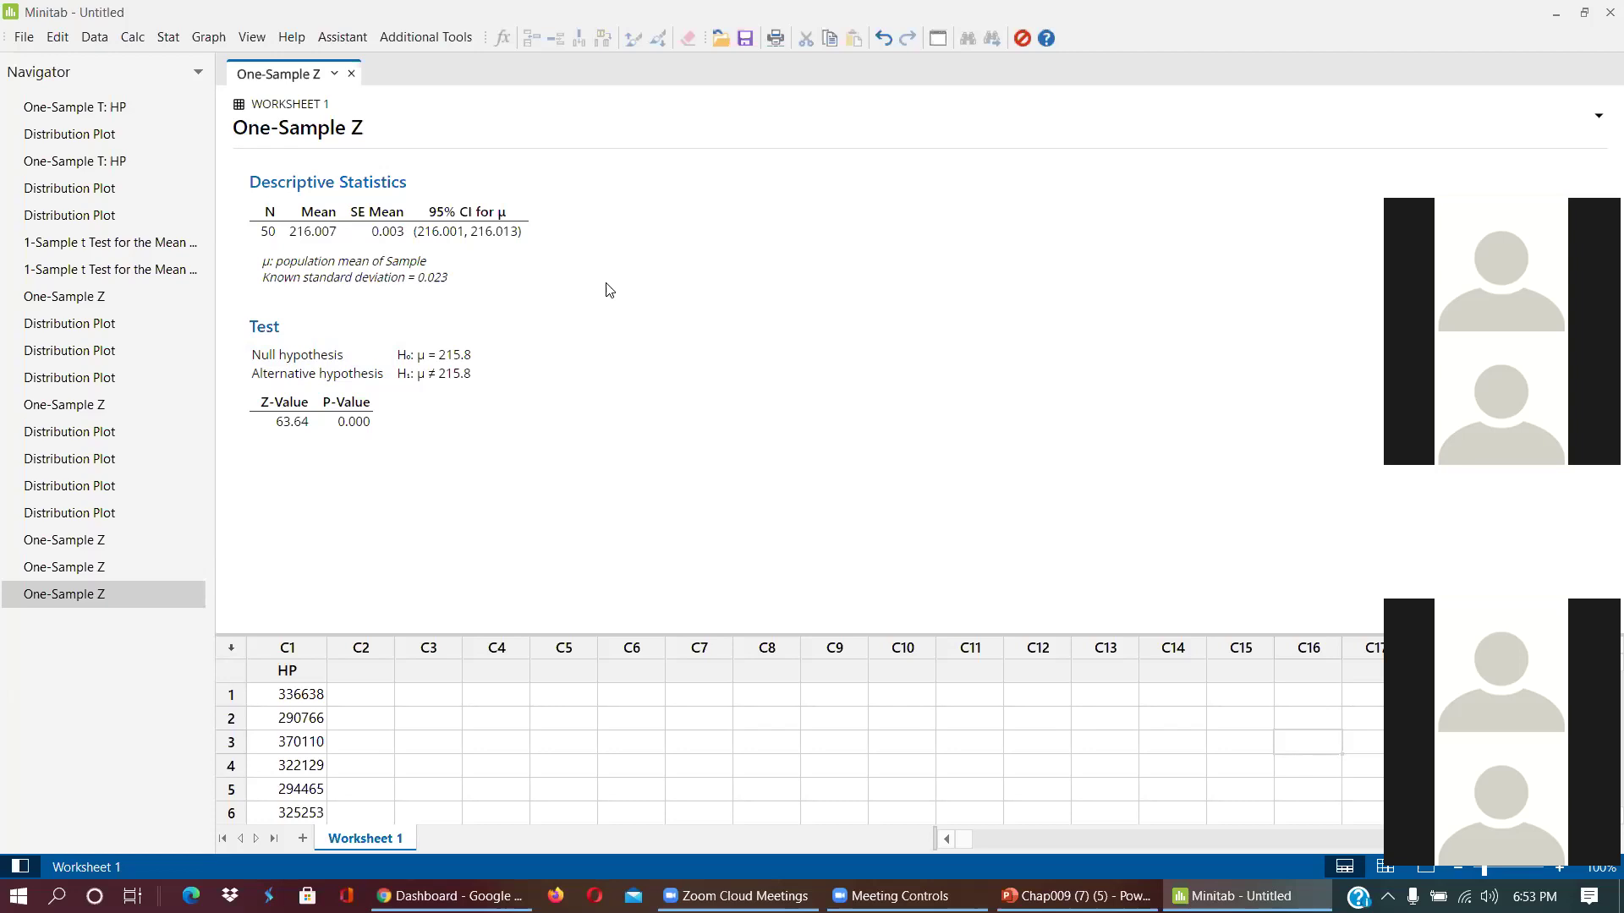
click(168, 37)
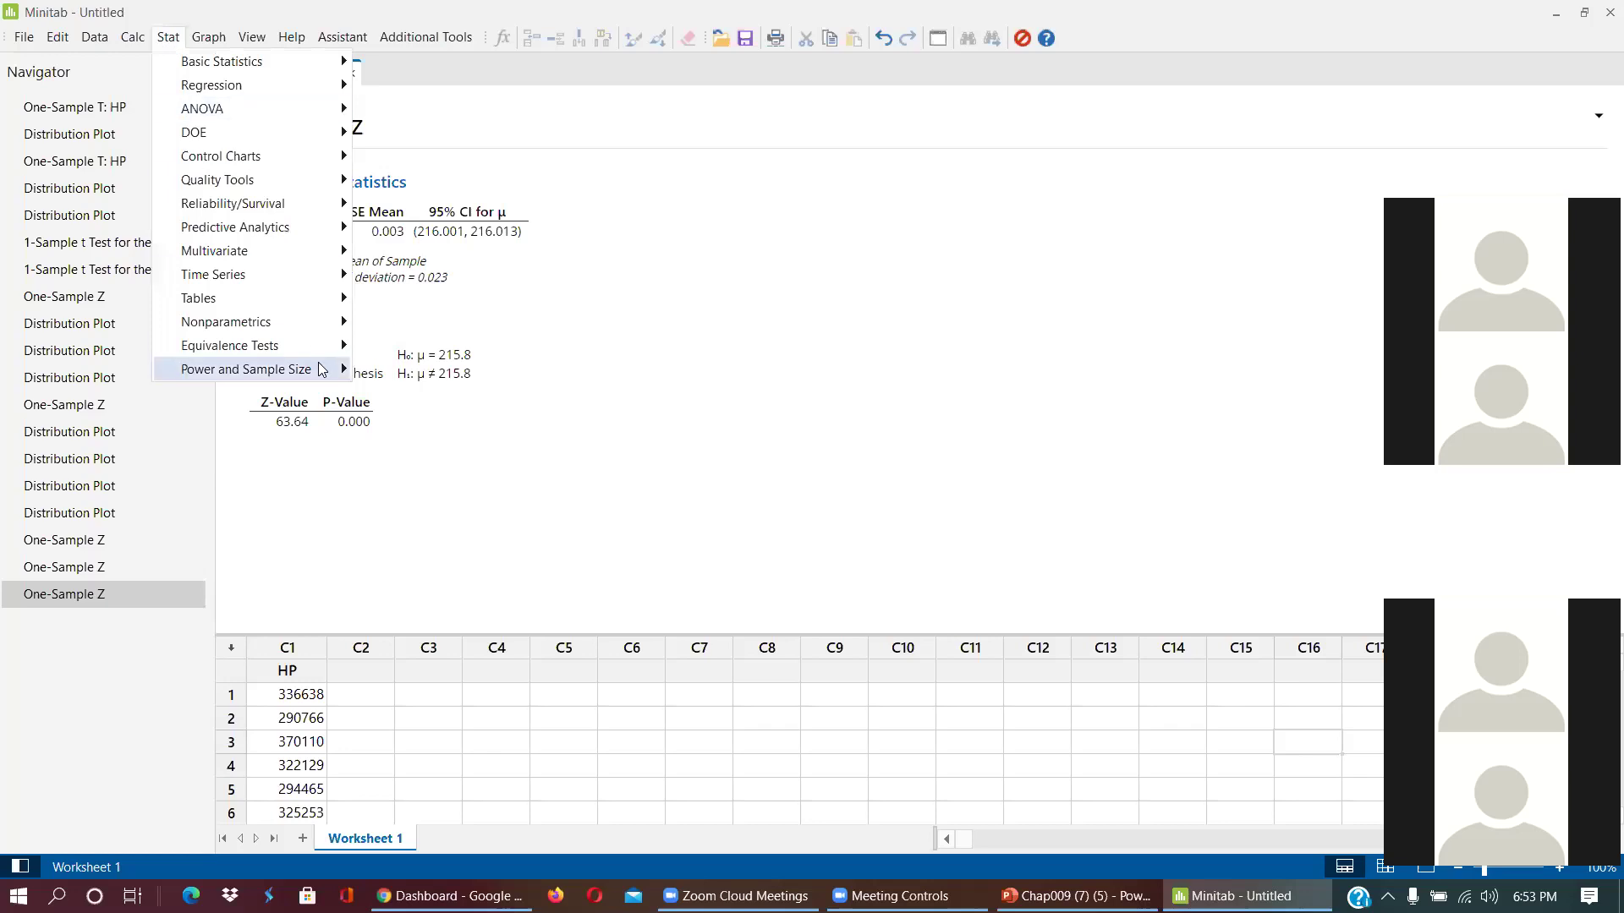
mouse_move(322, 370)
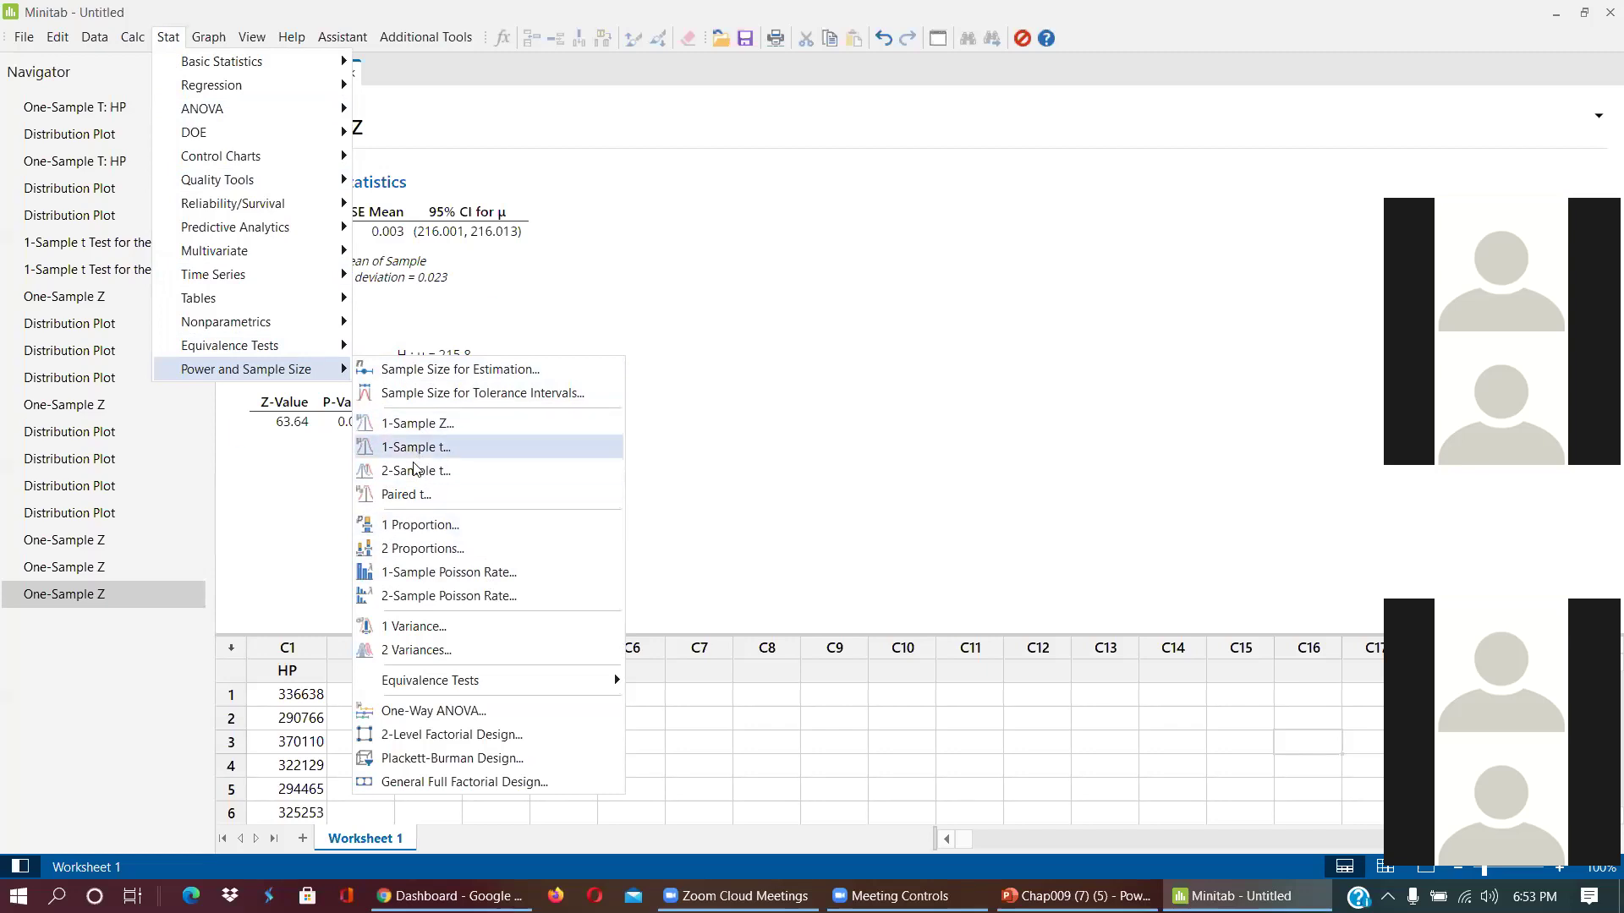
click(826, 435)
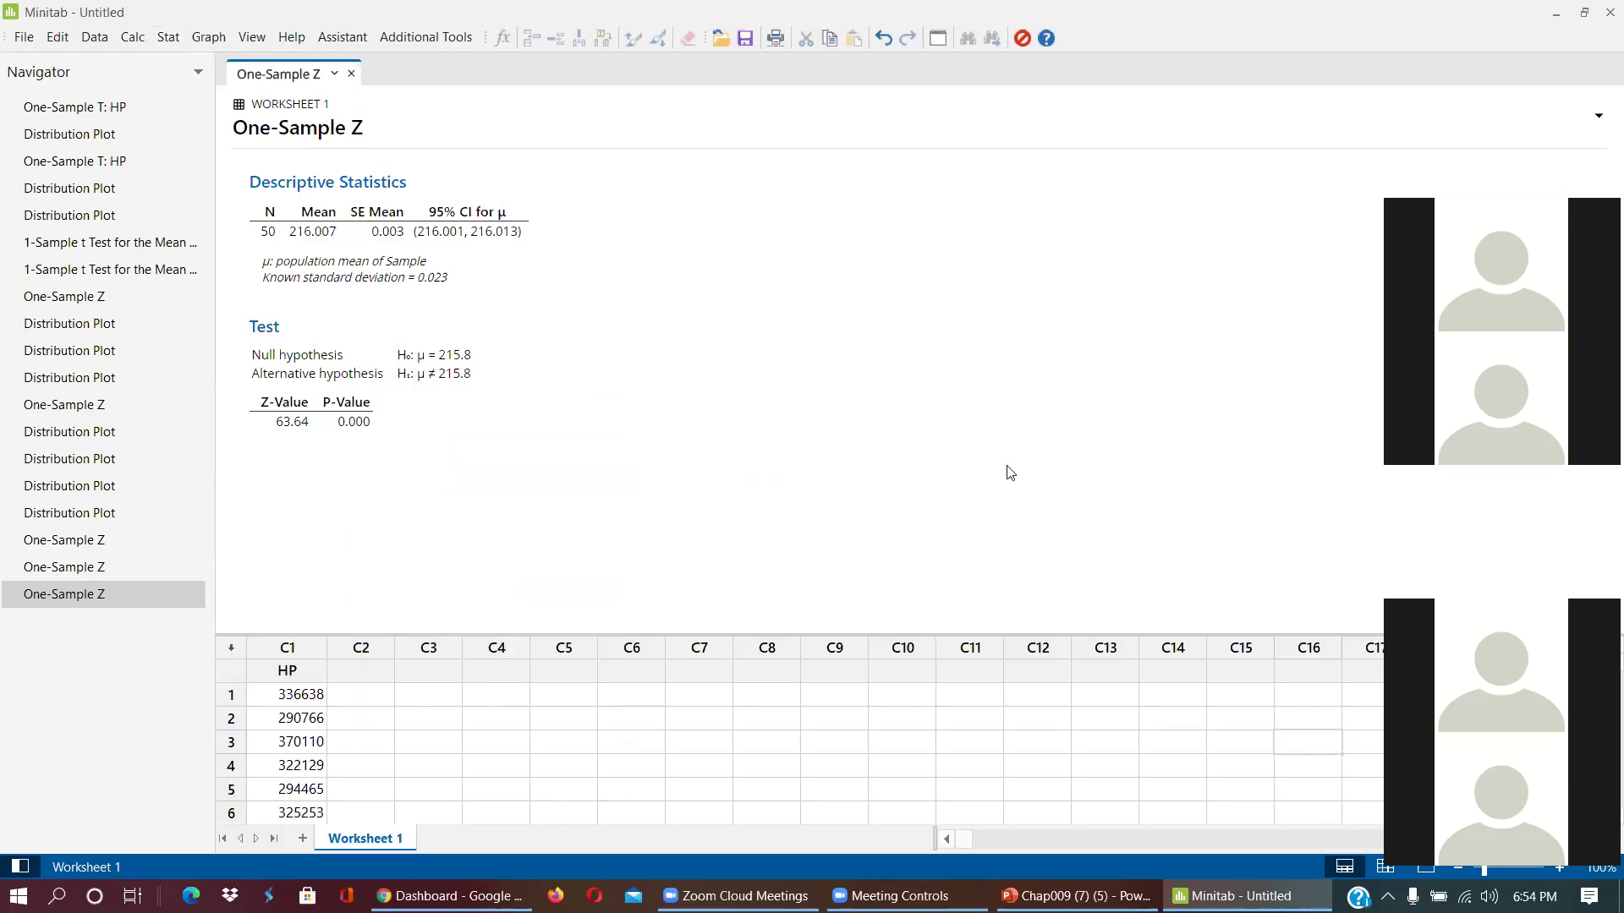
- Switch to the Chap009 PowerPoint presentation to view the slide on the effect of α when testing a proportion
mouse_move(1076, 895)
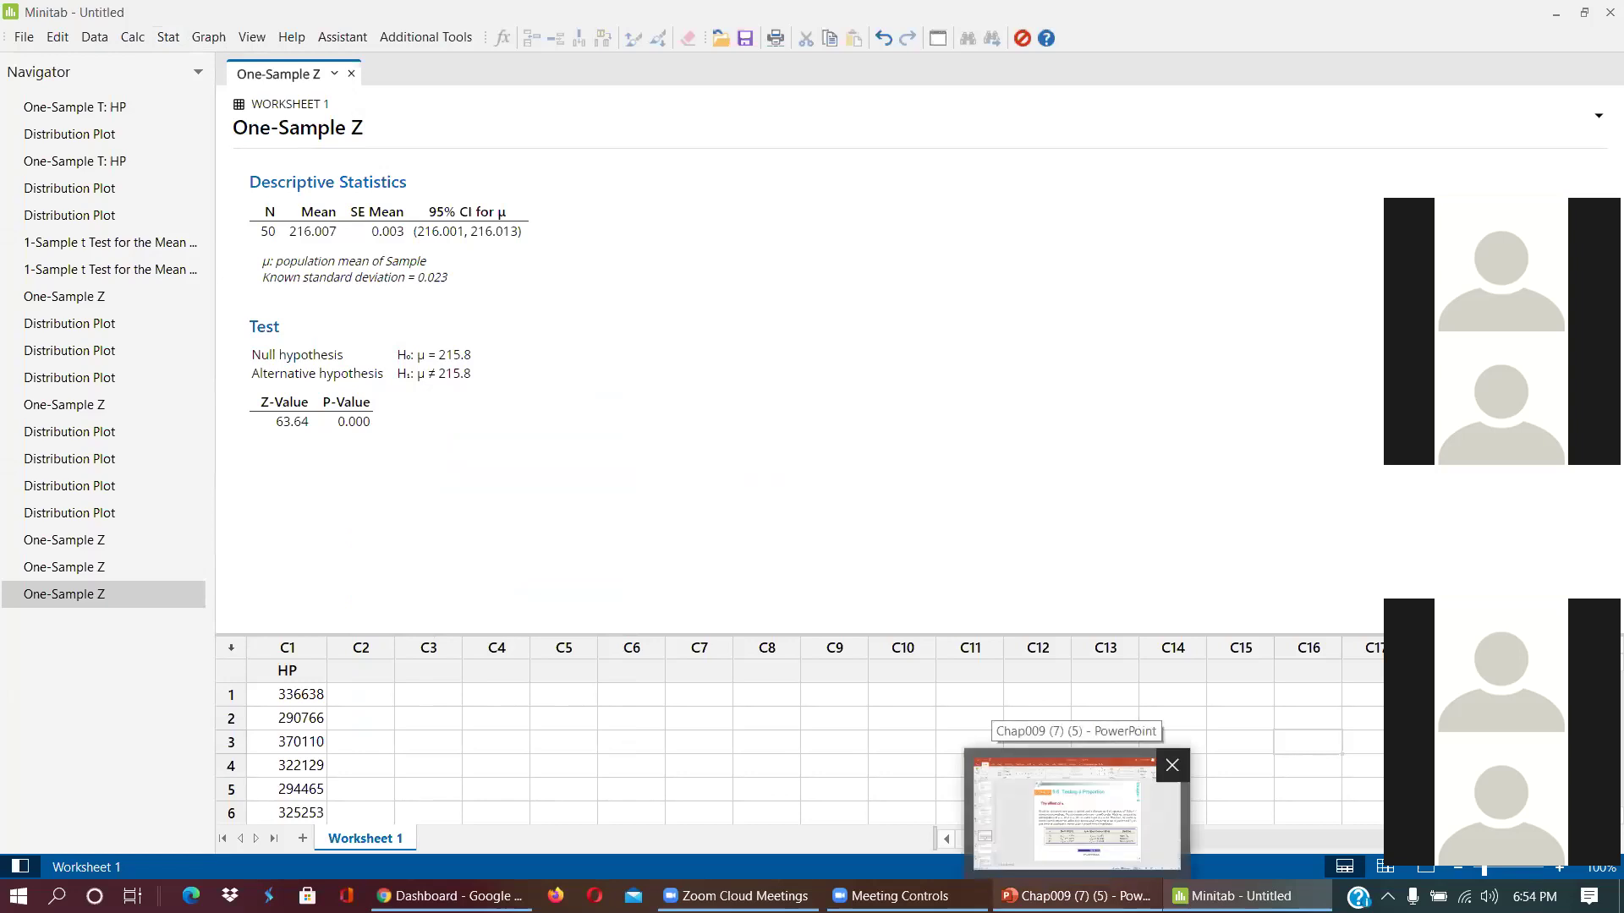
click(1076, 812)
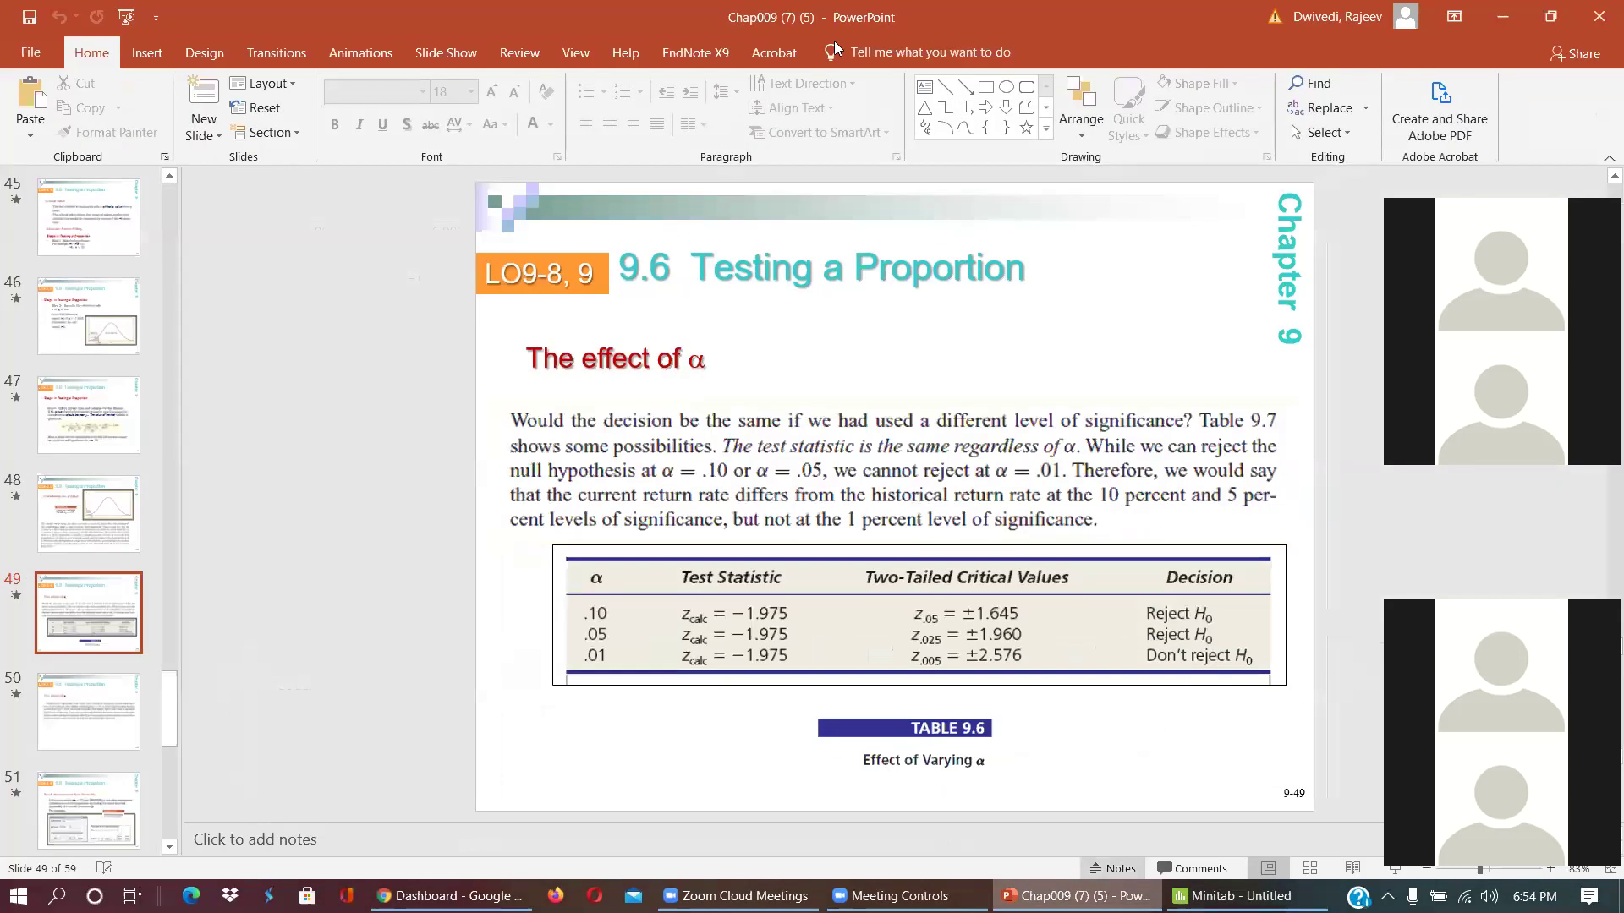
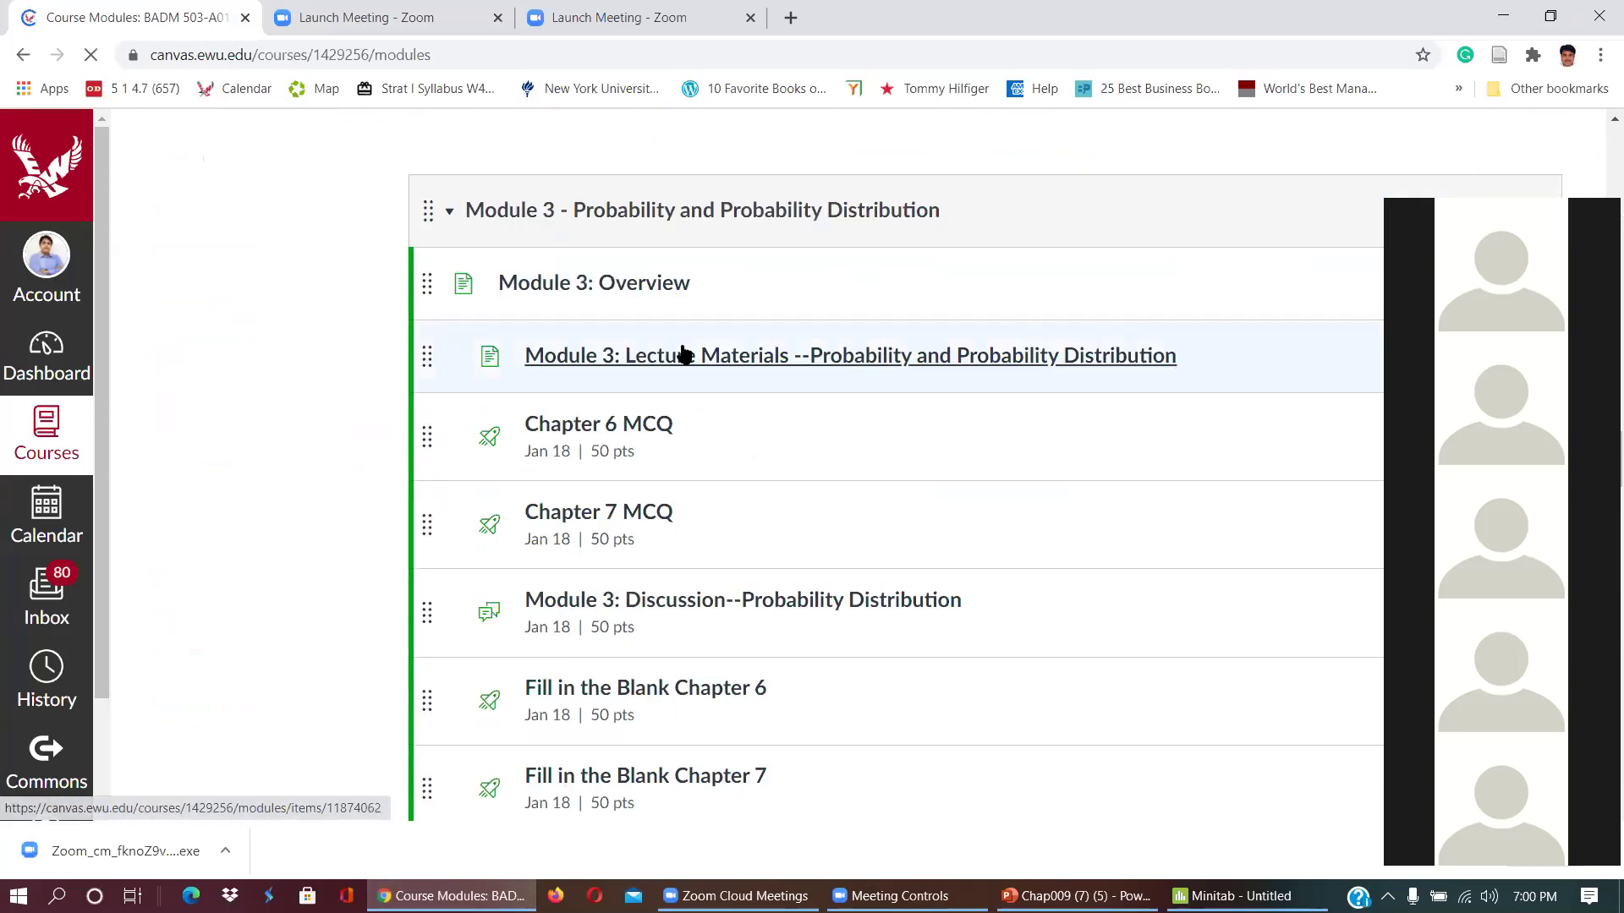
- Find Module 5 - Hypothesis Testing (one sample) in the Canvas course modules and open the Module 5 Fill in the Blank quiz
scroll(685, 352, down, 5)
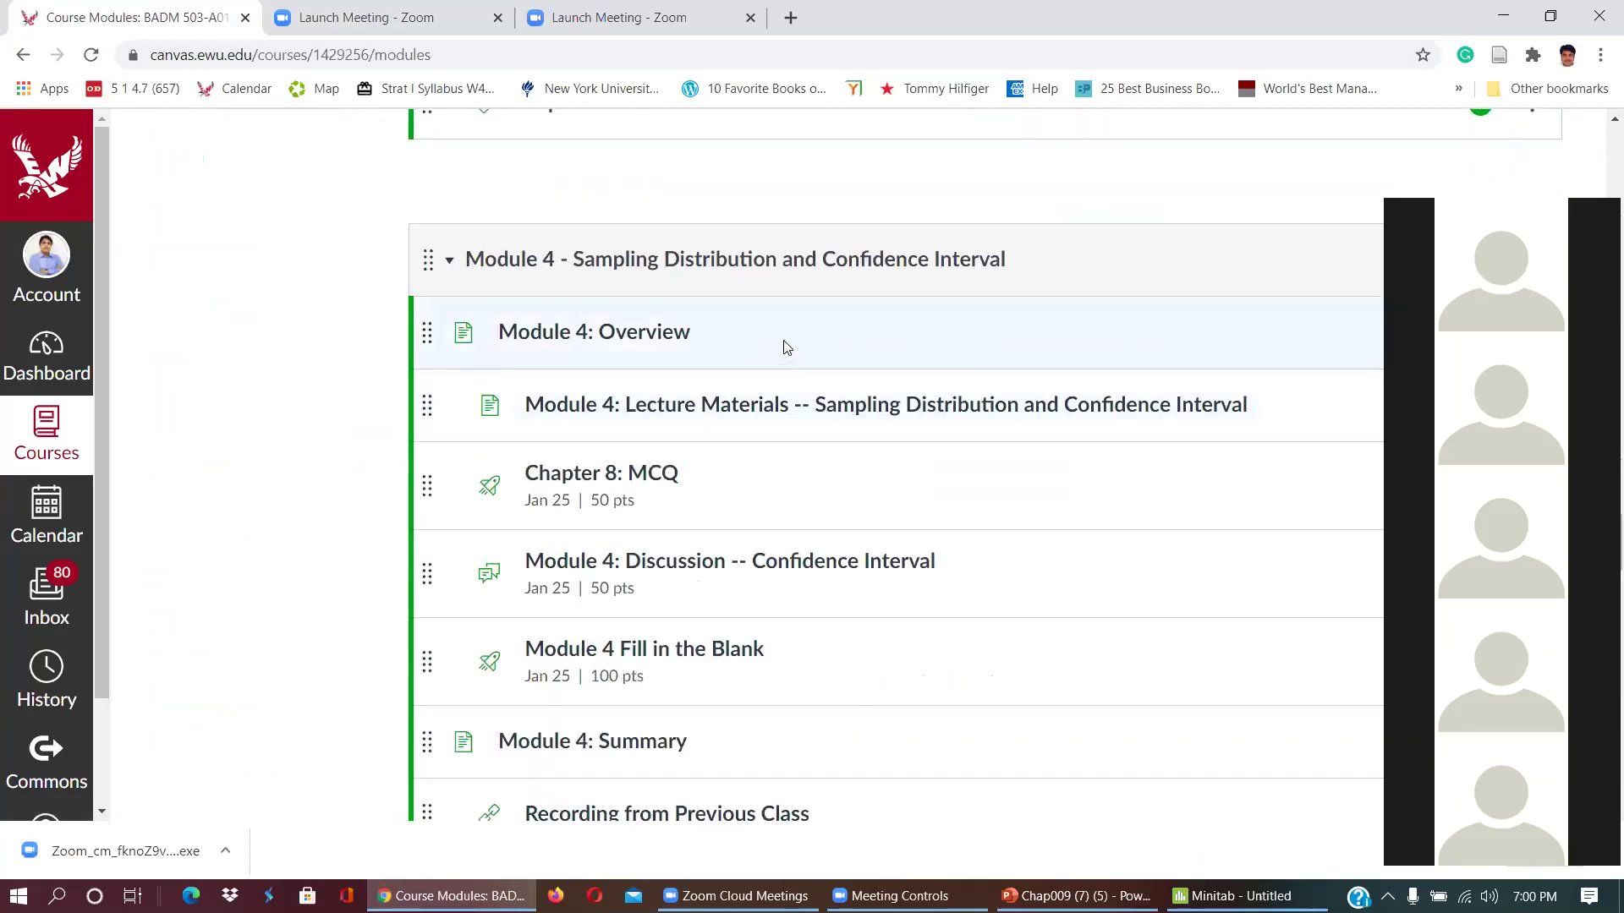
scroll(785, 347, down, 1)
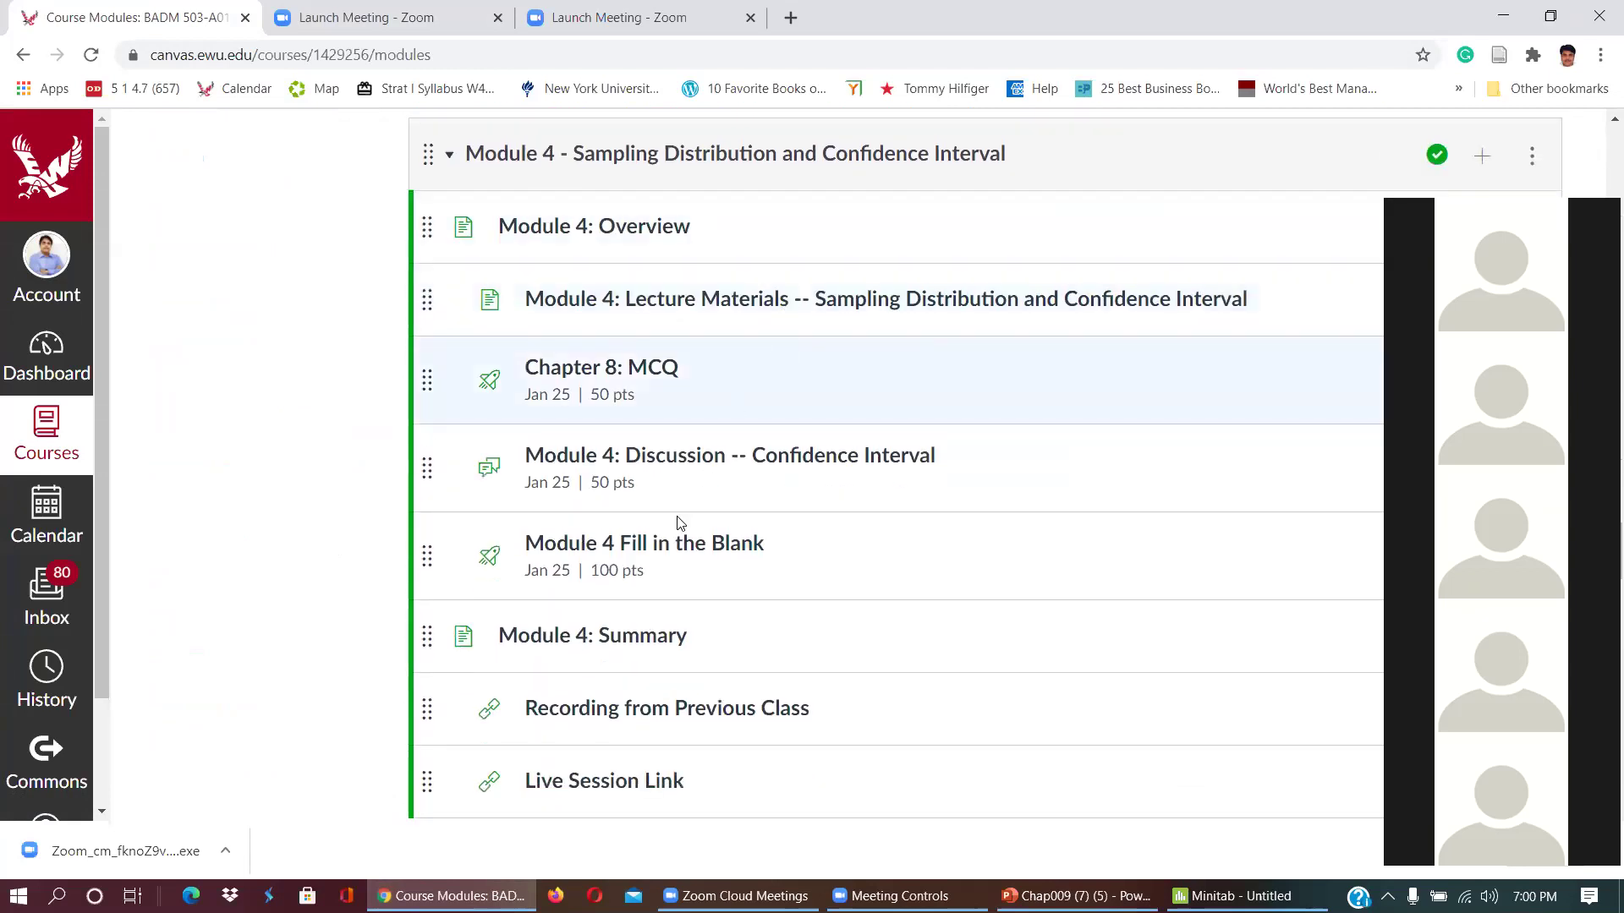
scroll(662, 525, down, 5)
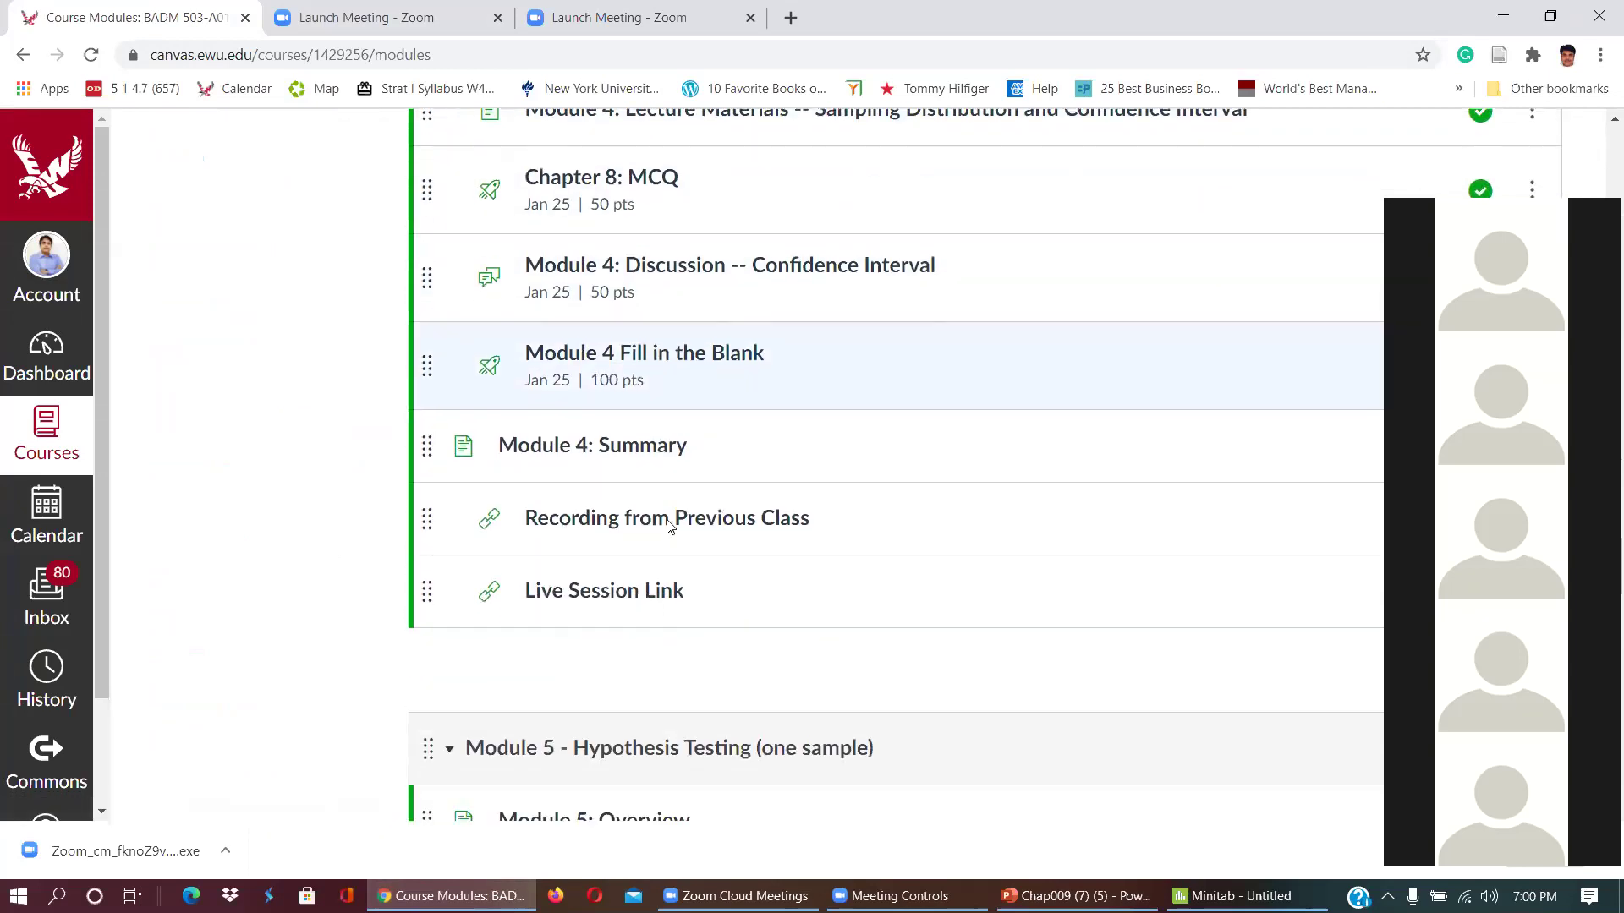
scroll(637, 444, down, 2)
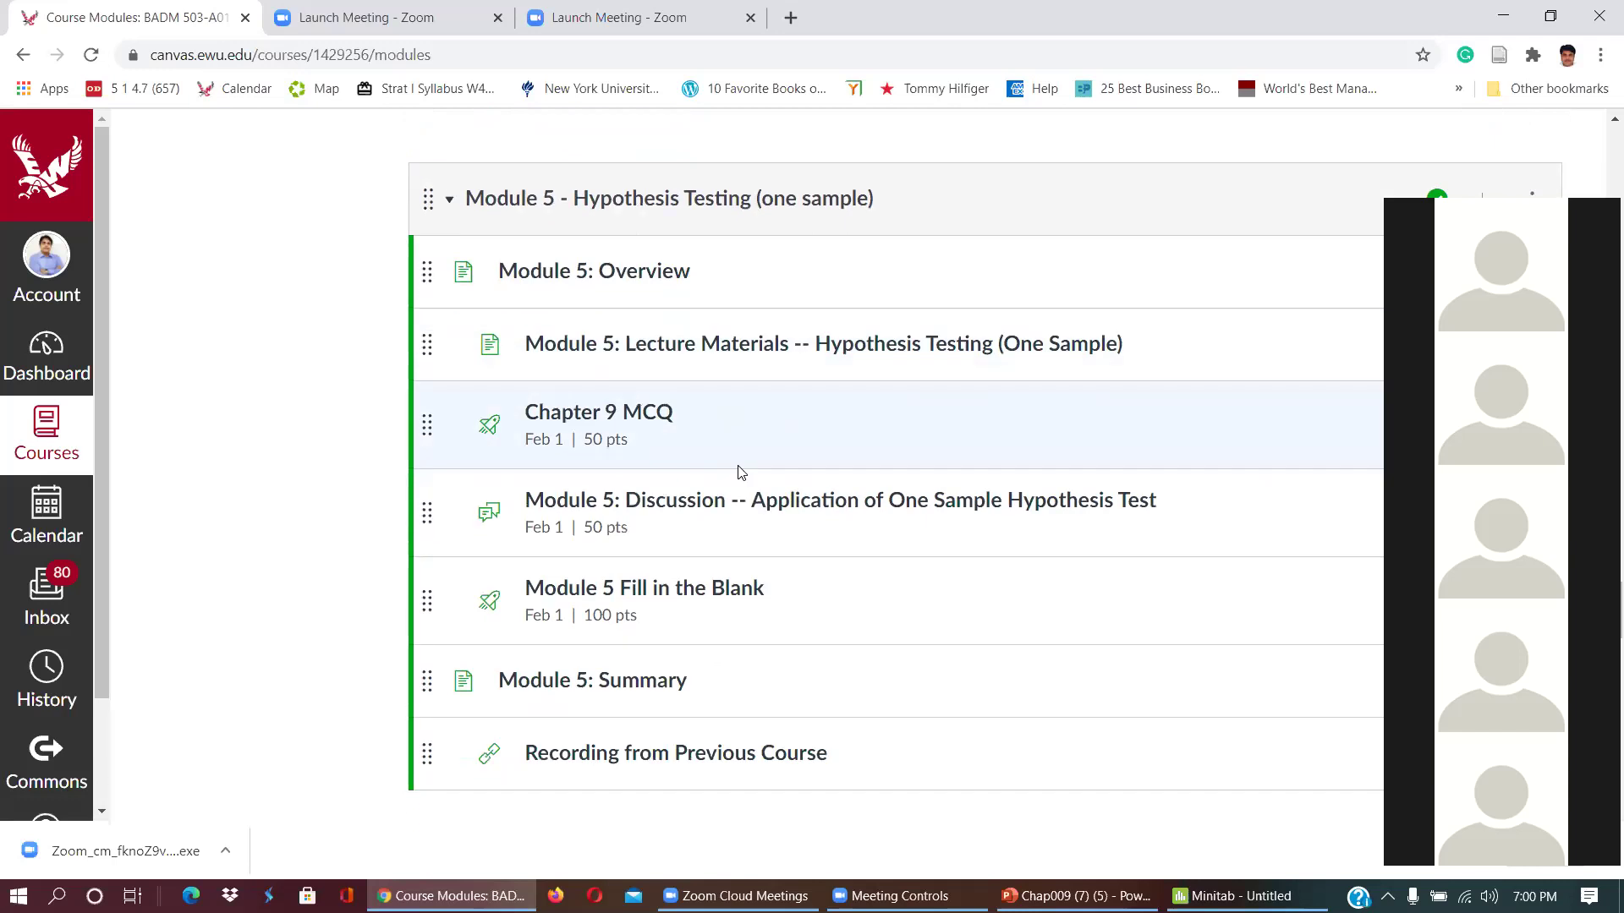
scroll(667, 518, down, 1)
scroll(663, 482, up, 1)
click(689, 594)
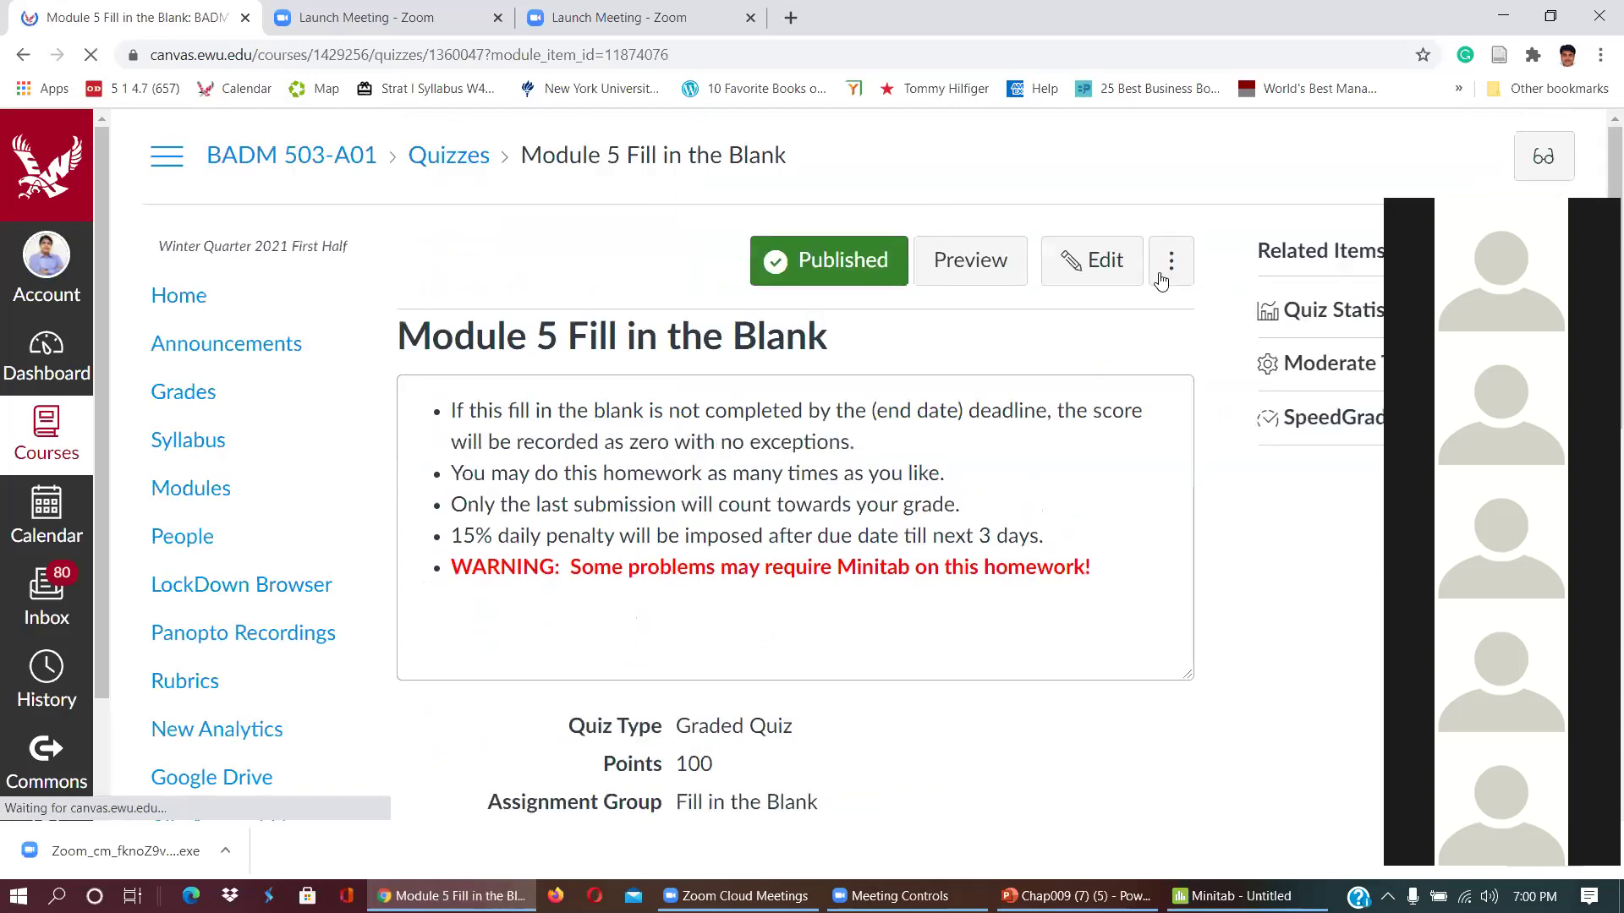
- Open the Module 5 Fill in the Blank quiz for editing and show its questions with question details
click(1103, 260)
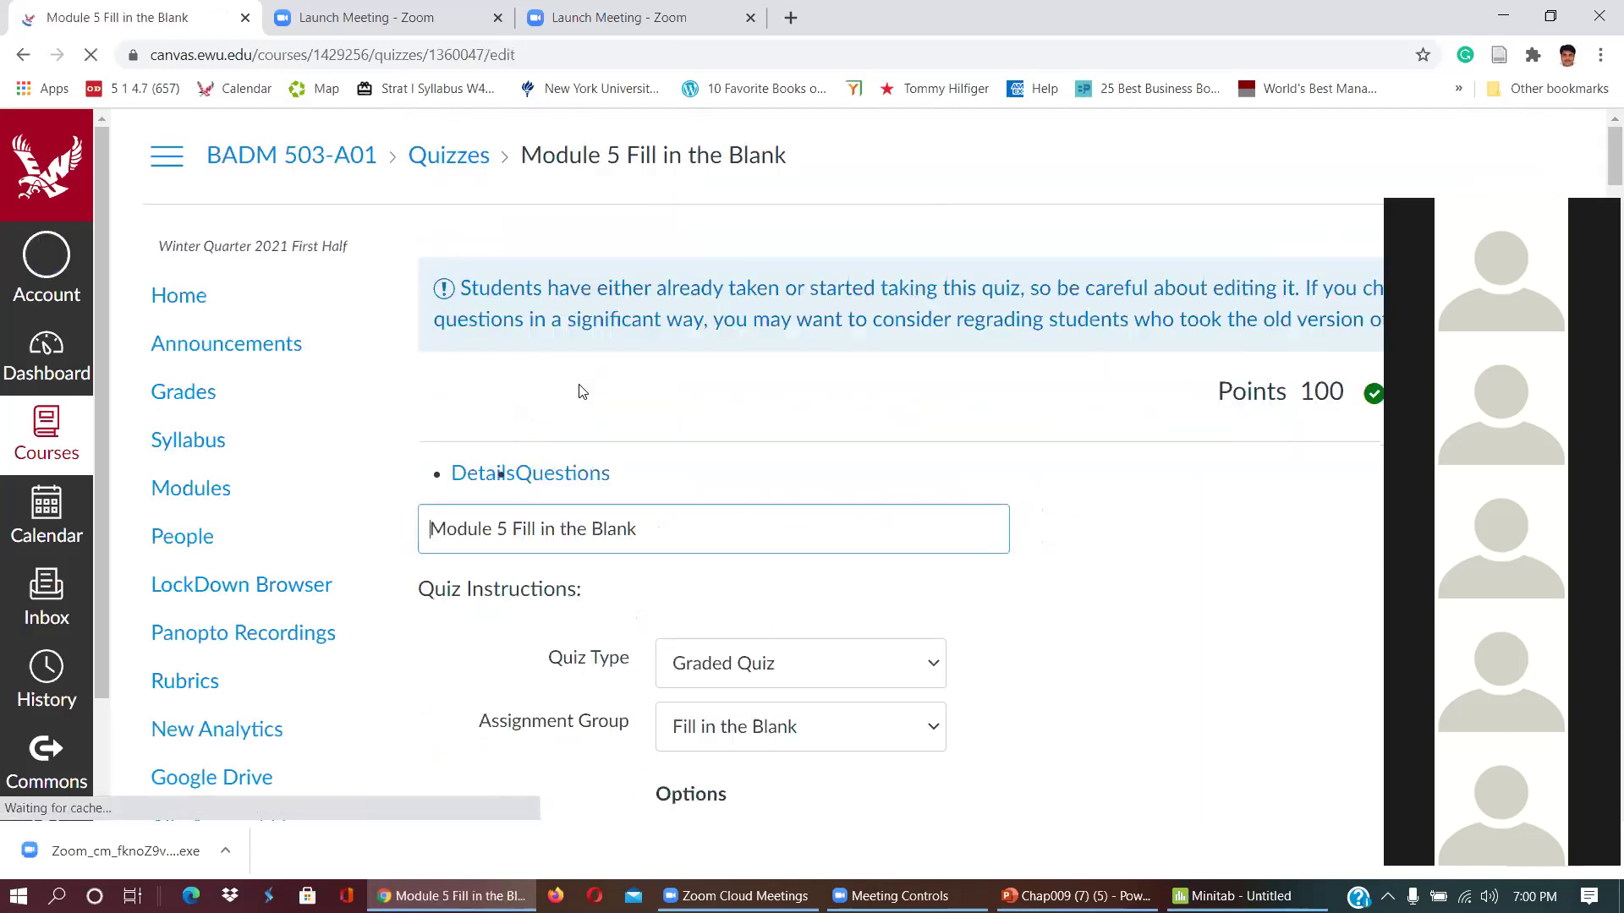
click(548, 483)
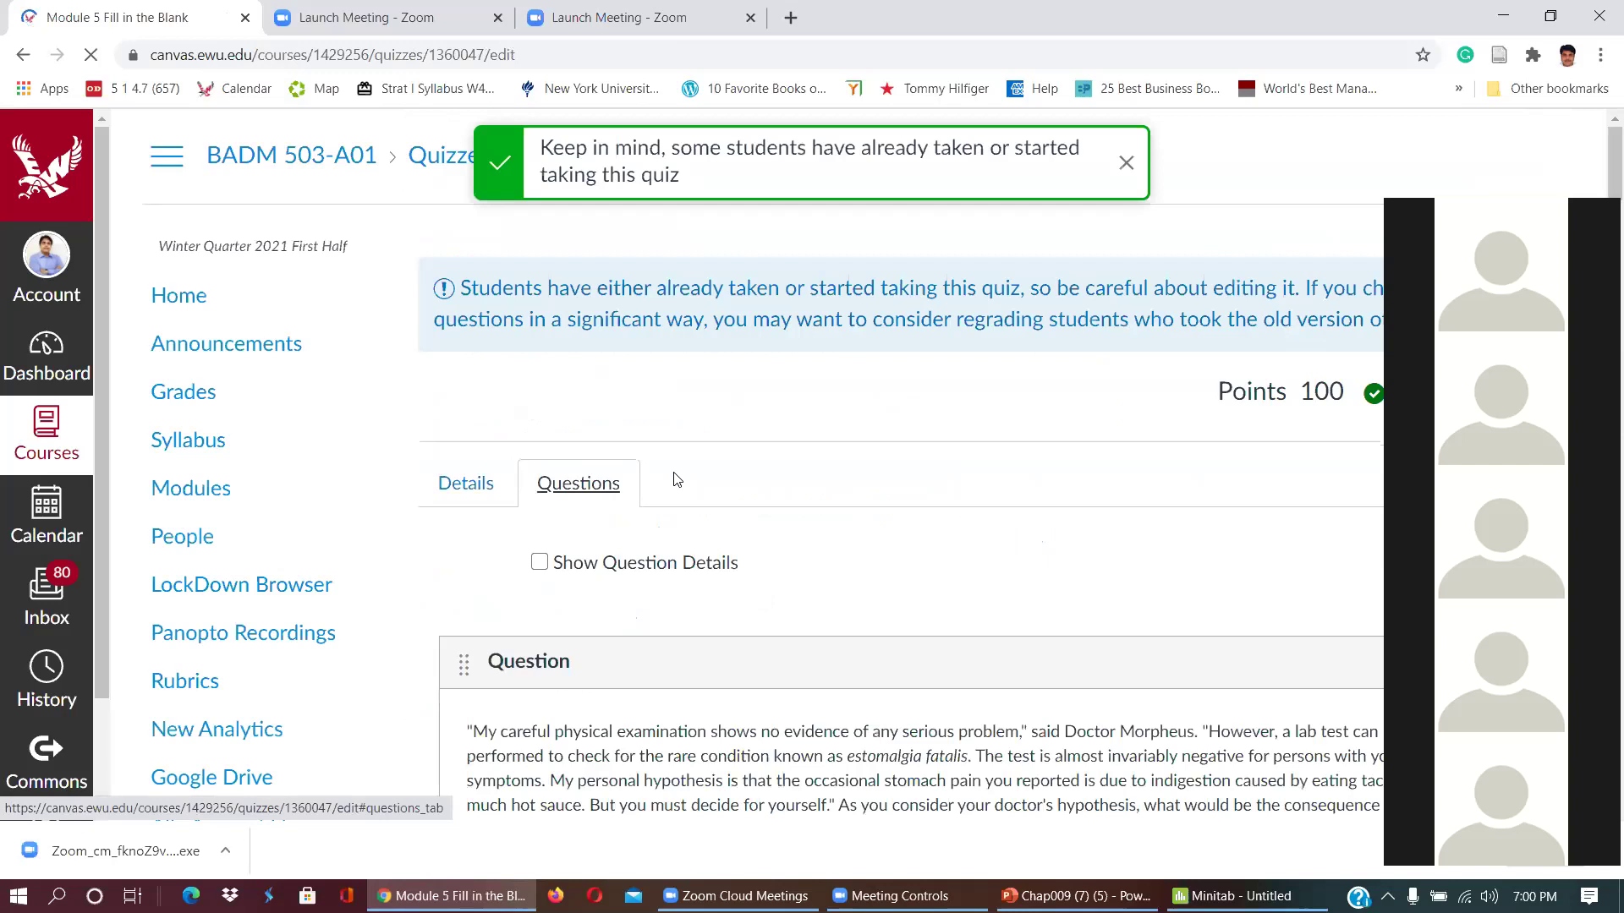
scroll(668, 457, down, 5)
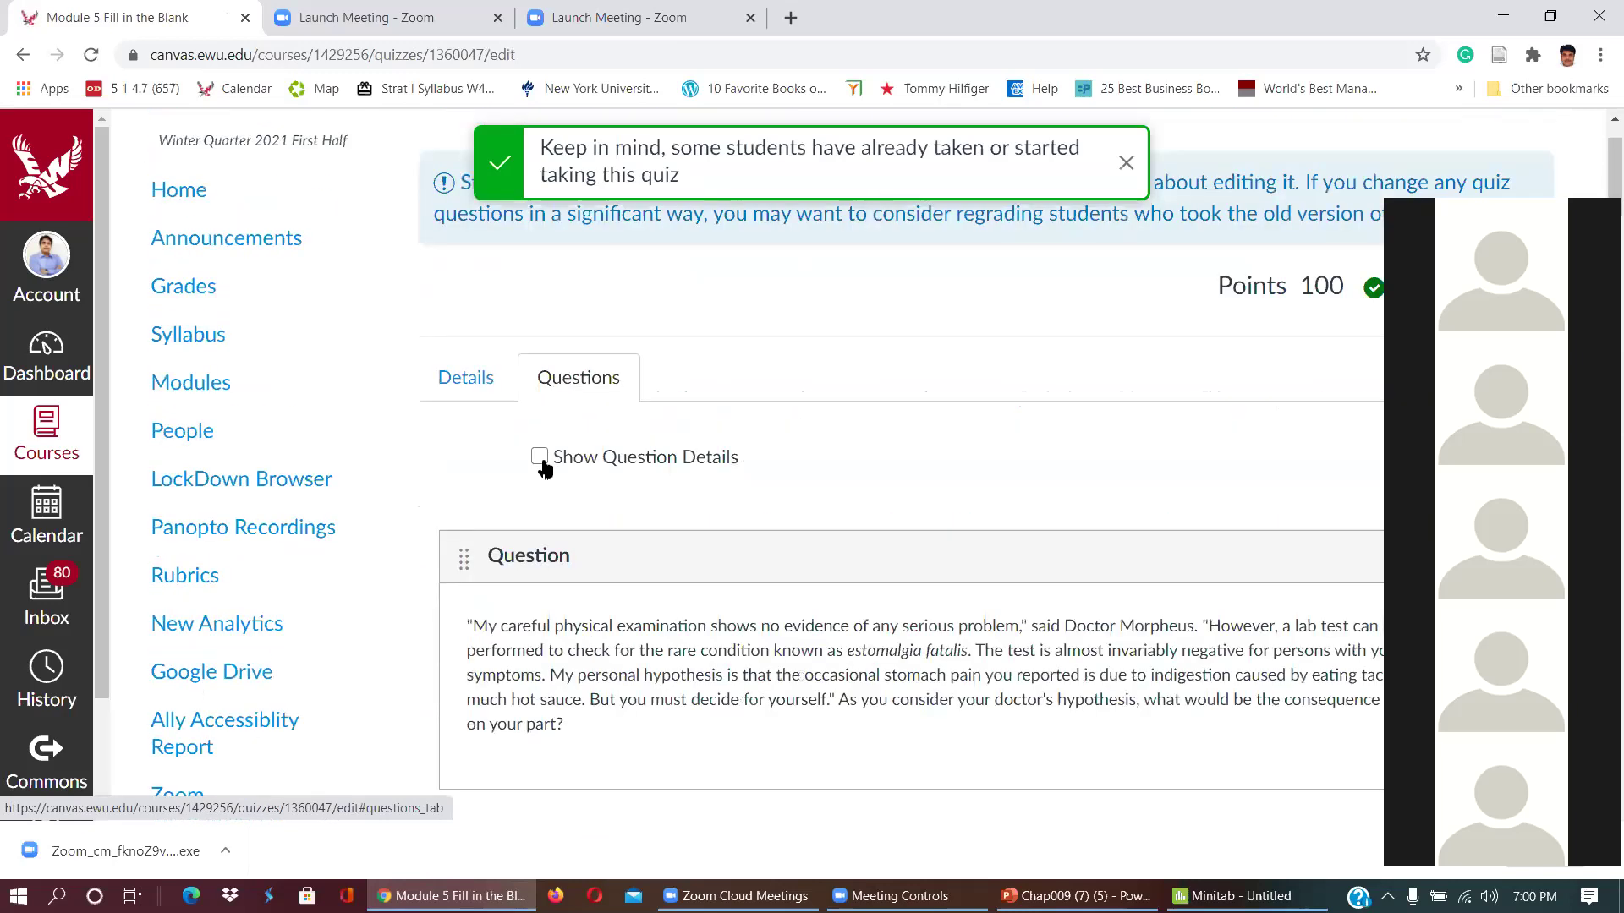
click(538, 458)
- Review the quiz questions and their correct answers, returning to the iPhone purchase problems on the test statistic and p-value
scroll(741, 459, down, 6)
scroll(741, 459, down, 13)
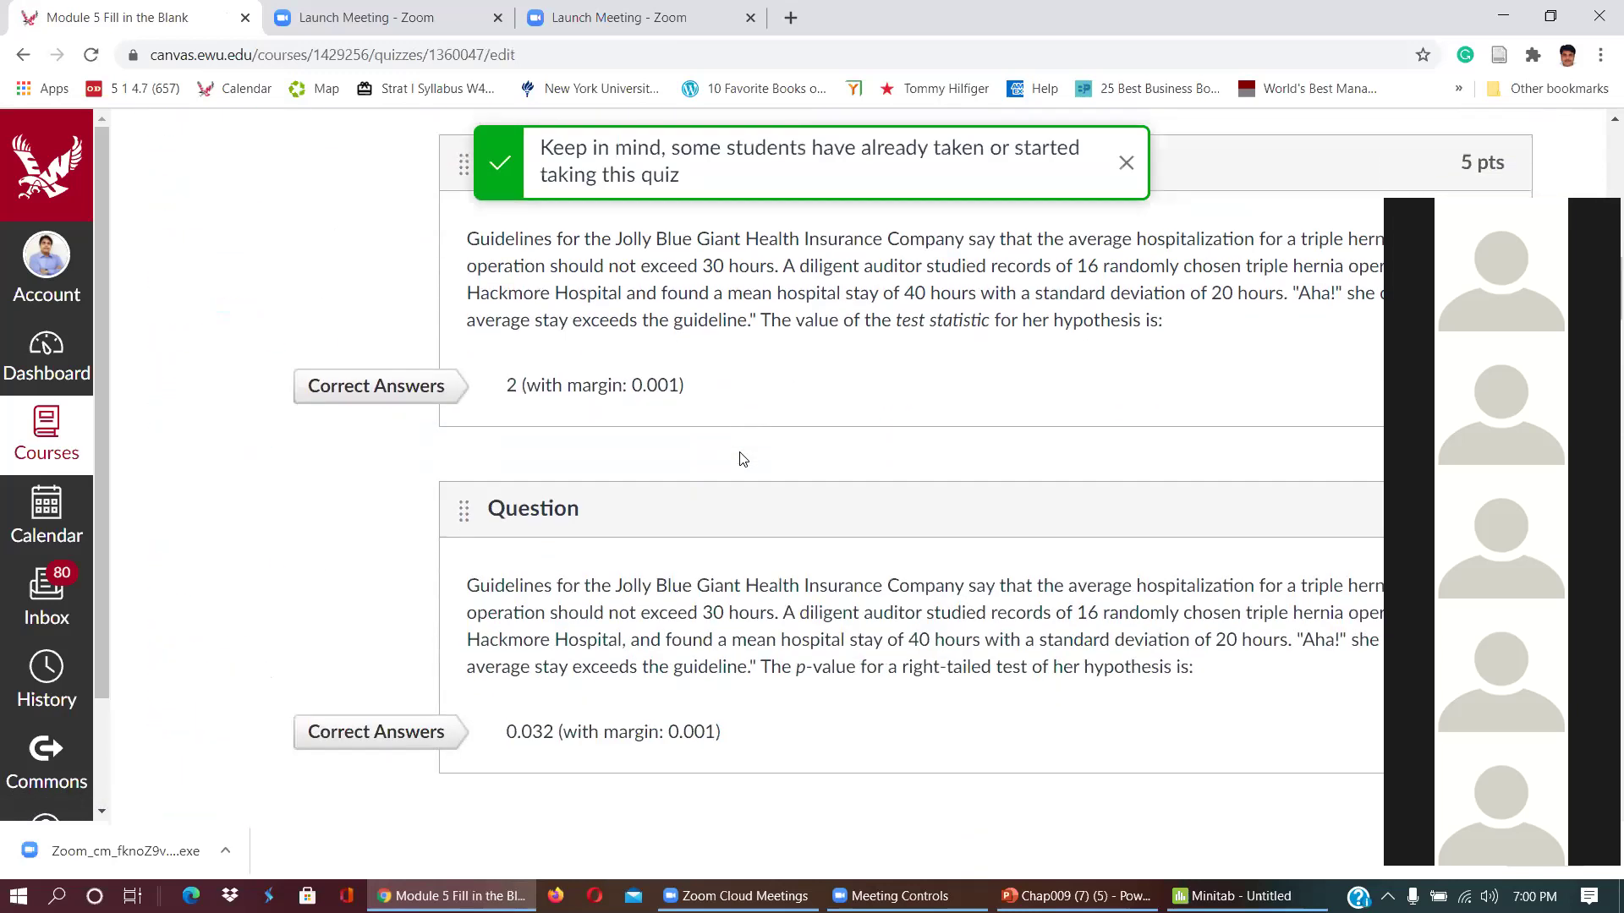
scroll(743, 459, down, 8)
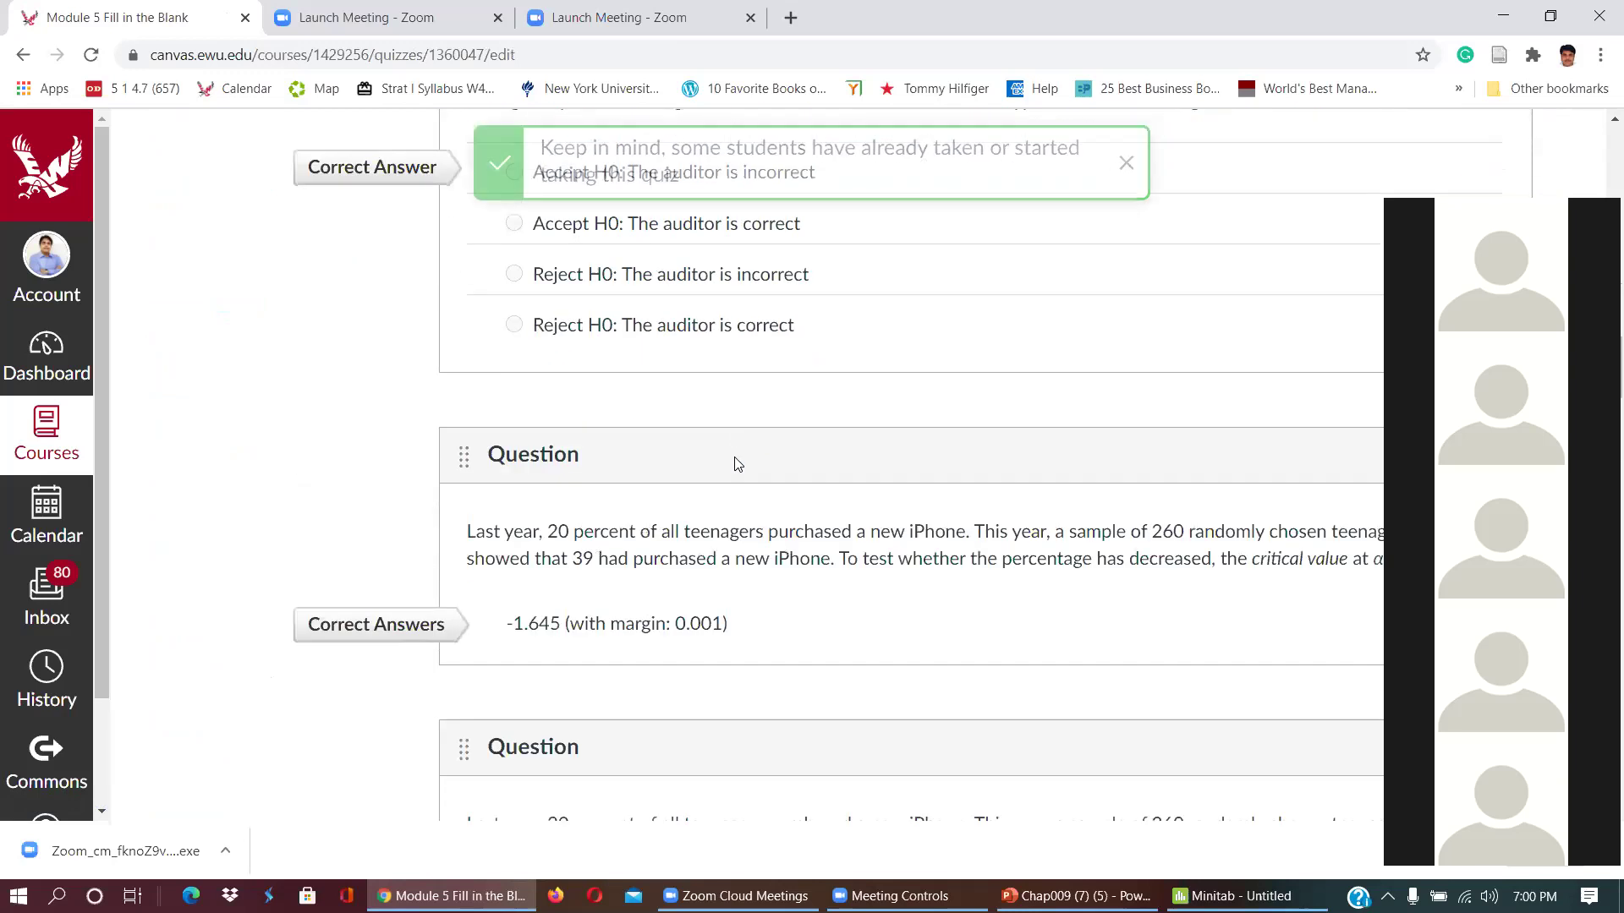
scroll(548, 447, down, 10)
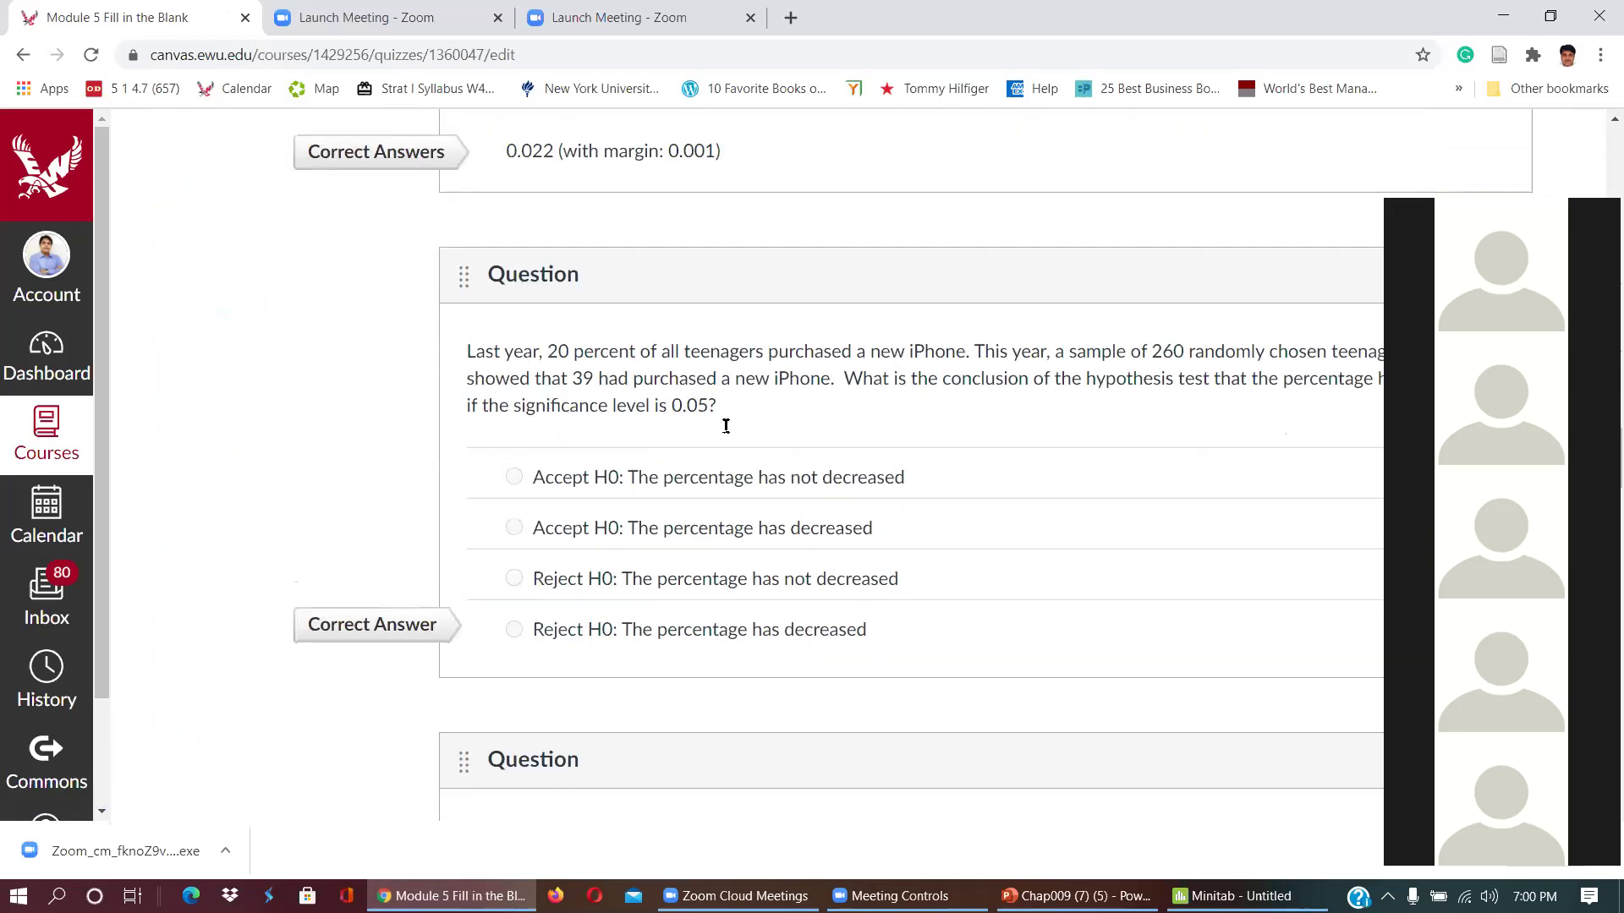
scroll(787, 448, down, 5)
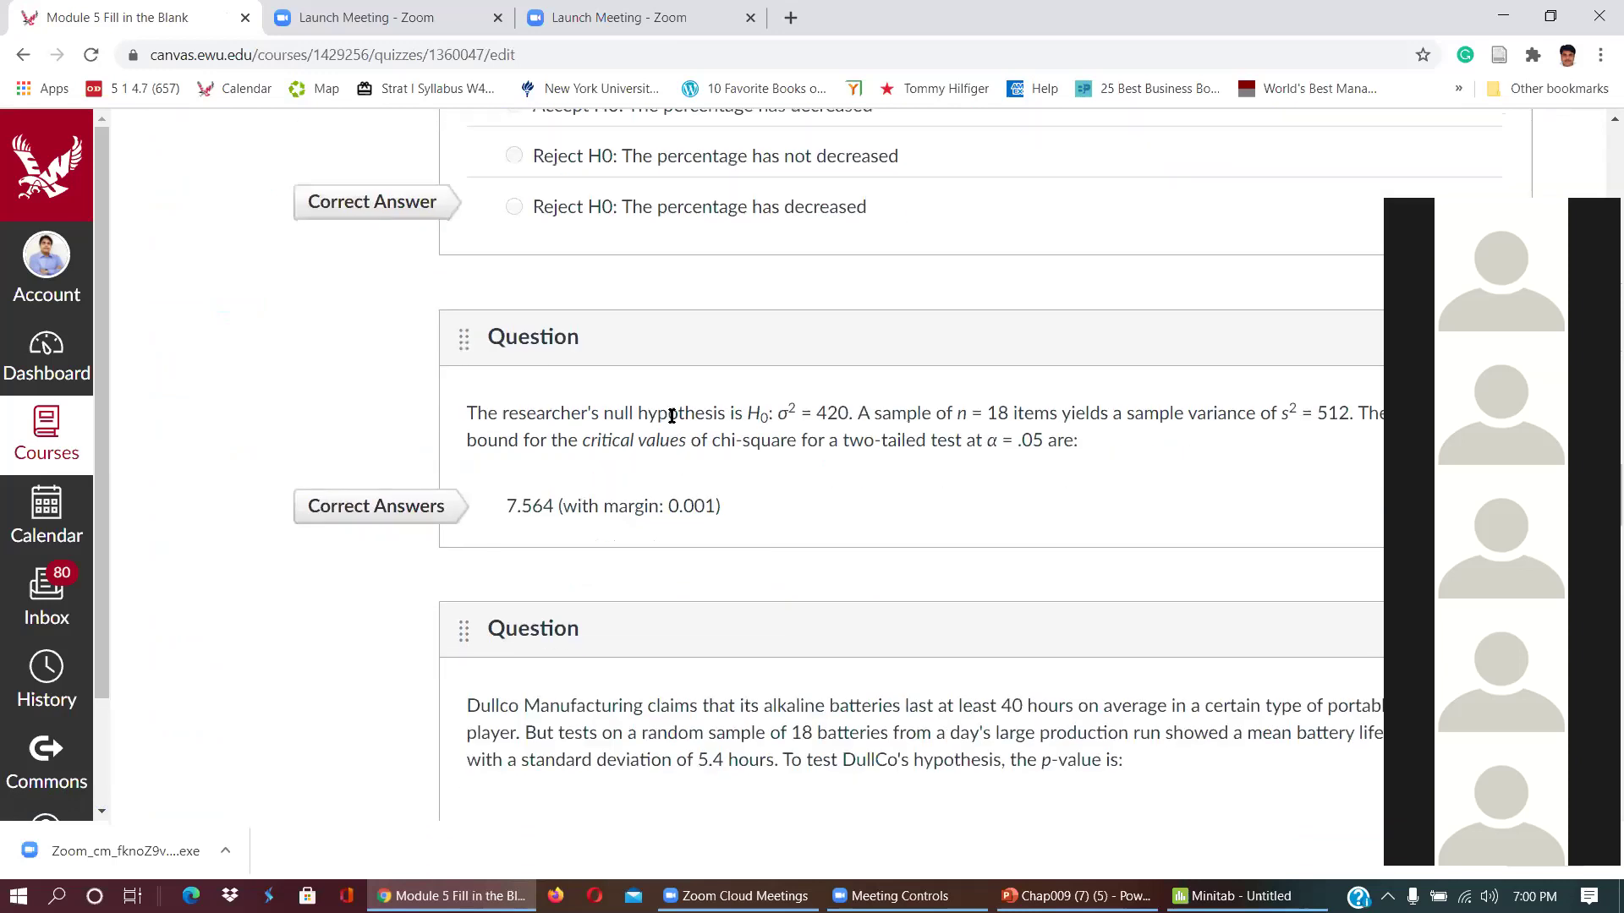
scroll(696, 477, up, 6)
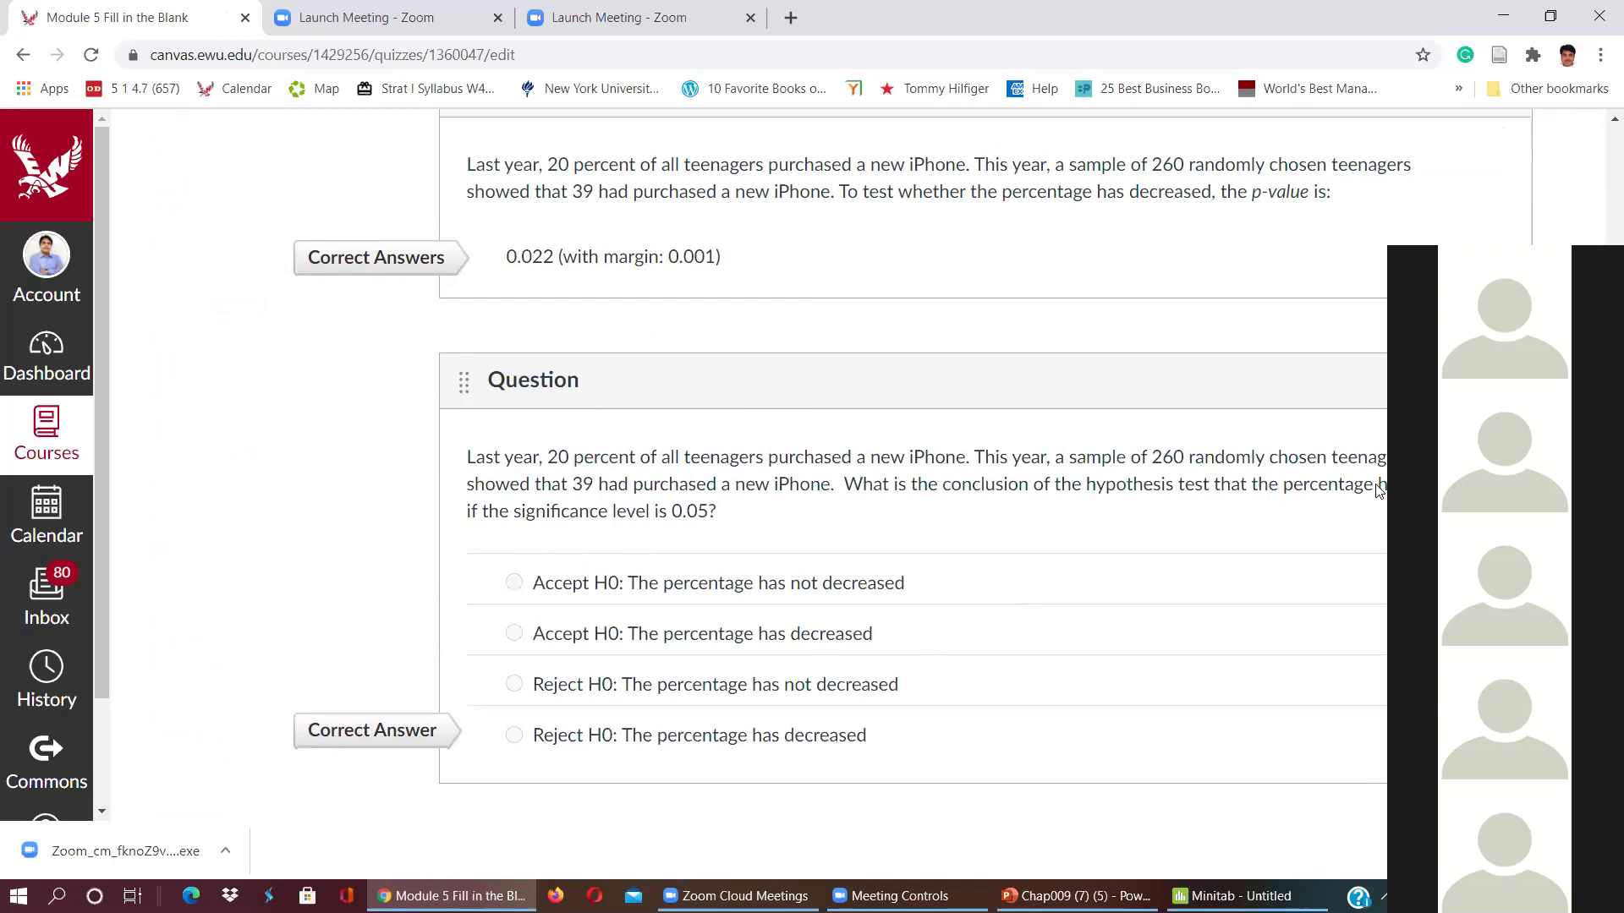
scroll(783, 391, down, 1)
scroll(783, 392, down, 8)
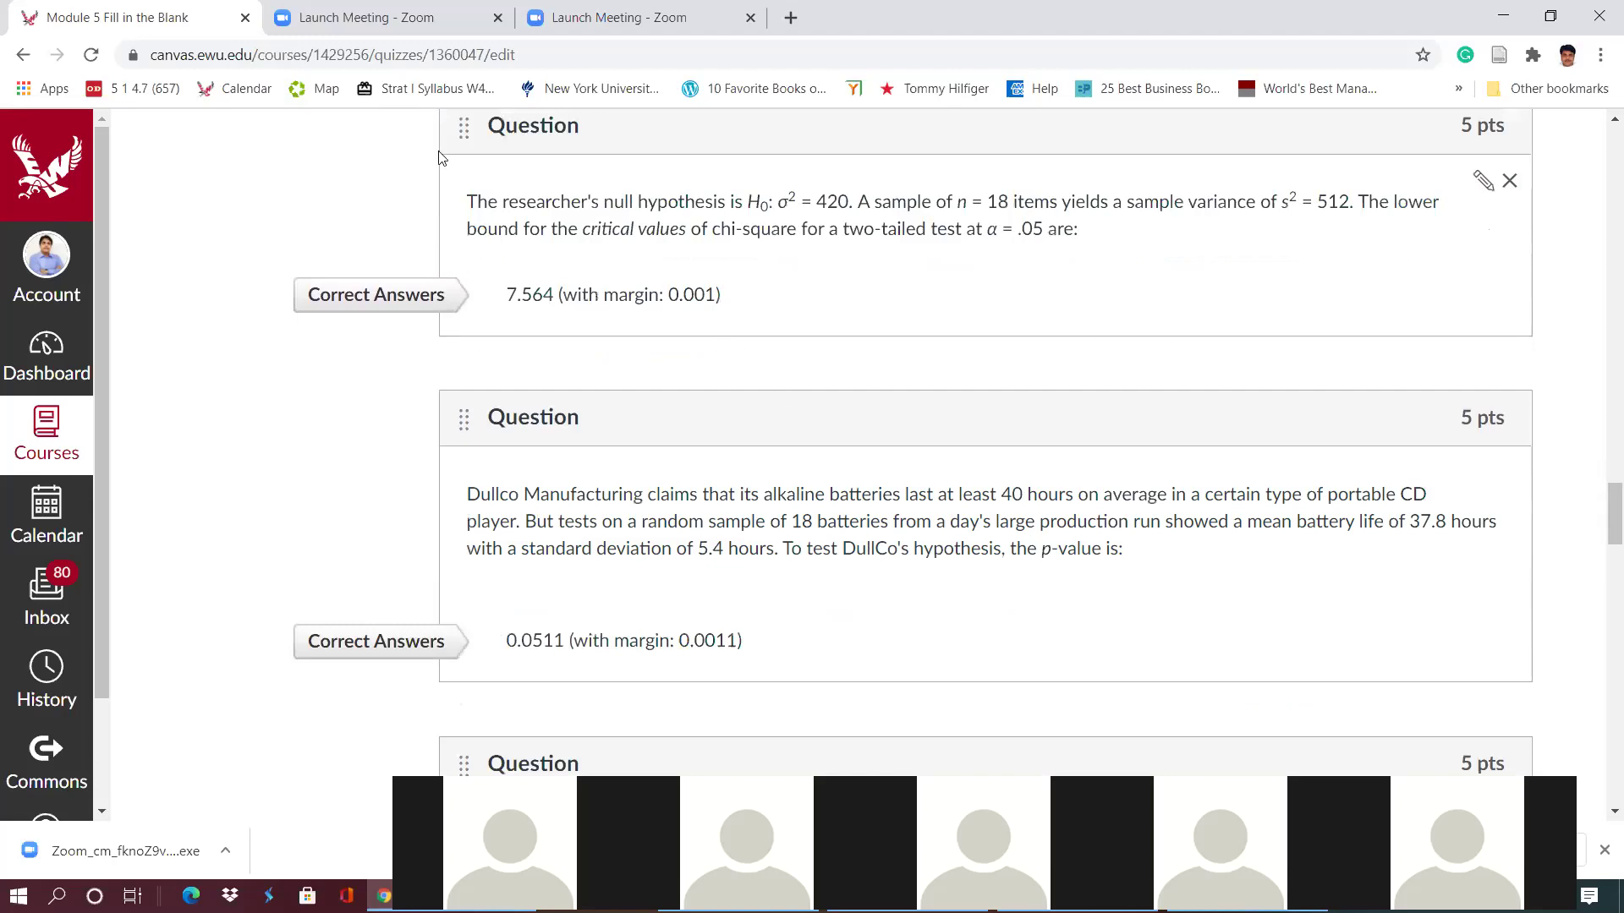
scroll(757, 526, up, 1)
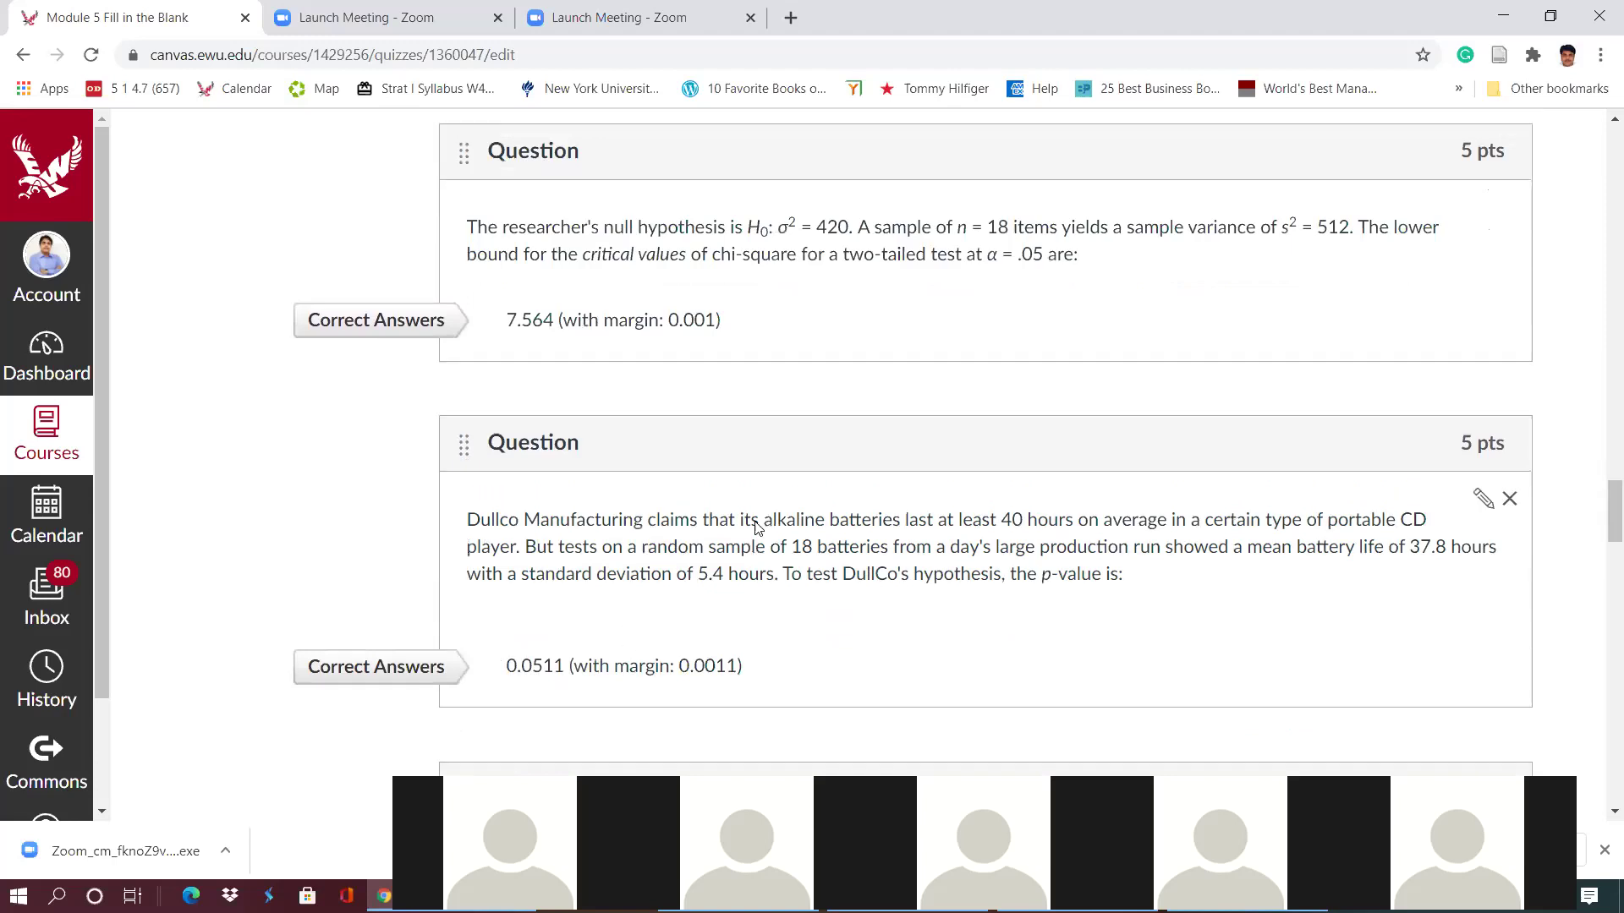
scroll(1603, 457, up, 8)
scroll(1599, 427, up, 8)
mouse_move(1598, 423)
mouse_down()
mouse_move(1598, 200)
mouse_move(1600, 450)
mouse_up()
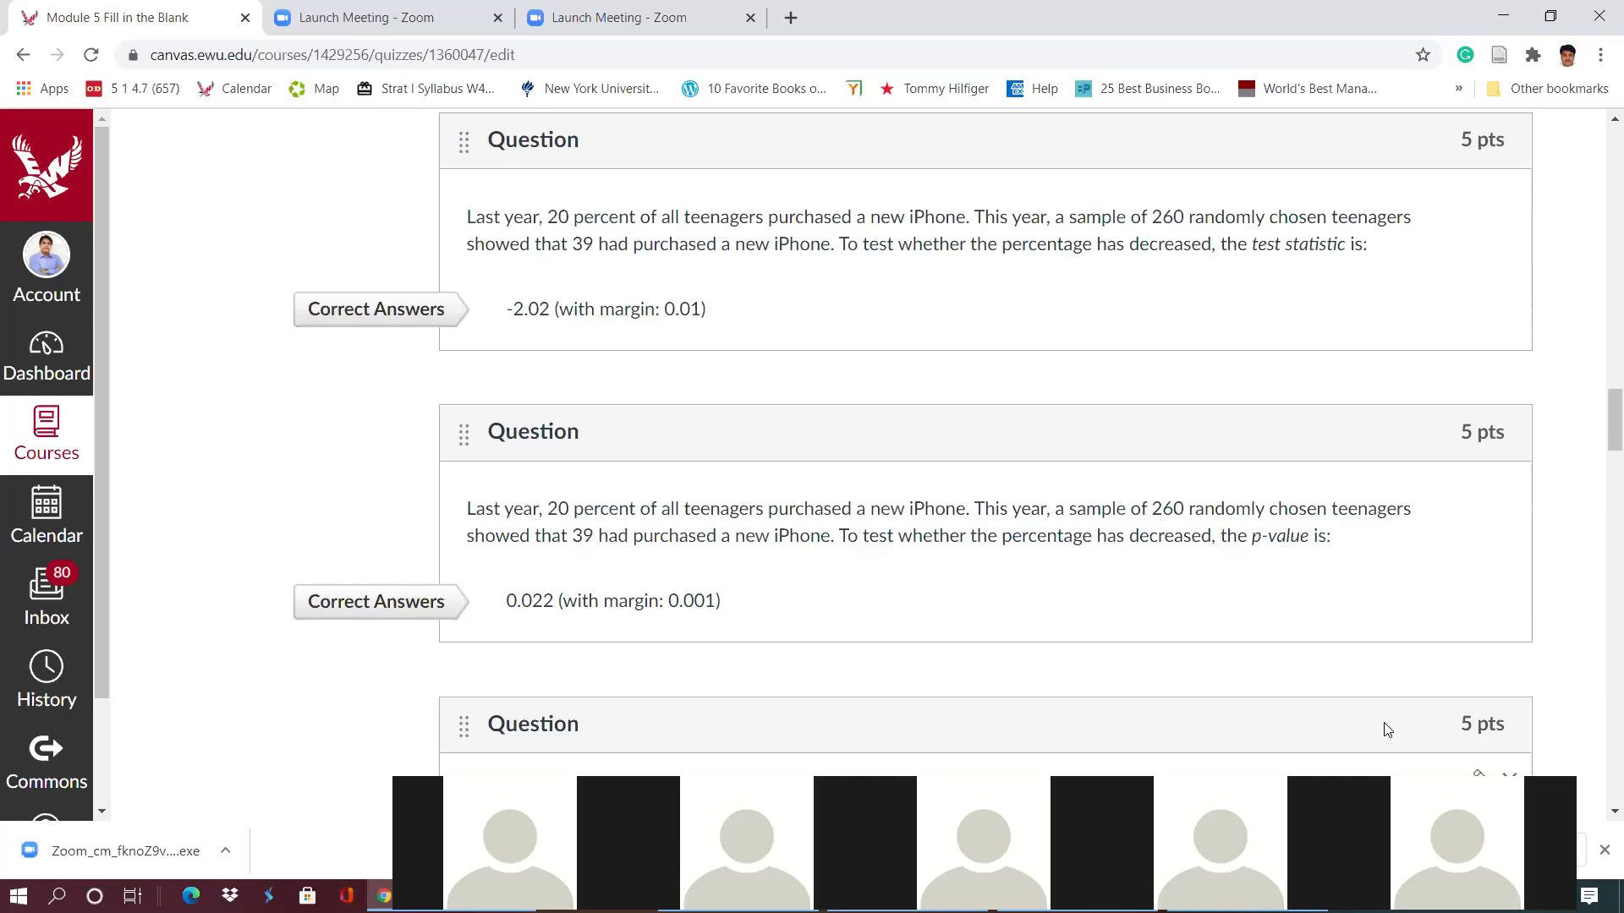
- Switch to Minitab and set up a 1 Proportion hypothesis test on summarized data with 39 events, 260 trials and hypothesized proportion .20
key(alt+Tab)
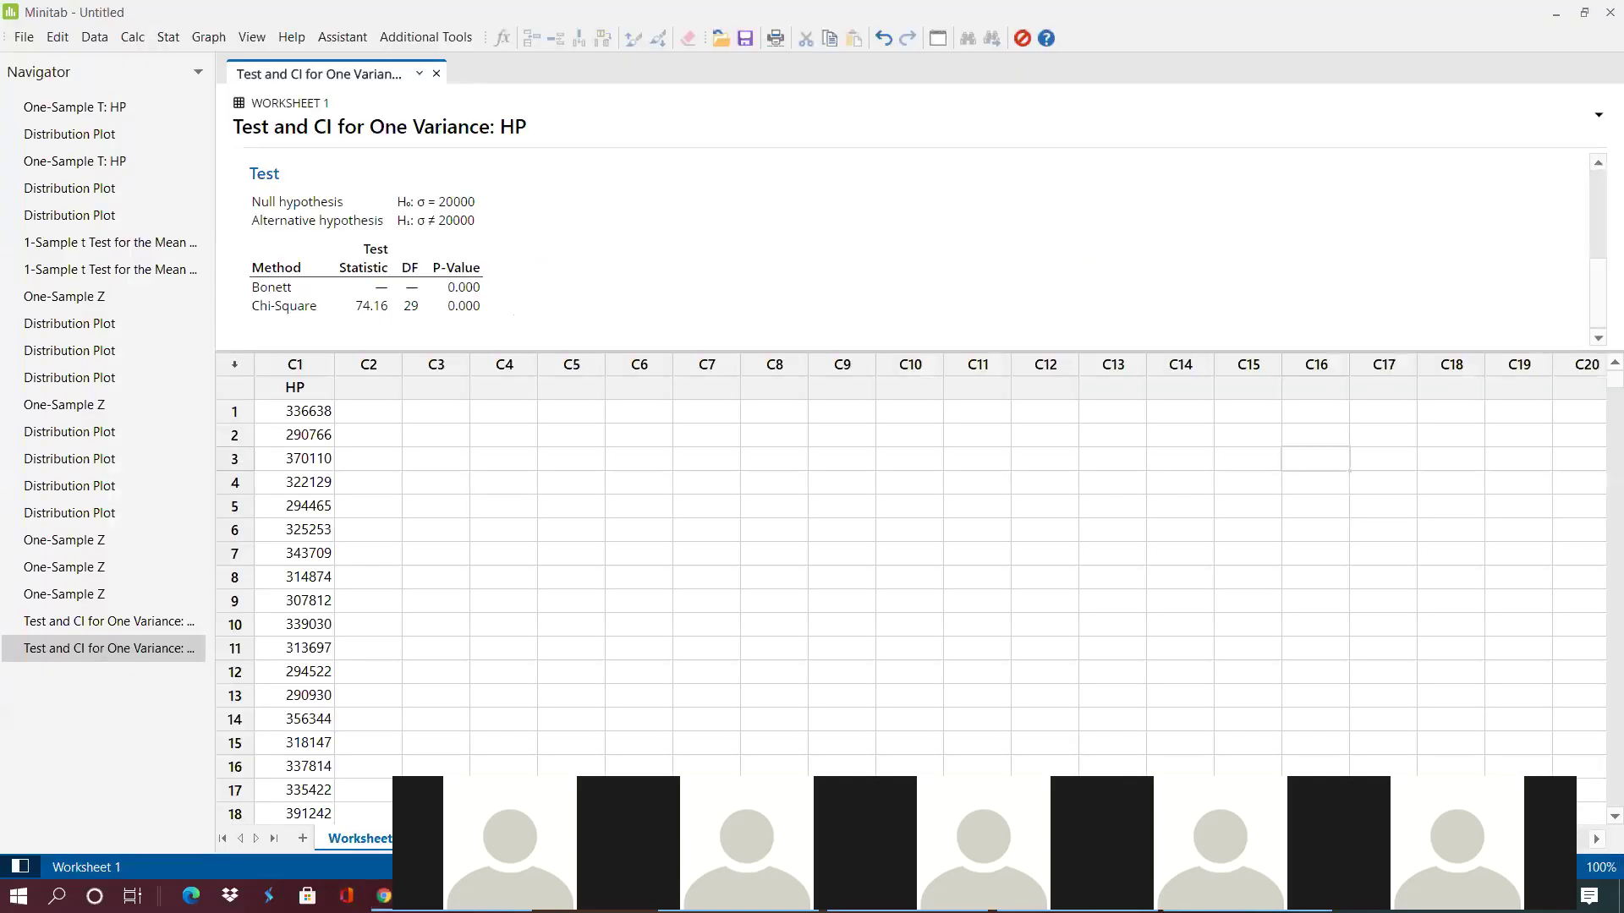
click(207, 38)
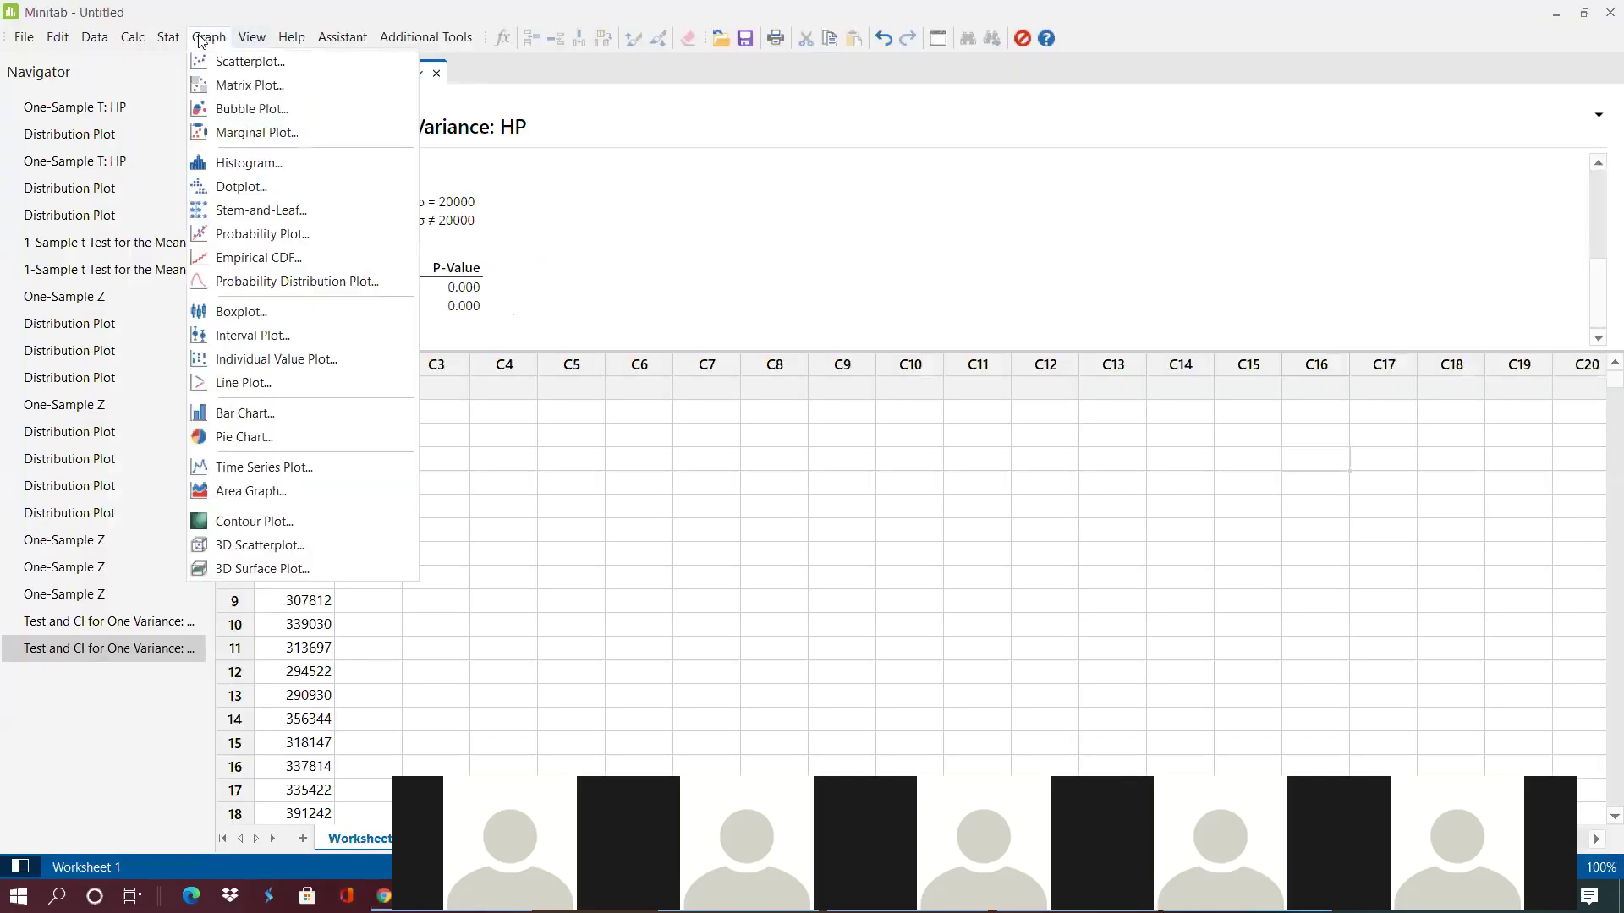
mouse_move(166, 44)
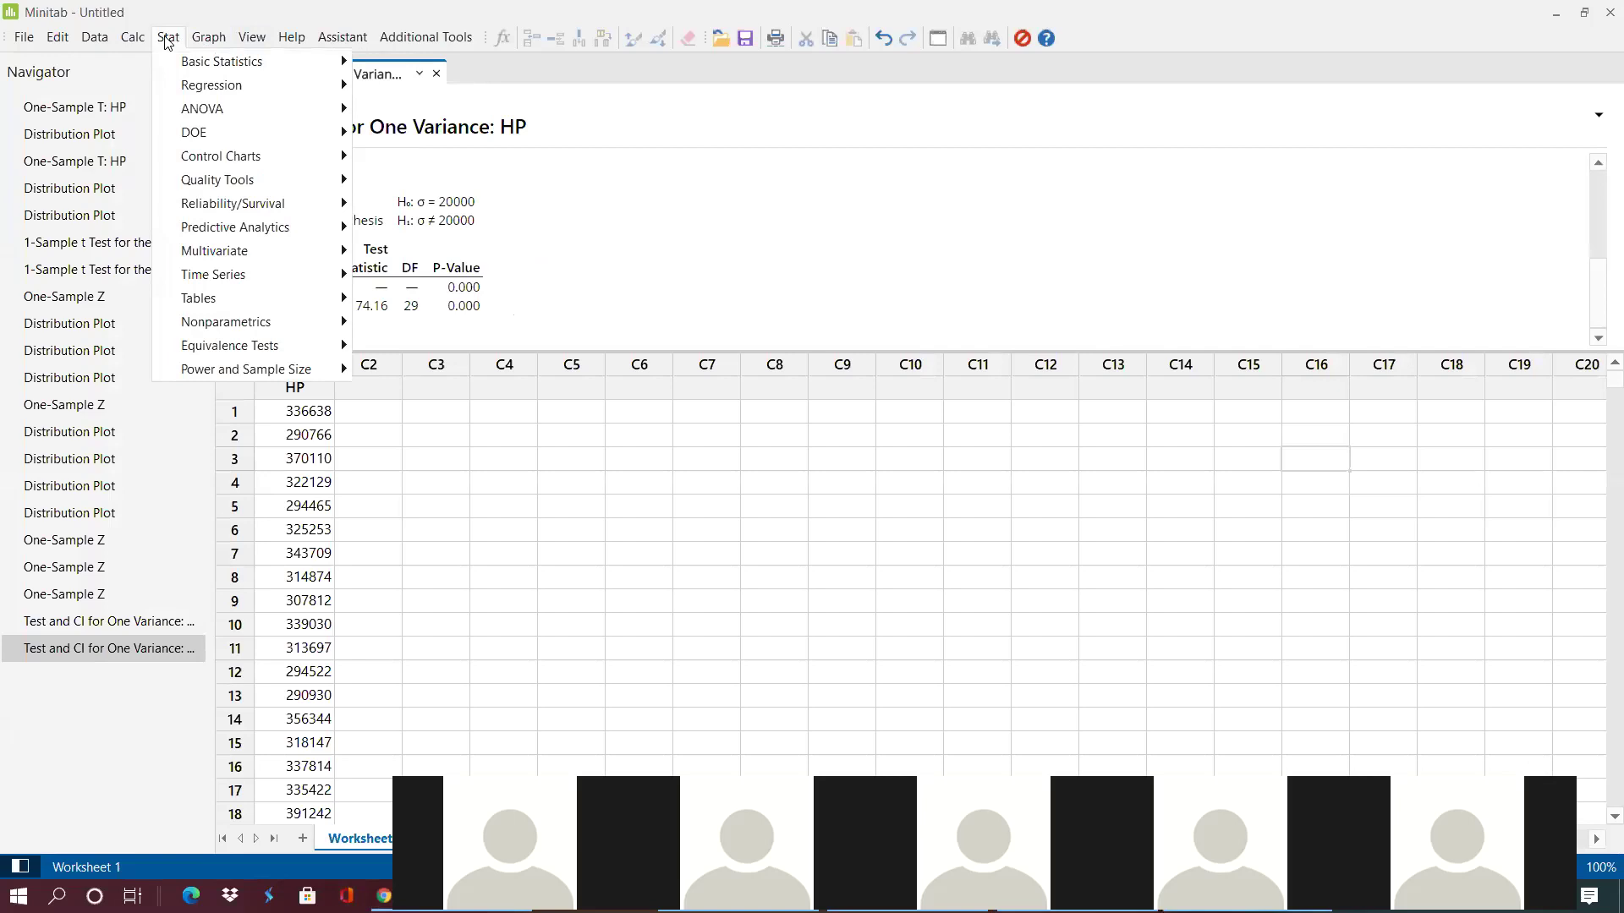
mouse_move(251, 64)
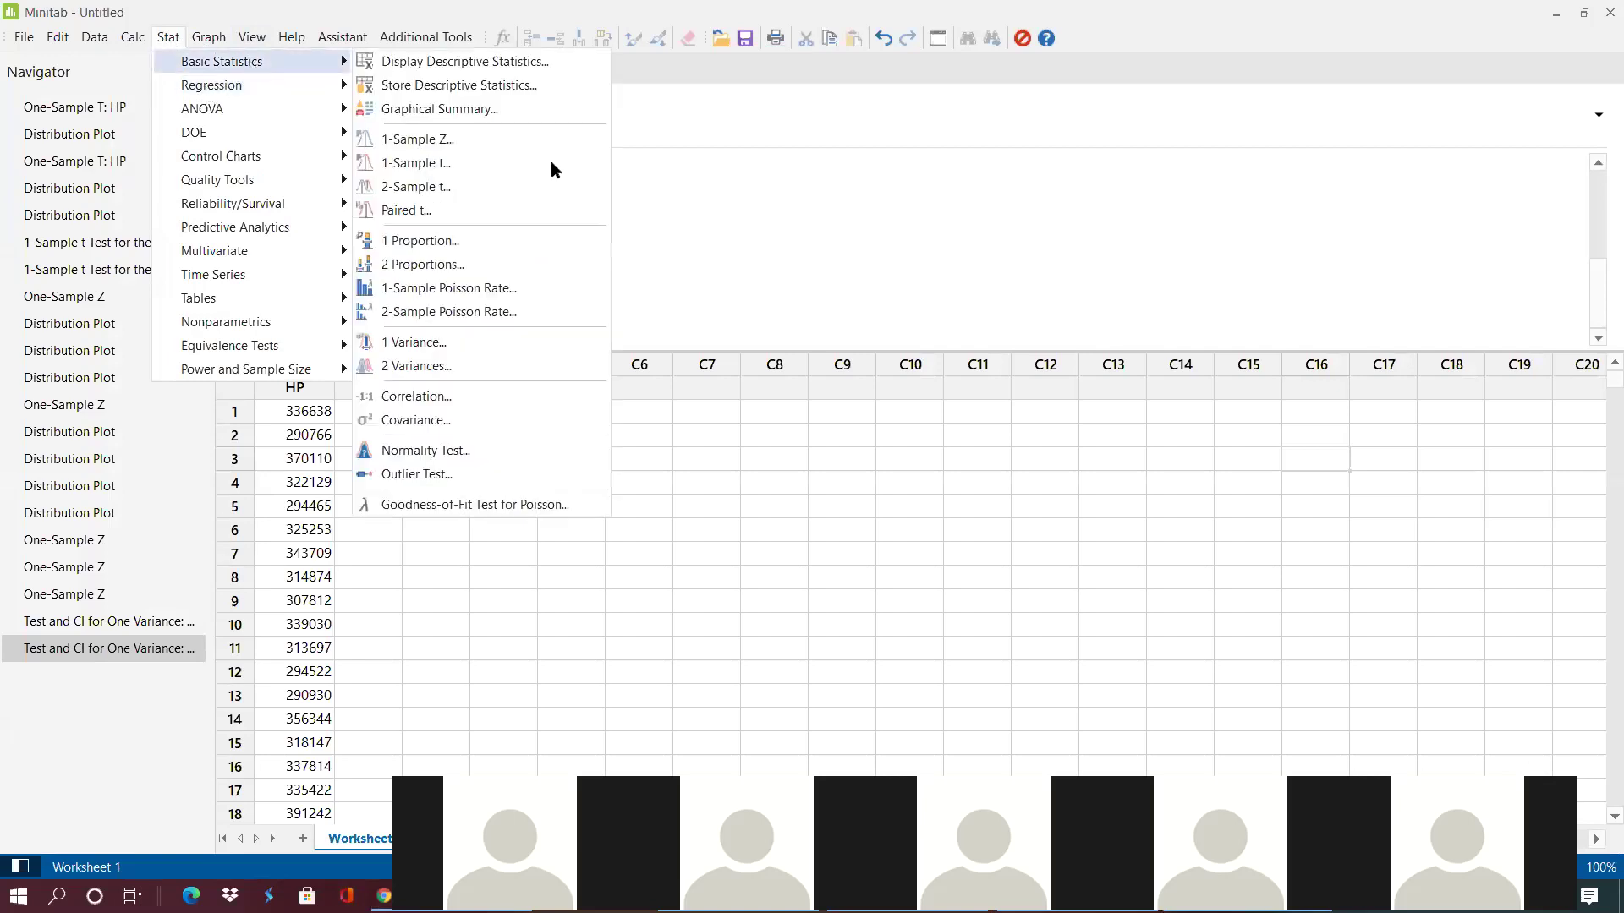
click(541, 241)
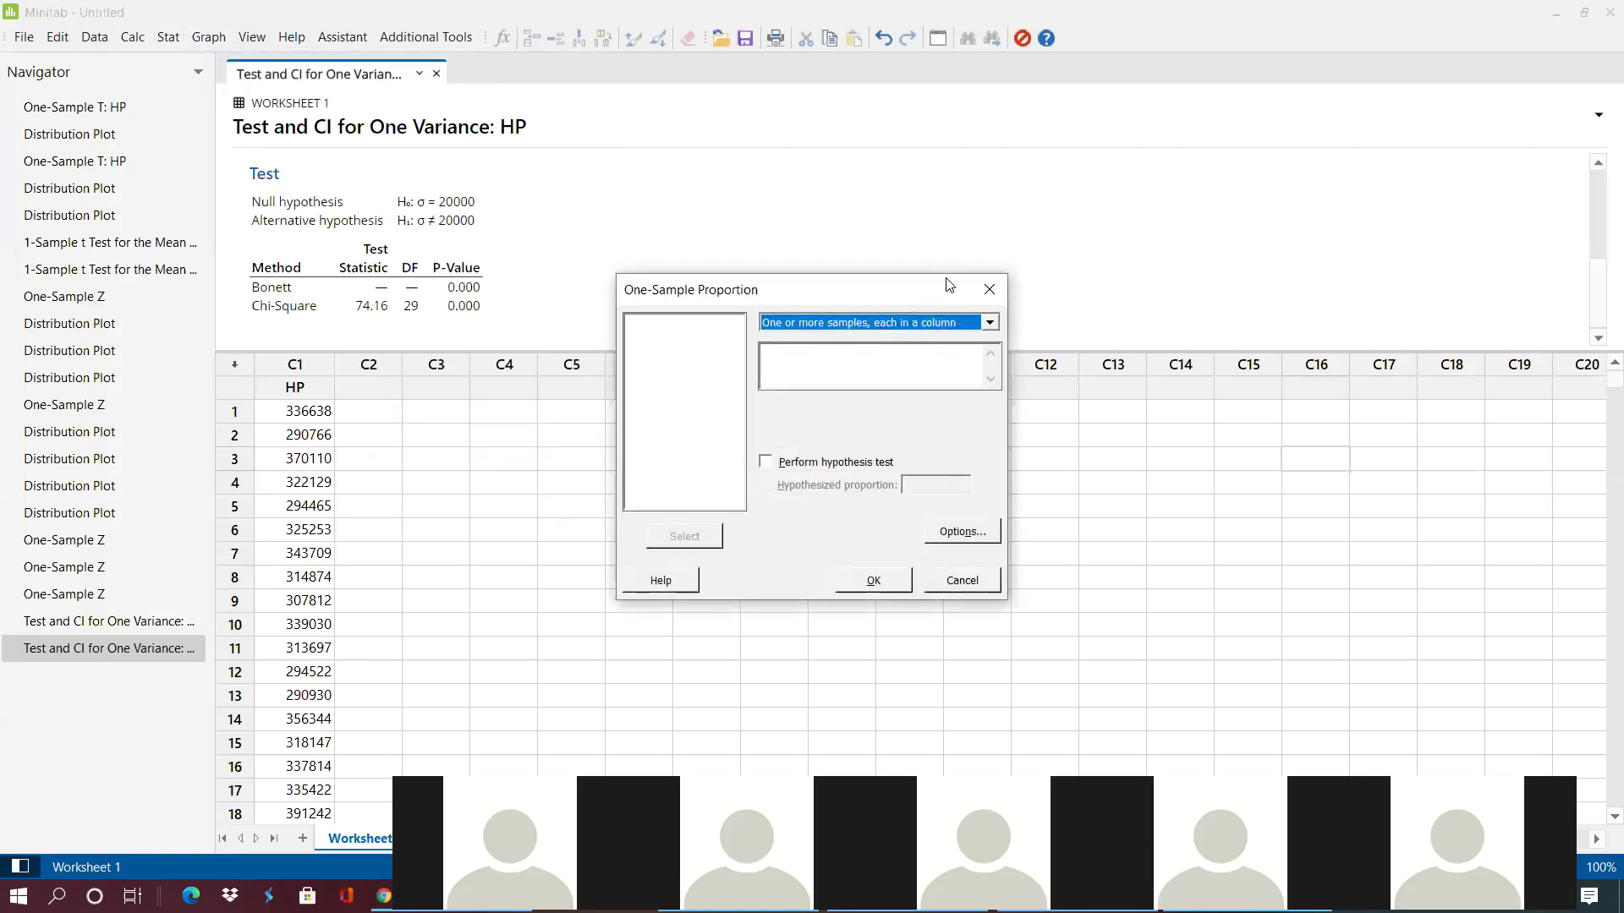
drag(949, 285, 1203, 199)
click(1243, 236)
click(1121, 269)
click(1154, 268)
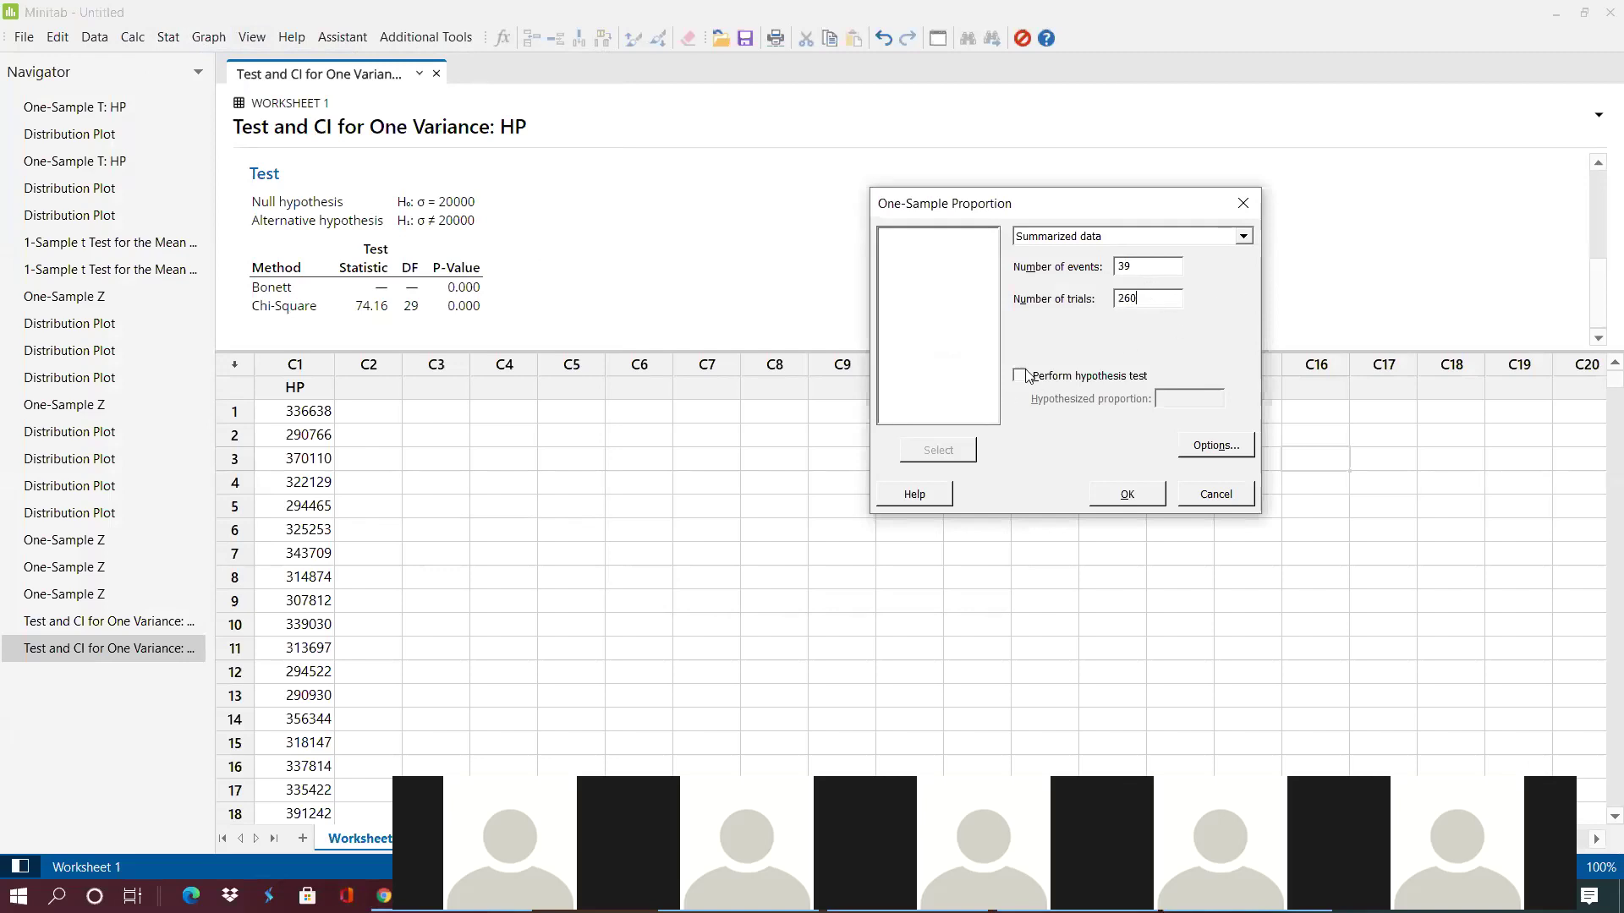
click(1087, 379)
click(1200, 401)
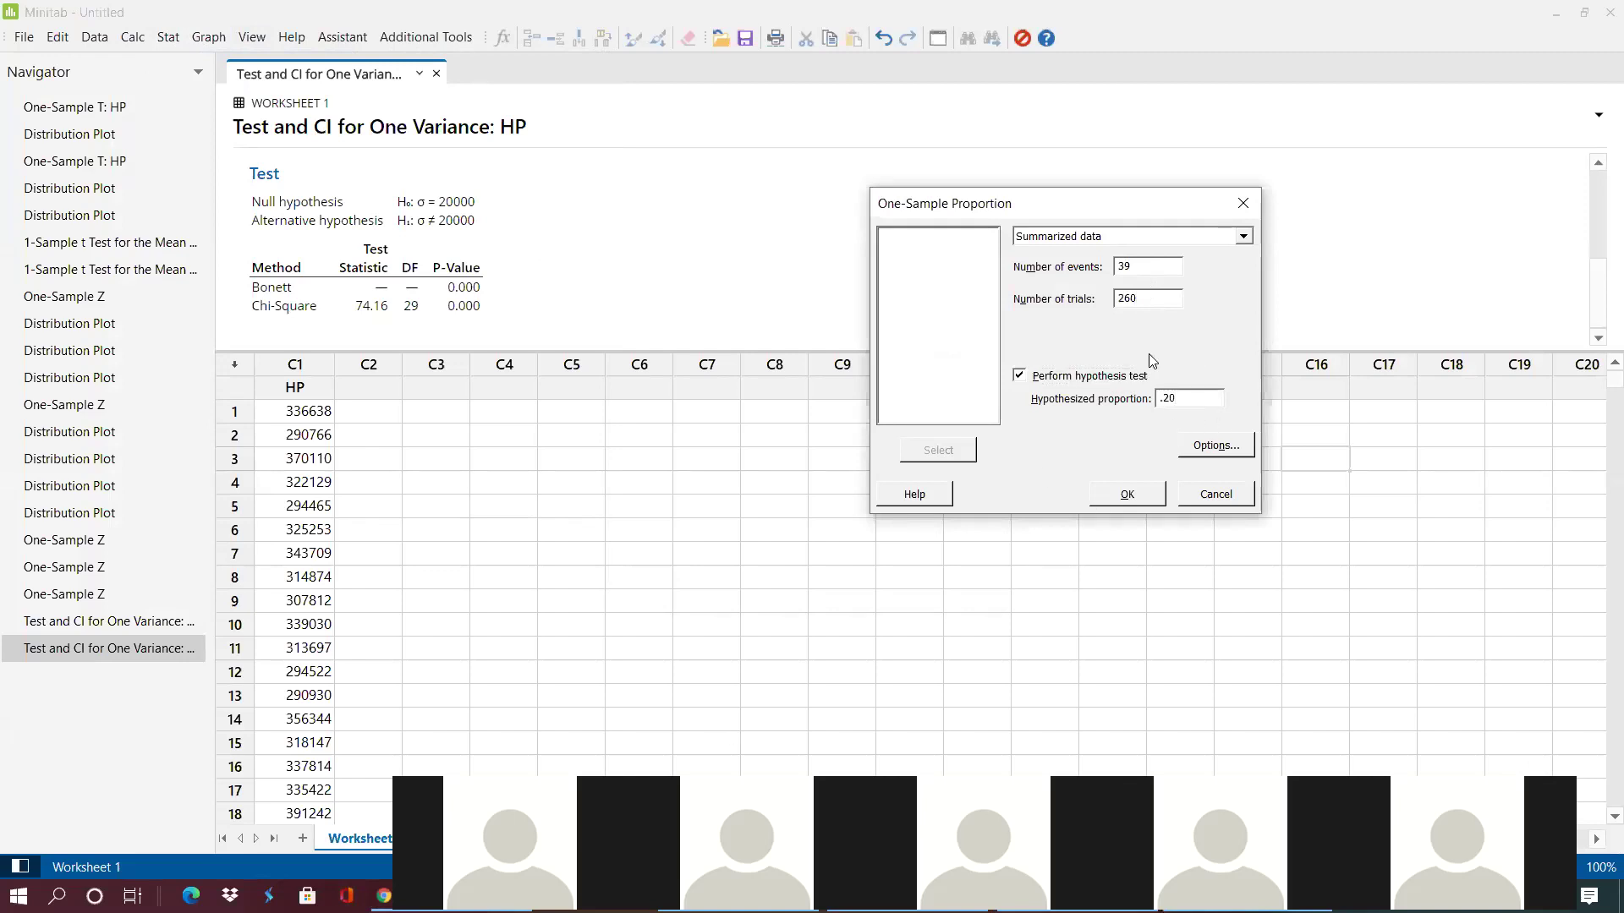
- Set the one-sample proportion test's method to Normal approximation in its options
click(1214, 446)
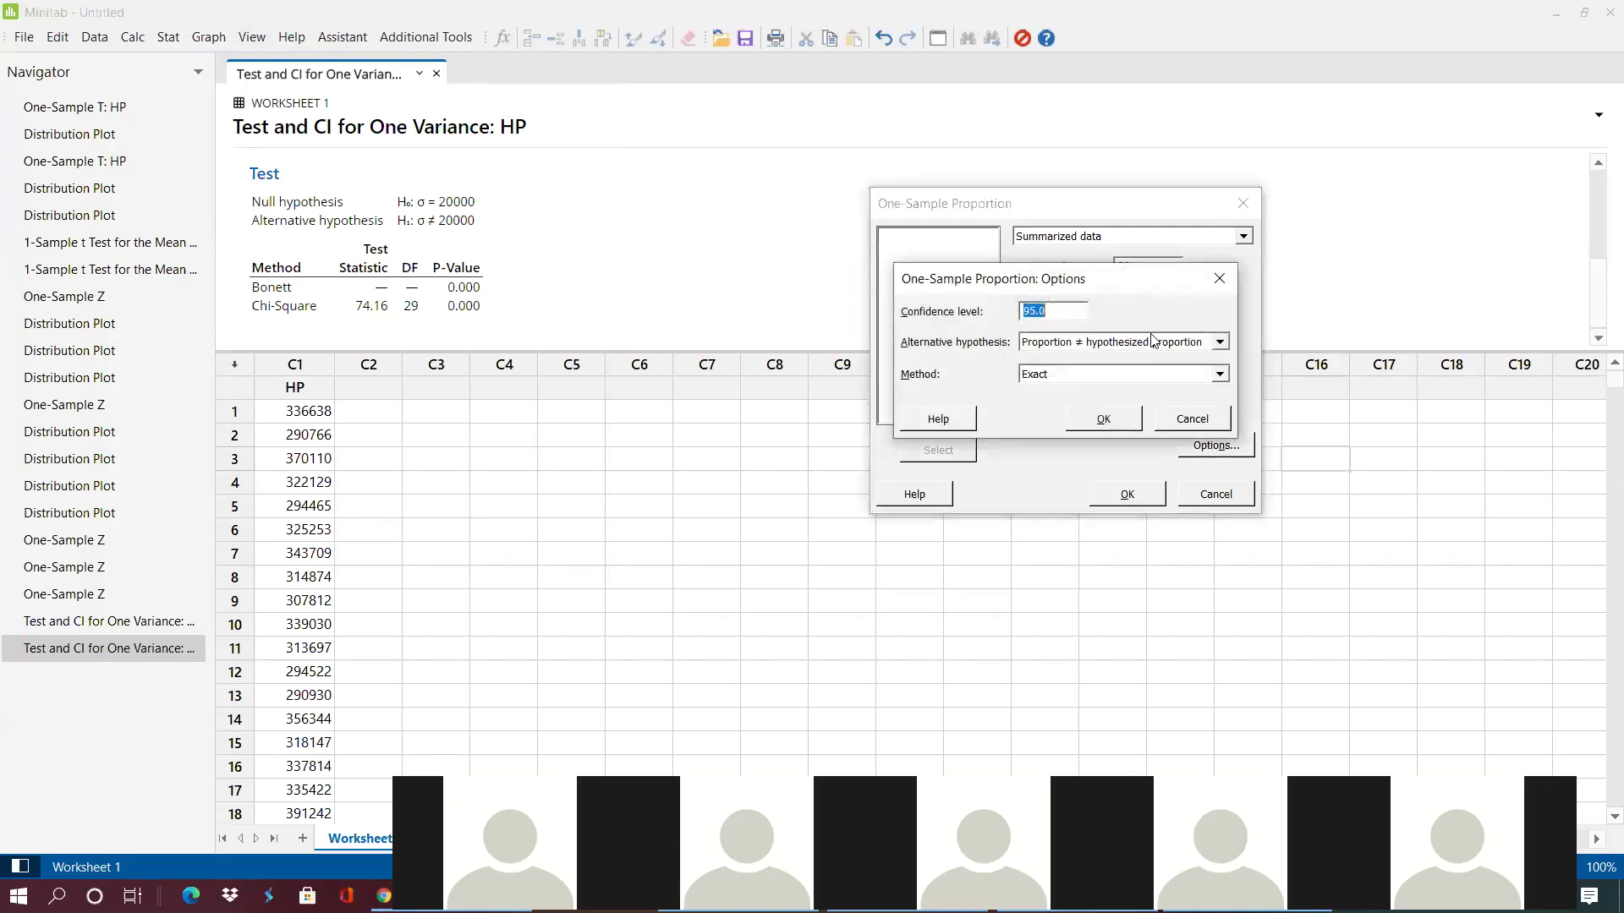
drag(1124, 272, 1098, 204)
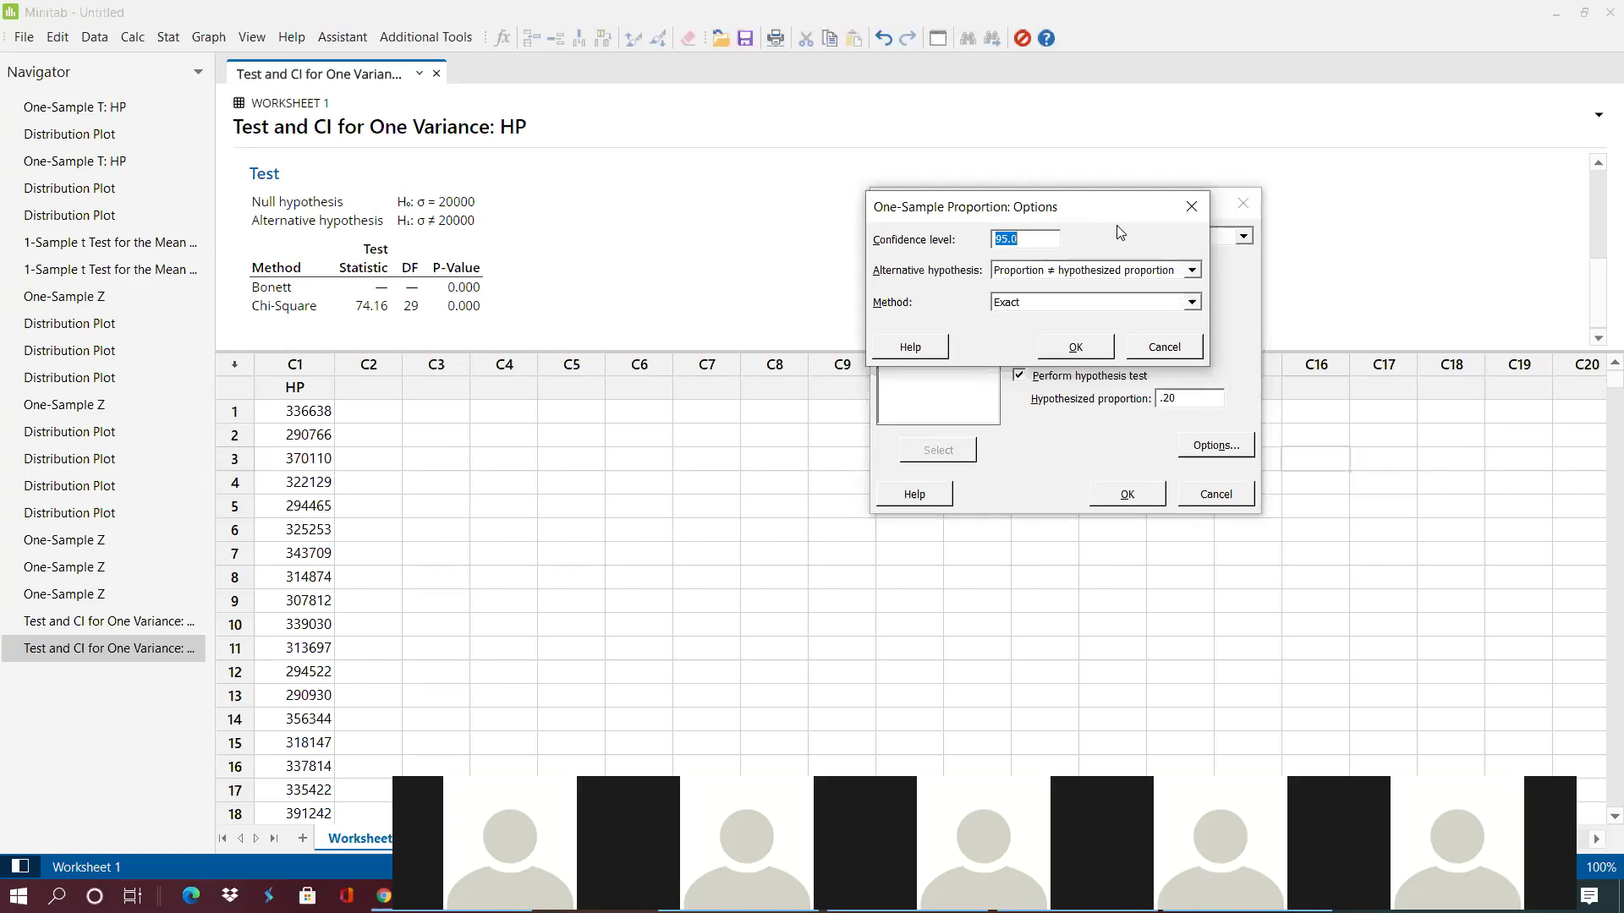
click(1119, 303)
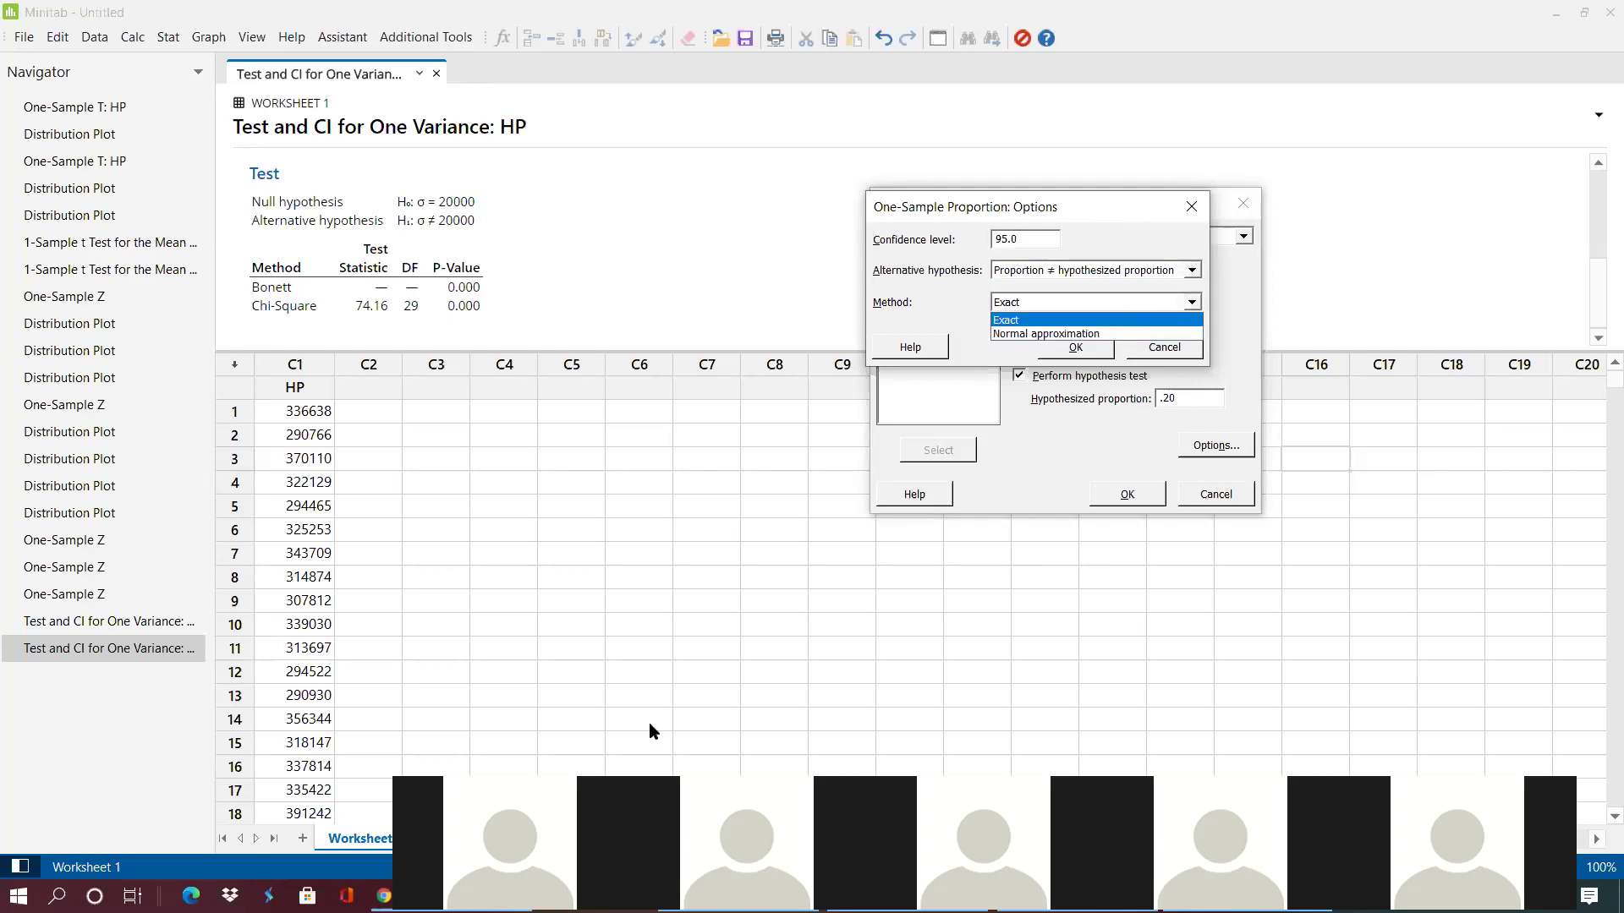
key(Return)
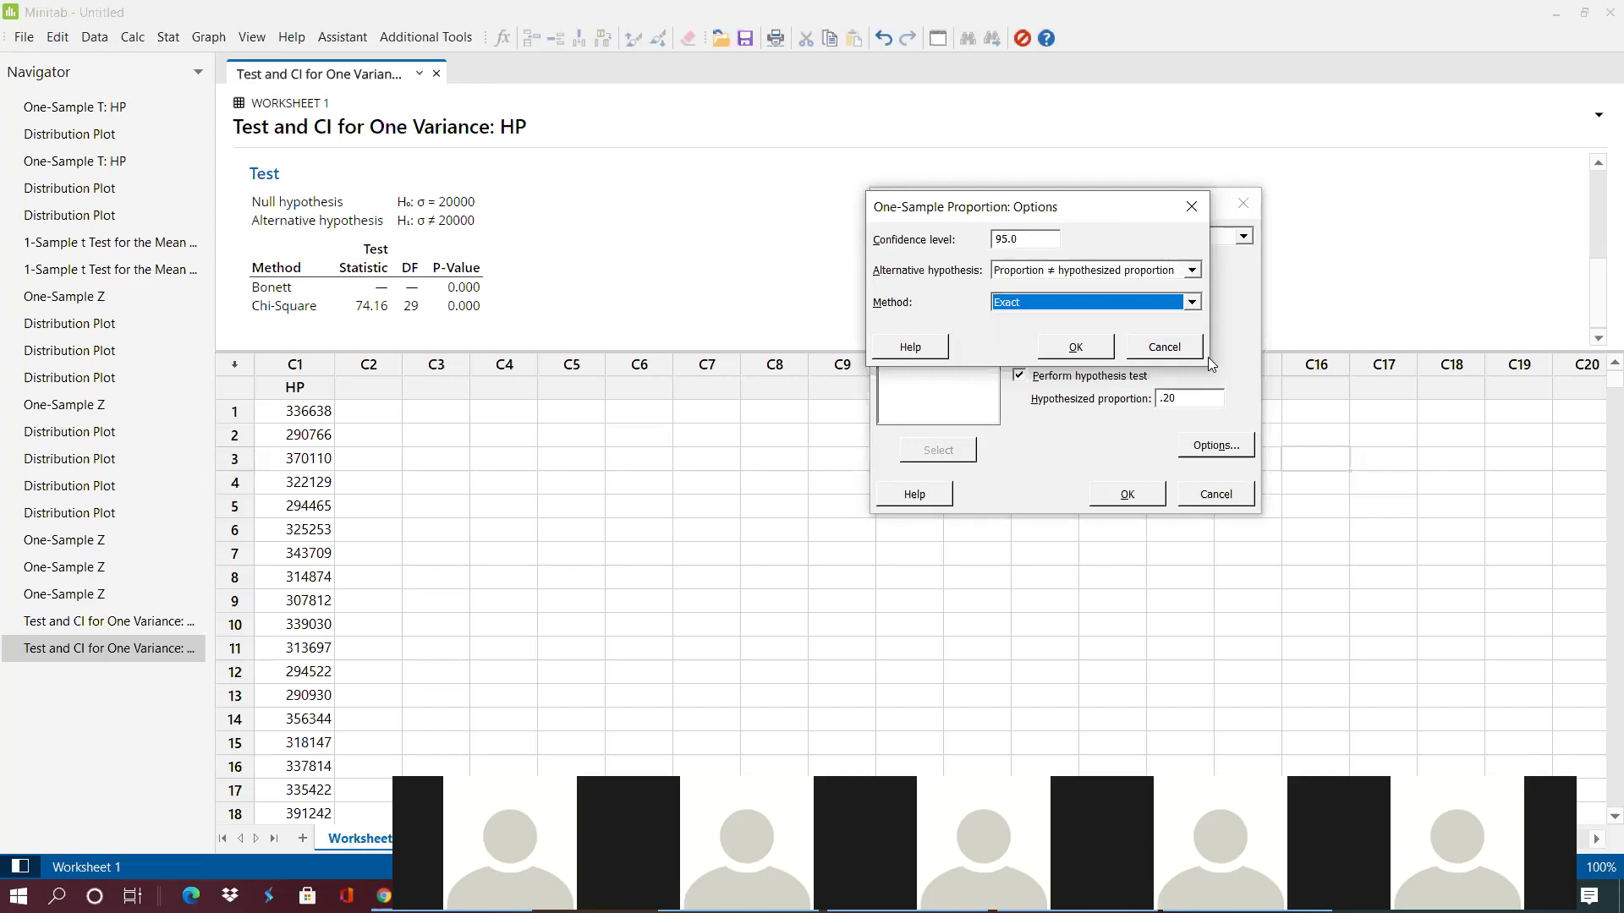
click(1103, 300)
click(1099, 325)
click(1092, 304)
click(1071, 212)
click(1072, 298)
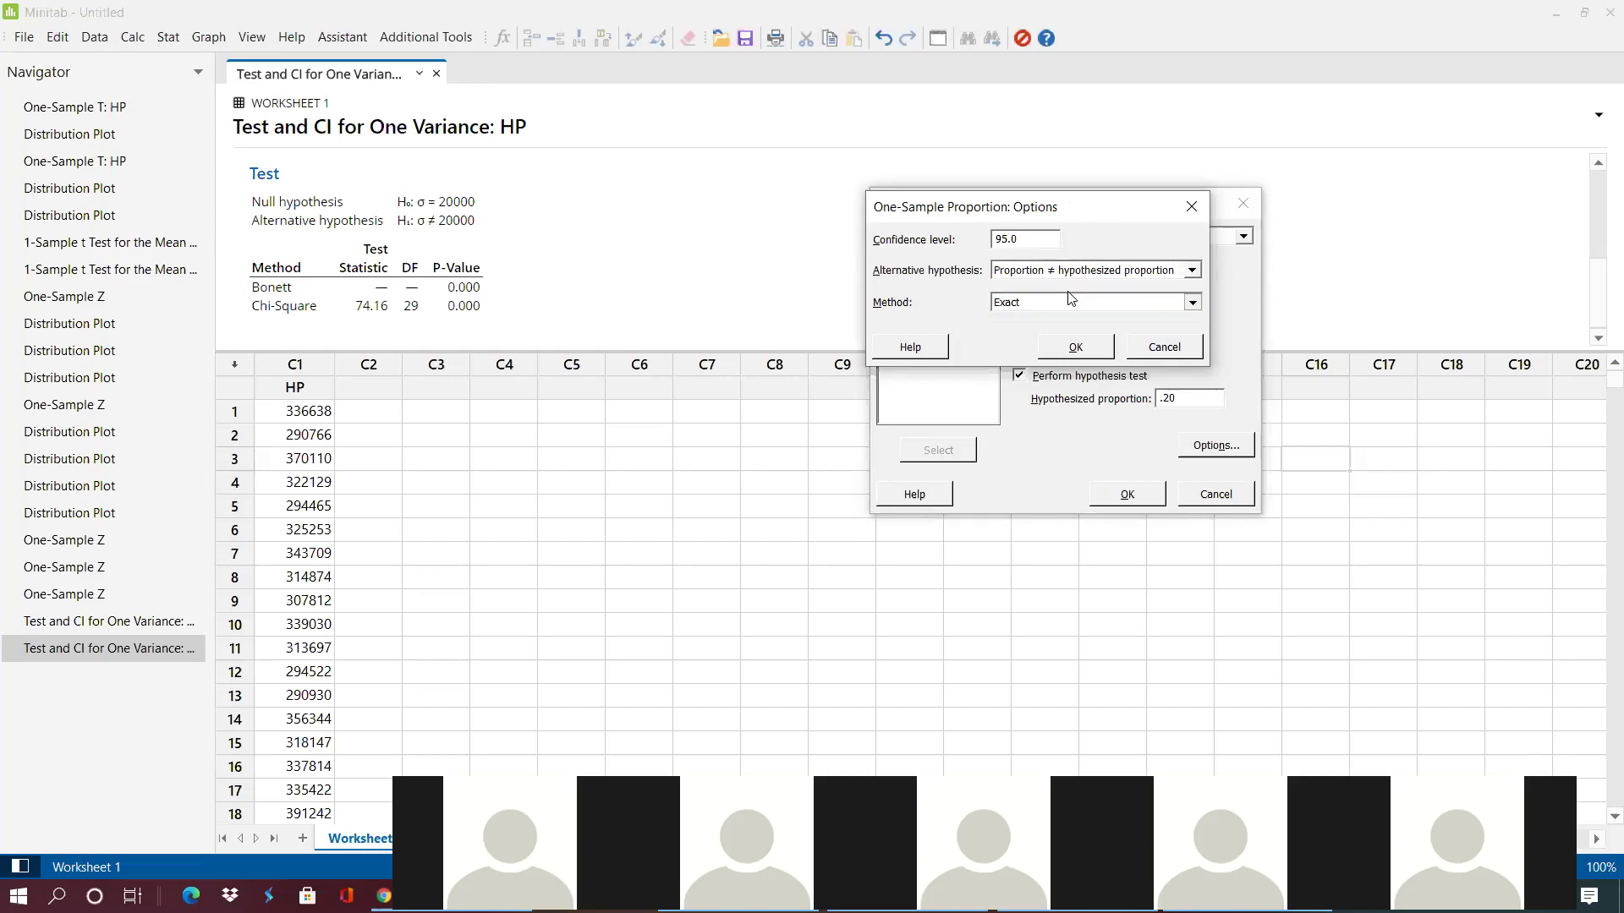
click(1063, 334)
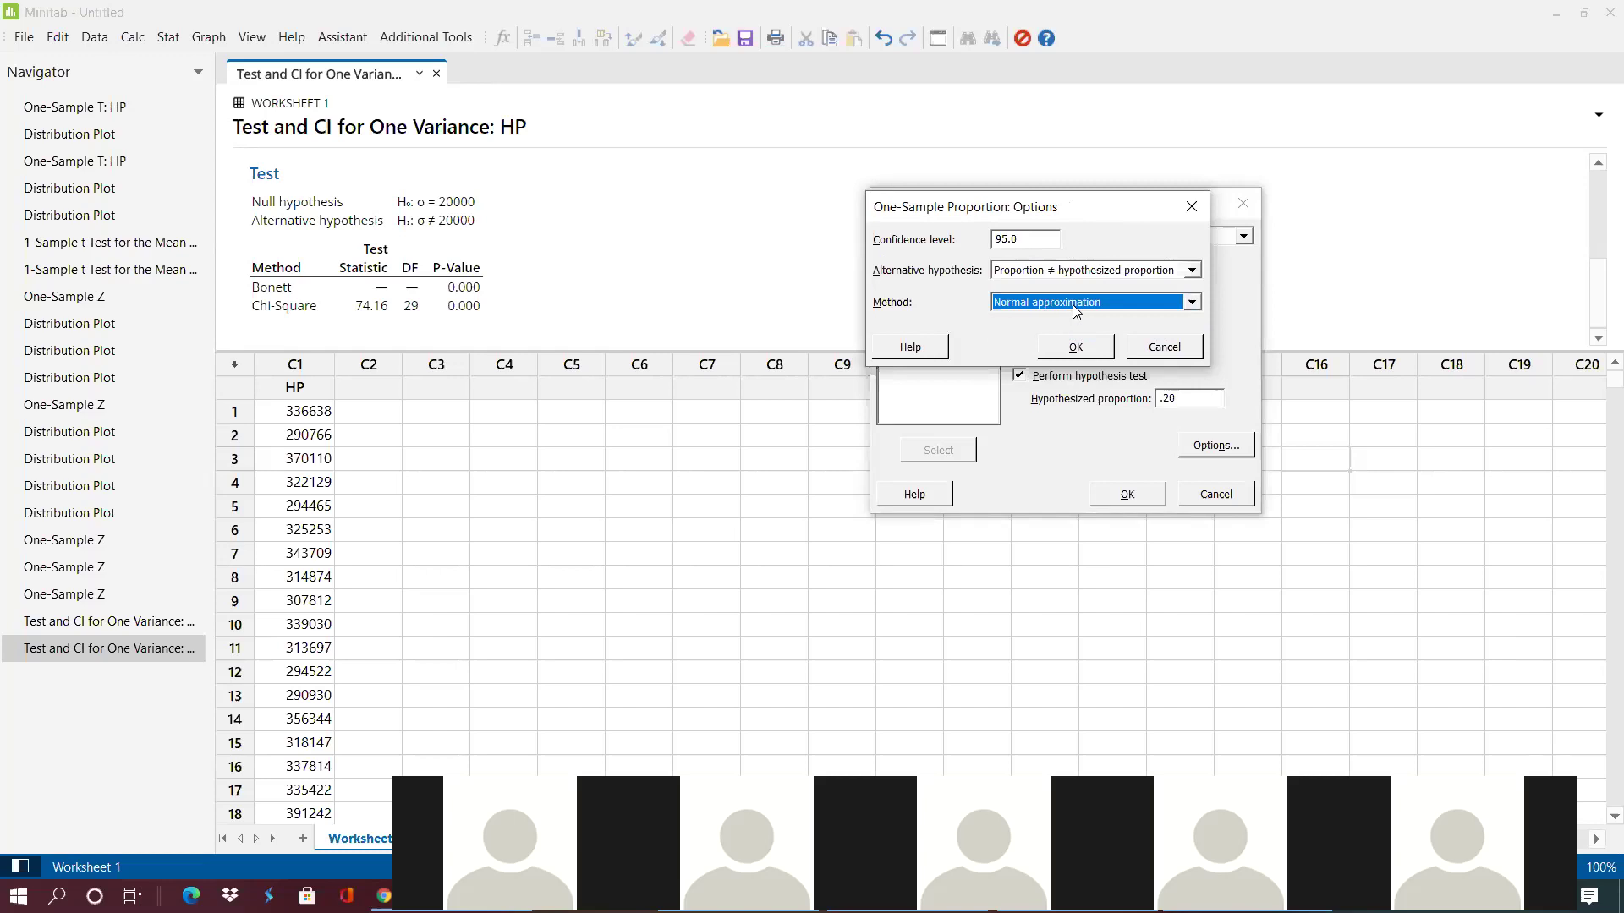
click(1071, 305)
click(1071, 334)
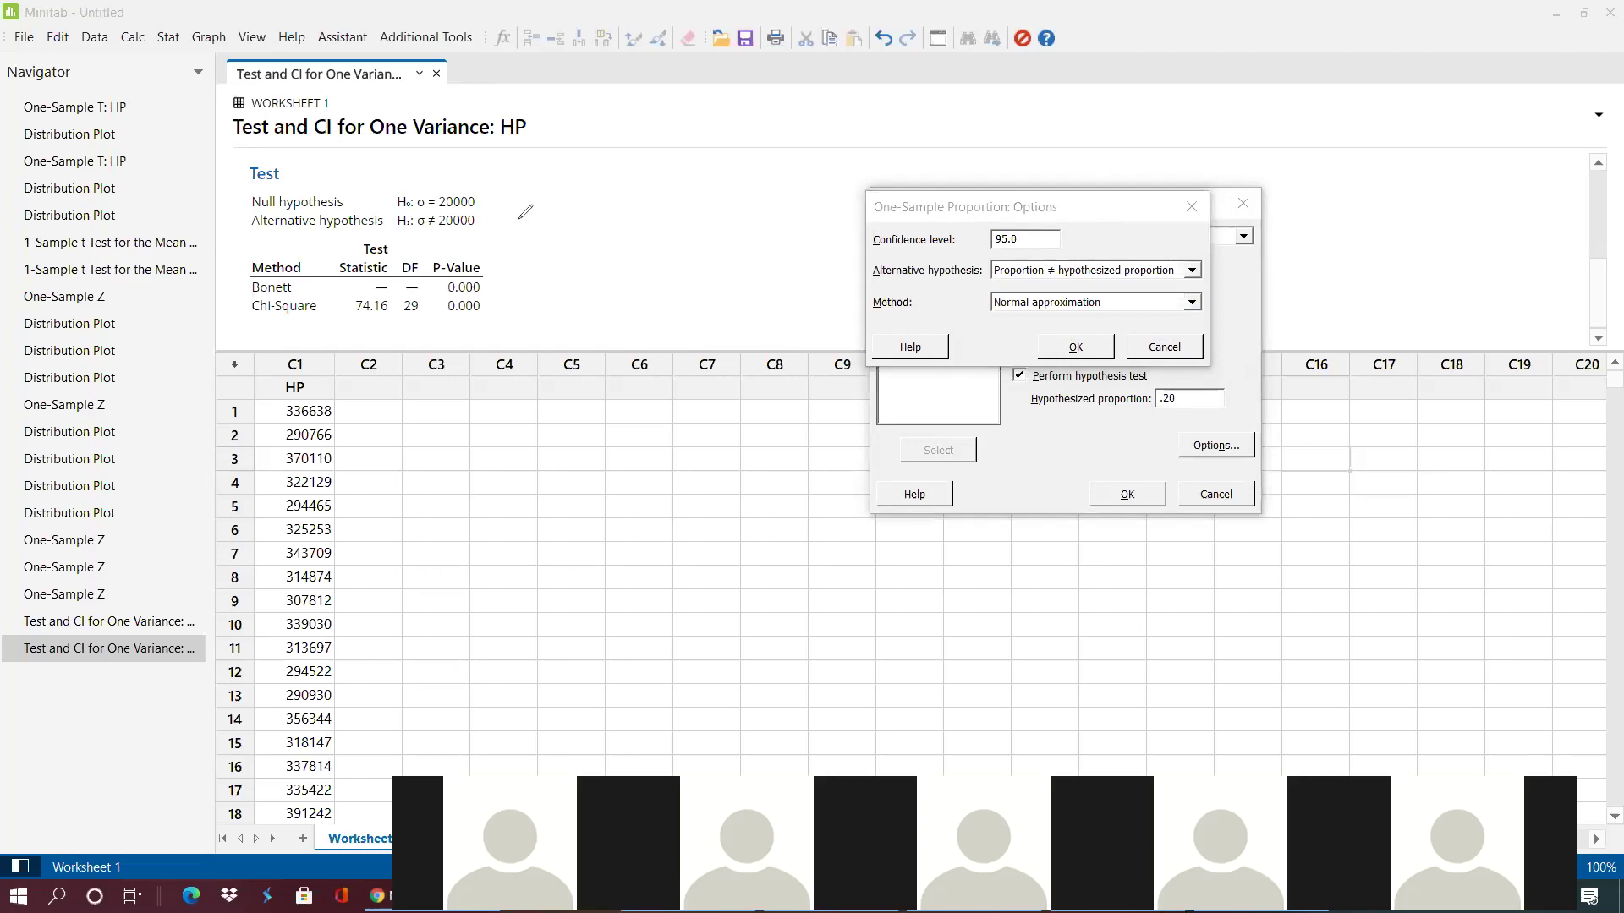
- Handwrite the normality conditions nπ ≥ 10 and n(1-π) ≥ 10 as annotations over the Minitab window
mouse_move(517, 222)
mouse_down()
mouse_move(580, 206)
mouse_move(571, 218)
mouse_move(578, 207)
mouse_move(616, 230)
mouse_move(592, 290)
mouse_move(597, 255)
mouse_up()
click(563, 289)
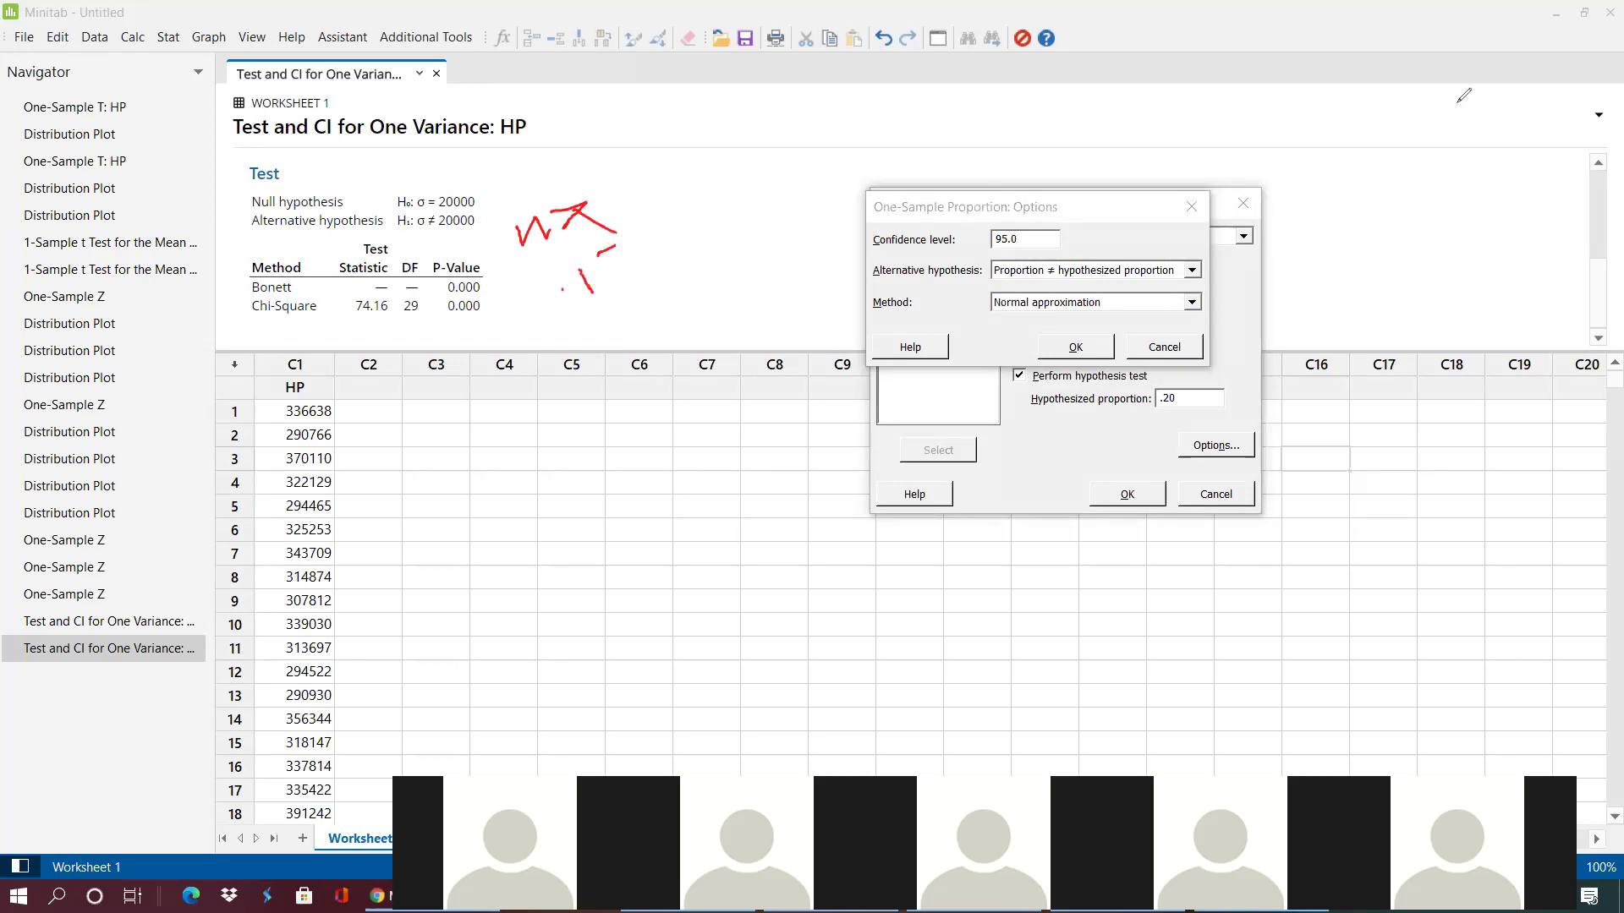
click(601, 258)
mouse_move(606, 255)
mouse_down()
mouse_move(648, 269)
mouse_move(635, 306)
mouse_up()
mouse_move(689, 227)
mouse_down()
mouse_move(688, 282)
mouse_move(720, 266)
mouse_up()
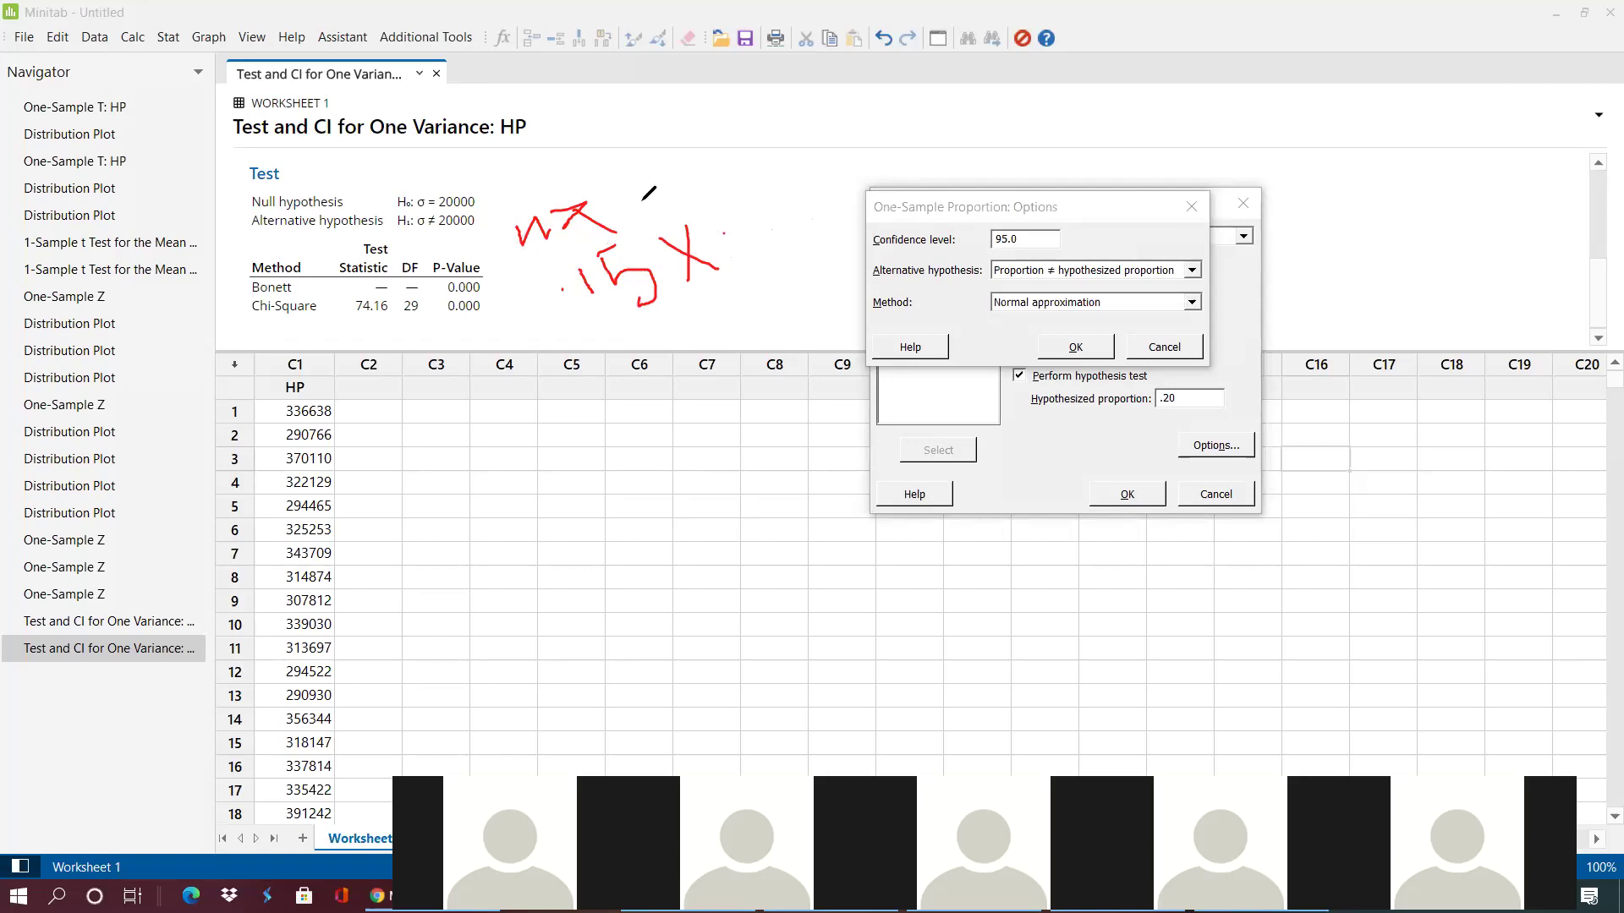
mouse_move(608, 184)
mouse_down()
mouse_move(645, 184)
mouse_move(621, 208)
mouse_move(699, 201)
mouse_move(715, 169)
mouse_up()
mouse_move(478, 504)
mouse_down()
mouse_move(520, 537)
mouse_move(534, 495)
mouse_move(558, 488)
mouse_move(559, 529)
mouse_up()
mouse_move(583, 479)
mouse_down()
mouse_move(595, 535)
mouse_move(599, 479)
mouse_up()
mouse_move(611, 484)
mouse_down()
mouse_move(685, 430)
mouse_move(750, 461)
mouse_up()
mouse_move(738, 403)
mouse_down()
mouse_move(760, 396)
mouse_move(761, 420)
mouse_move(804, 411)
mouse_up()
mouse_move(804, 351)
mouse_down()
mouse_move(840, 398)
mouse_move(827, 349)
mouse_move(843, 338)
mouse_up()
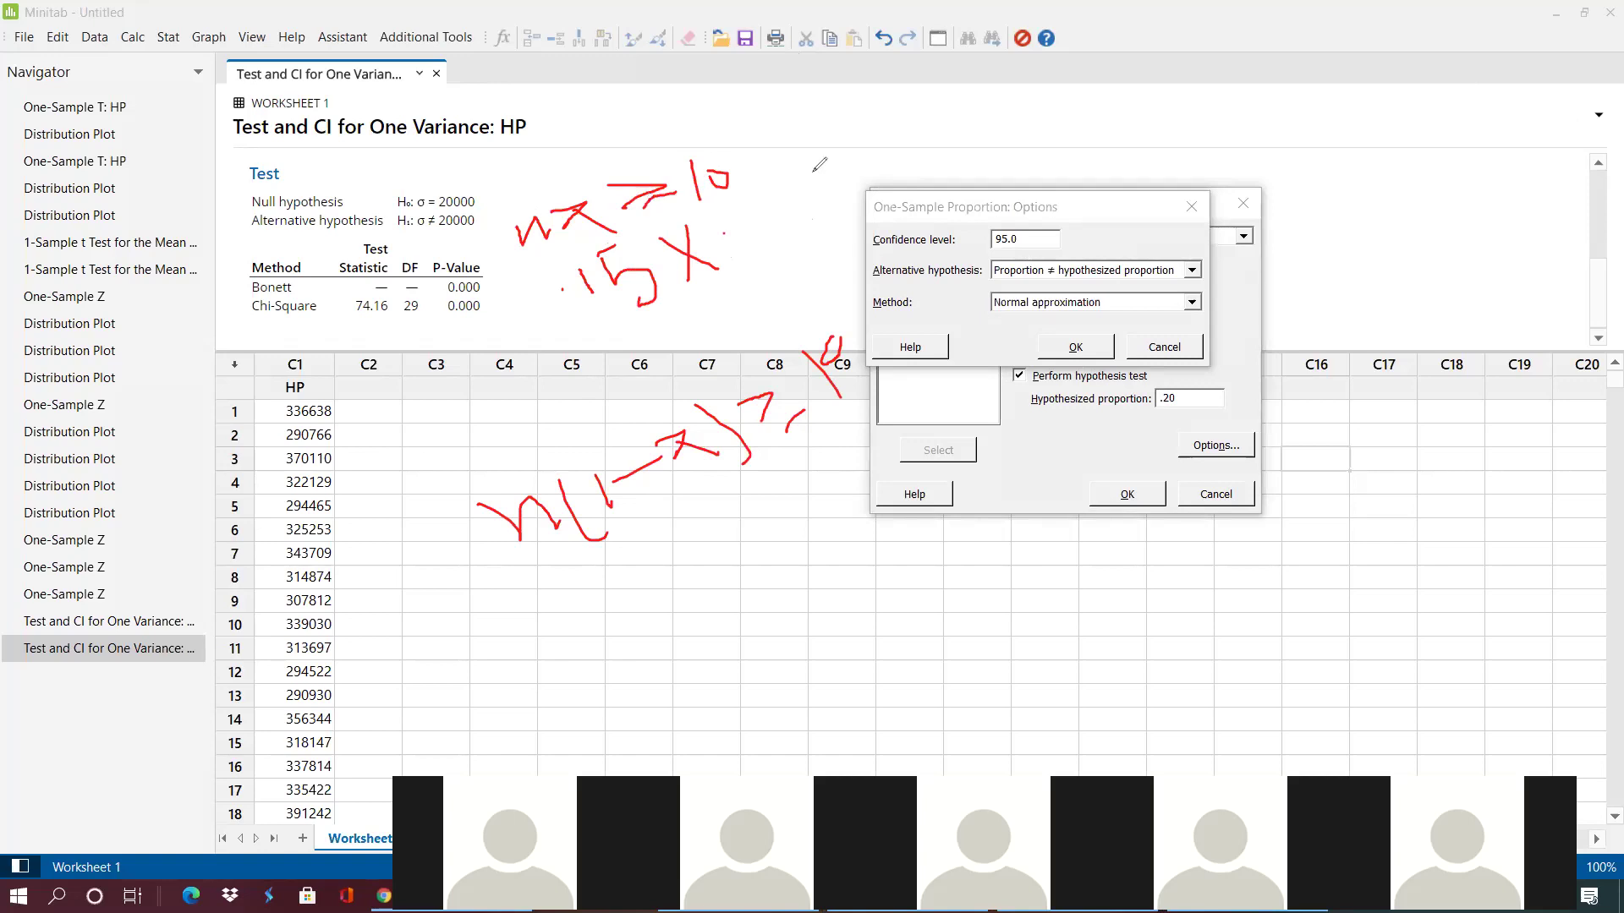
- Erase the handwritten normality conditions from the screen
drag(709, 184, 686, 180)
mouse_move(598, 203)
mouse_down()
mouse_move(750, 167)
mouse_move(724, 174)
mouse_move(651, 268)
mouse_move(579, 259)
mouse_move(574, 283)
mouse_move(600, 238)
mouse_move(701, 234)
mouse_move(759, 321)
mouse_move(668, 243)
mouse_move(759, 283)
mouse_move(829, 354)
mouse_move(694, 482)
mouse_move(811, 367)
mouse_move(756, 406)
mouse_move(798, 412)
mouse_move(618, 462)
mouse_move(685, 439)
mouse_up()
mouse_move(625, 468)
mouse_down()
mouse_move(593, 499)
mouse_move(546, 505)
mouse_up()
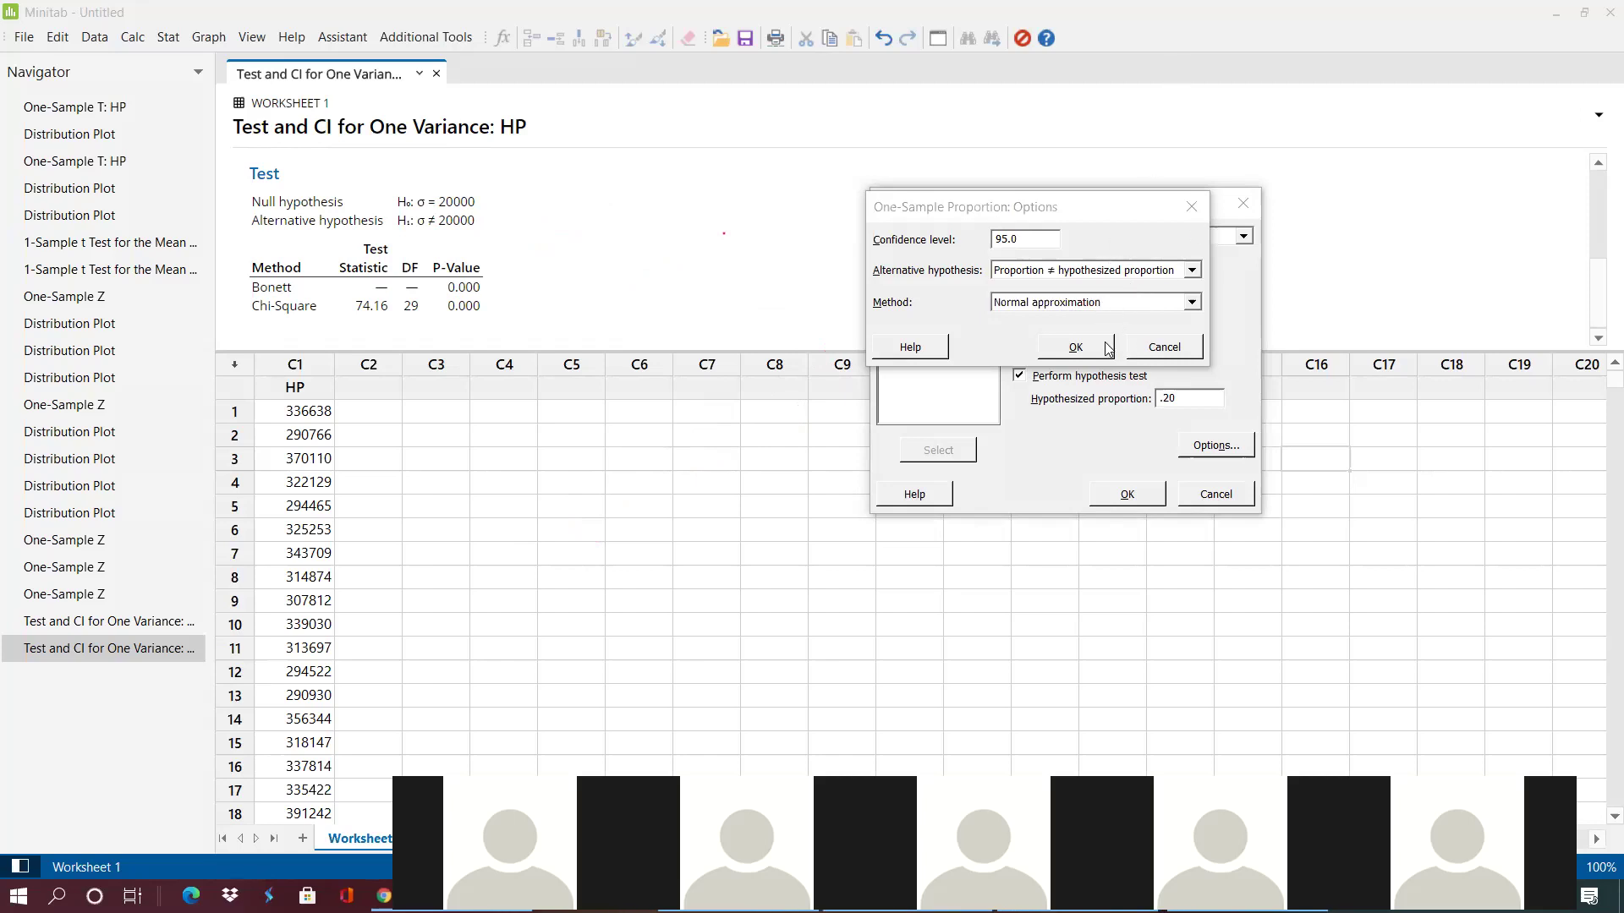
- Set the alternative hypothesis to Proportion < hypothesized proportion and run the one-proportion test
click(1136, 272)
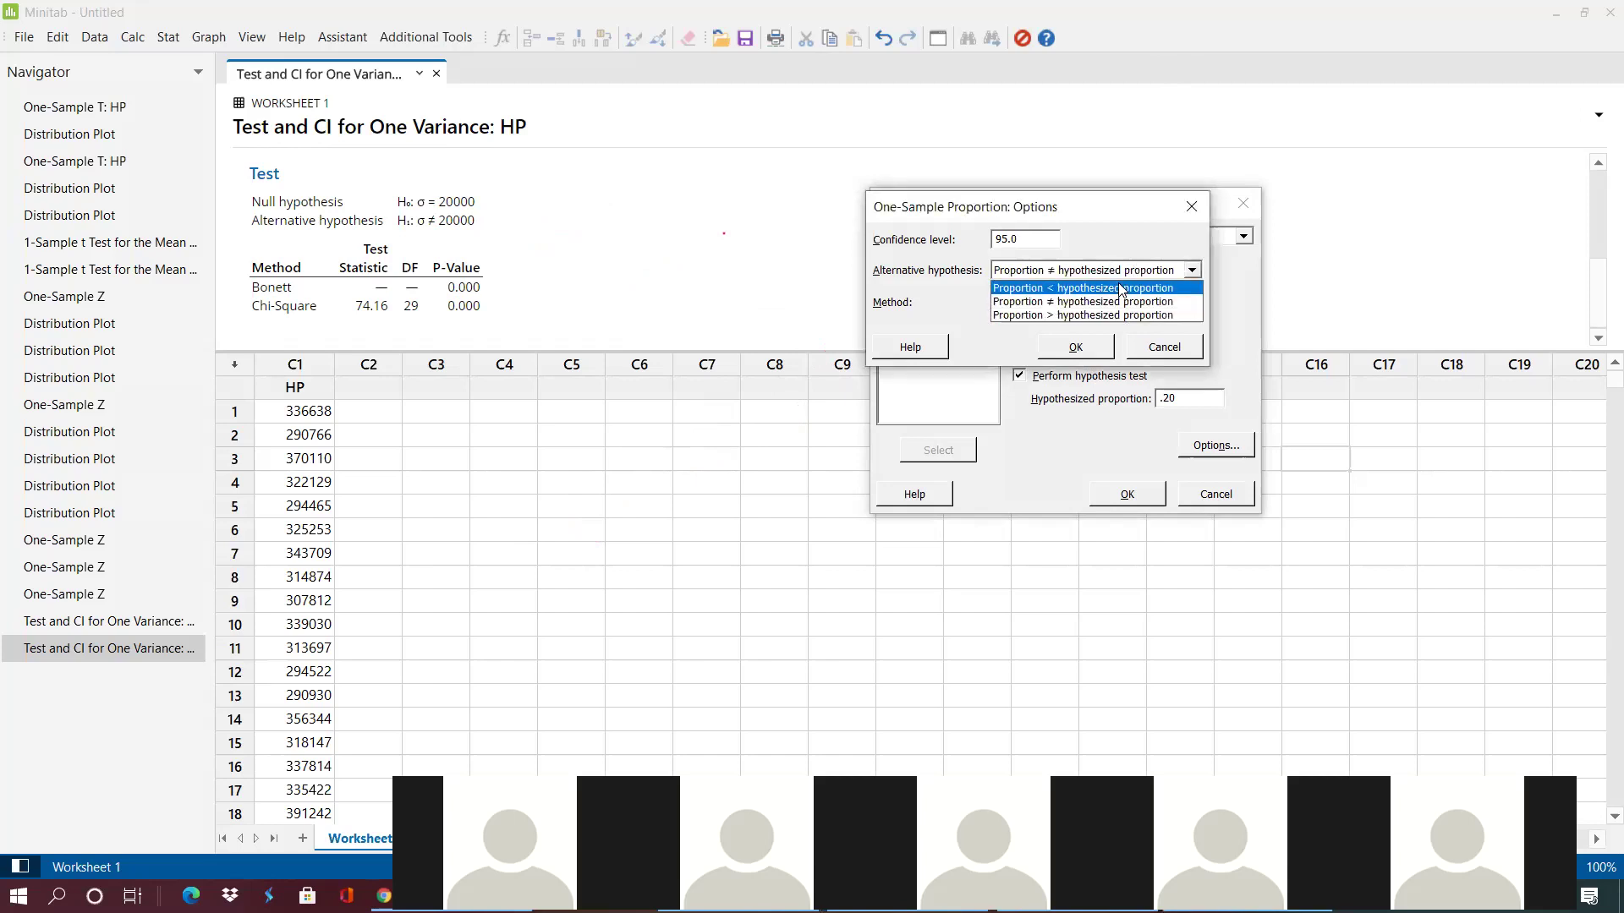
click(1121, 290)
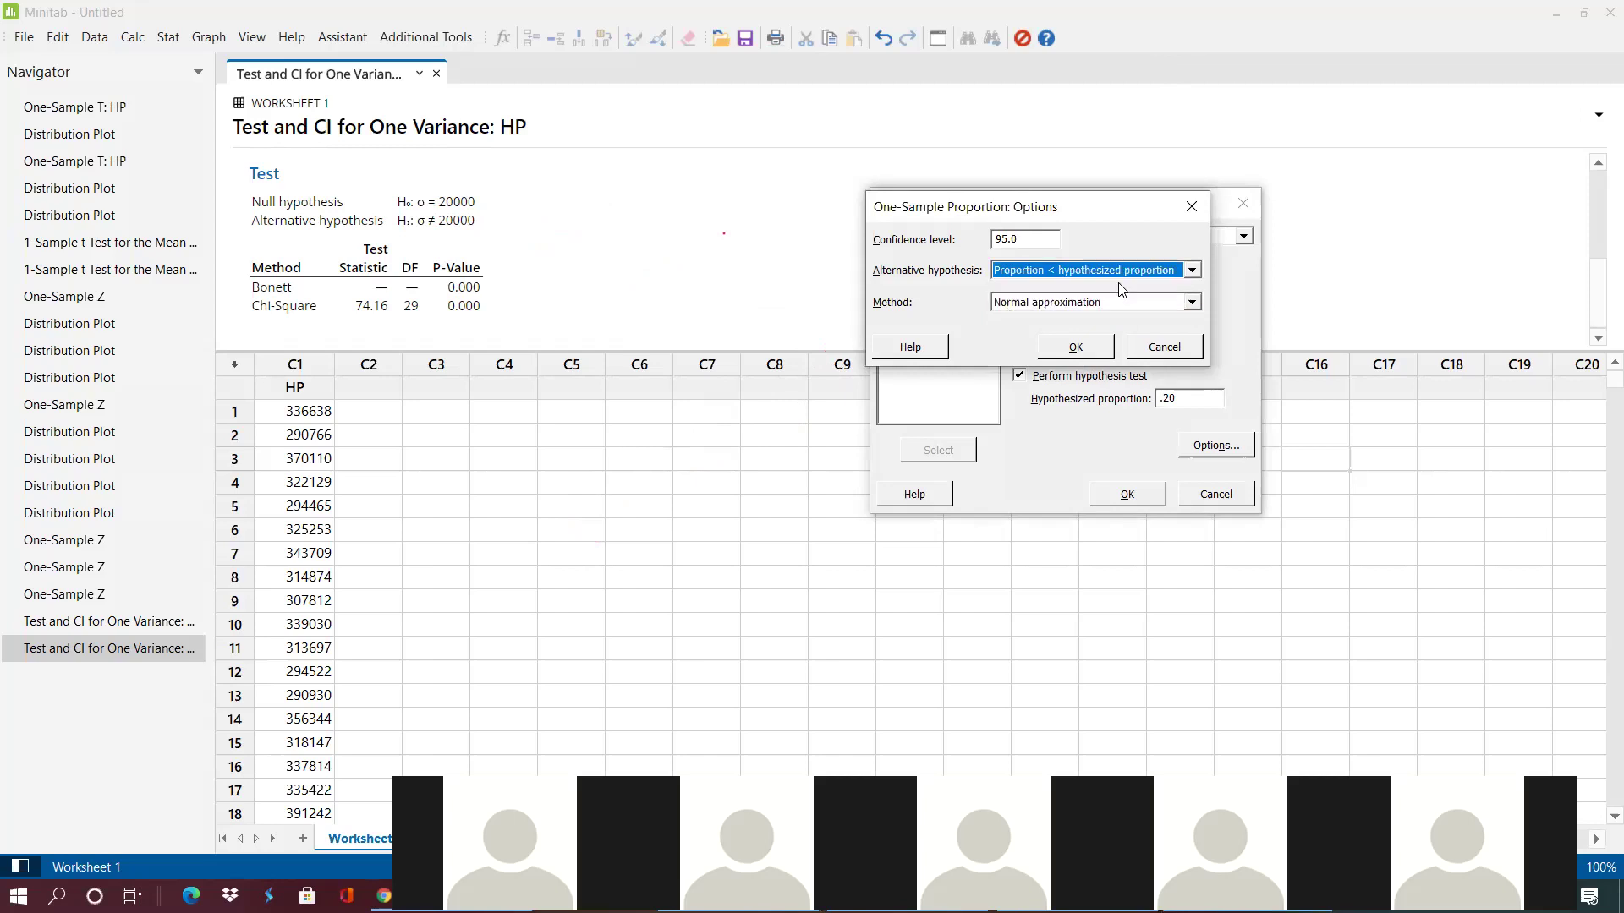
click(1090, 348)
click(1148, 502)
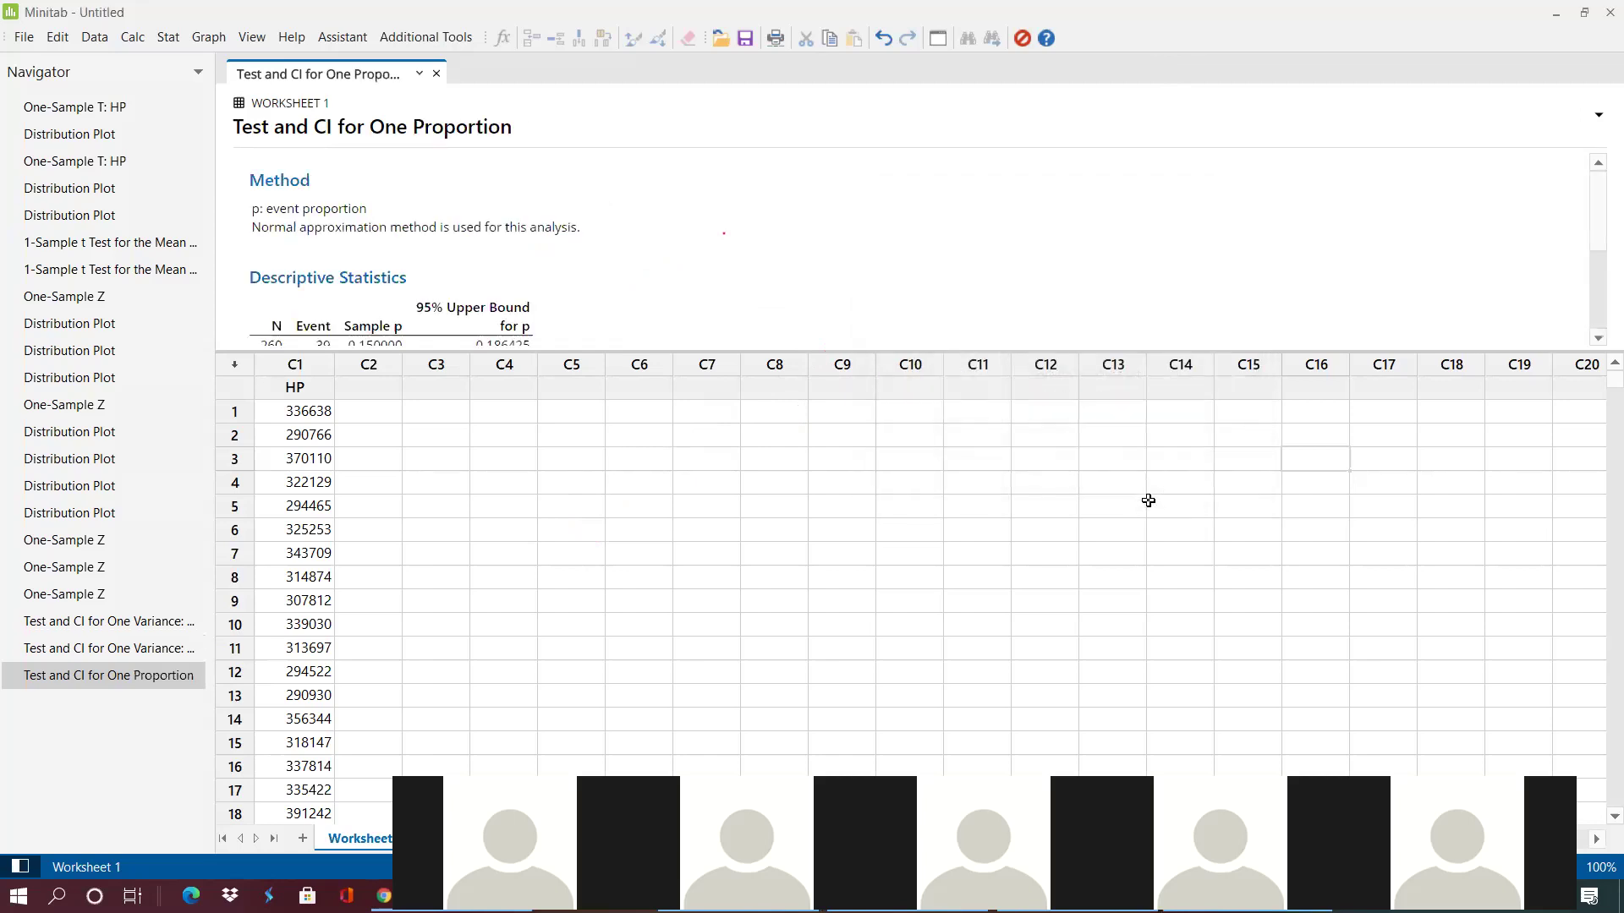
- Review the one-proportion output's method, descriptive statistics, Z-value and p-value
scroll(735, 275, down, 3)
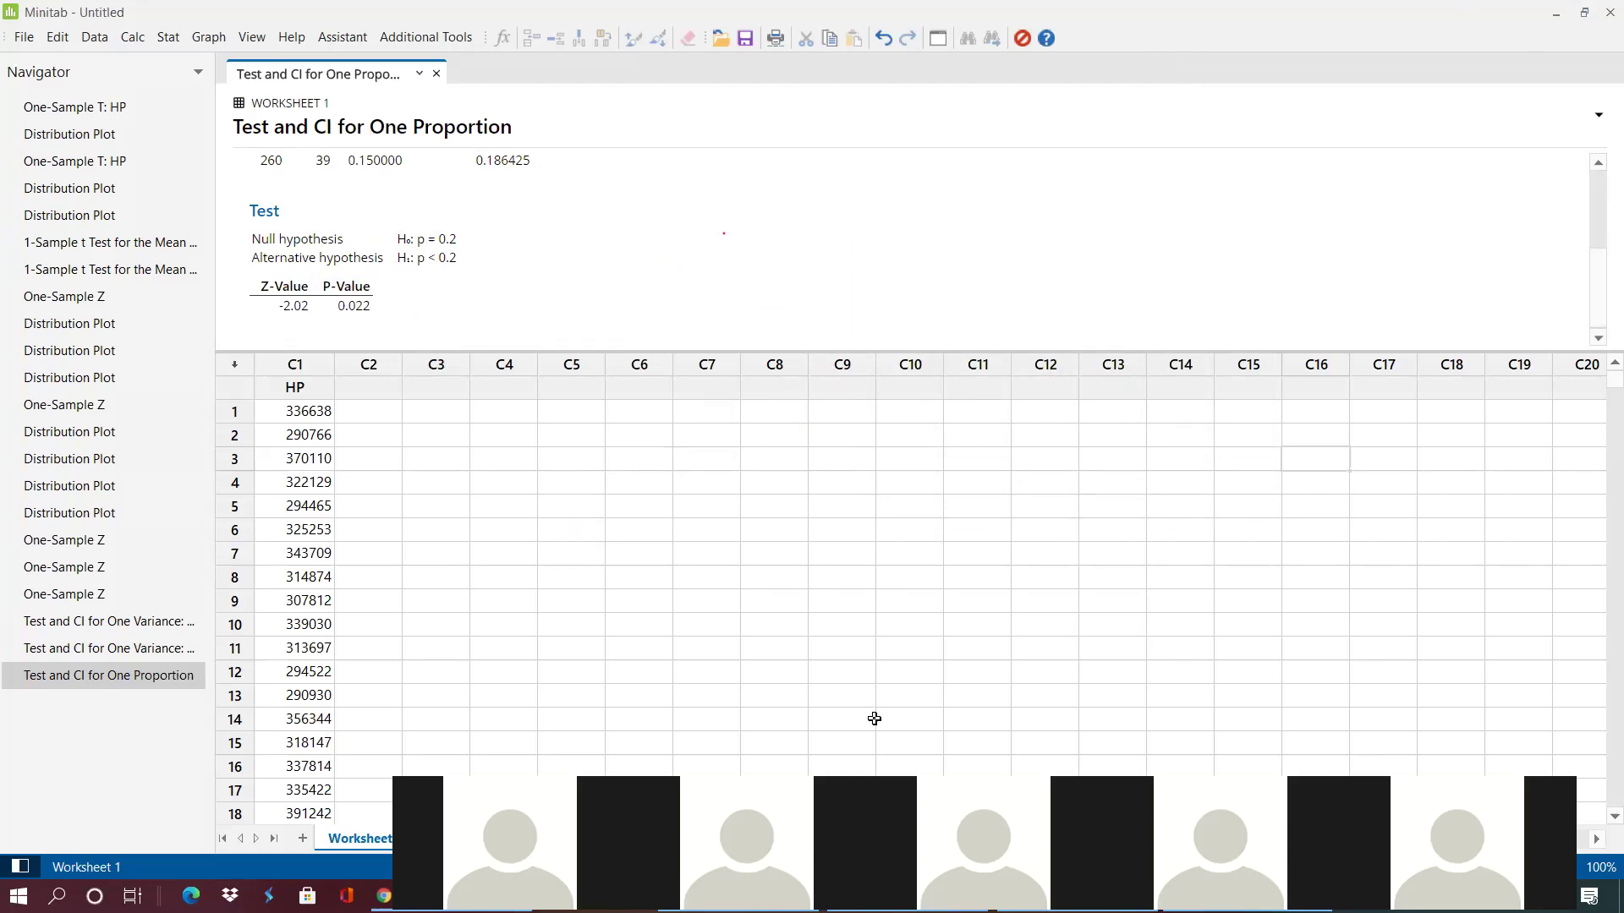
click(1556, 14)
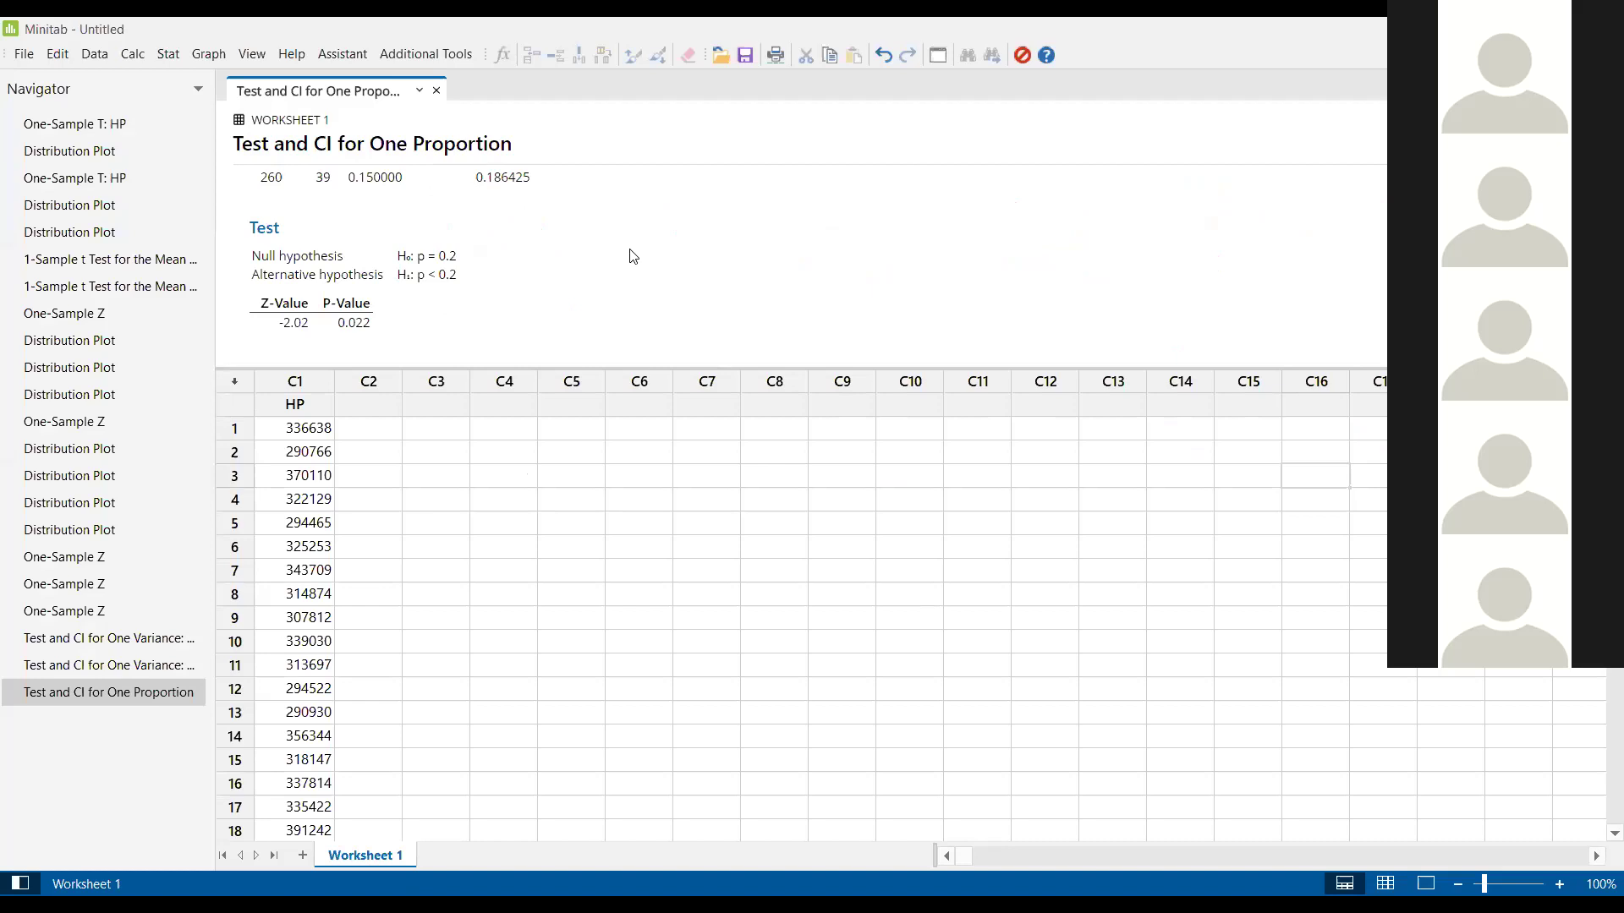
scroll(575, 290, up, 3)
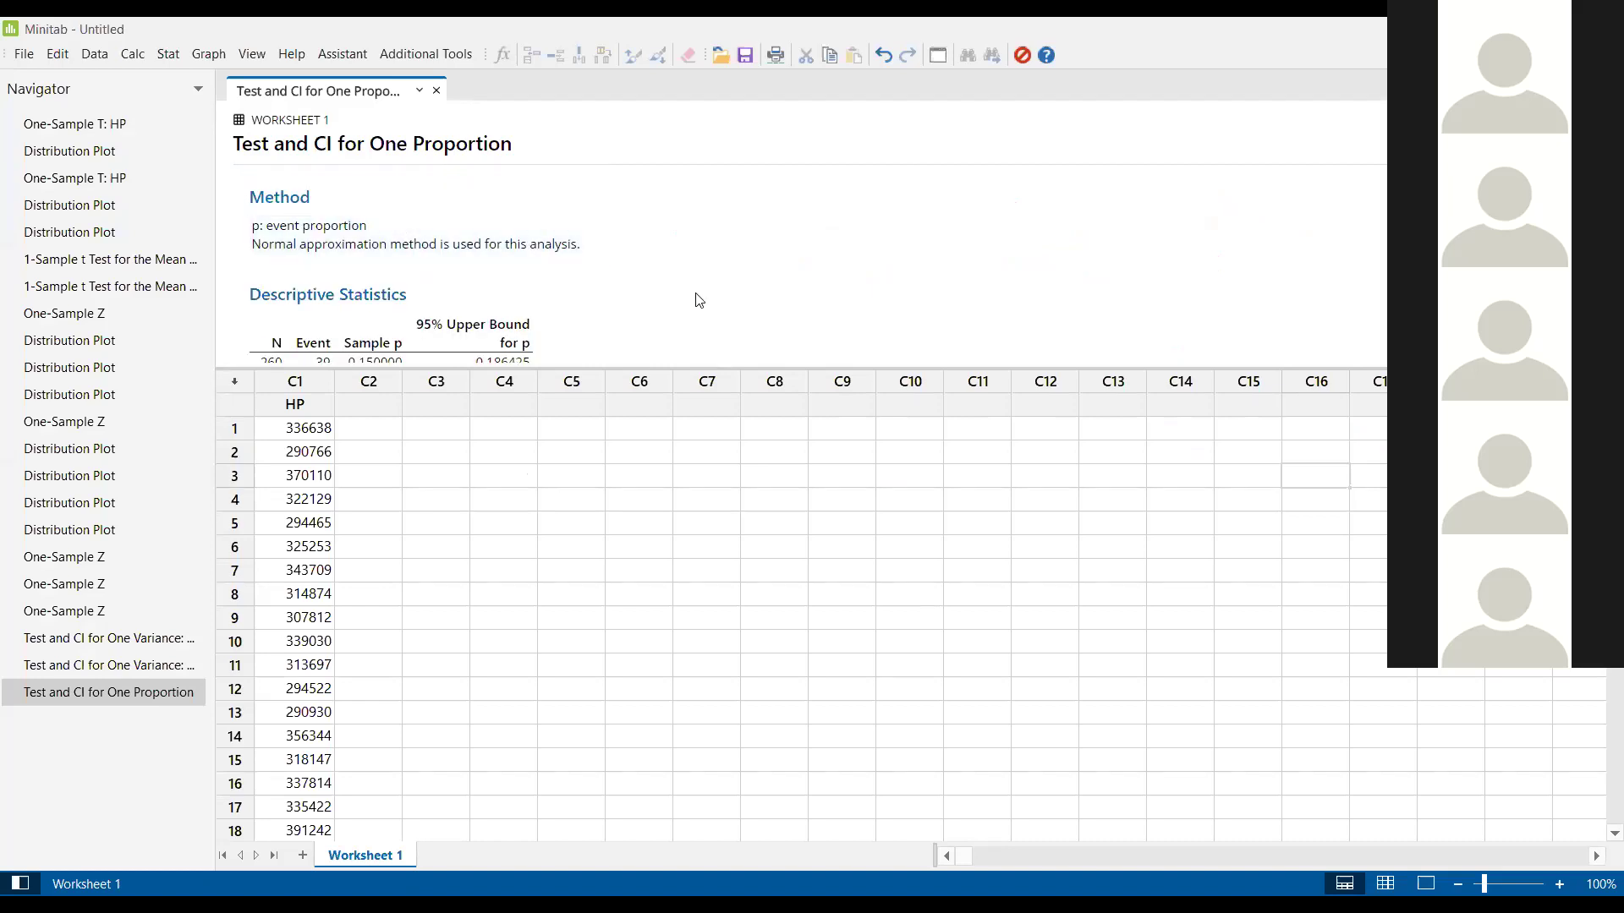
scroll(700, 298, down, 2)
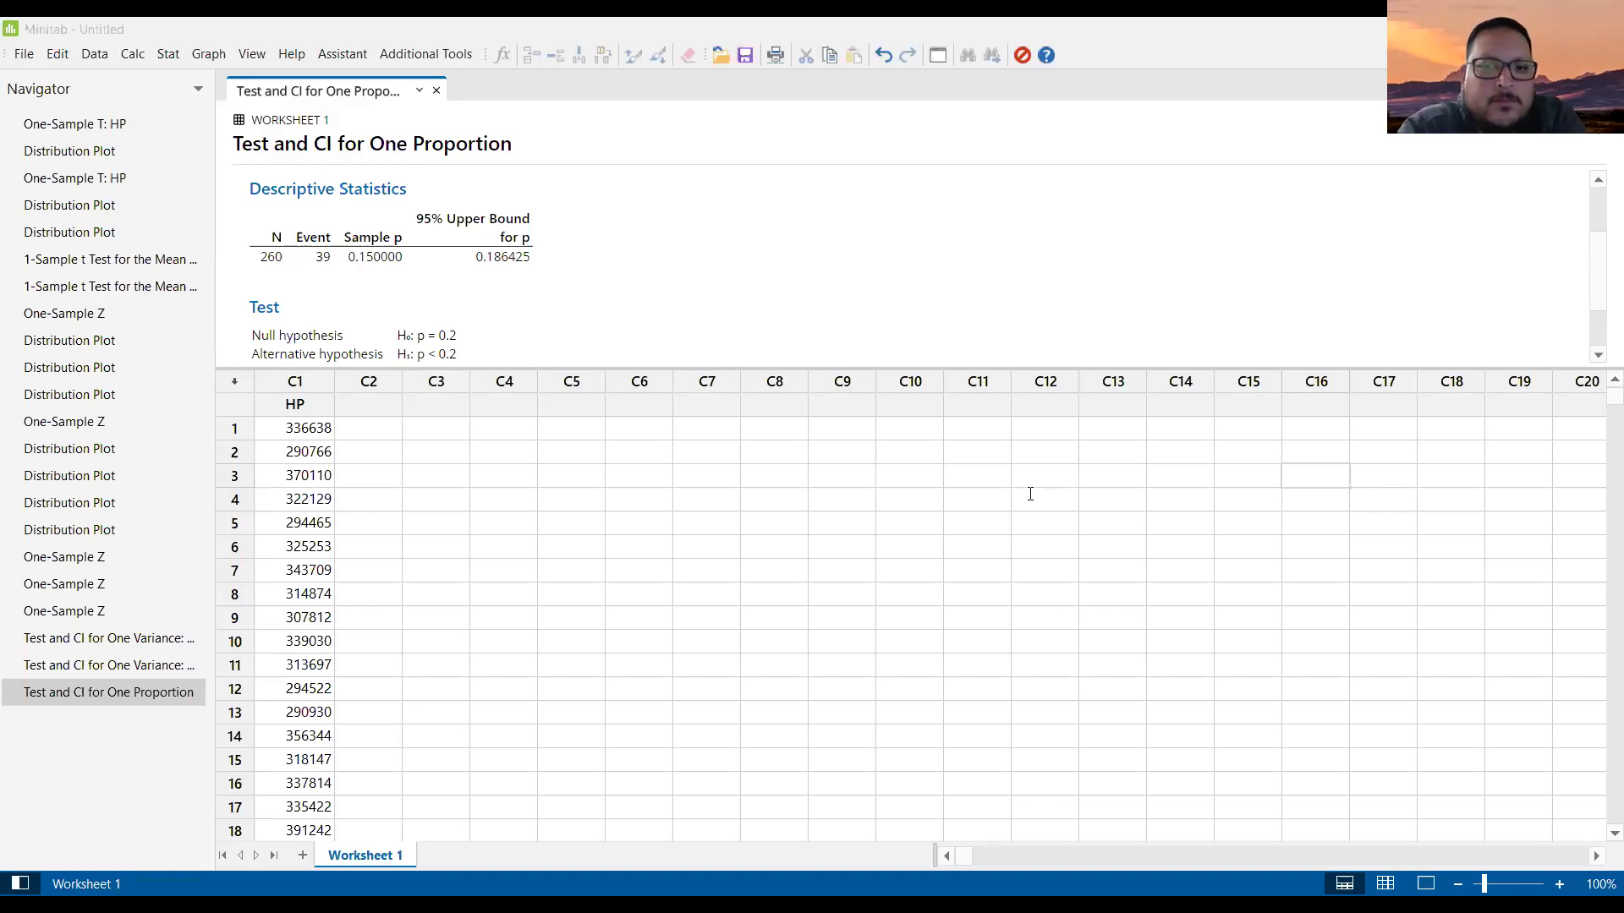
- Switch to the Chap009 PowerPoint presentation and highlight the rule-of-thumb note on the Testing a Proportion slide
key(alt+Tab)
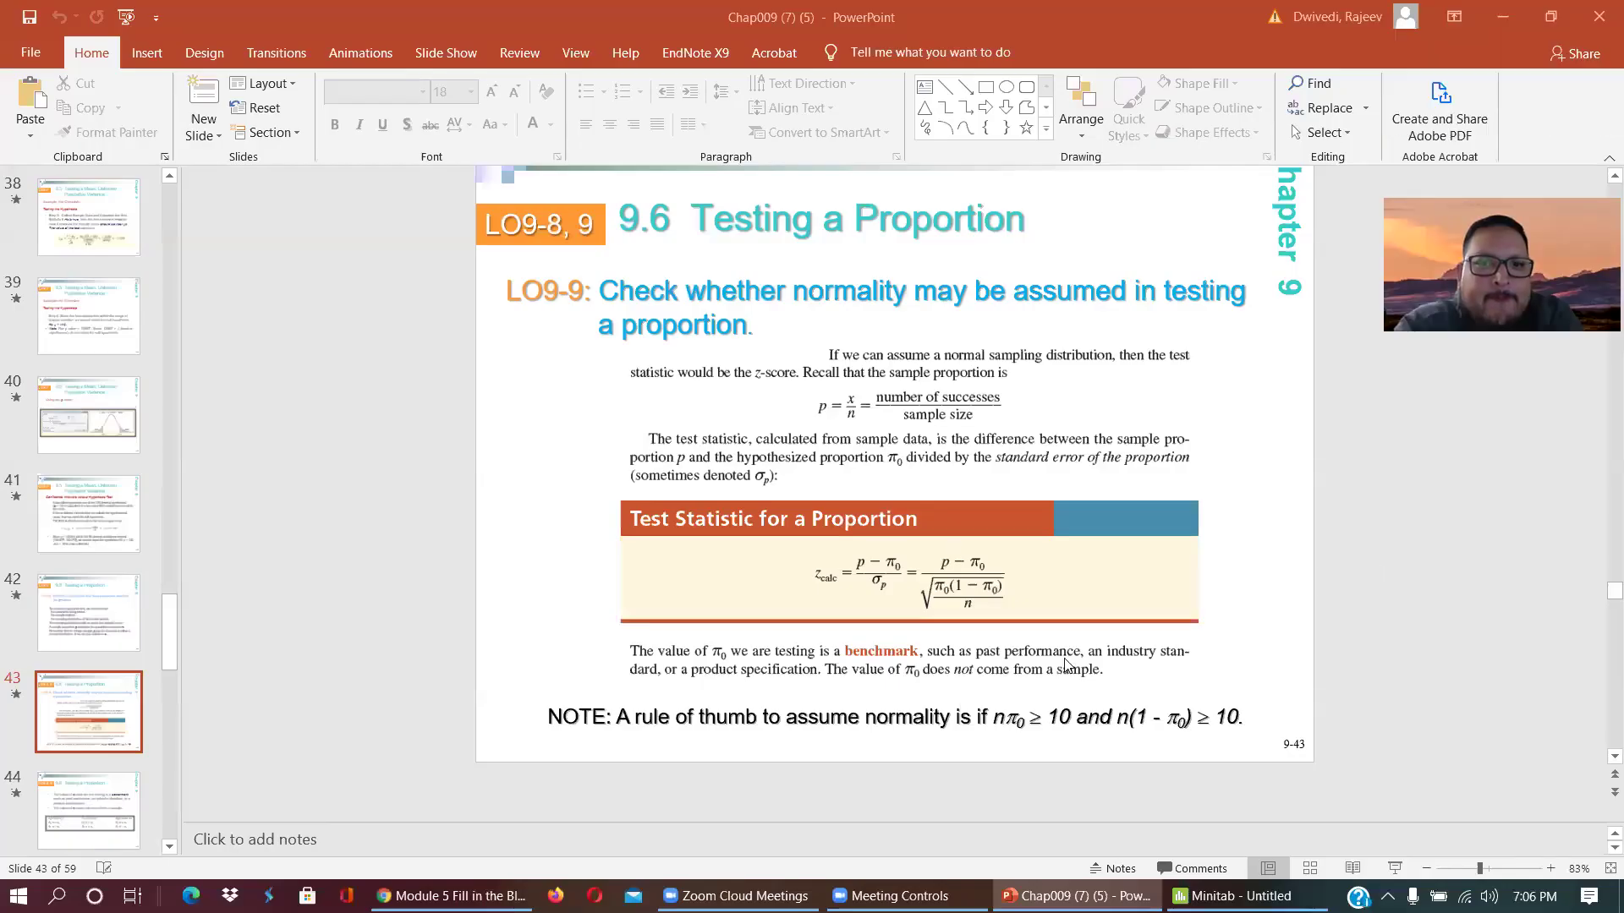
click(998, 718)
drag(998, 718, 1244, 718)
click(1266, 444)
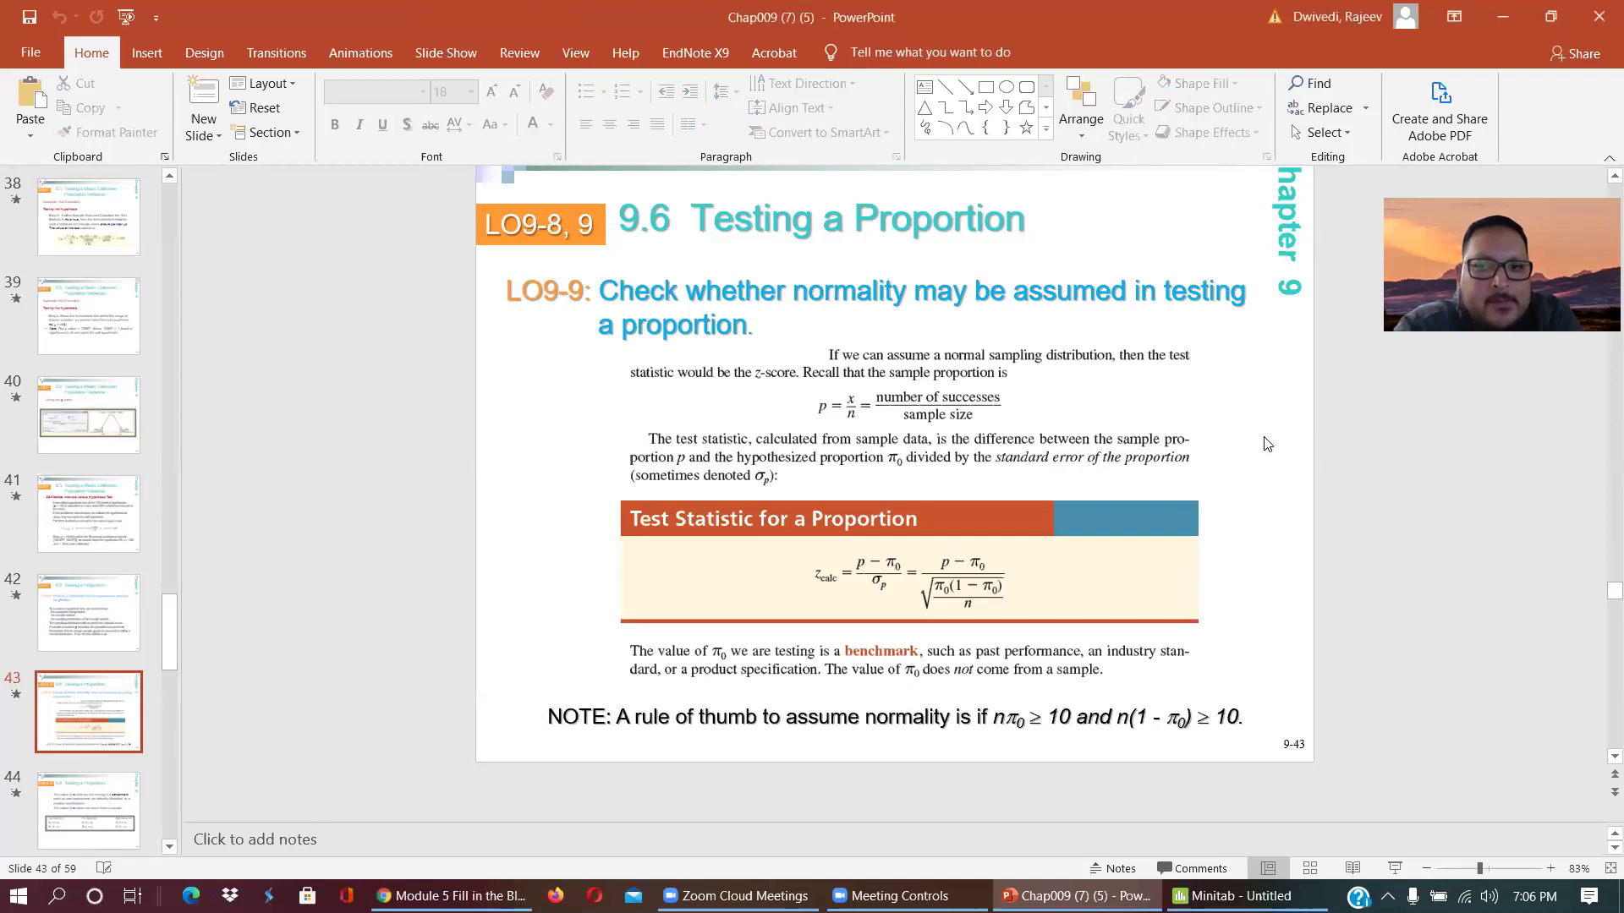
click(576, 711)
triple_click(552, 716)
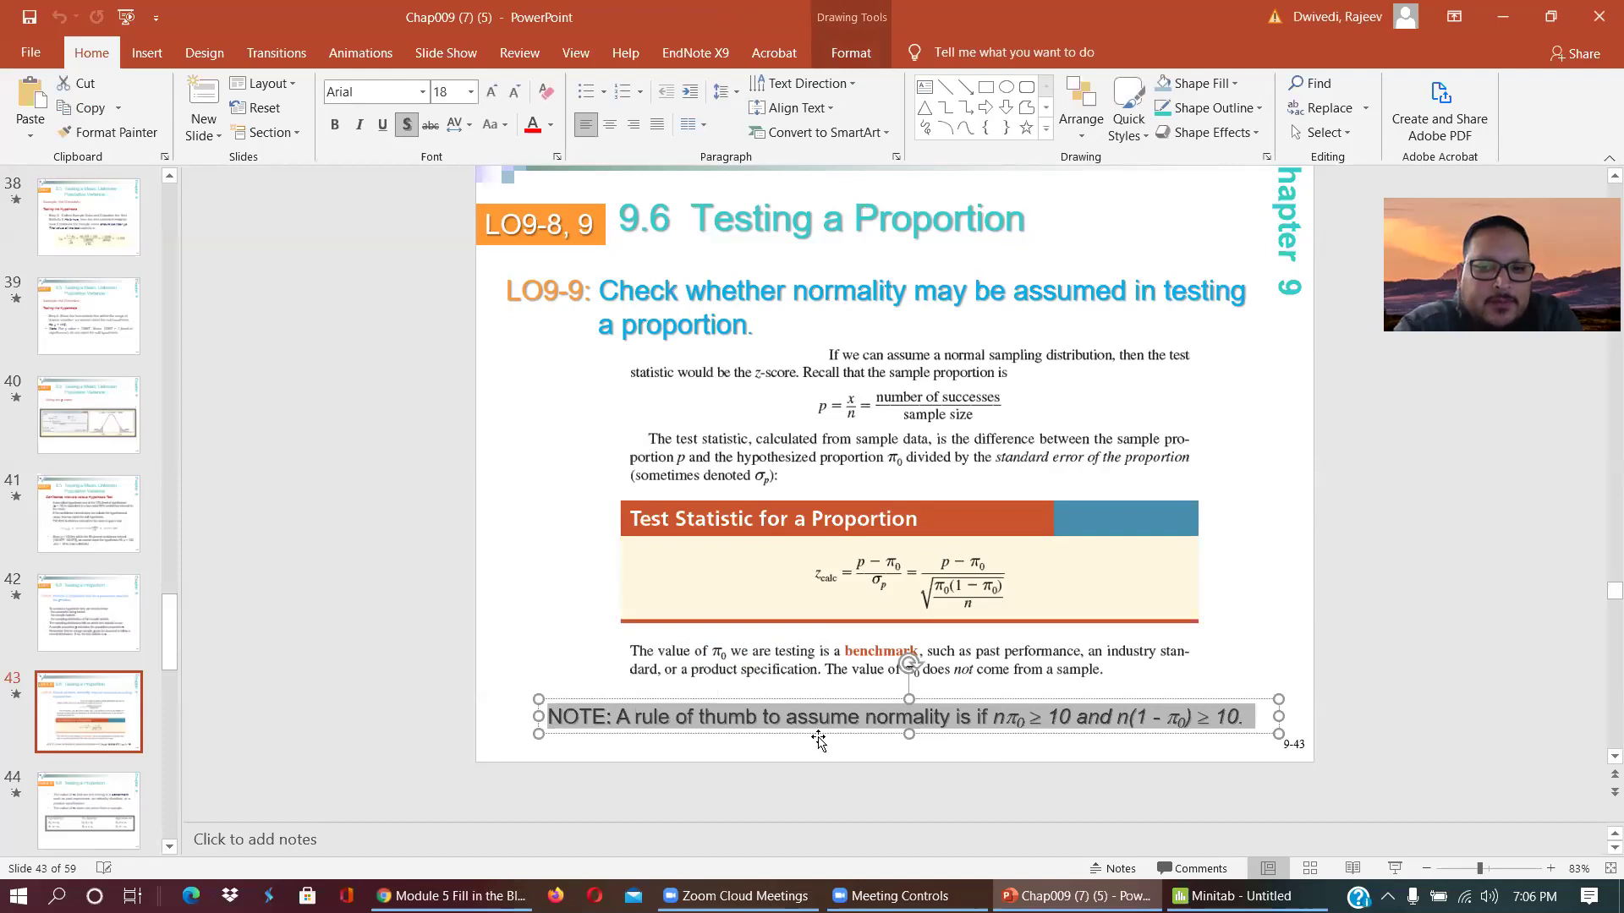
- Highlight the nπ₀ ≥ 10 and n(1 - π₀) ≥ 10 conditions within the note, and clear the selection
click(1079, 716)
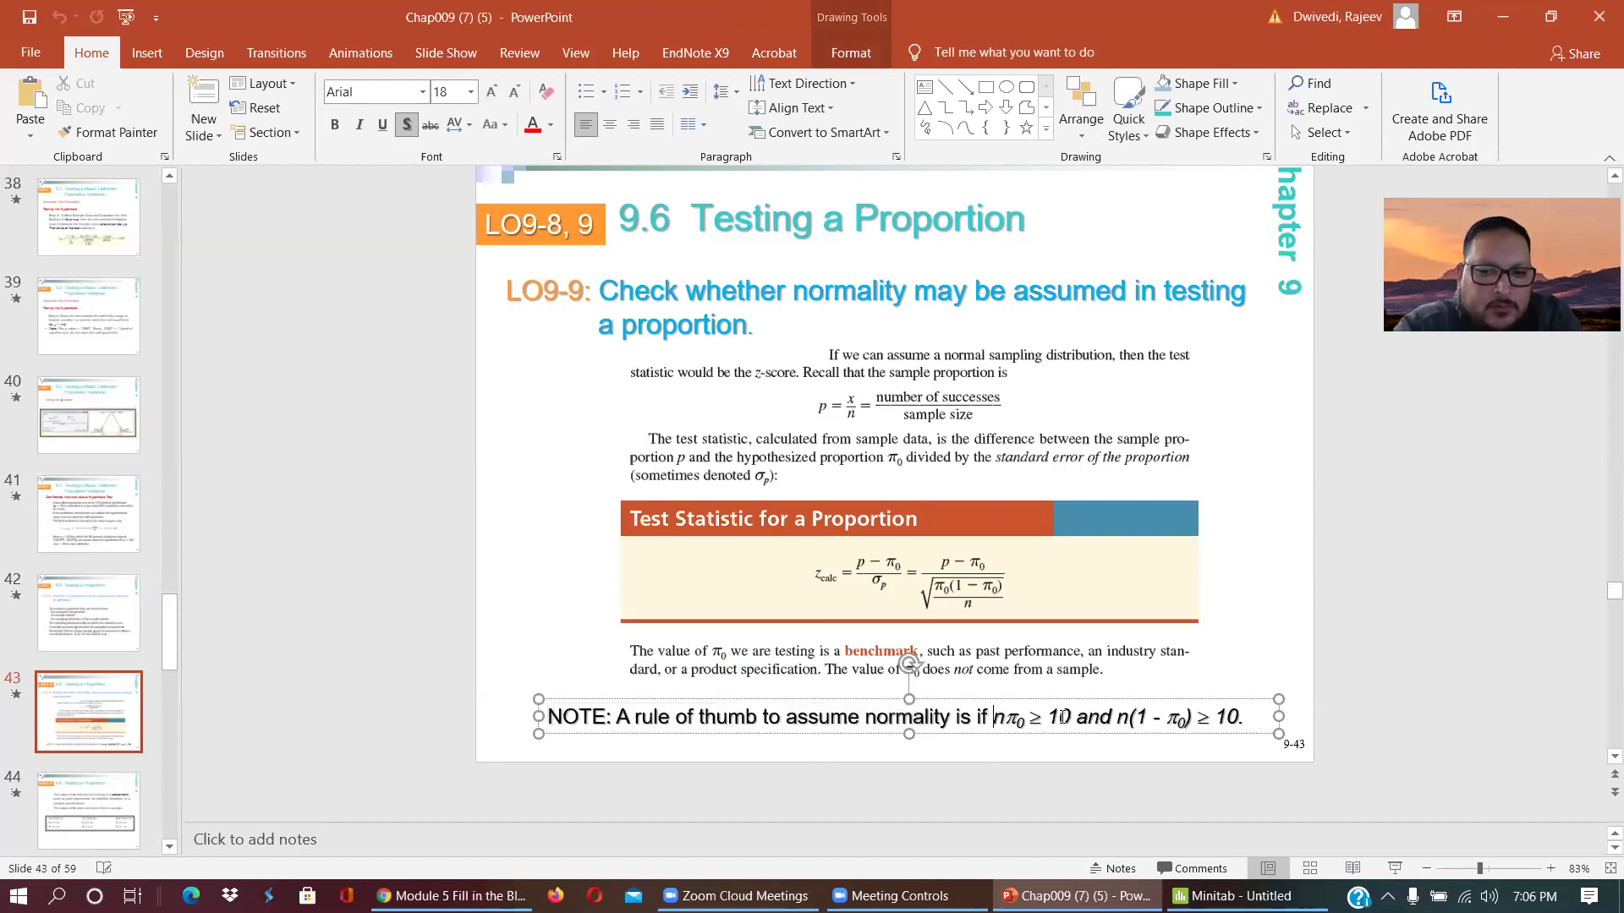
key(ctrl+shift+Right)
key(ctrl+shift+Right)
key(ctrl+shift+Right)
key(ctrl+shift+Right)
key(ctrl+shift+Right)
key(ctrl+shift+Right)
key(ctrl+shift+Right)
key(ctrl+shift+Right)
click(1230, 379)
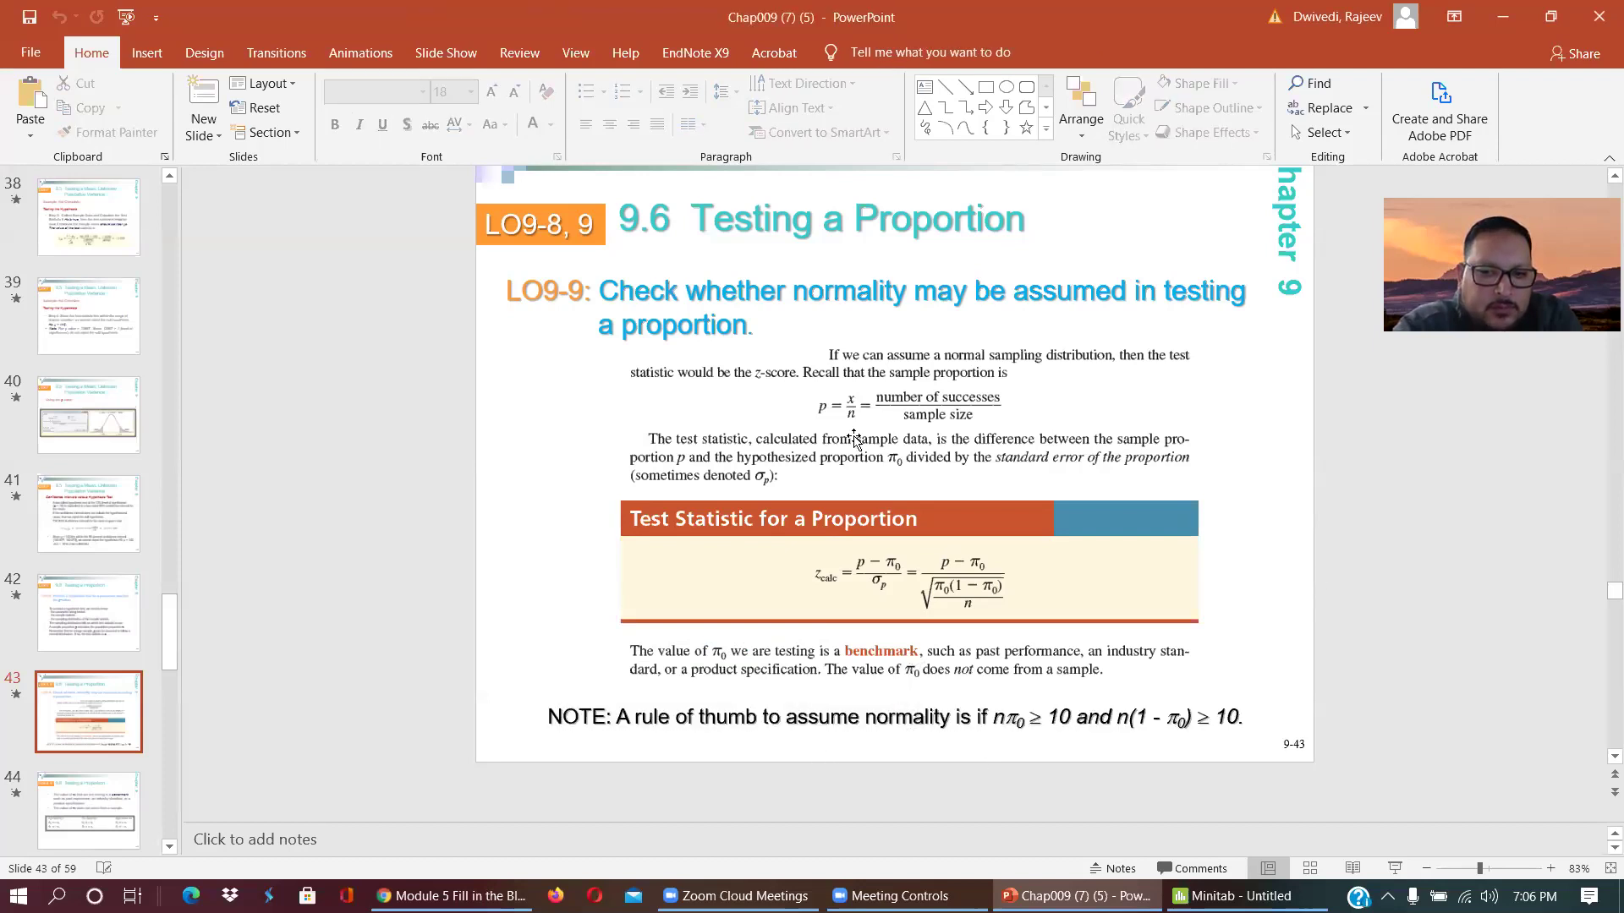
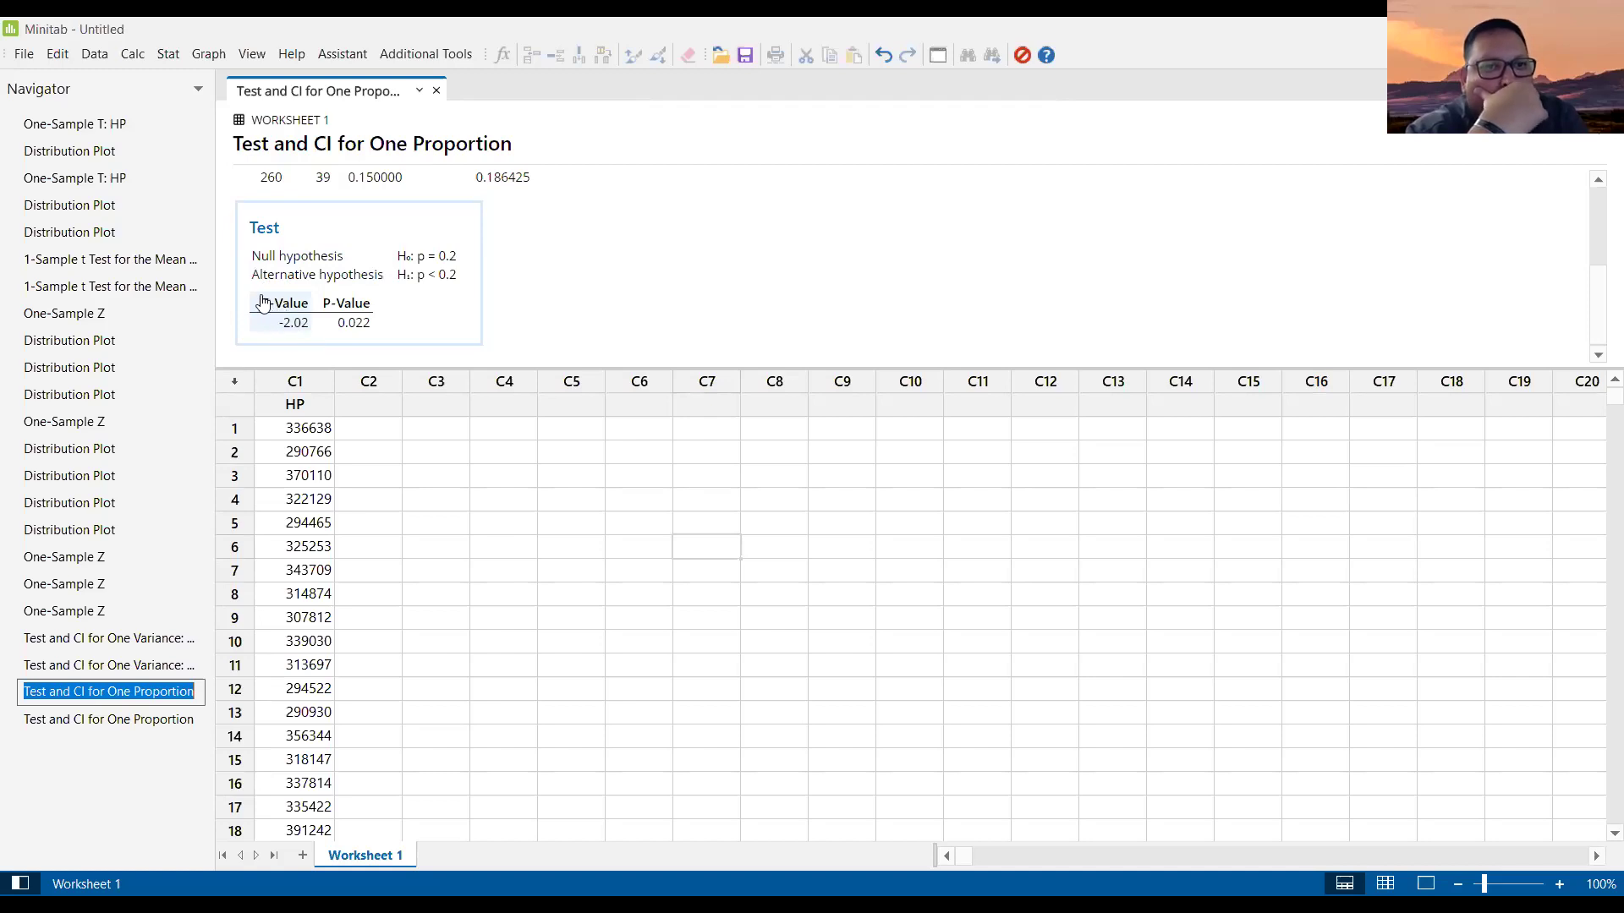
- Show the last one-proportion output in Minitab and examine its method, descriptive statistics and p-value
click(104, 726)
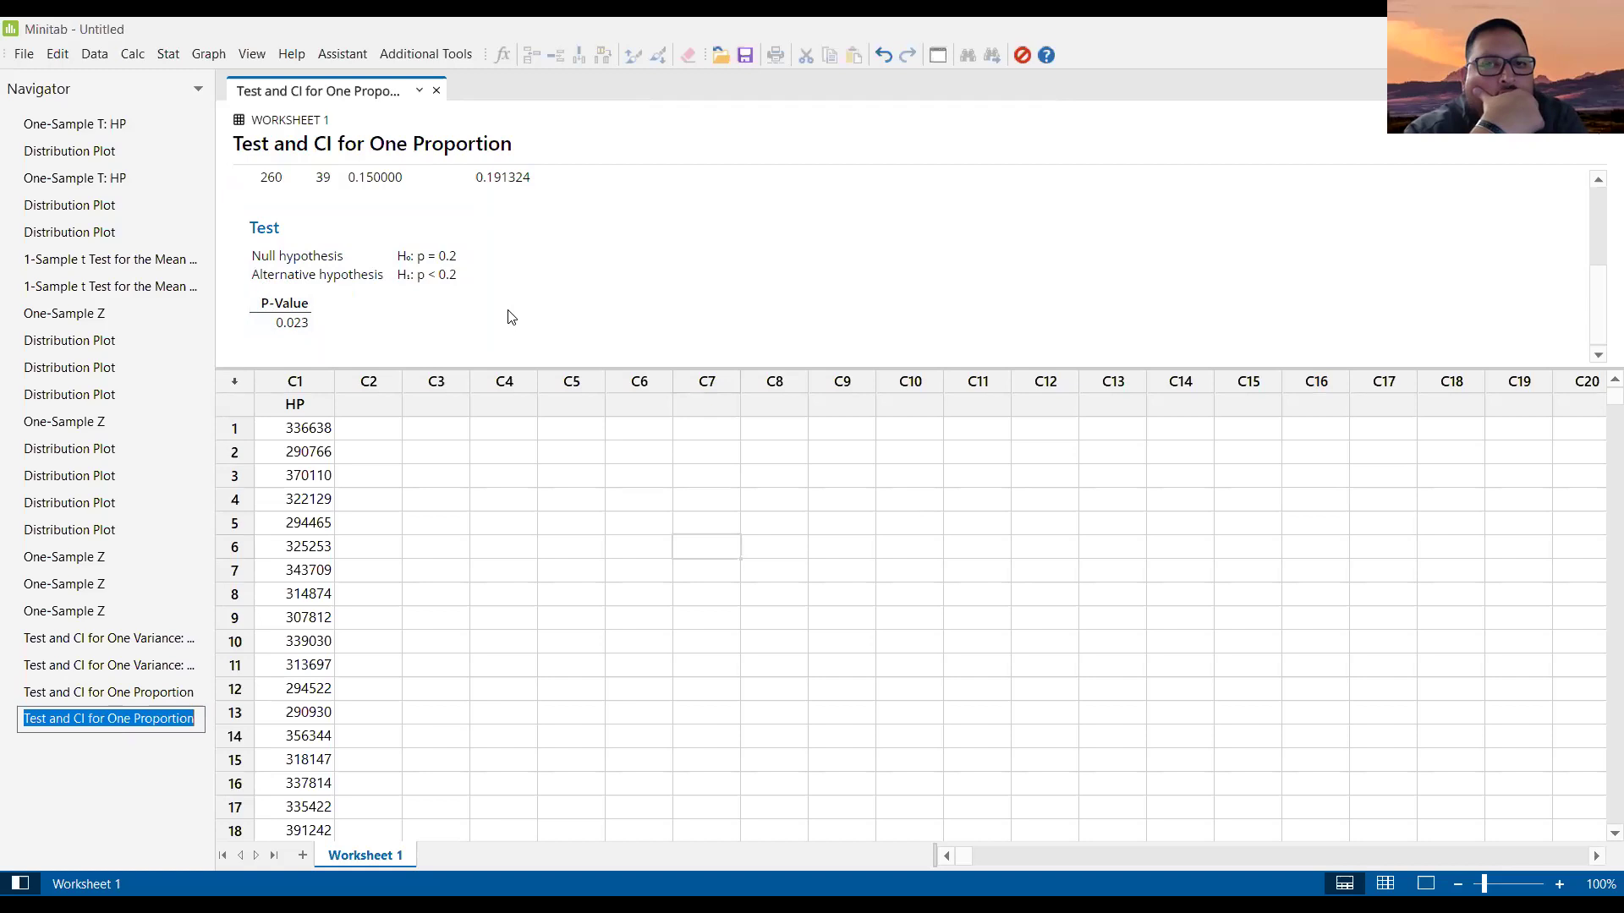
scroll(543, 296, up, 2)
scroll(542, 296, down, 2)
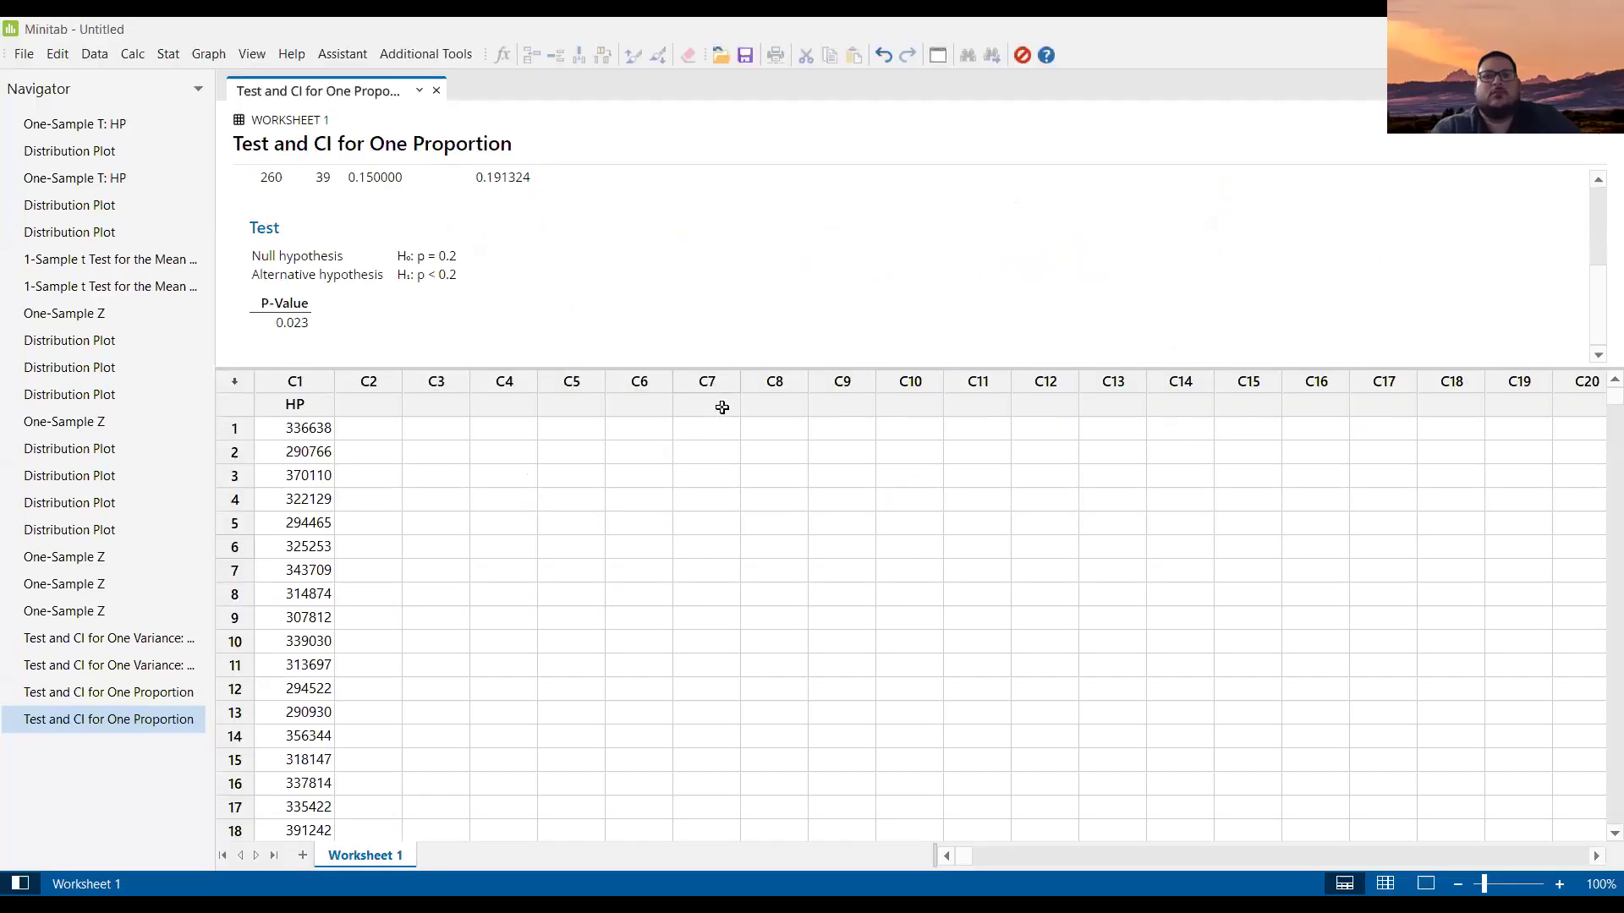
- Start a 1-Sample t test and set its data source to Summarized data
click(707, 308)
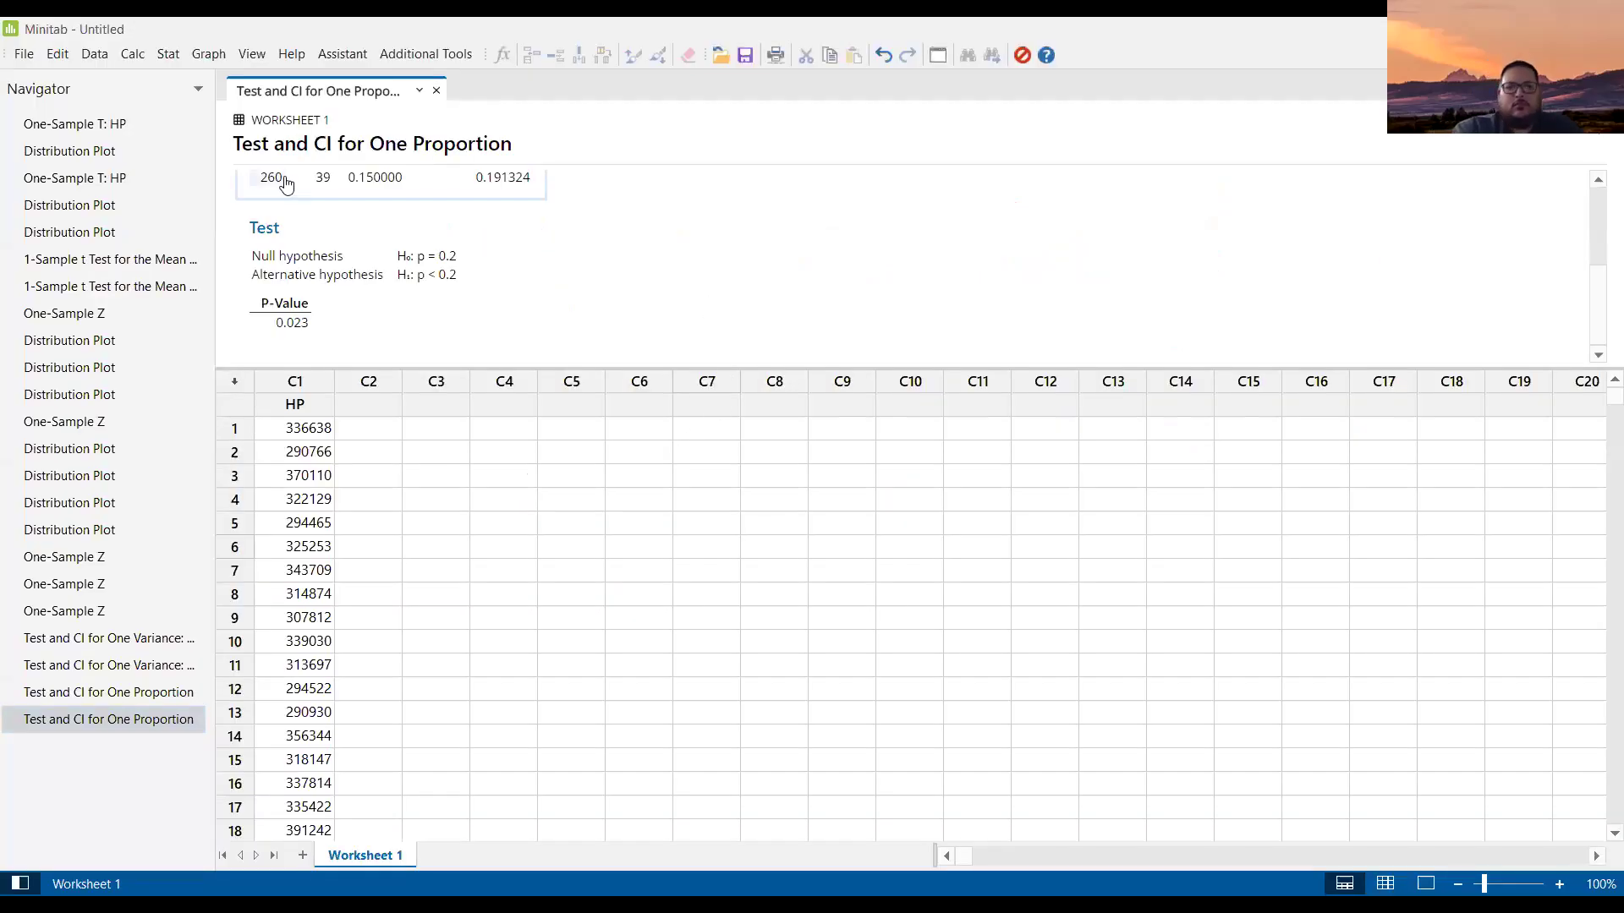
click(168, 54)
mouse_move(184, 85)
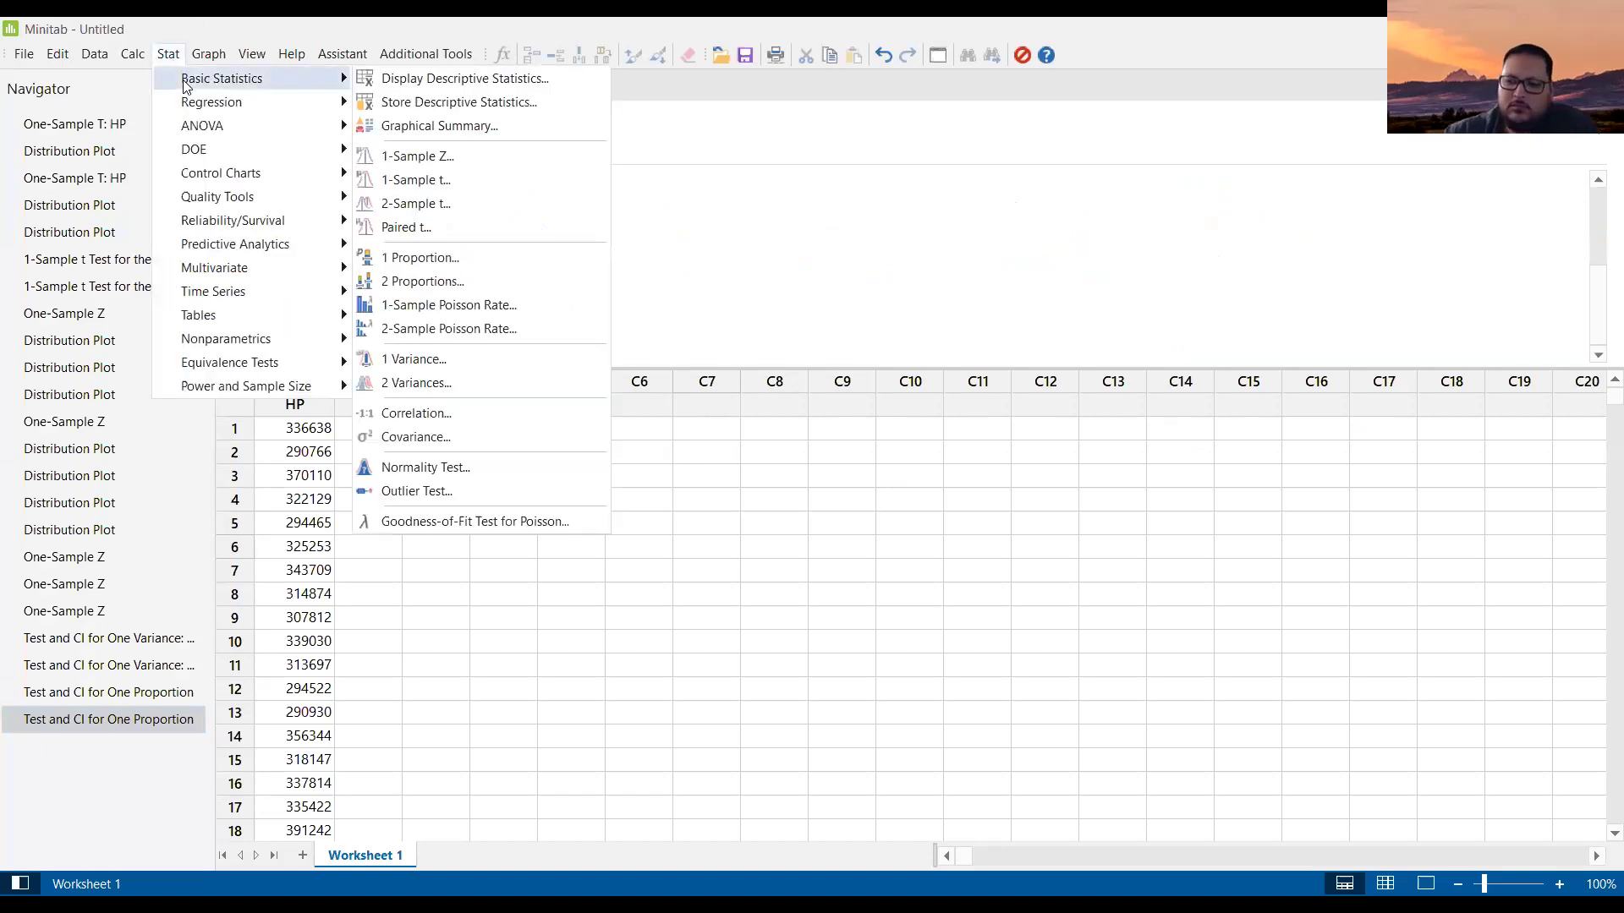
click(415, 180)
drag(841, 304, 878, 171)
click(945, 211)
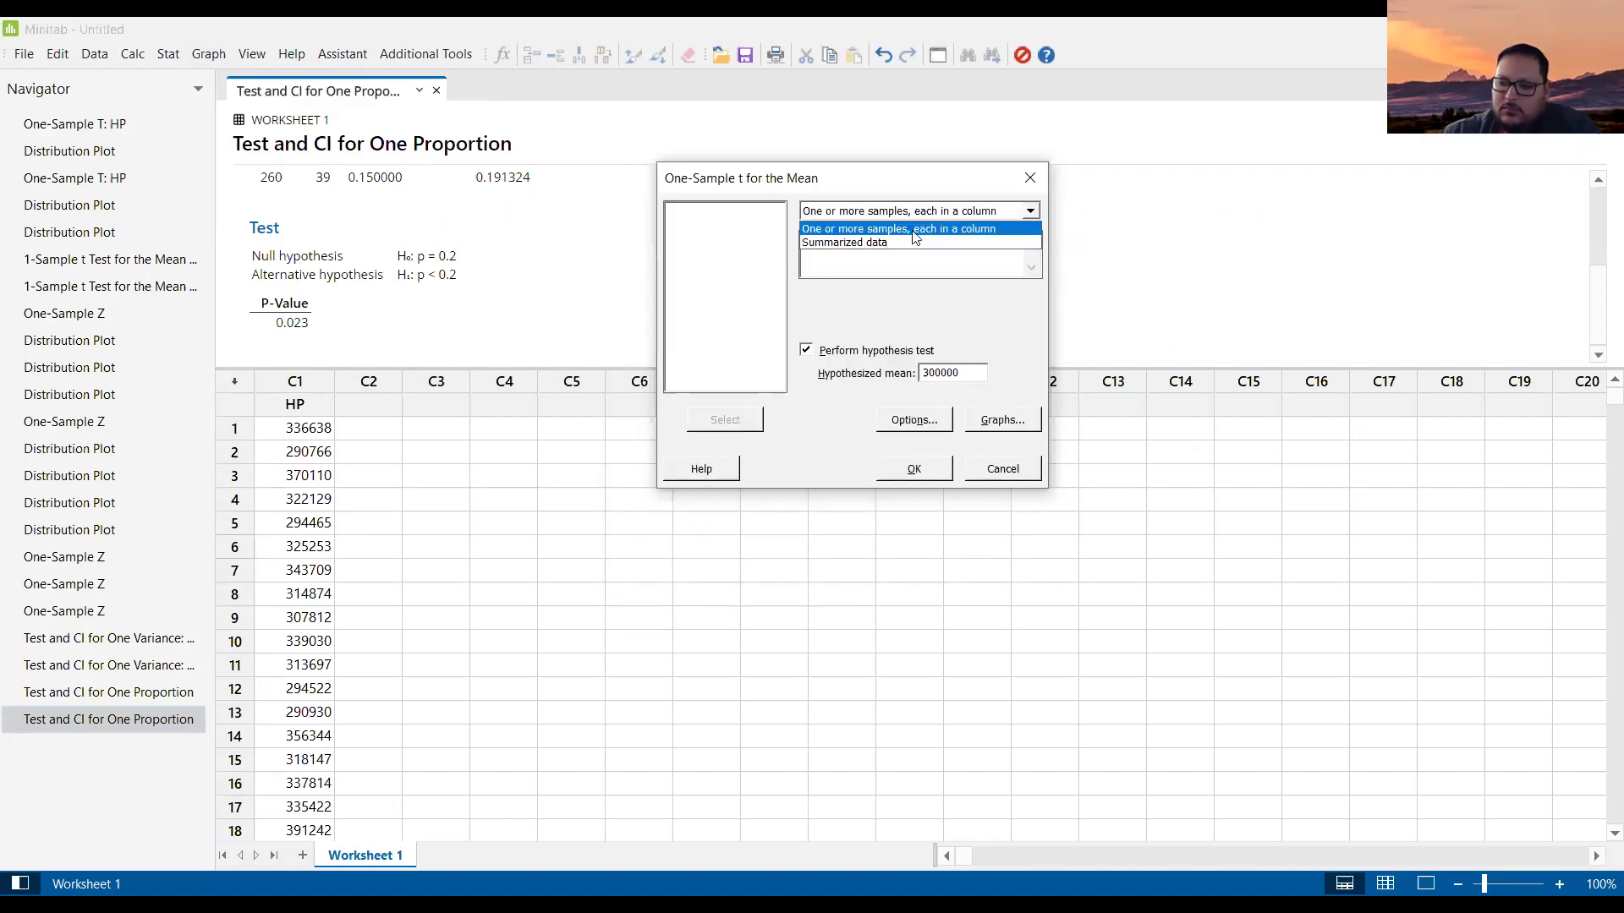
click(881, 242)
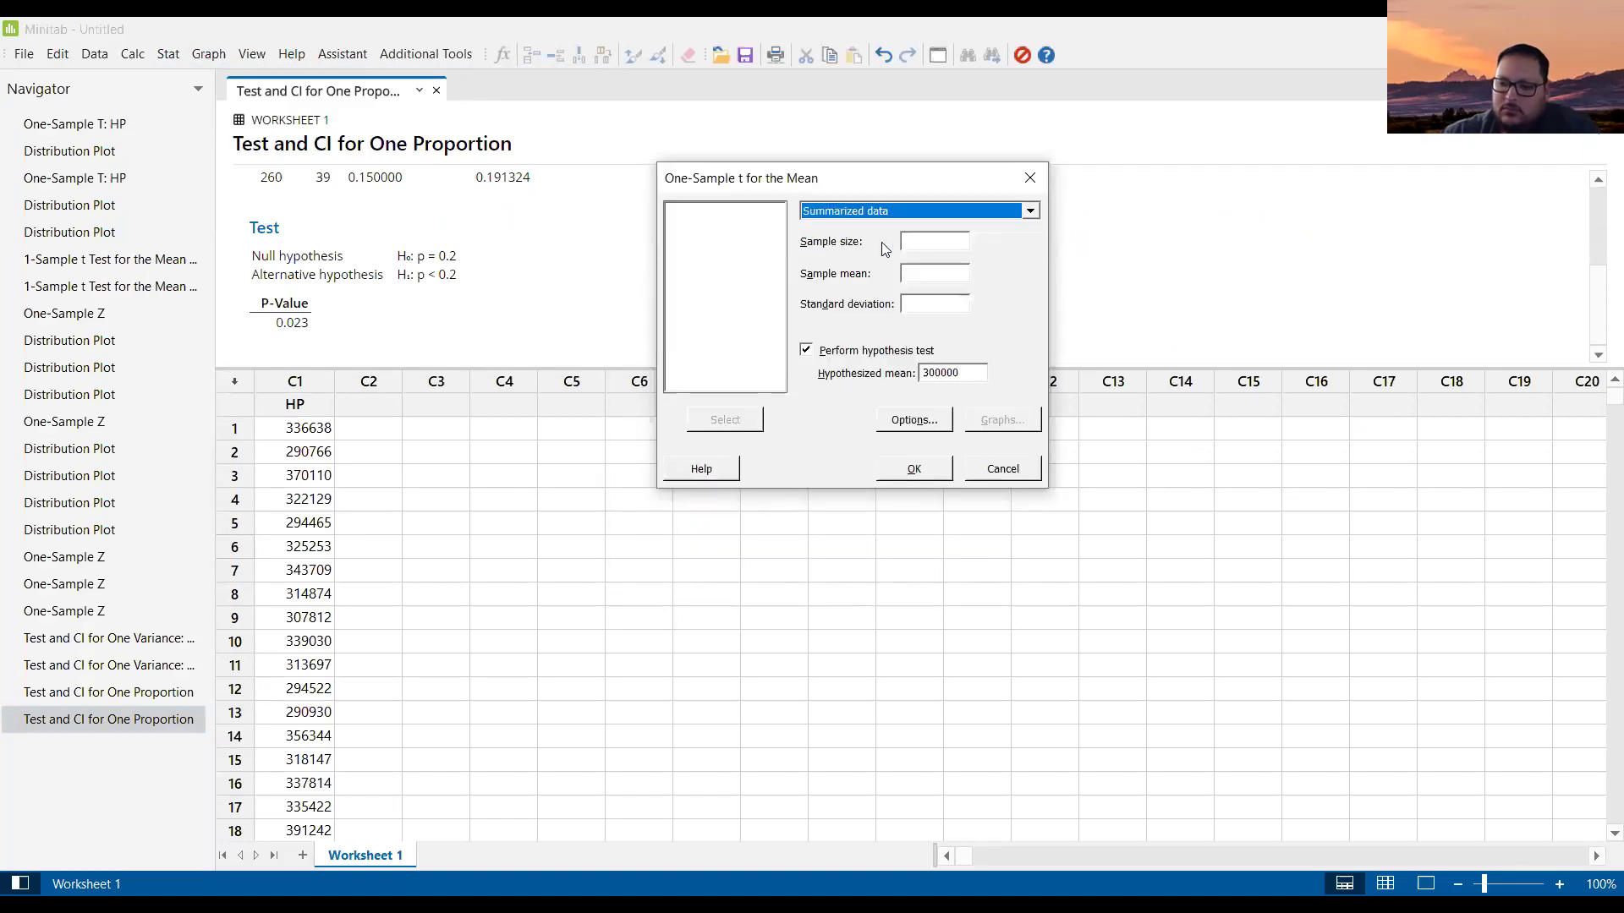
click(937, 210)
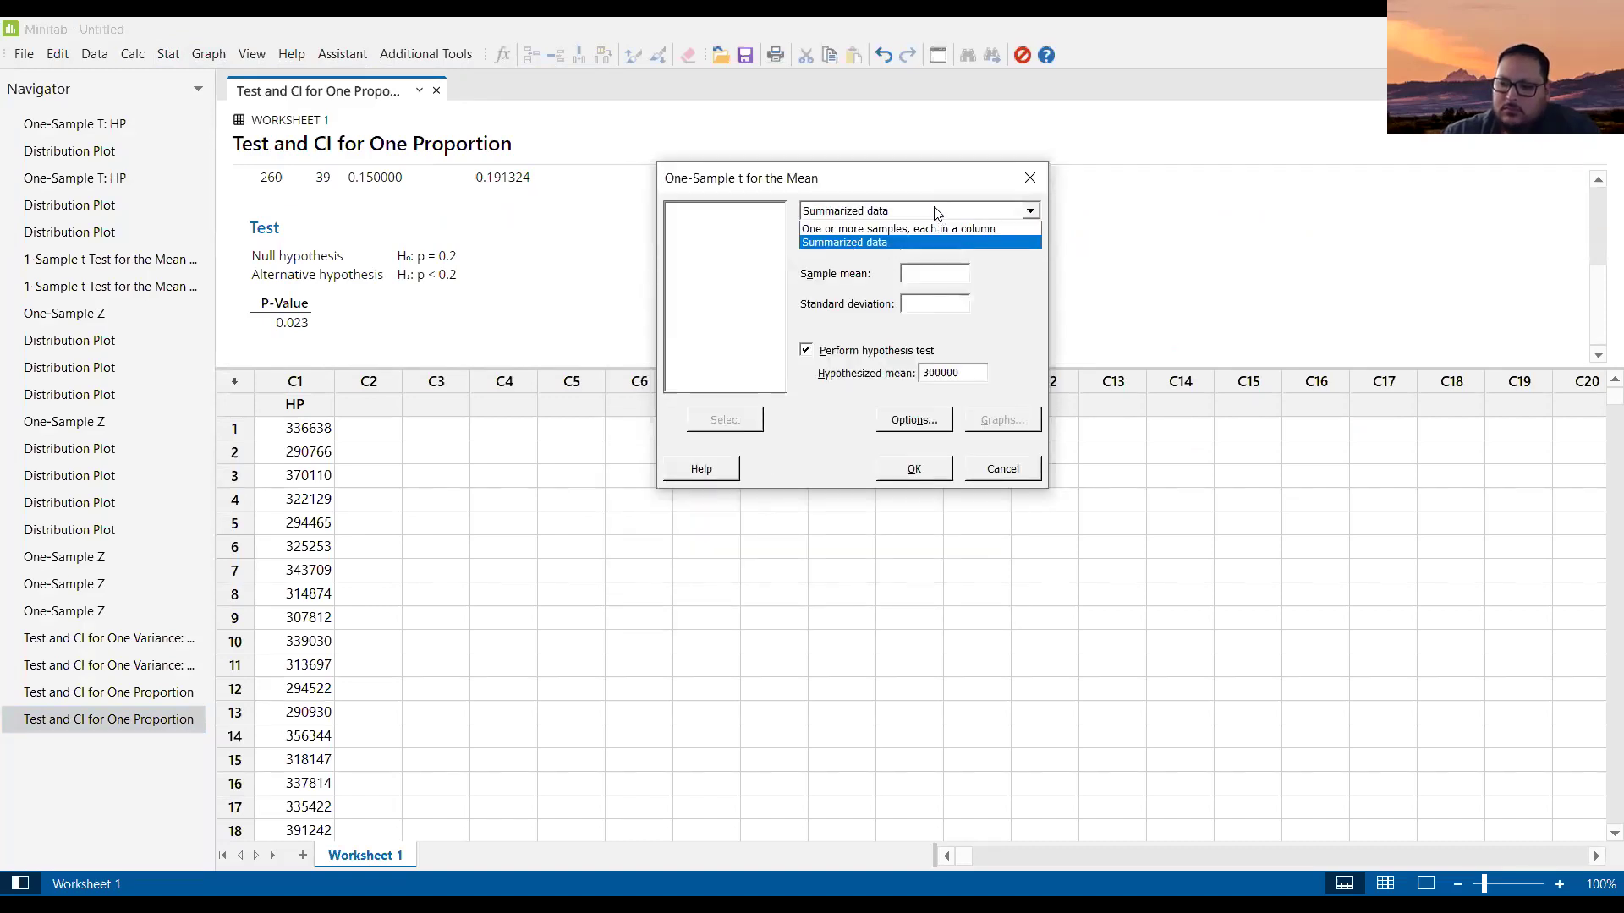
click(866, 109)
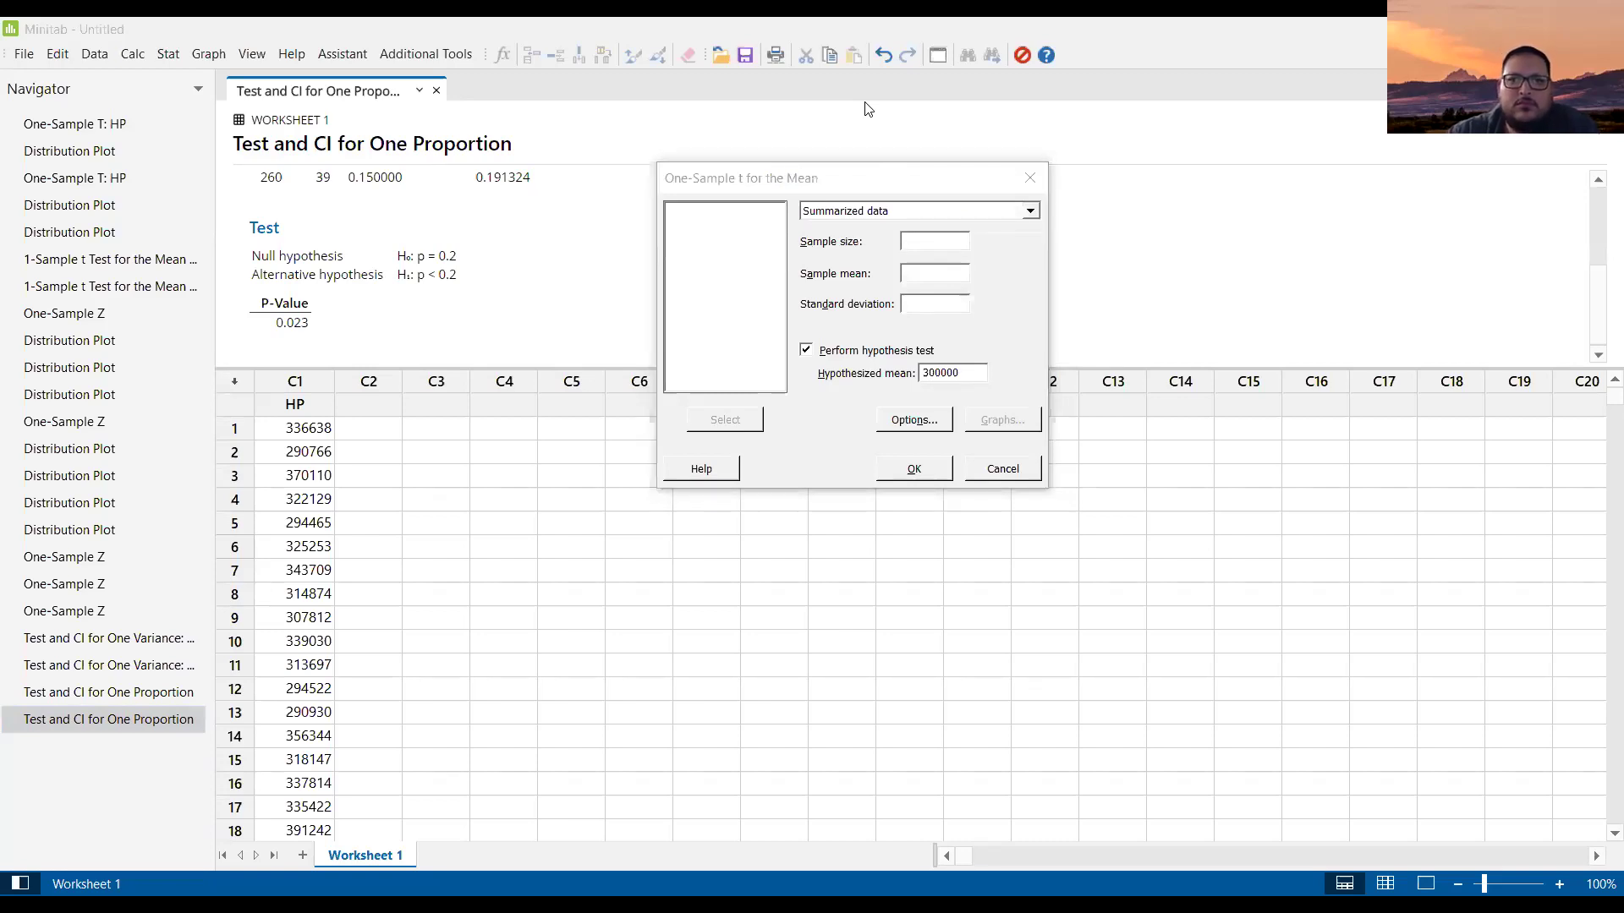
drag(864, 180, 736, 195)
- Enter a sample size of 18, a sample mean of 37.8 and a standard deviation of 5.4
click(780, 256)
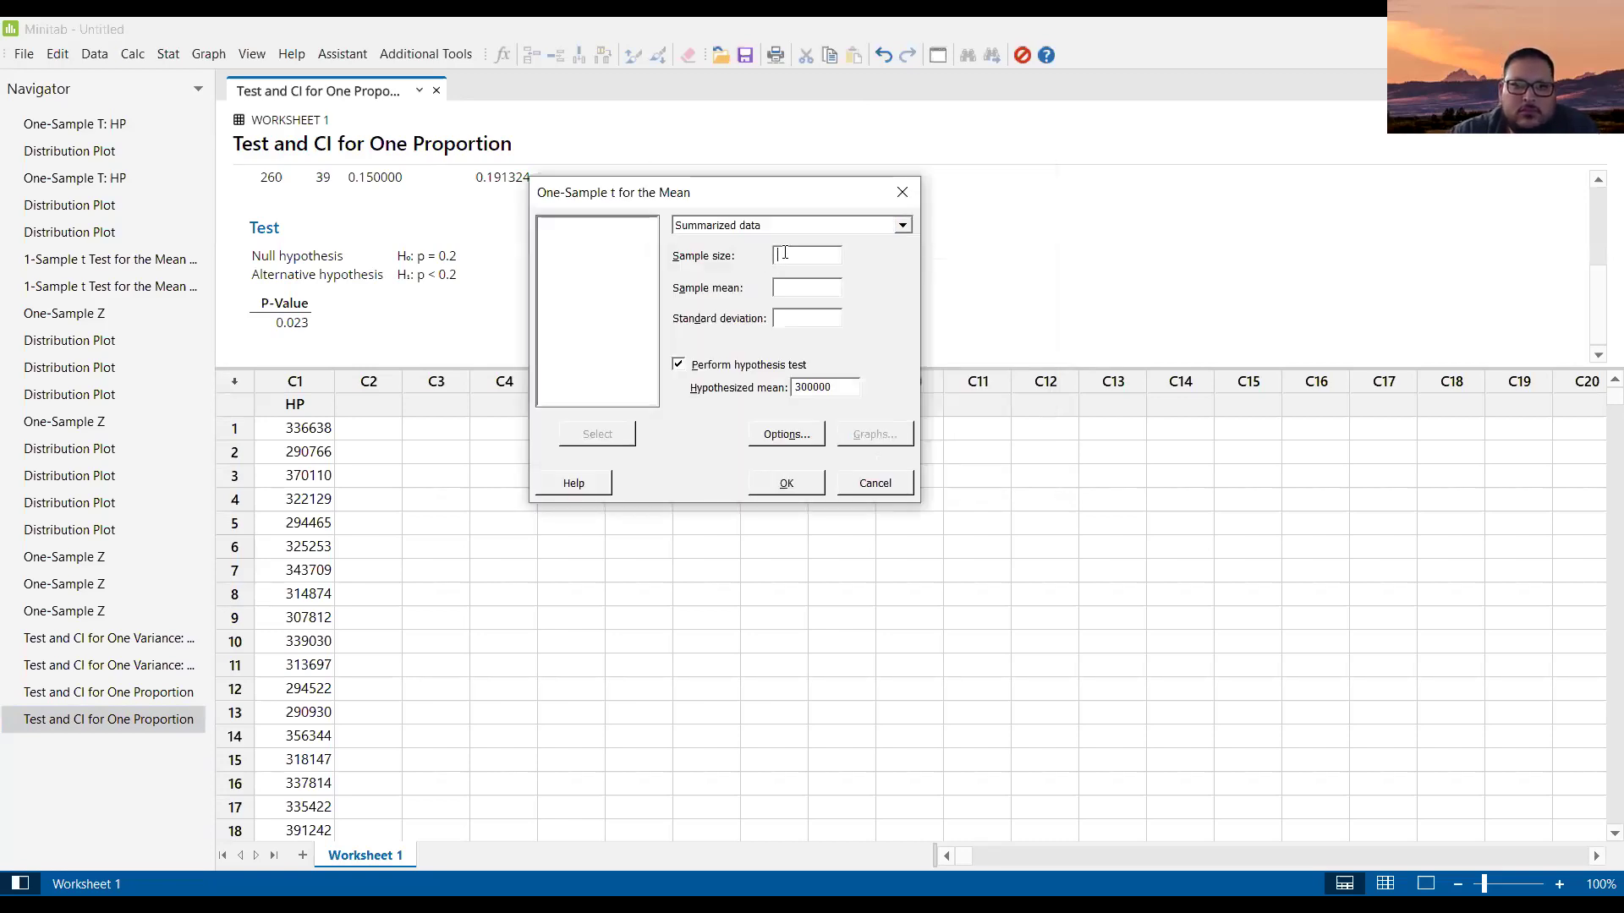
text(18)
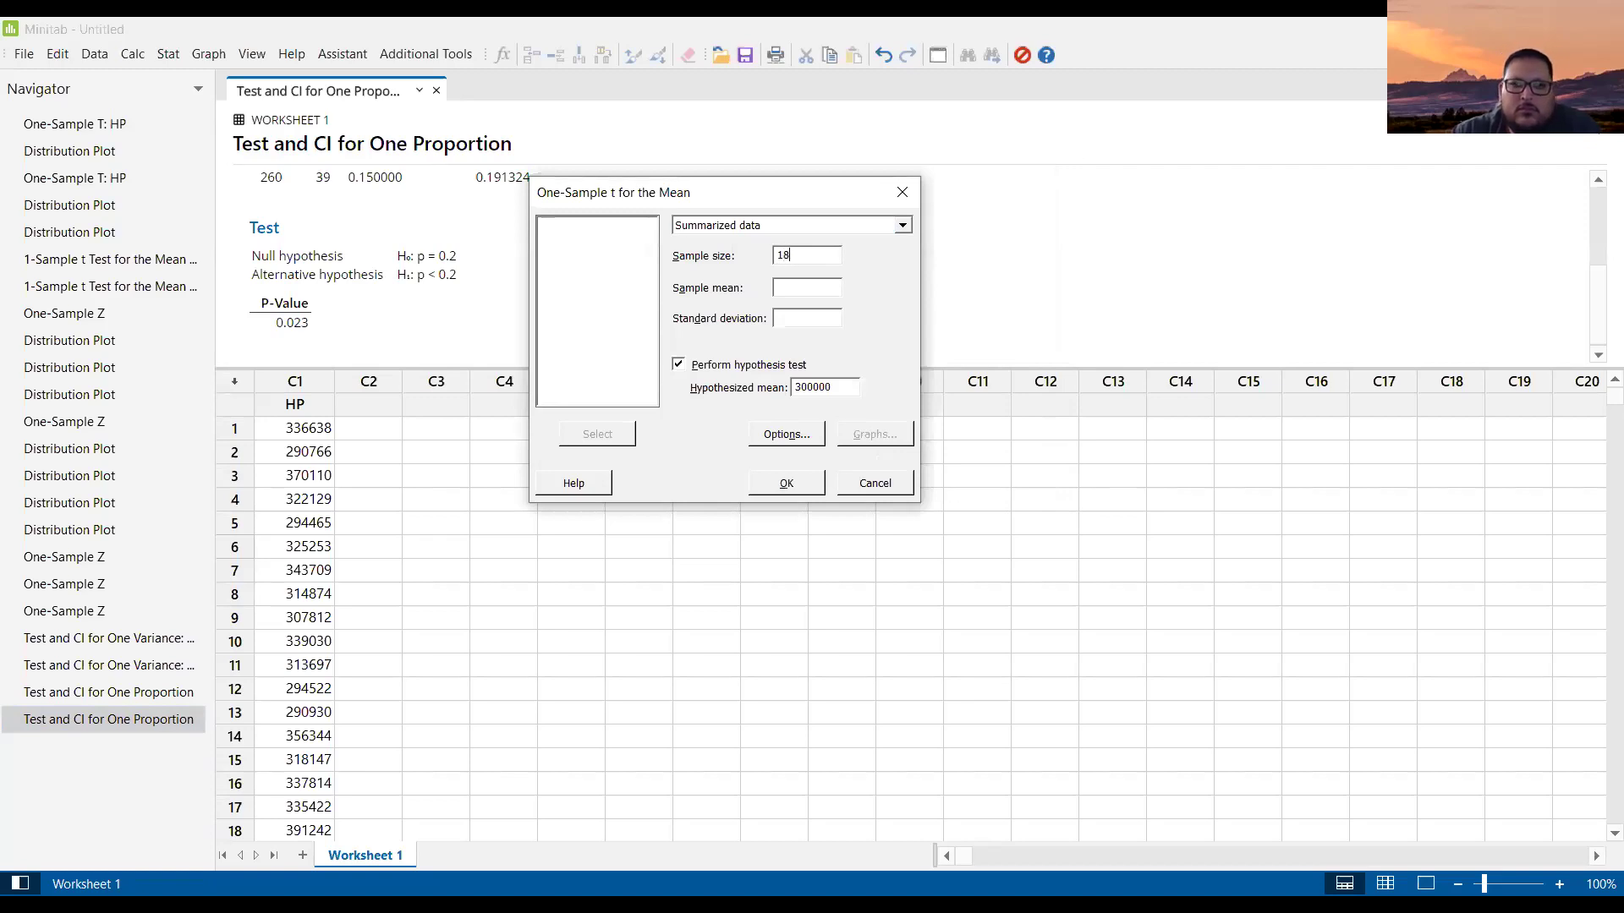
click(793, 292)
text(37.8)
click(814, 316)
text(5.4)
- Keep the hypothesis test enabled and set the hypothesized mean to 40
click(767, 370)
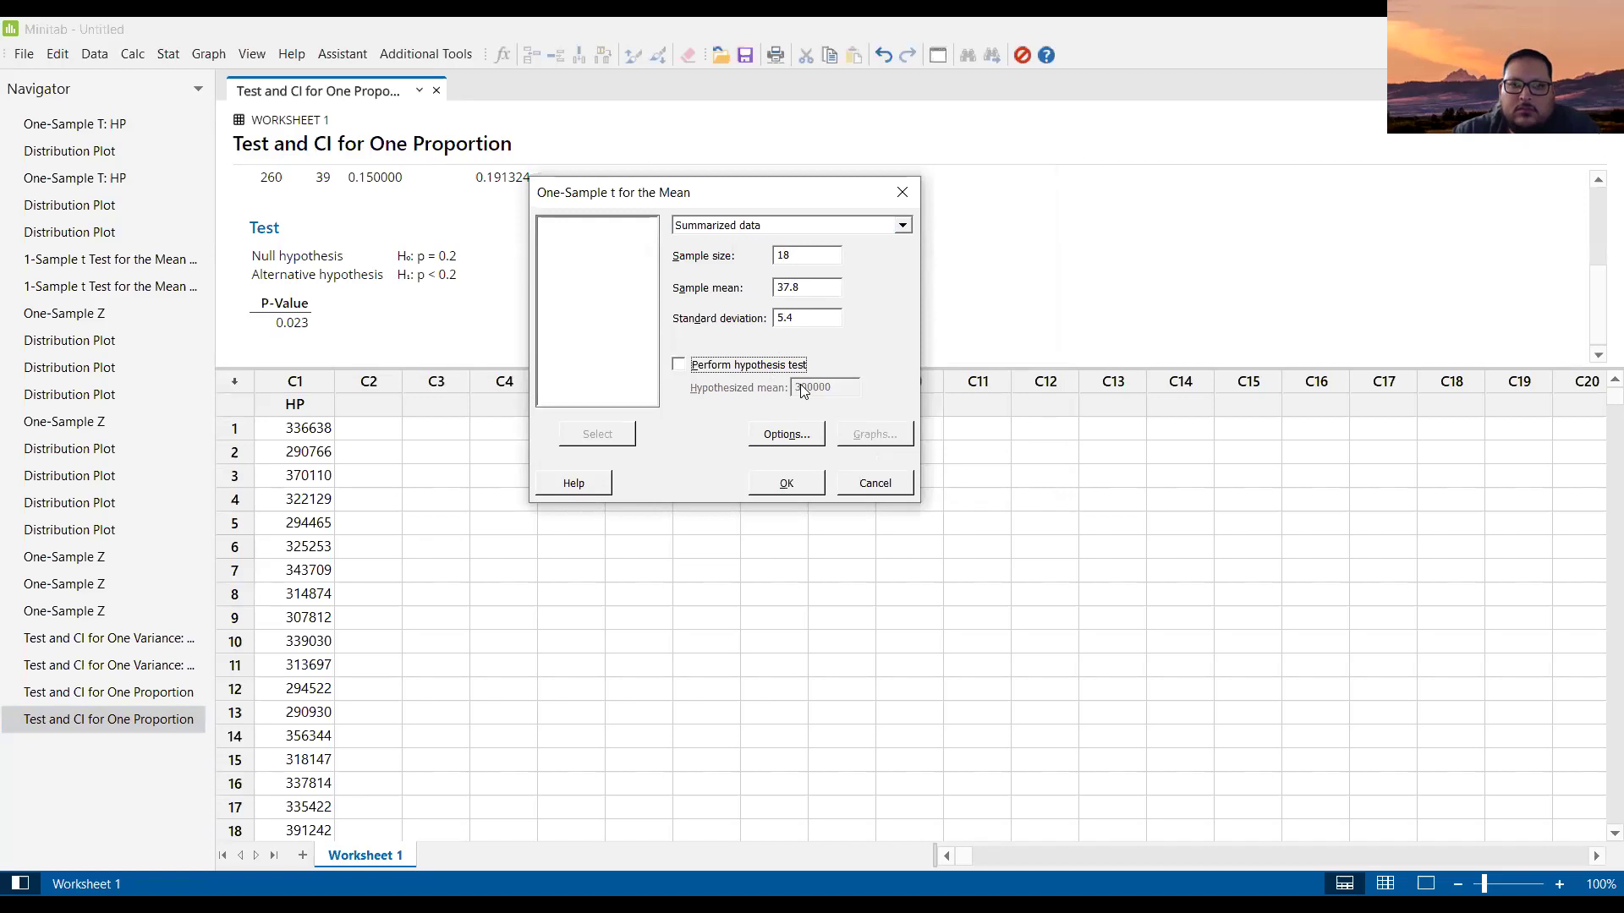
click(680, 366)
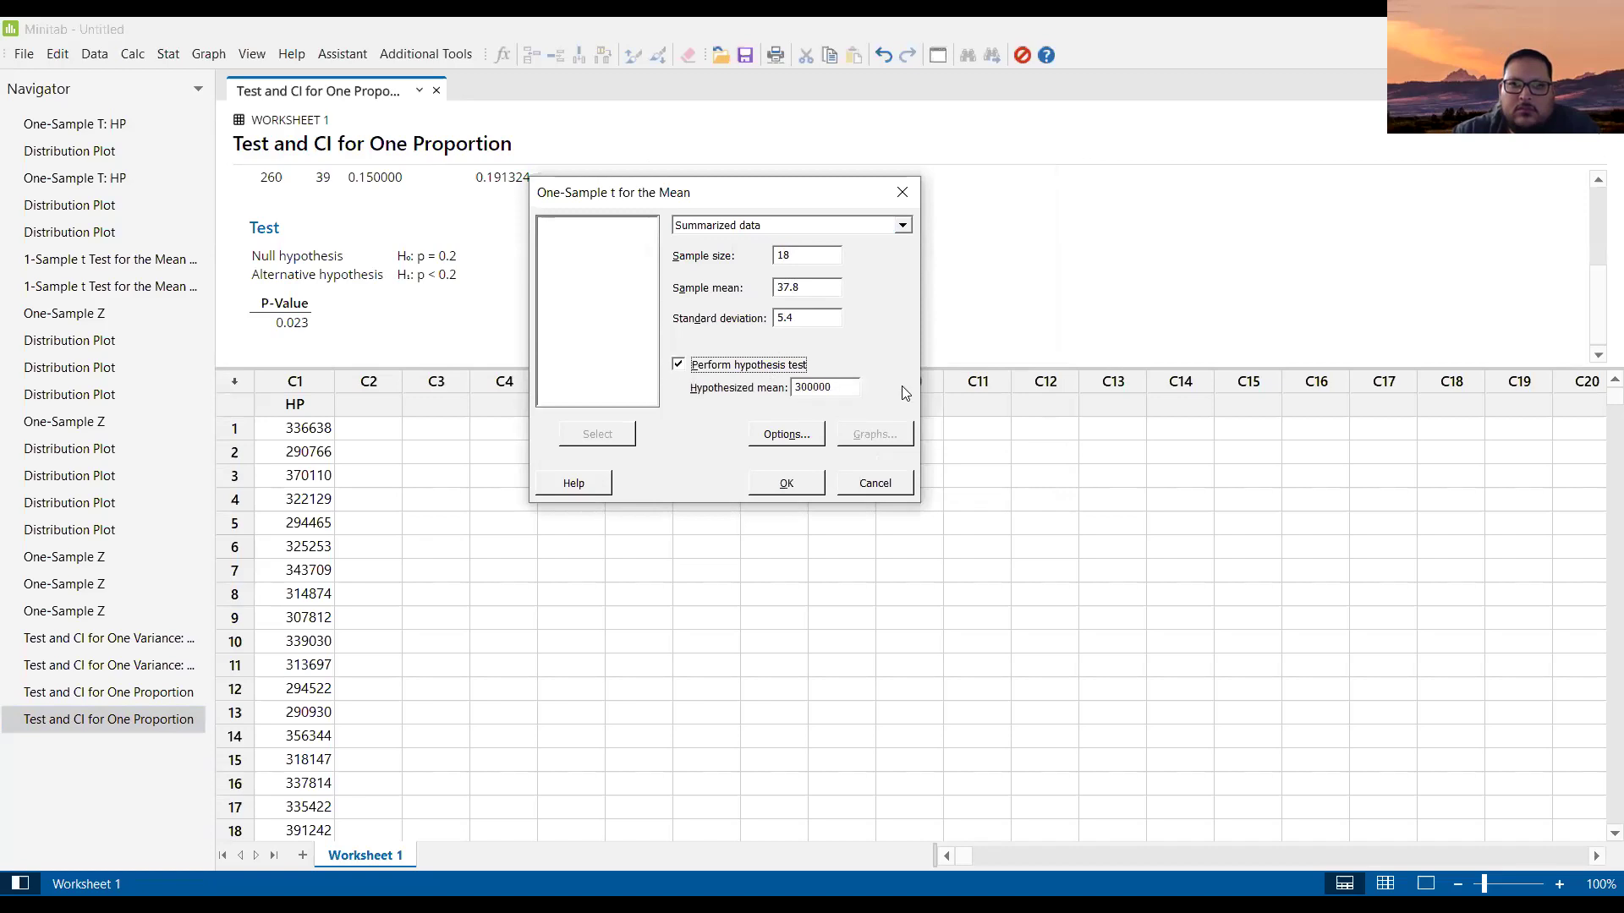
key(Tab)
text(40)
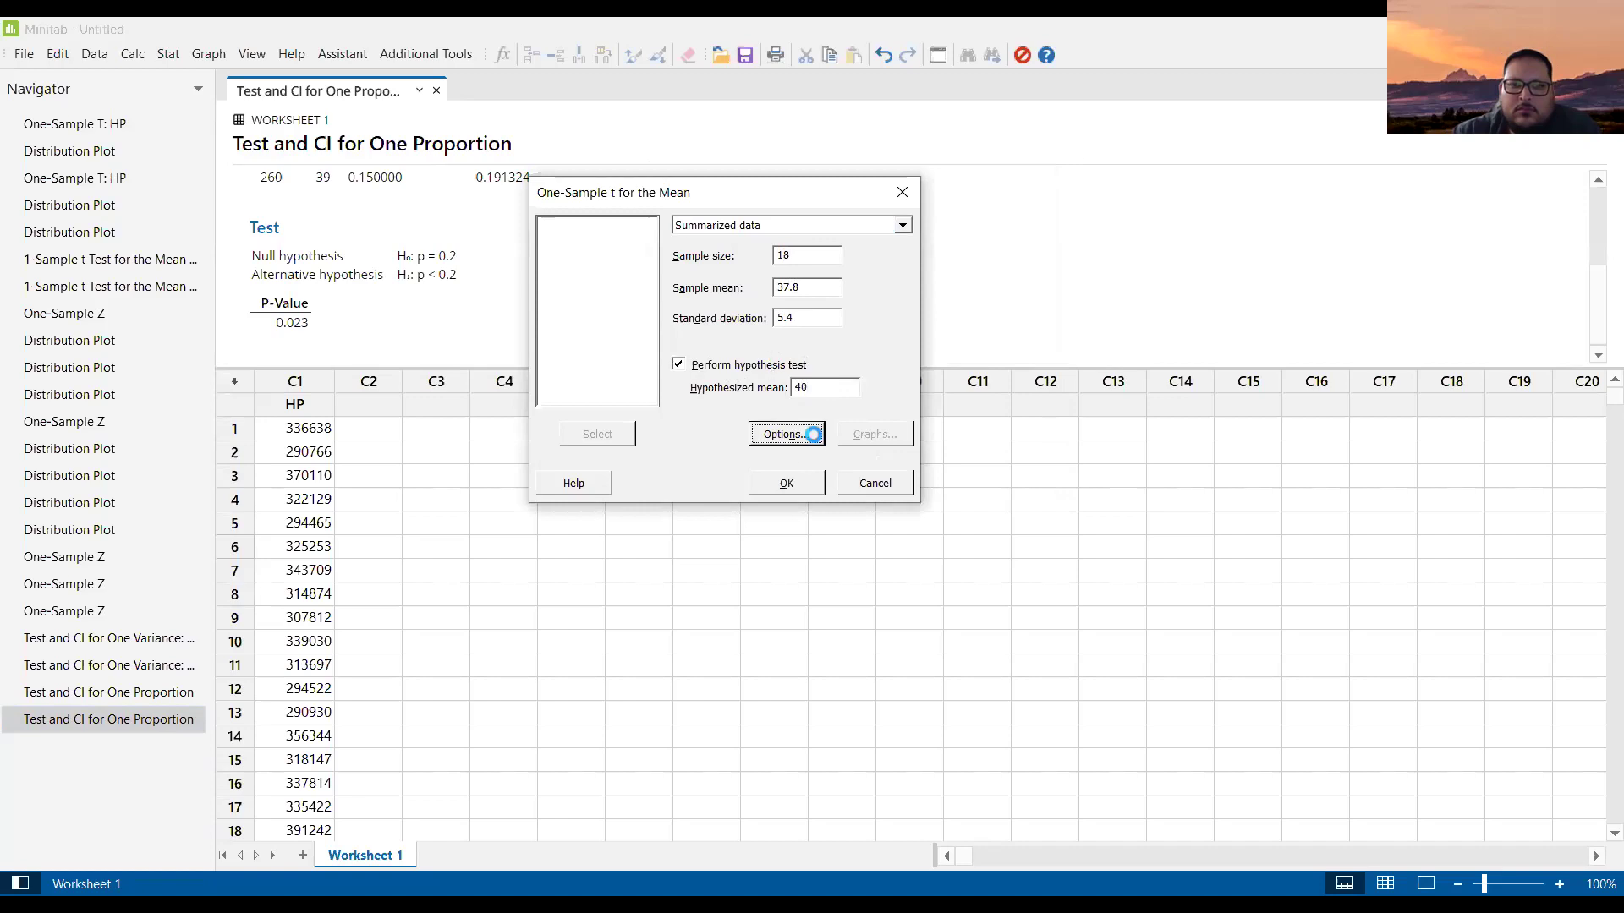
- Run the t test at a 95.0 confidence level with alternative Mean < hypothesized mean, and show the T-value and p-value in its output
click(812, 433)
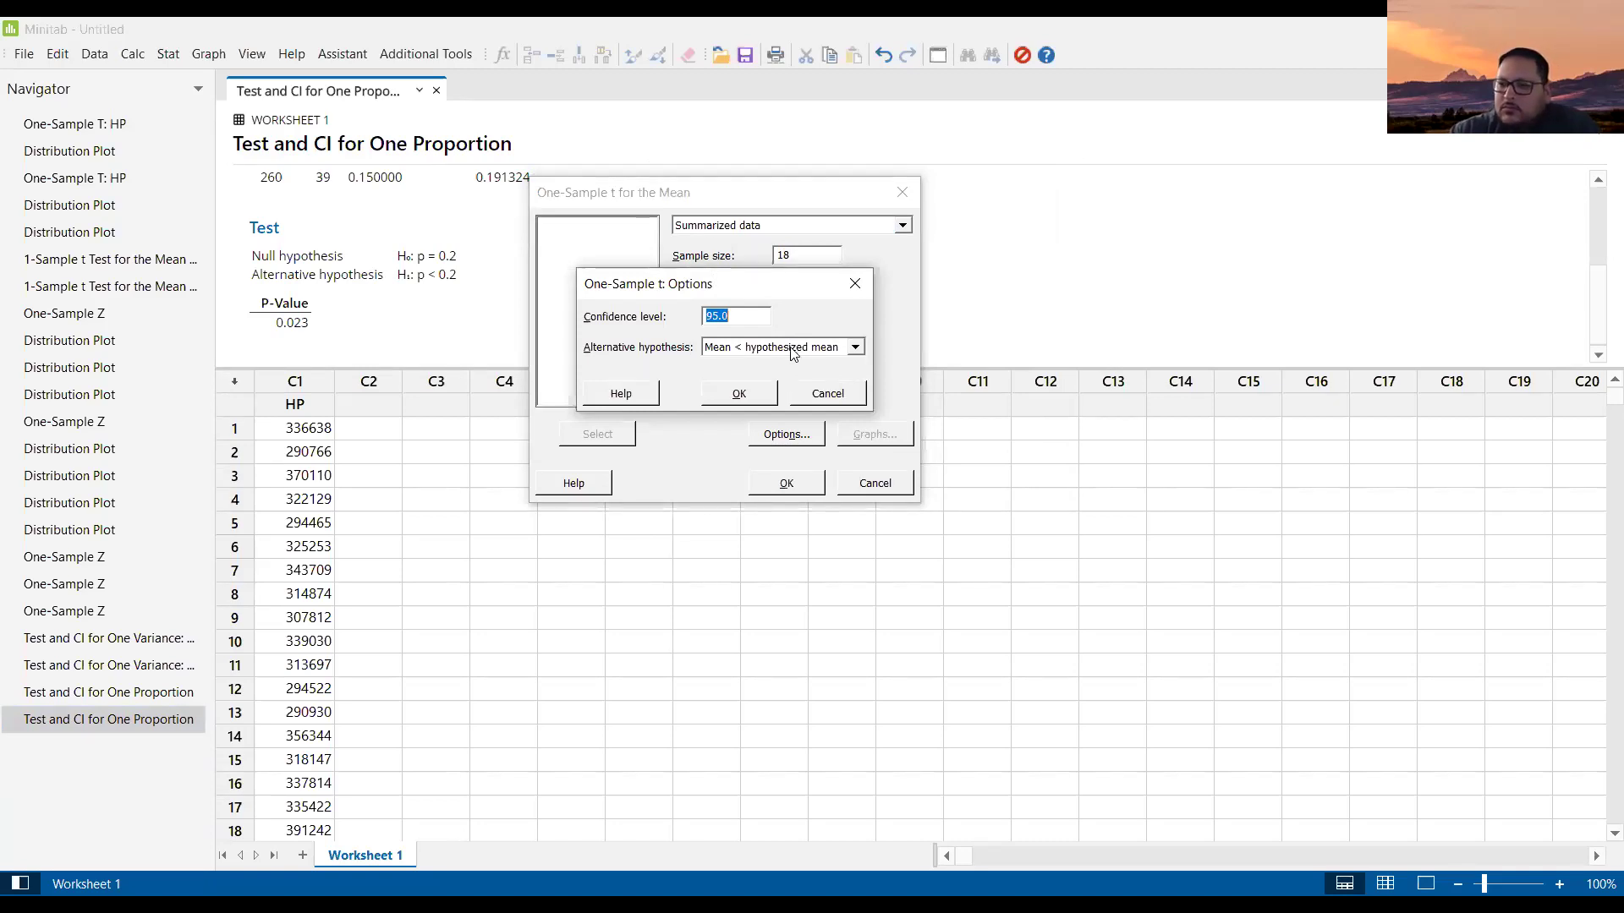
click(720, 317)
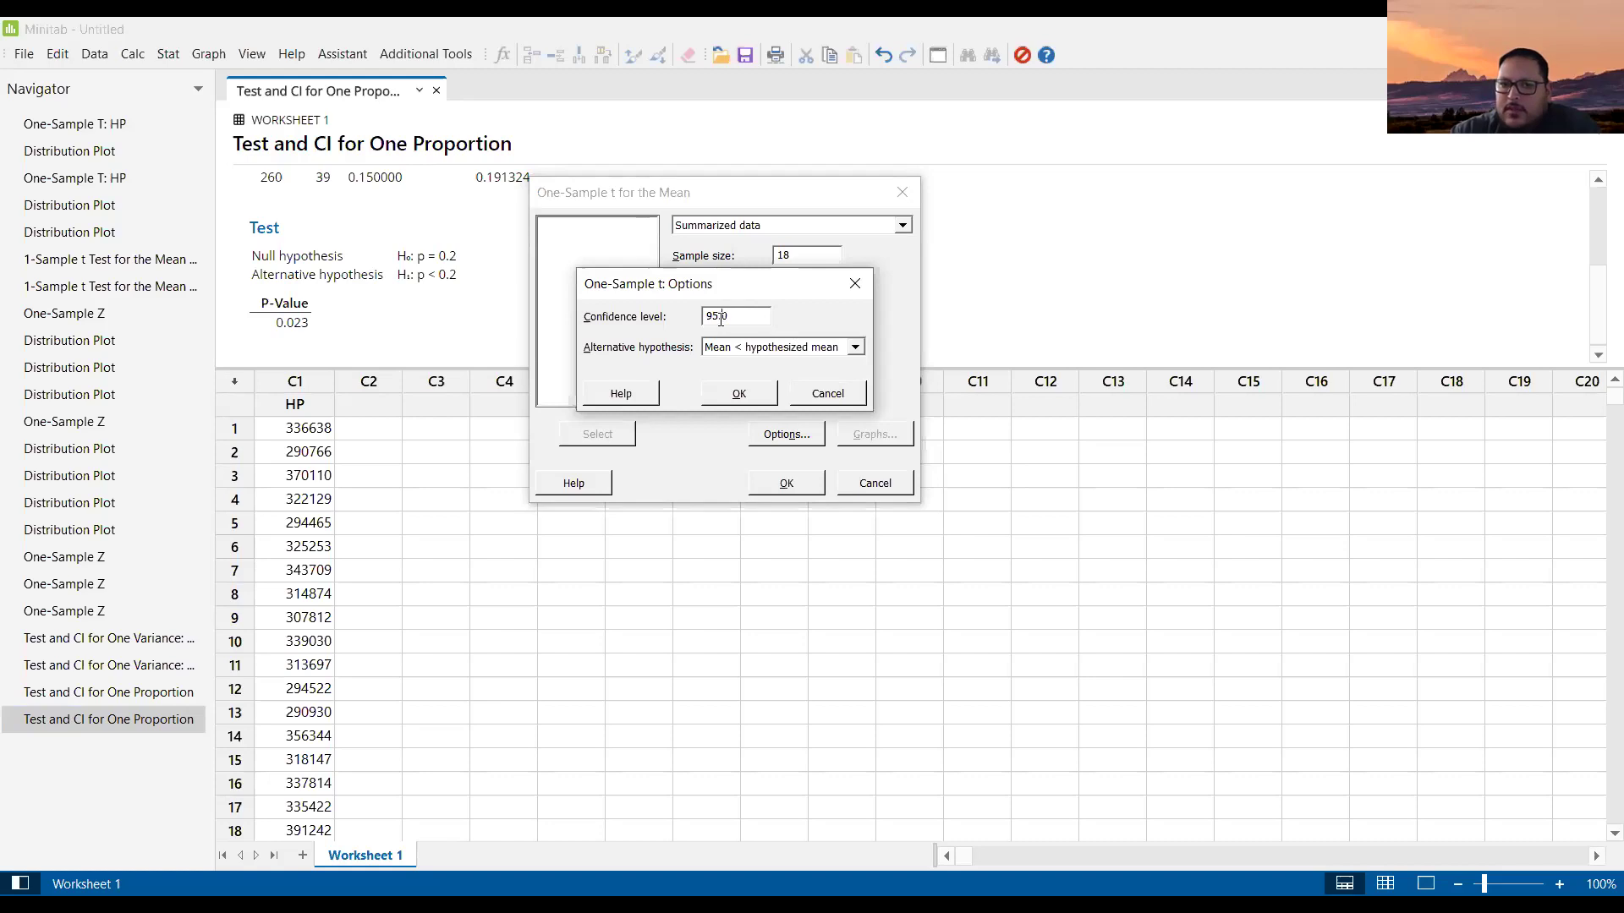
click(763, 319)
double_click(761, 319)
click(707, 317)
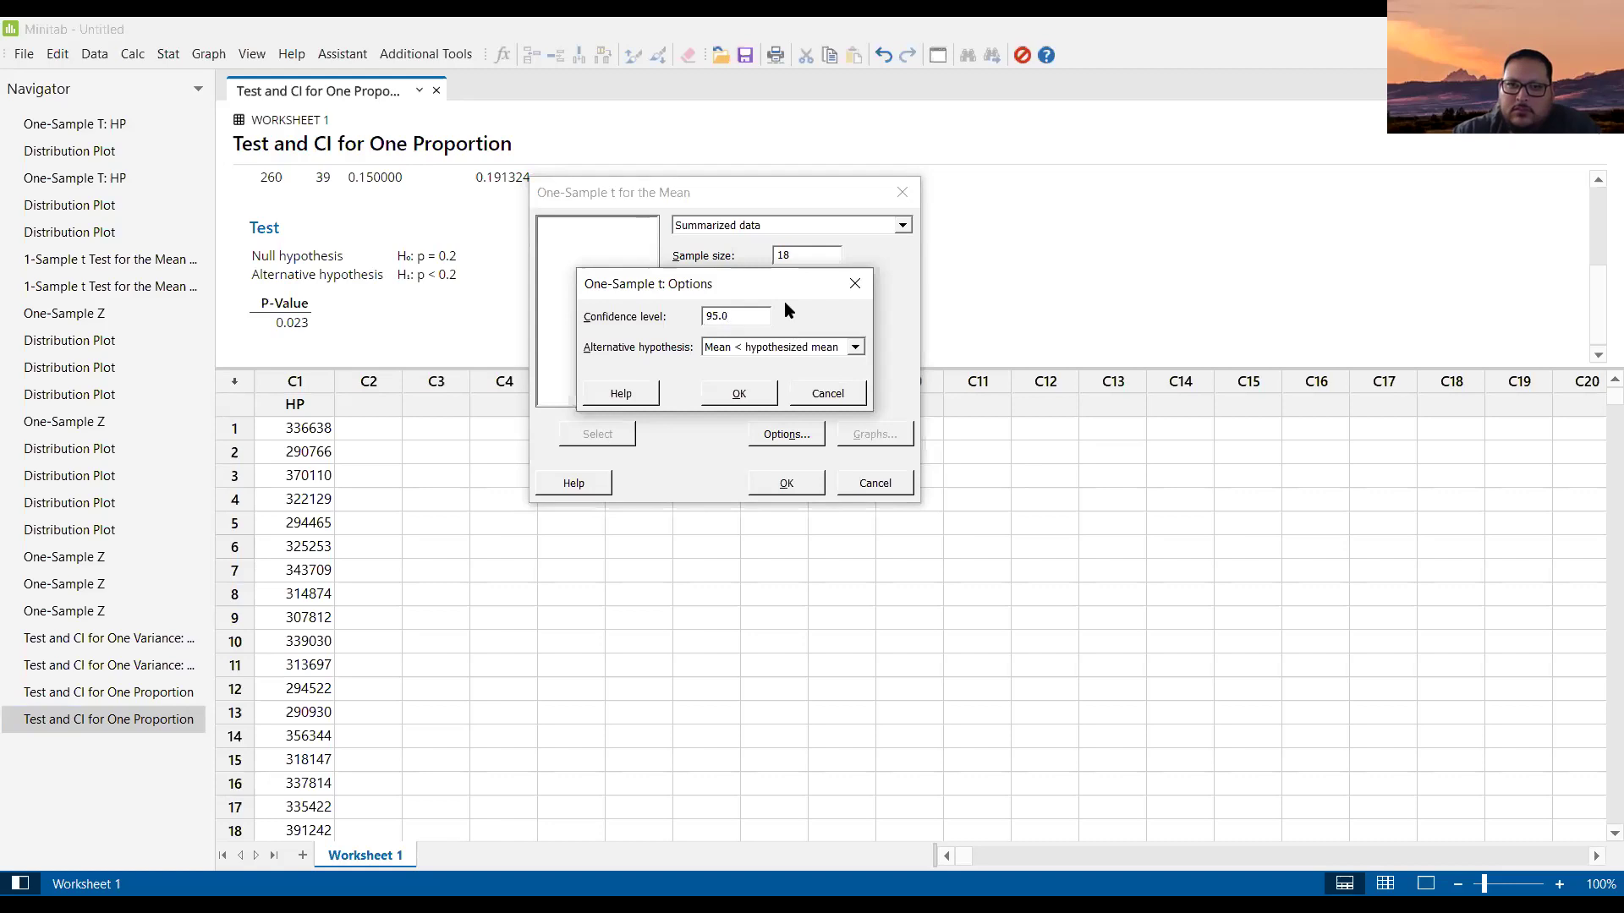
click(740, 393)
click(795, 480)
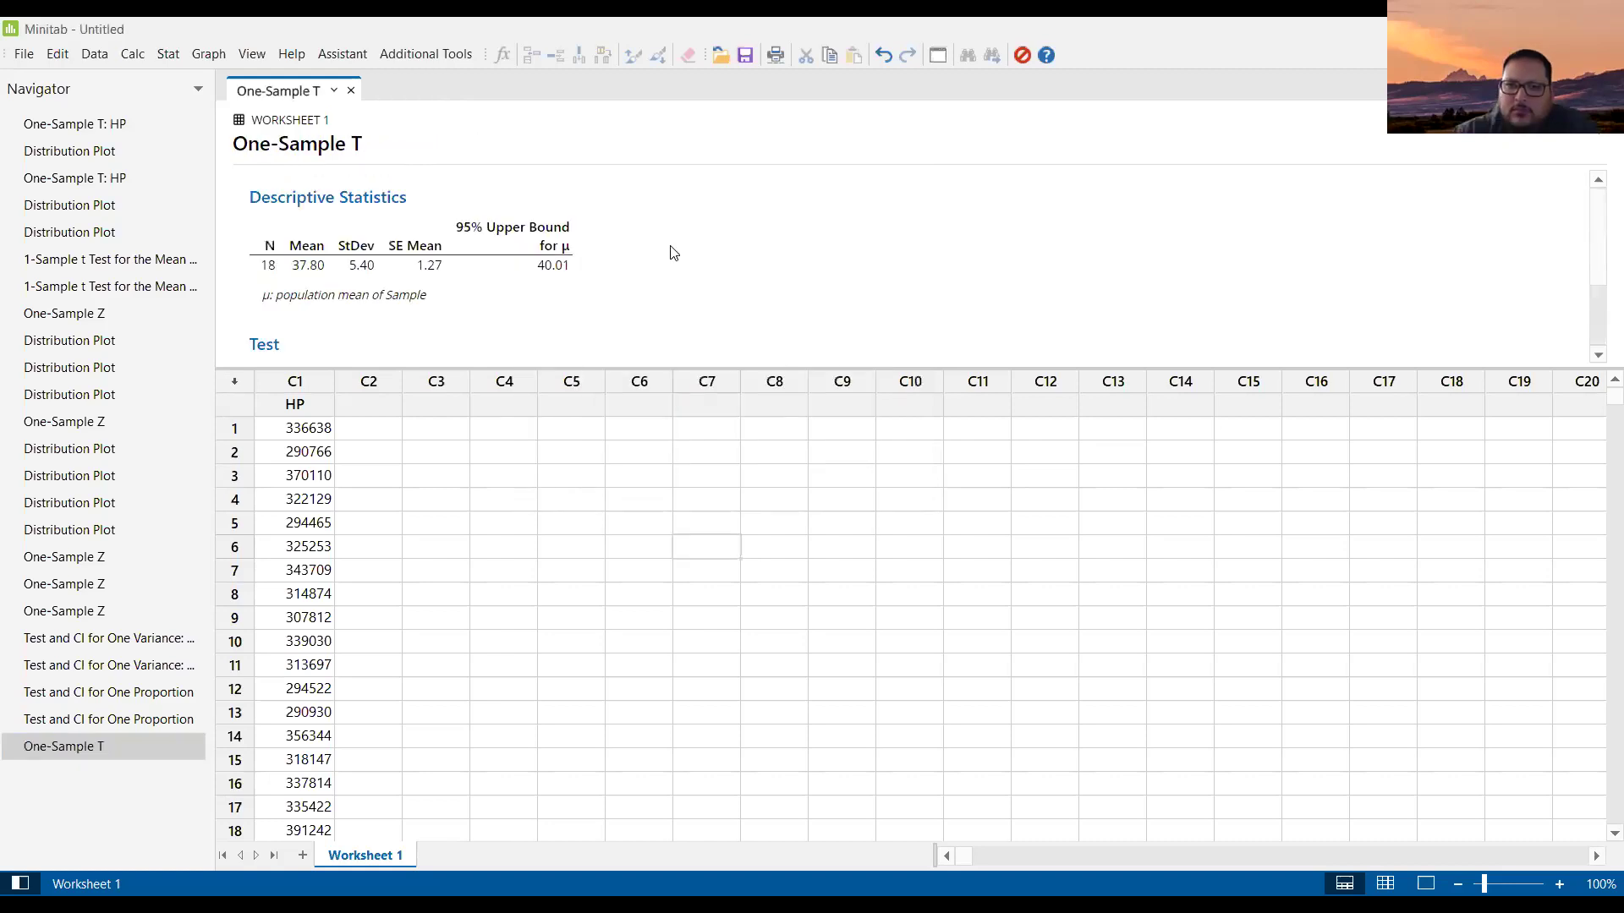
scroll(670, 251, down, 3)
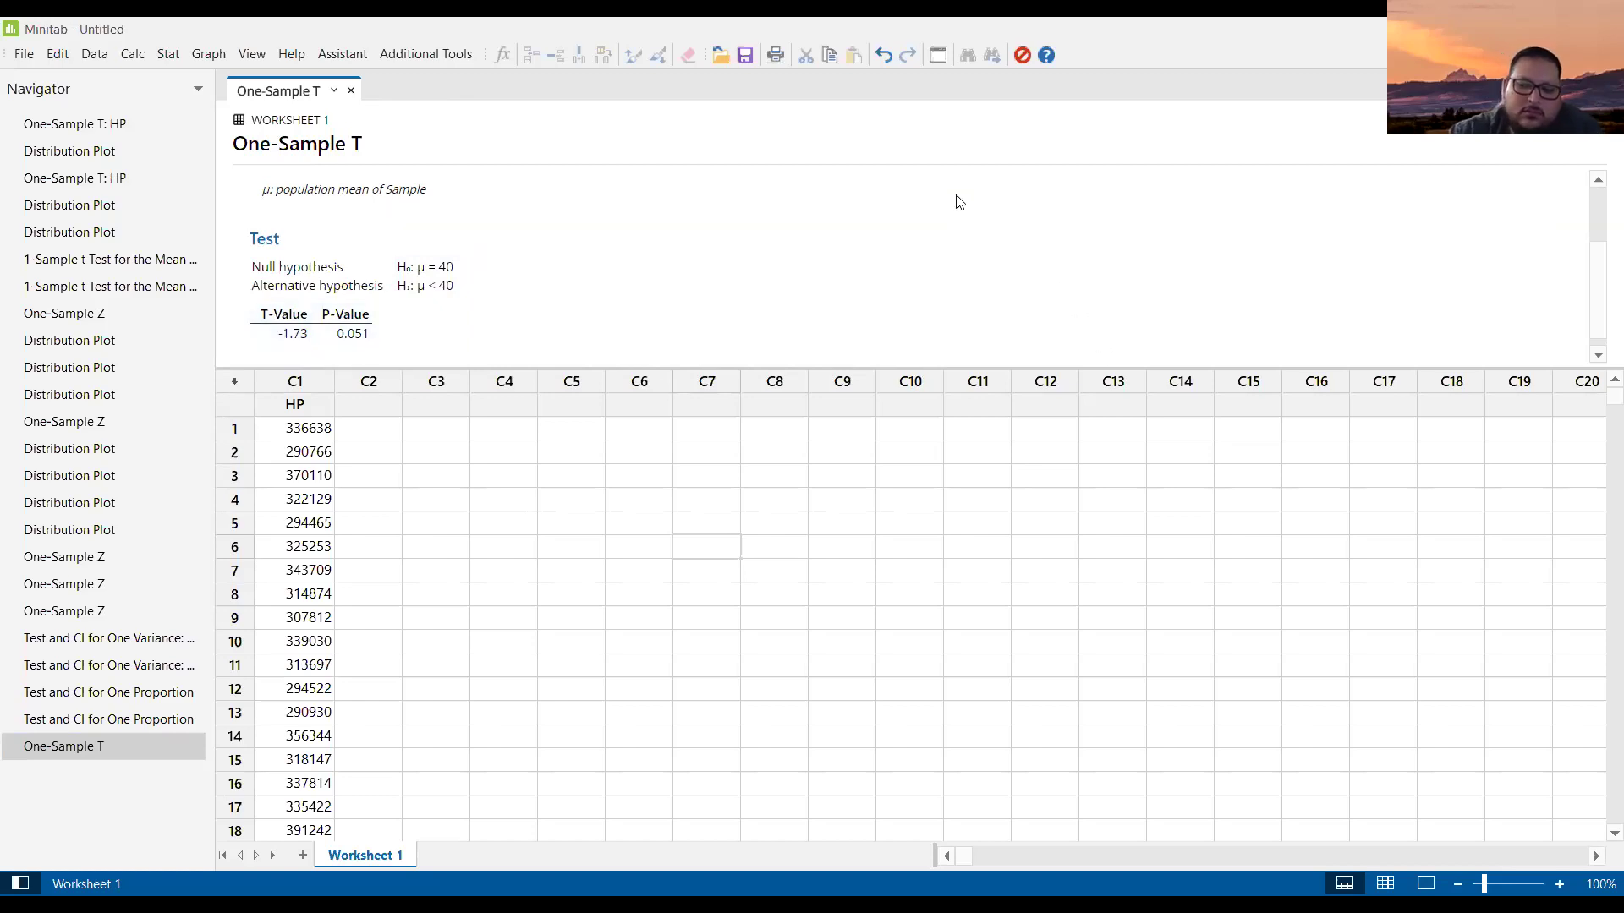
scroll(959, 201, down, 1)
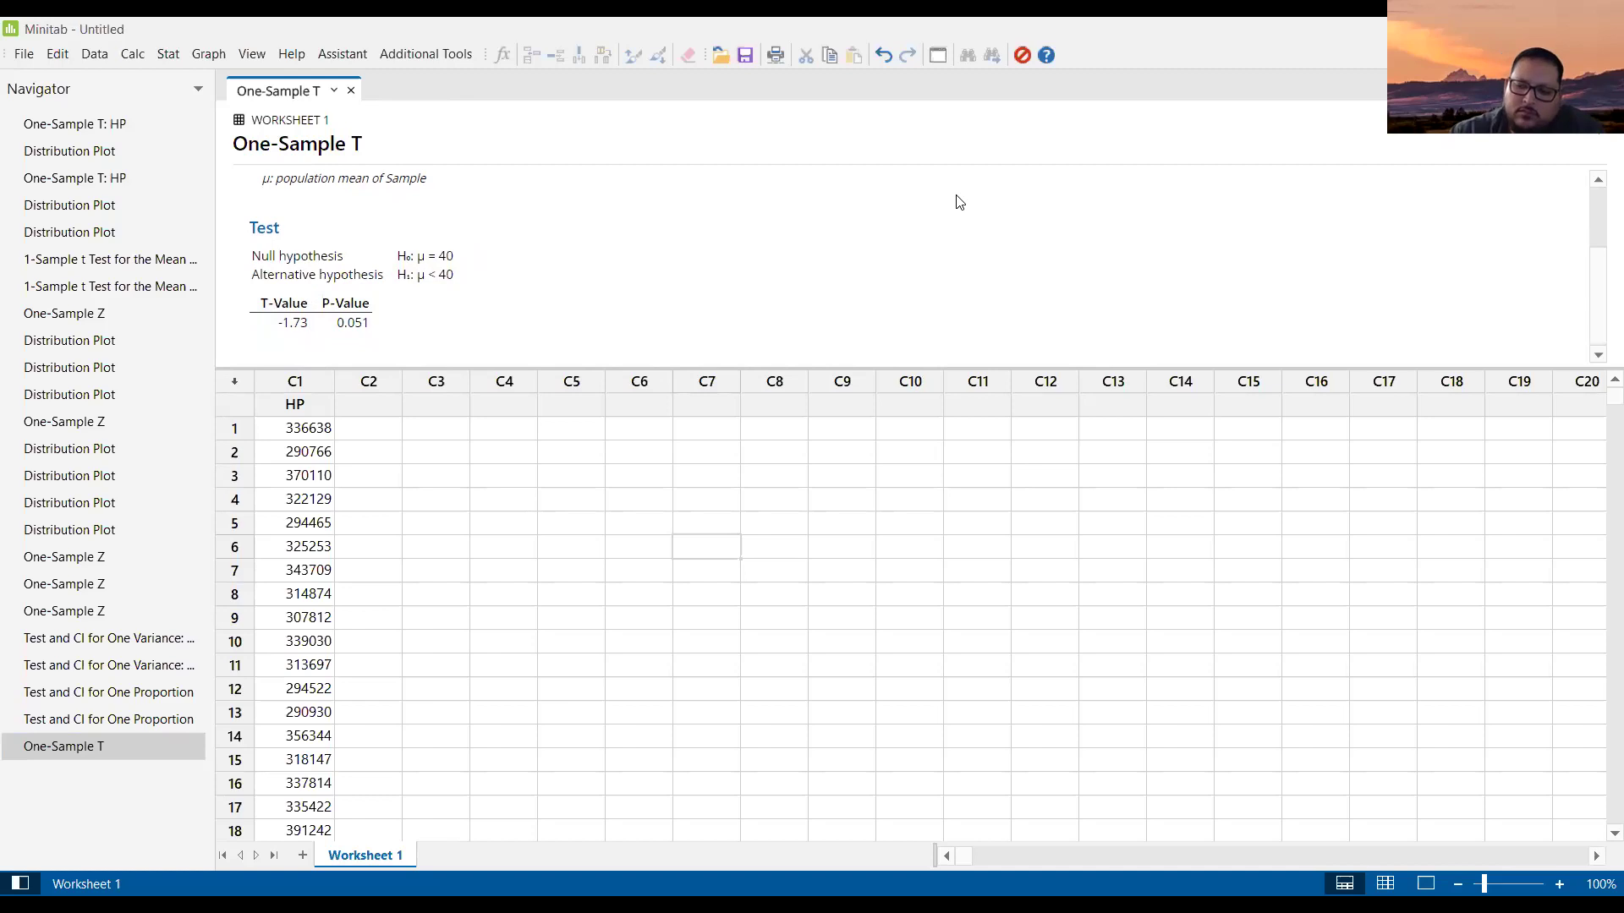